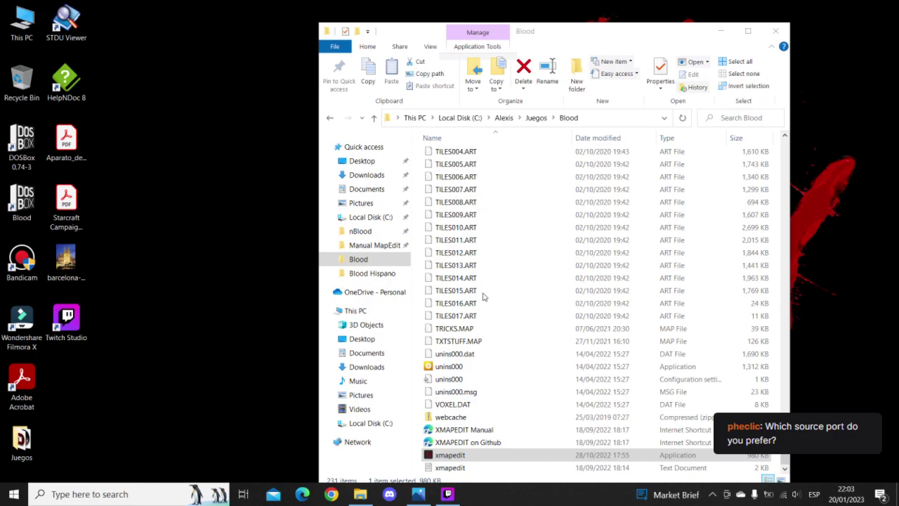
# - Launch xmapedit from the Blood folder, dismiss the startup options and load board 2
pyautogui.doubleClick(448, 455)
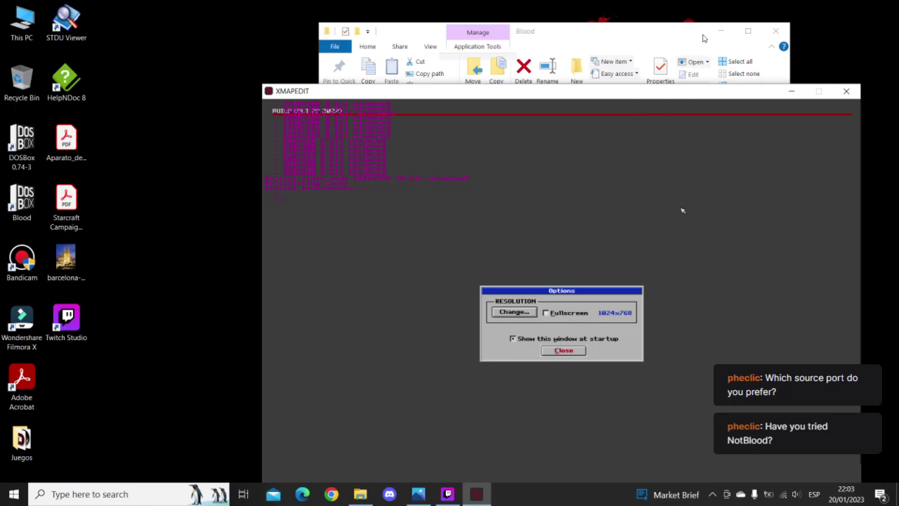
pyautogui.moveTo(630, 90); pyautogui.dragTo(656, 16)
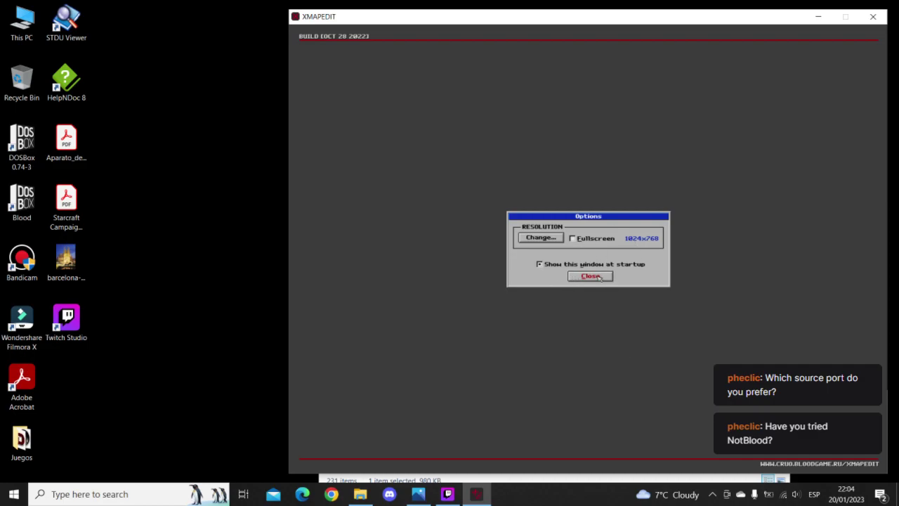
pyautogui.click(598, 276)
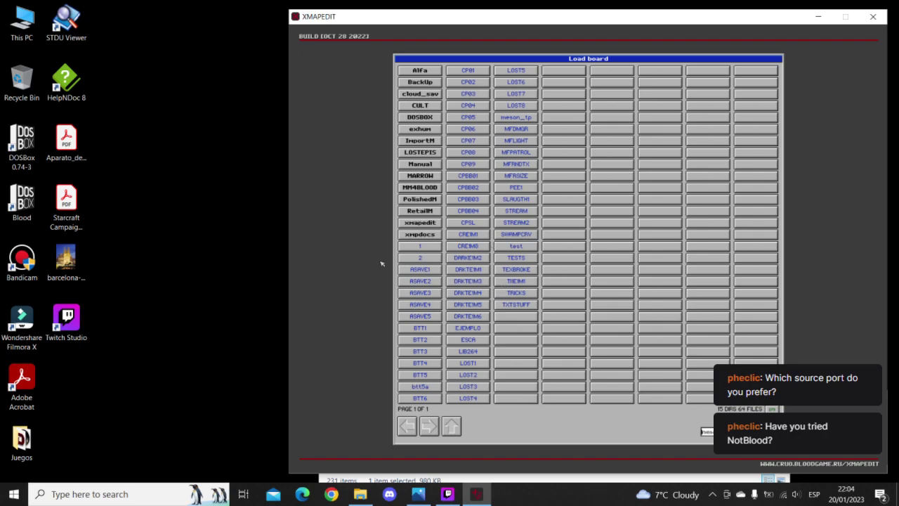
pyautogui.doubleClick(434, 269)
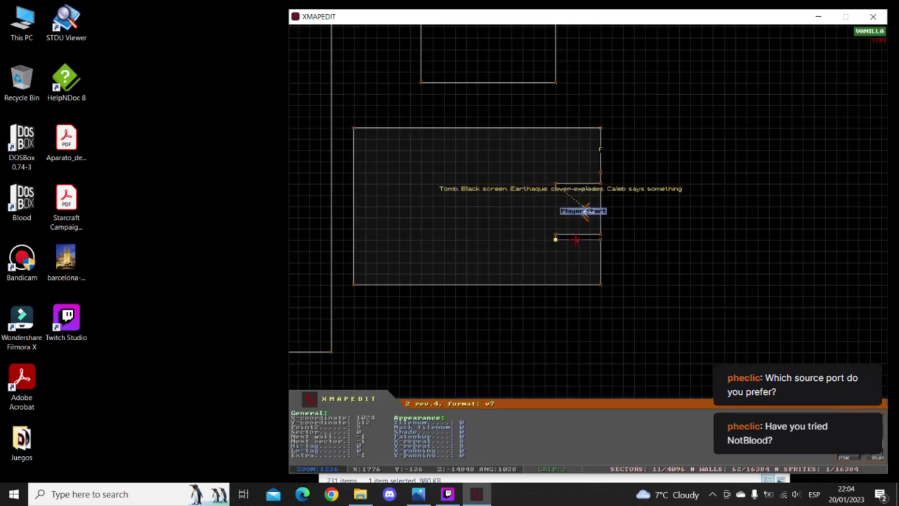
# - Load the autosaved boards ASAVE1, ASAVE2, ASAVE3 and ASAVE4 one after another and compare their contents
pyautogui.scroll(5, 565, 215)
pyautogui.press('g')
pyautogui.press('Escape')
pyautogui.press('l')
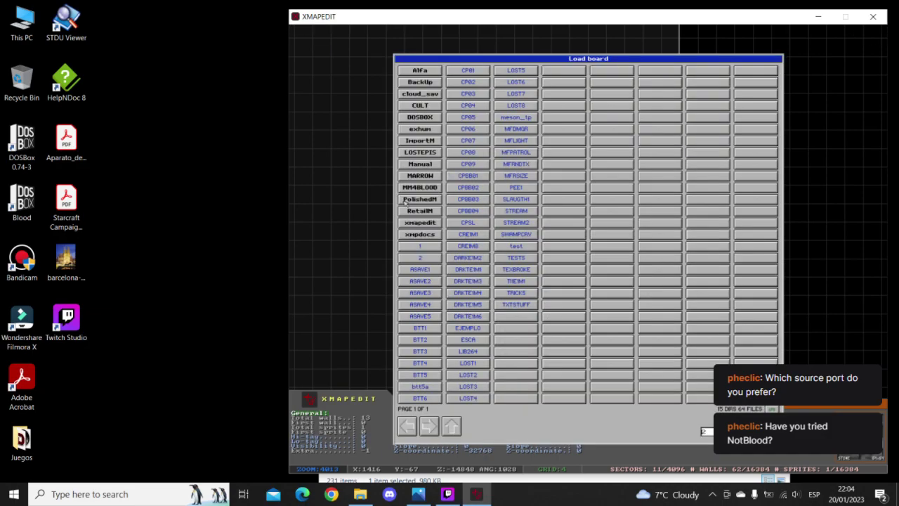
pyautogui.click(420, 271)
pyautogui.press('Escape')
pyautogui.press('l')
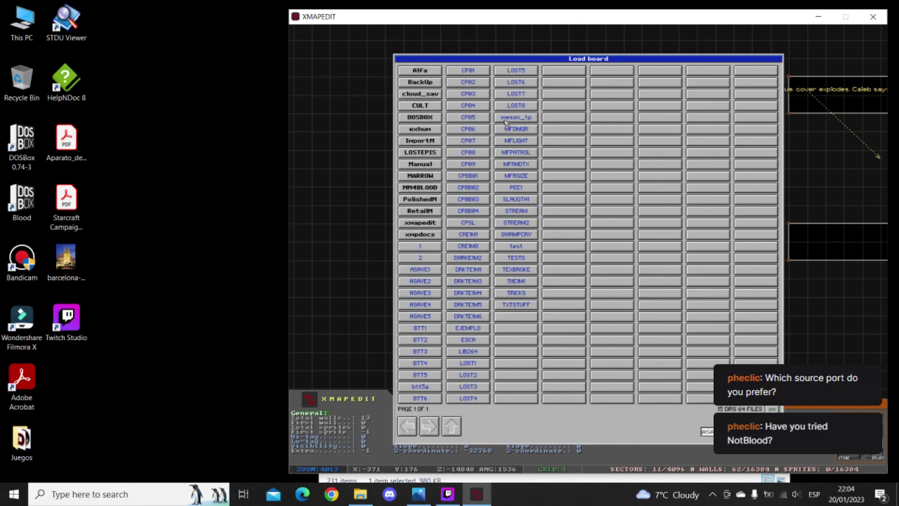
pyautogui.click(420, 281)
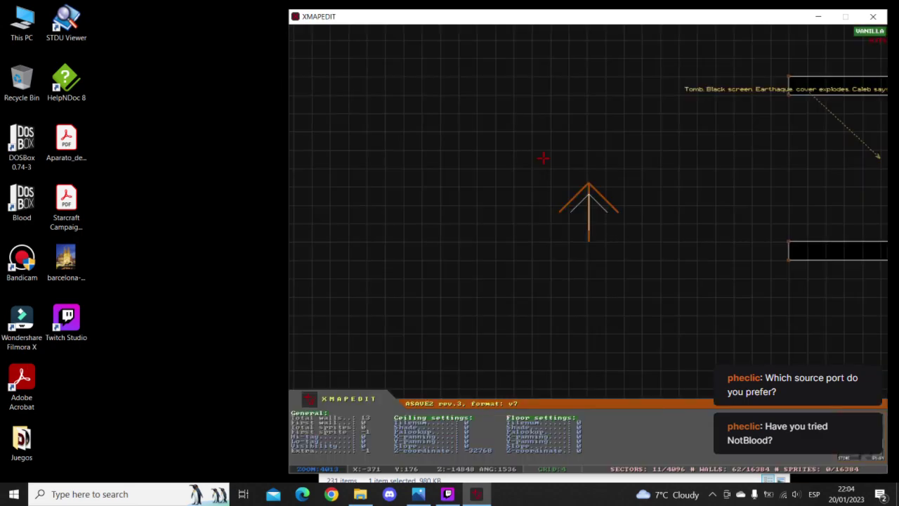
pyautogui.press('Escape')
pyautogui.press('l')
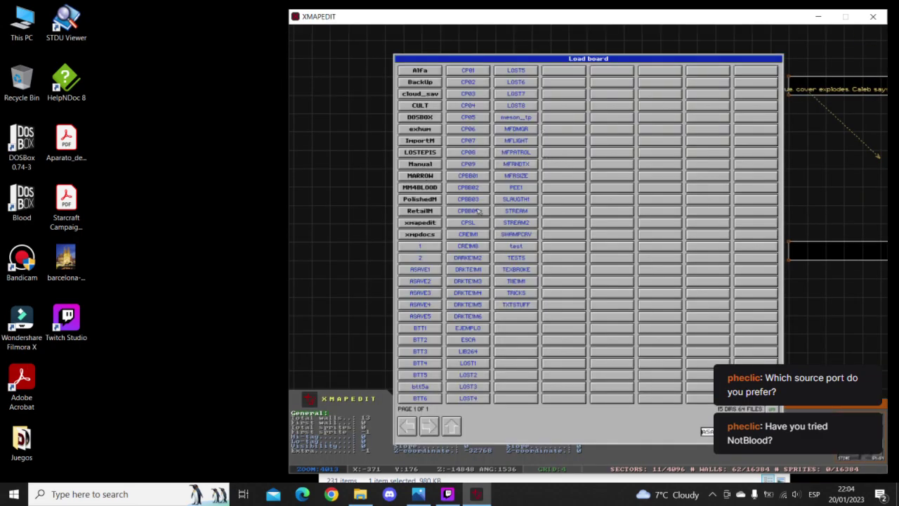
pyautogui.click(434, 292)
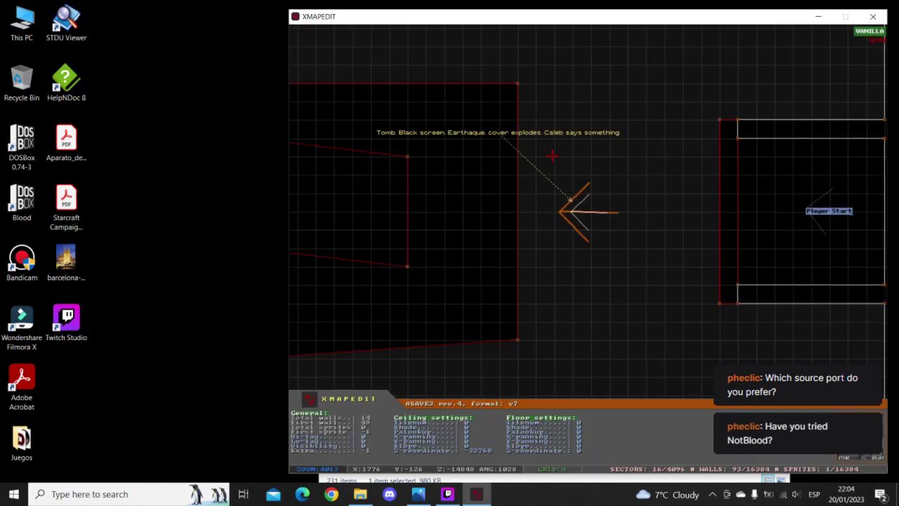
pyautogui.press('Escape')
pyautogui.press('l')
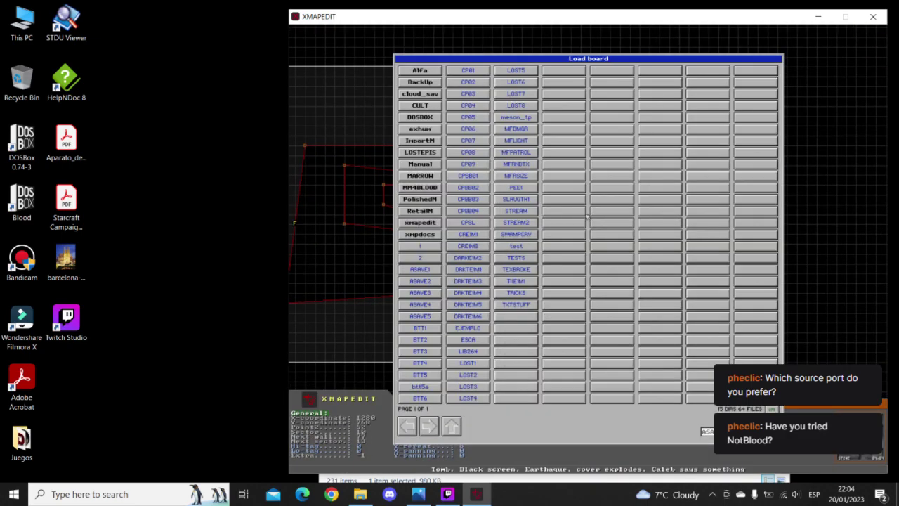
pyautogui.click(413, 306)
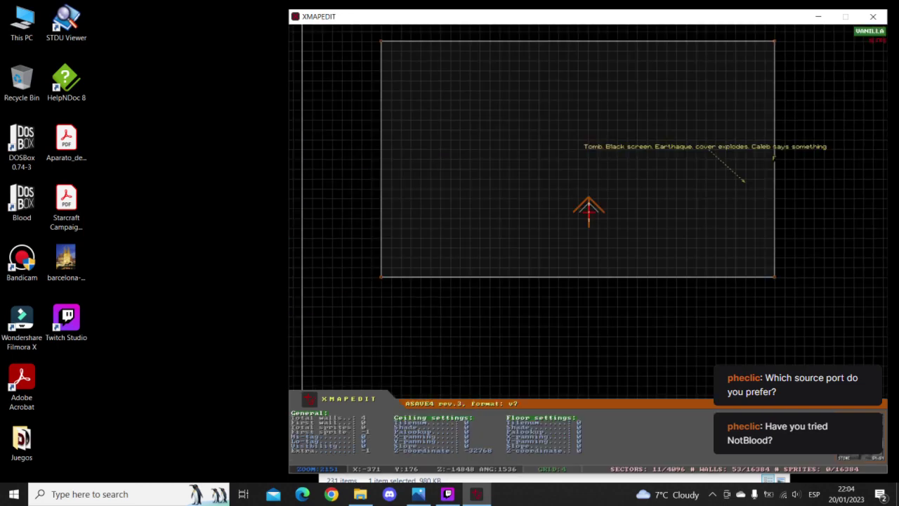
pyautogui.scroll(-4, 621, 146)
pyautogui.scroll(5, 620, 150)
# - Load the ASAVE3 autosave board again
pyautogui.press('Escape')
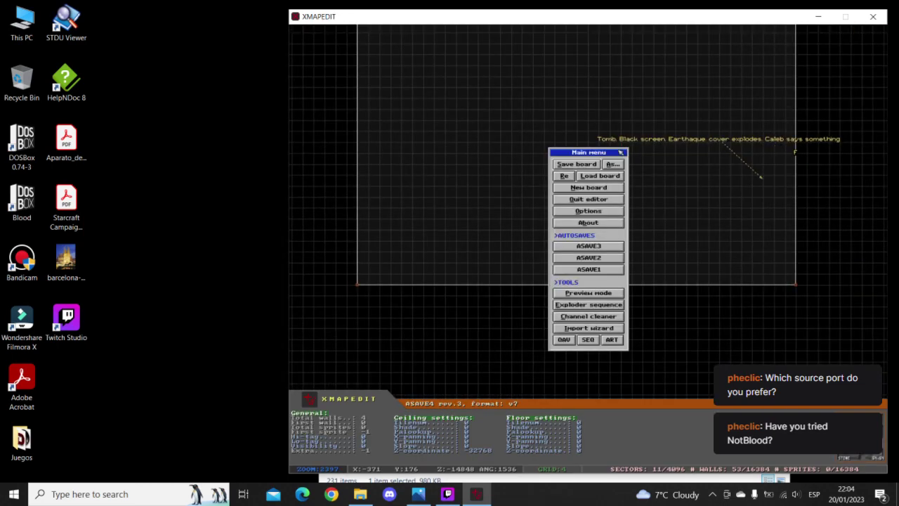
pyautogui.press('l')
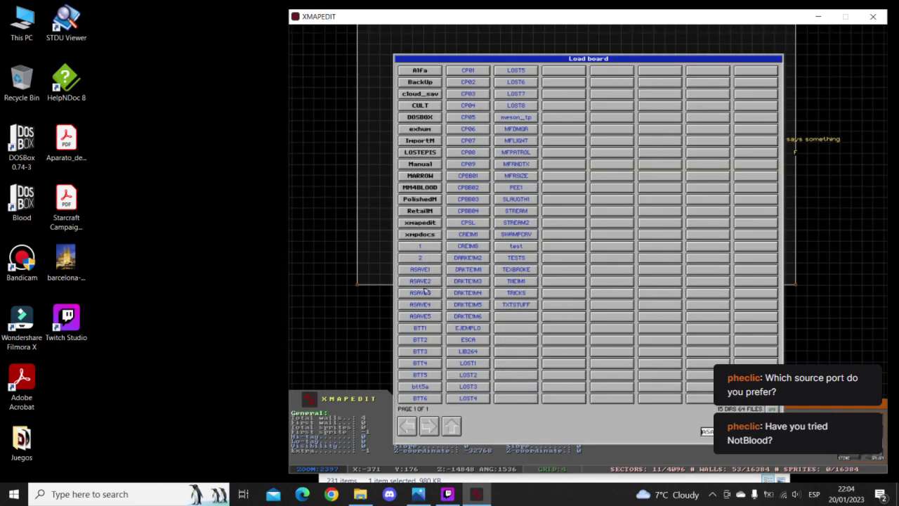
pyautogui.click(420, 292)
# - Merge the two nested sectors around the innermost quadrilateral into the surrounding room sector, keeping only the small inner shape
pyautogui.scroll(-2, 589, 180)
pyautogui.moveTo(560, 202); pyautogui.dragTo(589, 211, button='right')
pyautogui.scroll(2, 532, 207)
pyautogui.scroll(-2, 522, 201)
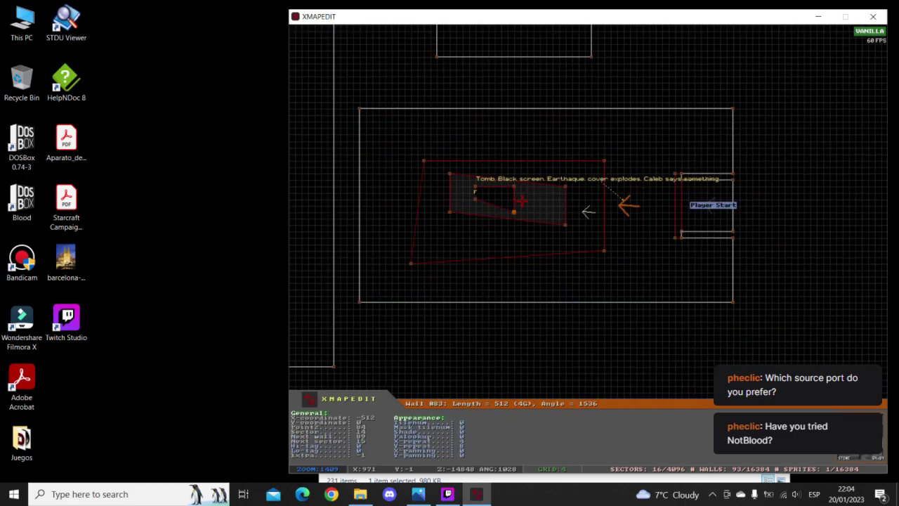
pyautogui.moveTo(482, 211); pyautogui.dragTo(589, 211, button='right')
pyautogui.scroll(3, 589, 211)
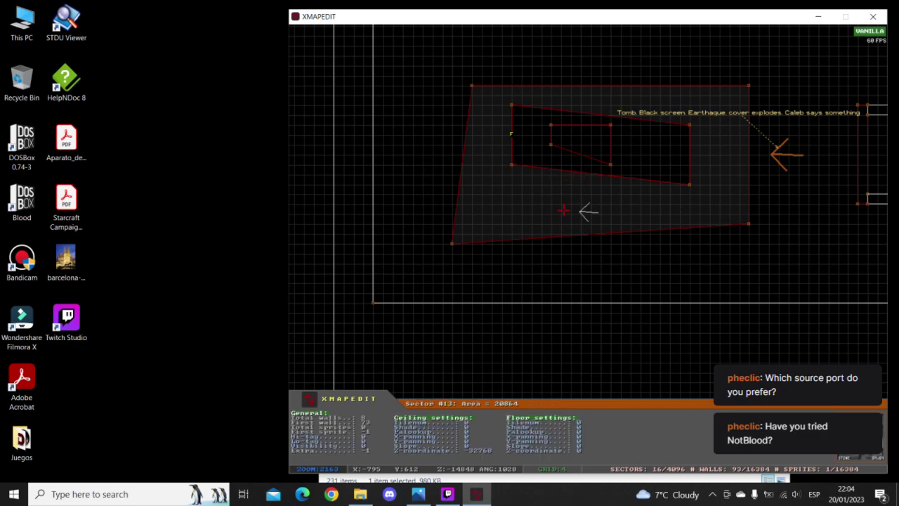
pyautogui.press('j')
pyautogui.press('j')
pyautogui.hotkey('ctrl', 'Delete')
# - Move three corners of the remaining inner quadrilateral outward to enlarge it within the room
pyautogui.moveTo(551, 144); pyautogui.dragTo(482, 213)
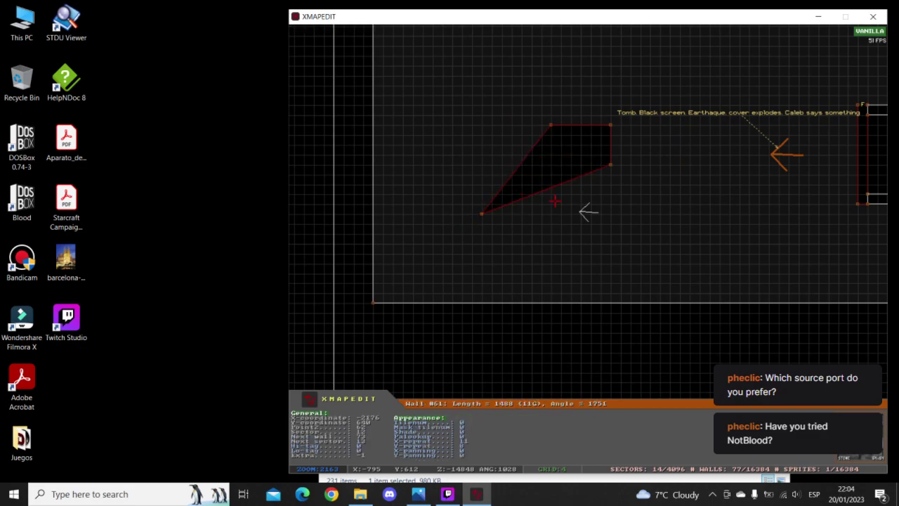
pyautogui.moveTo(611, 165); pyautogui.dragTo(780, 224)
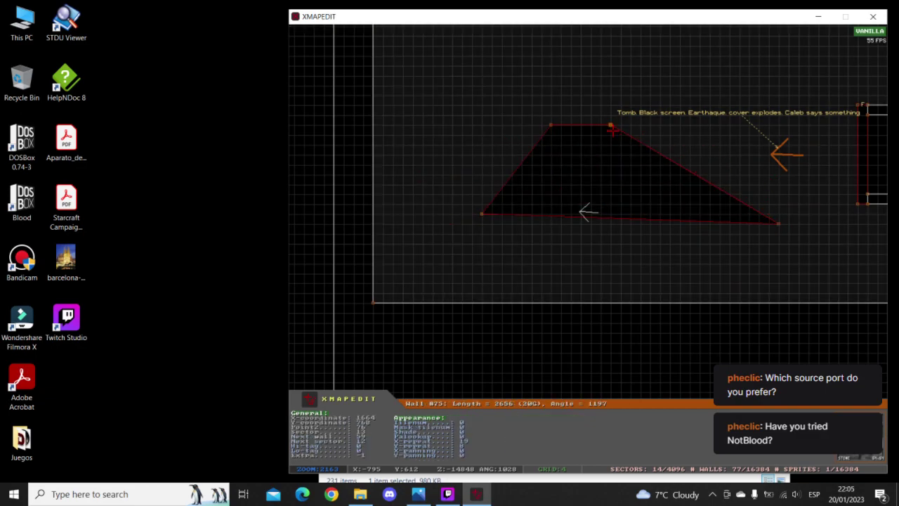
pyautogui.moveTo(611, 125); pyautogui.dragTo(588, 211)
# - Switch to a coarser grid and align the inner sector's four corners into a rectangle about 4864 by 2304 units
pyautogui.rightClick(674, 100)
pyautogui.press('g')
pyautogui.press('g')
pyautogui.press('g')
pyautogui.press('g')
pyautogui.press('g')
pyautogui.press('g')
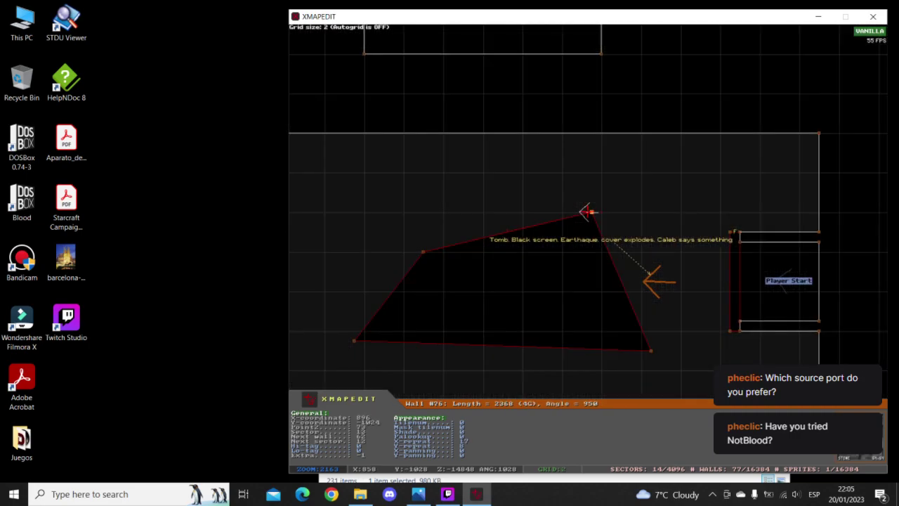
pyautogui.scroll(-2, 560, 241)
pyautogui.scroll(2, 588, 212)
pyautogui.moveTo(490, 188); pyautogui.dragTo(377, 134)
pyautogui.moveTo(418, 279); pyautogui.dragTo(371, 307)
pyautogui.moveTo(702, 287); pyautogui.dragTo(730, 306)
pyautogui.moveTo(652, 153); pyautogui.dragTo(730, 137)
# - Set the board's start position at the Player Start sprite in the alcove, at x=3436, y=-117
pyautogui.moveTo(589, 204); pyautogui.dragTo(588, 212, button='right')
pyautogui.moveTo(687, 185); pyautogui.dragTo(588, 212, button='right')
pyautogui.moveTo(490, 167); pyautogui.dragTo(590, 209, button='right')
pyautogui.scroll(-5, 589, 212)
pyautogui.scroll(5, 588, 212)
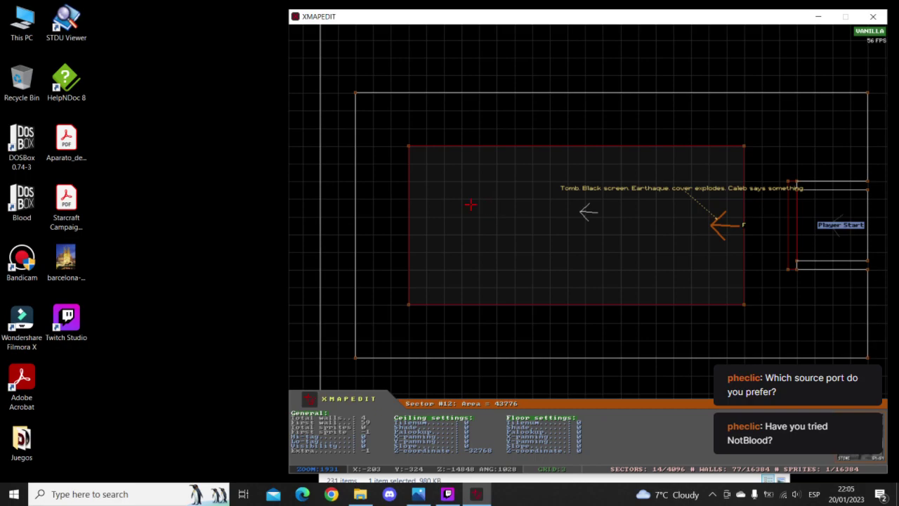
pyautogui.moveTo(767, 215); pyautogui.dragTo(588, 213, button='right')
pyautogui.scroll(8, 589, 212)
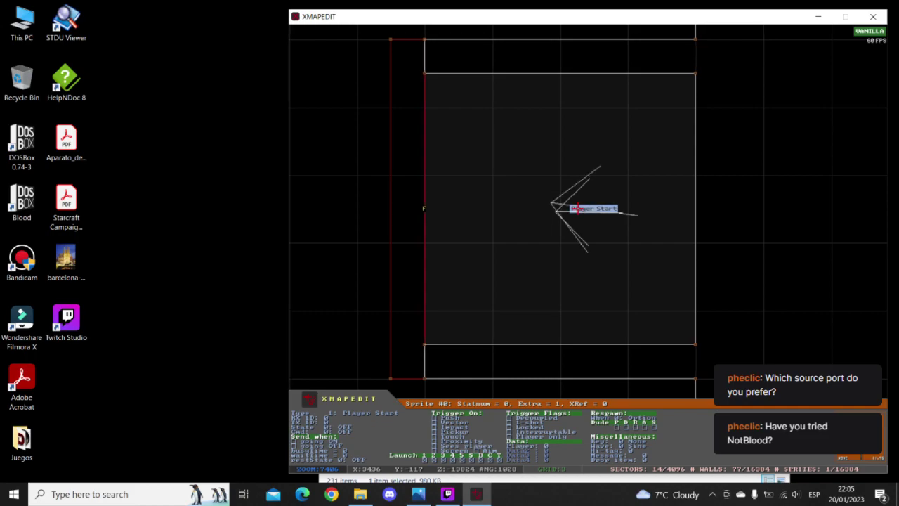
pyautogui.press('Scroll_Lock')
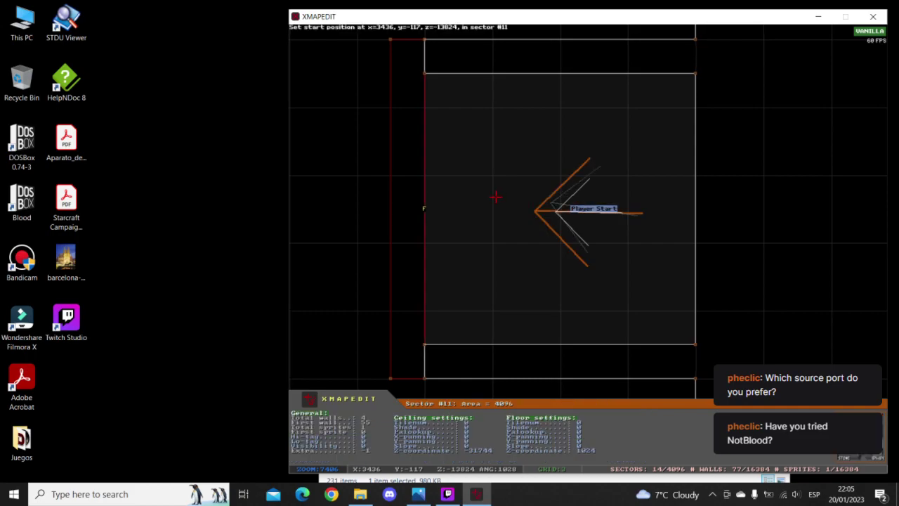
# - Set the grid to 4 and insert a vertex at the midpoint of each short wall of the inner rectangle
pyautogui.scroll(-3, 589, 211)
pyautogui.scroll(2, 588, 211)
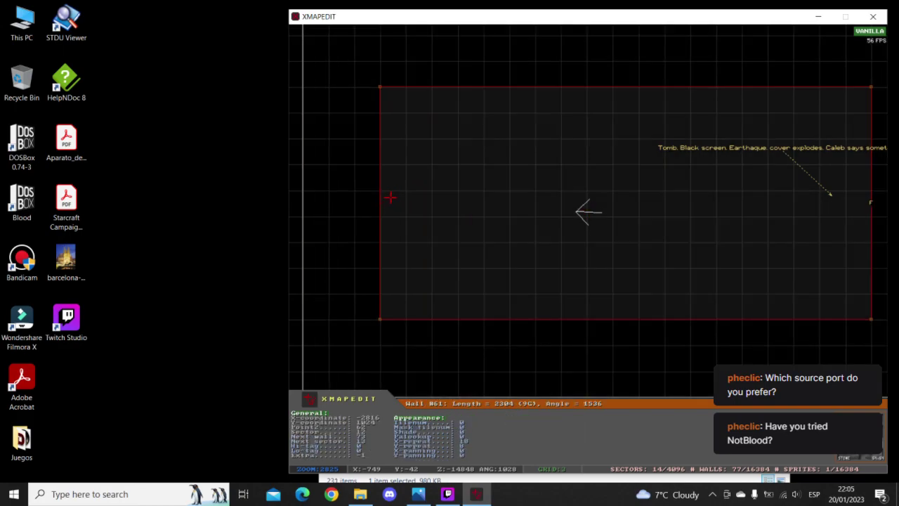
pyautogui.moveTo(390, 197); pyautogui.dragTo(589, 212, button='right')
pyautogui.scroll(-2, 589, 211)
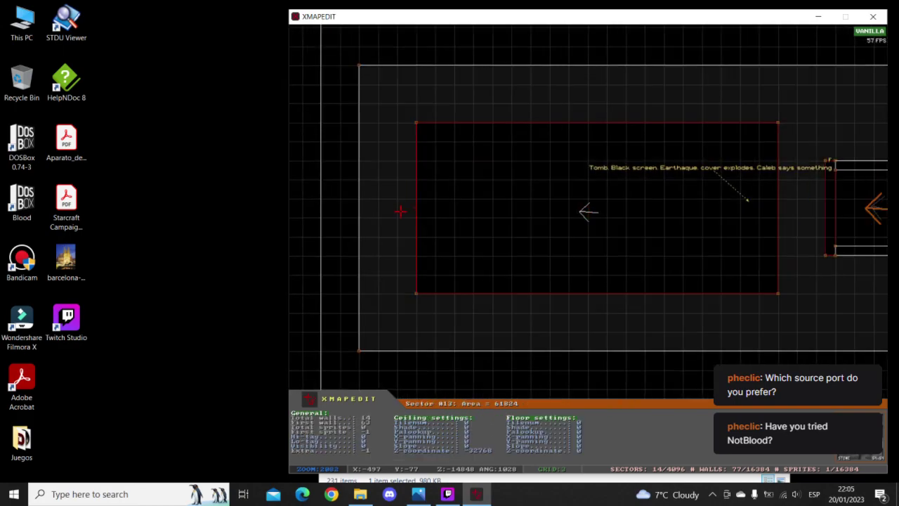
pyautogui.press('g')
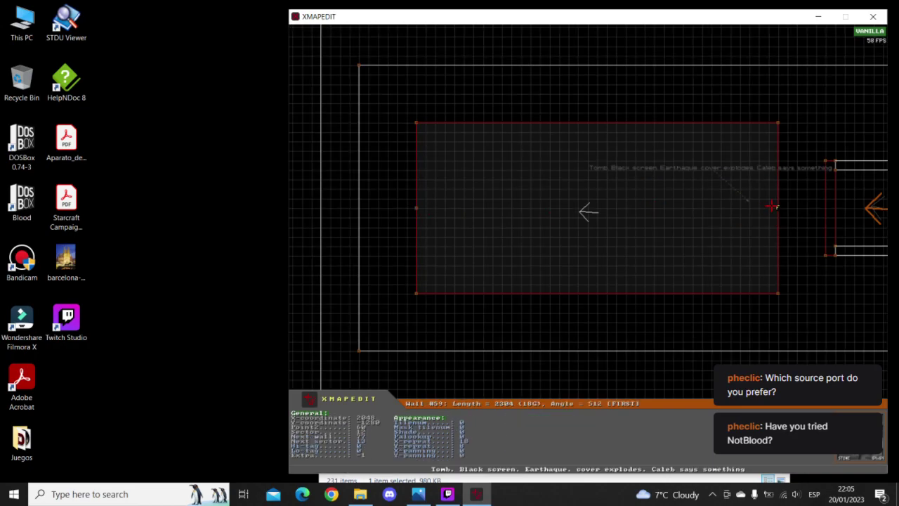
pyautogui.press('Insert')
# - Split the inner rectangle into two equal sectors with a line joining the midpoints of its short walls
pyautogui.rightClick(605, 131)
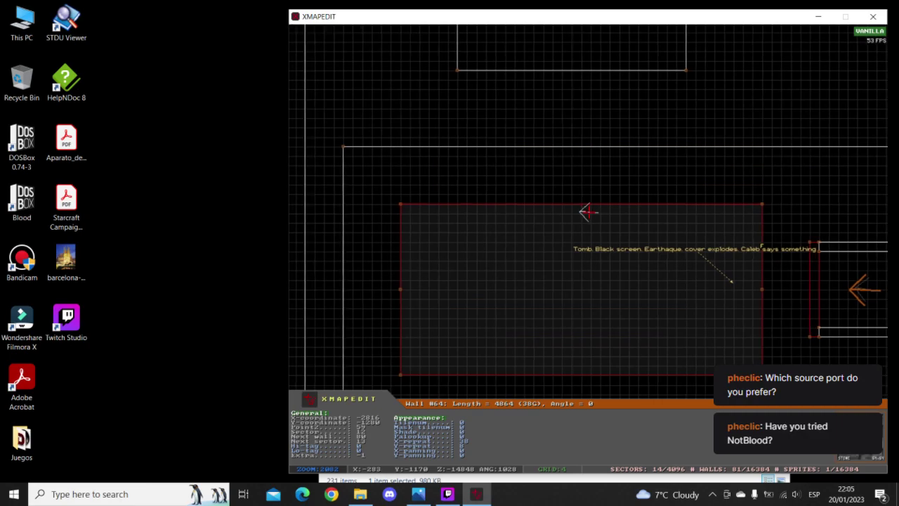
pyautogui.scroll(5, 588, 210)
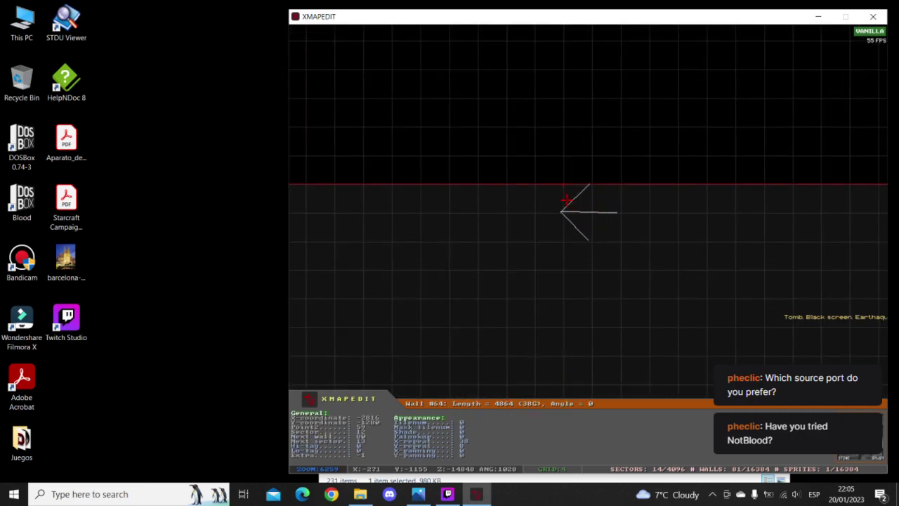
pyautogui.press('z')
pyautogui.press('z')
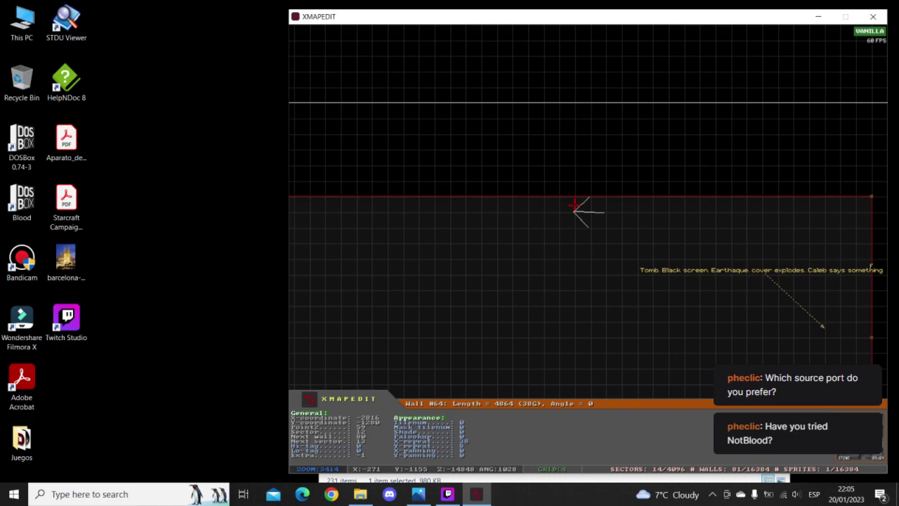
pyautogui.moveTo(555, 216); pyautogui.dragTo(605, 229, button='right')
pyautogui.scroll(-3, 589, 211)
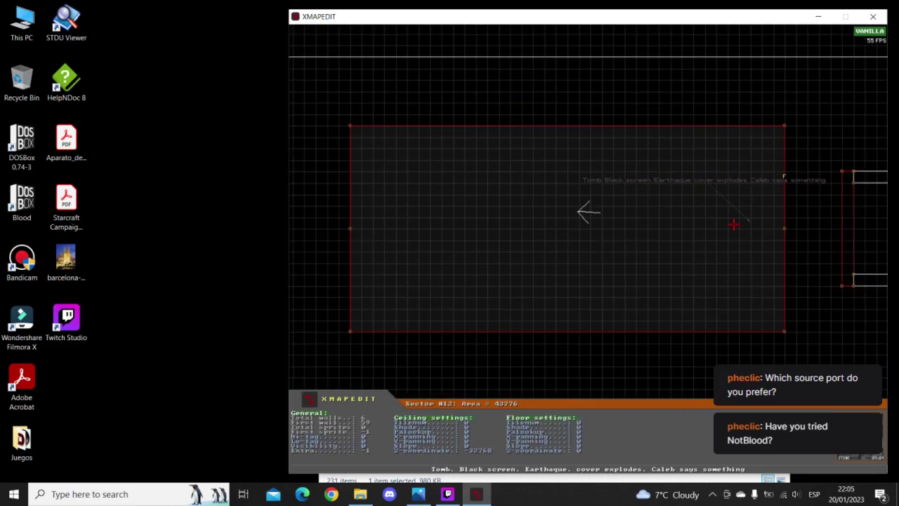
pyautogui.press('space')
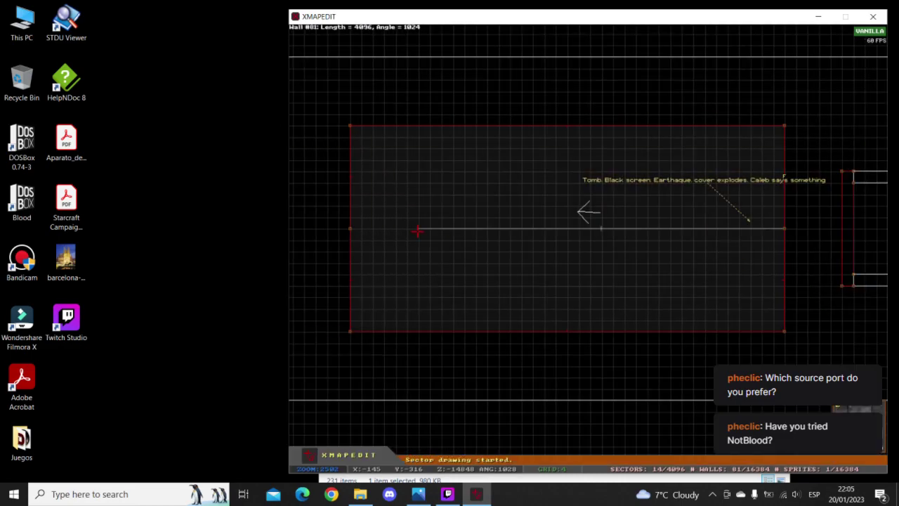
pyautogui.press('space')
# - Highlight both halves of the split rectangle and switch to the 3D view facing their ceiling
pyautogui.scroll(-5, 392, 230)
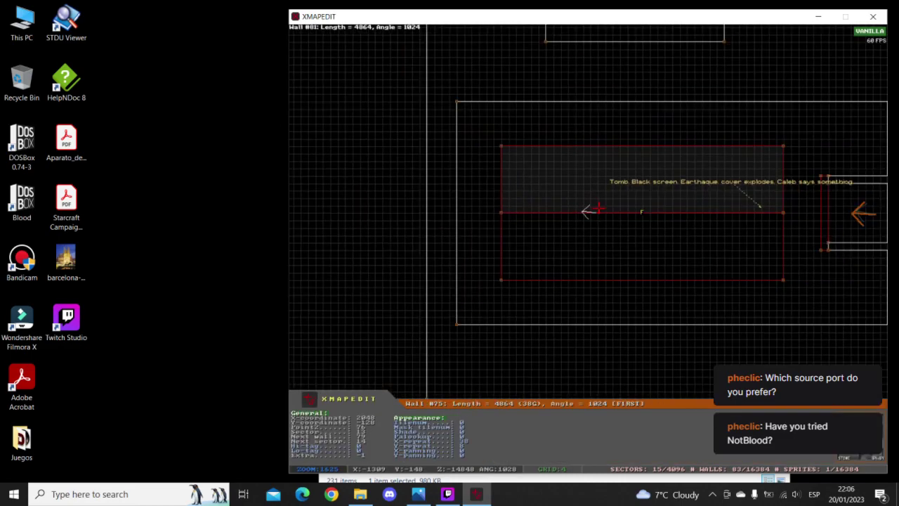
pyautogui.keyDown('alt'); pyautogui.click(579, 185); pyautogui.keyUp('alt')
pyautogui.keyDown('alt'); pyautogui.click(576, 243); pyautogui.keyUp('alt')
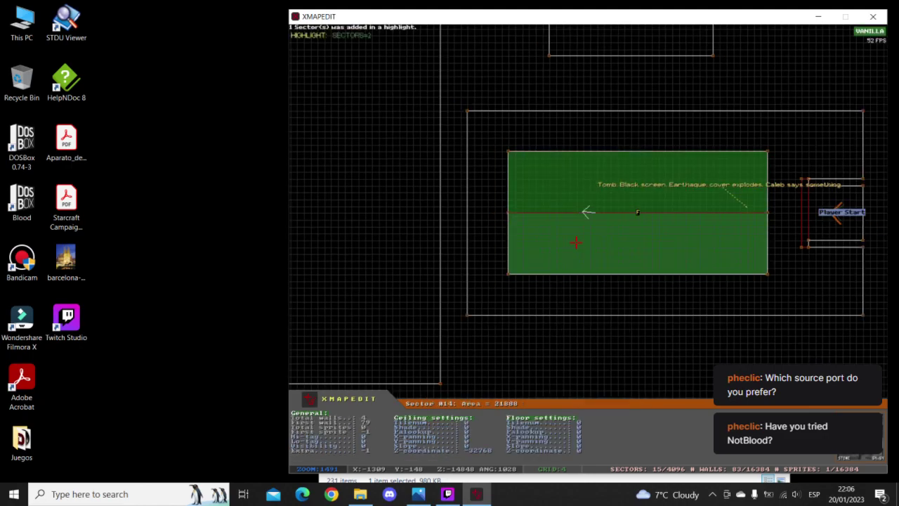
pyautogui.press('KP_Enter')
pyautogui.press('Down')
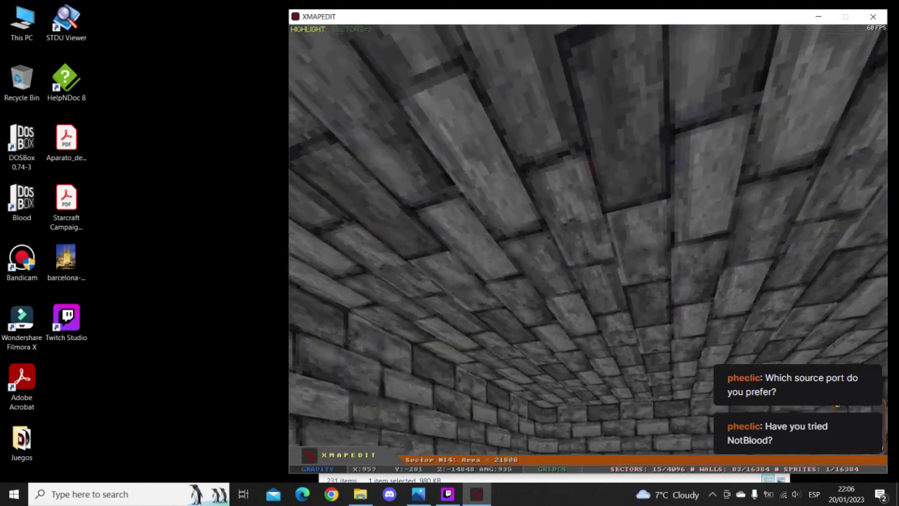
# - Raise the ceiling of the two highlighted half sectors to a z-coordinate of -41984
pyautogui.press('pageup')
pyautogui.press('pageup')
pyautogui.press('pageup')
pyautogui.press('pageup')
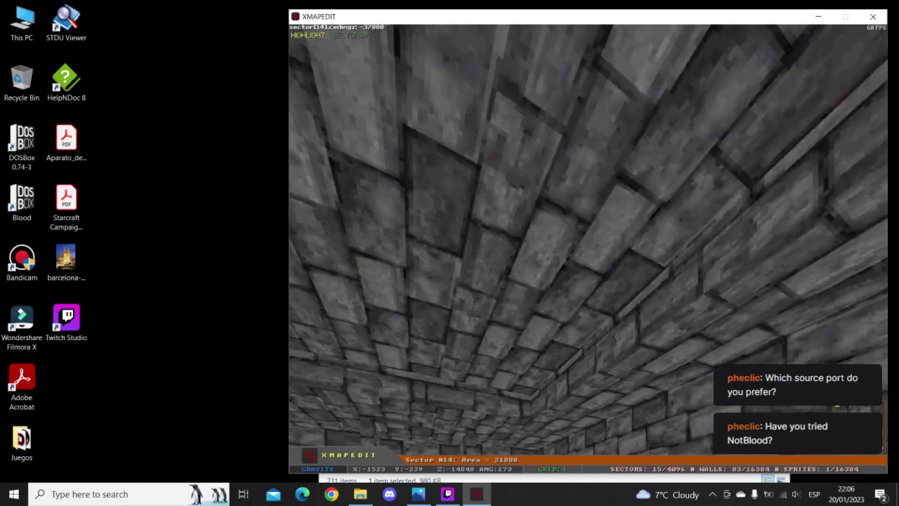
pyautogui.press('Down')
pyautogui.press('pageup')
pyautogui.press('pageup')
pyautogui.press('pageup')
pyautogui.press('pageup')
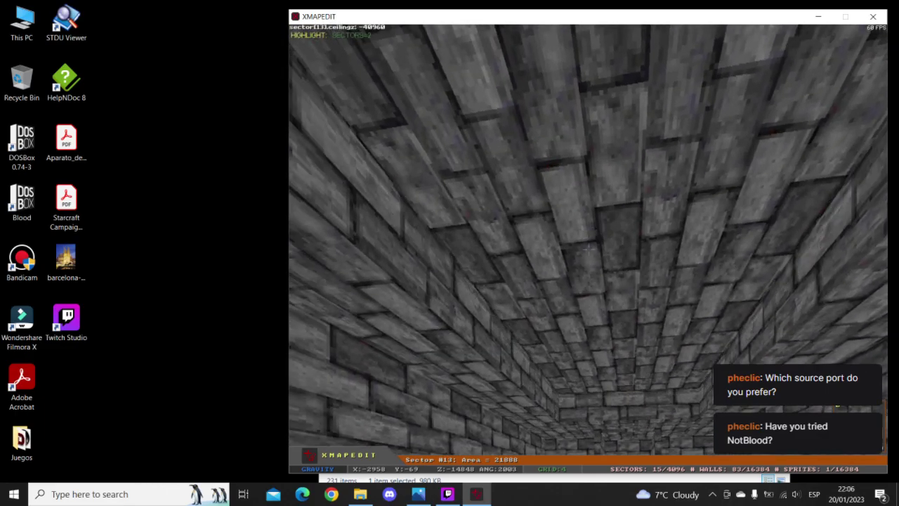
pyautogui.press('pageup')
pyautogui.press('pageup')
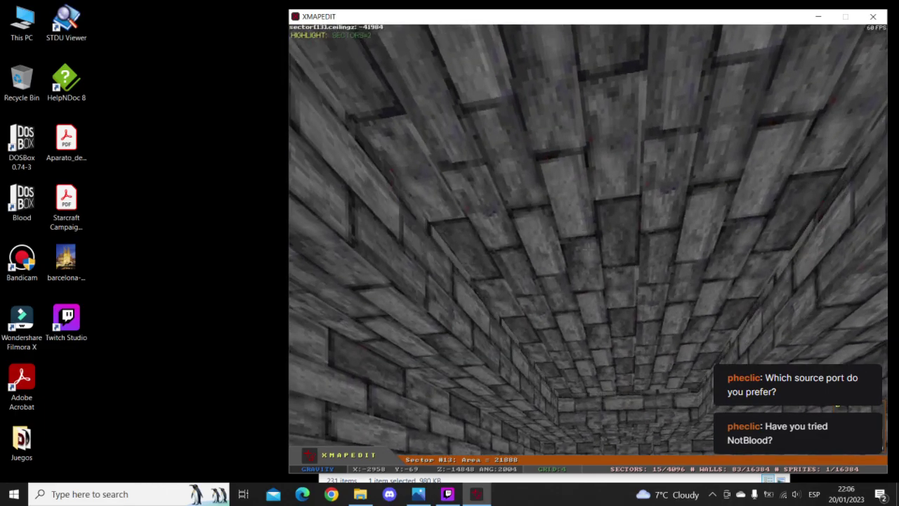
# - Examine the raised ceiling of the two half sectors in 3D, comparing it with the 2D layout
pyautogui.press('Right')
pyautogui.press('Right')
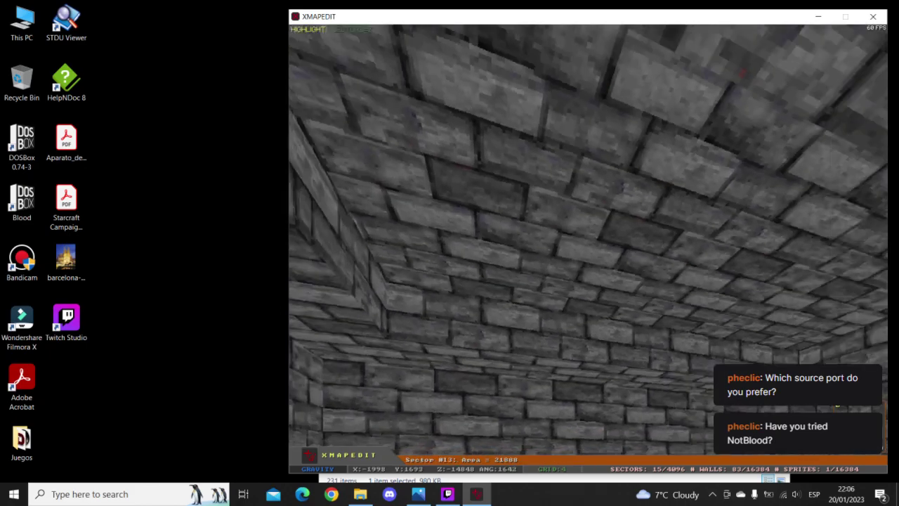
pyautogui.press('Up')
pyautogui.press('Up')
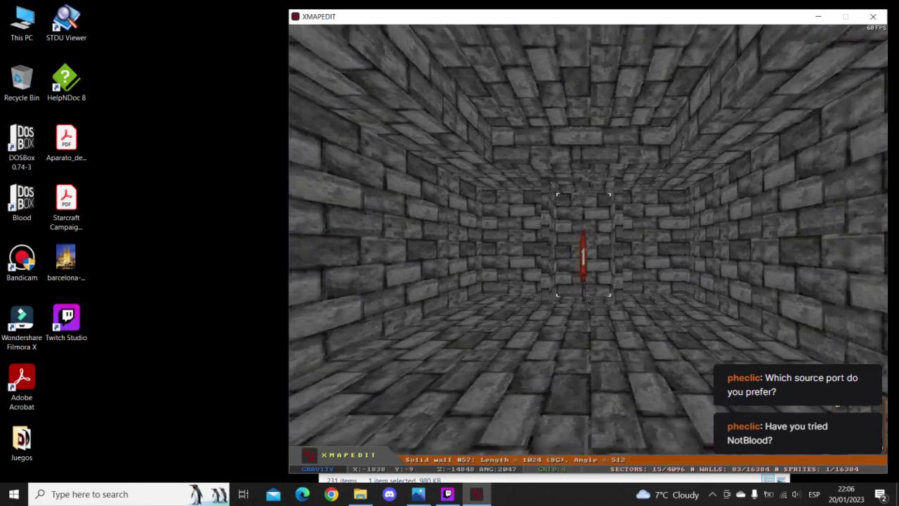
pyautogui.press('Right')
pyautogui.press('Left')
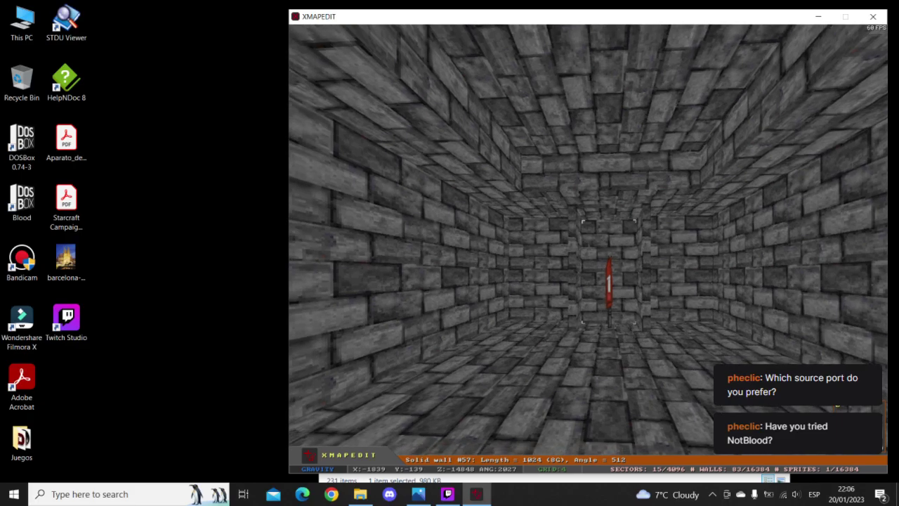
pyautogui.press('KP_Enter')
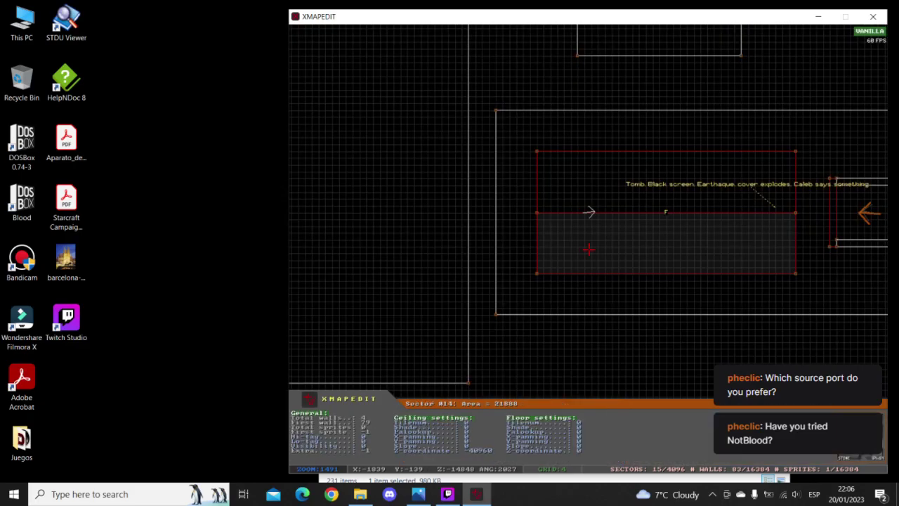
pyautogui.press('KP_Enter')
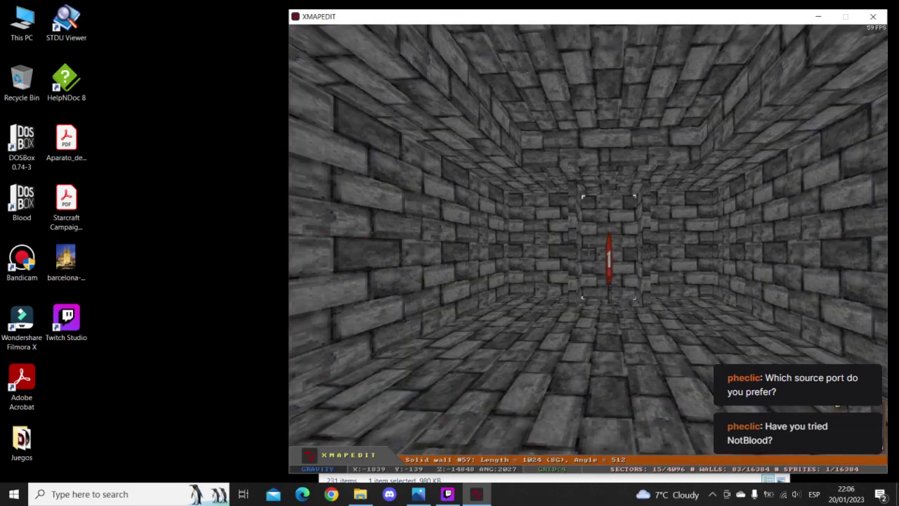
# - Switch to File Explorer and open the QiPress folder on Local Disk (C:)
pyautogui.press('Escape')
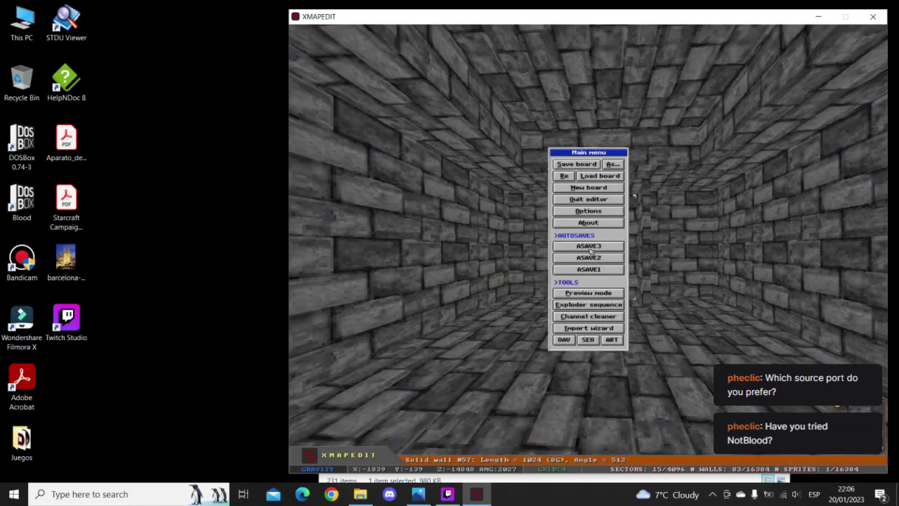
pyautogui.hotkey('alt', 'Tab')
pyautogui.hotkey('alt', 'Tab')
pyautogui.hotkey('alt', 'Tab')
pyautogui.hotkey('alt', 'Tab')
pyautogui.hotkey('alt', 'Tab')
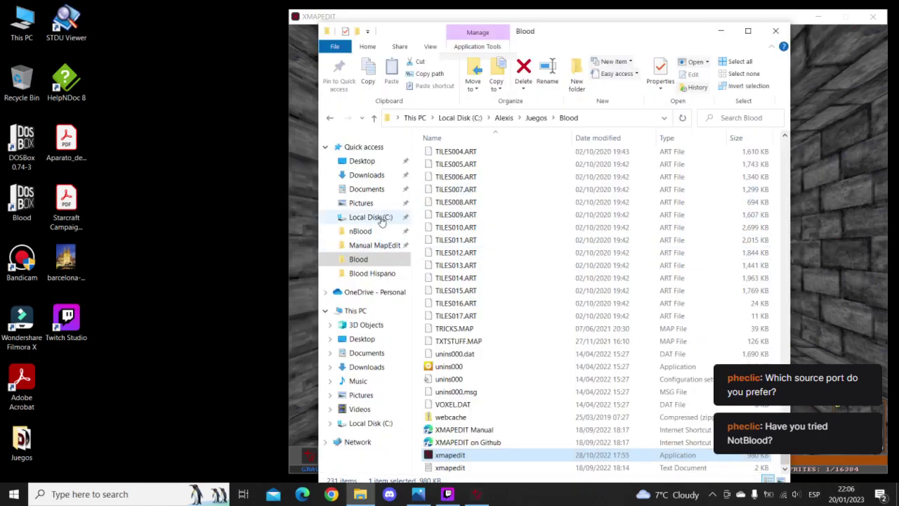
pyautogui.click(381, 220)
pyautogui.click(453, 245)
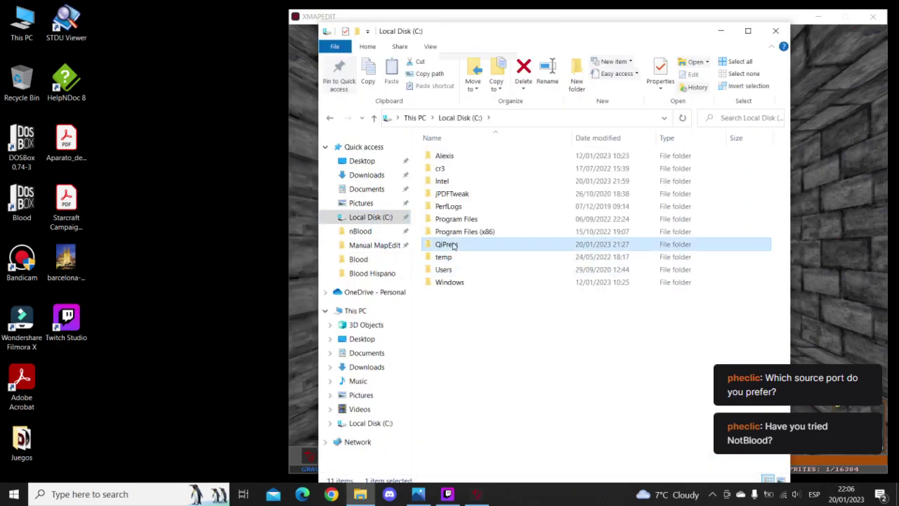
pyautogui.doubleClick(453, 245)
# - Launch the QiPress application, minimise File Explorer and return to the 3D view in XMAPEDIT
pyautogui.doubleClick(446, 193)
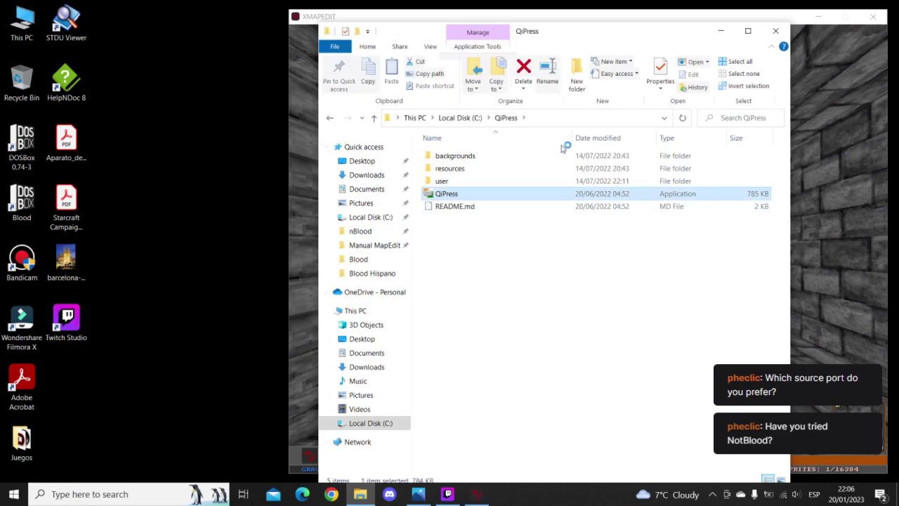
pyautogui.click(723, 31)
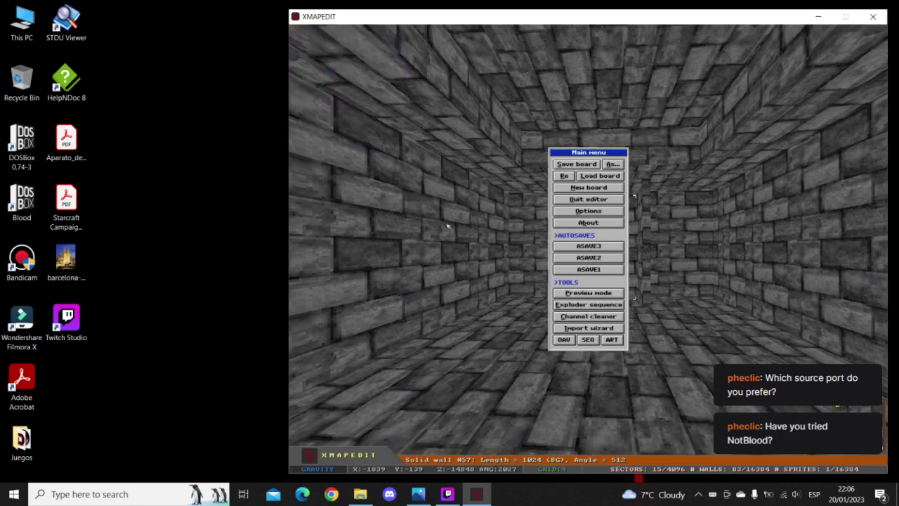
pyautogui.click(469, 256)
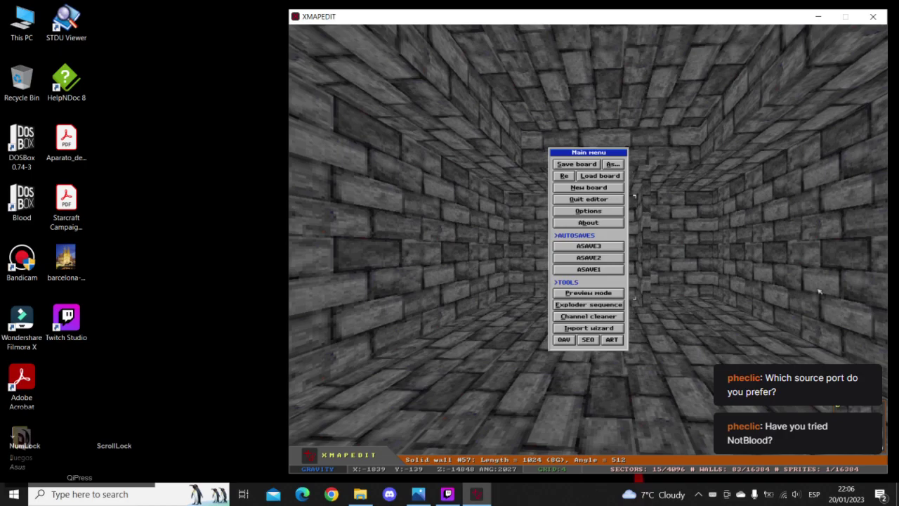
pyautogui.press('Escape')
# - Move through the tomb room in Gravity mode, repeatedly raising and lowering the viewpoint
pyautogui.press('Up')
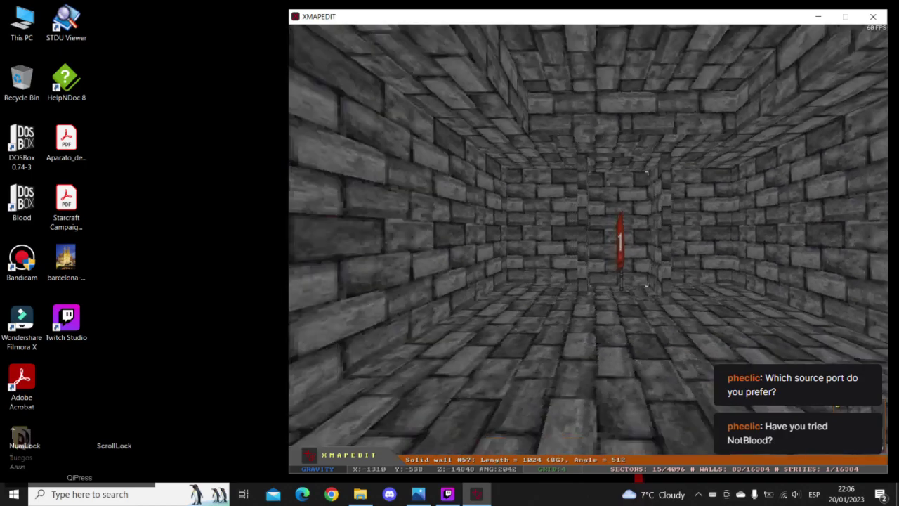
pyautogui.press('a')
pyautogui.press('z')
pyautogui.press('a')
pyautogui.press('z')
pyautogui.press('a')
pyautogui.press('z')
pyautogui.press('a')
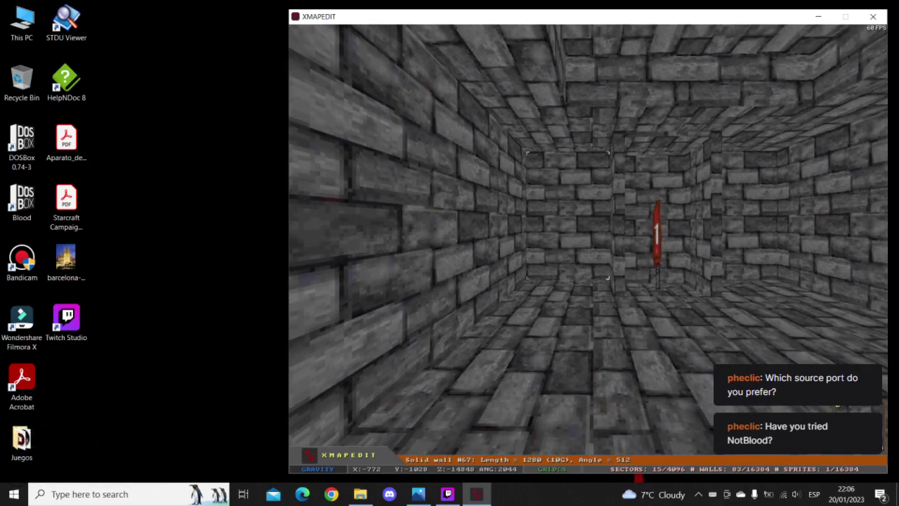
pyautogui.press('Right')
pyautogui.press('Left')
pyautogui.press('pagedown')
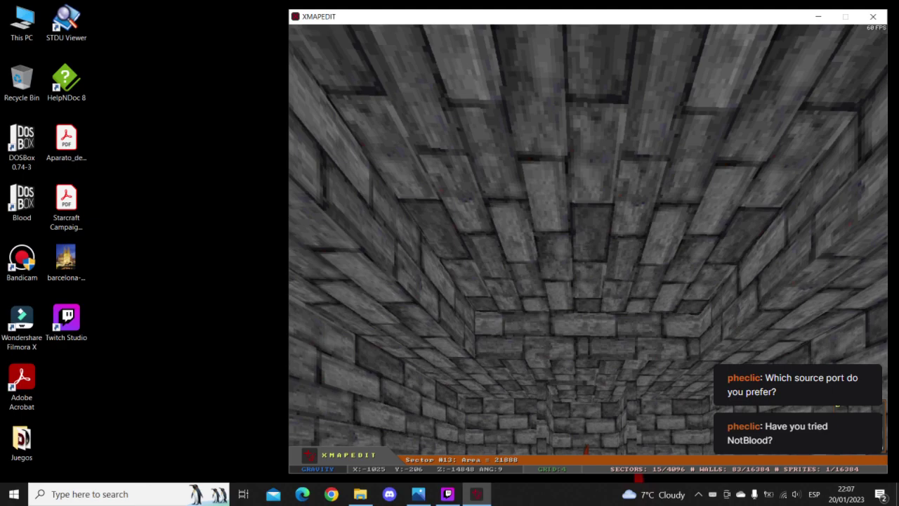
pyautogui.press('z')
pyautogui.press('z')
pyautogui.press('a')
pyautogui.press('z')
pyautogui.press('a')
# - Switch the movement mode to Free and fly up to inspect the room from beneath its ceiling
pyautogui.press('capslock')
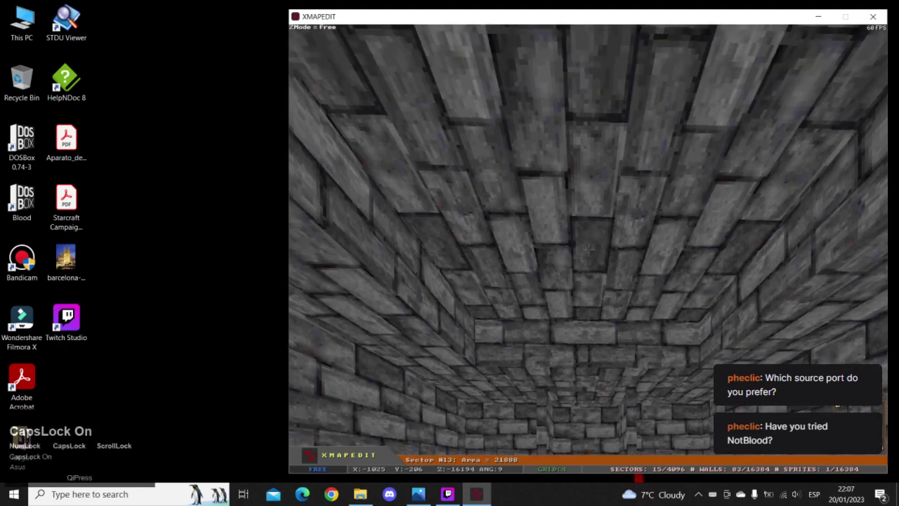
pyautogui.press('a')
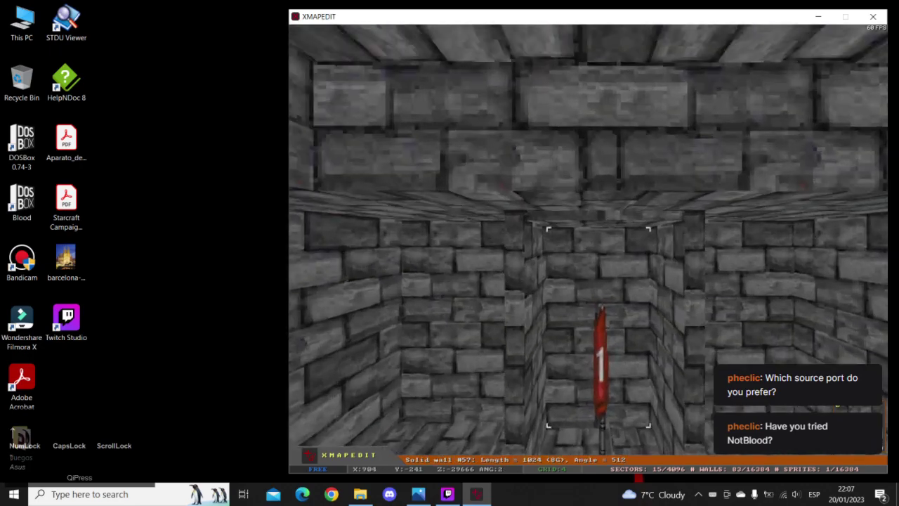
pyautogui.press('Up')
pyautogui.press('Left')
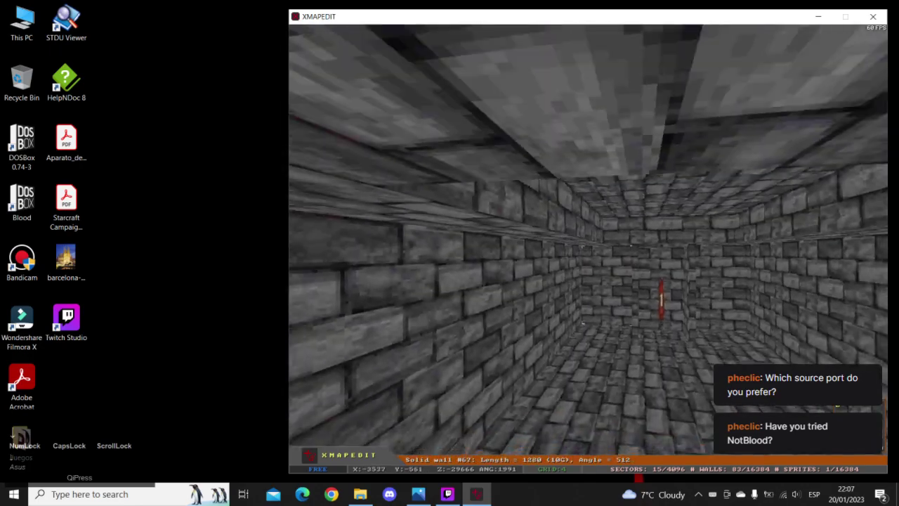
pyautogui.press('z')
pyautogui.press('Up')
# - Fly around the room in Mouse Look mode, finishing back in Gravity mode facing the start-point niche
pyautogui.press('capslock')
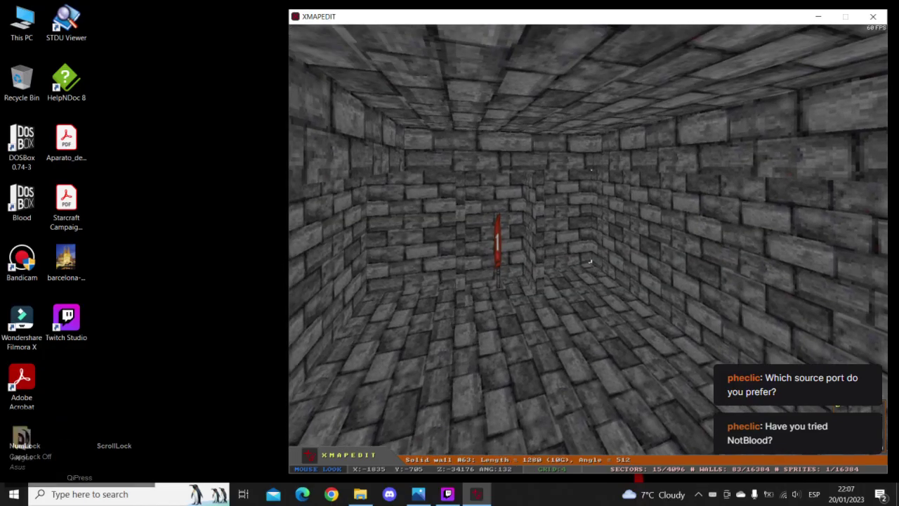
pyautogui.press('Up')
pyautogui.press('Up')
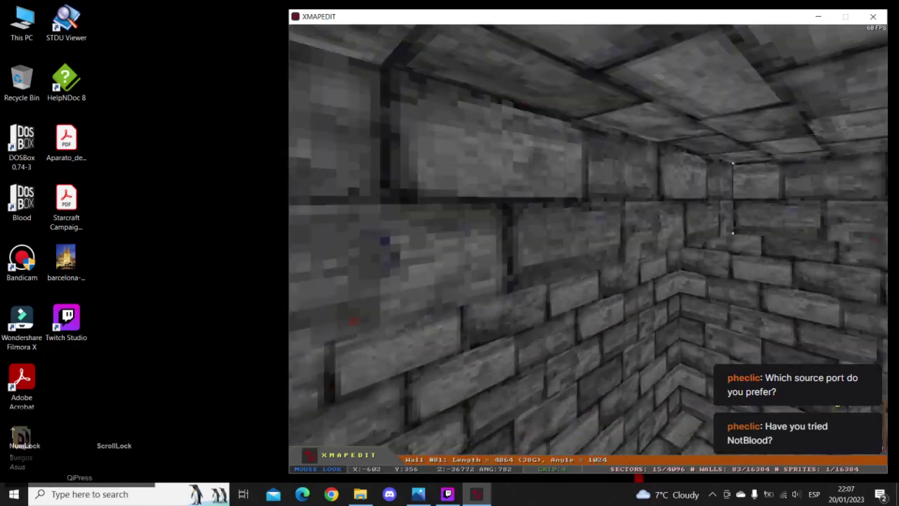
pyautogui.press('Up')
pyautogui.press('Up')
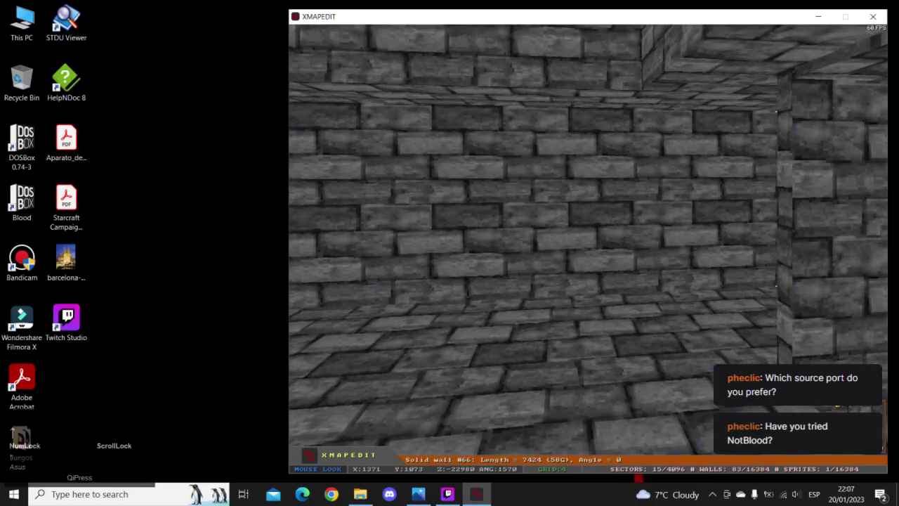
pyautogui.press('capslock')
pyautogui.press('Left')
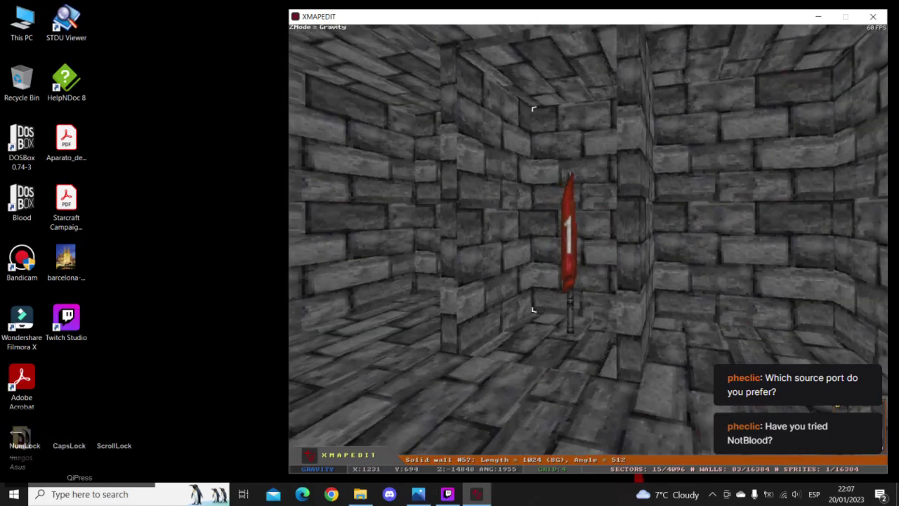
# - Raise the floor of the narrow threshold sector at the start-point niche to a z-coordinate of -1024
pyautogui.press('pageup')
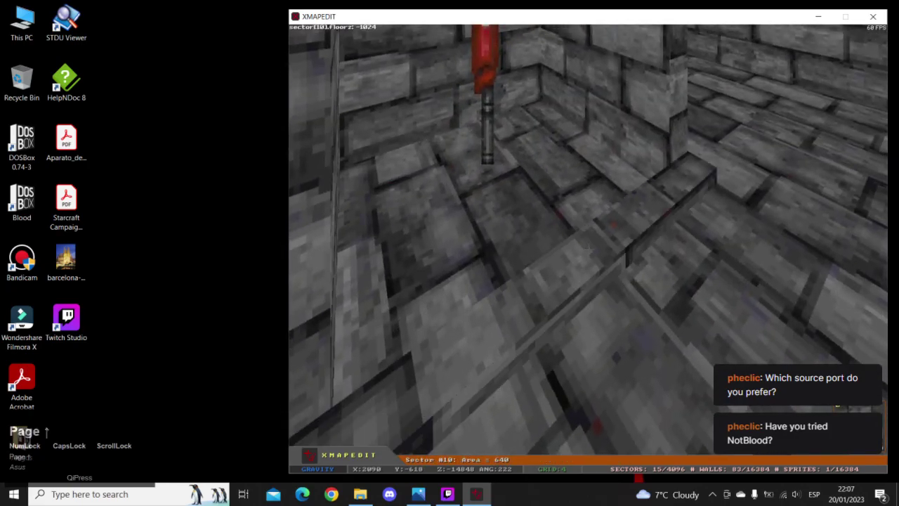
pyautogui.press('Left')
pyautogui.press('Down')
pyautogui.press('Up')
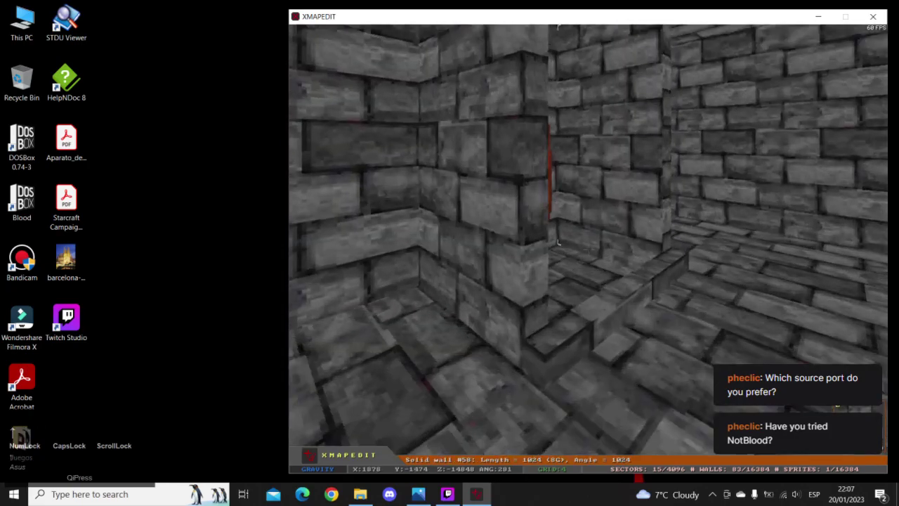
pyautogui.press('Down')
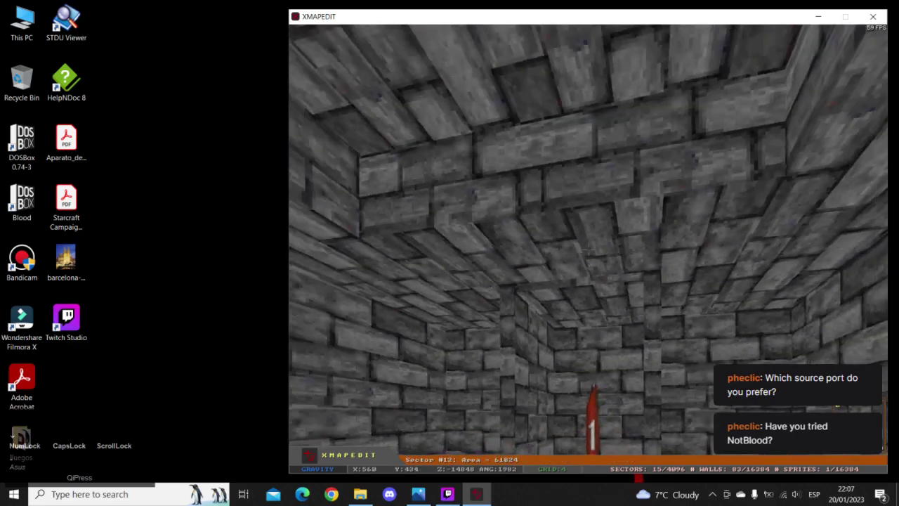
# - Adjust the ceiling of the outer room sector around the split rectangle to a z-coordinate of -31744
pyautogui.press('pageup')
pyautogui.press('Up')
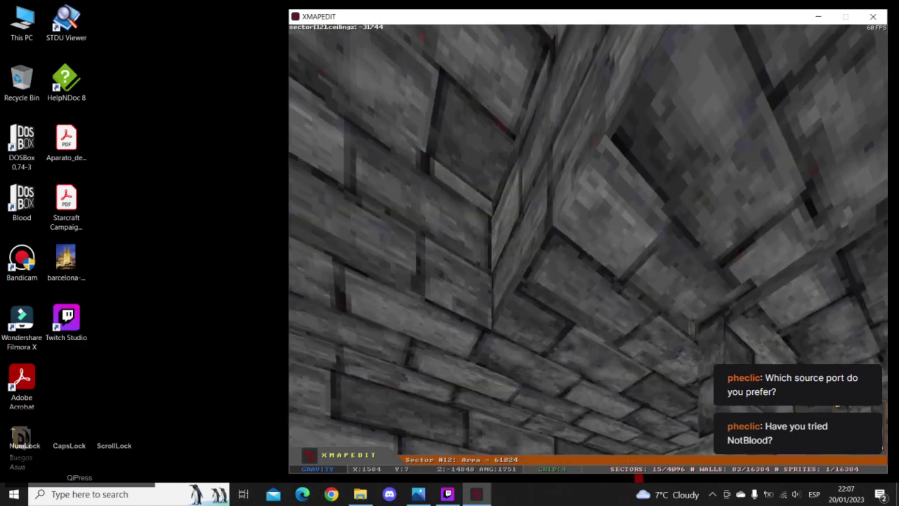
pyautogui.press('pageup')
pyautogui.press('Left')
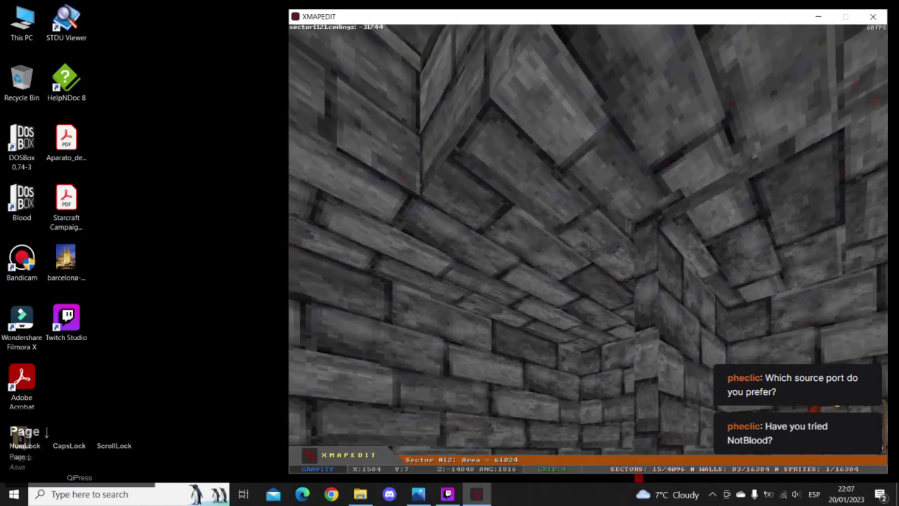
pyautogui.hotkey('alt', 'pagedown')
# - Slope the ceilings of both half sectors up to a ridge along their dividing line, setting the first half's slope to 1536
pyautogui.press('Return')
pyautogui.press('Down')
pyautogui.press('Right')
pyautogui.press('pageup')
pyautogui.press('Down')
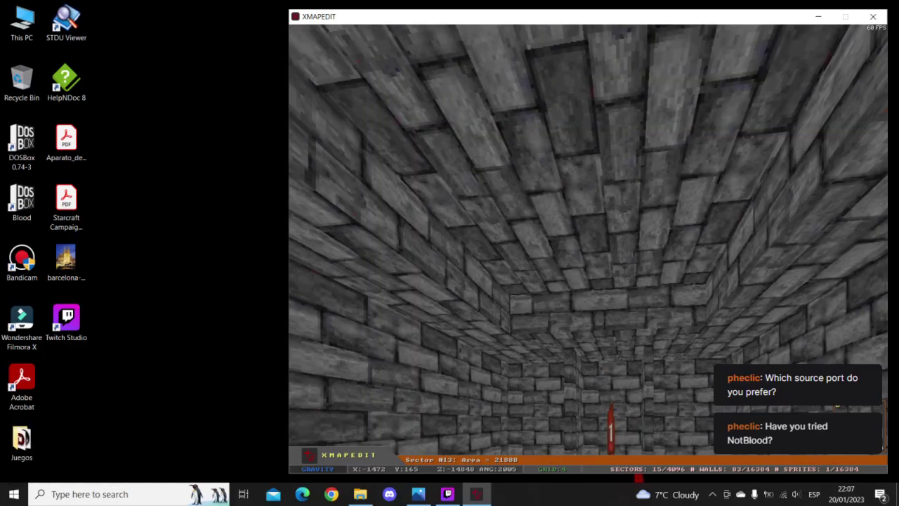
pyautogui.press('Left')
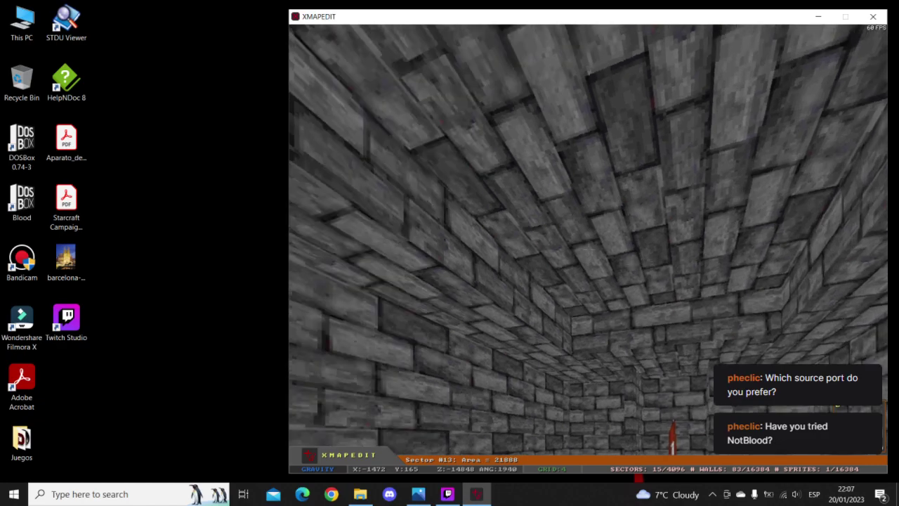
pyautogui.press('Left')
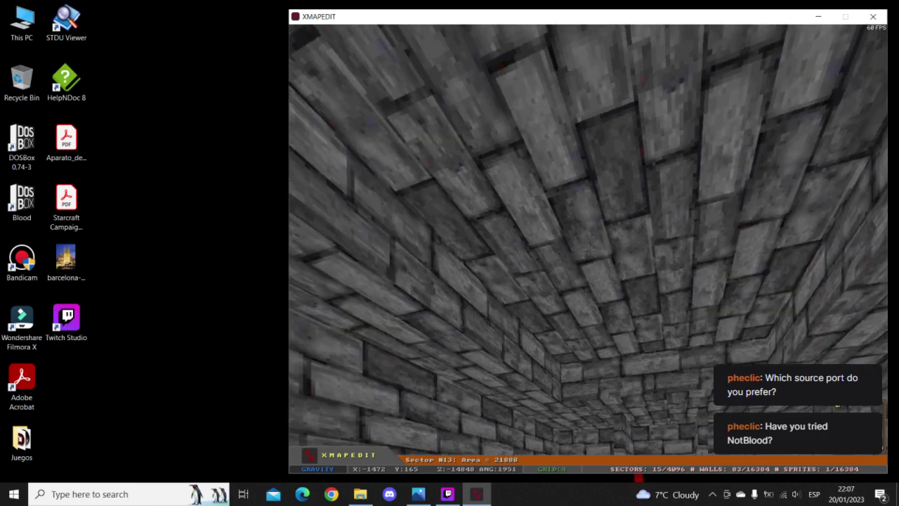
pyautogui.press(']')
pyautogui.press('Right')
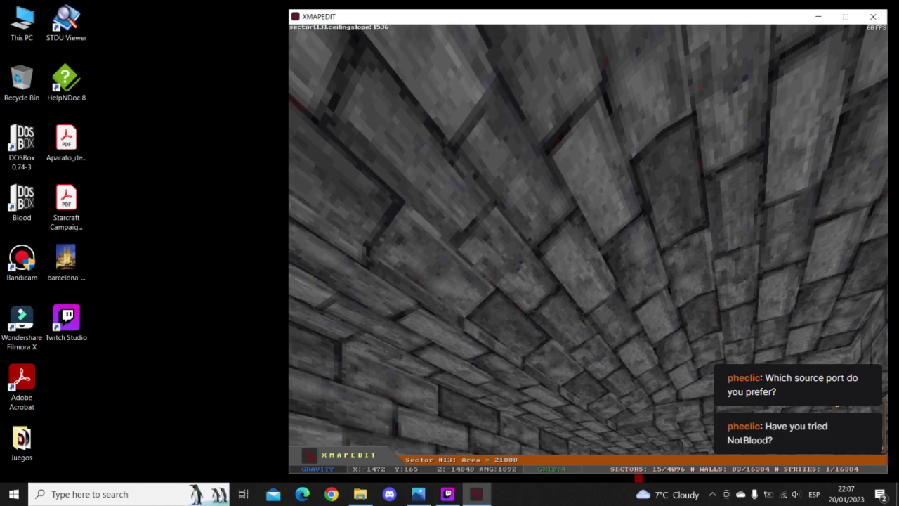
pyautogui.press(']')
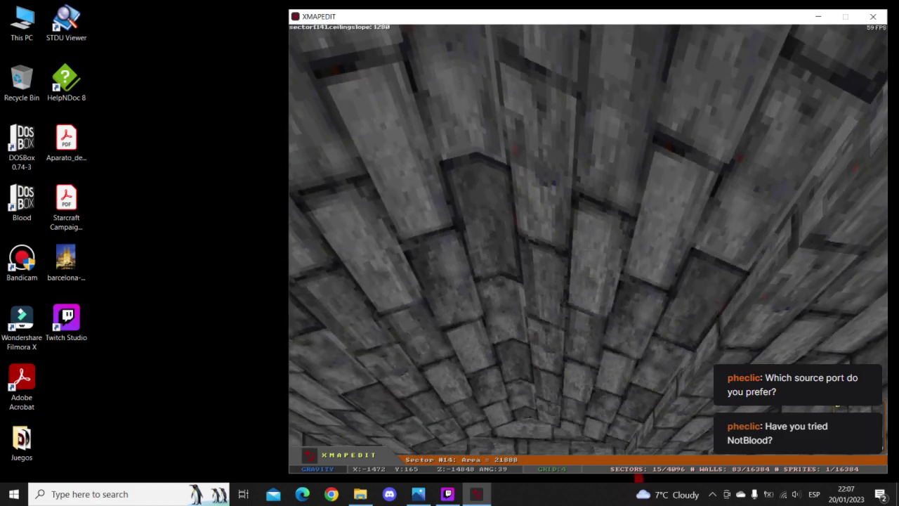
pyautogui.press('Down')
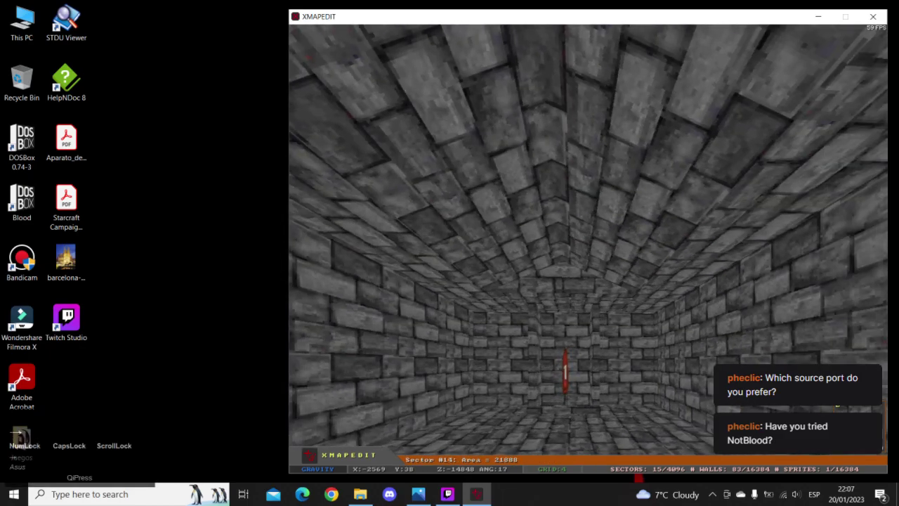
# - Highlight both half sectors in 2D and raise their sloped ceilings together to a z-coordinate of -43008
pyautogui.press('KP_Enter')
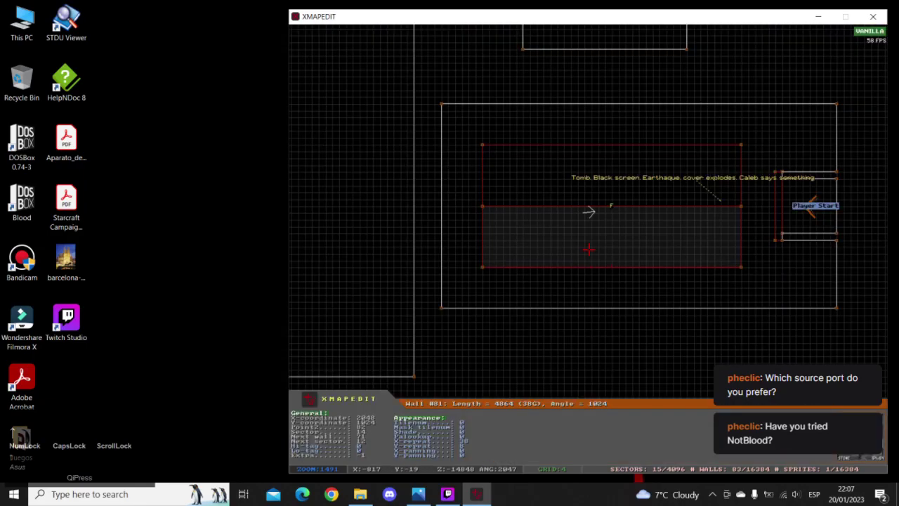
pyautogui.keyDown('shift'); pyautogui.middleClick(561, 202); pyautogui.keyUp('shift')
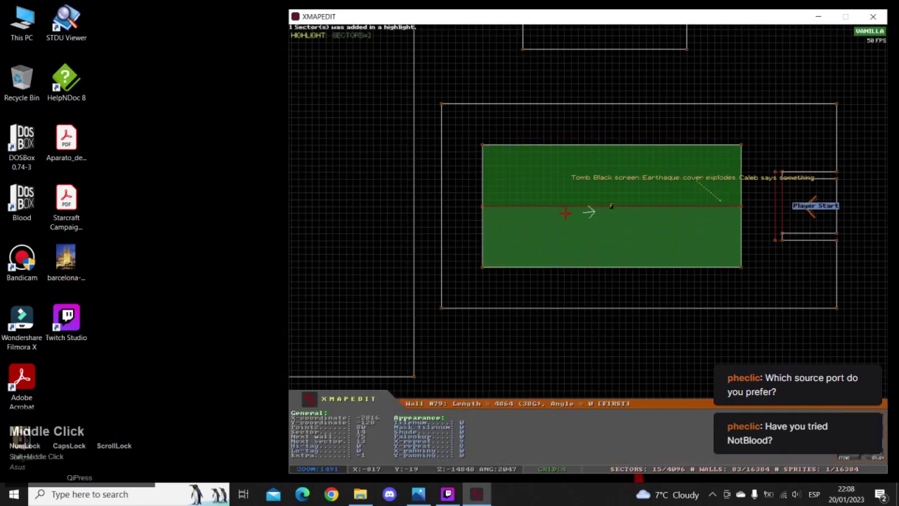
pyautogui.press('KP_Enter')
pyautogui.press('pageup')
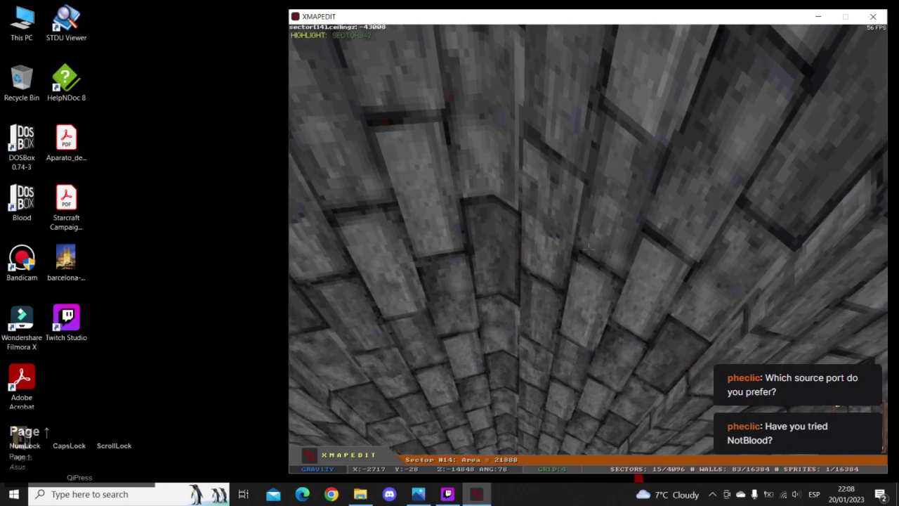
# - Lower the two highlighted sloped ceilings slightly, check them from inside the room, and clear the sector highlight
pyautogui.press('pagedown')
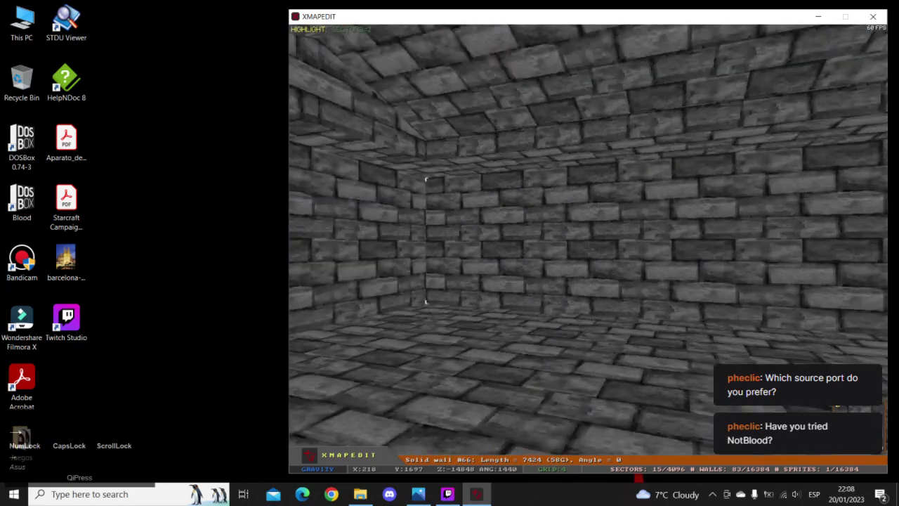
pyautogui.press('Left')
pyautogui.press('Down')
pyautogui.press('Right')
pyautogui.press('Up')
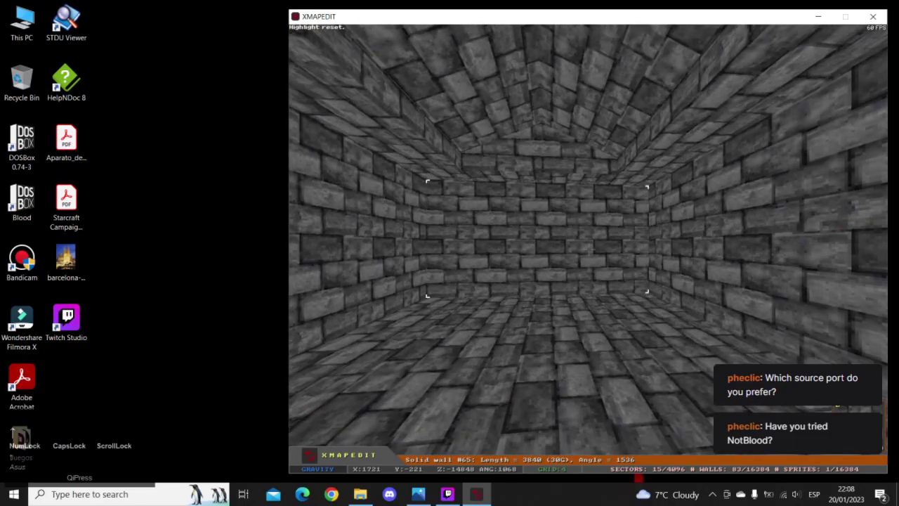
# - Insert a point at the midpoint of both the north and the south outer walls of the room, and save the map
pyautogui.press('KP_Enter')
pyautogui.press('a')
pyautogui.press('z')
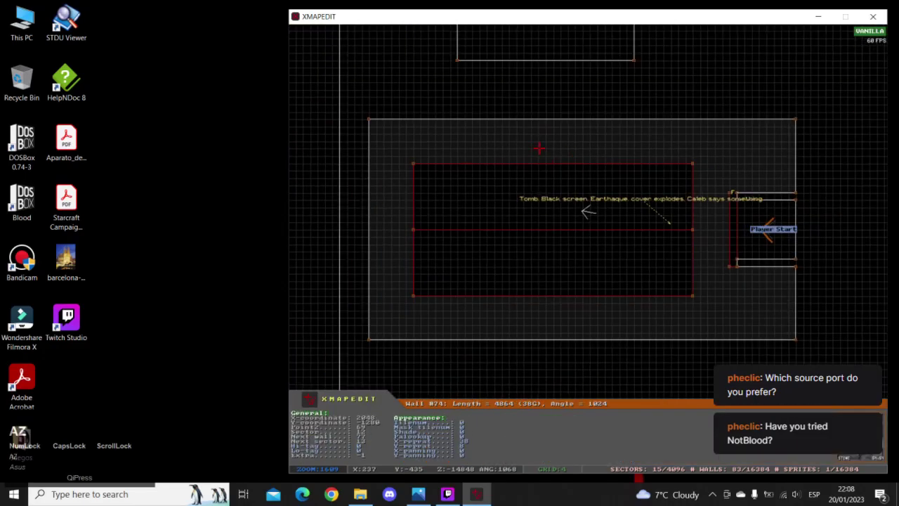
pyautogui.rightClick(553, 131)
pyautogui.press('a')
pyautogui.press('Insert')
pyautogui.moveTo(614, 196); pyautogui.dragTo(588, 211, button='right')
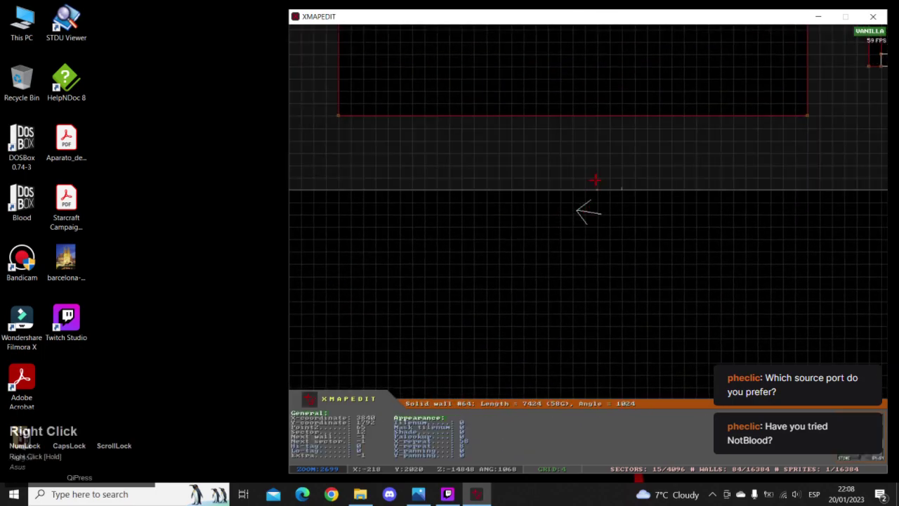
pyautogui.press('Insert')
pyautogui.press('Escape')
pyautogui.press('s')
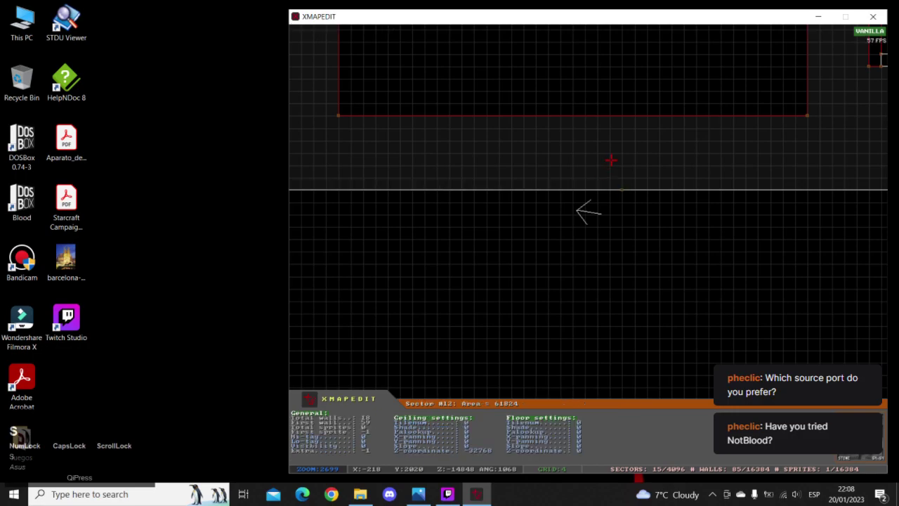
# - Insert a point on each side of the south wall's midpoint and move them to x-coordinates 768 and -512 on grid 3
pyautogui.press('a')
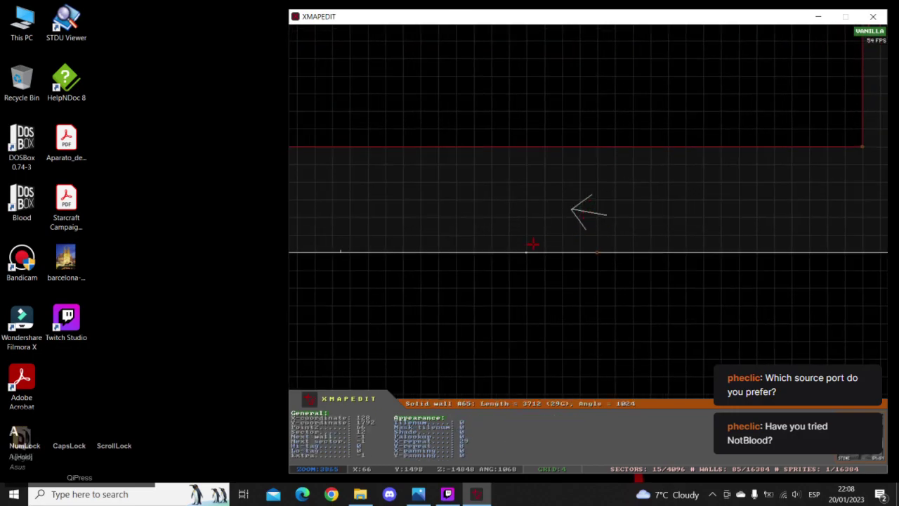
pyautogui.press('Insert')
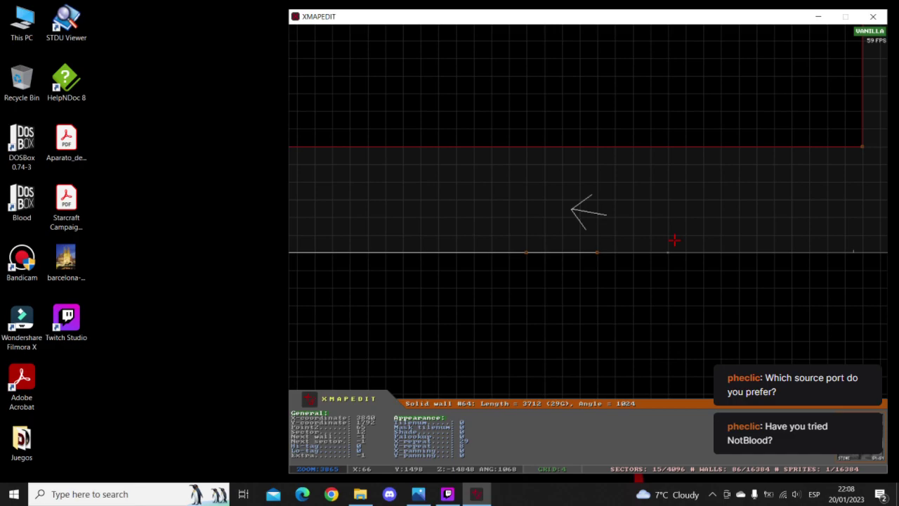
pyautogui.press('g')
pyautogui.press('g')
pyautogui.press('g')
pyautogui.press('g')
pyautogui.press('g')
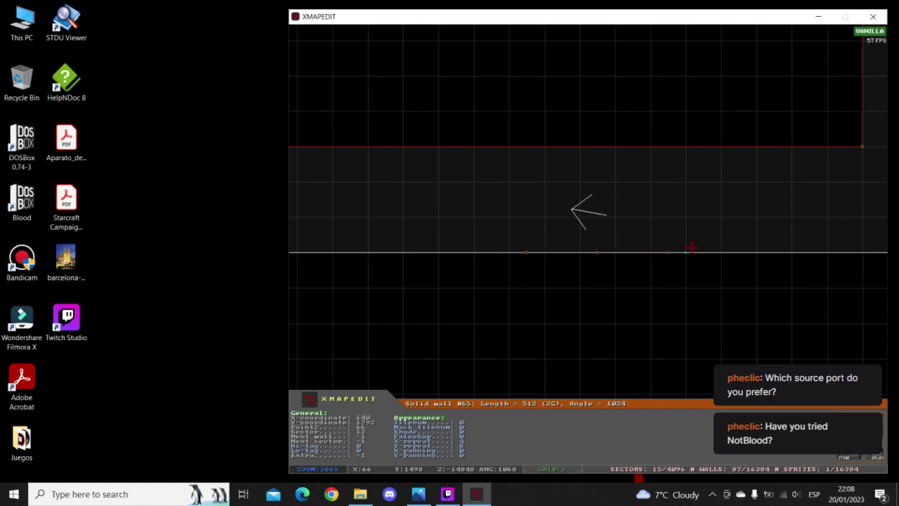
pyautogui.moveTo(673, 252); pyautogui.dragTo(677, 251)
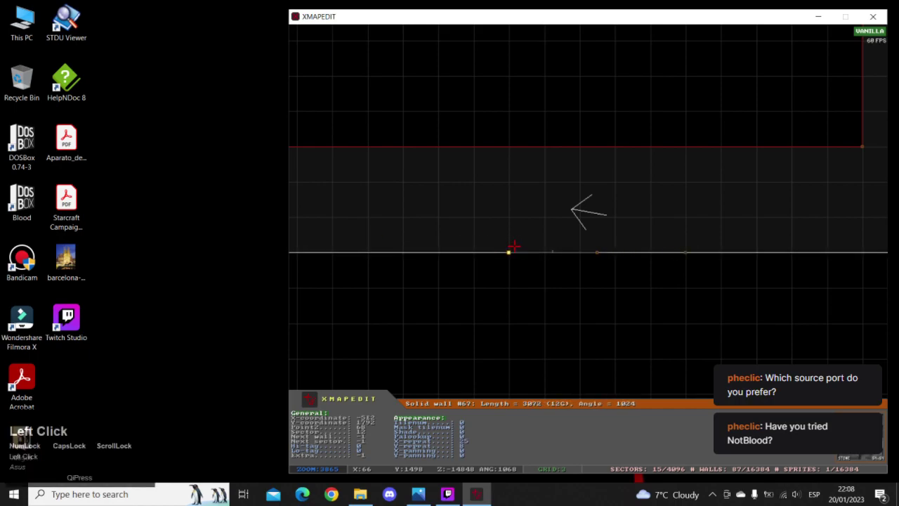
# - Move the north wall's middle point to x-coordinate -512 and insert a second point 1280 units from it
pyautogui.press('z')
pyautogui.moveTo(545, 237); pyautogui.dragTo(589, 211, button='right')
pyautogui.press('z')
pyautogui.click(572, 90)
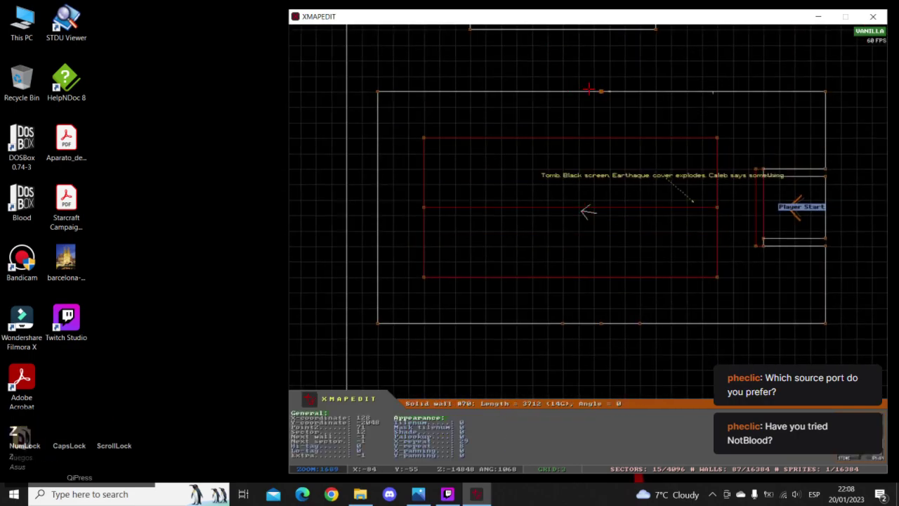
pyautogui.moveTo(573, 90); pyautogui.dragTo(562, 91)
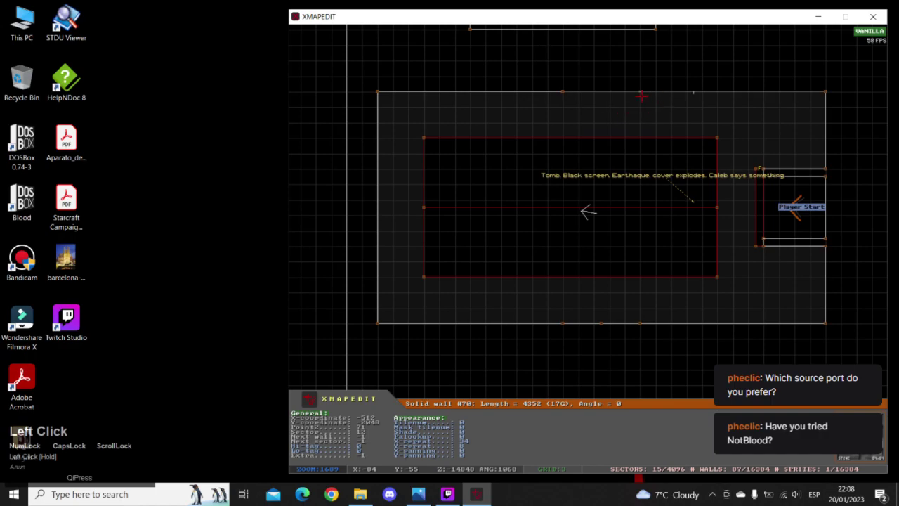
pyautogui.press('Insert')
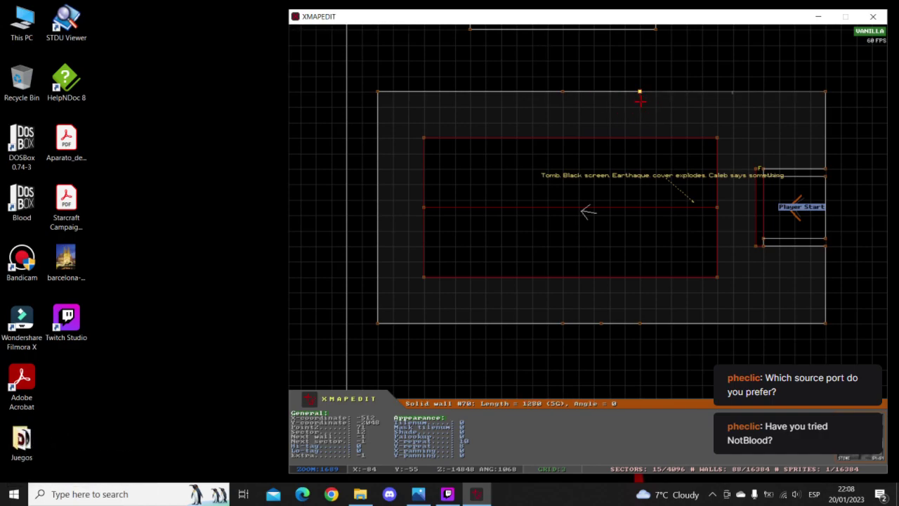
# - Bring the north wall's middle section into the room as a rectangular block 1280 units wide and about 512 deep, using extra points
pyautogui.moveTo(637, 99); pyautogui.dragTo(589, 212, button='right')
pyautogui.press('a')
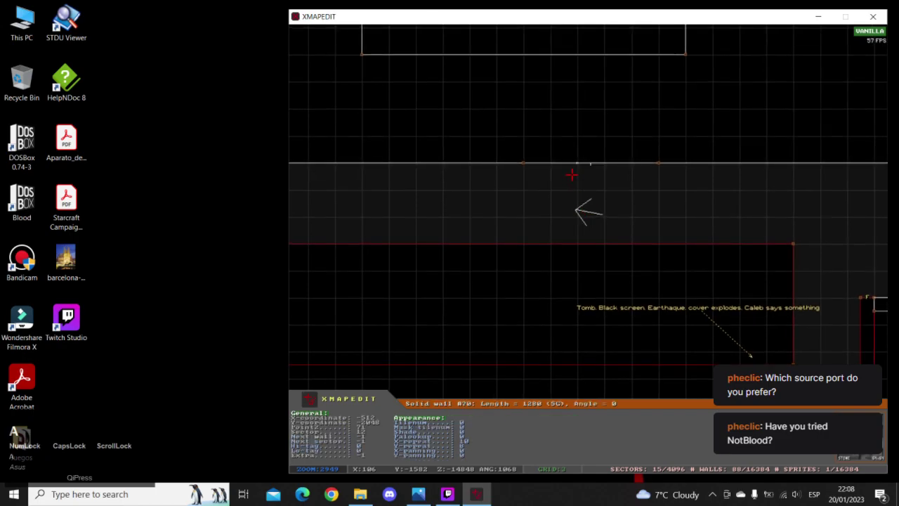
pyautogui.moveTo(576, 164); pyautogui.dragTo(523, 217)
pyautogui.press('Insert')
pyautogui.moveTo(600, 199); pyautogui.dragTo(651, 216)
# - Form a matching rectangular block on the south wall, with its inner edge 1280 units long at y-coordinate 1280, and check the room in 3D
pyautogui.press('z')
pyautogui.press('a')
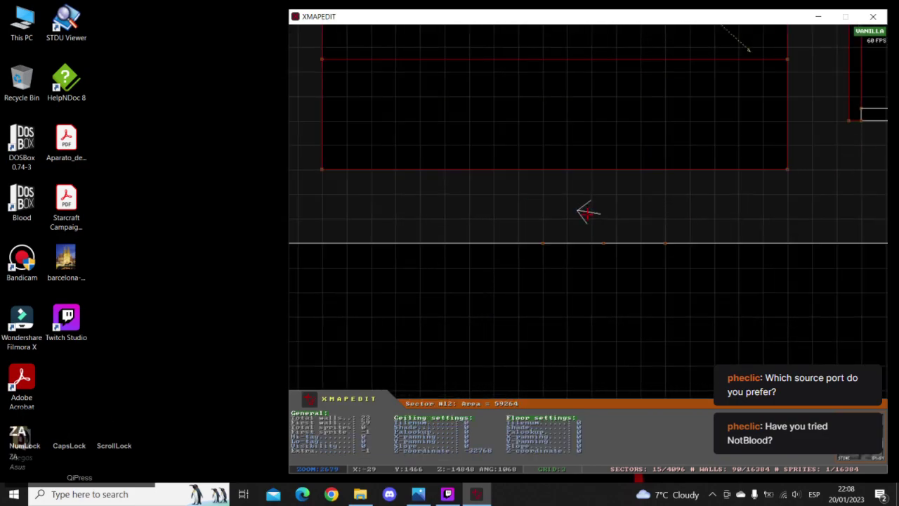
pyautogui.moveTo(592, 223); pyautogui.dragTo(548, 191)
pyautogui.moveTo(606, 244); pyautogui.dragTo(561, 209)
pyautogui.press('Insert')
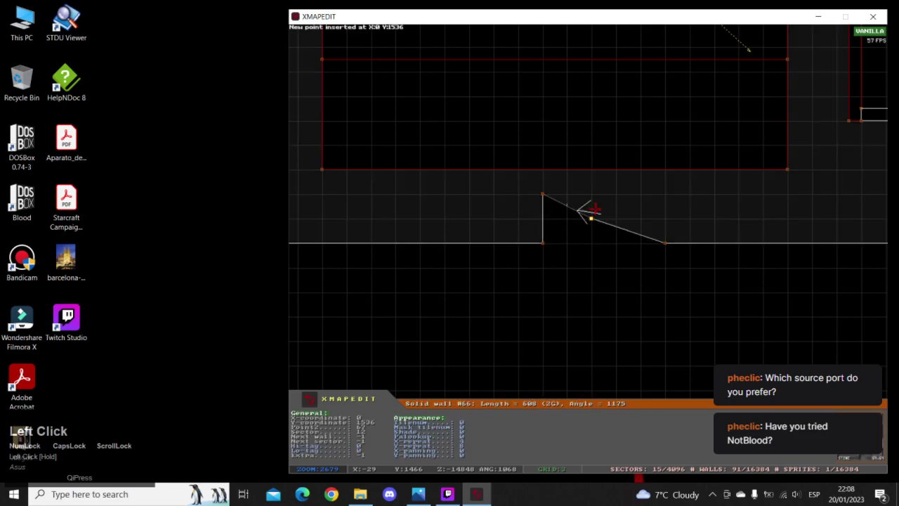
pyautogui.moveTo(698, 191); pyautogui.dragTo(372, 250)
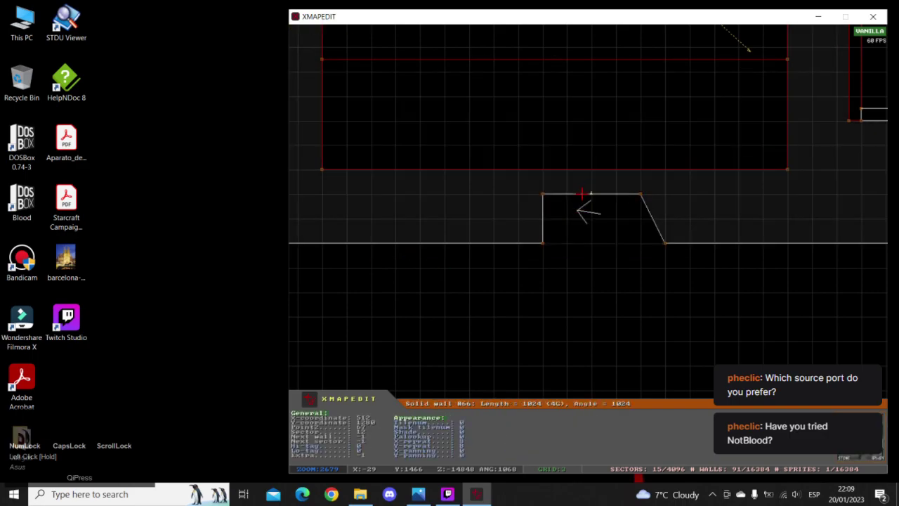
pyautogui.moveTo(648, 191); pyautogui.dragTo(655, 190)
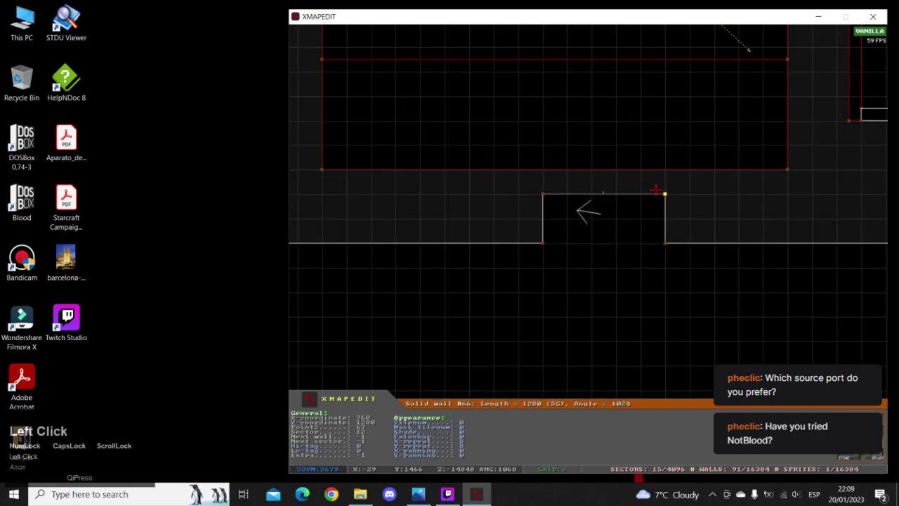
pyautogui.press('z')
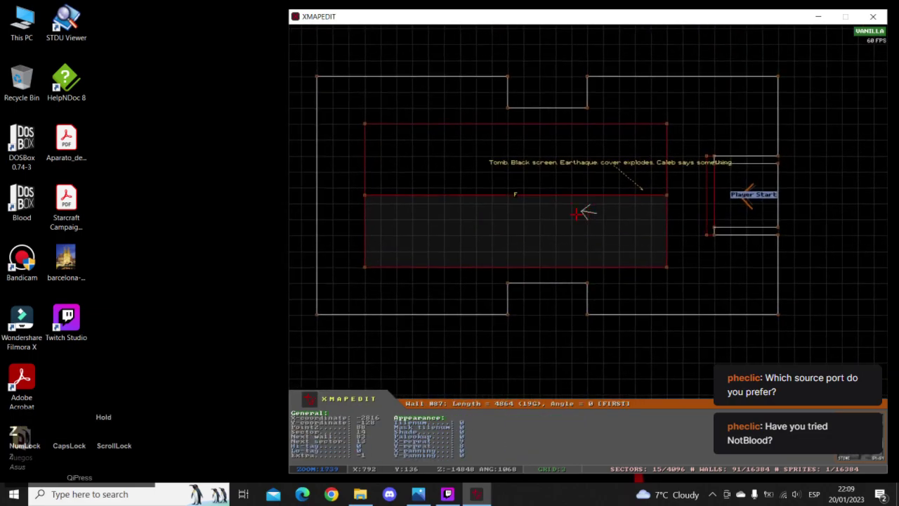
pyautogui.press('KP_Enter')
pyautogui.press('Up')
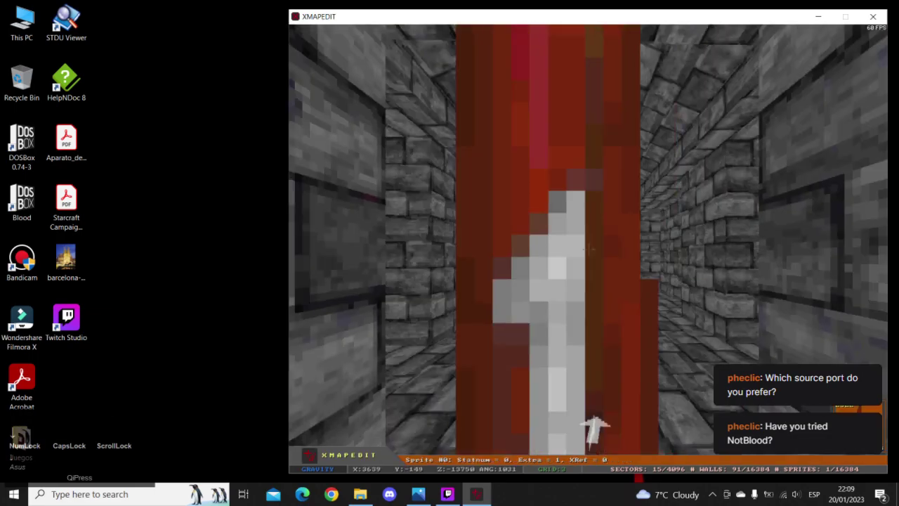
pyautogui.press('Up')
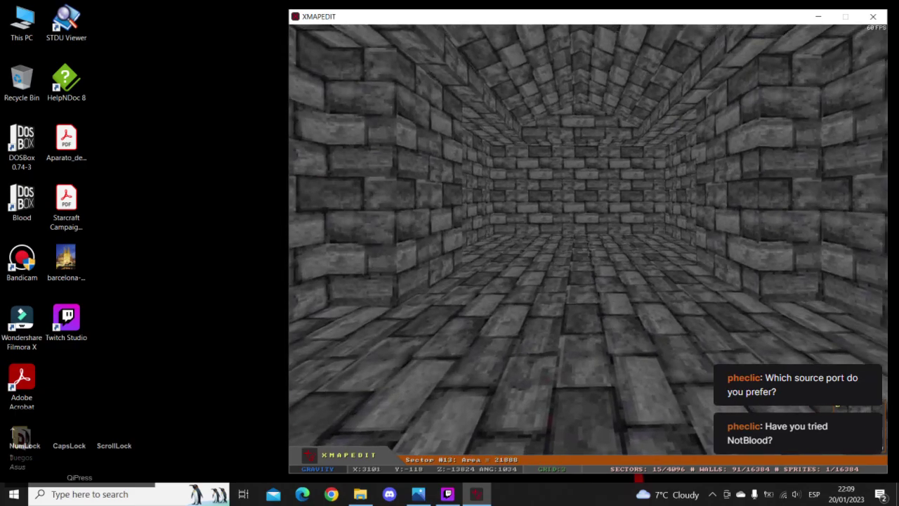
pyautogui.press('KP_Enter')
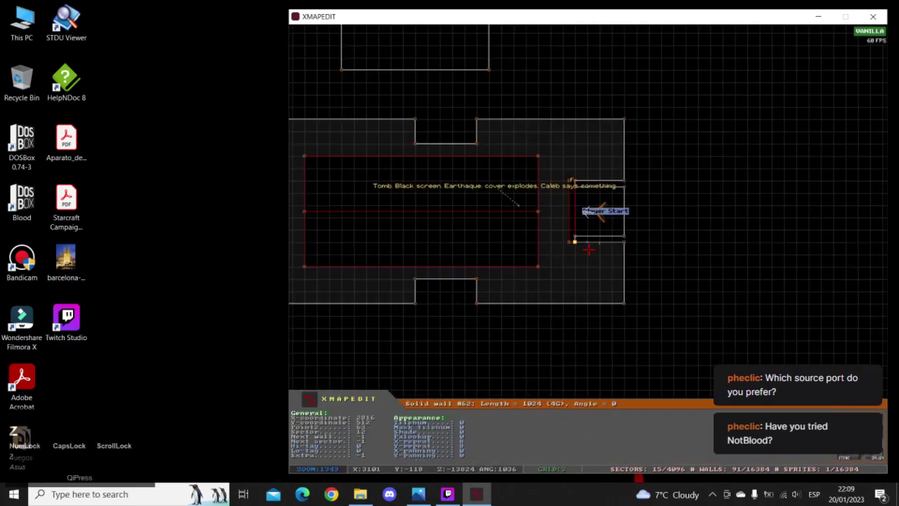
# - Add the comment "Black screen. Screen shakes. Cover blows up. Caleb says line." in the player start sector and save the map
pyautogui.press('a')
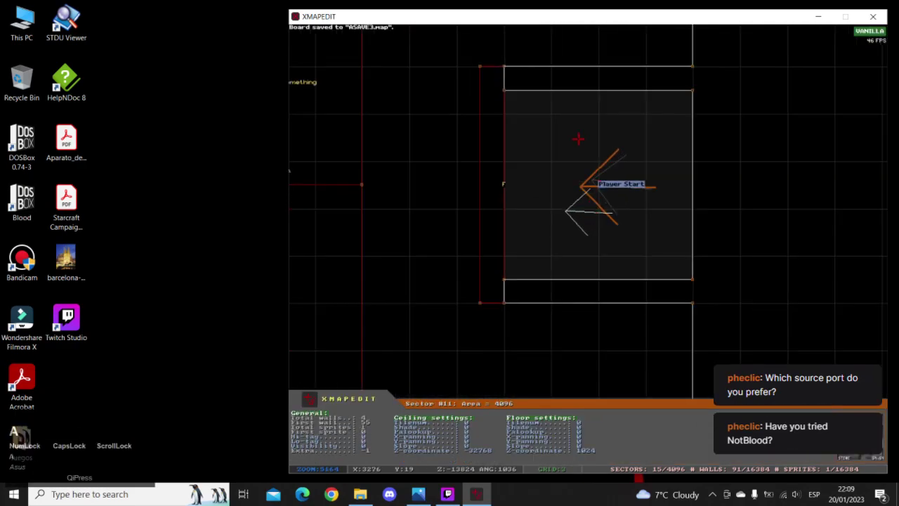
pyautogui.press('w')
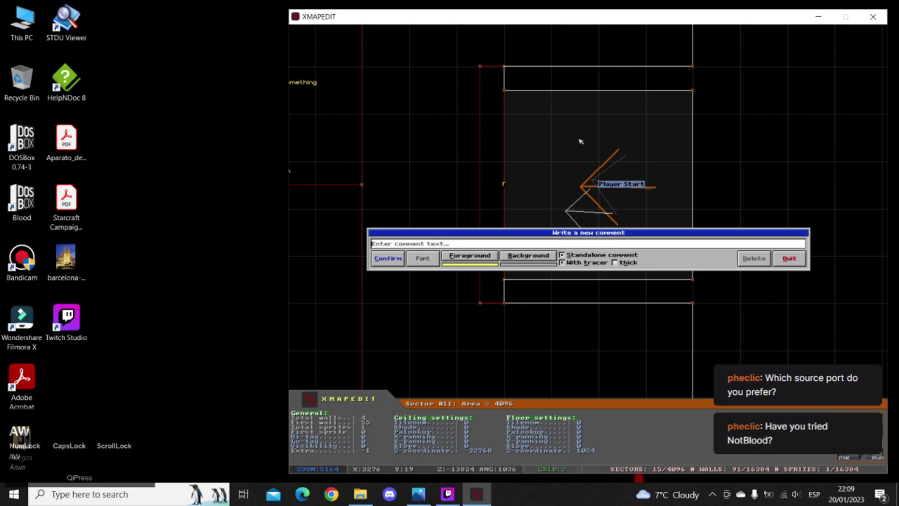
pyautogui.write('D')
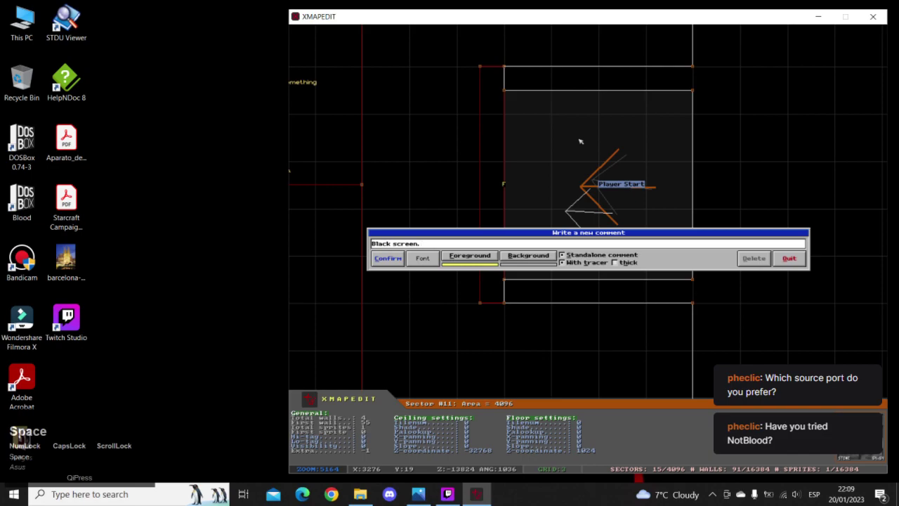
pyautogui.write('Screen sha')
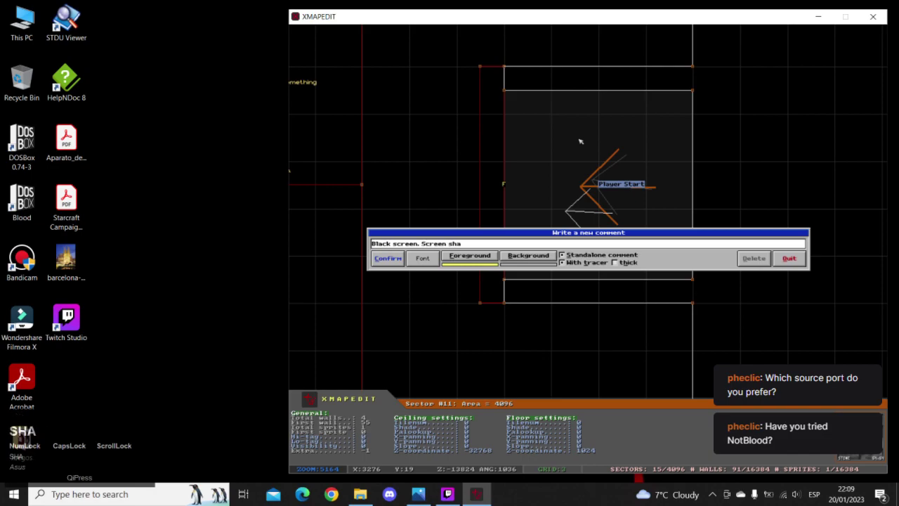
pyautogui.write('kes. Cover blows up. Caleb says line:')
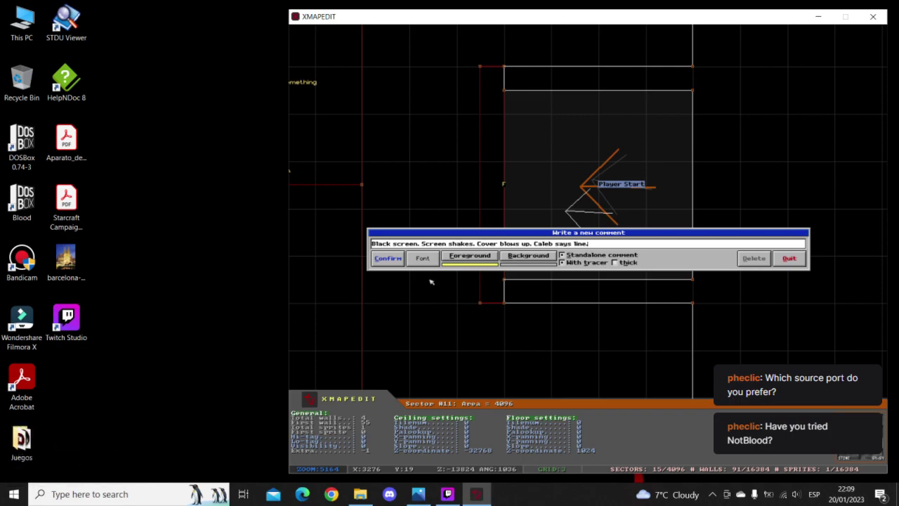
pyautogui.click(422, 259)
pyautogui.click(575, 162)
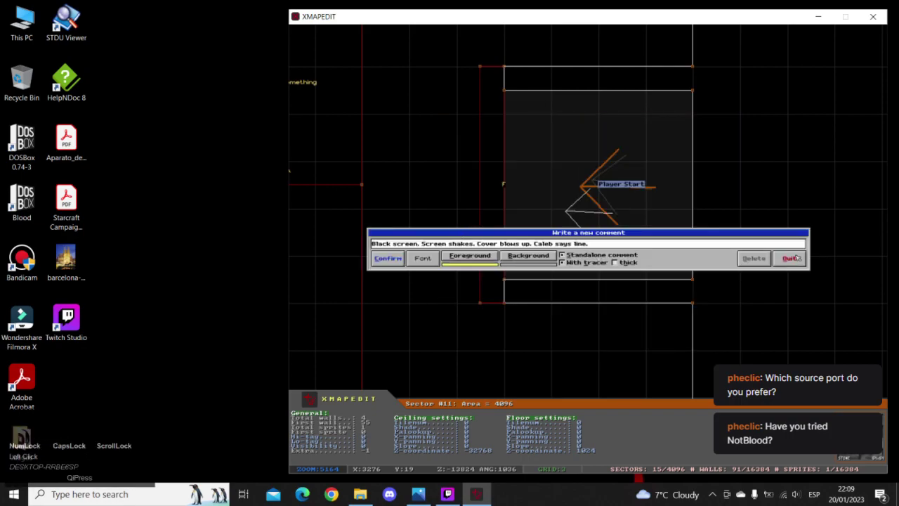
pyautogui.click(788, 258)
pyautogui.click(376, 259)
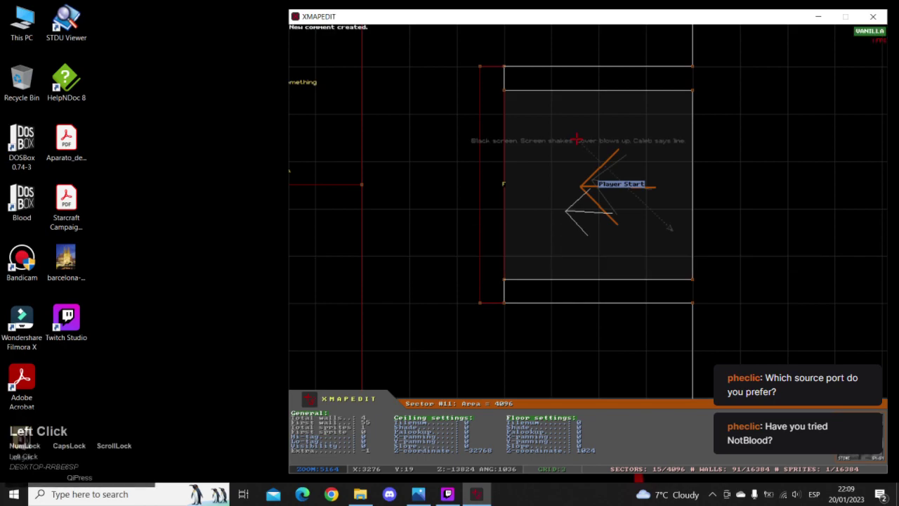
pyautogui.press('z')
pyautogui.press('Escape')
pyautogui.press('s')
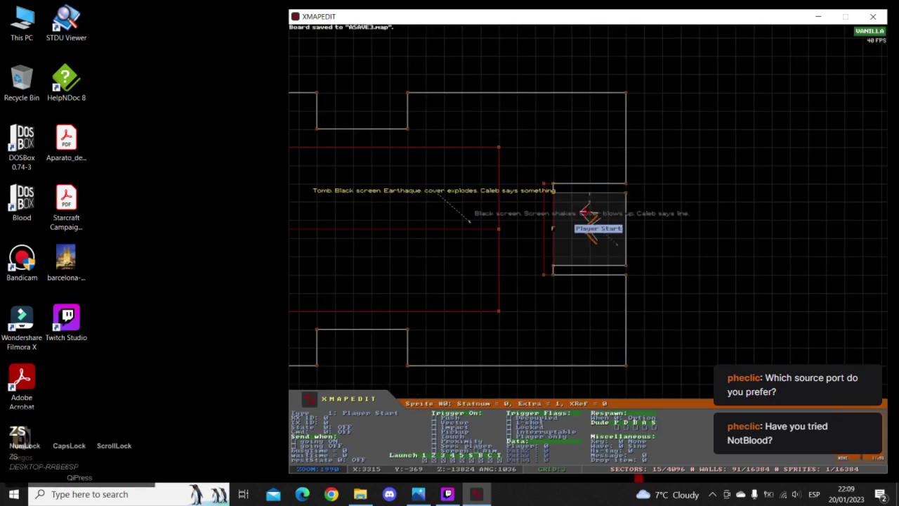
# - Delete the old "Tomb. Black screen. Earthaque. cover explodes. Caleb says something" comment from the room
pyautogui.rightClick(502, 217)
pyautogui.press('a')
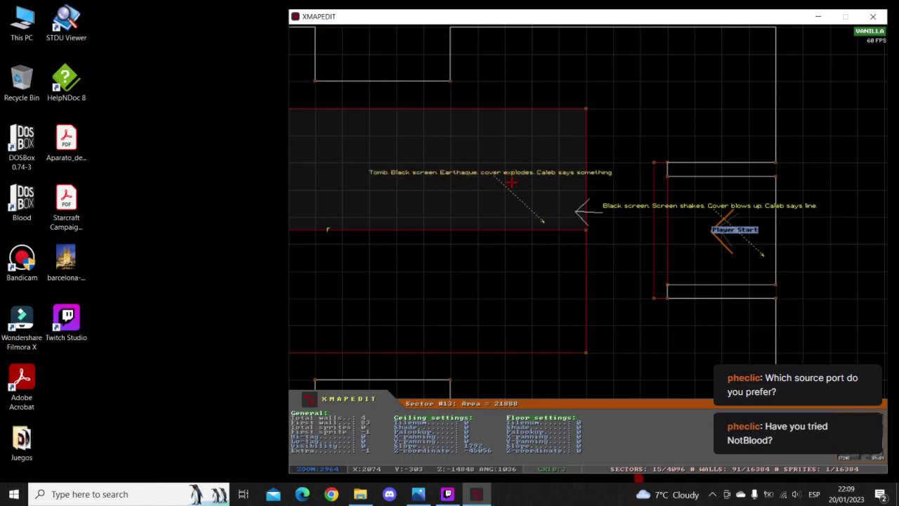
pyautogui.press('w')
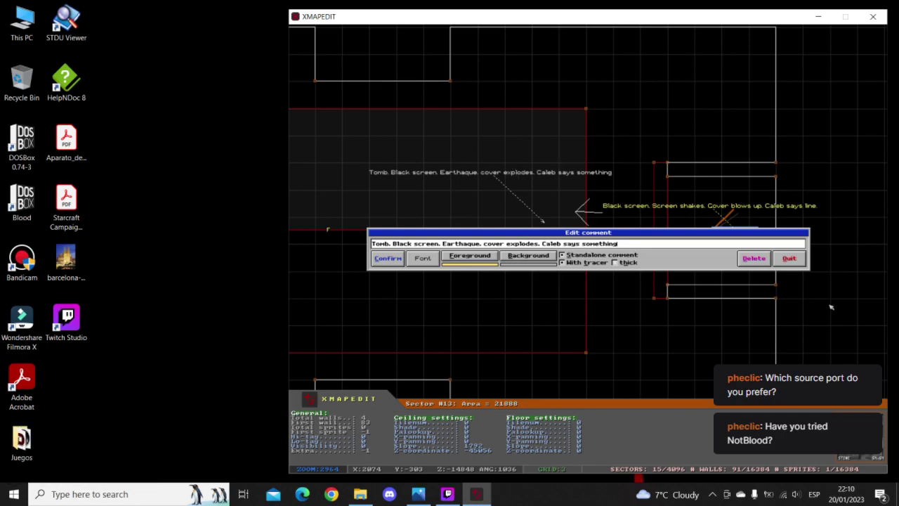
pyautogui.click(753, 258)
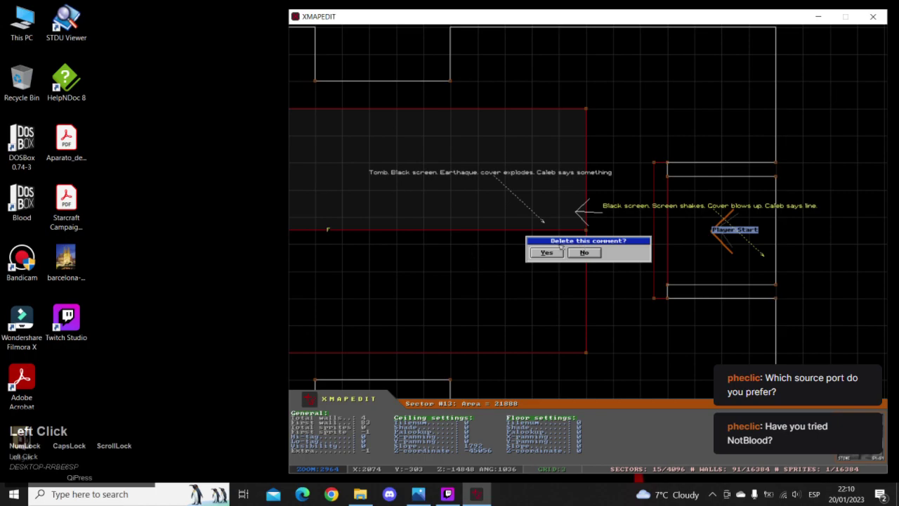
pyautogui.click(544, 253)
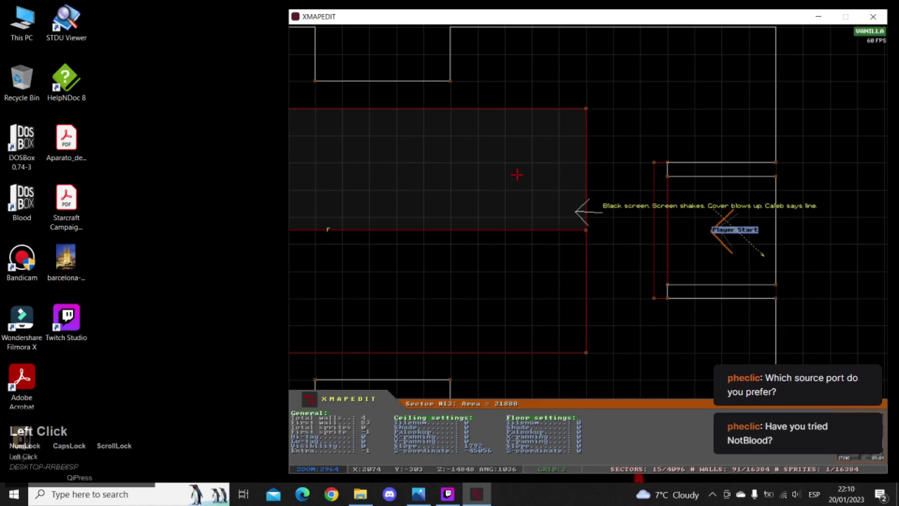
# - Move the remaining comment beside the player start, out past the niche's back wall, and reposition the end of its tracer arrow
pyautogui.rightClick(670, 214)
pyautogui.scroll(4, 588, 211)
pyautogui.moveTo(773, 293); pyautogui.dragTo(661, 279, button='middle')
pyautogui.moveTo(652, 177); pyautogui.dragTo(588, 212, button='middle')
pyautogui.moveTo(662, 172); pyautogui.dragTo(588, 211, button='right')
pyautogui.moveTo(588, 211); pyautogui.dragTo(598, 212, button='middle')
pyautogui.moveTo(588, 212); pyautogui.dragTo(597, 211, button='right')
pyautogui.moveTo(598, 211); pyautogui.dragTo(665, 188, button='middle')
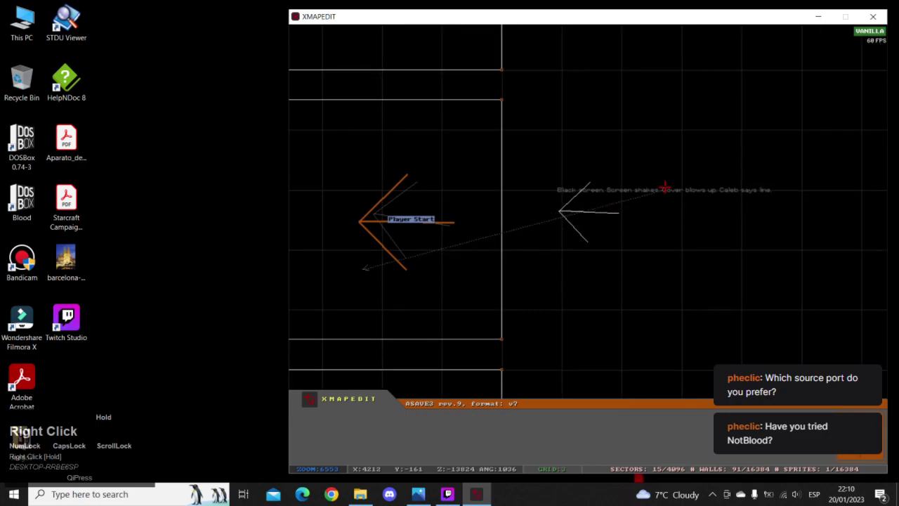
pyautogui.moveTo(367, 267); pyautogui.dragTo(596, 220, button='middle')
pyautogui.rightClick(357, 152)
pyautogui.press('z')
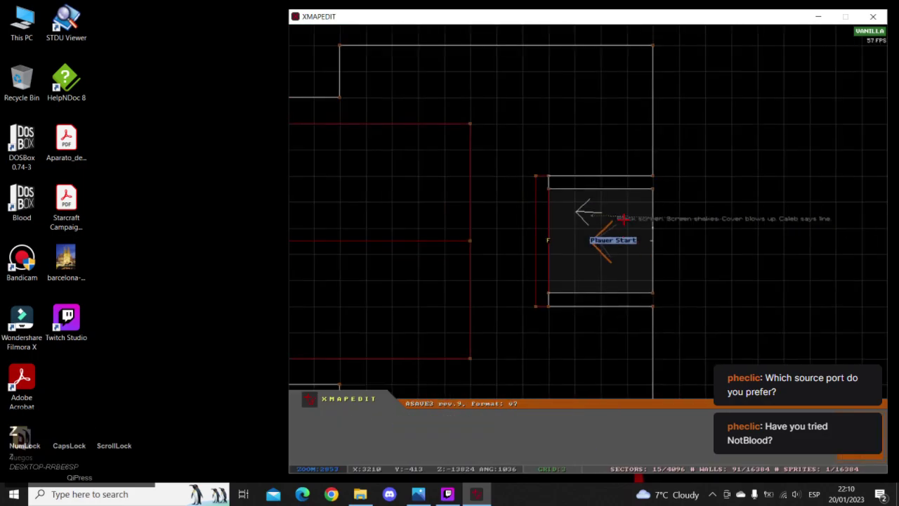
# - Examine the room's ridged raised ceiling, side blocks and west wall from several spots in 3D
pyautogui.press('z')
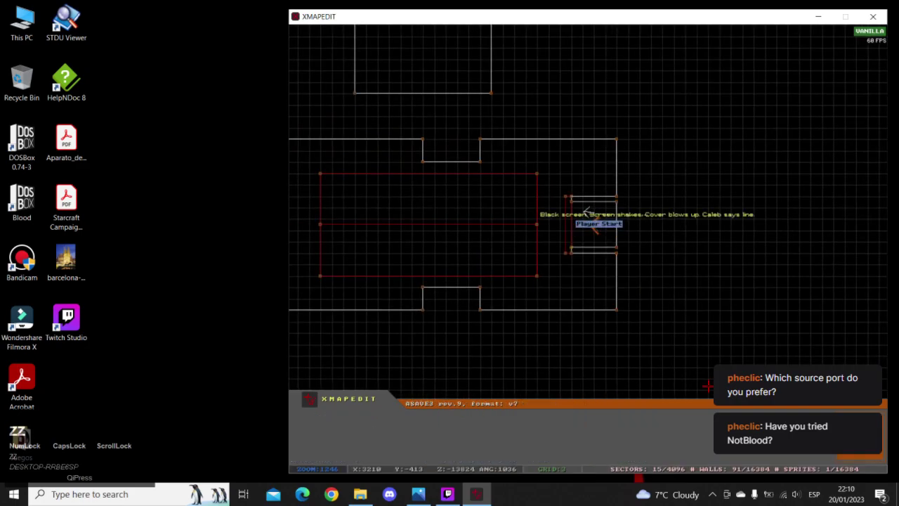
pyautogui.rightClick(534, 256)
pyautogui.rightClick(466, 195)
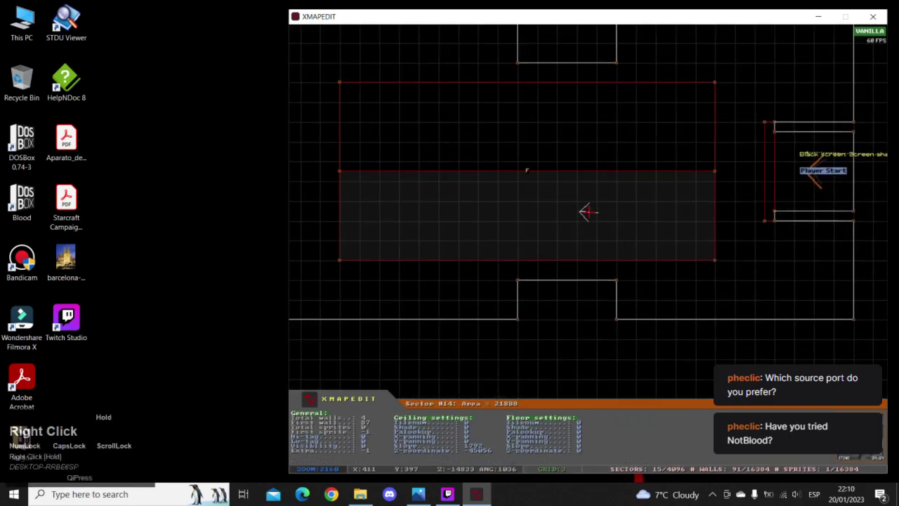
pyautogui.press('z')
pyautogui.press('KP_Enter')
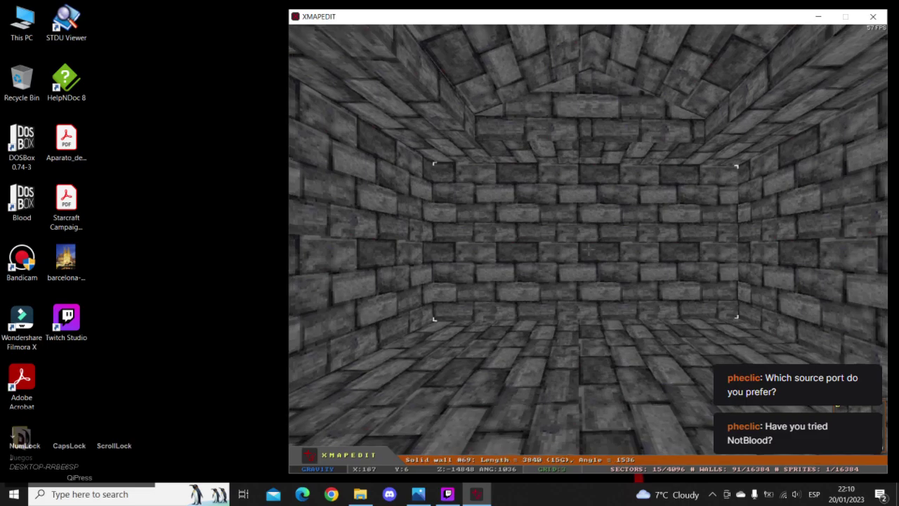
pyautogui.press('Right')
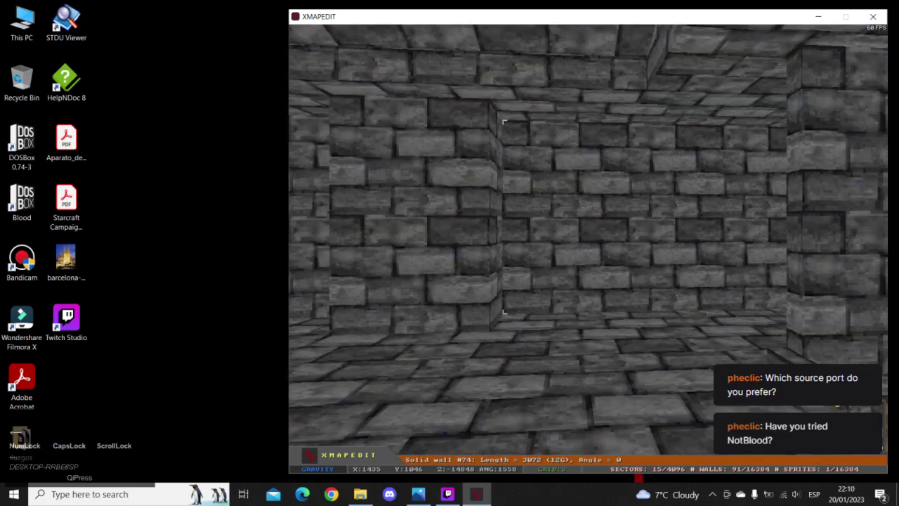
pyautogui.press('Right')
pyautogui.press('Left')
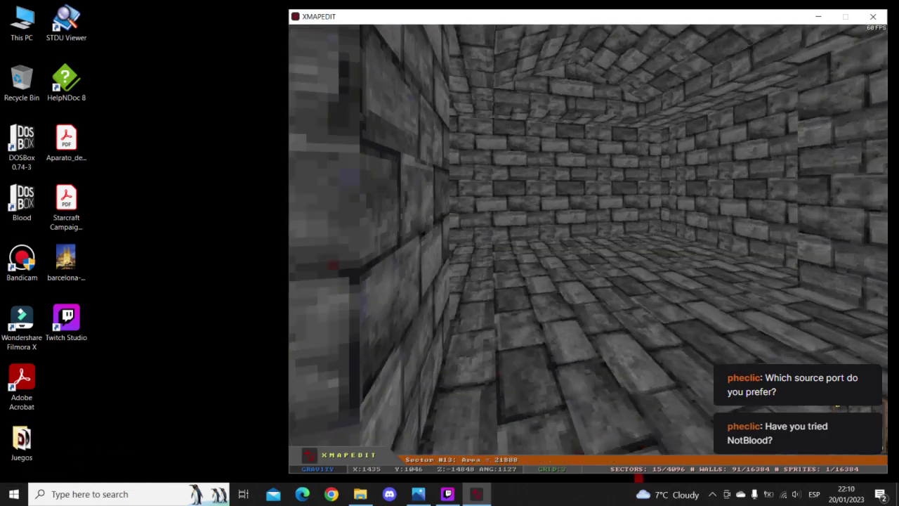
pyautogui.press('Up')
pyautogui.press('Right')
pyautogui.press('Down')
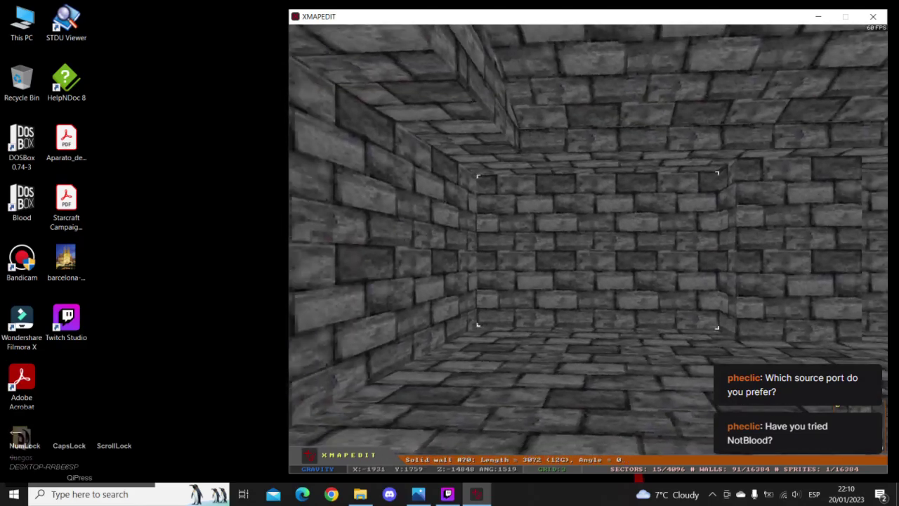
pyautogui.press('Right')
pyautogui.press('Up')
pyautogui.press('Left')
pyautogui.press('Down')
pyautogui.press('Right')
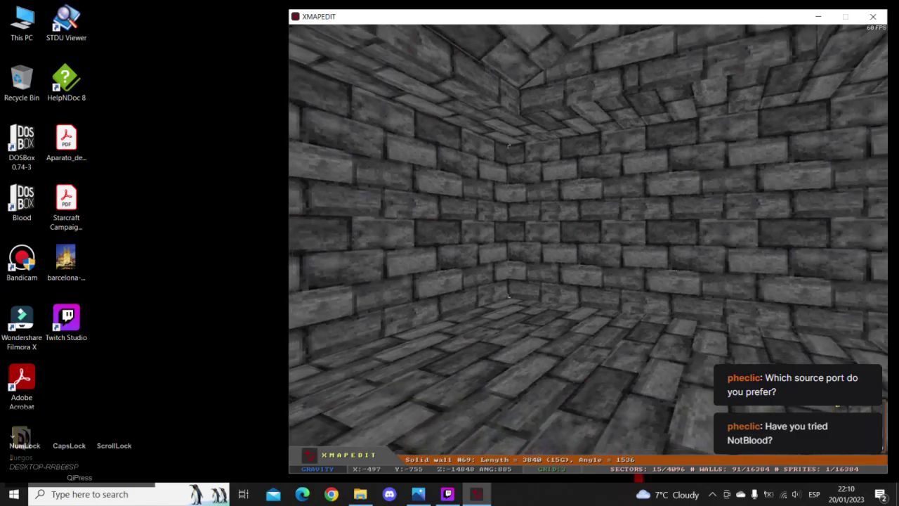
pyautogui.press('KP_Enter')
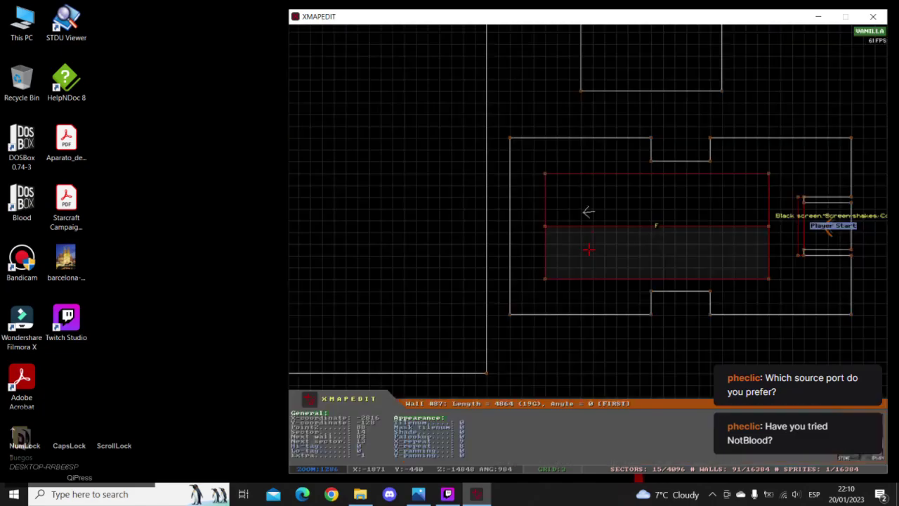
# - Highlight all sectors of the tomb room, move the whole room 1792 units east and clear the highlight
pyautogui.press('z')
pyautogui.moveTo(588, 250); pyautogui.dragTo(588, 212, button='right')
pyautogui.press('a')
pyautogui.keyDown('shift'); pyautogui.moveTo(695, 144); pyautogui.dragTo(515, 255); pyautogui.keyUp('shift')
pyautogui.press('shift')
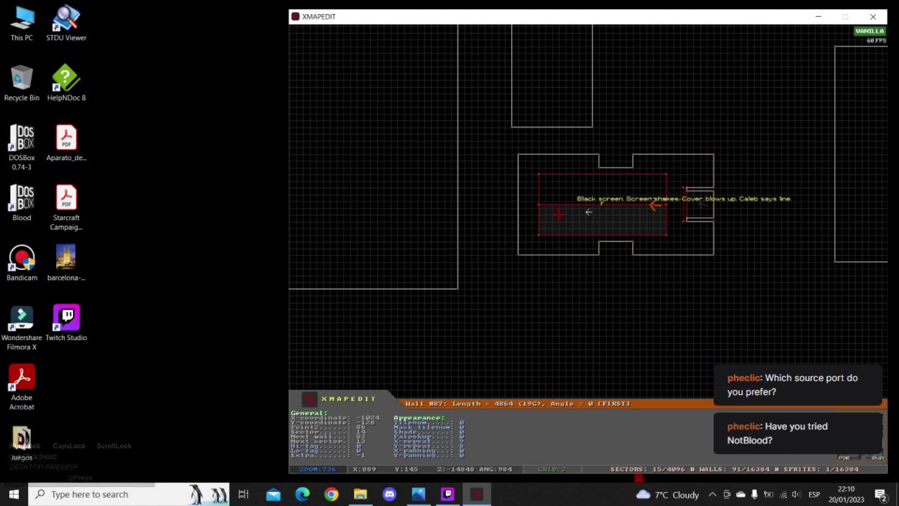
pyautogui.press('a')
pyautogui.press('z')
pyautogui.press('Escape')
# - Extend the room westward by moving its two western corners to x-coordinate -3584
pyautogui.press('s')
pyautogui.moveTo(550, 64); pyautogui.dragTo(442, 64)
pyautogui.moveTo(548, 294); pyautogui.dragTo(452, 288)
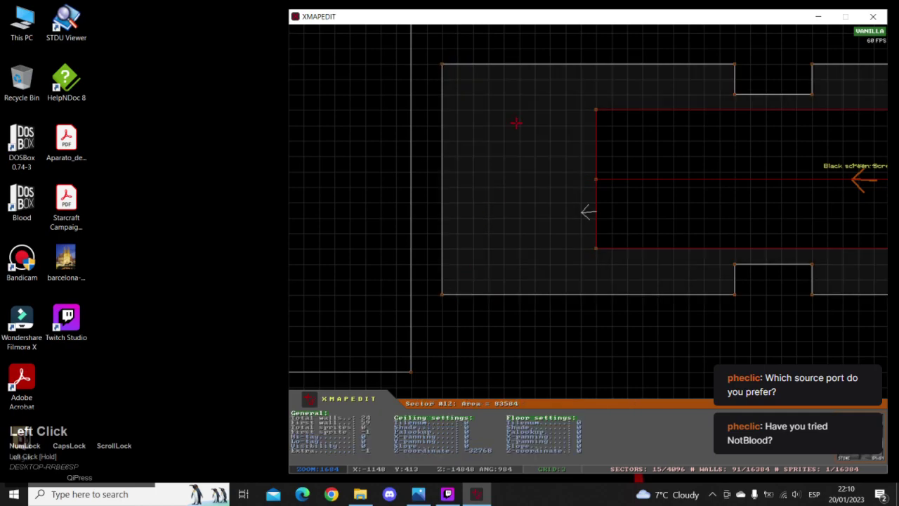
# - Insert facing points on the north and south walls at x-coordinate -2304 and split the sector between them
pyautogui.rightClick(510, 132)
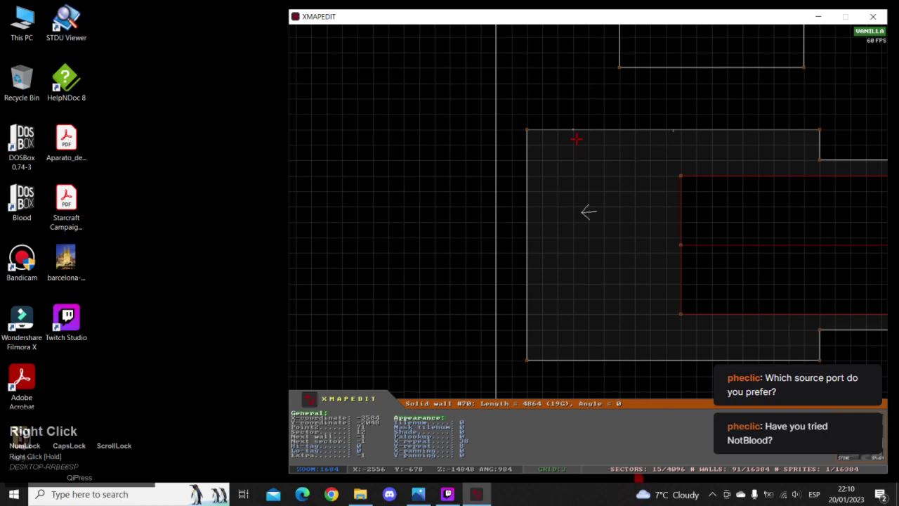
pyautogui.press('Insert')
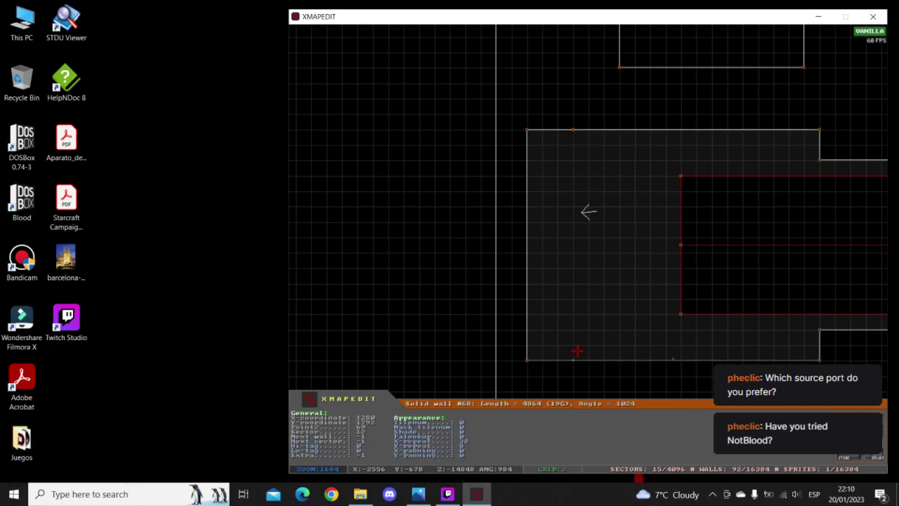
pyautogui.press('Insert')
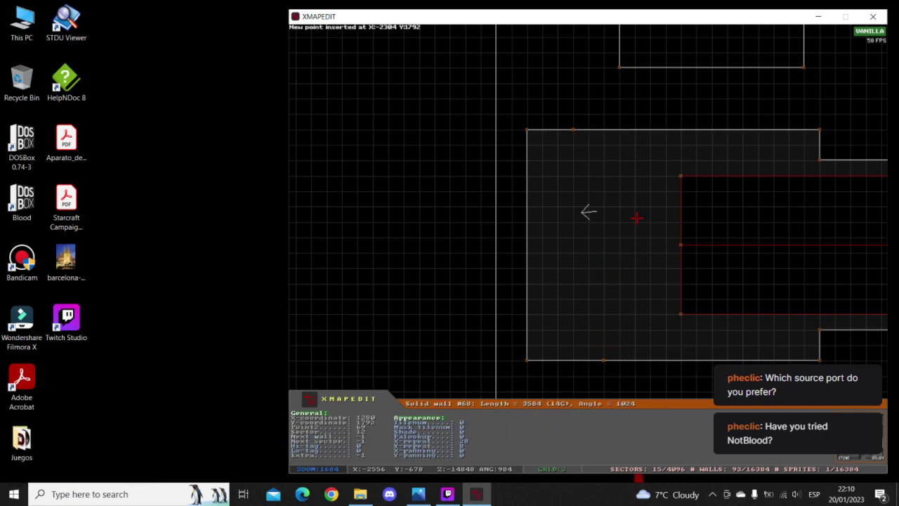
pyautogui.moveTo(578, 132); pyautogui.dragTo(594, 132)
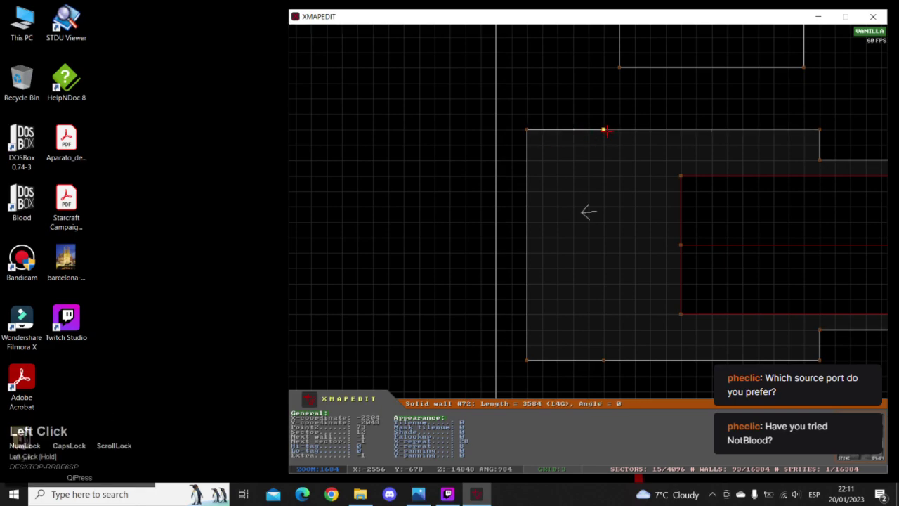
pyautogui.press('space')
pyautogui.press('space')
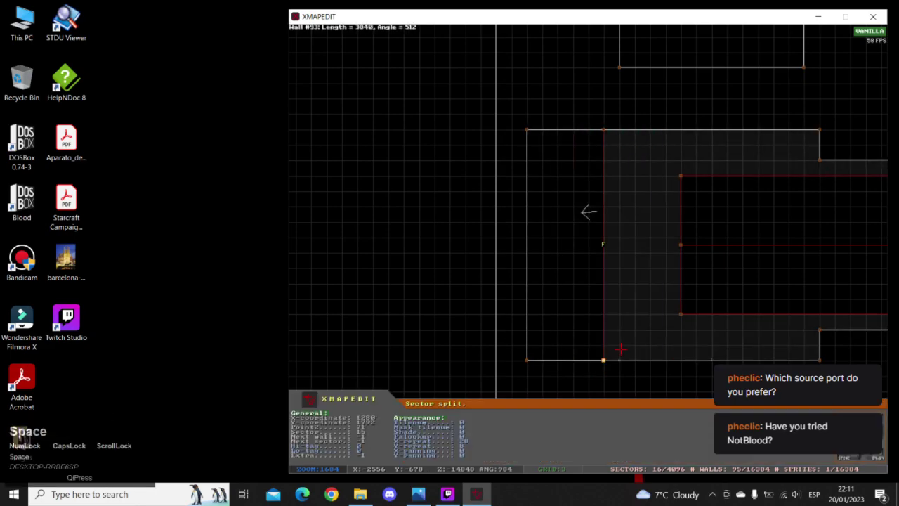
# - Split off a narrow full-width strip by adding wall points and a dividing line at x-coordinate -2048
pyautogui.press('Insert')
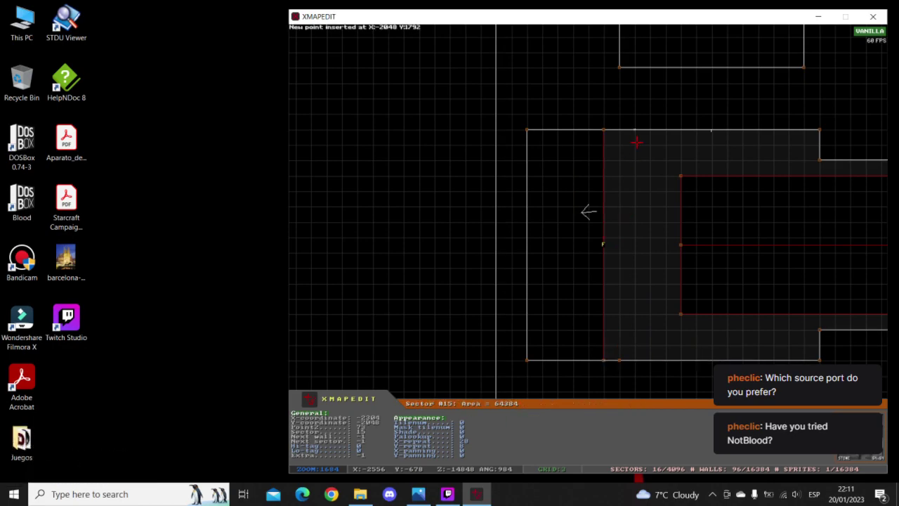
pyautogui.click(620, 131)
pyautogui.press('space')
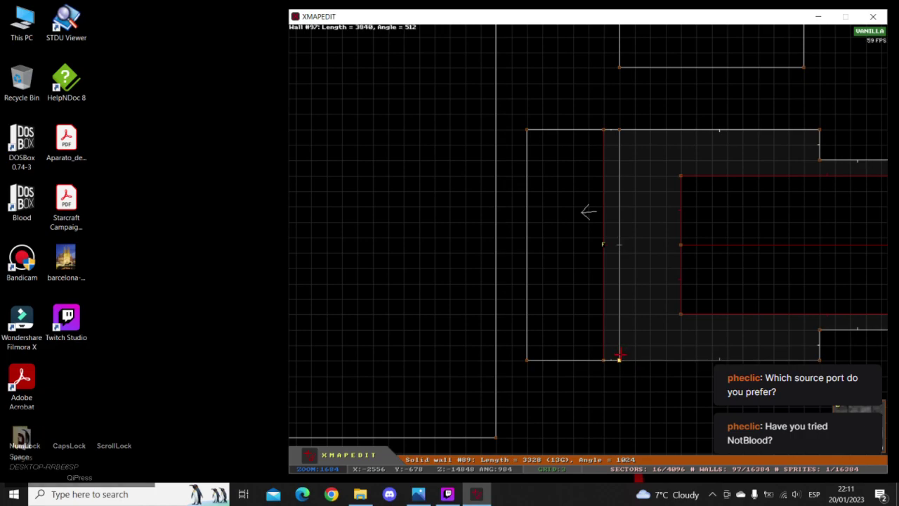
pyautogui.press('space')
# - Split off a second narrow strip by adding wall points and a dividing line at x-coordinate -1792
pyautogui.press('Insert')
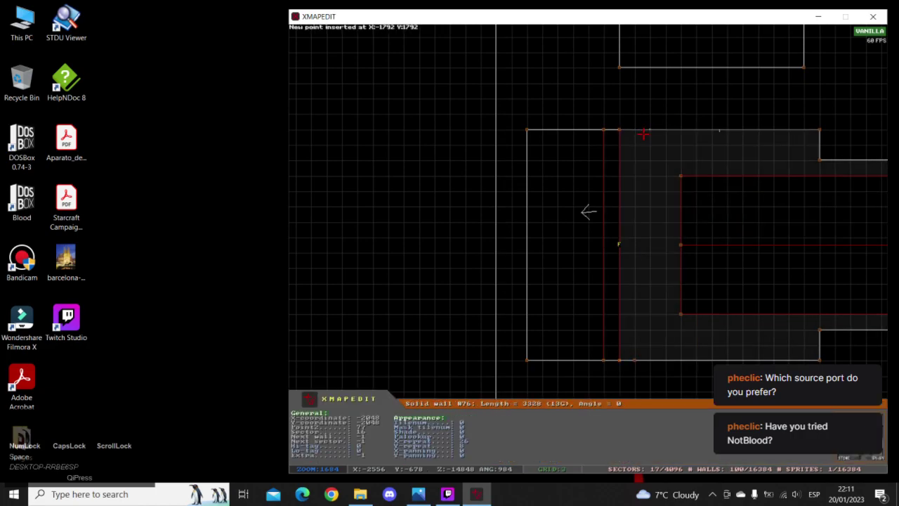
pyautogui.press('Insert')
pyautogui.press('space')
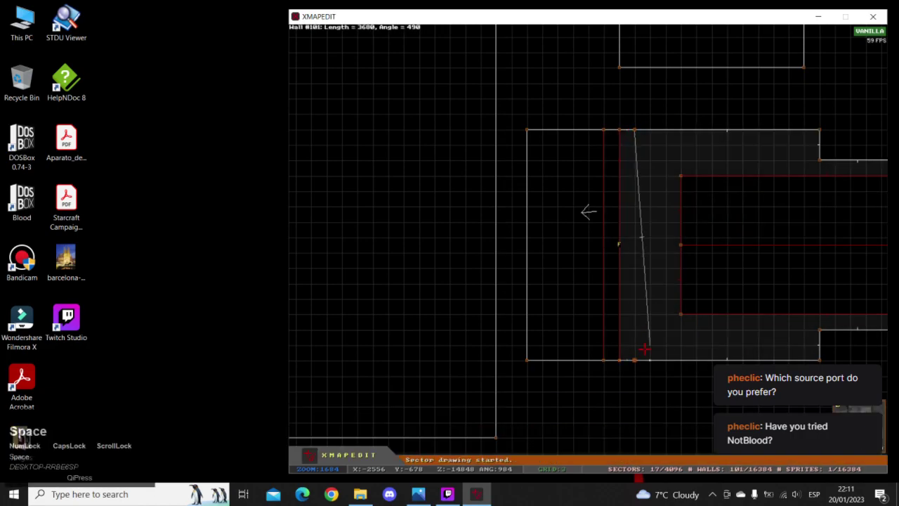
pyautogui.press('space')
# - Try raising the floor of the eastern narrow strip sector in 3D
pyautogui.moveTo(632, 316); pyautogui.dragTo(588, 211, button='right')
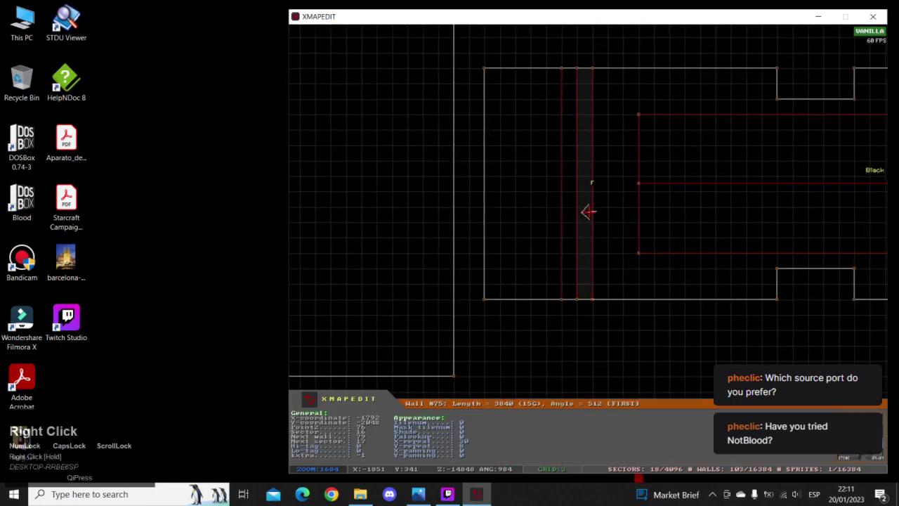
pyautogui.press('Return')
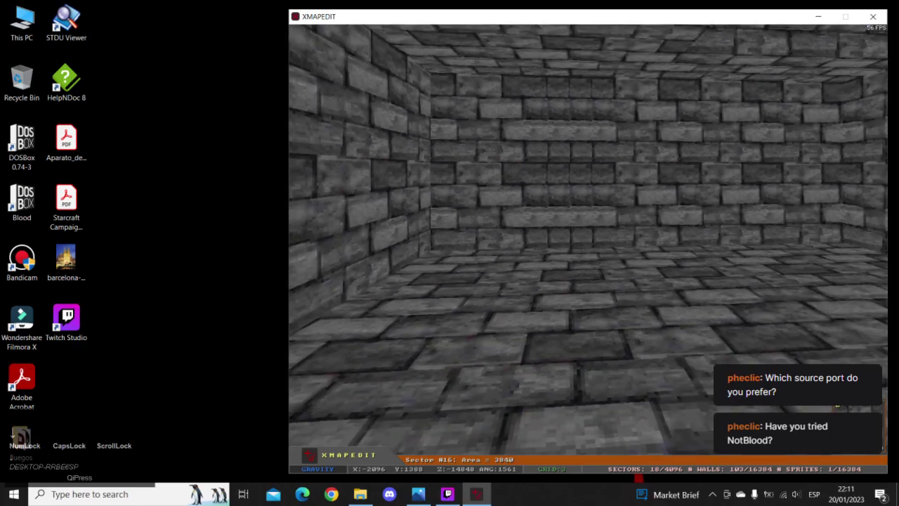
pyautogui.press('Return')
pyautogui.press('Return')
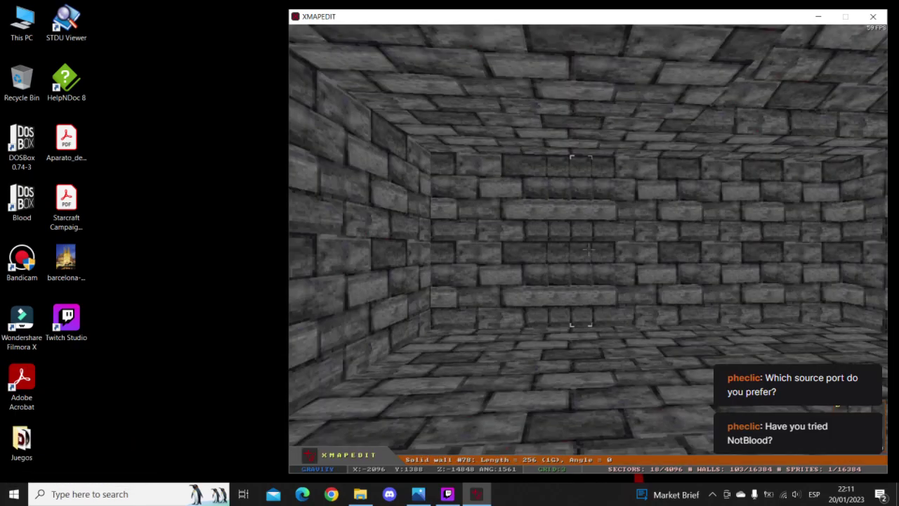
pyautogui.press('pageup')
pyautogui.press('pageup')
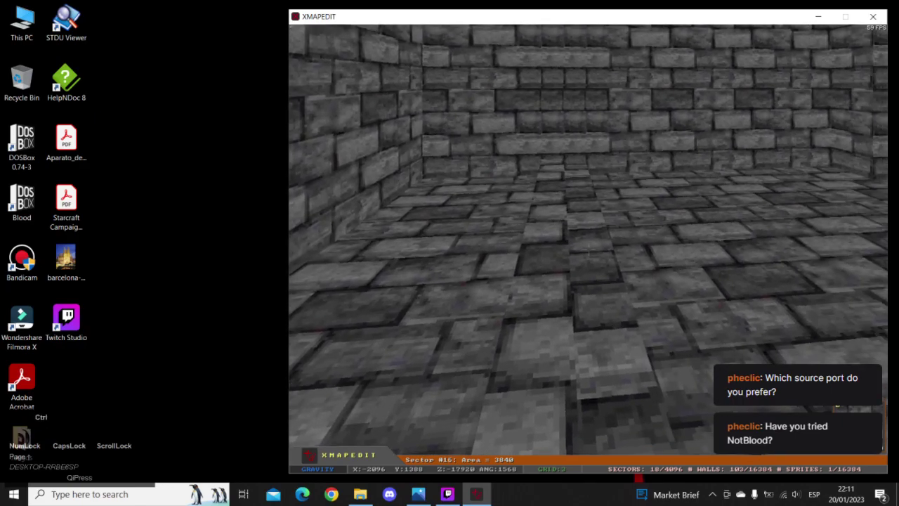
pyautogui.hotkey('ctrl', 'pagedown')
pyautogui.press('Return')
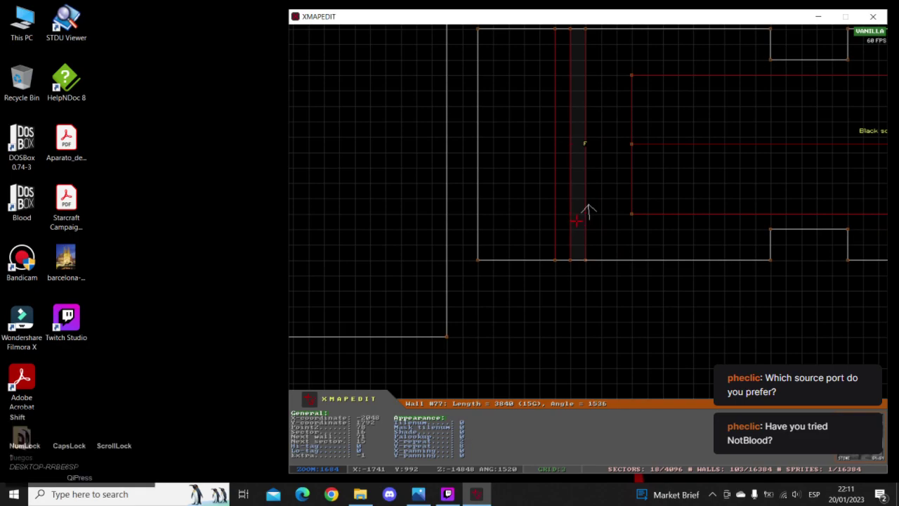
# - Highlight the wide west-end sector and the two narrow strip sectors beside it
pyautogui.keyDown('ctrl'); pyautogui.keyDown('alt'); pyautogui.moveTo(596, 80); pyautogui.dragTo(514, 258); pyautogui.keyUp('alt'); pyautogui.keyUp('ctrl')
pyautogui.press('alt')
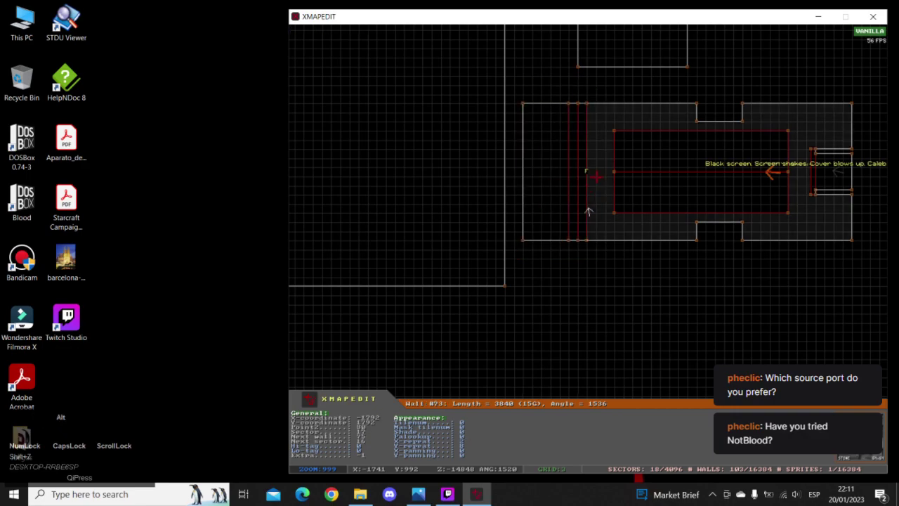
pyautogui.keyDown('shift'); pyautogui.middleClick(575, 173); pyautogui.keyUp('shift')
pyautogui.keyDown('shift'); pyautogui.middleClick(582, 172); pyautogui.keyUp('shift')
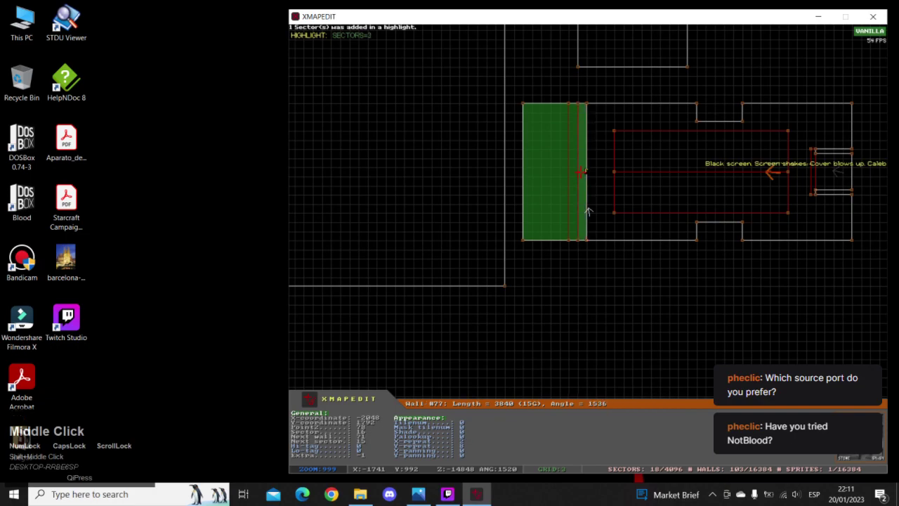
pyautogui.rightClick(581, 171)
pyautogui.press('a')
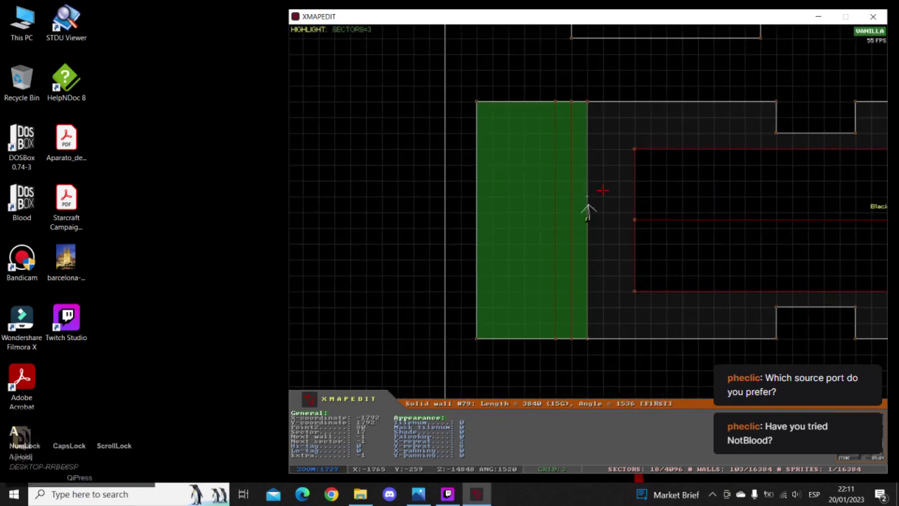
# - Apply the Step Height sector trick to the three highlighted sectors to turn their floors into steps
pyautogui.press('Return')
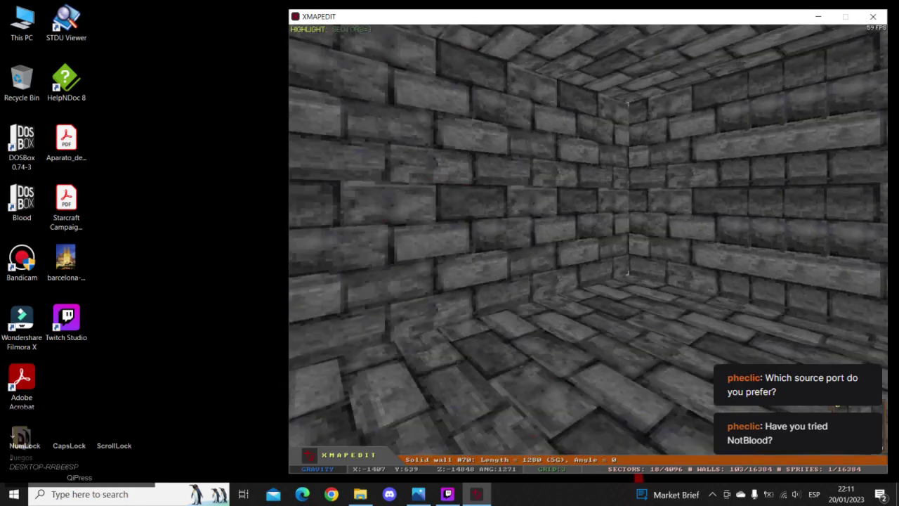
pyautogui.press('Up')
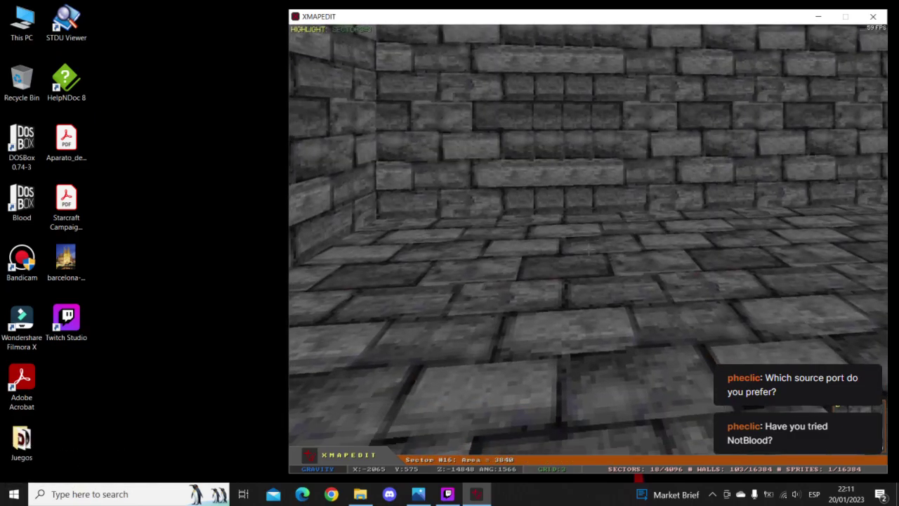
pyautogui.press('F9')
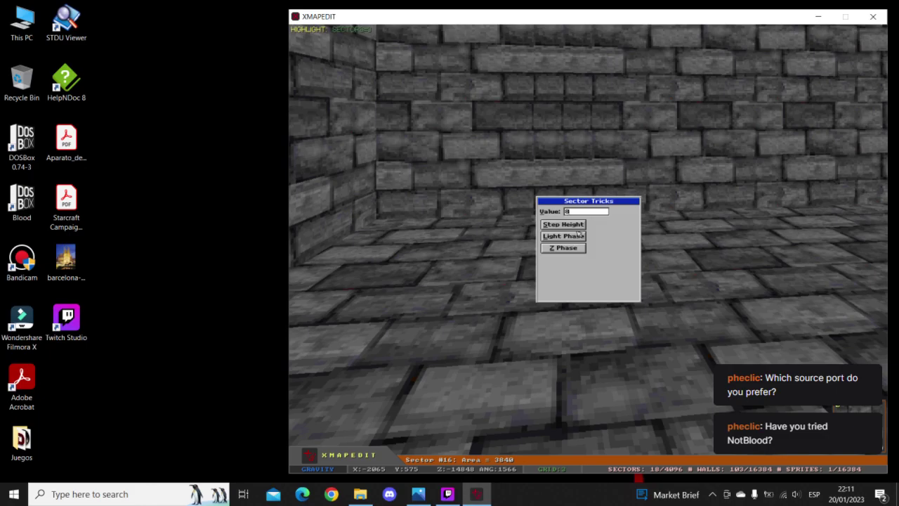
pyautogui.click(577, 230)
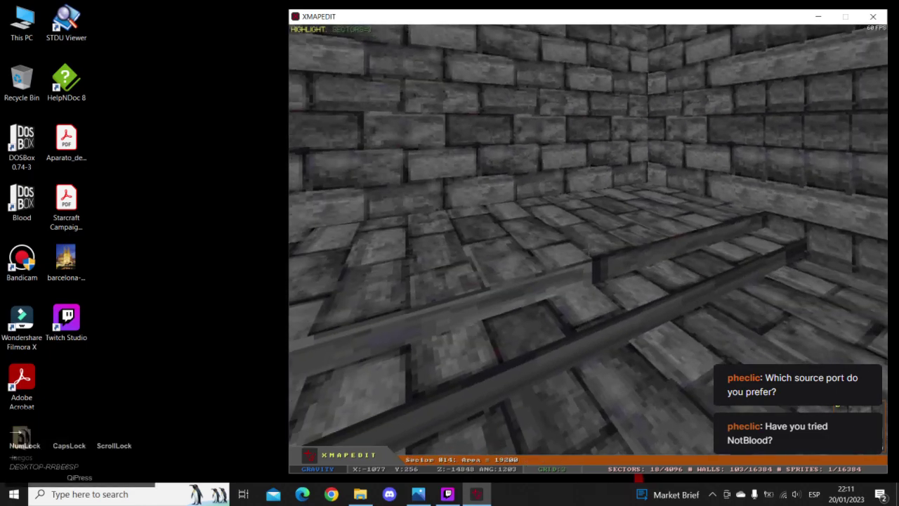
# - Examine the steps at the room's west end in 3D and in the top-down map
pyautogui.press('pageup')
pyautogui.press('Down')
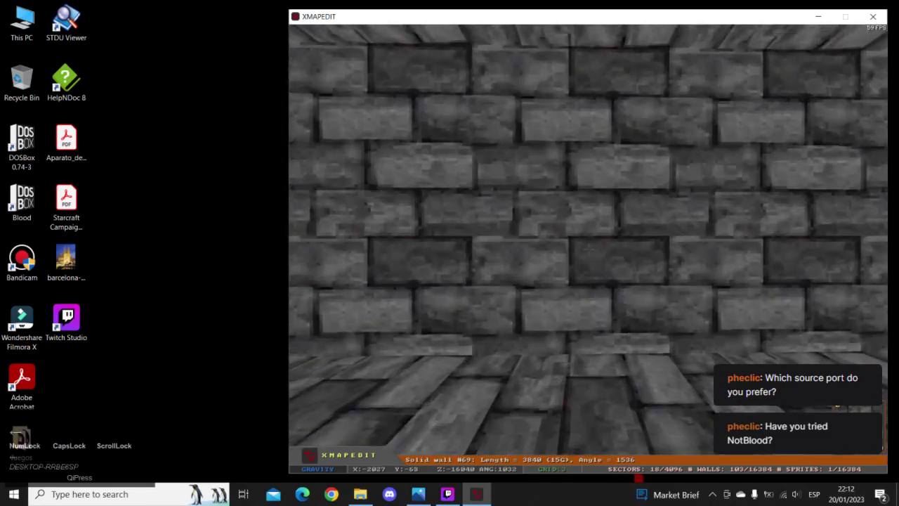
pyautogui.press('Up')
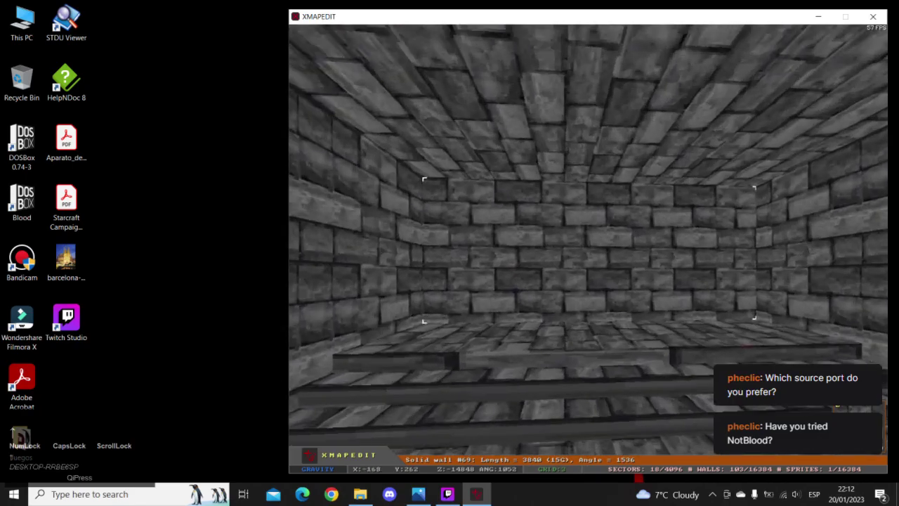
pyautogui.press('Up')
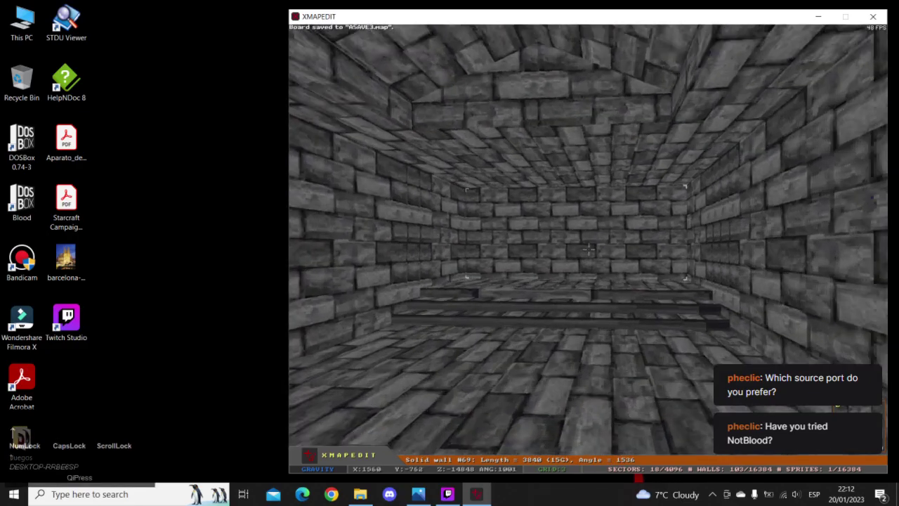
pyautogui.press('KP_Enter')
pyautogui.moveTo(601, 233); pyautogui.dragTo(588, 212, button='right')
pyautogui.press('z')
pyautogui.press('a')
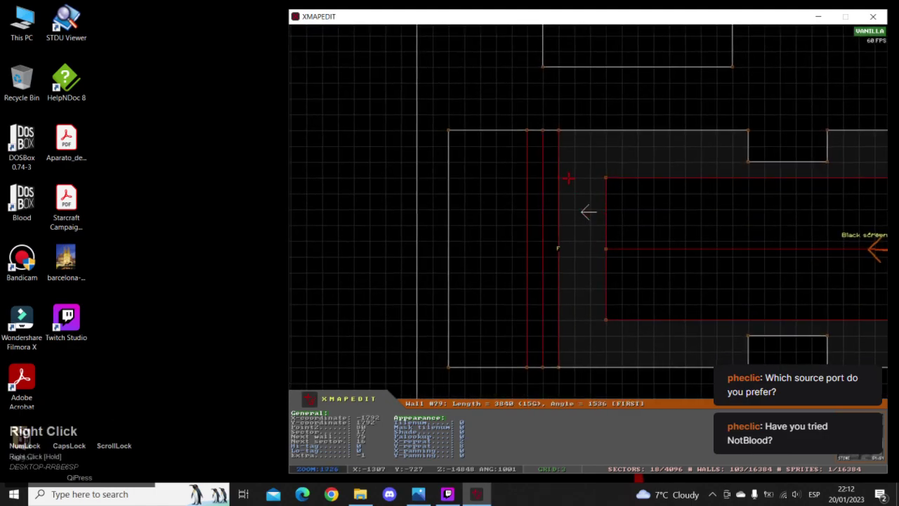
pyautogui.press('space')
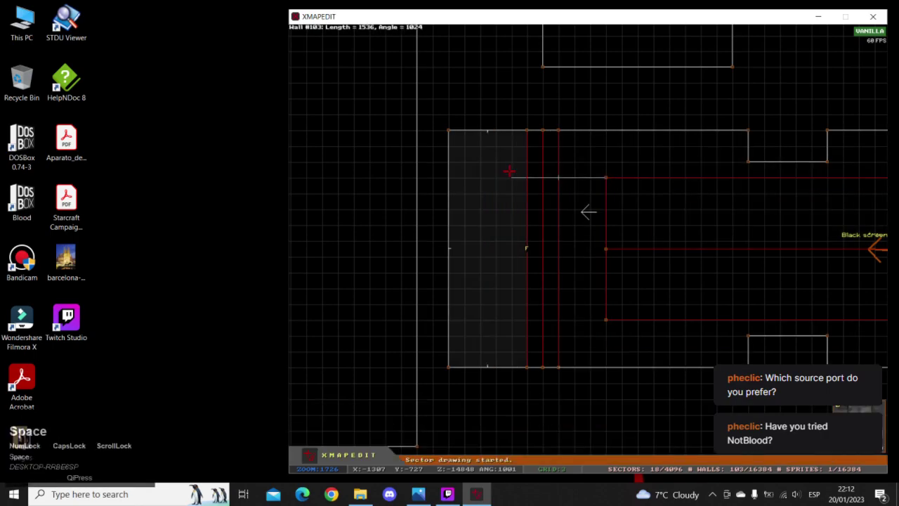
pyautogui.press('space')
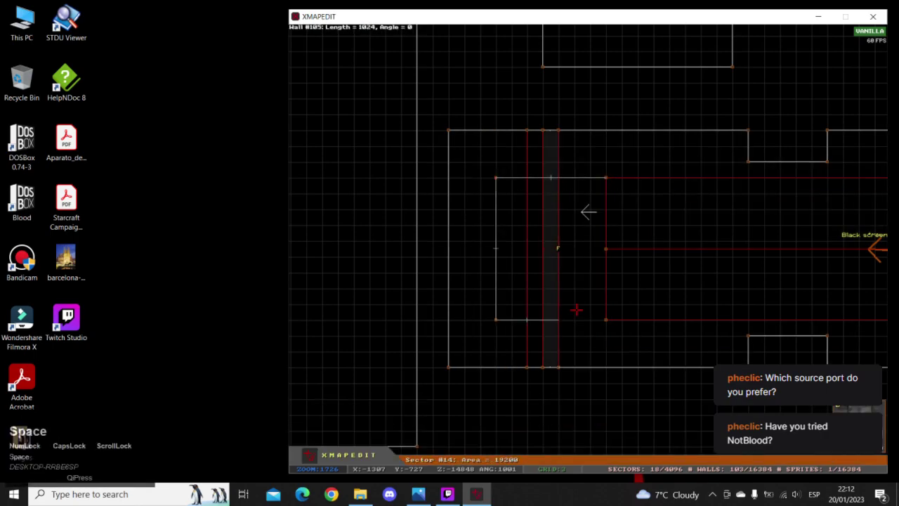
pyautogui.press('space')
pyautogui.press('space')
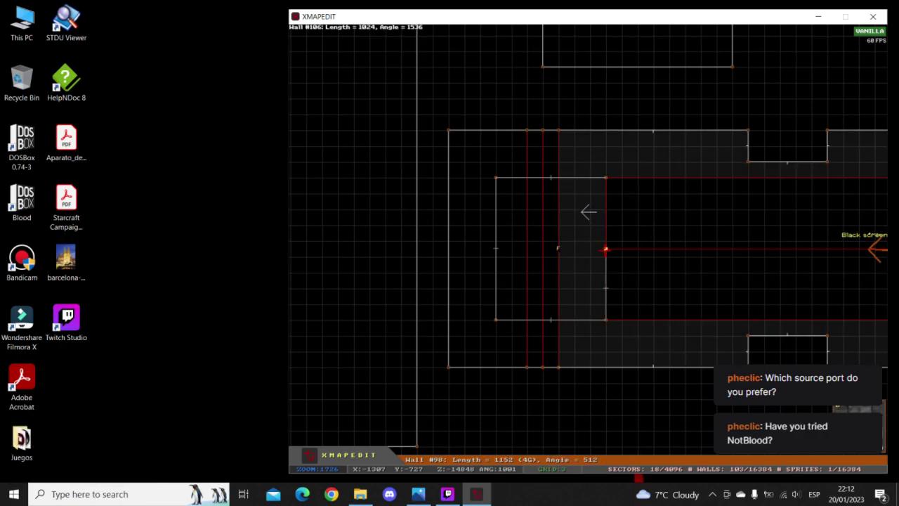
pyautogui.press('a')
pyautogui.press('space')
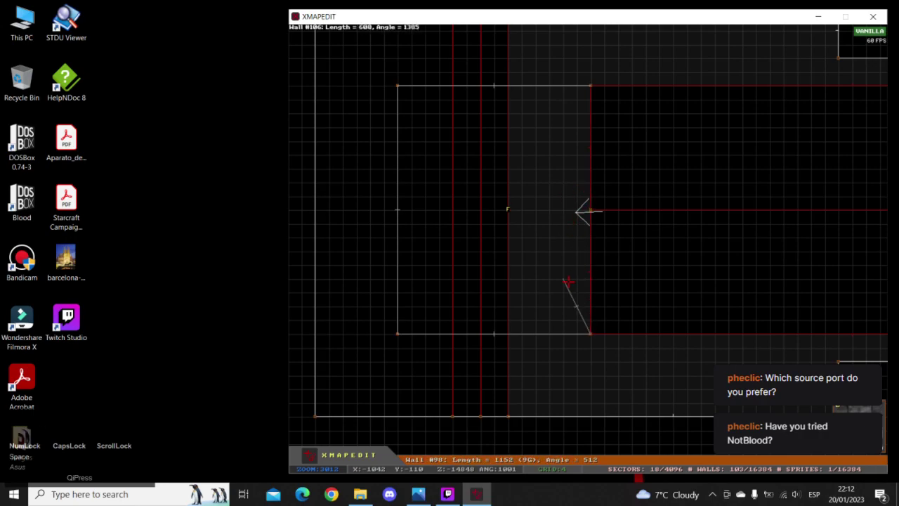
pyautogui.press('BackSpace')
pyautogui.press('BackSpace')
pyautogui.press('BackSpace')
pyautogui.press('BackSpace')
# - Insert points on the three step lines at Y -1280 and Y 1024, aligned with the raised ceiling's corners
pyautogui.rightClick(611, 210)
pyautogui.press('z')
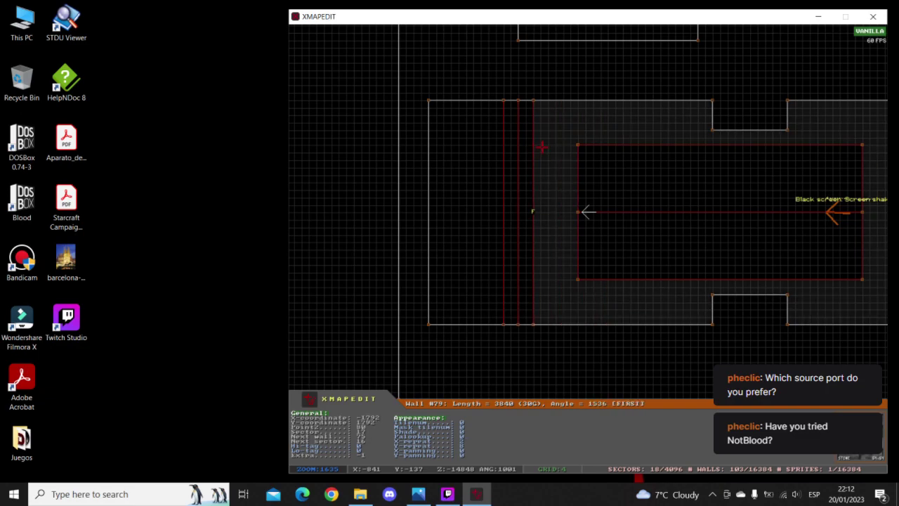
pyautogui.press('Insert')
pyautogui.press('Insert')
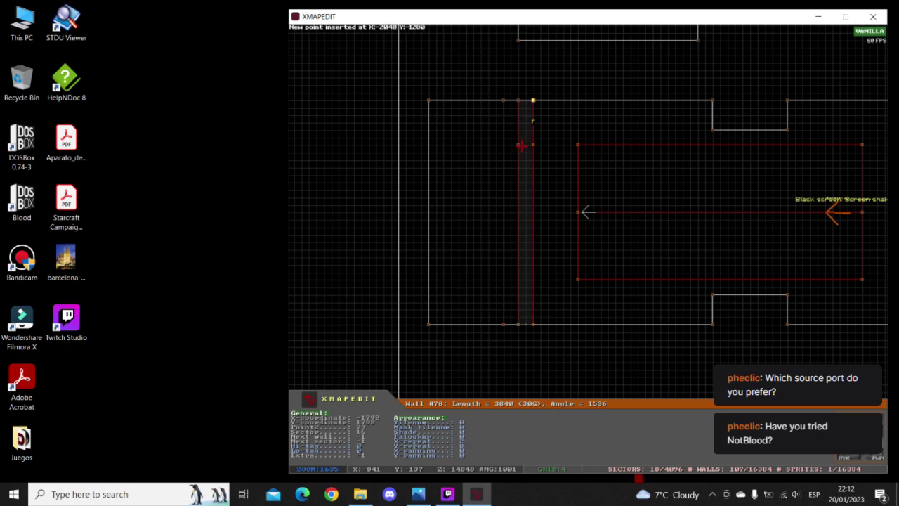
pyautogui.press('Insert')
pyautogui.press('Insert')
pyautogui.press('Insert')
pyautogui.press('Insert')
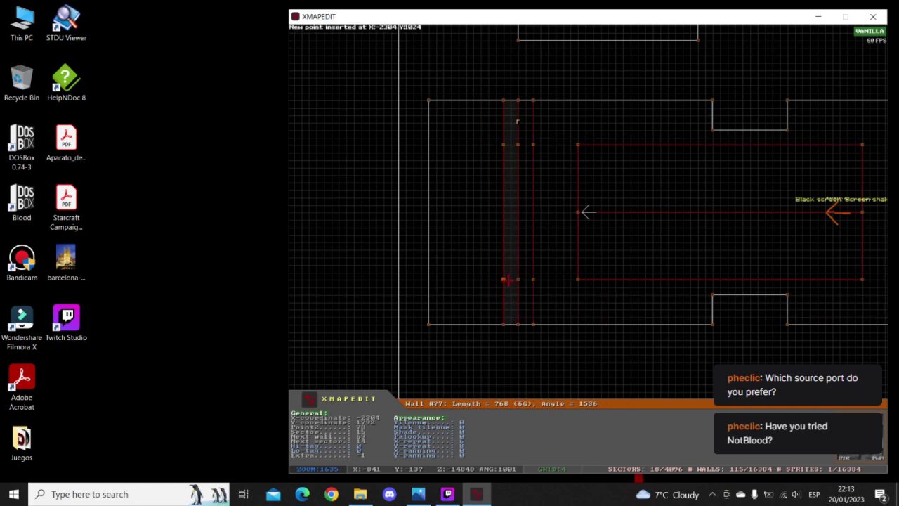
# - Extend the raised ceiling's south edge westward, splitting both narrow step sectors at Y 1024
pyautogui.press('space')
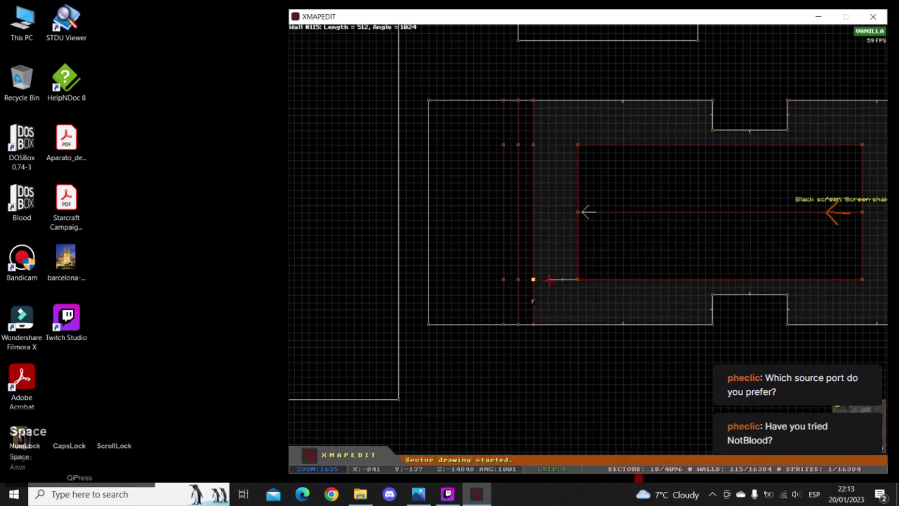
pyautogui.press('space')
pyautogui.press('space')
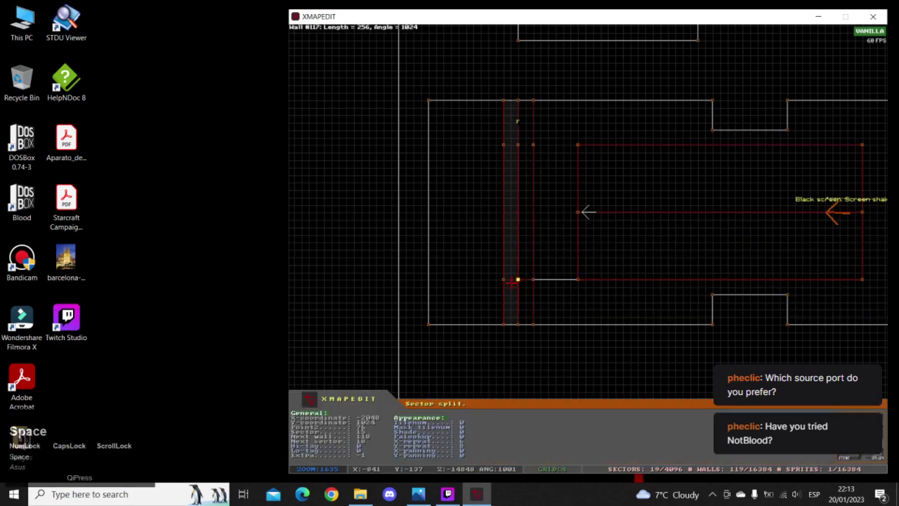
pyautogui.press('space')
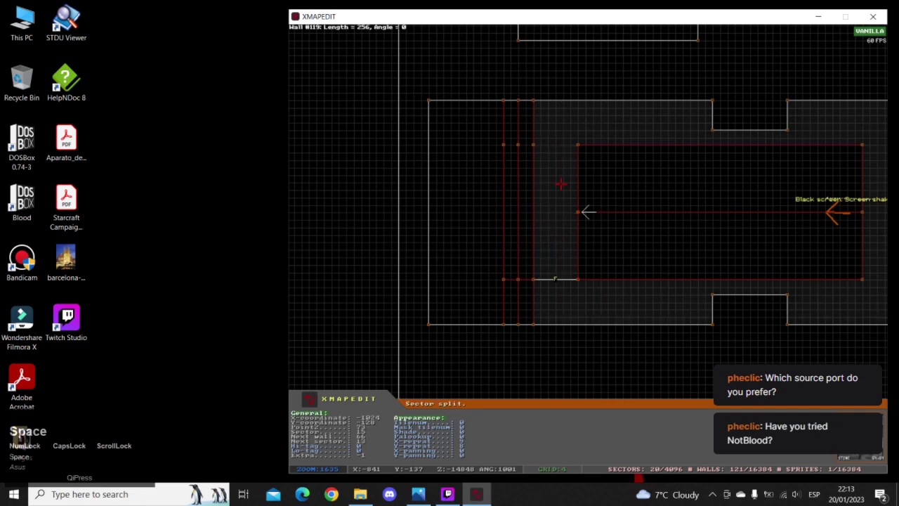
# - Extend the raised ceiling's north edge westward at Y -1280, splitting off the central part of the aisle and both step sectors
pyautogui.press('space')
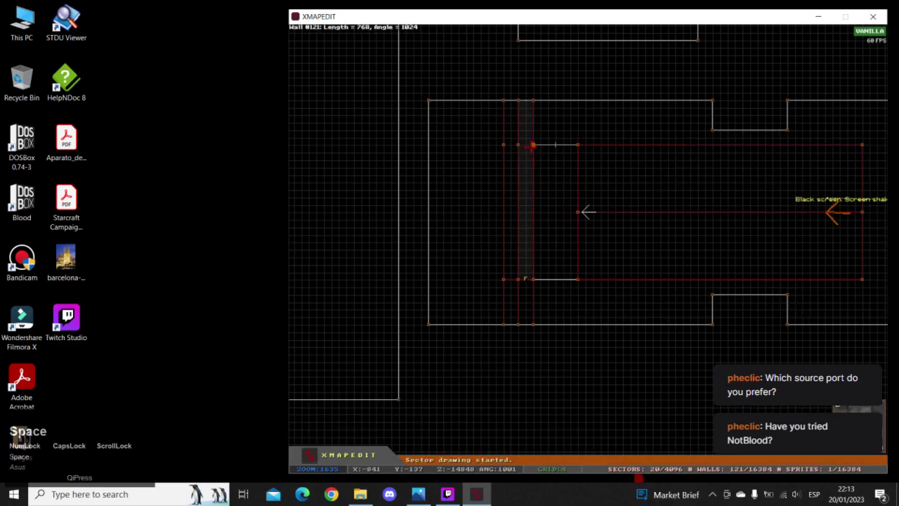
pyautogui.press('space')
pyautogui.press('space')
pyautogui.press('space')
pyautogui.press('space')
pyautogui.press('space')
# - Draw an inner sector 640 units deep and 2304 units wide in the wide west-end sector, joined to the central step sections
pyautogui.moveTo(590, 173); pyautogui.dragTo(587, 213, button='right')
pyautogui.press('a')
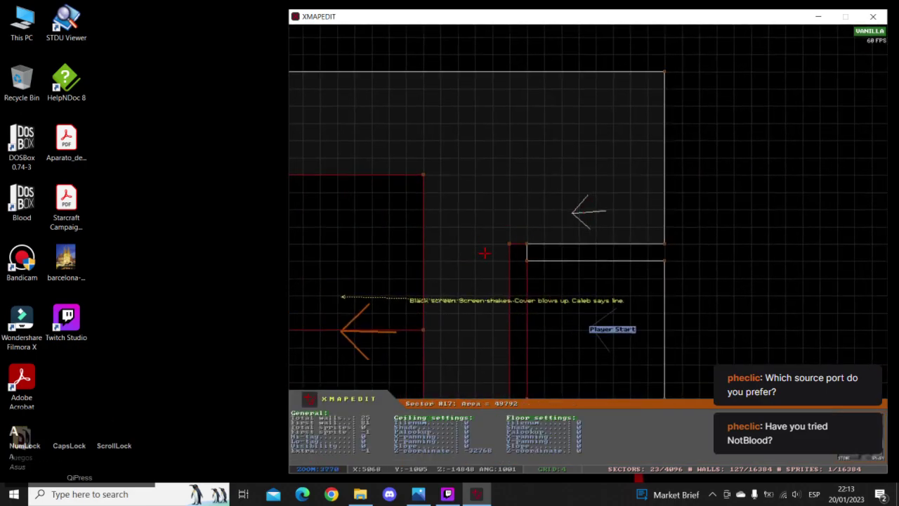
pyautogui.press('z')
pyautogui.rightClick(318, 211)
pyautogui.press('a')
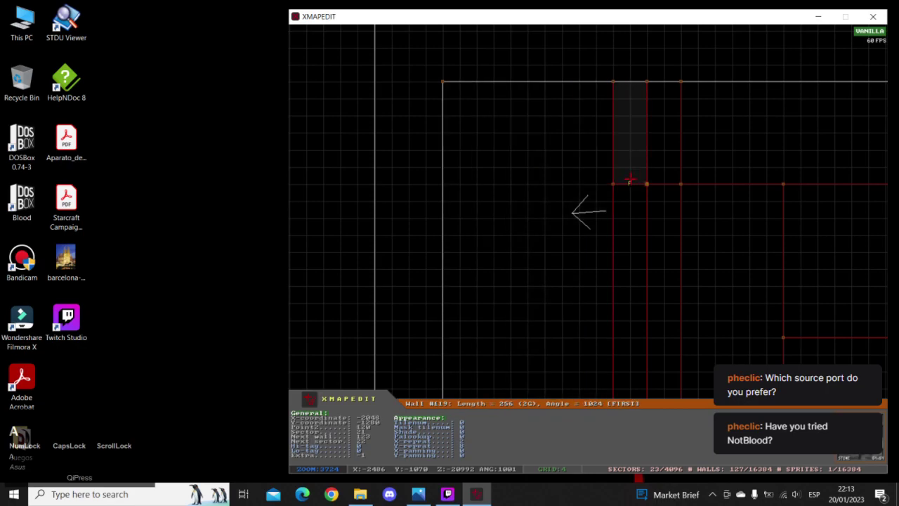
pyautogui.press('space')
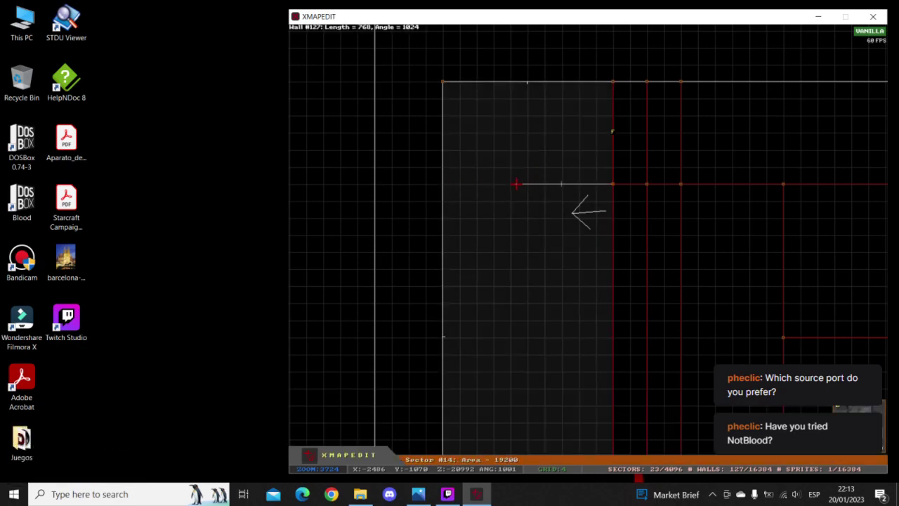
pyautogui.press('space')
pyautogui.moveTo(528, 360); pyautogui.dragTo(580, 250, button='right')
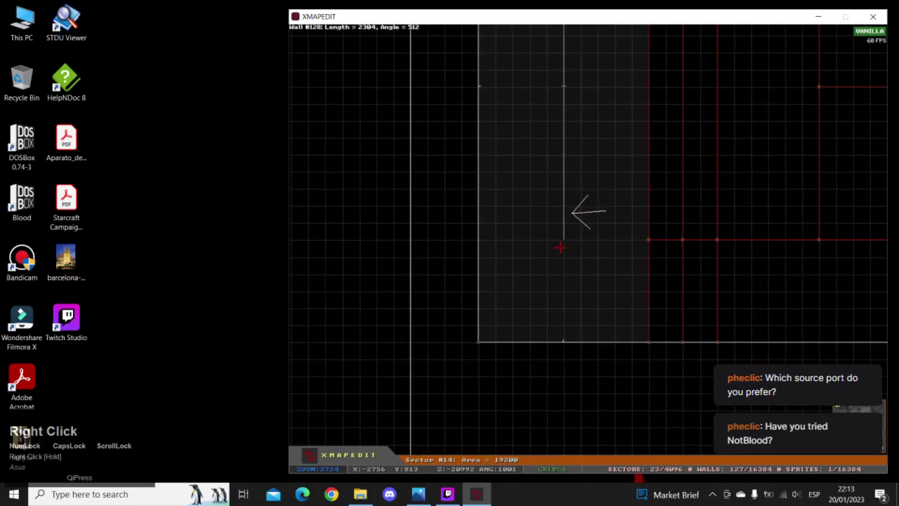
pyautogui.press('space')
pyautogui.press('space')
# - Insert midpoints at Y -128 on the vertical lines of the central west sections, in line with the ceiling ridge
pyautogui.moveTo(711, 158); pyautogui.dragTo(565, 277, button='right')
pyautogui.press('Insert')
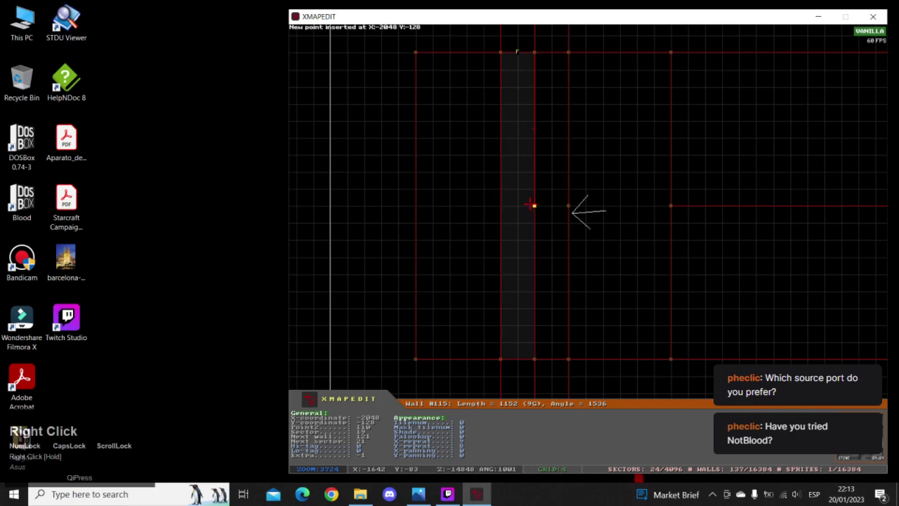
pyautogui.press('Insert')
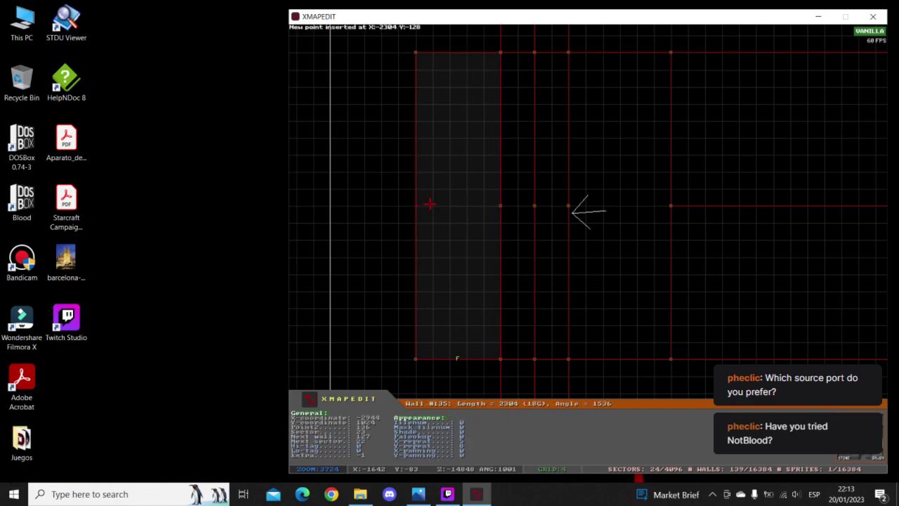
# - Split the four central west sections along Y -128 to continue the ceiling's ridge line to their west edge
pyautogui.press('space')
pyautogui.press('space')
pyautogui.press('space')
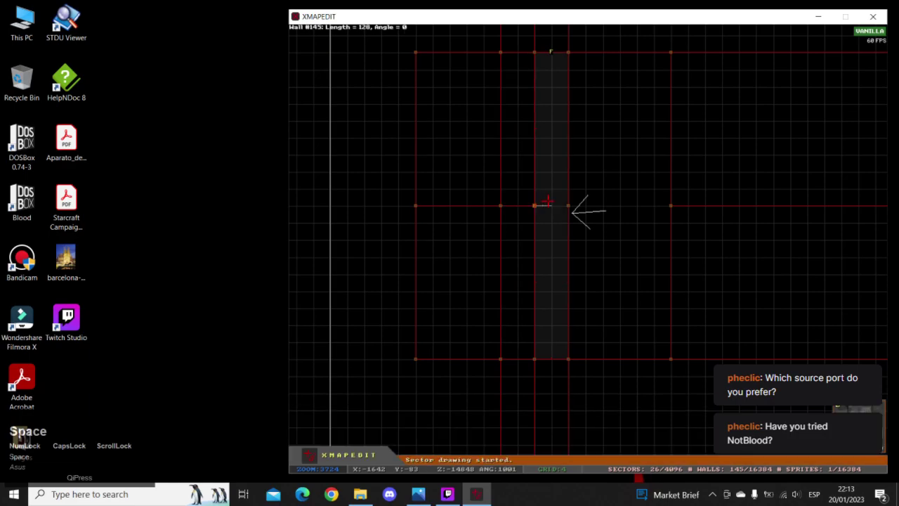
pyautogui.press('space')
pyautogui.press('space')
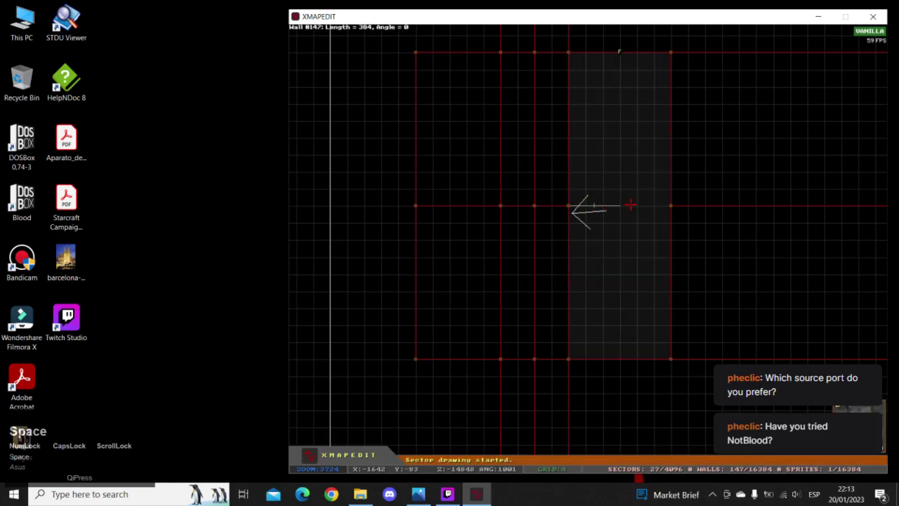
pyautogui.press('space')
# - Try raising the ceiling of the southern section just west of the original ridged ceiling in 3D
pyautogui.press('z')
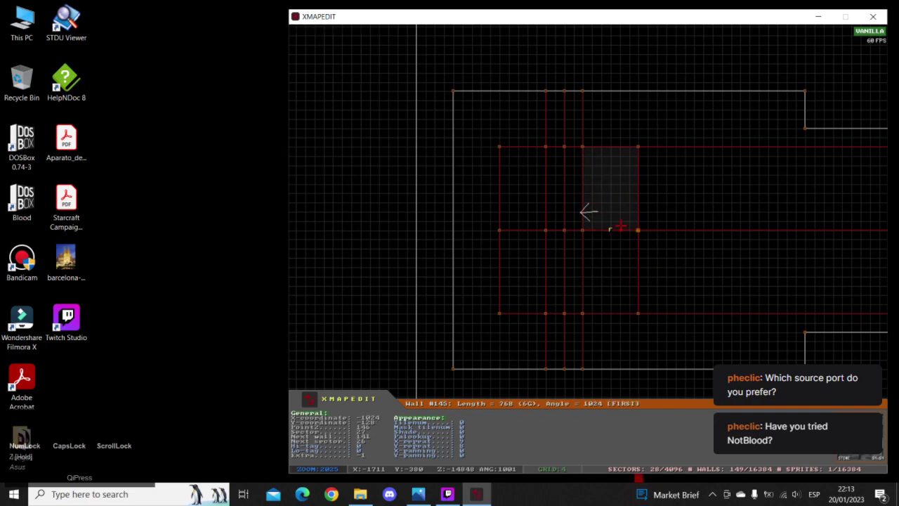
pyautogui.moveTo(618, 225); pyautogui.dragTo(587, 212, button='right')
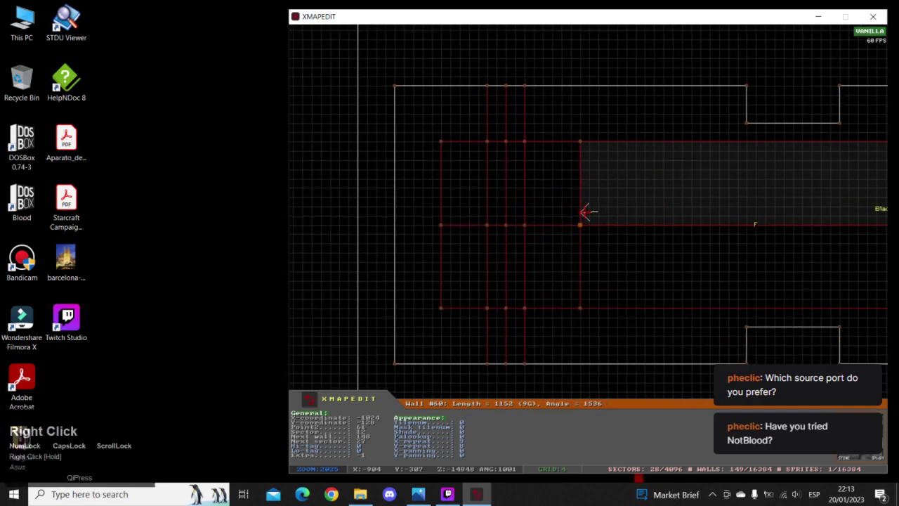
pyautogui.press('KP_Enter')
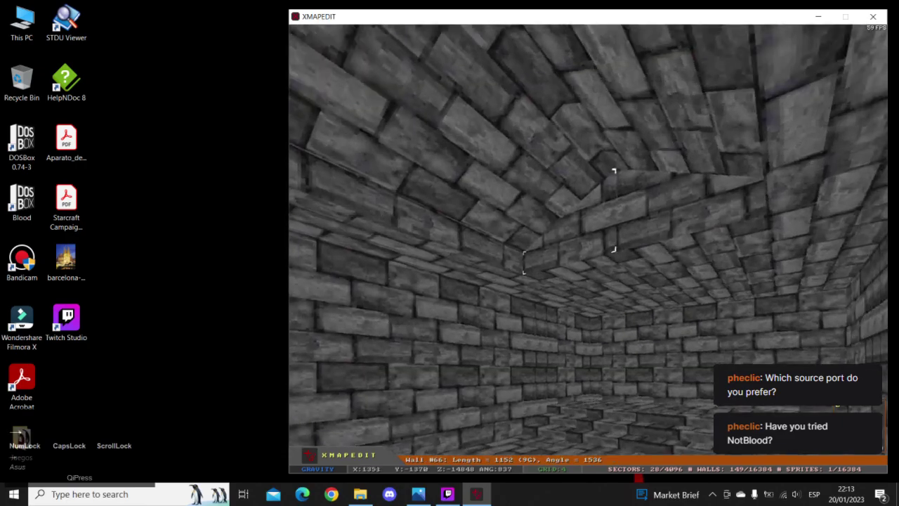
pyautogui.press('Up')
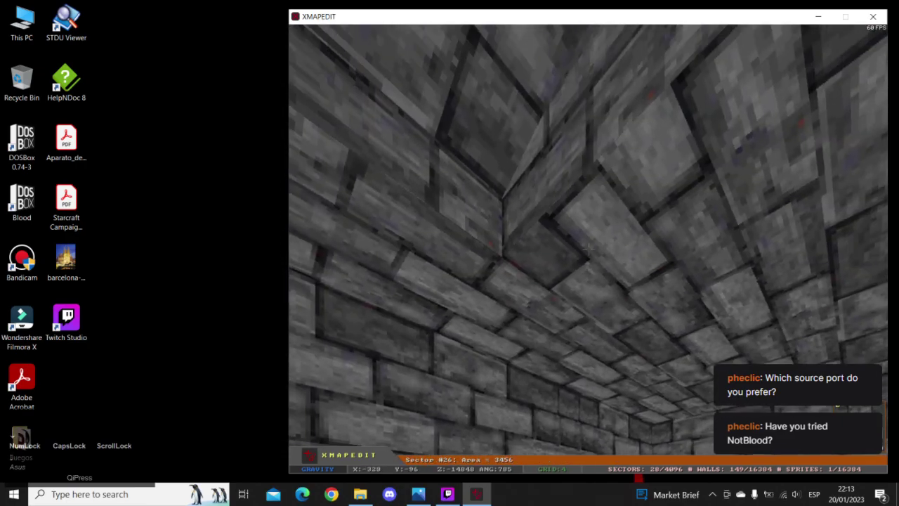
pyautogui.press('pageup')
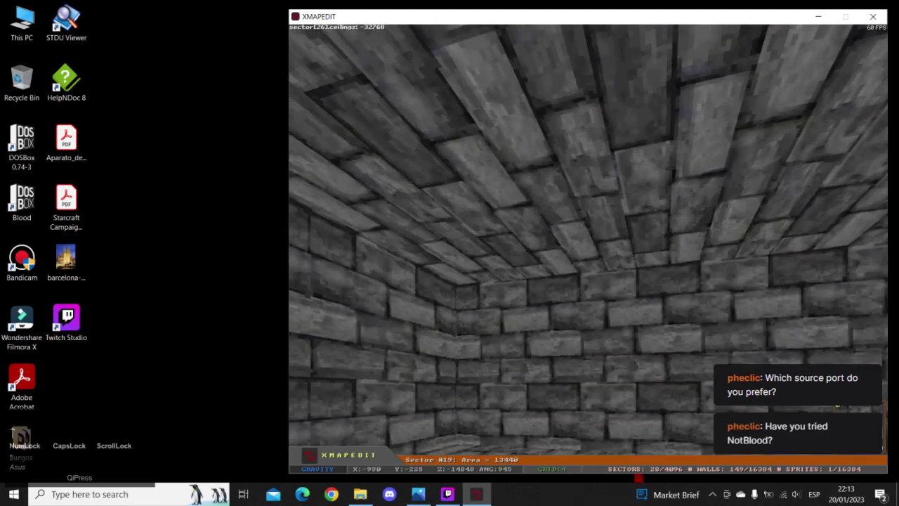
# - Highlight the eight central west sectors, raise their ceilings together to -36864, and clear the highlight
pyautogui.press('KP_Enter')
pyautogui.keyDown('ctrl'); pyautogui.keyDown('alt'); pyautogui.moveTo(436, 118); pyautogui.dragTo(669, 345); pyautogui.keyUp('alt'); pyautogui.keyUp('ctrl')
pyautogui.press('KP_Enter')
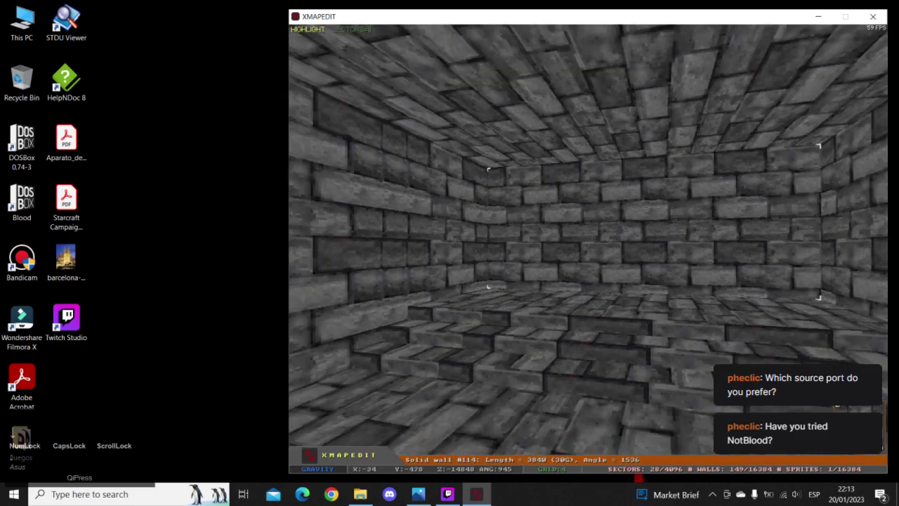
pyautogui.press('pageup')
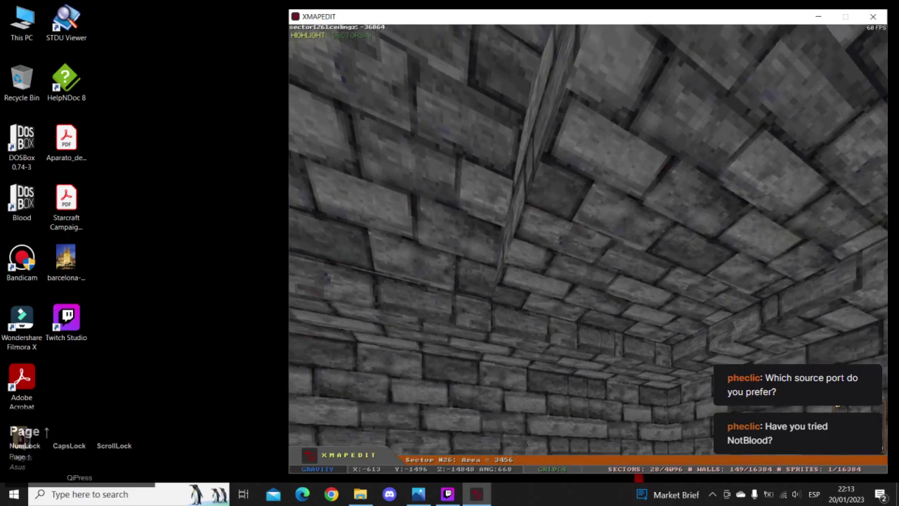
pyautogui.press('Up')
pyautogui.press('Down')
pyautogui.press('Escape')
# - Try sloping the raised ceiling of the southern section beside the original ridge using its current hinge wall
pyautogui.press('Up')
pyautogui.press('Up')
pyautogui.press('Left')
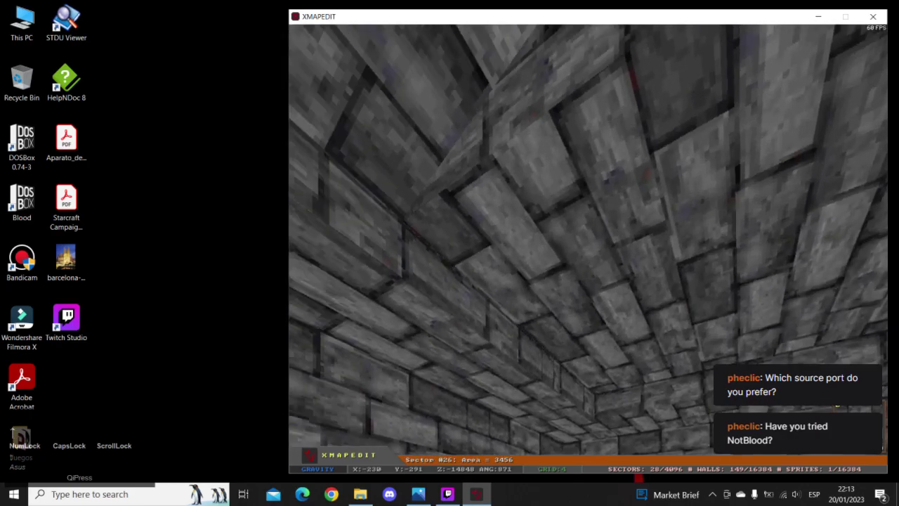
pyautogui.press('[')
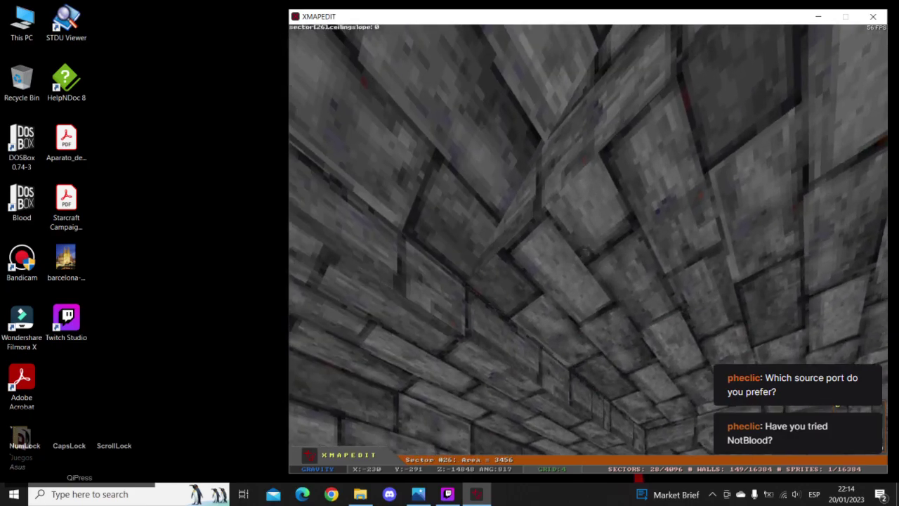
pyautogui.press(']')
pyautogui.press(']')
pyautogui.press(']')
pyautogui.press(']')
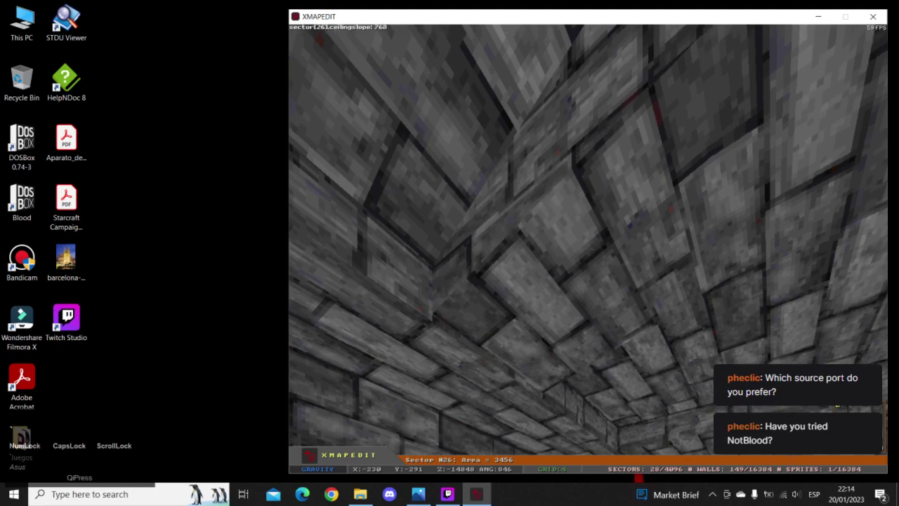
pyautogui.press('[')
pyautogui.press('[')
pyautogui.press('[')
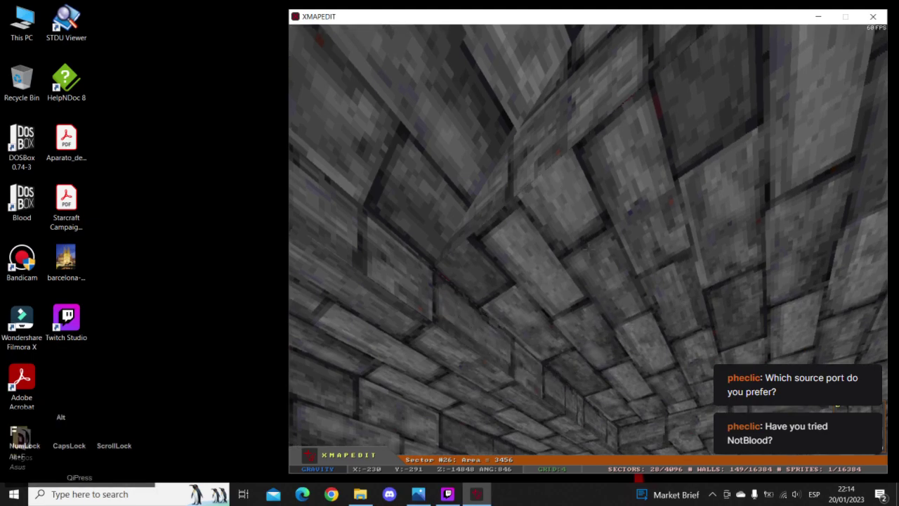
pyautogui.press(']')
pyautogui.press('[')
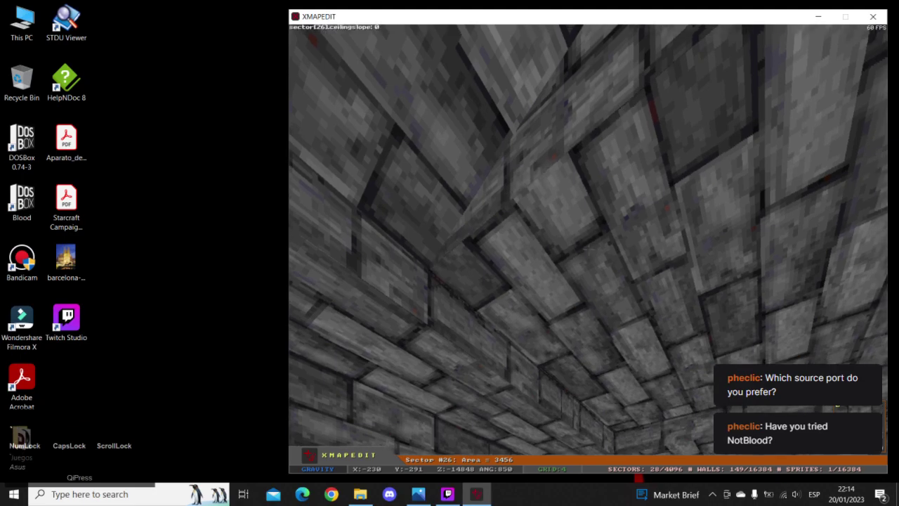
# - Change the first wall of that southern section to move its slope hinge, and set its ceiling slope to -2048
pyautogui.hotkey('alt', 'f')
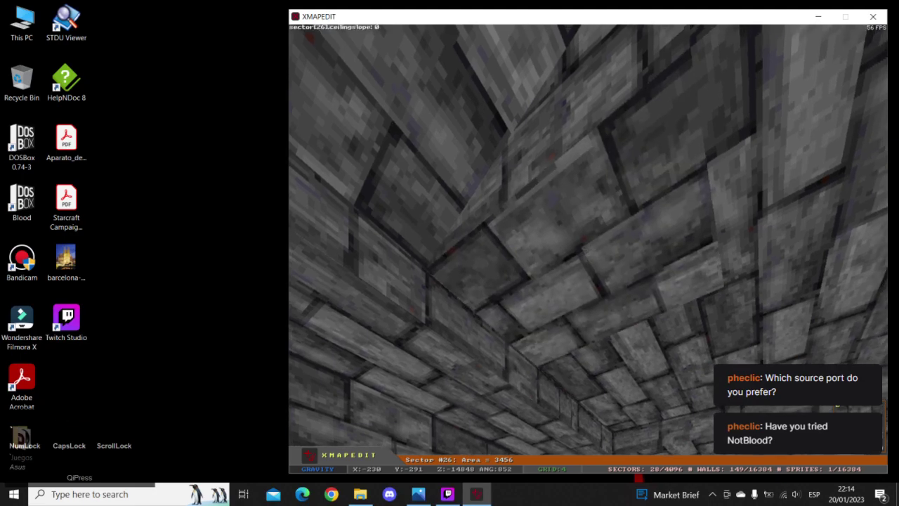
pyautogui.press('[')
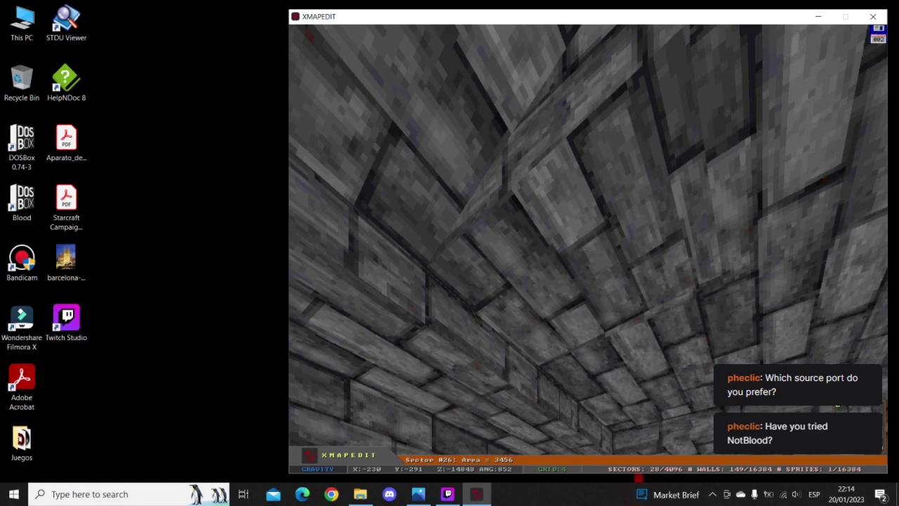
pyautogui.press('[')
pyautogui.press('[')
pyautogui.press('[')
pyautogui.press('[')
pyautogui.press('[')
pyautogui.press('[')
pyautogui.press('[')
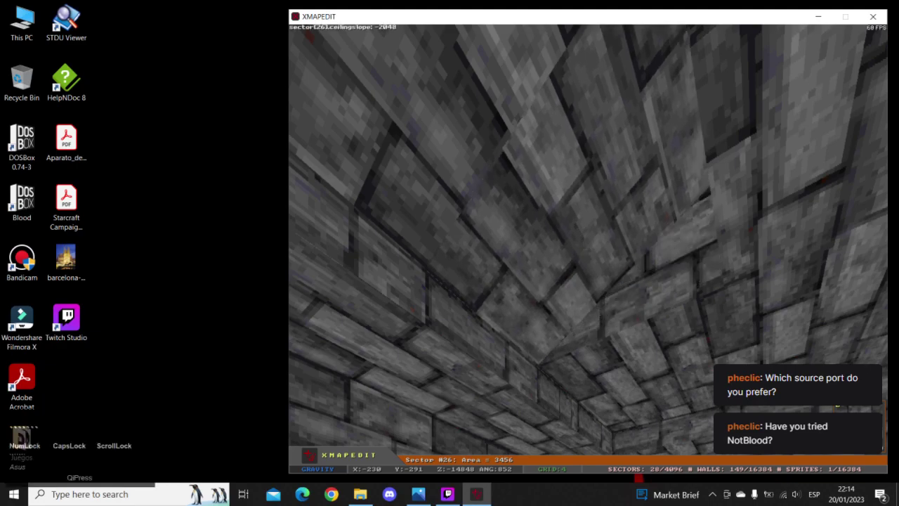
# - Check the ceiling slope value of the original ridge's southern half by nudging its slope up and back
pyautogui.press('Up')
pyautogui.press('Left')
pyautogui.press('Left')
pyautogui.press('Up')
pyautogui.press(']')
pyautogui.press('[')
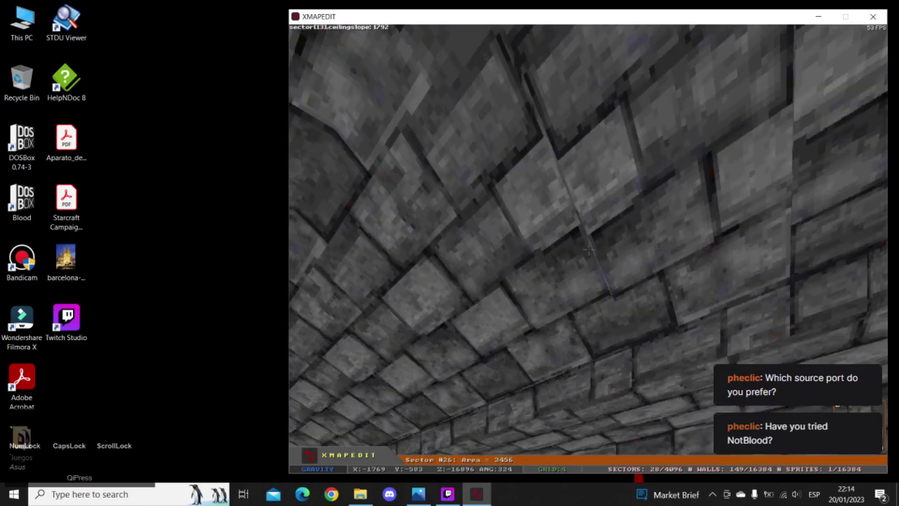
# - Reset the ceiling slope of the southern section adjoining the original ridge to 0
pyautogui.press('Right')
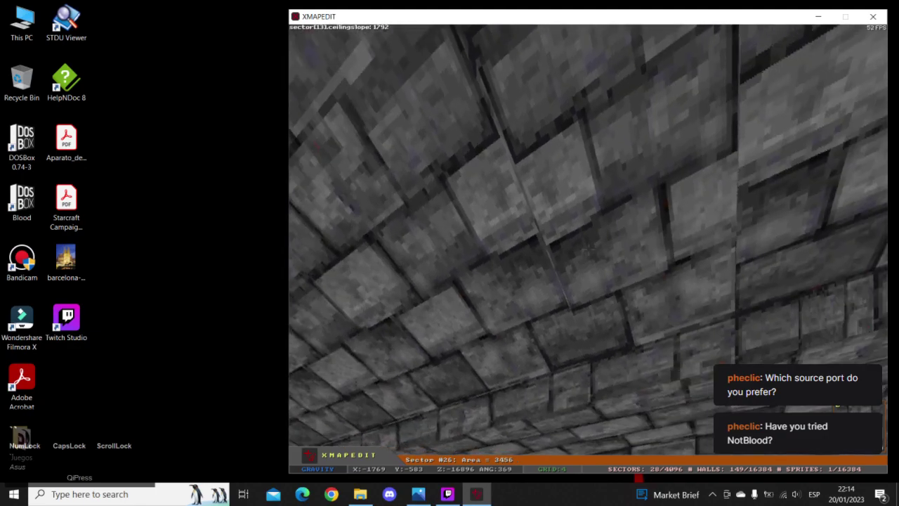
pyautogui.press('Right')
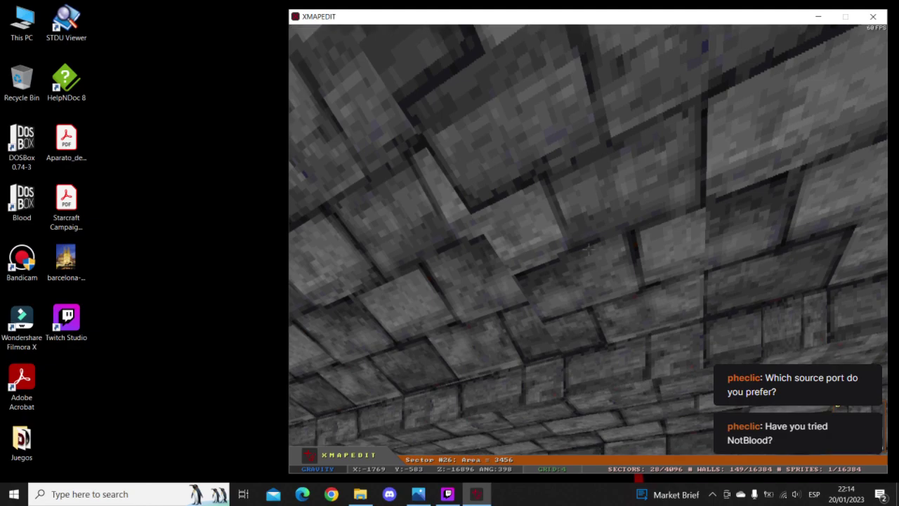
pyautogui.press('[')
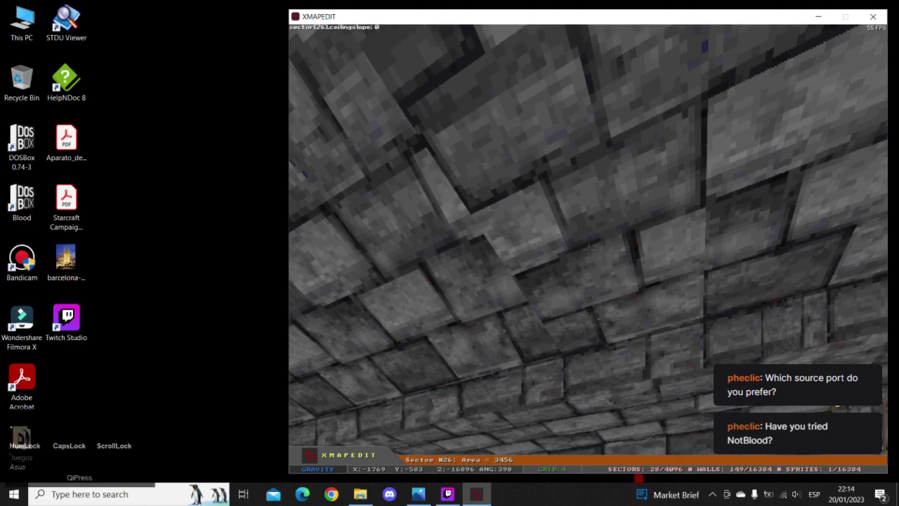
pyautogui.press('Left')
pyautogui.press(']')
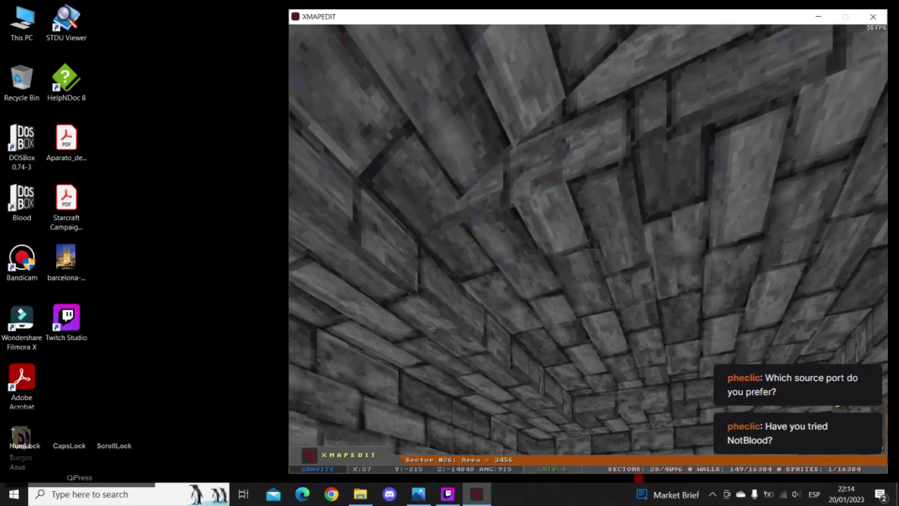
# - Raise the ceilings of the two sections adjoining the original ridge toward its height, taking the northern section to -44032
pyautogui.press('pageup')
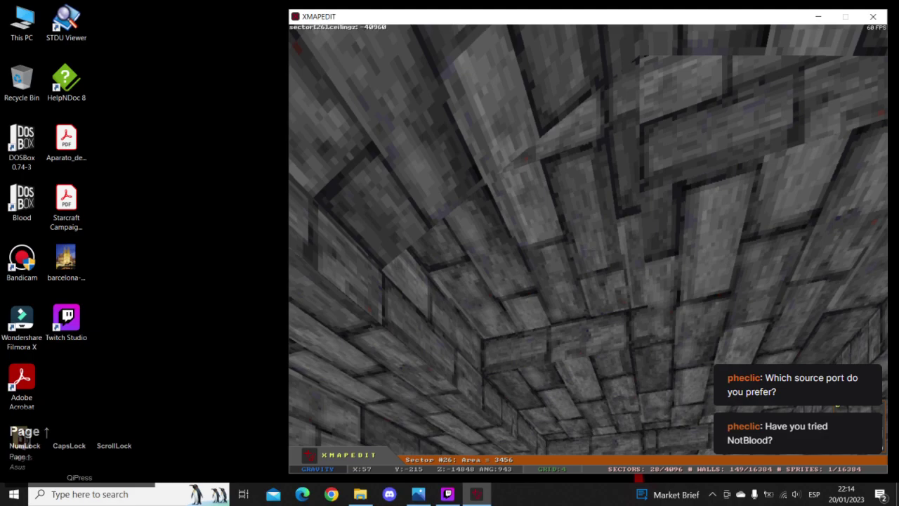
pyautogui.press('Left')
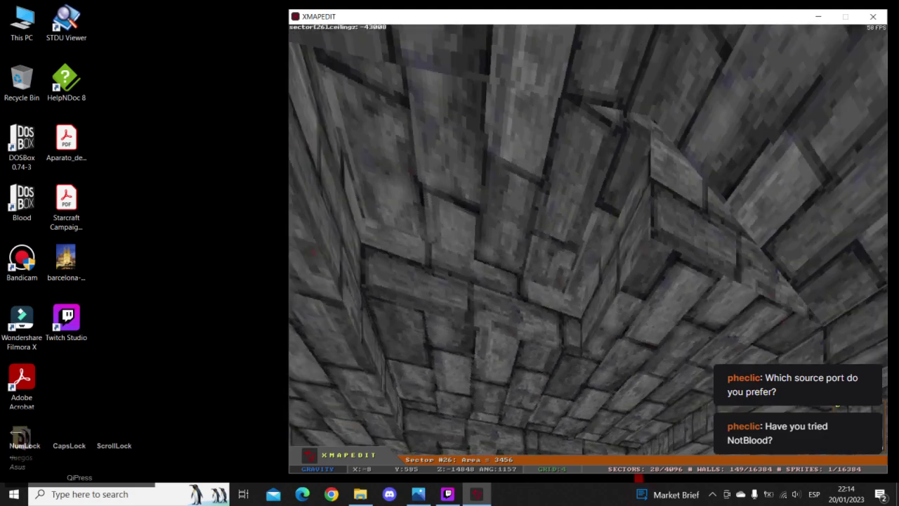
pyautogui.hotkey('ctrl', 'pageup')
pyautogui.press('Right')
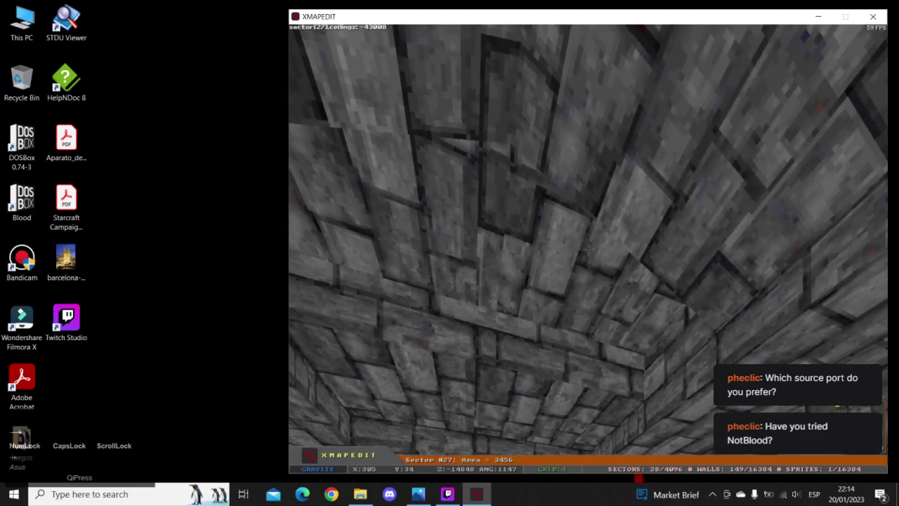
pyautogui.press('pageup')
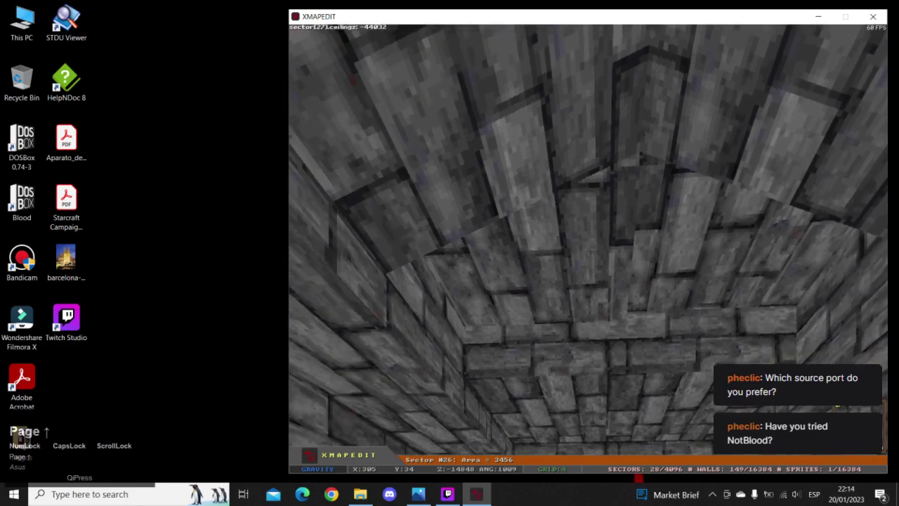
# - Check the original ridge's ceiling height with a nudge down and up, and raise the central west sections' ceilings to -45056
pyautogui.press('a')
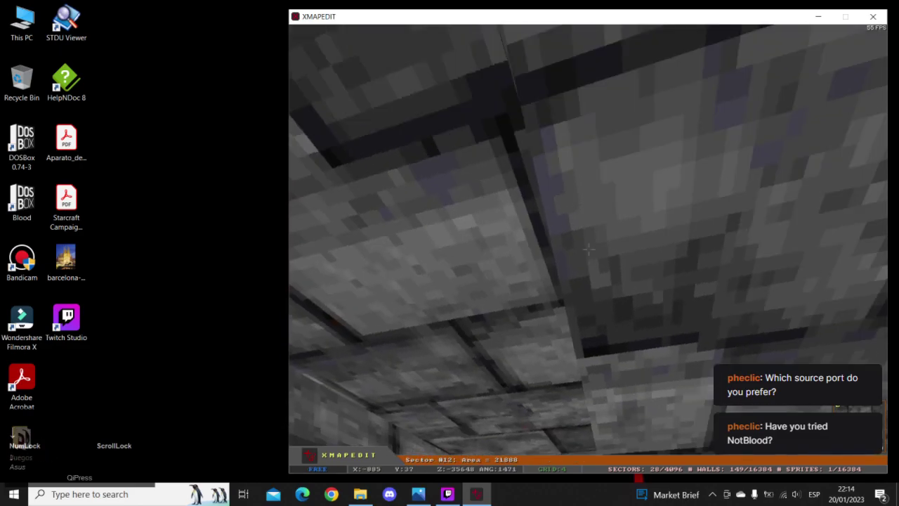
pyautogui.press('pagedown')
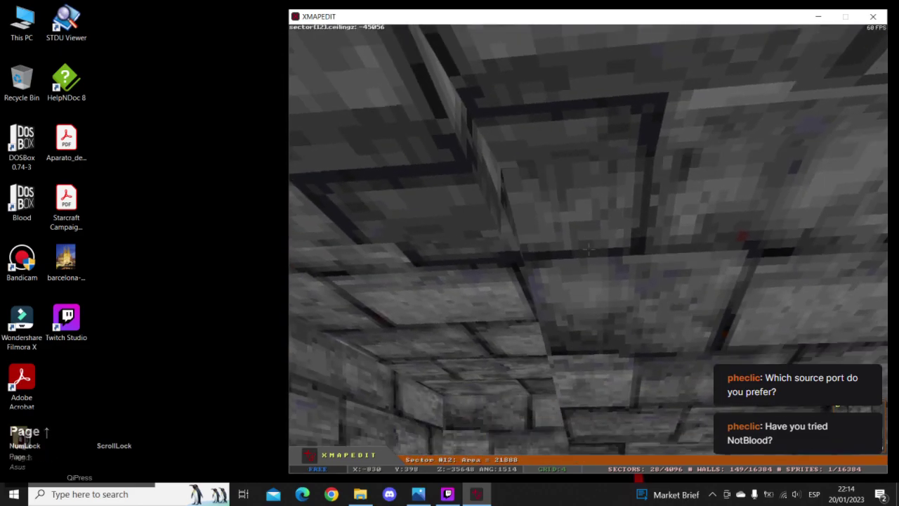
pyautogui.press('pageup')
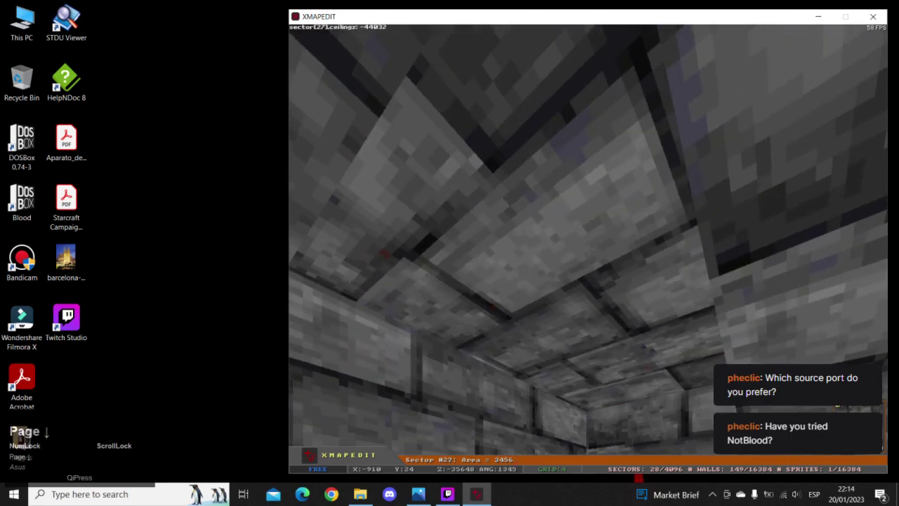
pyautogui.hotkey('ctrl', 'pagedown')
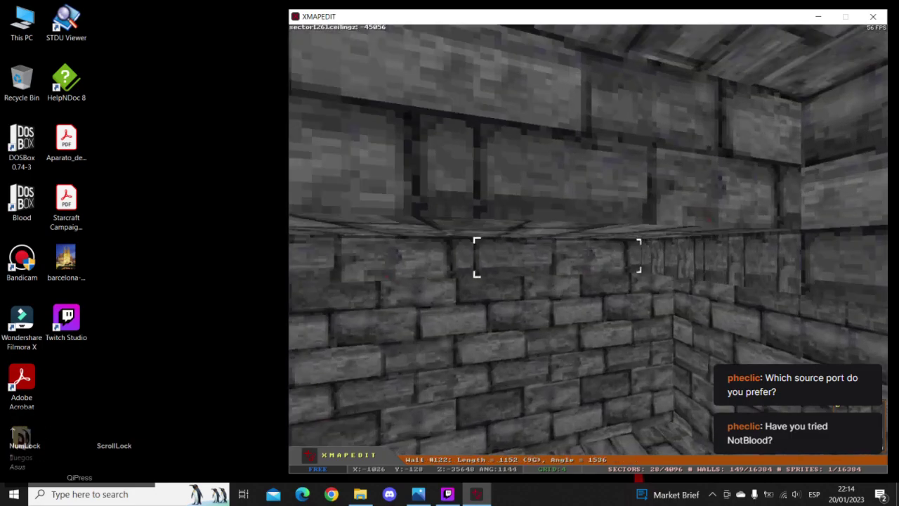
pyautogui.hotkey('ctrl', 'pageup')
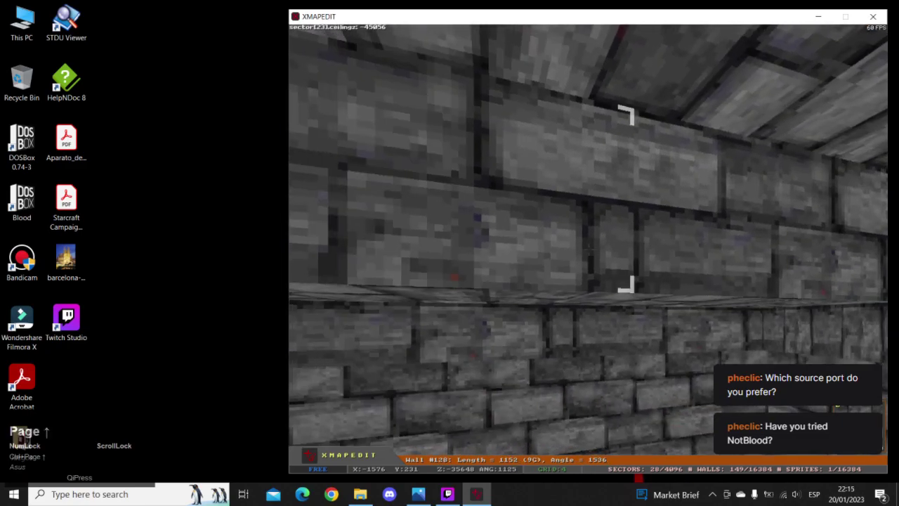
pyautogui.press('ctrl')
pyautogui.press('pageup')
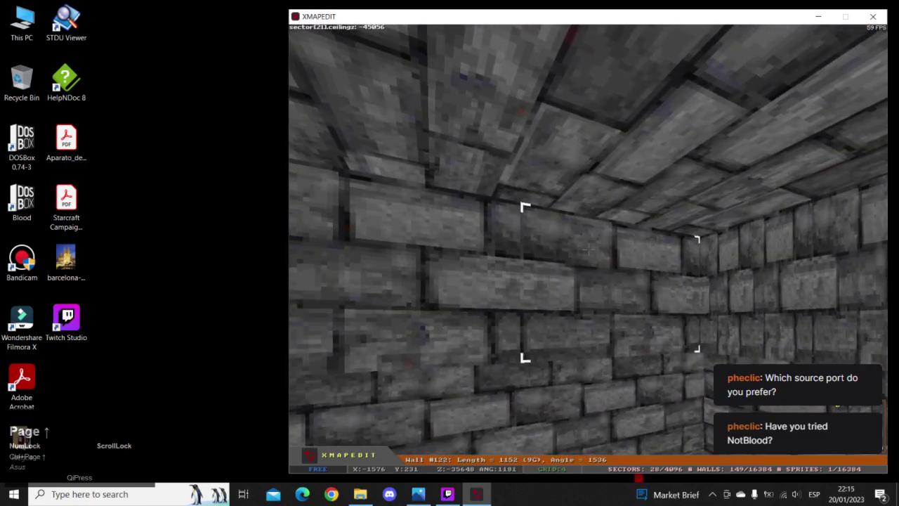
# - Examine the raised ceiling over the west steps from floor level and from up close
pyautogui.hotkey('alt', 'Left')
pyautogui.press('Down')
pyautogui.press('z')
pyautogui.press('z')
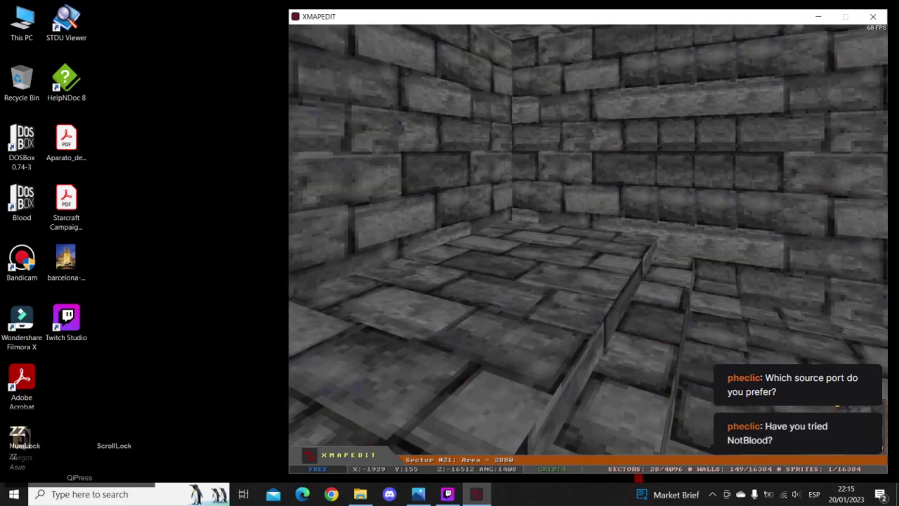
pyautogui.press('a')
pyautogui.moveTo(589, 249); pyautogui.dragTo(622, 236, button='right')
pyautogui.press('Right')
pyautogui.press('z')
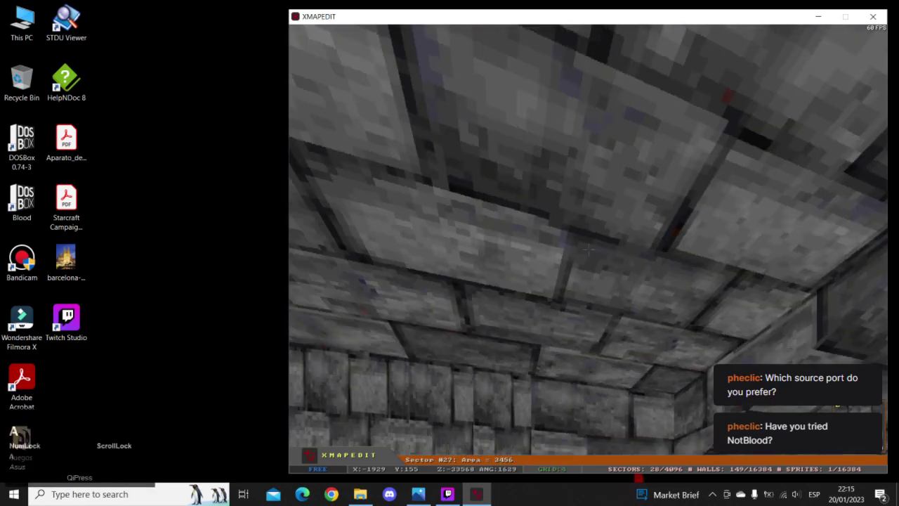
pyautogui.press('a')
pyautogui.press('Up')
pyautogui.press('Left')
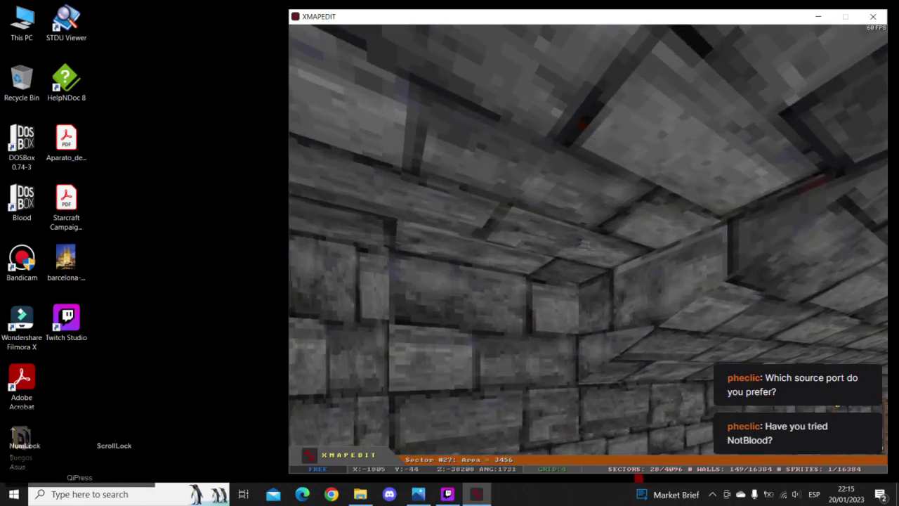
# - Set the ceiling slope of the northern section adjoining the original ridge to 1792
pyautogui.press('Right')
pyautogui.press(']')
pyautogui.press(']')
pyautogui.press(']')
pyautogui.press('Right')
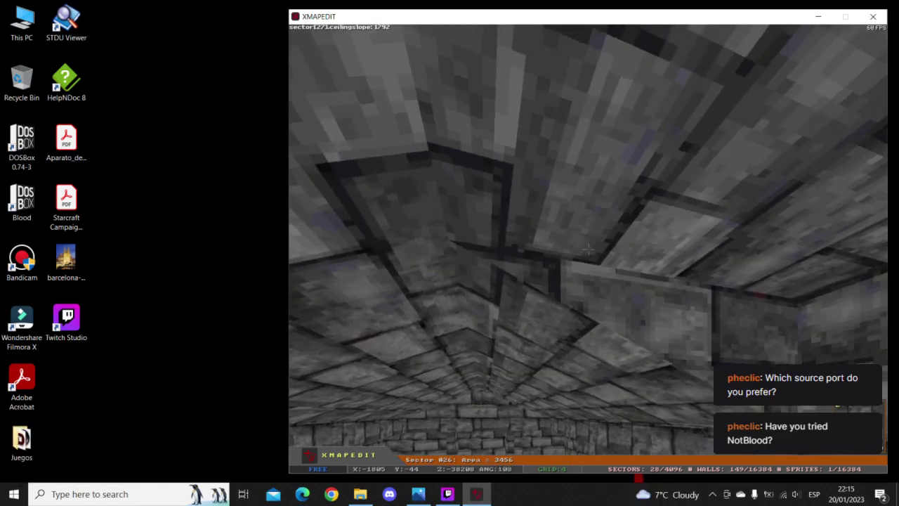
# - Set the ceiling slope of the southern section adjoining the original ridge to 1792, matching the northern section
pyautogui.press('[')
pyautogui.press('[')
pyautogui.press('Right')
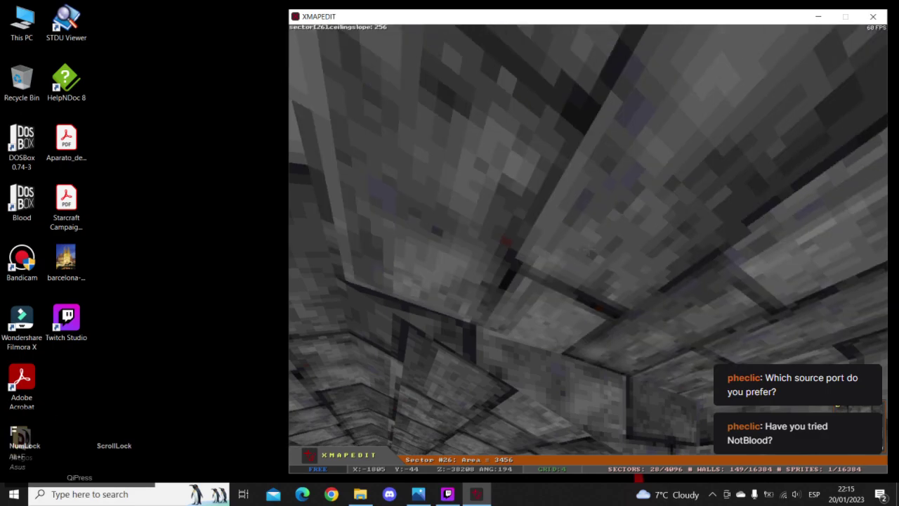
pyautogui.press(']')
pyautogui.press(']')
pyautogui.press(']')
pyautogui.press(']')
pyautogui.press(']')
pyautogui.press(']')
pyautogui.press('Right')
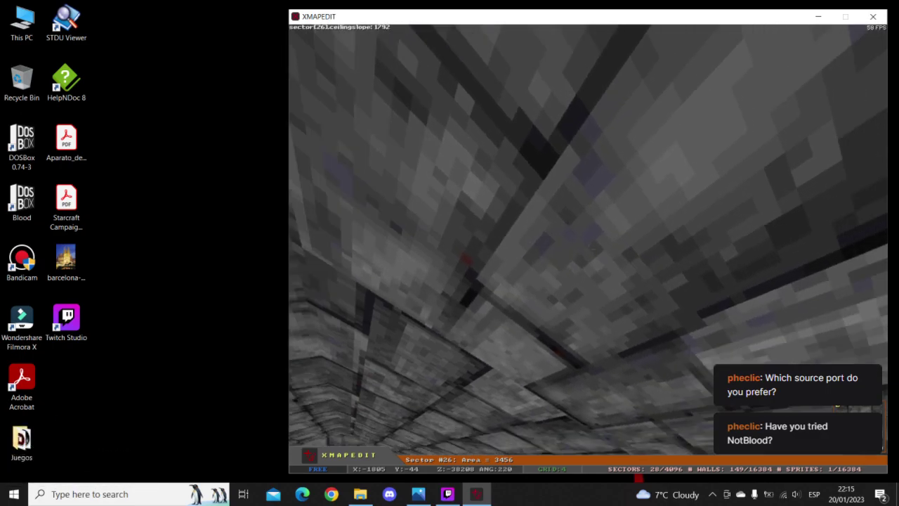
# - In the 2D view, make the shared centre-line wall the first wall of the two westernmost central sectors
pyautogui.press('Up')
pyautogui.press('Right')
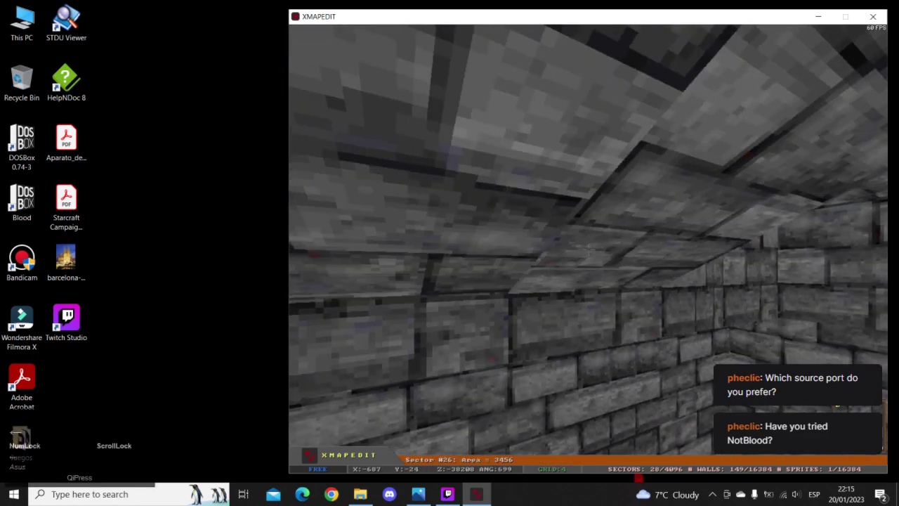
pyautogui.press('Up')
pyautogui.press('Right')
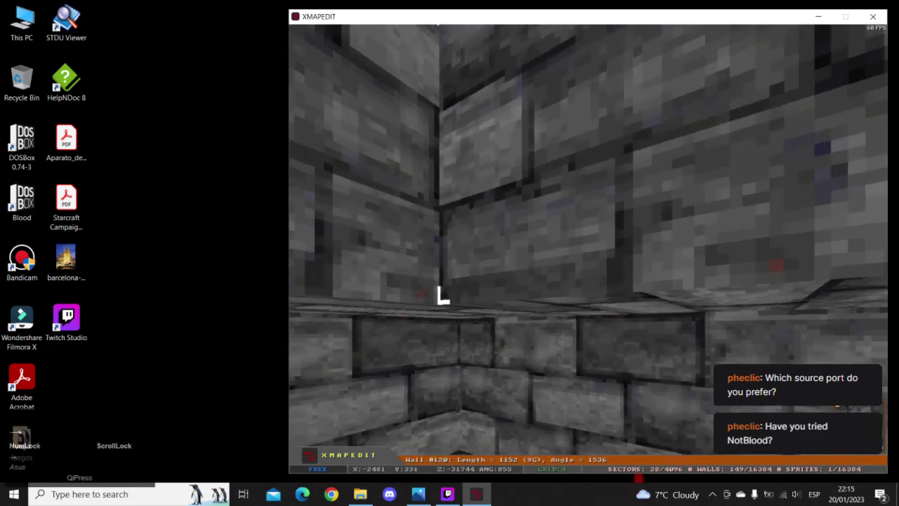
pyautogui.press('KP_Enter')
pyautogui.press('a')
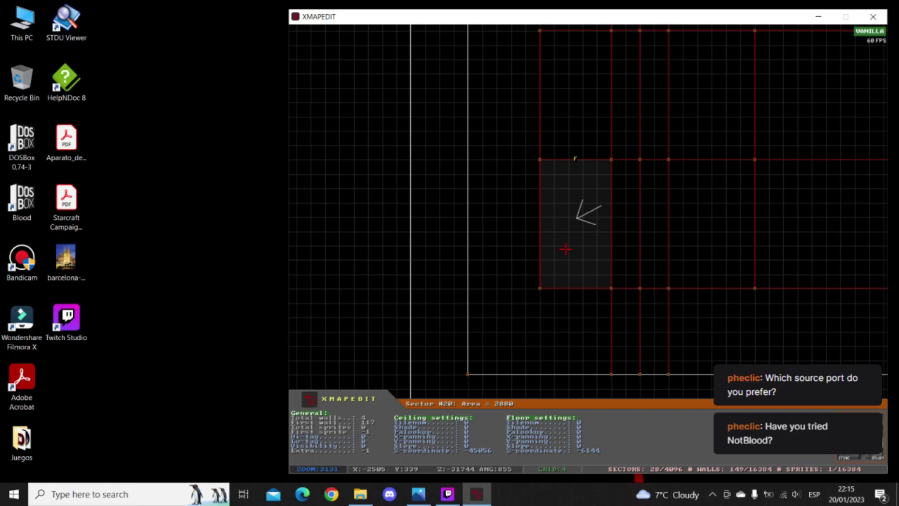
pyautogui.hotkey('alt', 'f')
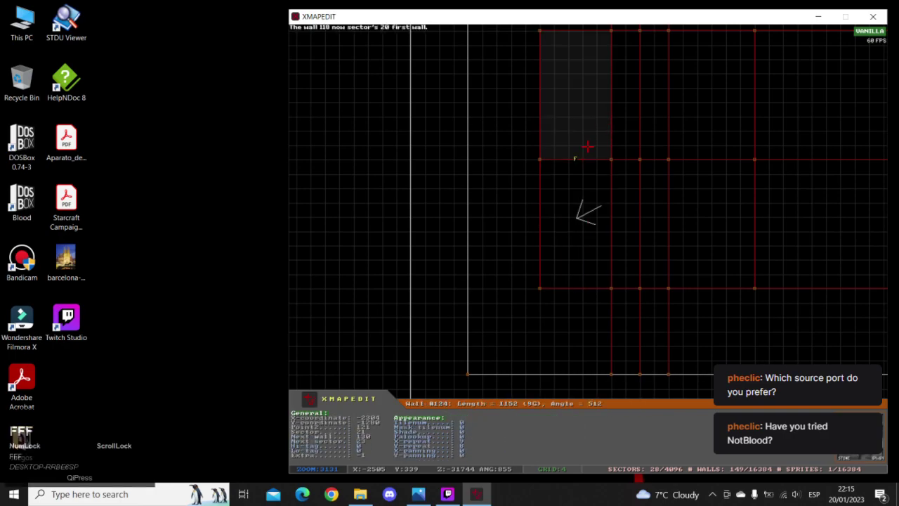
pyautogui.hotkey('alt', 'f')
pyautogui.moveTo(584, 168); pyautogui.dragTo(593, 211, button='right')
pyautogui.press('z')
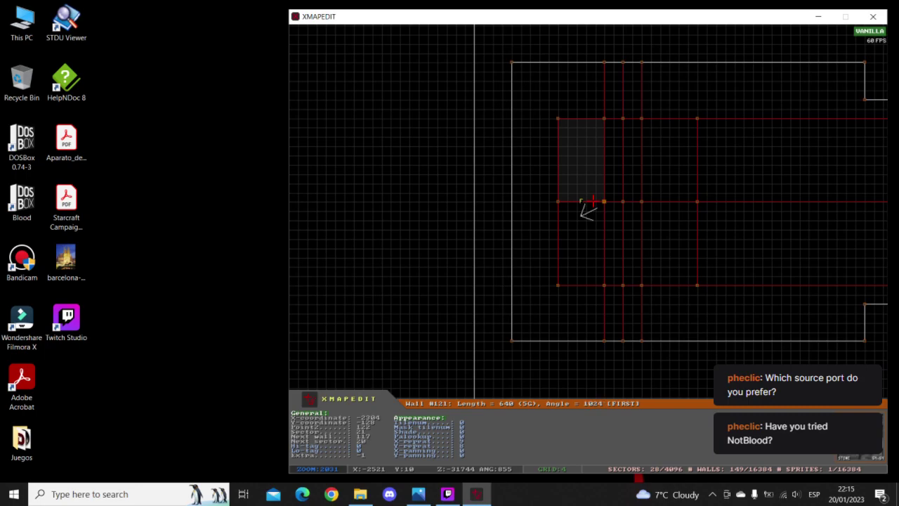
# - Slope the ceilings of the southern-half sectors over the west steps and platform to 1792
pyautogui.press('KP_Enter')
pyautogui.press('Up')
pyautogui.press(']')
pyautogui.press(']')
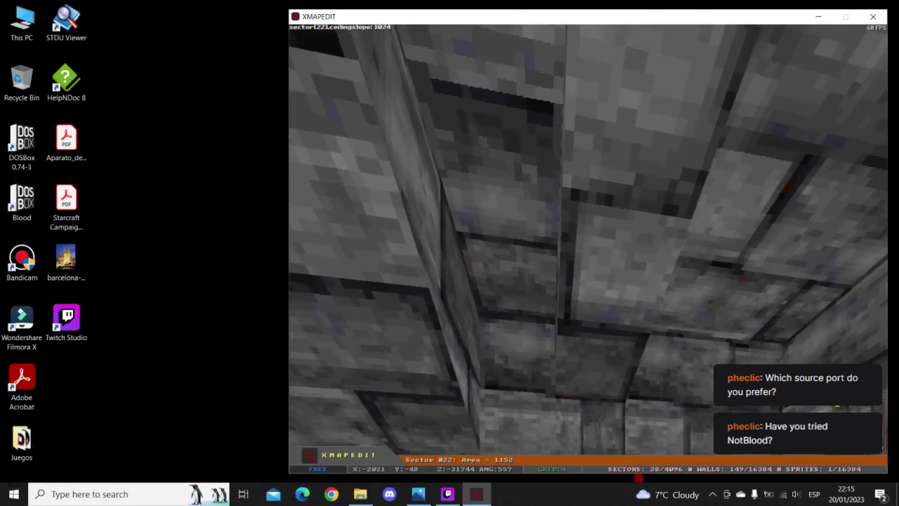
pyautogui.press(']')
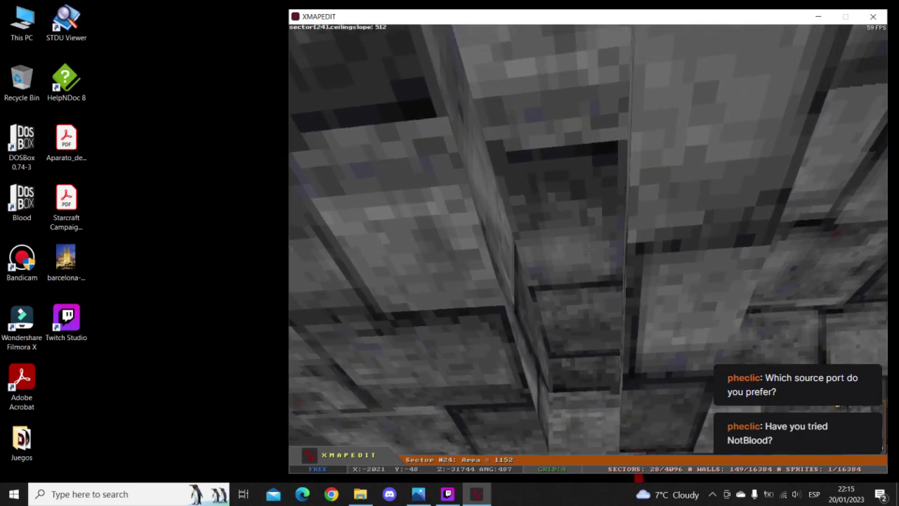
pyautogui.press('[')
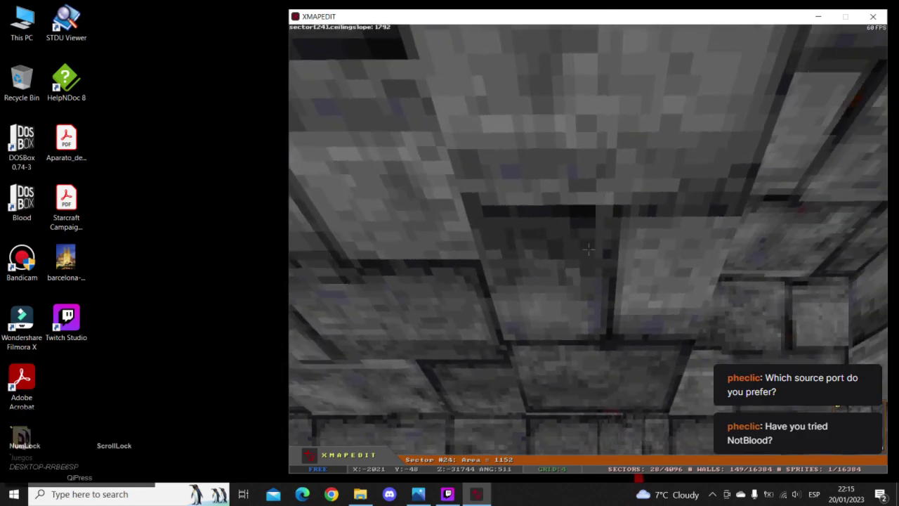
pyautogui.press(']')
pyautogui.press(']')
pyautogui.press(']')
pyautogui.press(']')
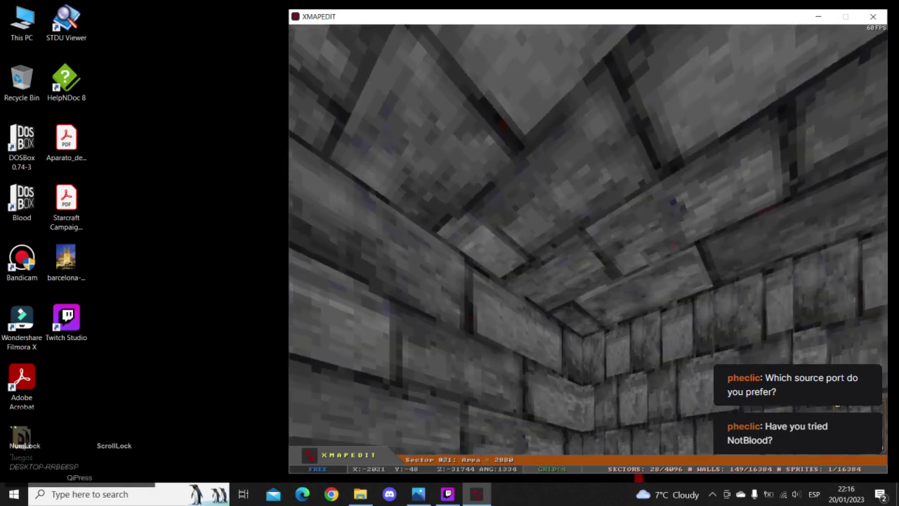
# - Slope the ceilings of the northern-half sectors over the west platform and steps to 1792
pyautogui.press(']')
pyautogui.press(']')
pyautogui.press(']')
pyautogui.press(']')
pyautogui.press(']')
pyautogui.press(']')
pyautogui.press('[')
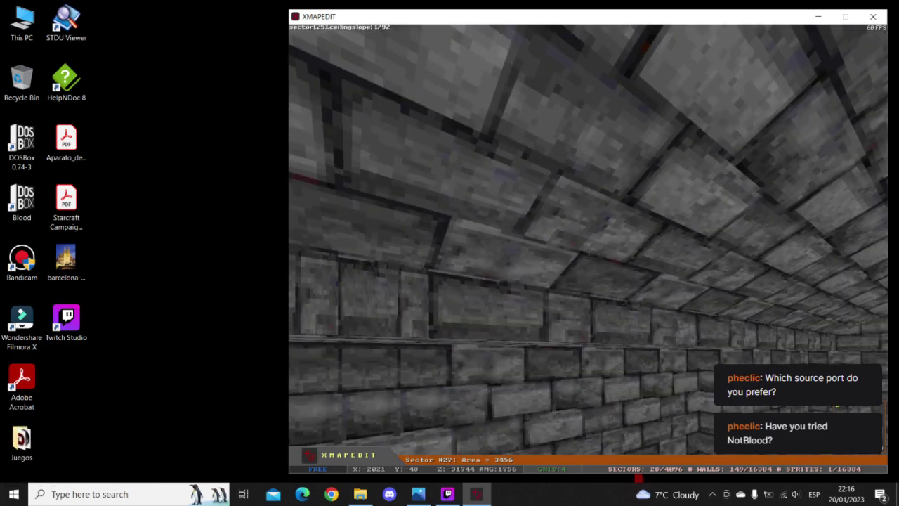
# - Walk through the room and examine the extended ridged ceiling from the steps back to the east end
pyautogui.press('Up')
pyautogui.press('capslock')
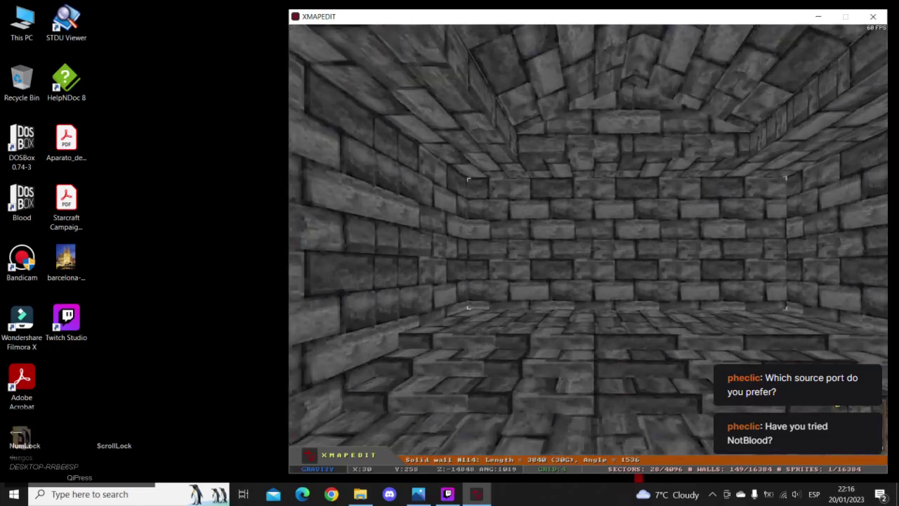
pyautogui.press('Up')
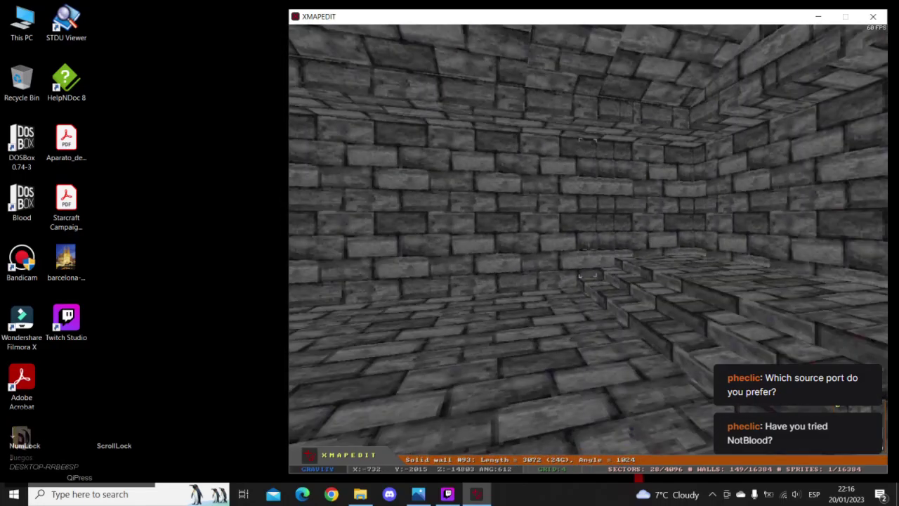
pyautogui.press('Down')
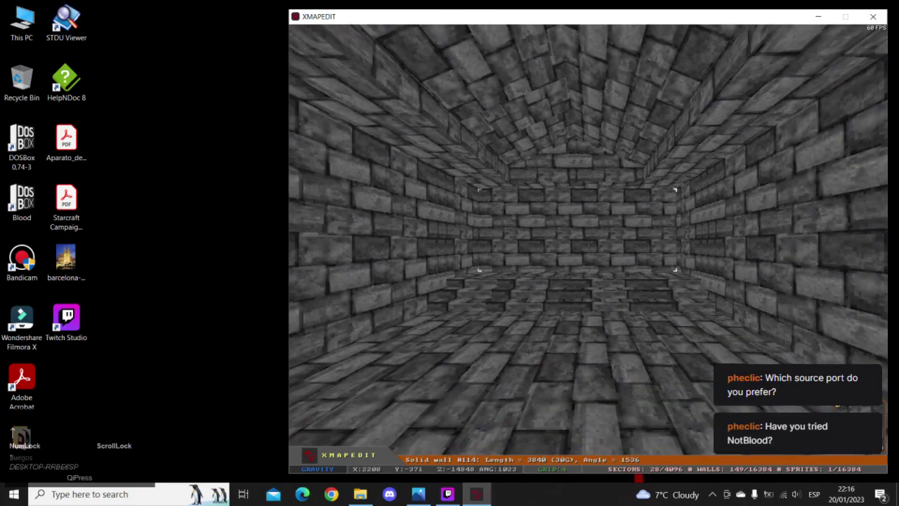
pyautogui.press('Right')
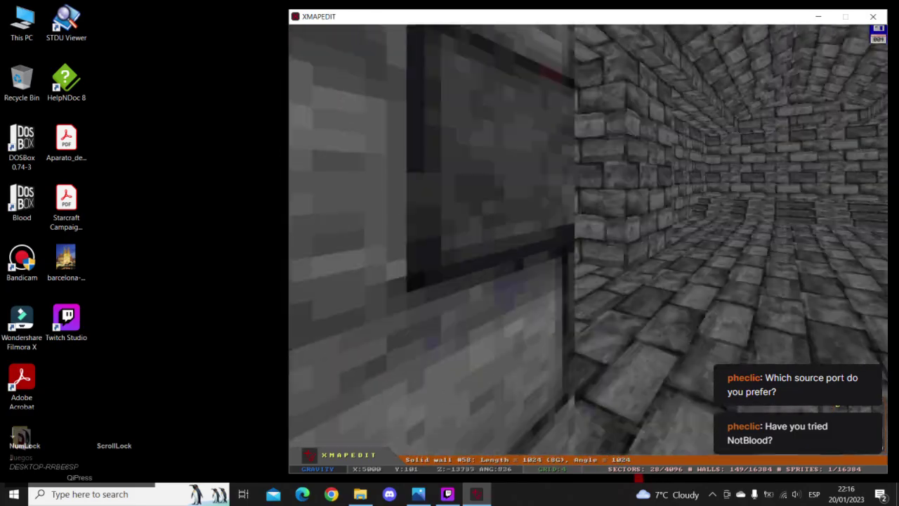
pyautogui.press('Right')
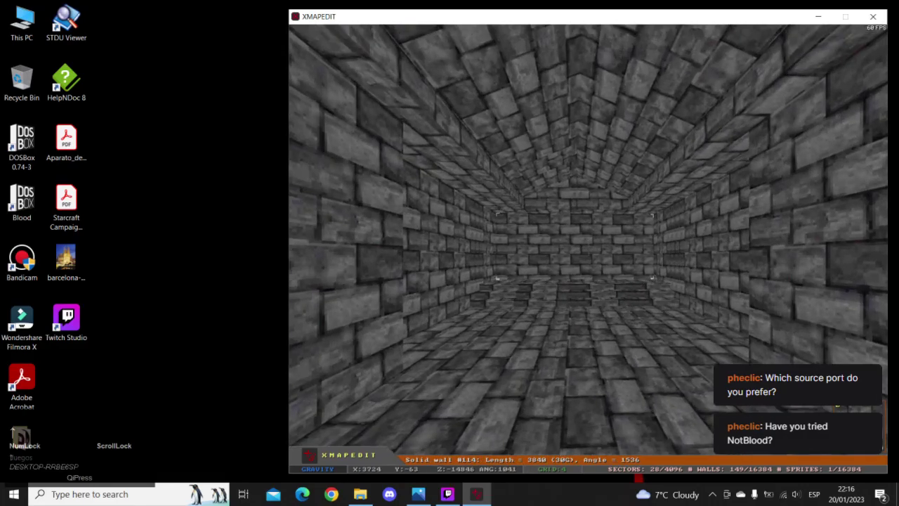
# - Return from the room's west end to the 2D view and set the grid size to 3
pyautogui.press('Up')
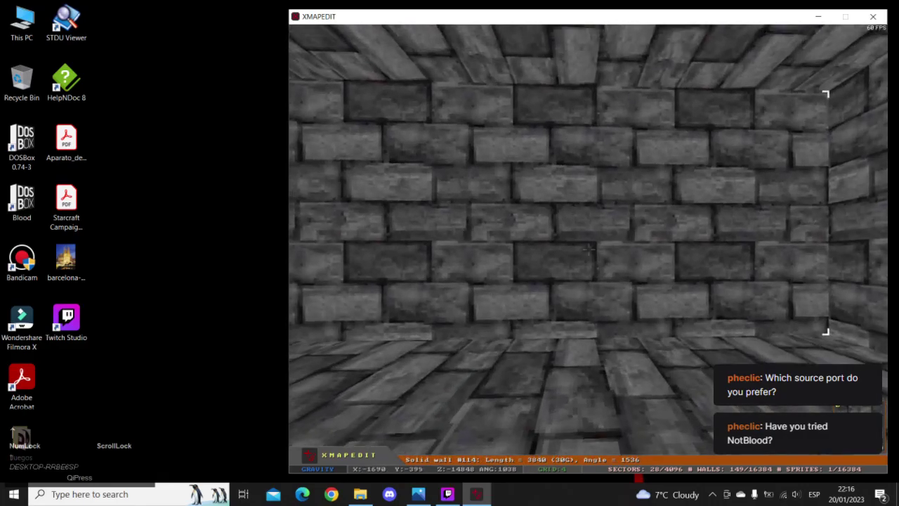
pyautogui.press('Return')
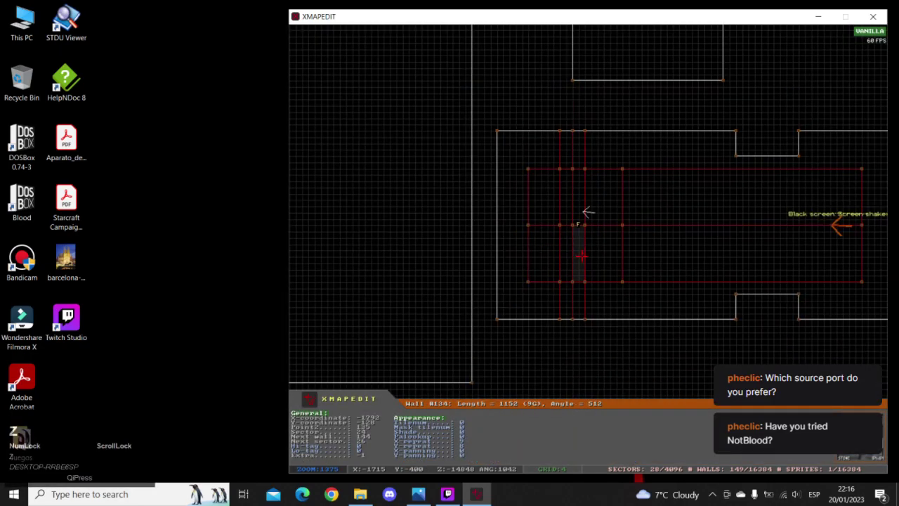
pyautogui.click(580, 257)
pyautogui.press('g')
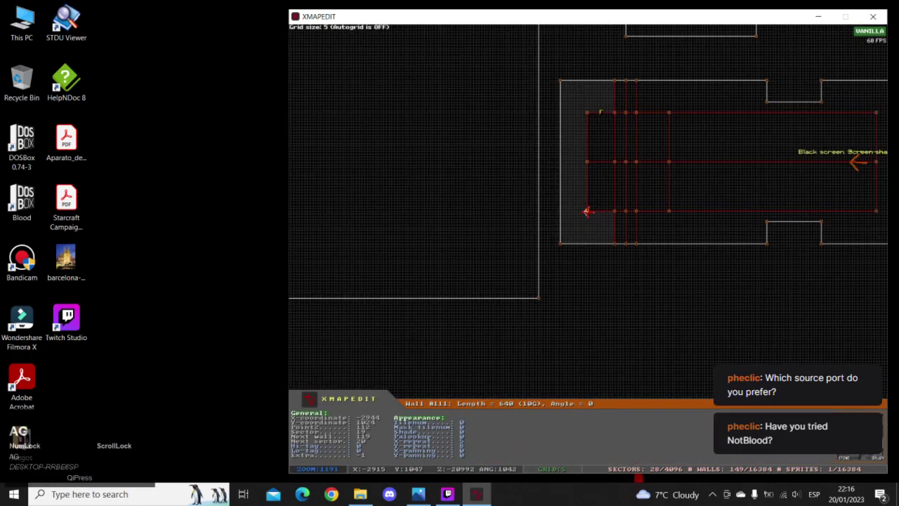
pyautogui.press('g')
pyautogui.press('g')
pyautogui.press('g')
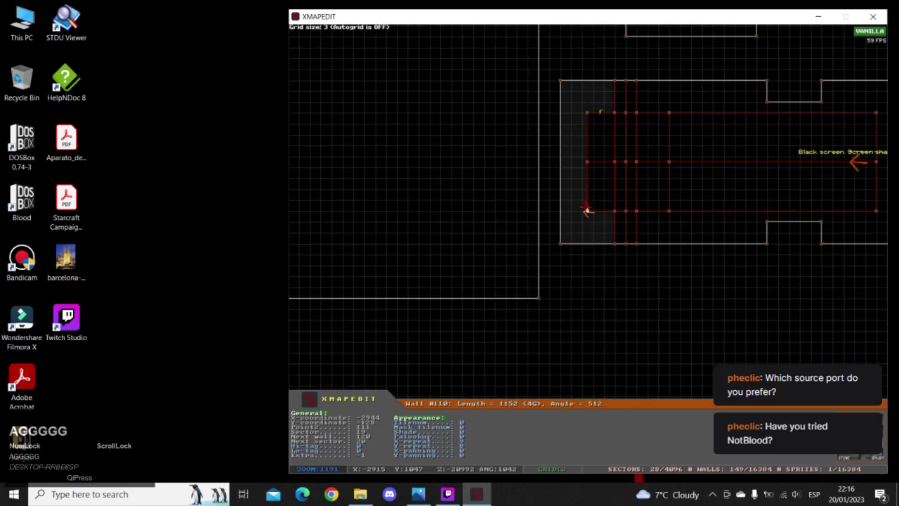
pyautogui.press('z')
pyautogui.press('a')
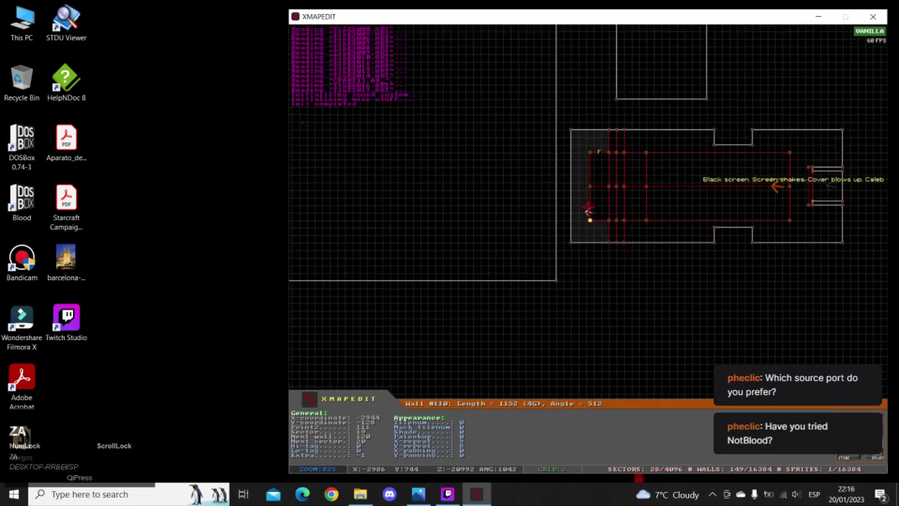
pyautogui.click(418, 494)
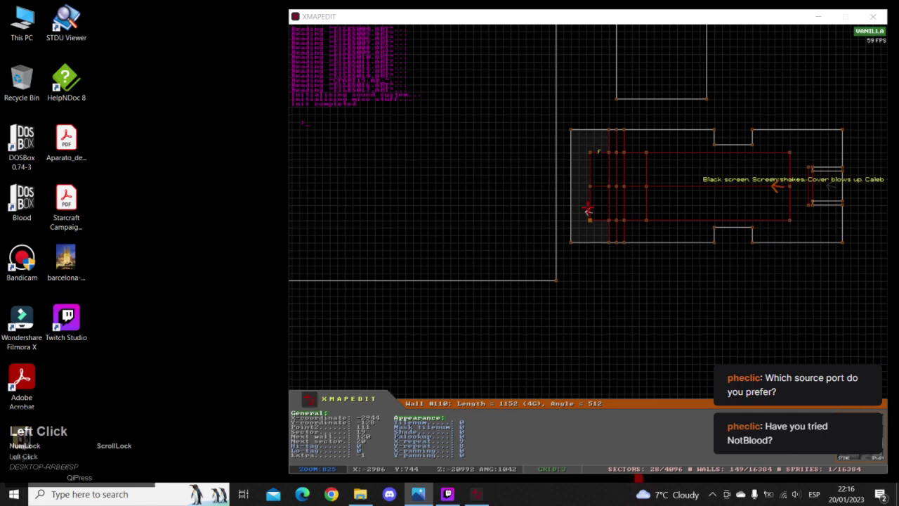
pyautogui.click(589, 211)
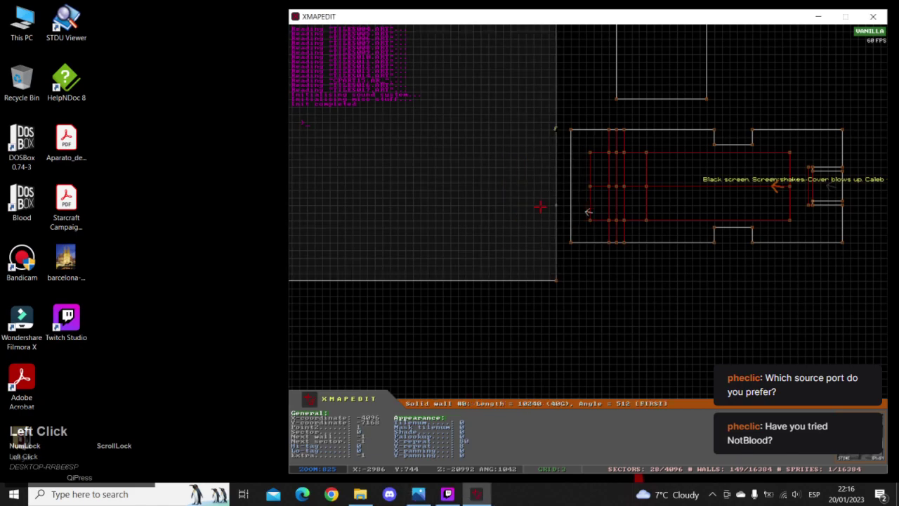
# - Insert facing vertices at y 1024 and y -1280 on the tomb room's west wall and the large sector's east wall
pyautogui.rightClick(506, 220)
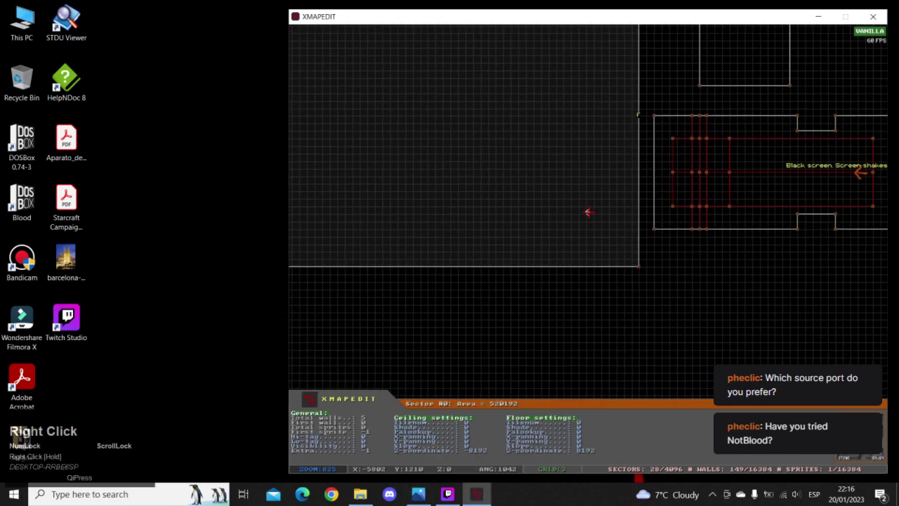
pyautogui.press('s')
pyautogui.moveTo(588, 211); pyautogui.dragTo(589, 211, button='right')
pyautogui.press('a')
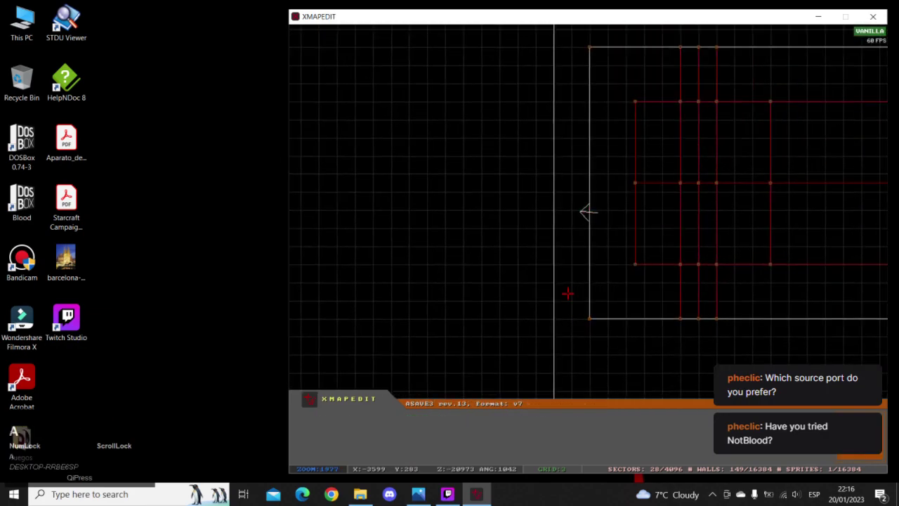
pyautogui.press('Insert')
pyautogui.press('Insert')
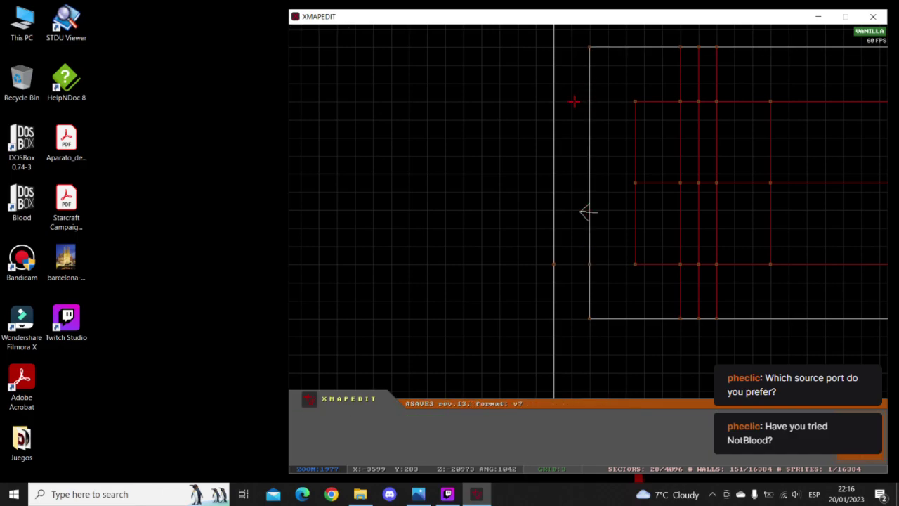
pyautogui.press('Insert')
pyautogui.press('Insert')
# - Draw a 512 by 2304 doorway sector through the four new vertices, joining the tomb room to the large sector
pyautogui.press('space')
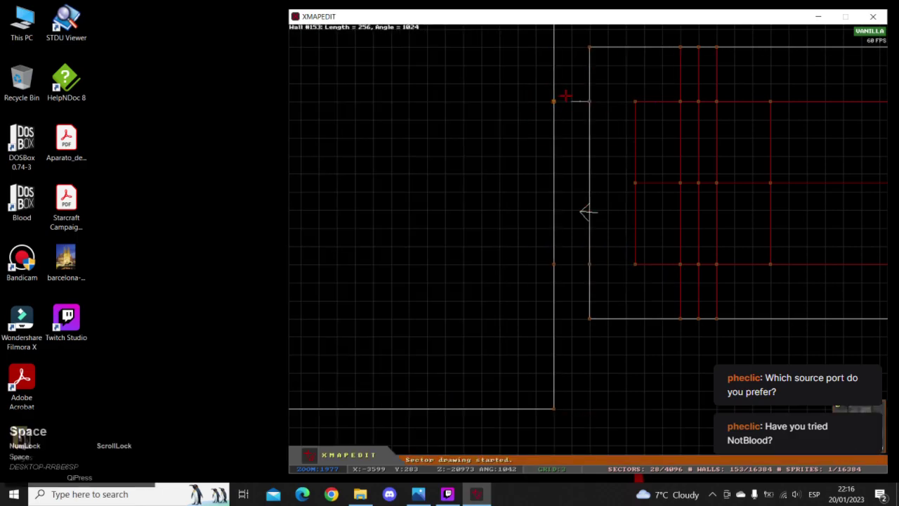
pyautogui.press('space')
pyautogui.press('space')
pyautogui.press('space')
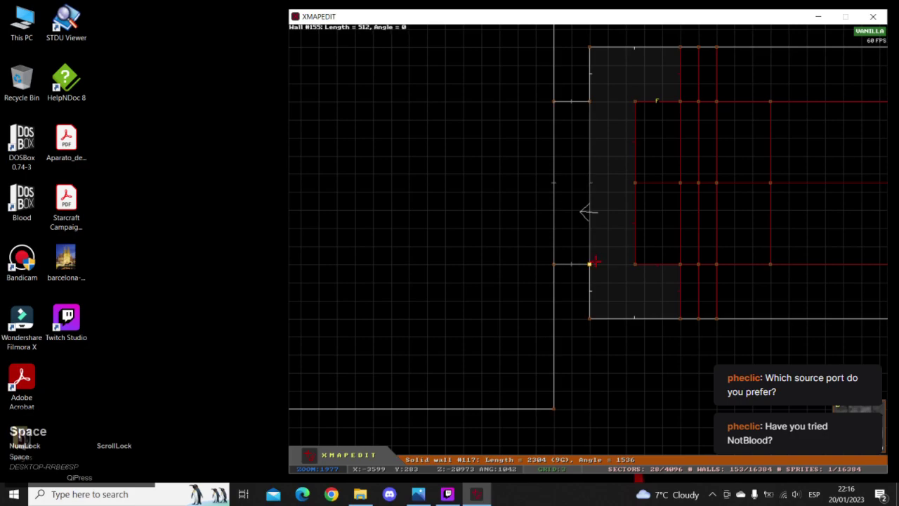
pyautogui.press('space')
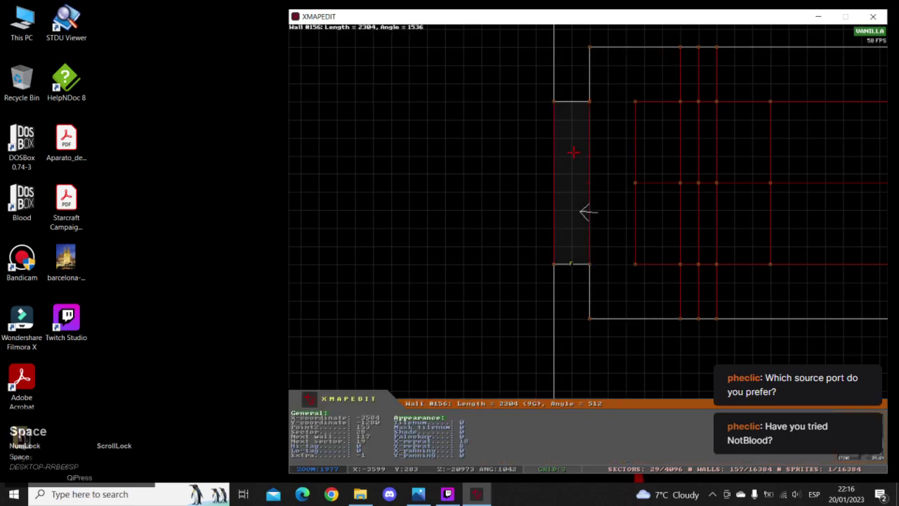
# - Split the large sector's east wall south of the doorway at y 2304 and extend a vertex 2816 units east
pyautogui.press('z')
pyautogui.press('a')
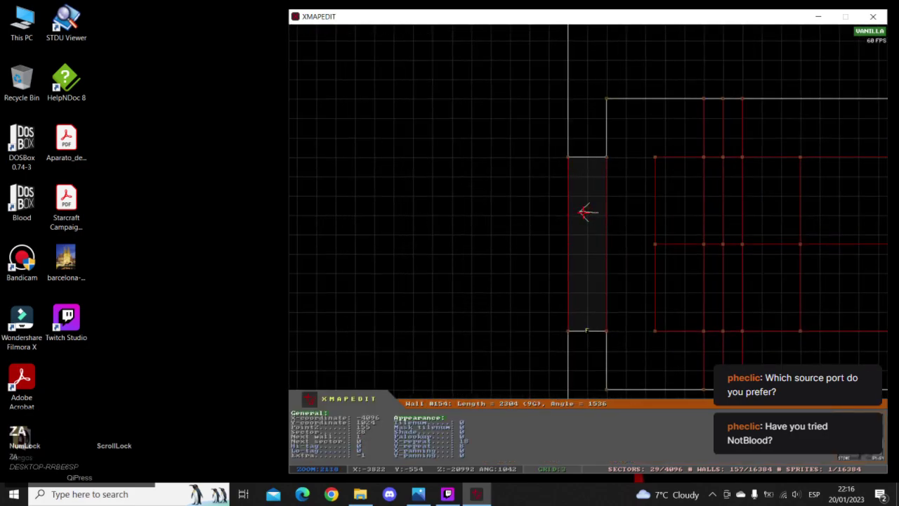
pyautogui.moveTo(551, 249); pyautogui.dragTo(588, 212, button='right')
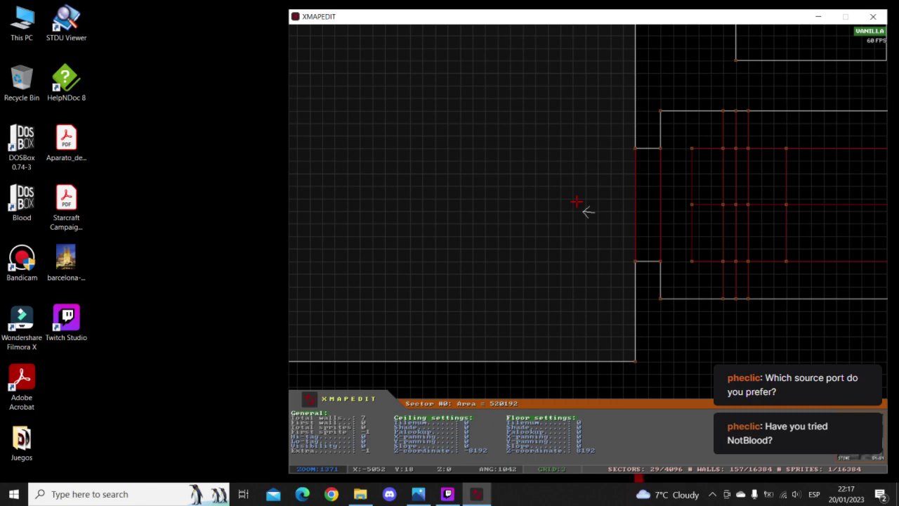
pyautogui.moveTo(588, 212); pyautogui.dragTo(588, 211, button='right')
pyautogui.press('z')
pyautogui.press('a')
pyautogui.press('Insert')
pyautogui.moveTo(521, 253); pyautogui.dragTo(644, 251)
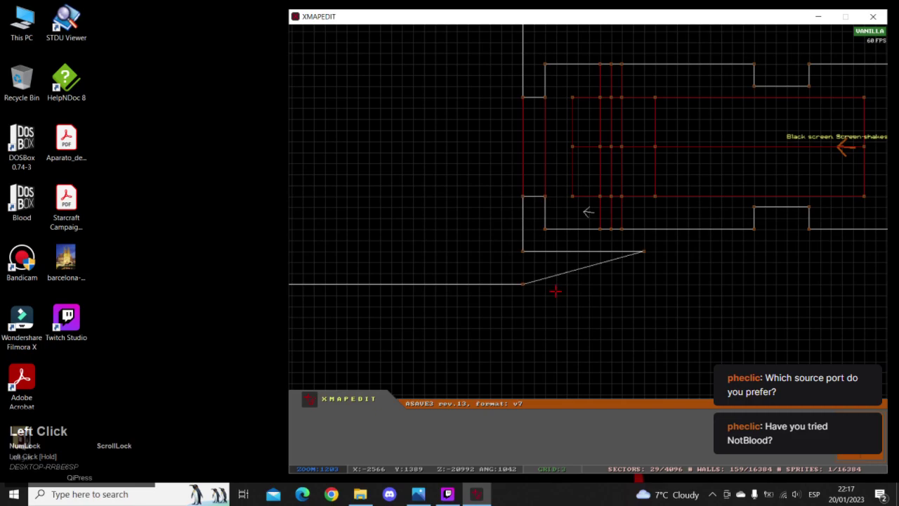
# - Move the large sector's south-east corner beneath the extended vertex and its south-west corner down to y 4352, straightening the south wall
pyautogui.press('g')
pyautogui.press('g')
pyautogui.press('g')
pyautogui.press('g')
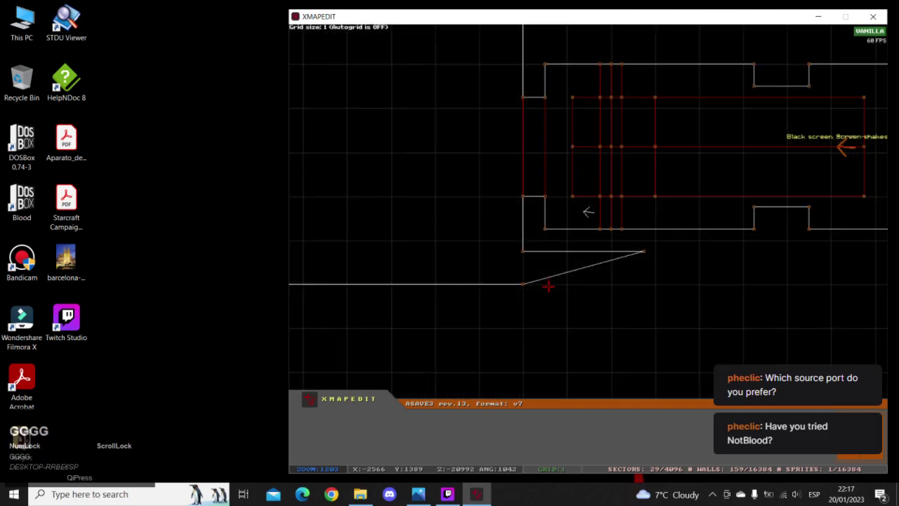
pyautogui.press('g')
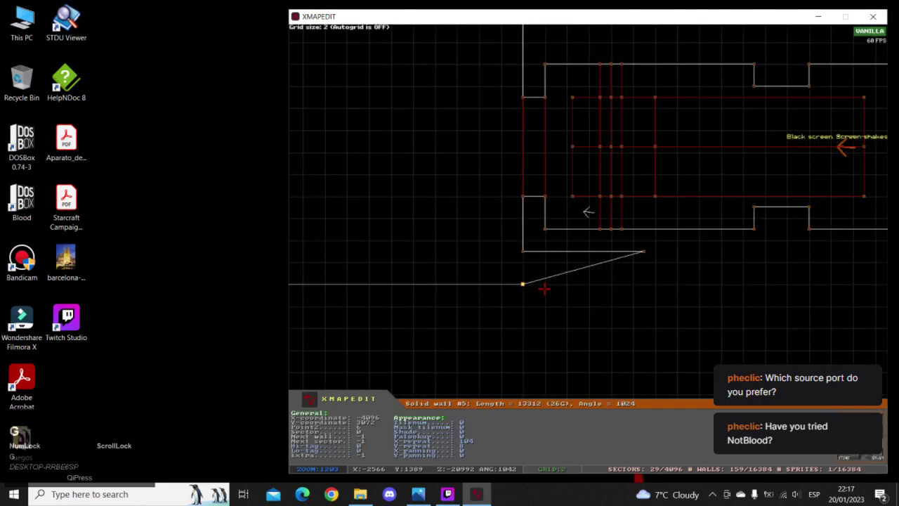
pyautogui.press('g')
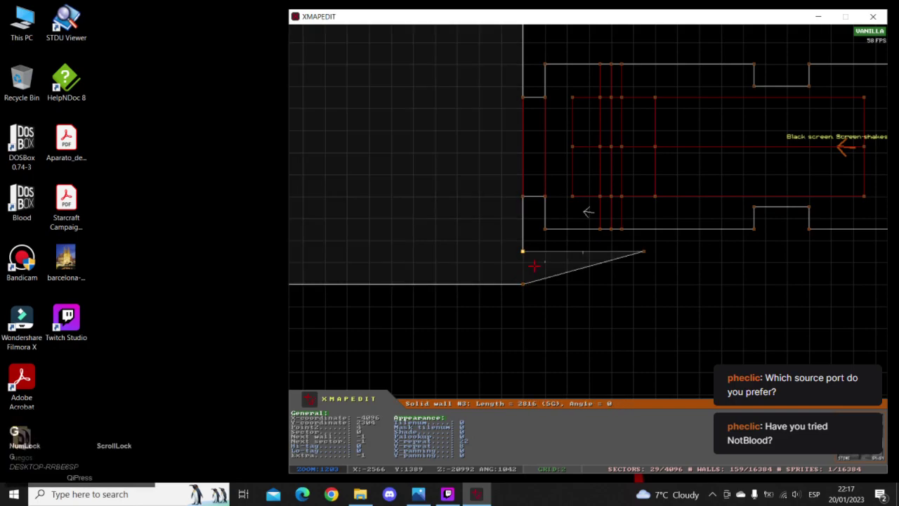
pyautogui.moveTo(524, 285); pyautogui.dragTo(644, 338)
pyautogui.scroll(-4, 644, 337)
pyautogui.moveTo(645, 338); pyautogui.dragTo(589, 211, button='right')
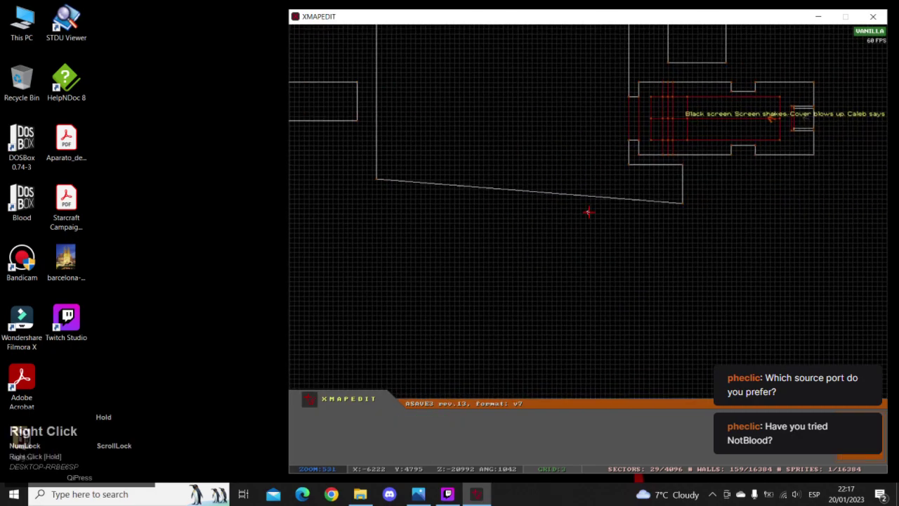
pyautogui.moveTo(377, 180); pyautogui.dragTo(376, 204)
# - Split the large sector's west wall and shift its northern part east, forming a right-angled step in the outline
pyautogui.moveTo(588, 212); pyautogui.dragTo(589, 212, button='right')
pyautogui.scroll(3, 589, 211)
pyautogui.scroll(-2, 589, 212)
pyautogui.press('a')
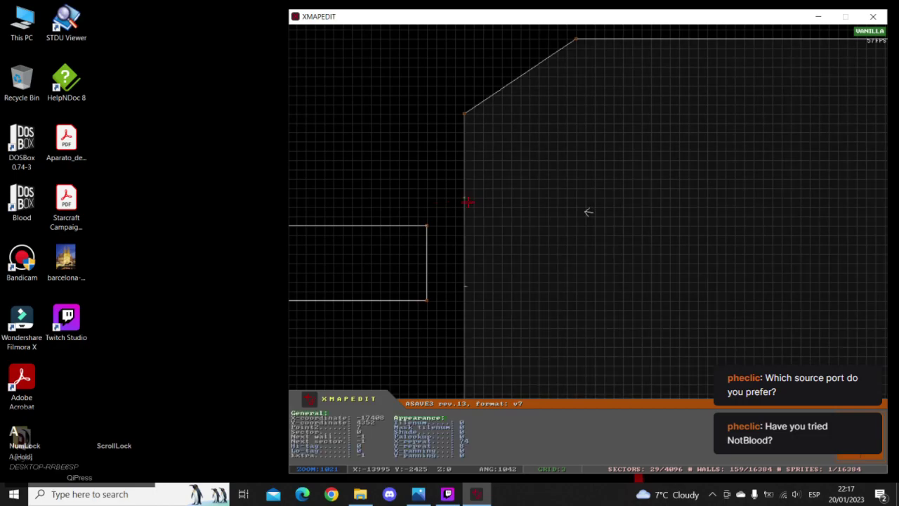
pyautogui.press('Insert')
pyautogui.moveTo(464, 206); pyautogui.dragTo(661, 206)
pyautogui.moveTo(662, 206); pyautogui.dragTo(540, 211, button='right')
pyautogui.keyDown('shift'); pyautogui.moveTo(307, 183); pyautogui.dragTo(477, 288); pyautogui.keyUp('shift')
pyautogui.moveTo(316, 266); pyautogui.dragTo(512, 265)
pyautogui.moveTo(511, 264); pyautogui.dragTo(588, 212, button='right')
# - Adjust the vertices at the large sector's north-west corner so the chamfered wall runs at 45 degrees
pyautogui.press('z')
pyautogui.press('a')
pyautogui.click(484, 98)
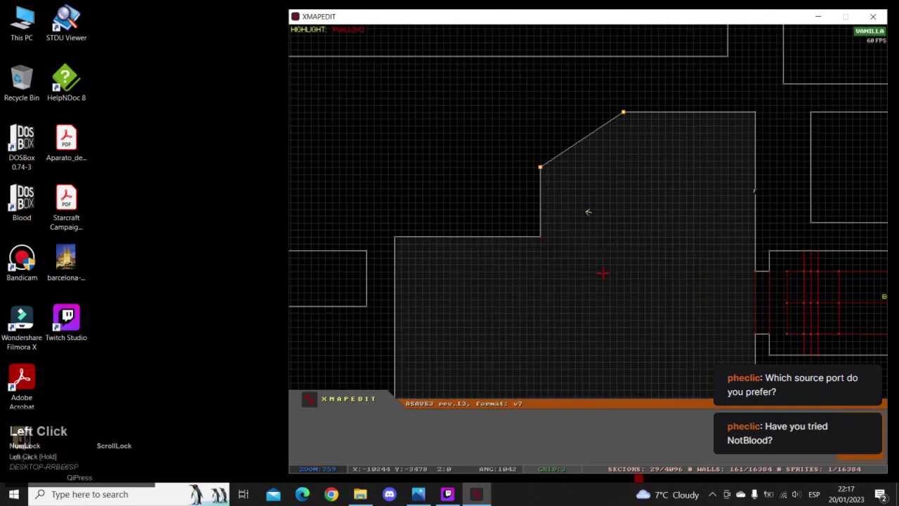
pyautogui.keyDown('shift'); pyautogui.moveTo(636, 92); pyautogui.dragTo(506, 237); pyautogui.keyUp('shift')
pyautogui.moveTo(505, 161); pyautogui.dragTo(527, 173)
pyautogui.moveTo(483, 218)
pyautogui.keyDown('shift'); pyautogui.mouseDown()
pyautogui.moveTo(522, 245)
pyautogui.moveTo(514, 237)
pyautogui.moveTo(526, 237)
pyautogui.mouseUp(); pyautogui.keyUp('shift')
pyautogui.moveTo(526, 237); pyautogui.dragTo(589, 212, button='right')
pyautogui.press('z')
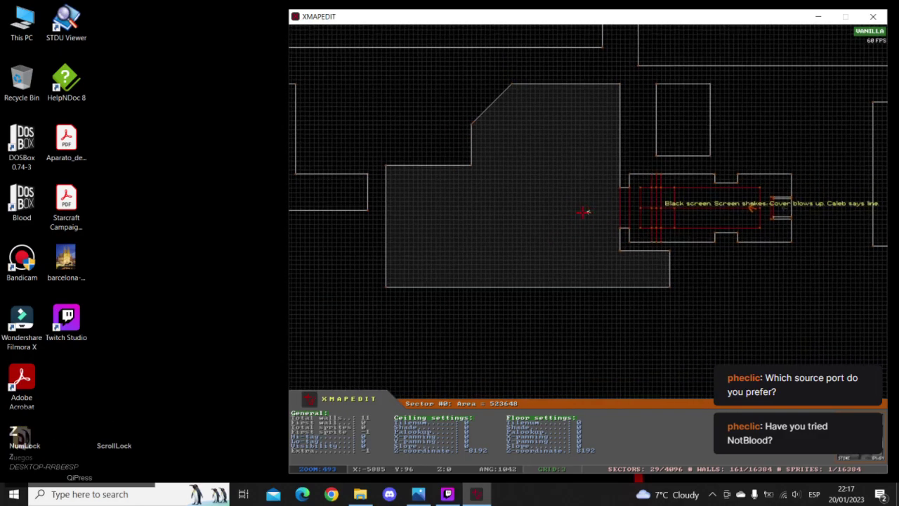
# - In the 3D view outside the doorway, raise the large sector's ceiling to -32768
pyautogui.press('KP_Enter')
pyautogui.press('Up')
pyautogui.press('Right')
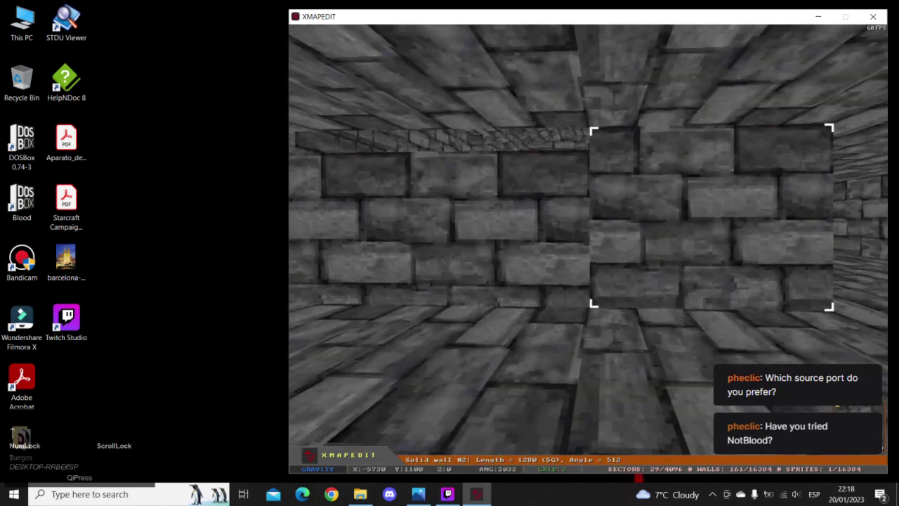
pyautogui.press('pageup')
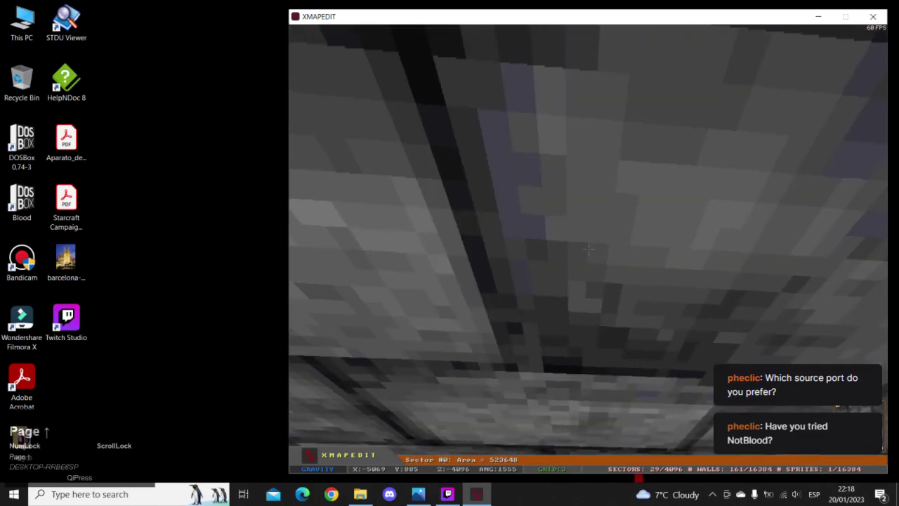
pyautogui.hotkey('ctrl', 'pageup')
pyautogui.hotkey('alt', 'pageup')
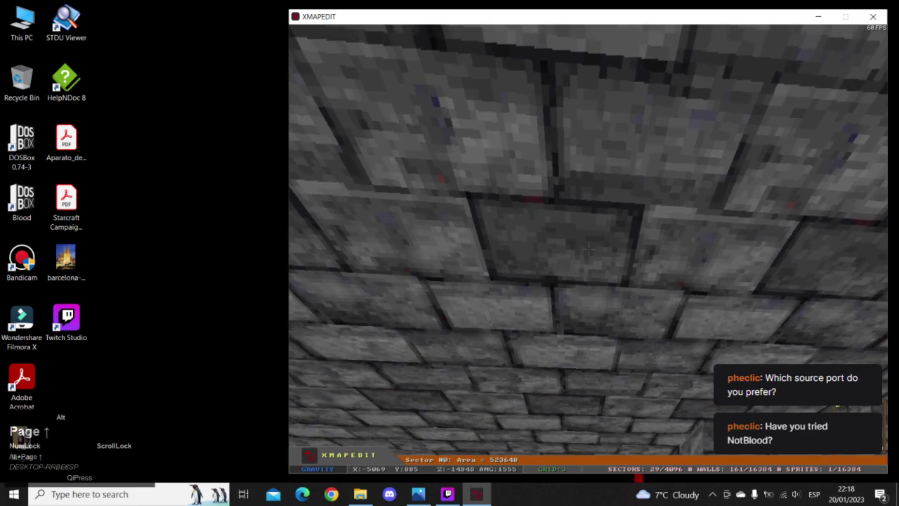
pyautogui.press('Return')
pyautogui.press('Up')
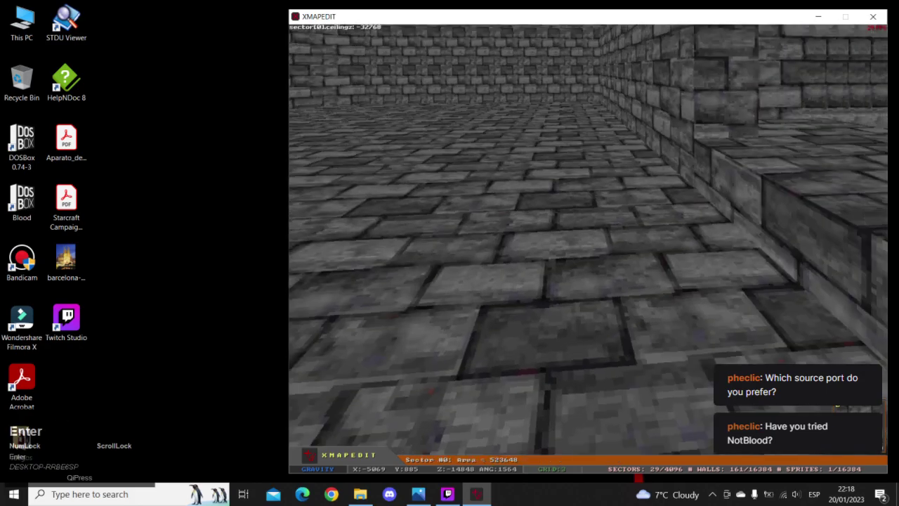
pyautogui.press('Up')
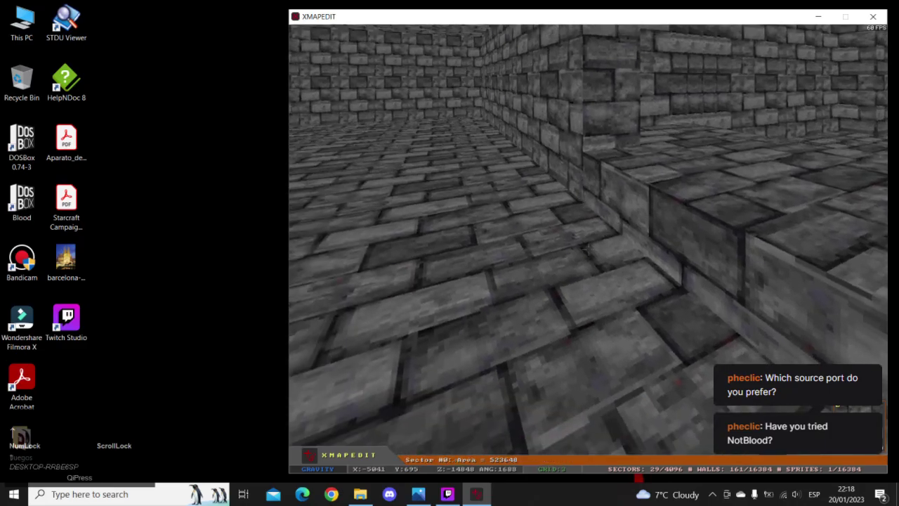
# - Raise the large sector's ceiling to -45056 to match the tomb room's raised ceiling, and inspect the doorway from both sides
pyautogui.press('pageup')
pyautogui.press('pageup')
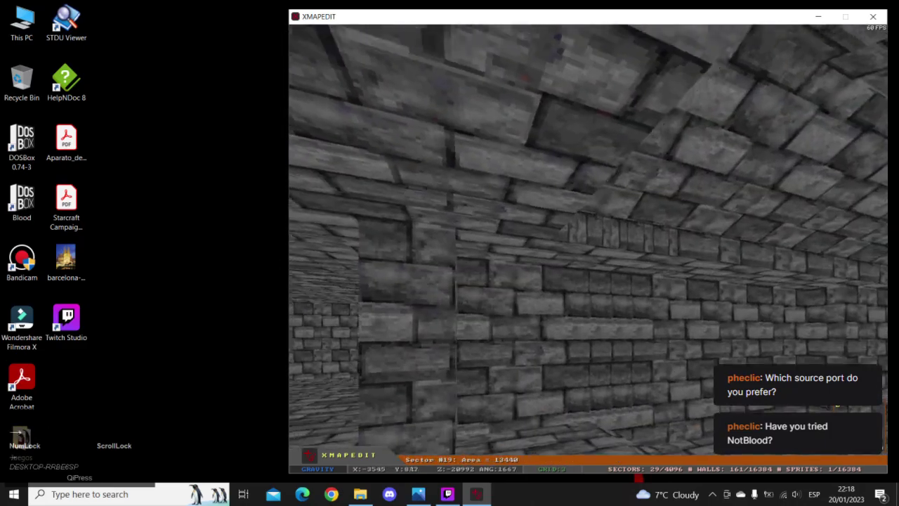
pyautogui.press('pagedown')
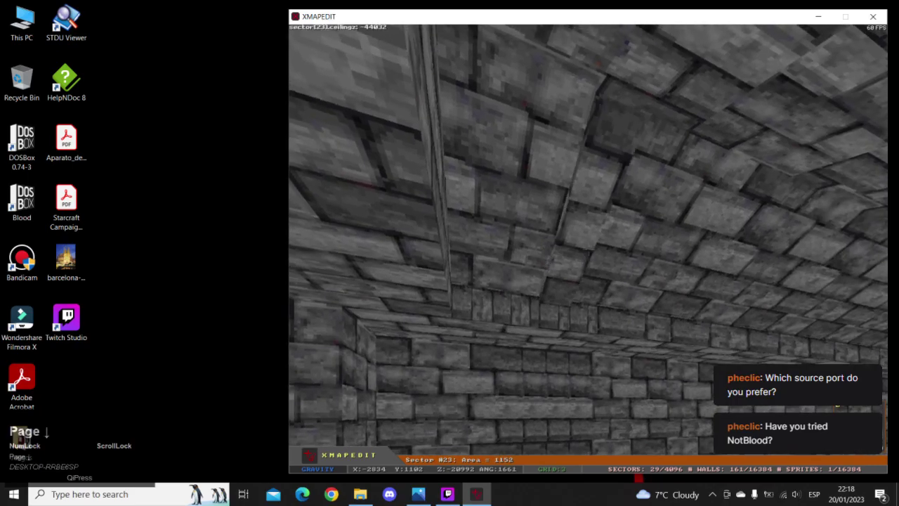
pyautogui.press('pageup')
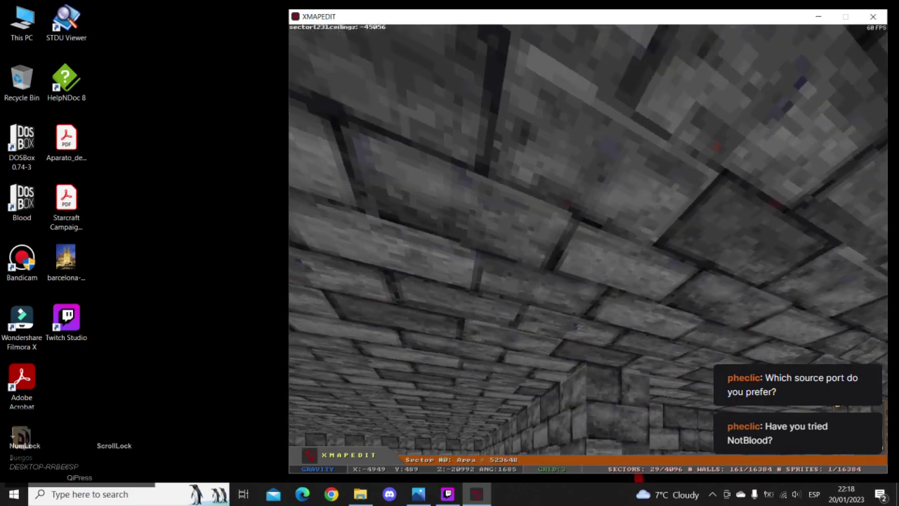
pyautogui.press('pageup')
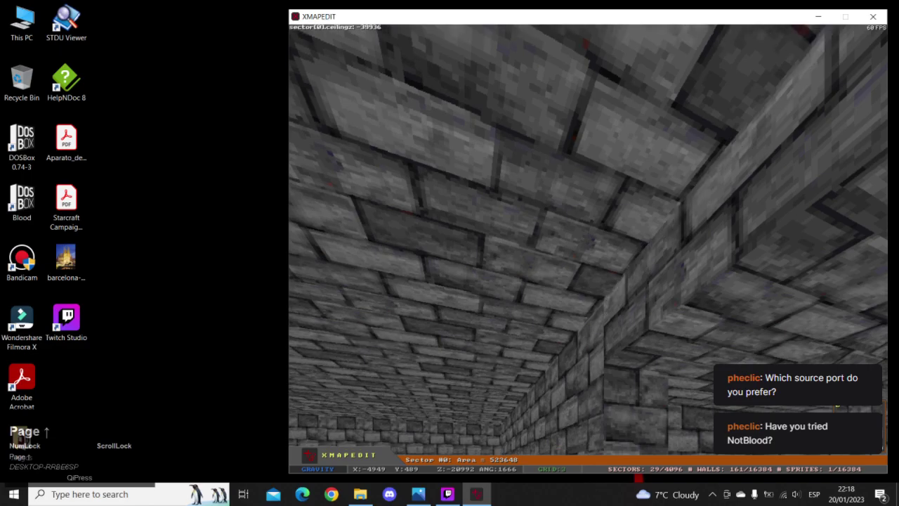
pyautogui.press('a')
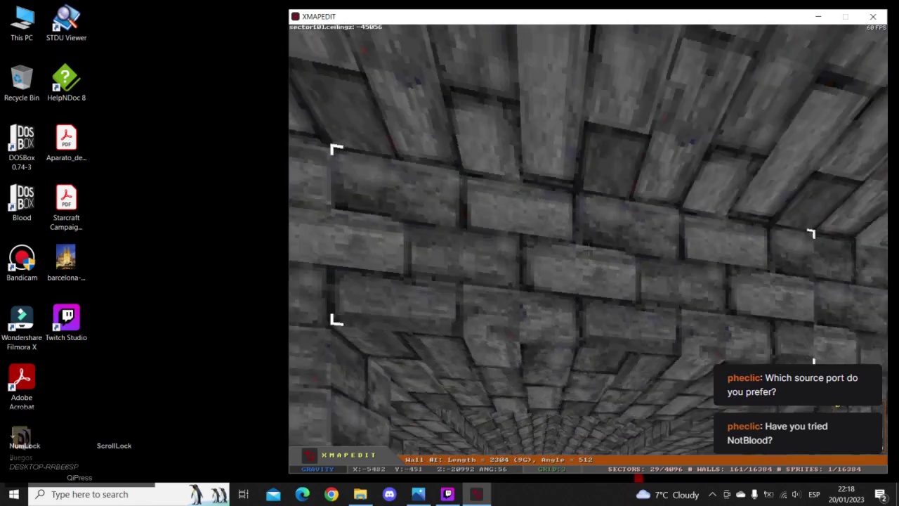
pyautogui.press('Up')
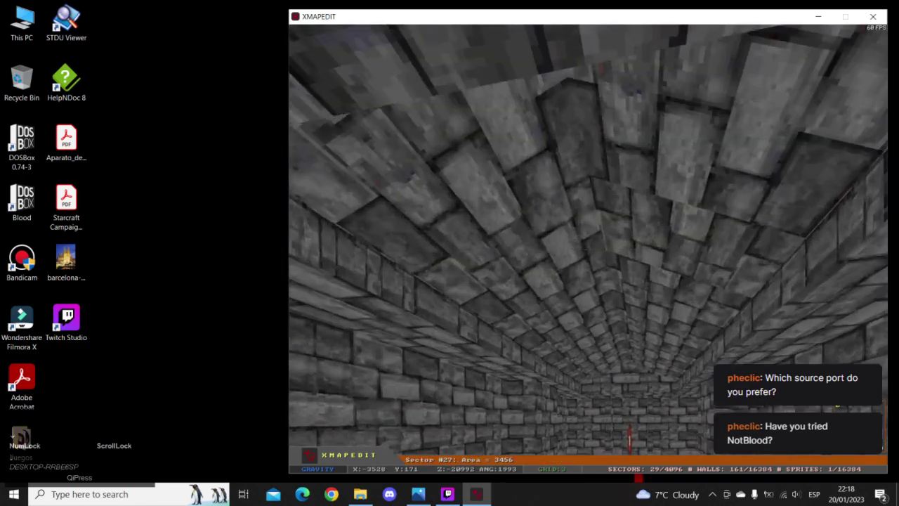
pyautogui.press('Down')
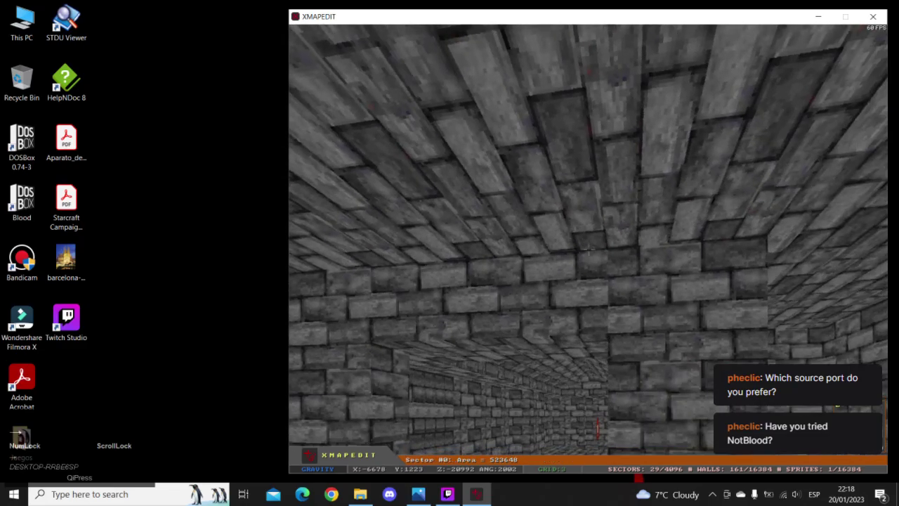
# - Raise the large sector's ceiling to -49152 from beside the tomb room doorway
pyautogui.press('Up')
pyautogui.press('Right')
pyautogui.press('pageup')
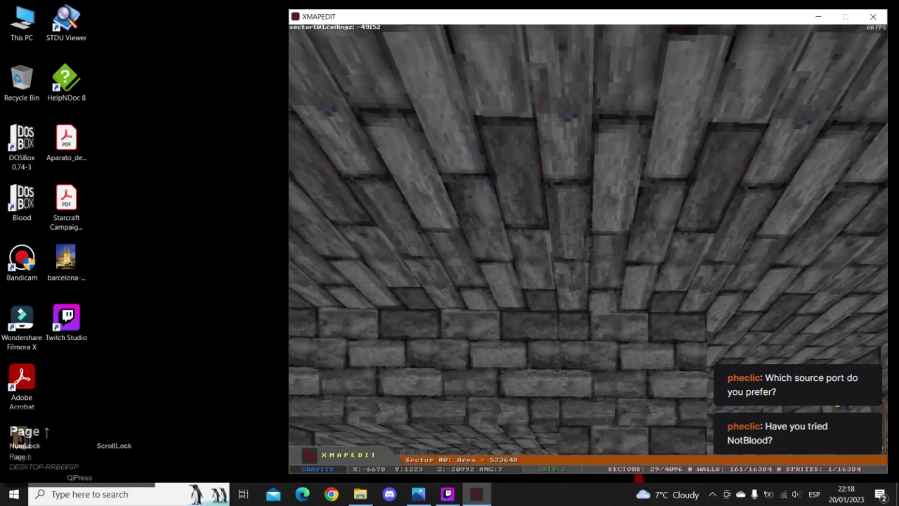
# - Examine the large area's raised ceiling, its south-east recess and the doorway into the tomb room in 3D
pyautogui.press('Right')
pyautogui.press('Down')
pyautogui.press('Left')
pyautogui.press('Up')
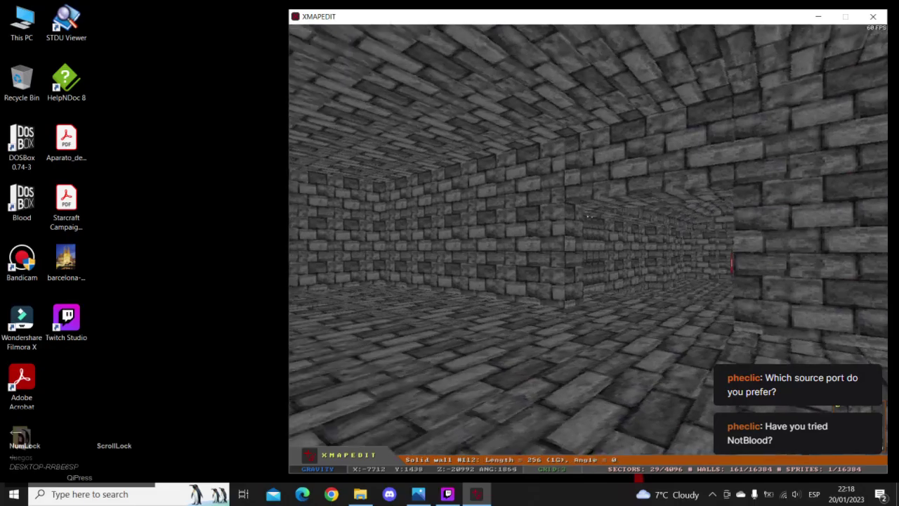
pyautogui.press('Right')
pyautogui.press('Up')
pyautogui.press('Right')
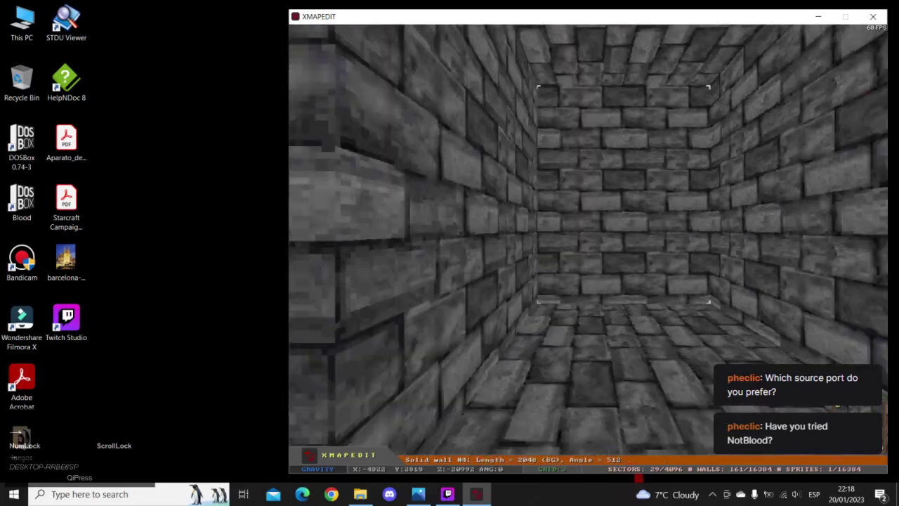
pyautogui.press('Up')
pyautogui.press('Left')
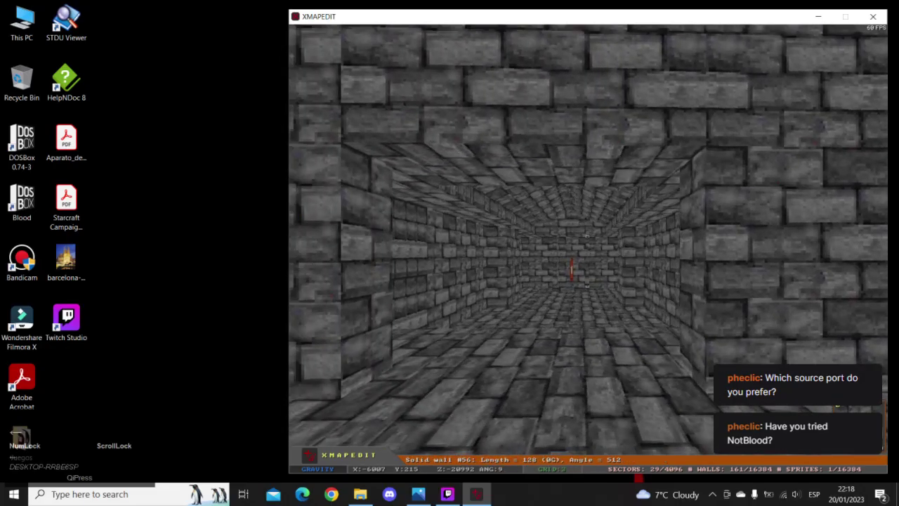
# - Walk through the tomb room in 3D and examine its side pillars and the north wall near the player start
pyautogui.press('Up')
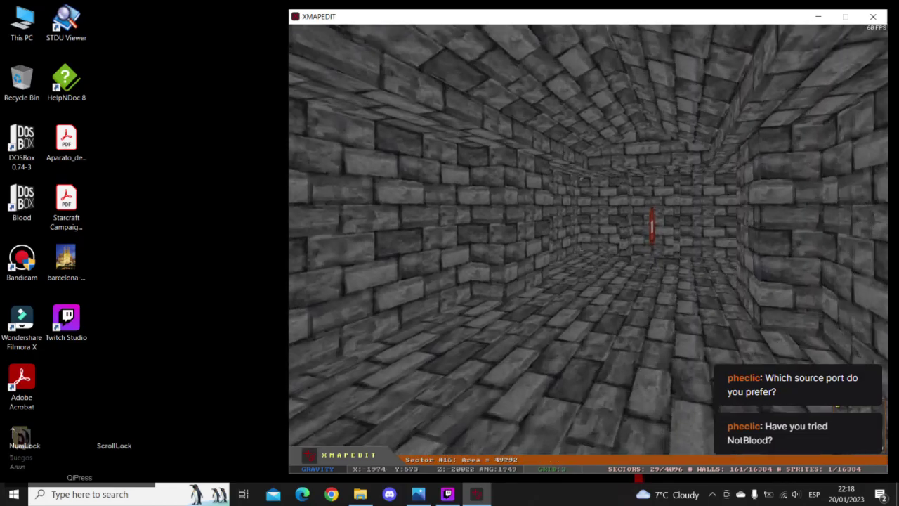
pyautogui.press('Left')
pyautogui.press('Up')
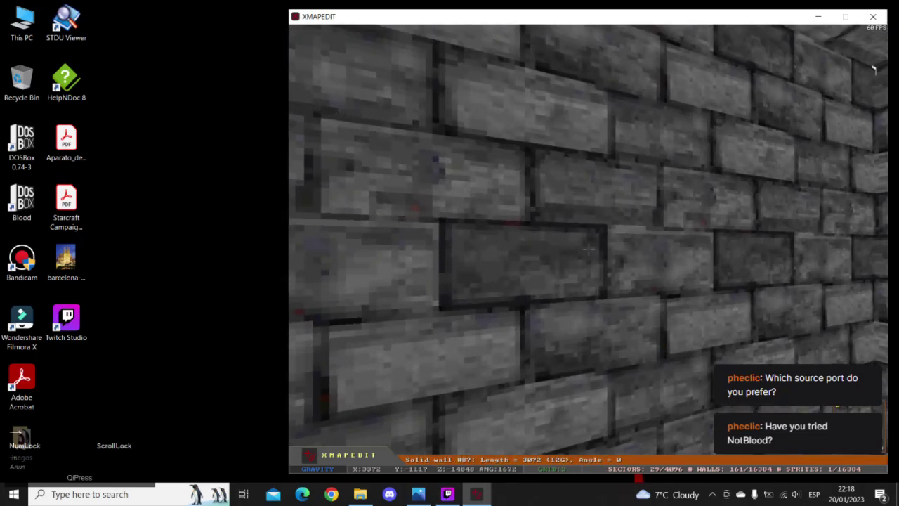
pyautogui.click(588, 249)
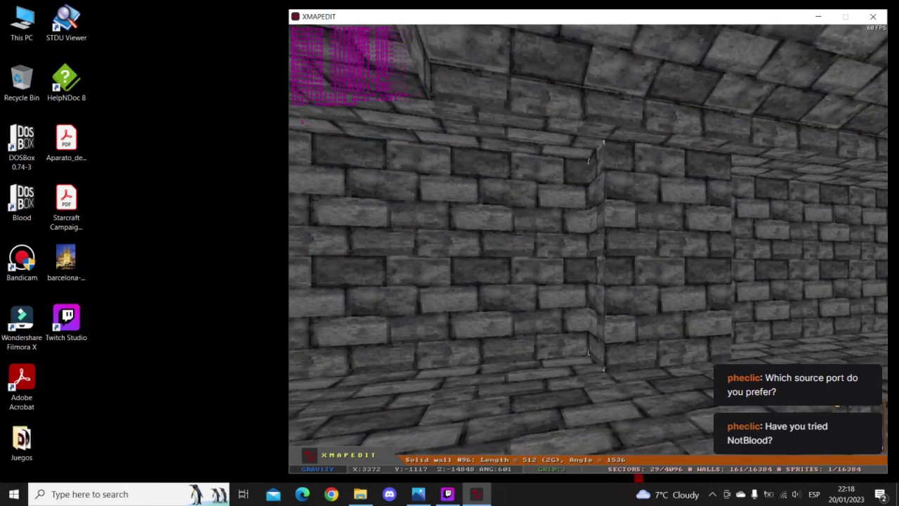
pyautogui.press('Right')
pyautogui.press('Up')
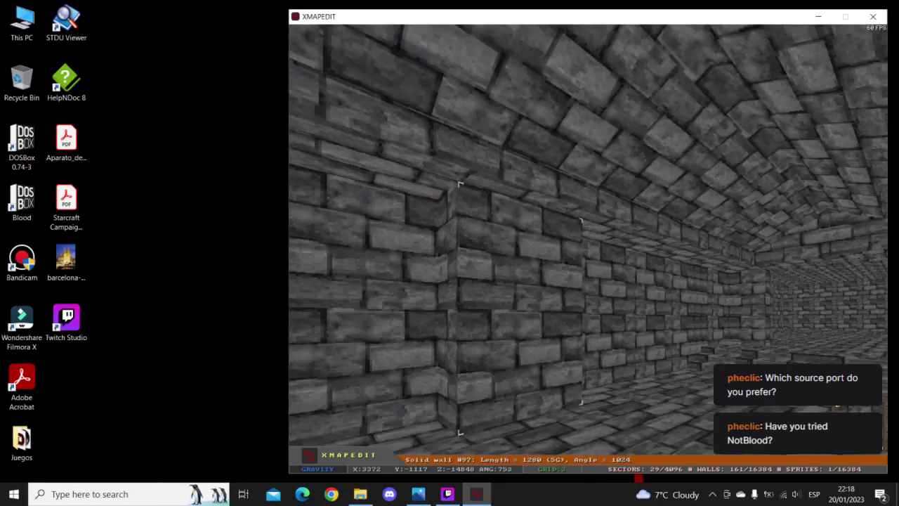
pyautogui.press('Right')
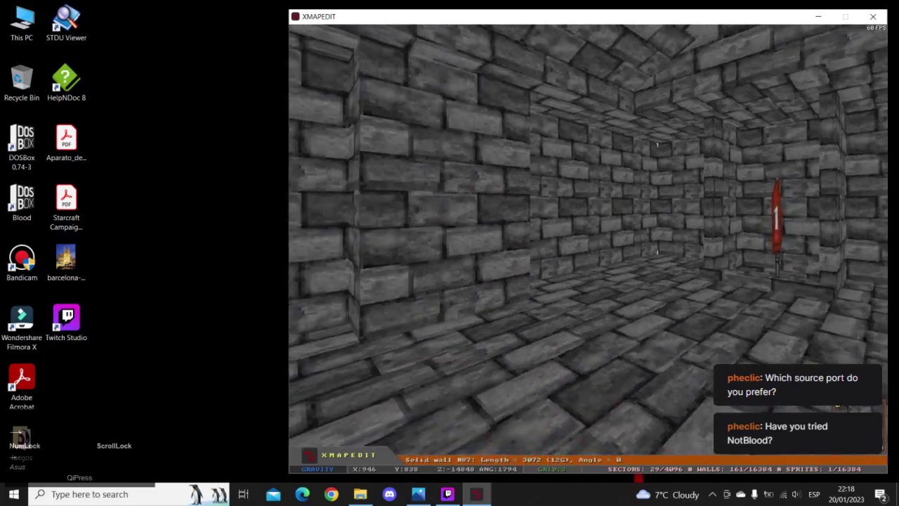
pyautogui.press('Up')
pyautogui.press('Left')
pyautogui.press('Right')
pyautogui.press('Up')
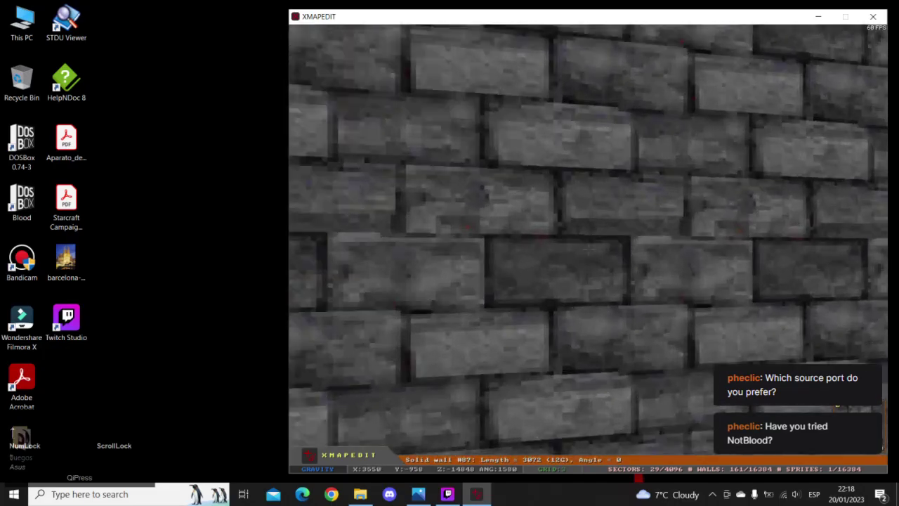
# - Add a shallow alcove sector 1024 wide and one grid cell deep outside the tomb room's north wall, near its east end
pyautogui.press('KP_Enter')
pyautogui.scroll(5, 589, 211)
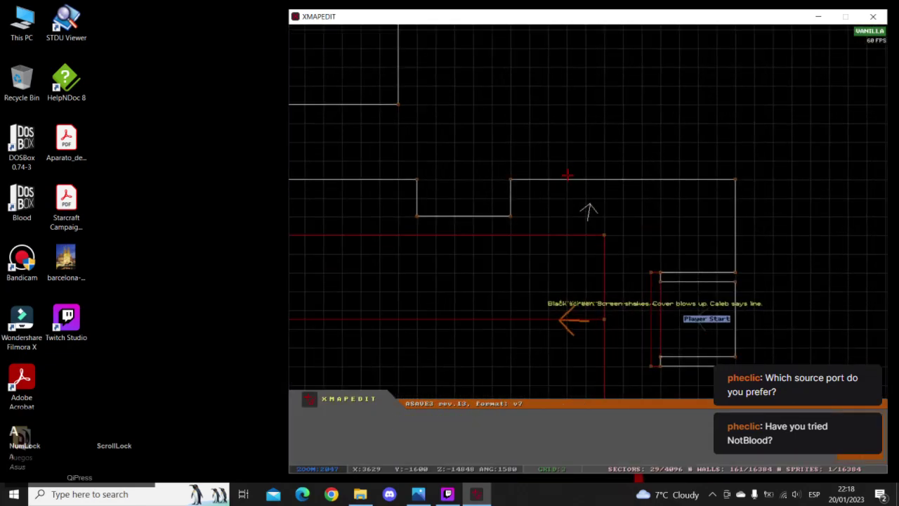
pyautogui.press('Insert')
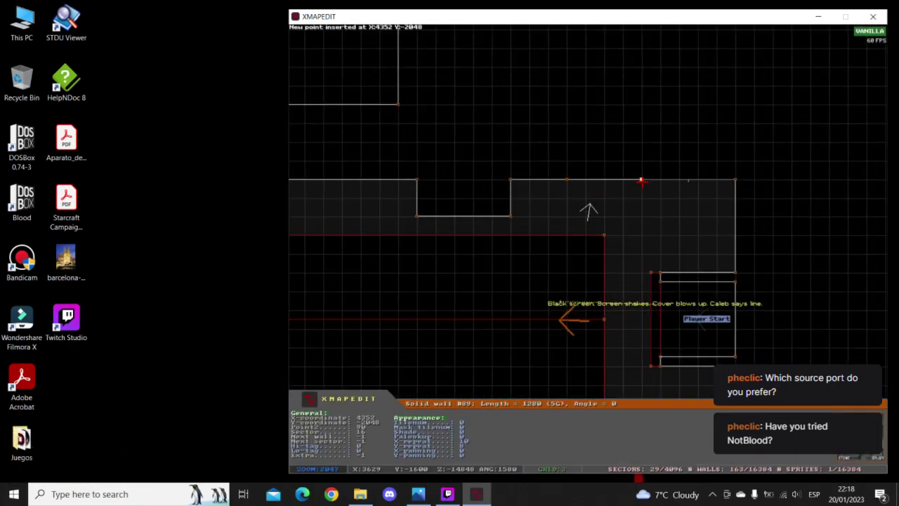
pyautogui.press('space')
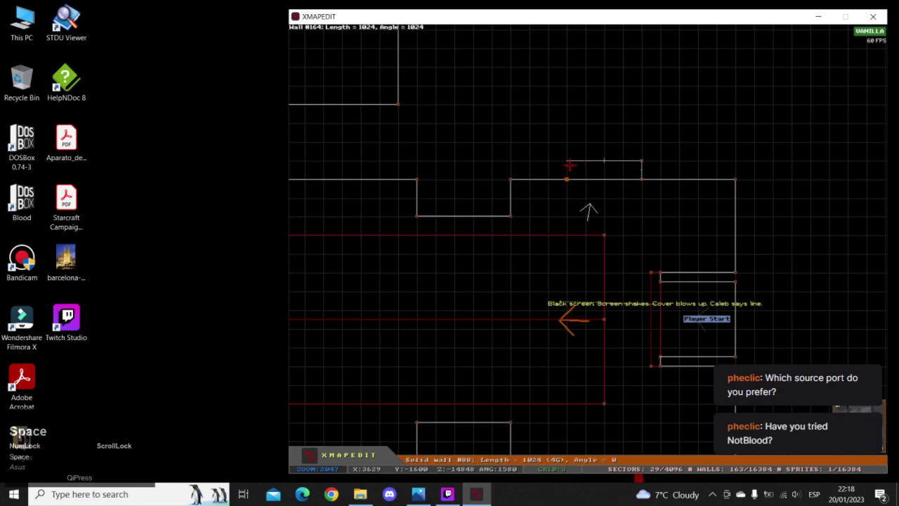
pyautogui.press('space')
pyautogui.rightClick(605, 194)
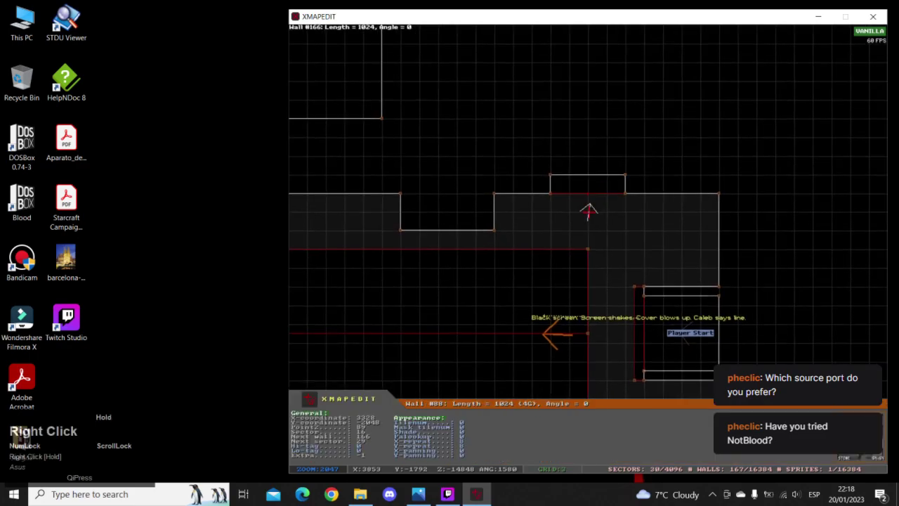
# - Move the large sector's north wall and chamfered corner south, keeping the chamfer at 45 degrees
pyautogui.press('z')
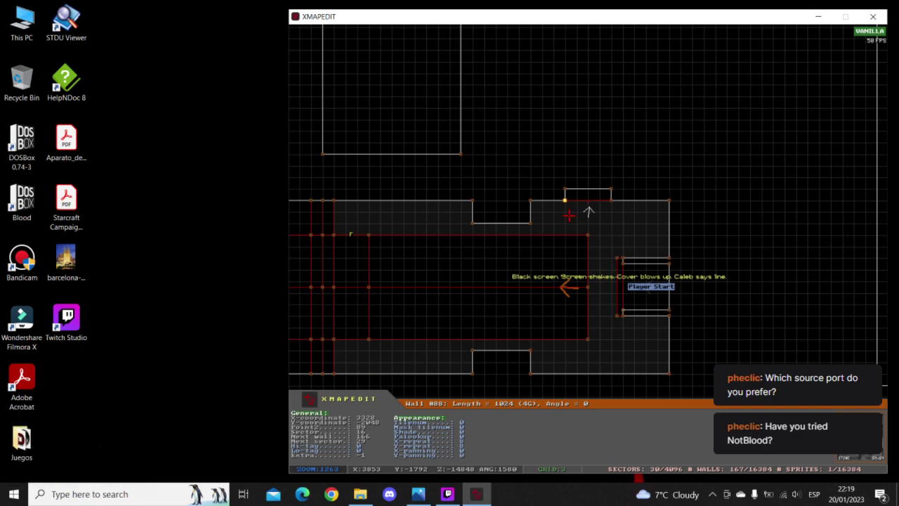
pyautogui.moveTo(589, 210); pyautogui.dragTo(589, 211, button='right')
pyautogui.press('z')
pyautogui.press('a')
pyautogui.keyDown('shift'); pyautogui.moveTo(357, 61); pyautogui.dragTo(722, 212); pyautogui.keyUp('shift')
pyautogui.moveTo(678, 93); pyautogui.dragTo(682, 138)
pyautogui.rightClick(640, 211)
pyautogui.moveTo(640, 210); pyautogui.dragTo(589, 211, button='right')
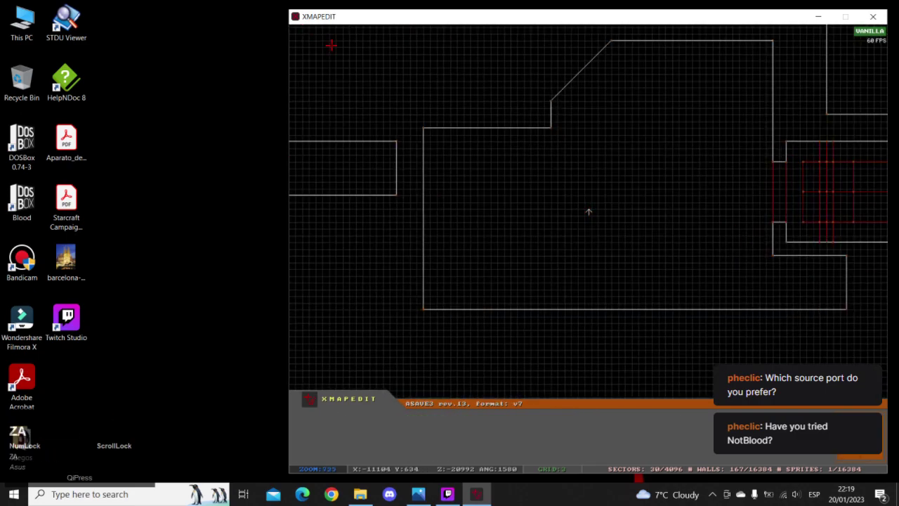
# - Move the large sector's west wall east and its south-east recess's end wall to X -2048, making the south wall 14080 long
pyautogui.keyDown('shift'); pyautogui.moveTo(398, 85); pyautogui.dragTo(504, 390); pyautogui.keyUp('shift')
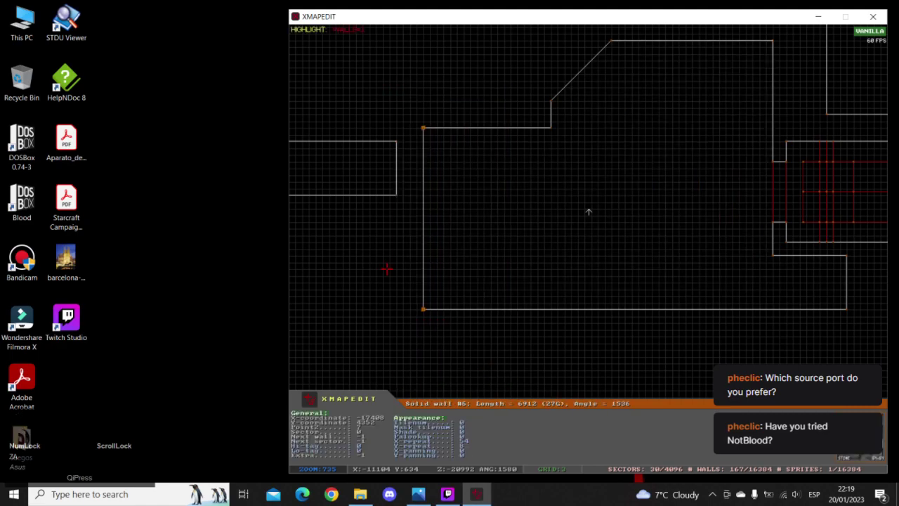
pyautogui.moveTo(423, 309); pyautogui.dragTo(457, 307)
pyautogui.moveTo(458, 306); pyautogui.dragTo(589, 211, button='right')
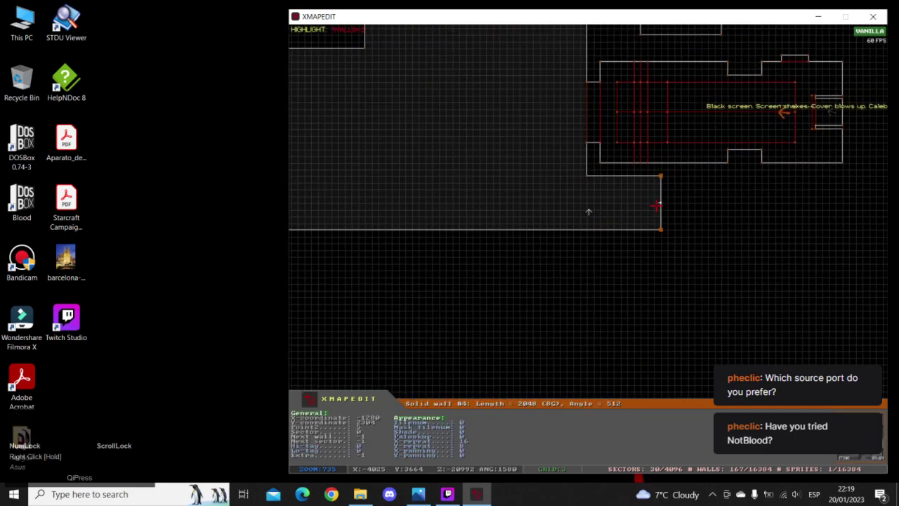
pyautogui.moveTo(660, 225); pyautogui.dragTo(640, 227)
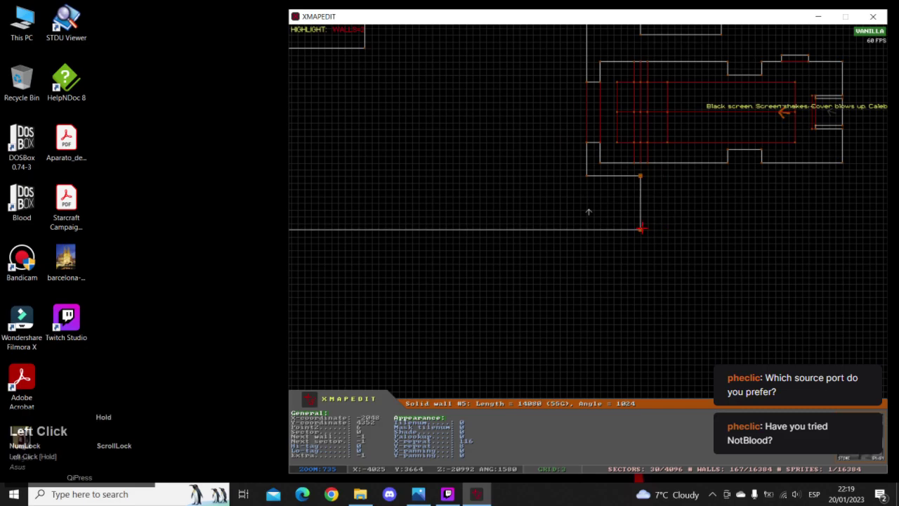
pyautogui.moveTo(589, 211); pyautogui.dragTo(588, 212, button='right')
pyautogui.press('z')
pyautogui.press('a')
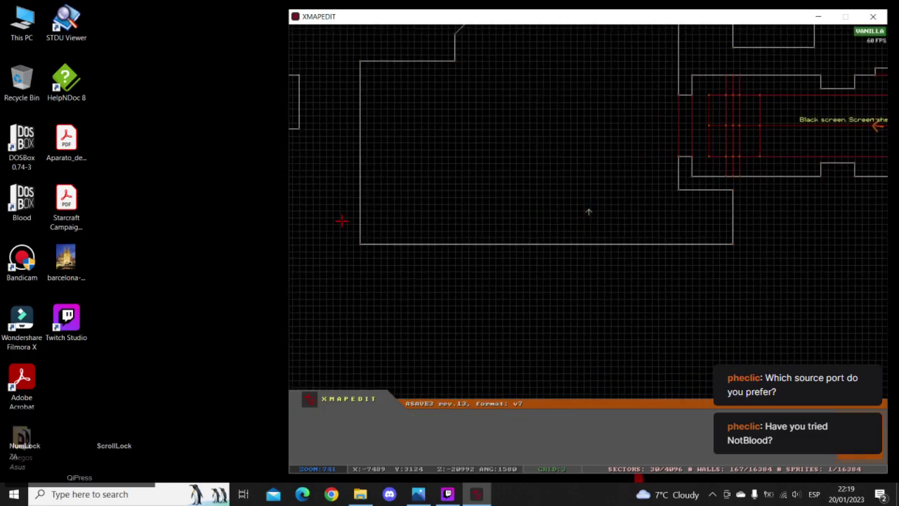
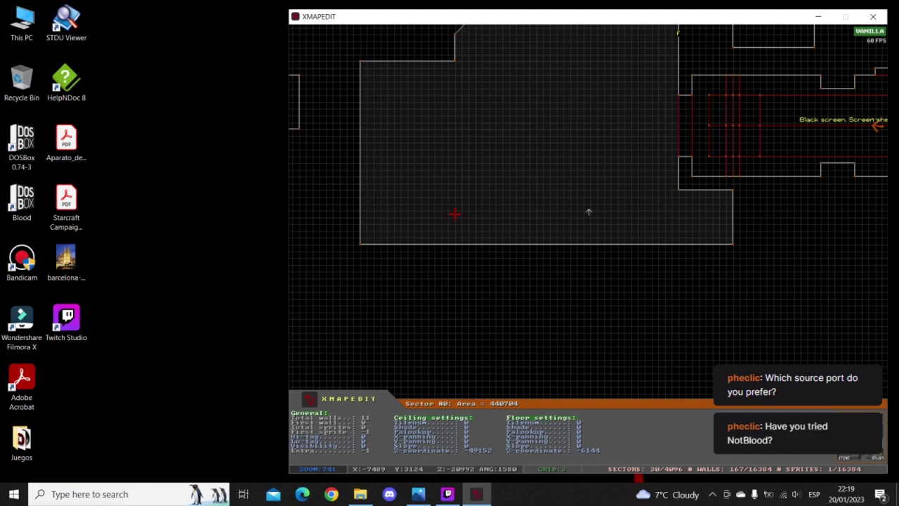
# - Inspect the resized large area in 3D, checking the south-east recess, north end and distance to the west wall
pyautogui.moveTo(589, 211); pyautogui.dragTo(587, 212, button='right')
pyautogui.press('KP_Enter')
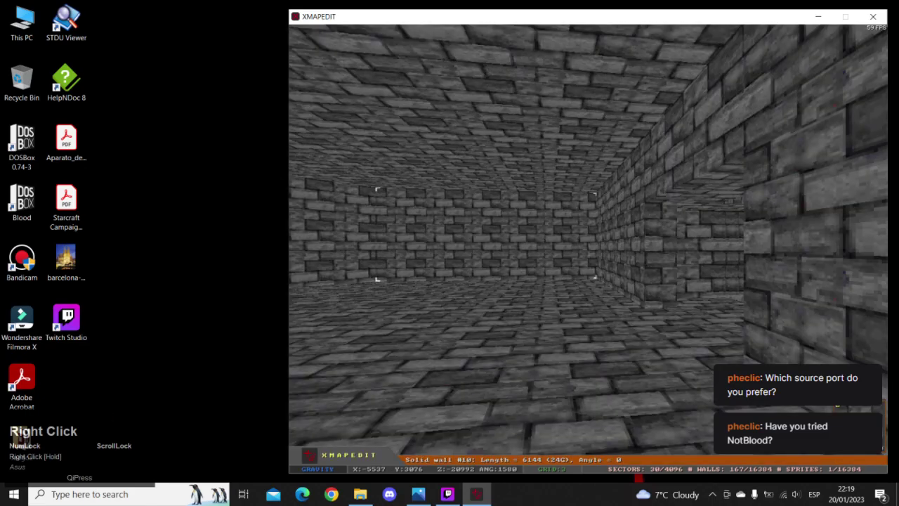
pyautogui.press('Up')
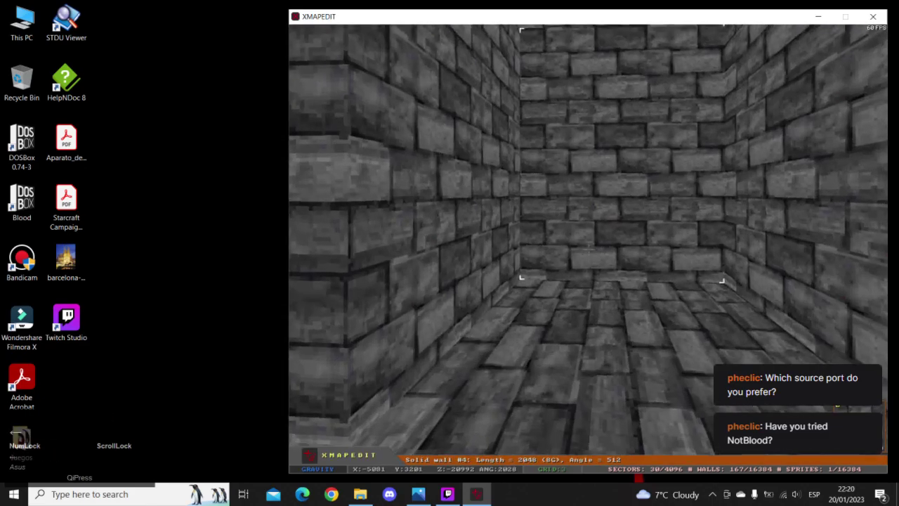
pyautogui.press('Down')
pyautogui.press('Right')
pyautogui.press('Down')
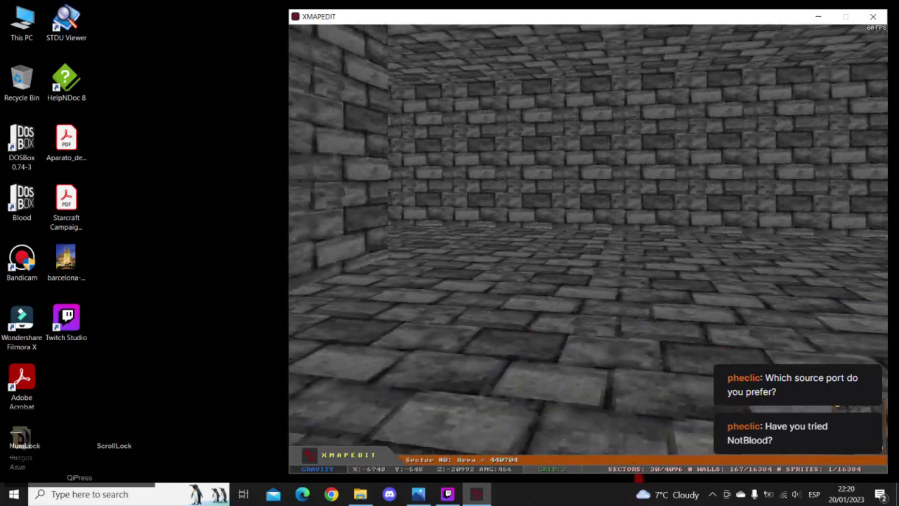
pyautogui.press('Right')
pyautogui.press('Up')
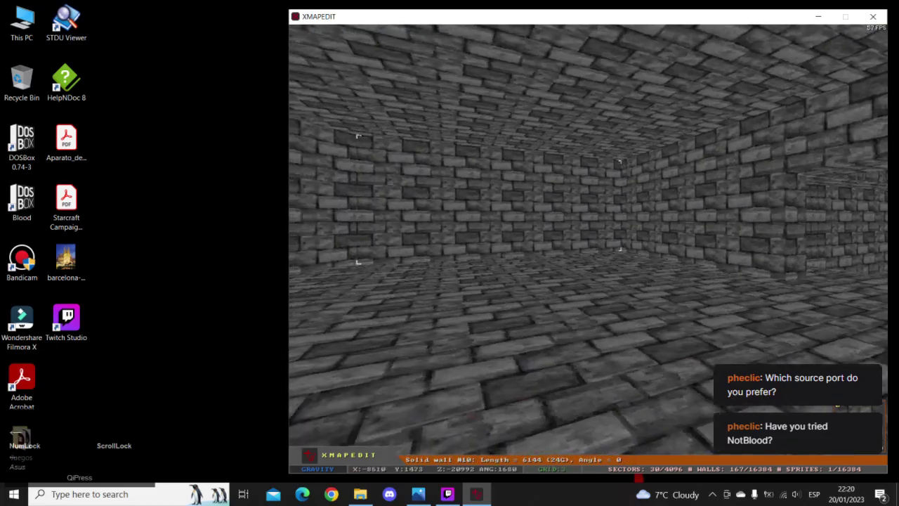
pyautogui.press('Down')
pyautogui.press('Left')
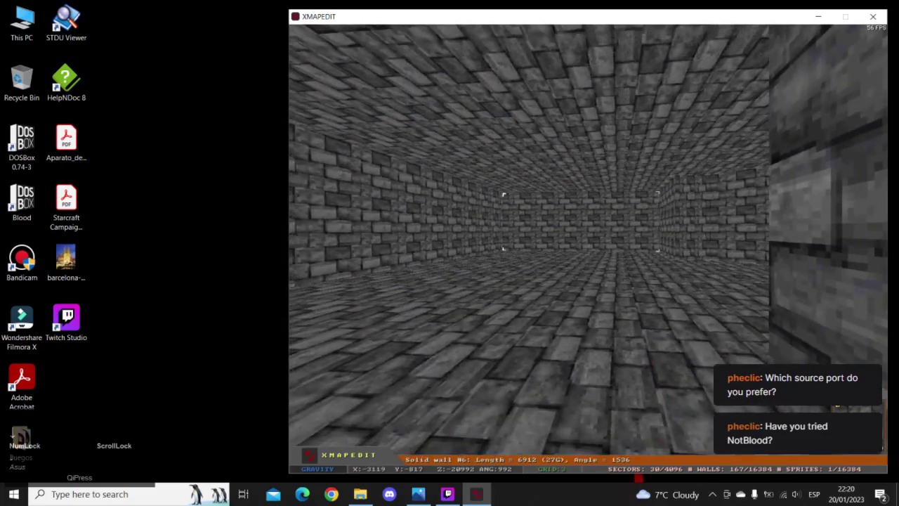
pyautogui.press('Up')
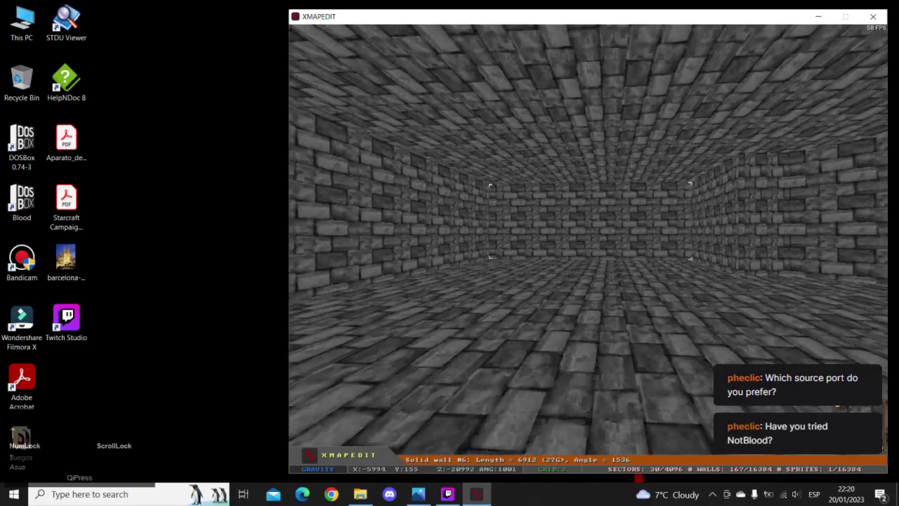
# - Shift the large sector's western walls east for a 12288-long south wall, and move the chamfer's upper vertex to X -8448 for 45 degrees
pyautogui.press('KP_Enter')
pyautogui.keyDown('shift'); pyautogui.moveTo(291, 85); pyautogui.dragTo(455, 376); pyautogui.keyUp('shift')
pyautogui.moveTo(327, 327); pyautogui.dragTo(341, 324)
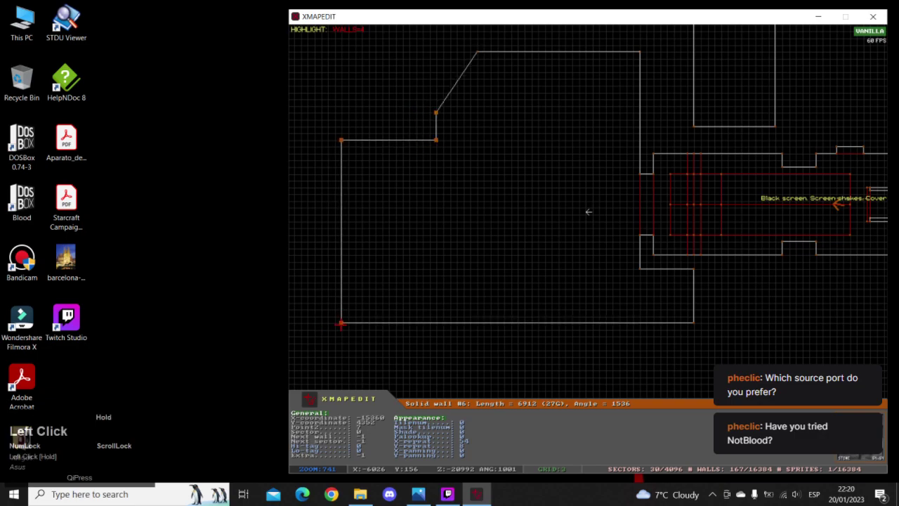
pyautogui.moveTo(589, 211); pyautogui.dragTo(588, 211, button='right')
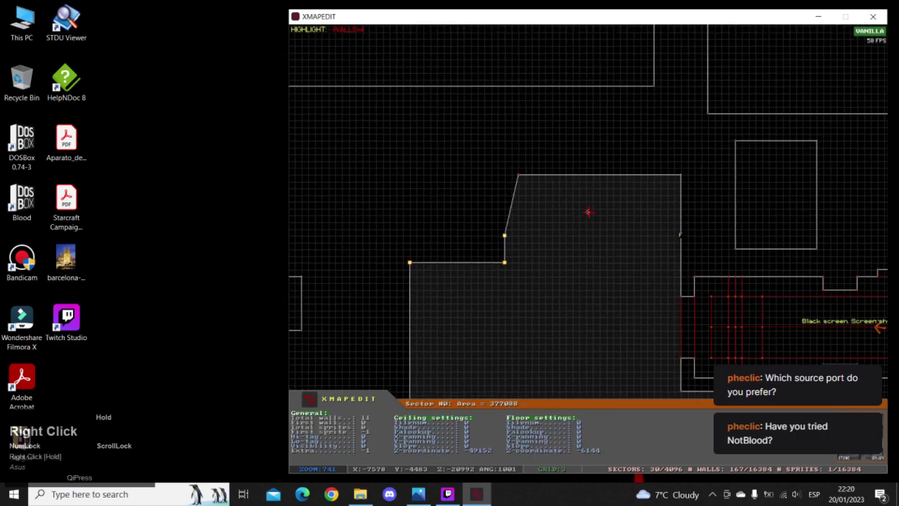
pyautogui.moveTo(511, 186); pyautogui.dragTo(541, 184)
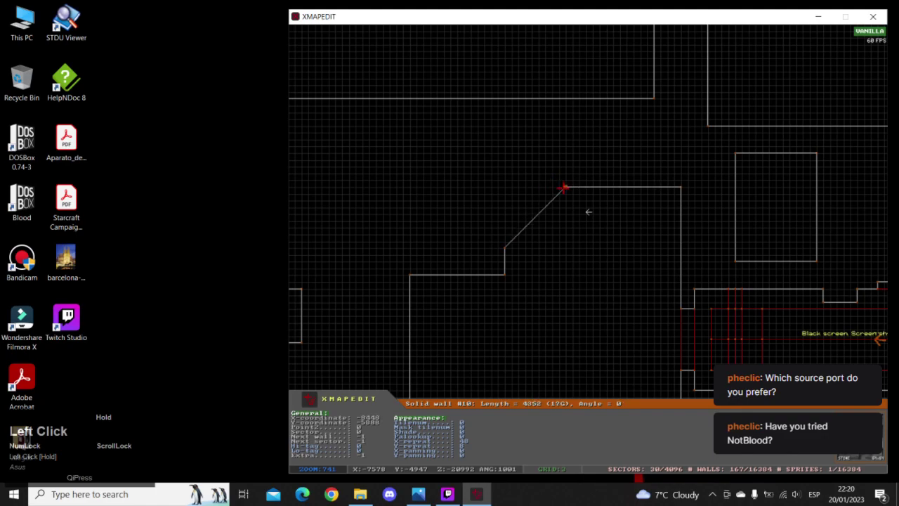
pyautogui.moveTo(589, 212); pyautogui.dragTo(562, 214, button='right')
# - Examine the narrowed large area's proportions in 3D, from the western step to the doorway and south-east recess
pyautogui.press('KP_Enter')
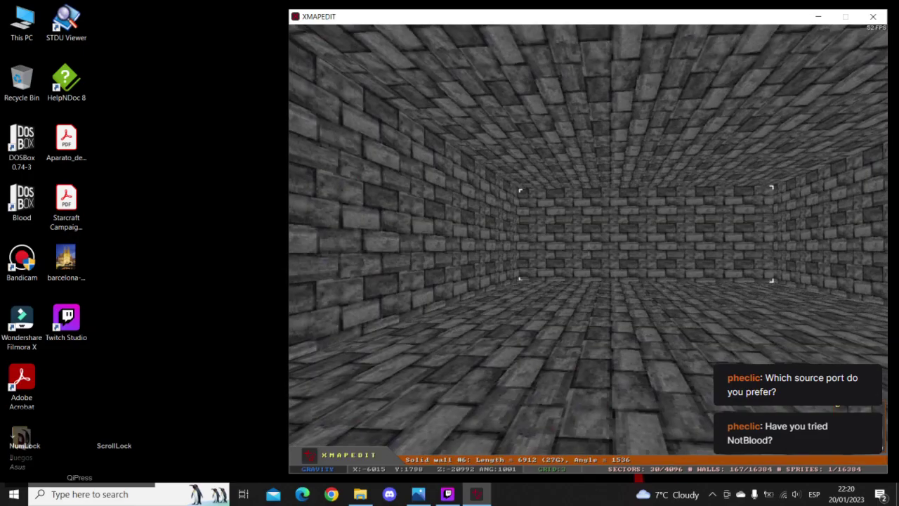
pyautogui.press('Up')
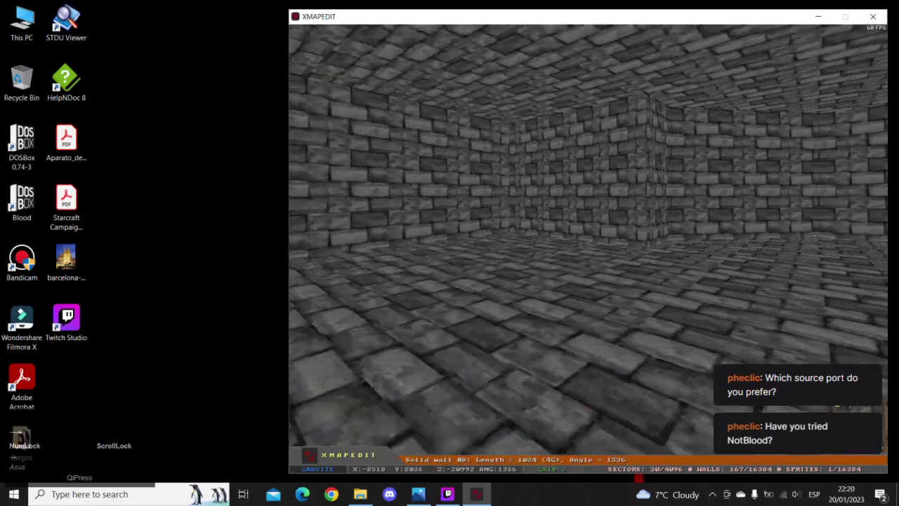
pyautogui.press('Up')
pyautogui.press('Right')
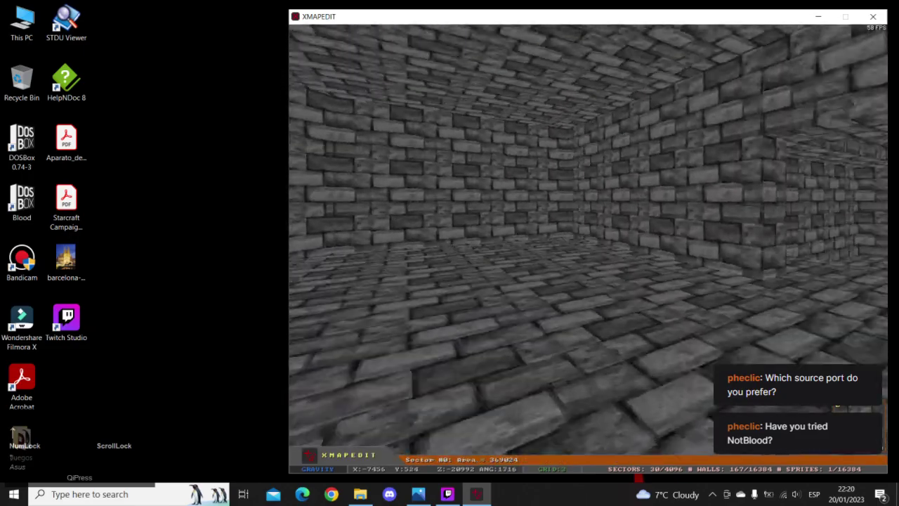
pyautogui.press('Right')
pyautogui.press('Up')
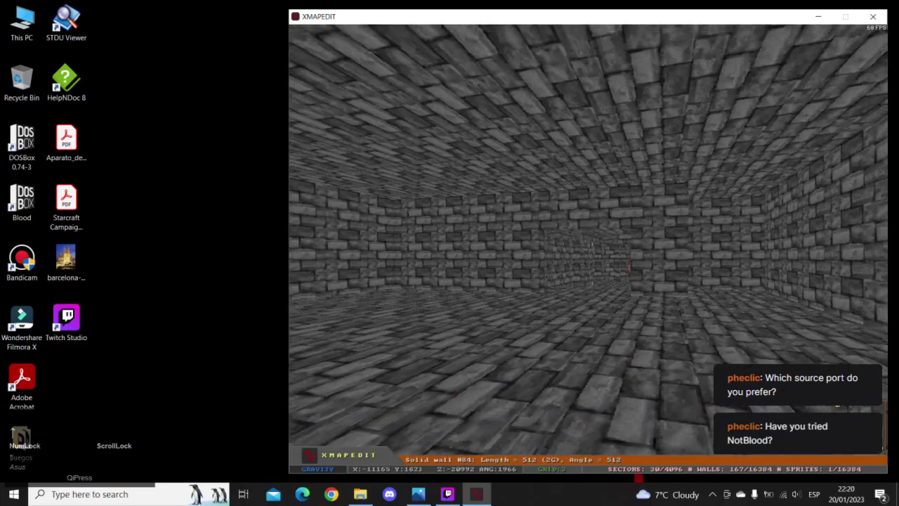
pyautogui.press('Up')
pyautogui.press('Right')
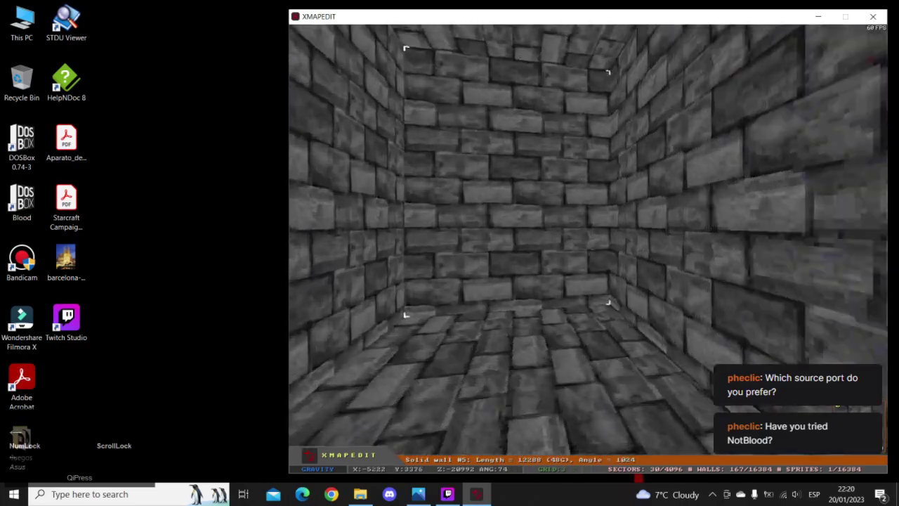
# - Split the large sector's south-east recess into two strips with 2048-long dividing lines at X -2816 and X -2304
pyautogui.press('KP_Enter')
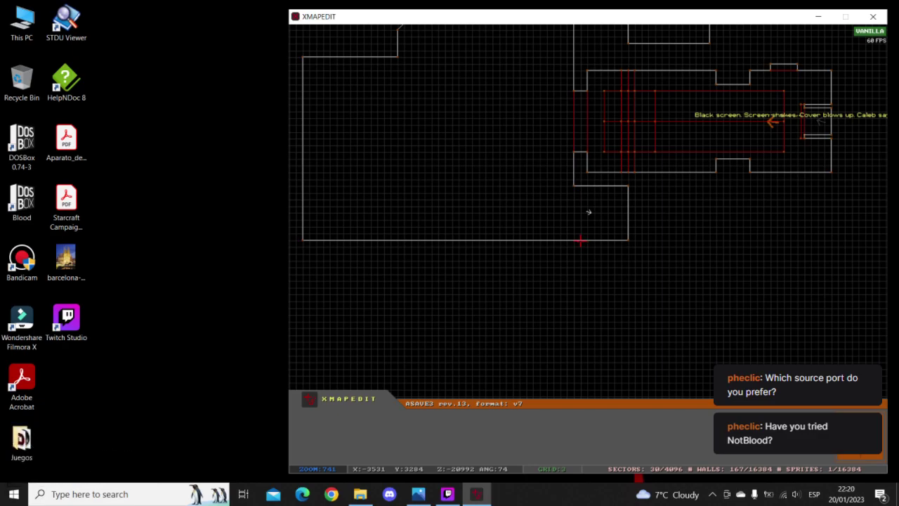
pyautogui.press('a')
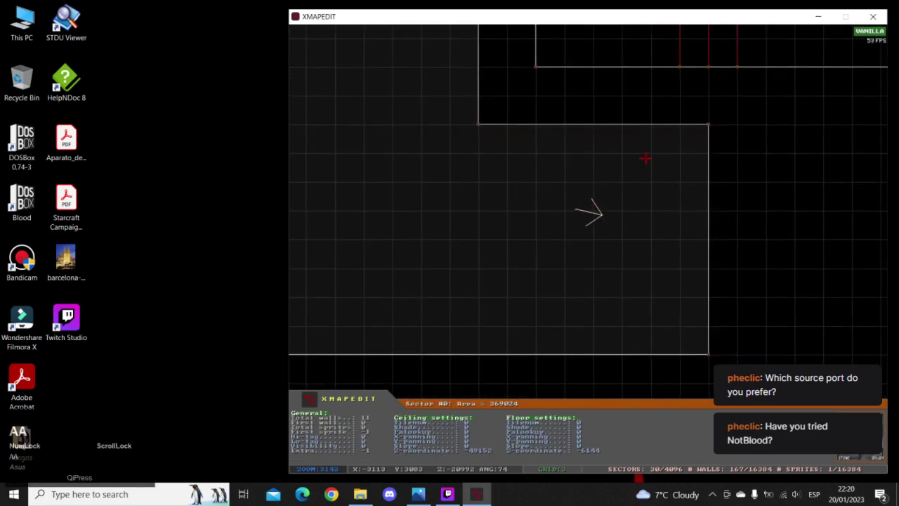
pyautogui.press('Insert')
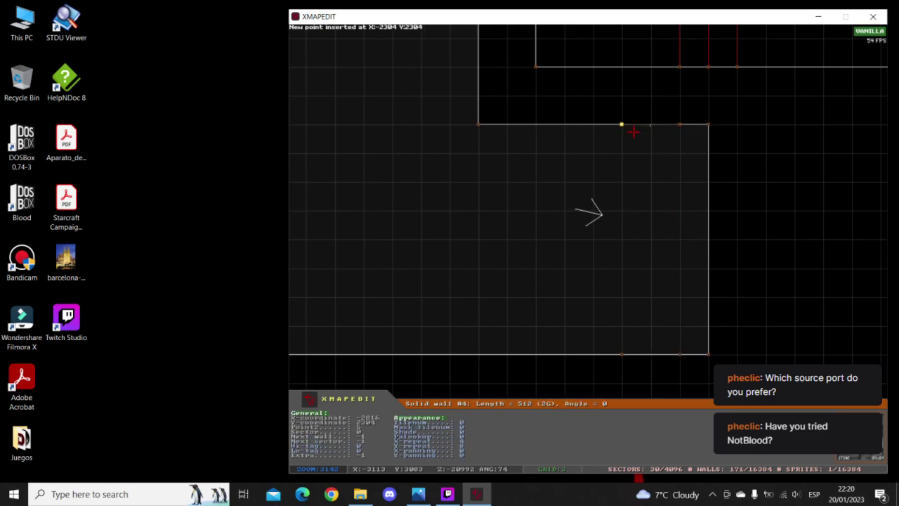
pyautogui.press('space')
pyautogui.press('space')
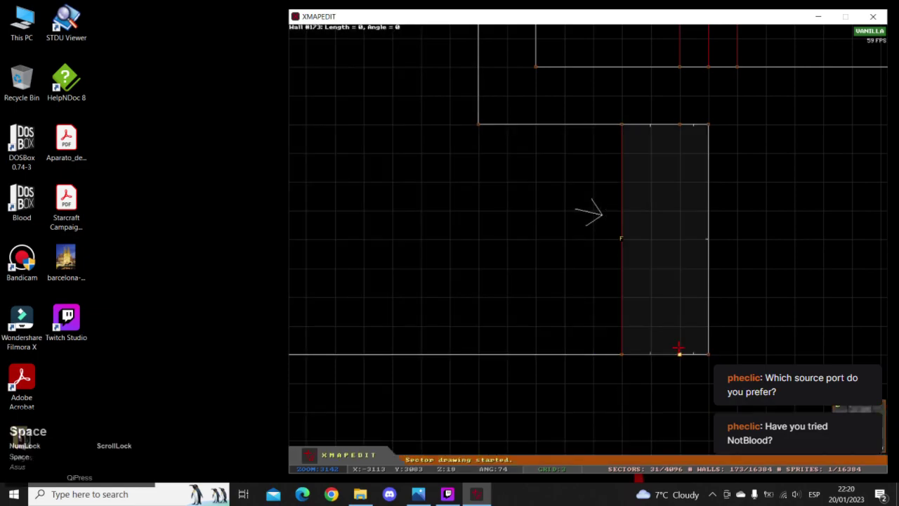
pyautogui.press('space')
pyautogui.rightClick(421, 262)
# - Raise the floors of the recess's two strips as ascending steps, the nearer one to Z -9216 and the end one to Z -15360
pyautogui.press('KP_Enter')
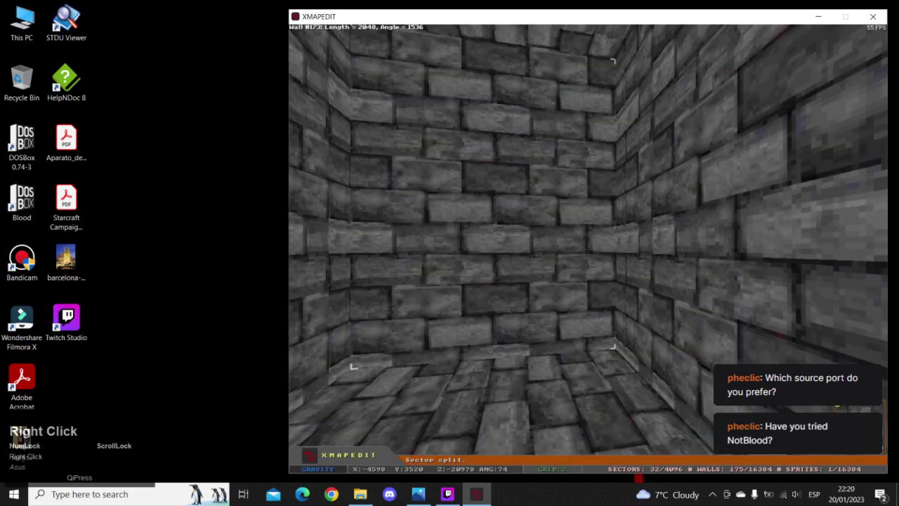
pyautogui.press('Down')
pyautogui.press('Right')
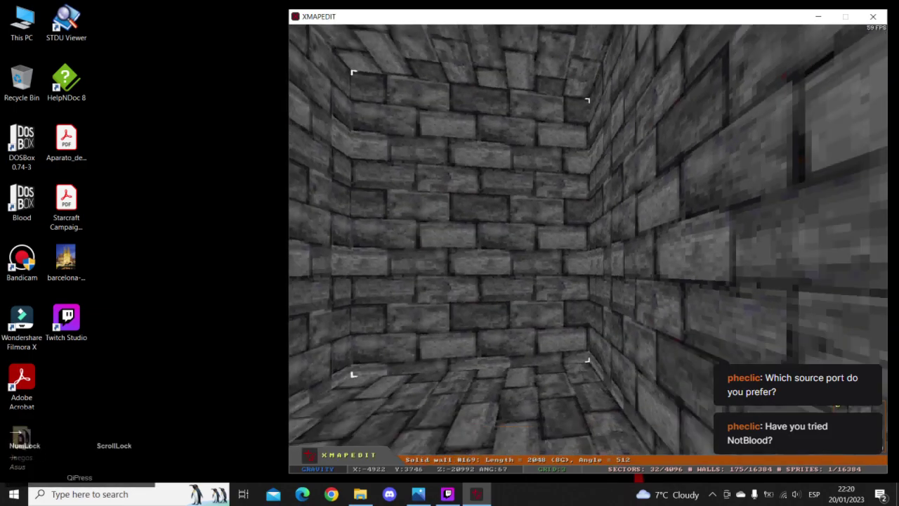
pyautogui.press('Right')
pyautogui.press('pageup')
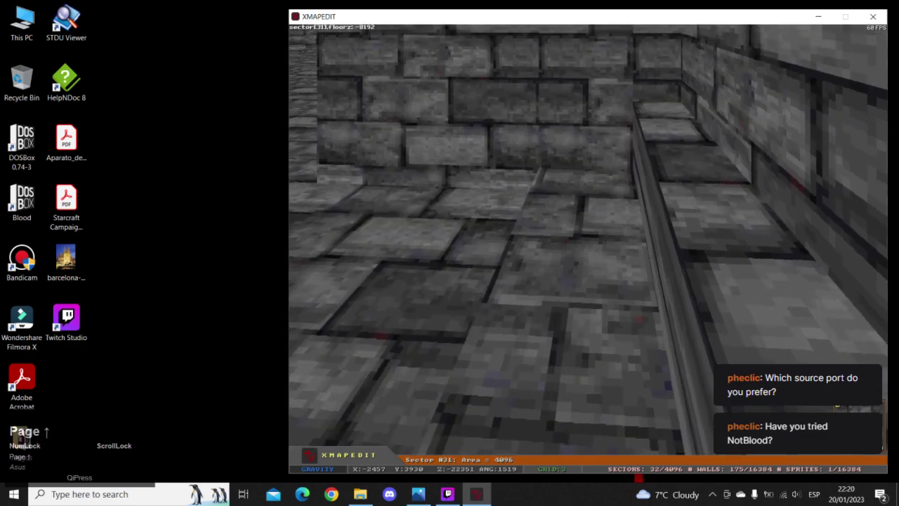
pyautogui.press('Left')
pyautogui.press('pageup')
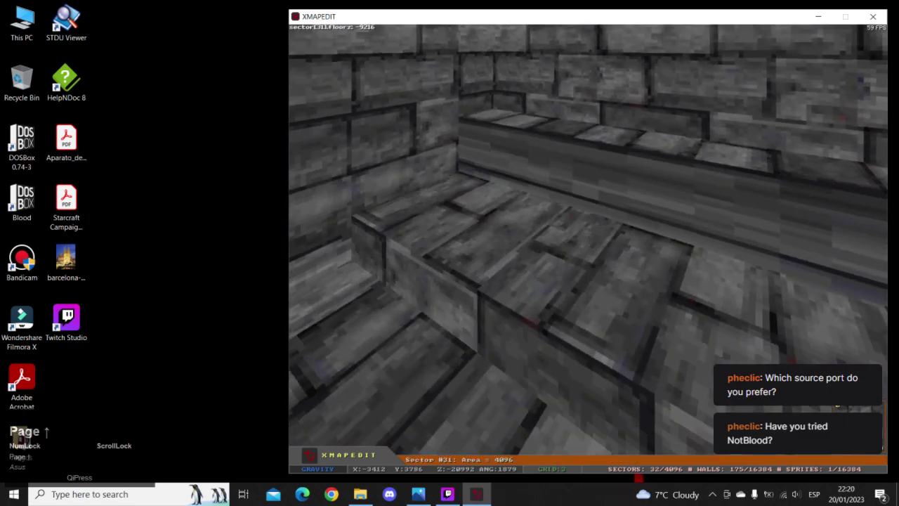
pyautogui.press('pageup')
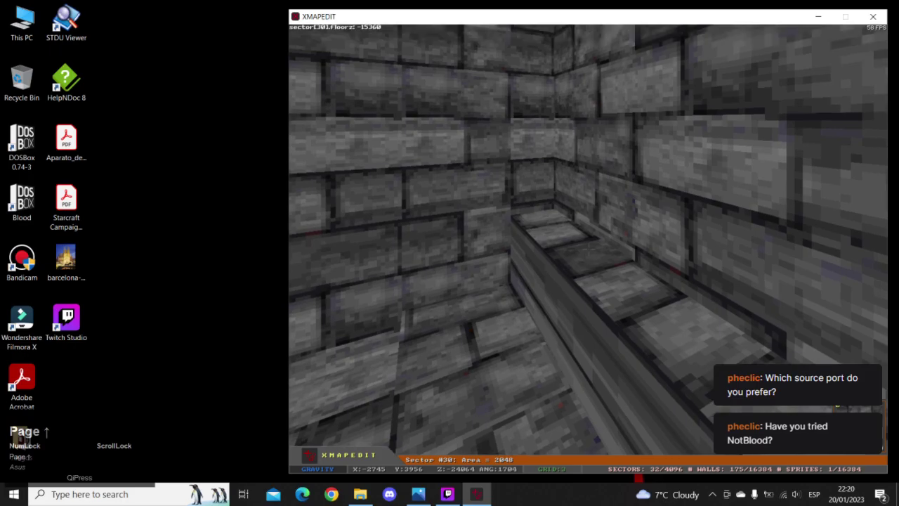
pyautogui.press('pageup')
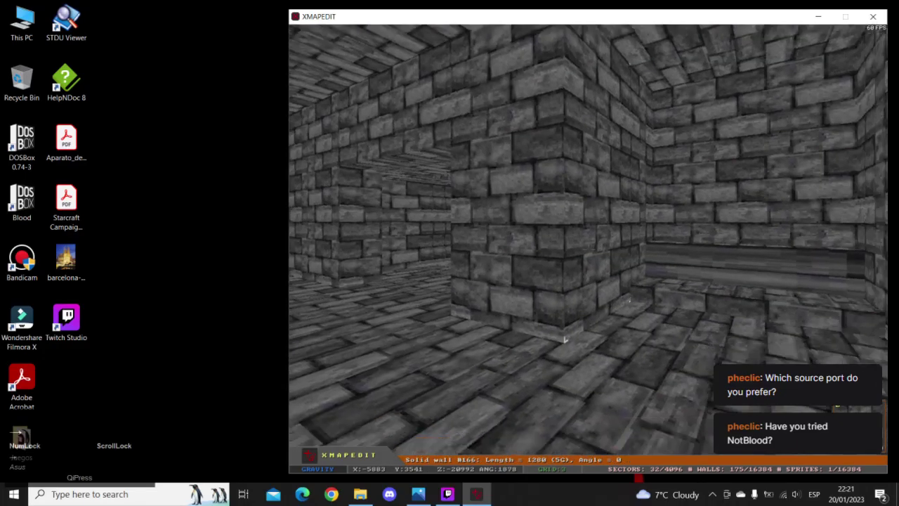
# - Examine the stepped south-east recess in 3D from near and from the west side, and the large area's north-west corner
pyautogui.press('Up')
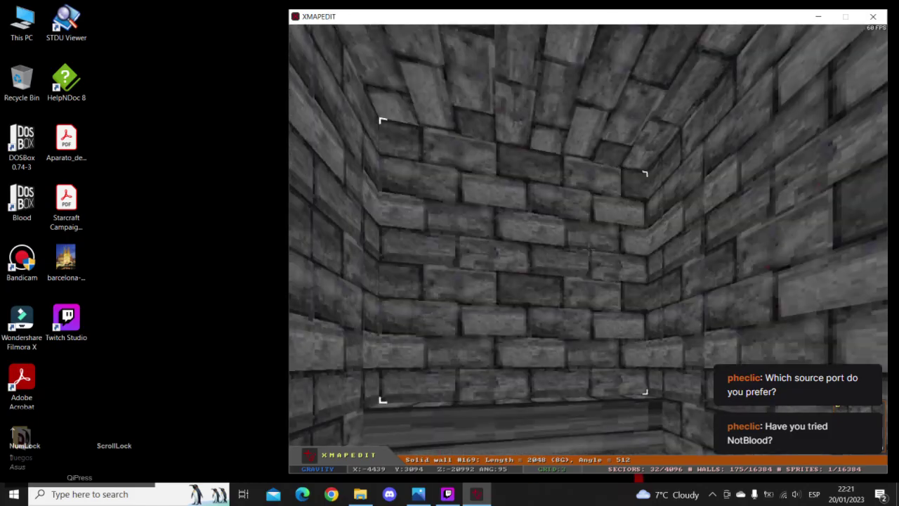
pyautogui.press('Right')
pyautogui.press('Up')
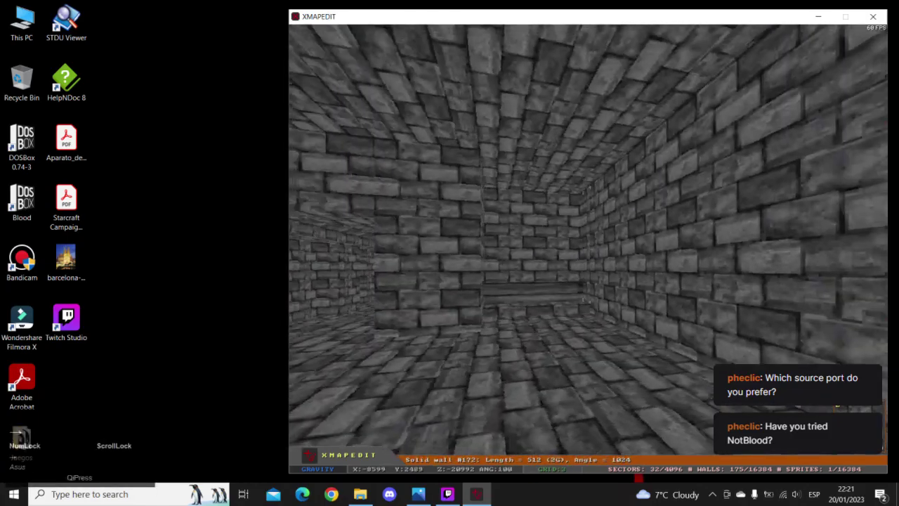
pyautogui.press('Right')
pyautogui.press('Up')
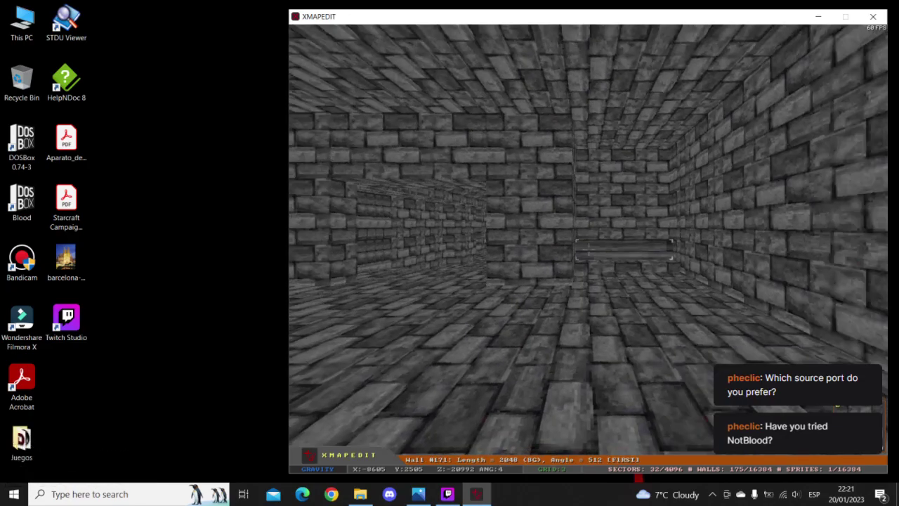
pyautogui.press('KP_Enter')
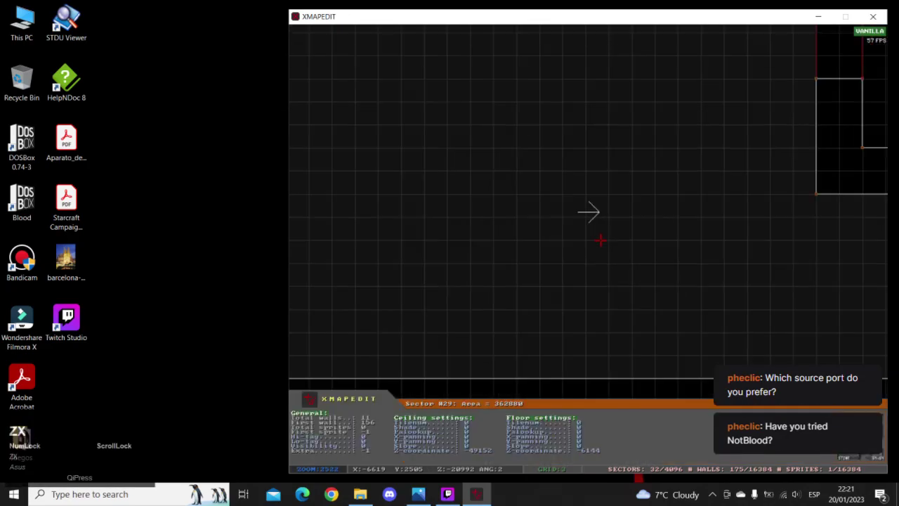
pyautogui.moveTo(596, 239); pyautogui.dragTo(588, 212, button='right')
pyautogui.press('a')
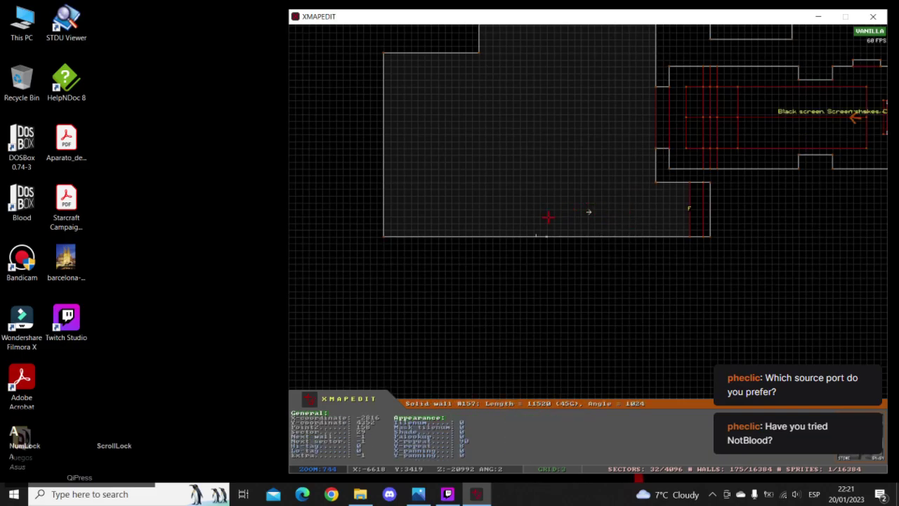
pyautogui.rightClick(520, 71)
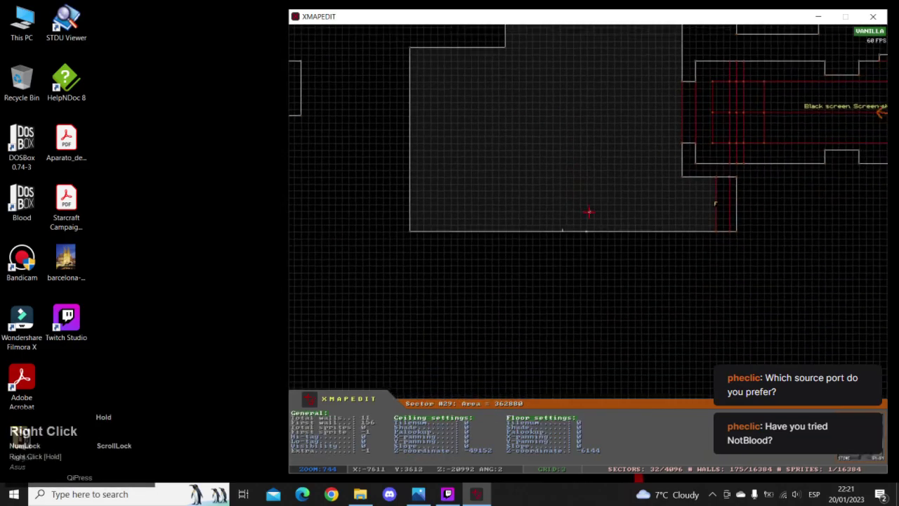
pyautogui.press('KP_Enter')
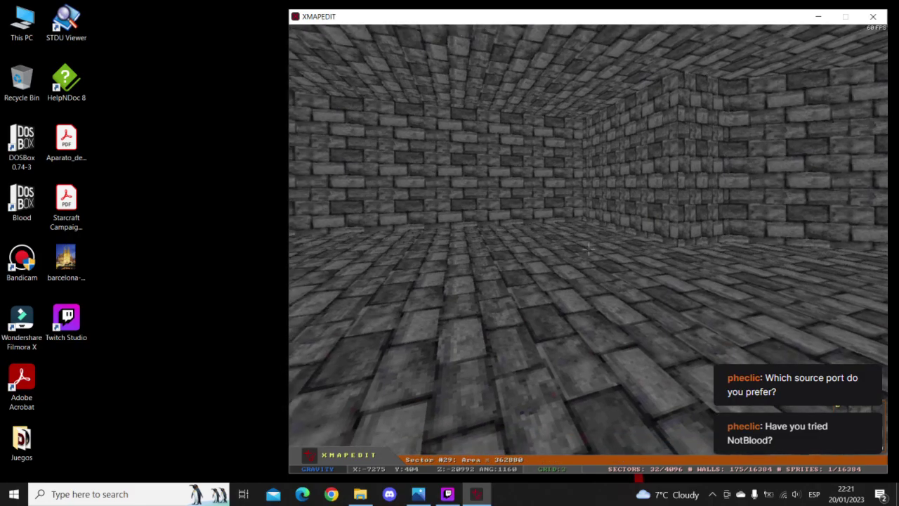
# - Add a west-wall vertex 2048 south of the large sector's north-west corner and split off the north-west area up to the inner corner
pyautogui.press('KP_Enter')
pyautogui.moveTo(589, 211); pyautogui.dragTo(435, 180, button='right')
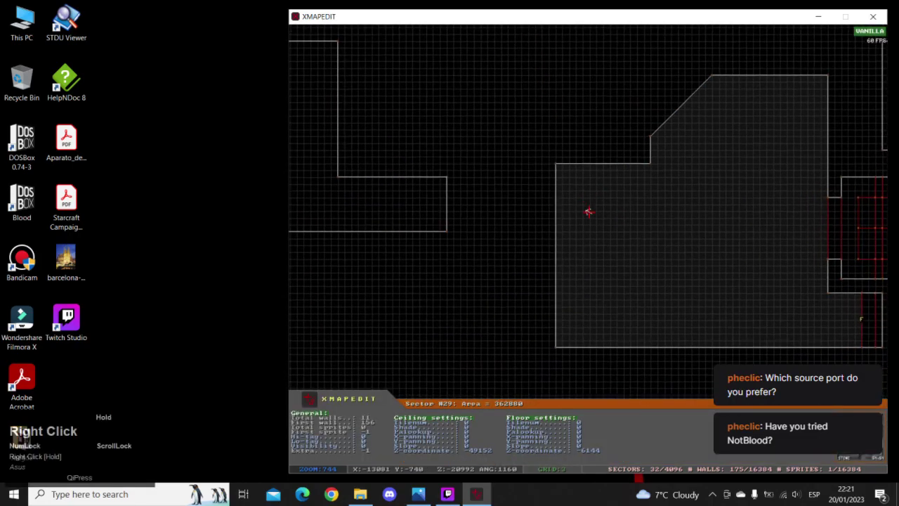
pyautogui.press('a')
pyautogui.press('Insert')
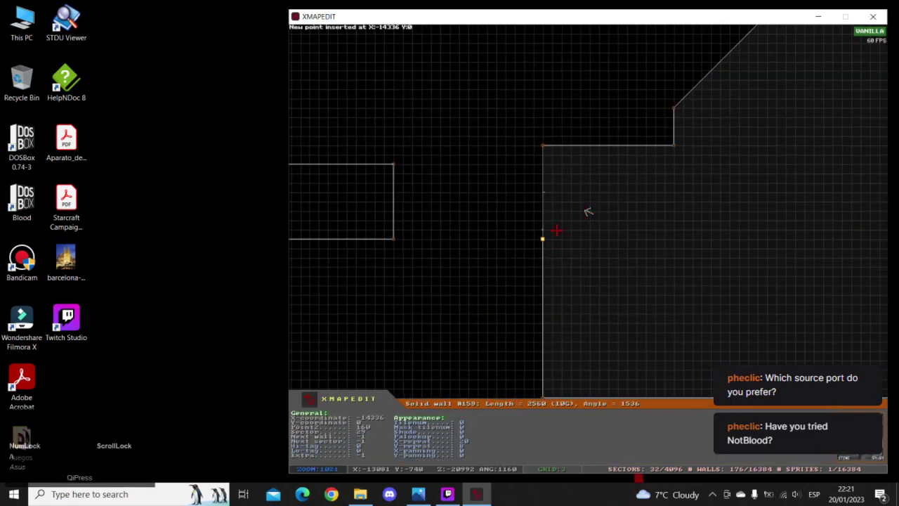
pyautogui.moveTo(562, 245); pyautogui.dragTo(585, 209, button='right')
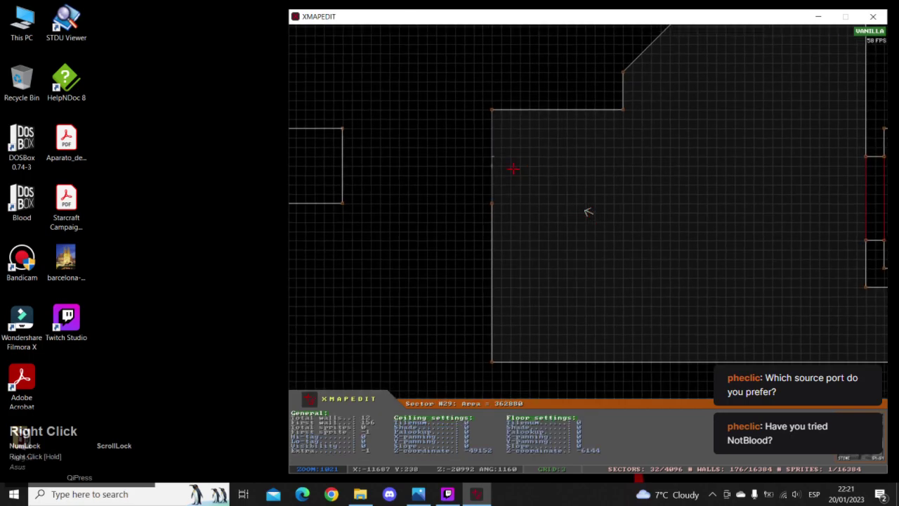
pyautogui.moveTo(496, 197); pyautogui.dragTo(495, 185)
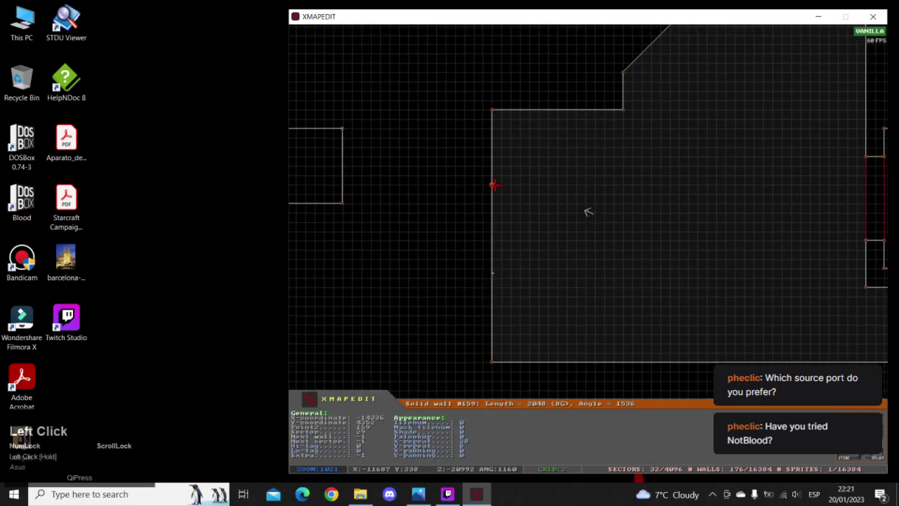
pyautogui.press('space')
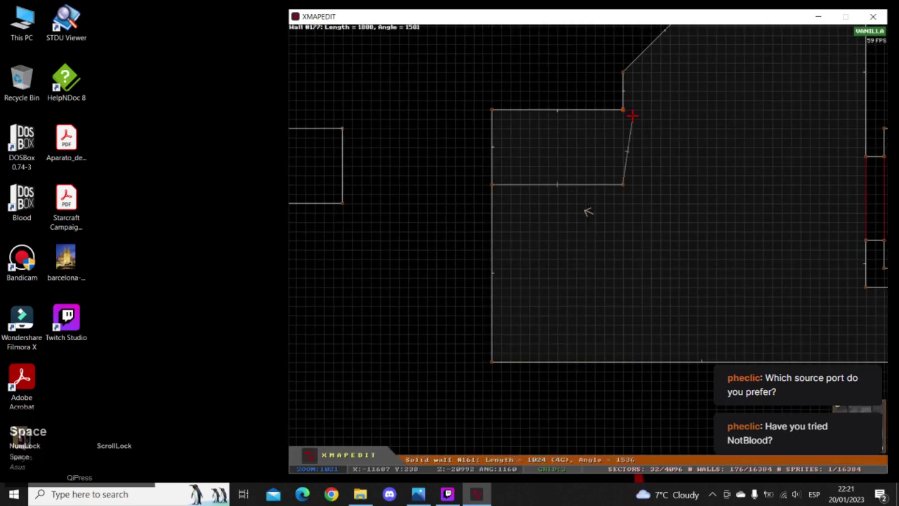
# - Finish splitting off the rectangular sector in the recess of the large room and lower its floor by one step
pyautogui.rightClick(589, 211)
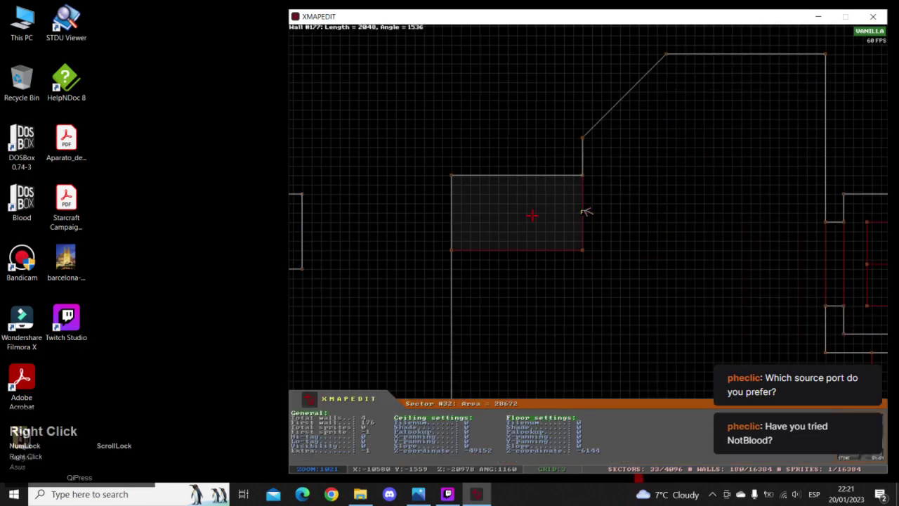
pyautogui.press('KP_Enter')
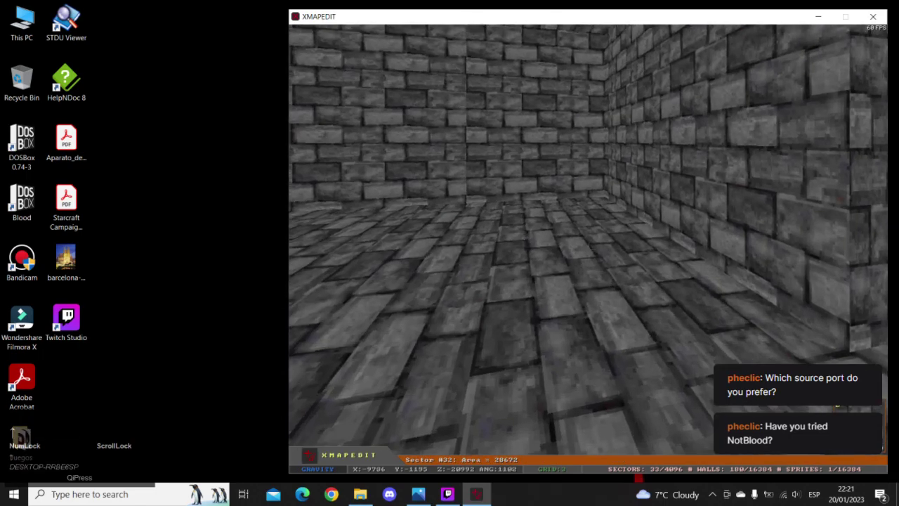
pyautogui.press('pagedown')
pyautogui.press('Up')
pyautogui.press('Down')
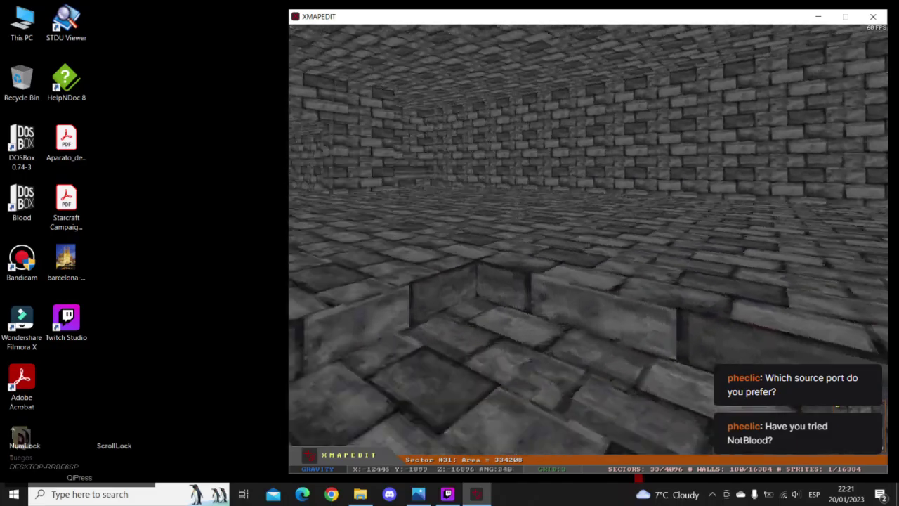
pyautogui.press('Down')
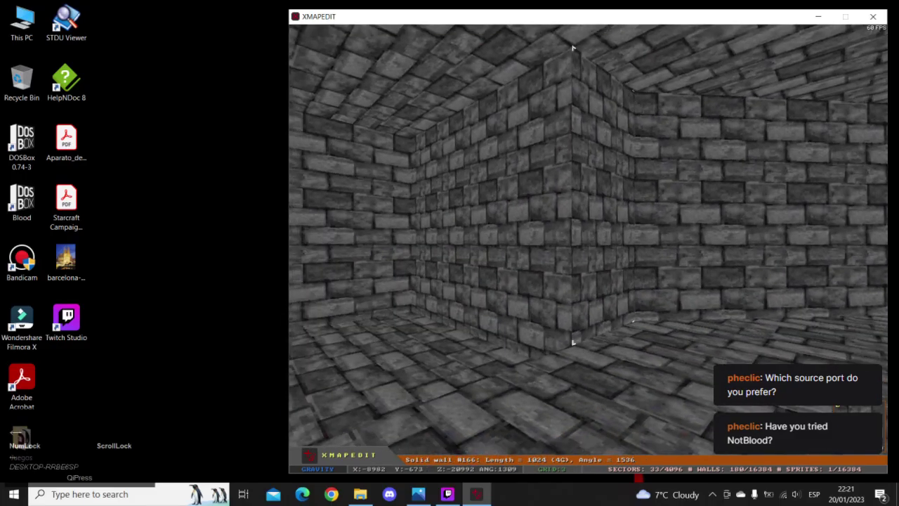
pyautogui.press('Right')
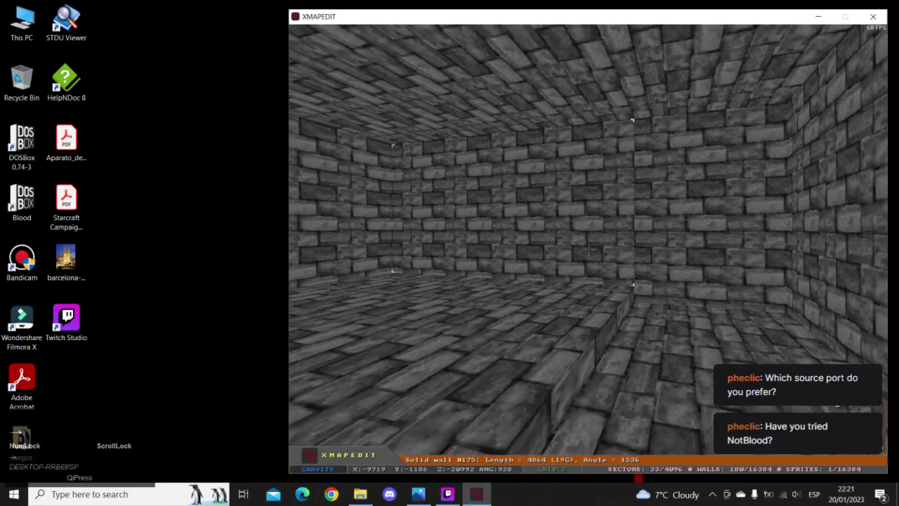
# - Insert points one grid unit above the south wall and split both narrow sectors at the room's southeast end along that line
pyautogui.press('Up')
pyautogui.press('Left')
pyautogui.press('Up')
pyautogui.press('Left')
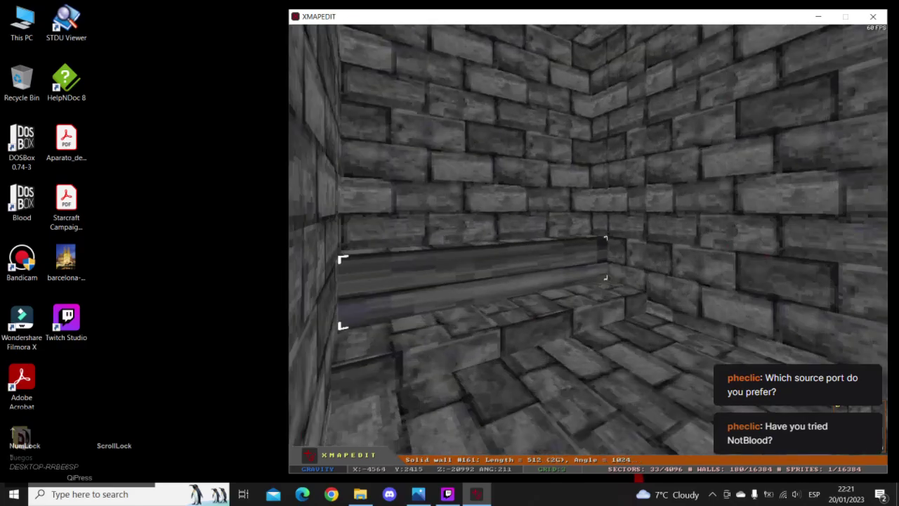
pyautogui.press('KP_Enter')
pyautogui.rightClick(589, 212)
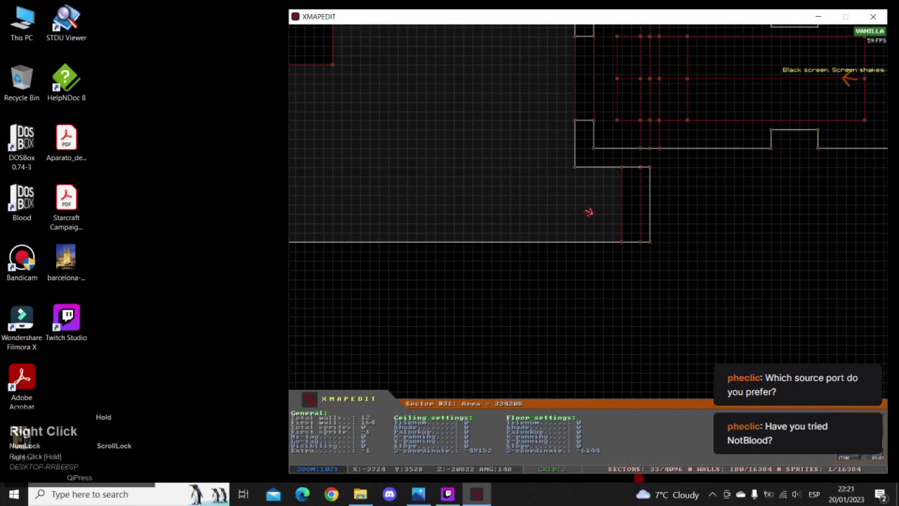
pyautogui.press('a')
pyautogui.press('a')
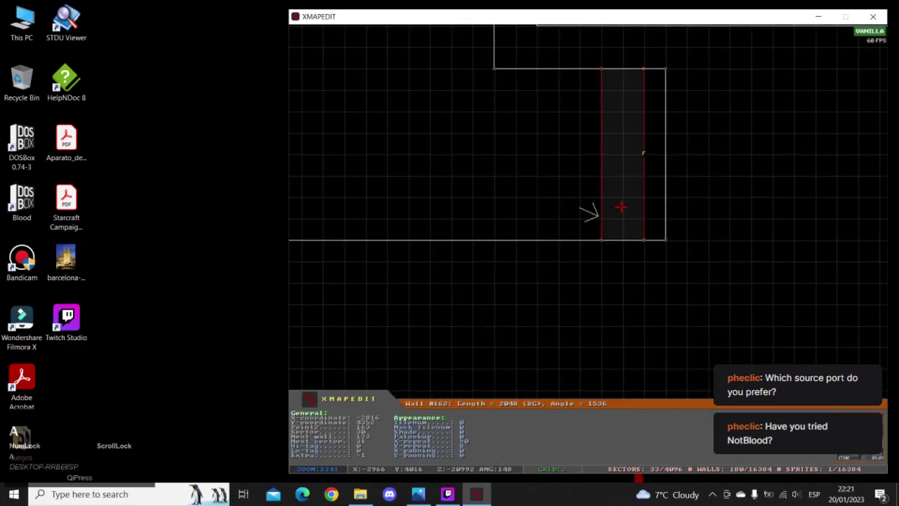
pyautogui.press('space')
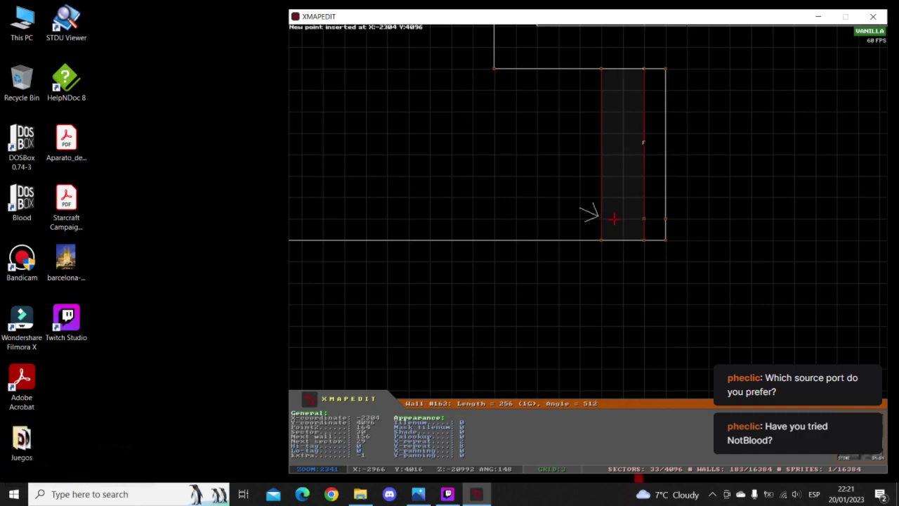
pyautogui.press('space')
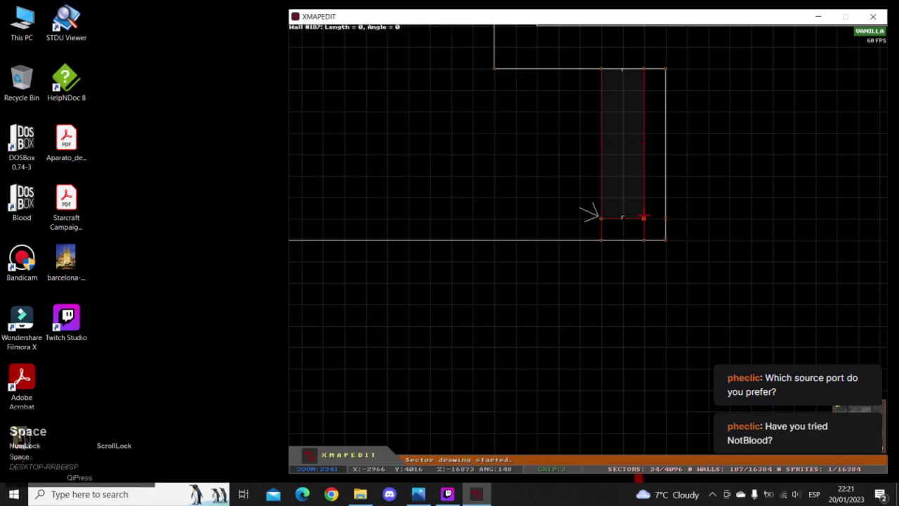
pyautogui.press('space')
pyautogui.press('z')
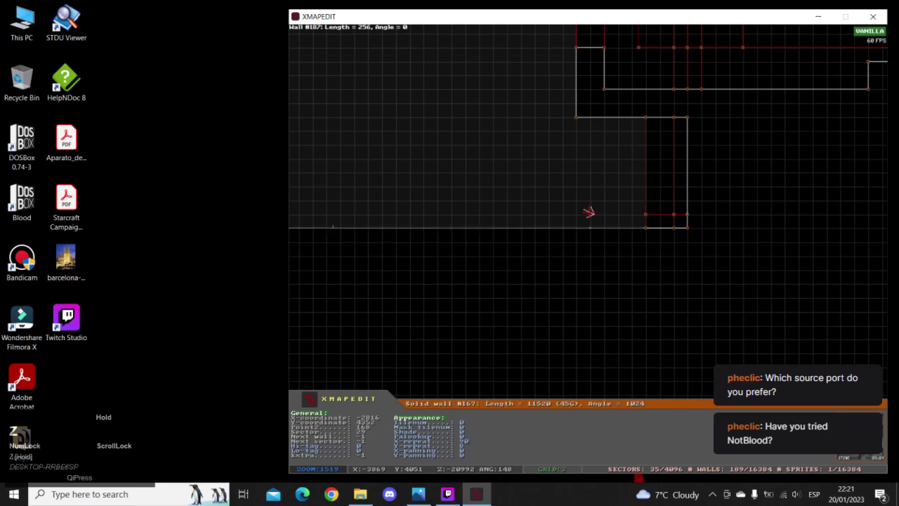
# - Split off a one-grid-wide L-shaped strip along the large room's west and south walls, starting from a new point at X -14080, Y -512
pyautogui.press('z')
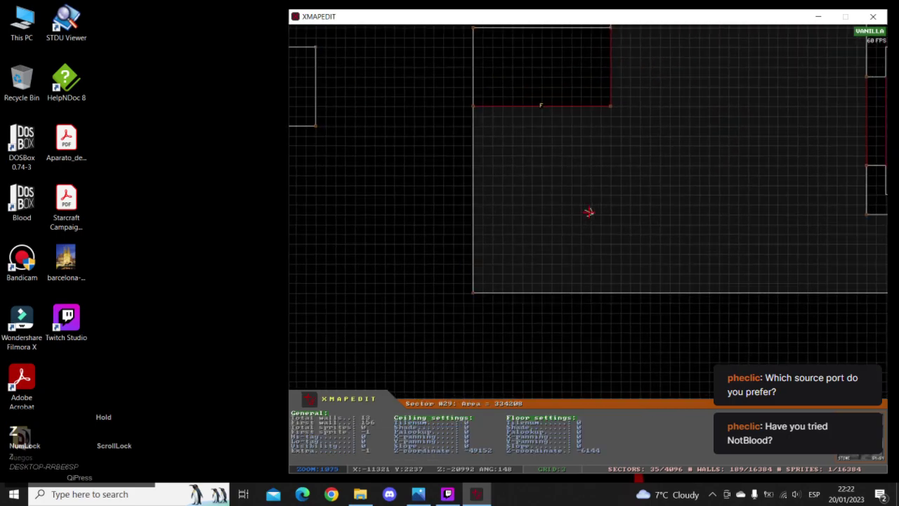
pyautogui.moveTo(588, 212); pyautogui.dragTo(640, 187, button='right')
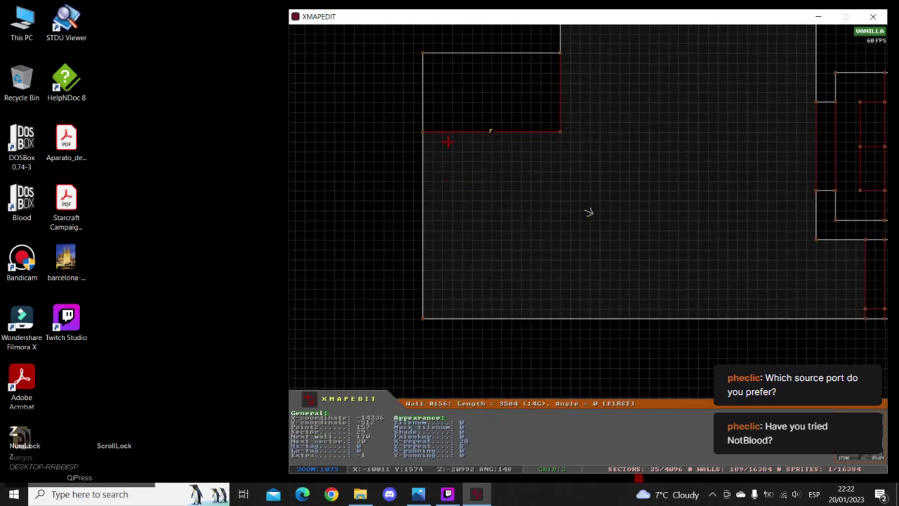
pyautogui.press('space')
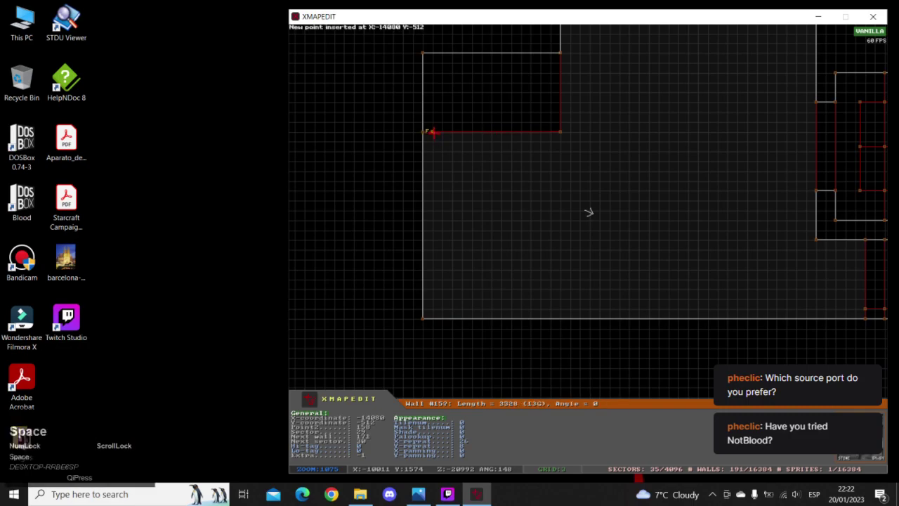
pyautogui.rightClick(433, 306)
pyautogui.press('a')
pyautogui.rightClick(535, 215)
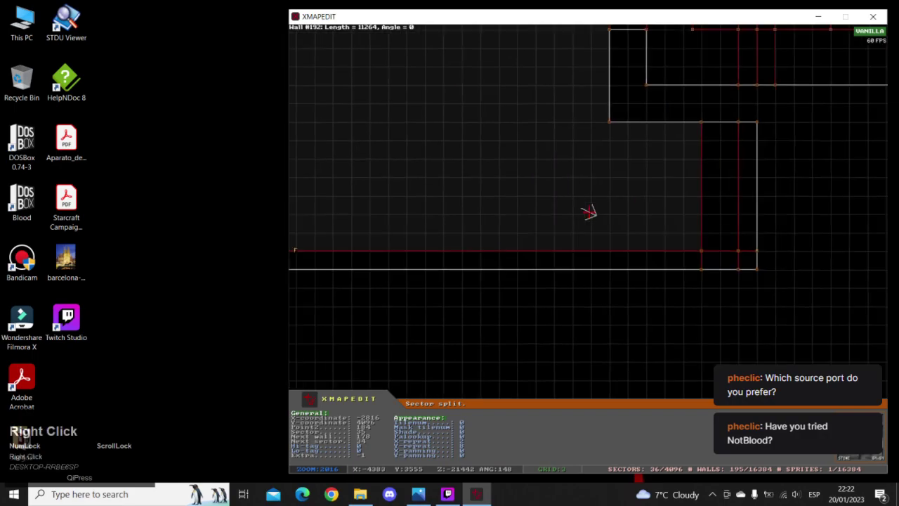
# - Raise the corner strip's floor to -16384 and raise the long strip along the wall into a ledge
pyautogui.press('KP_Enter')
pyautogui.press('Up')
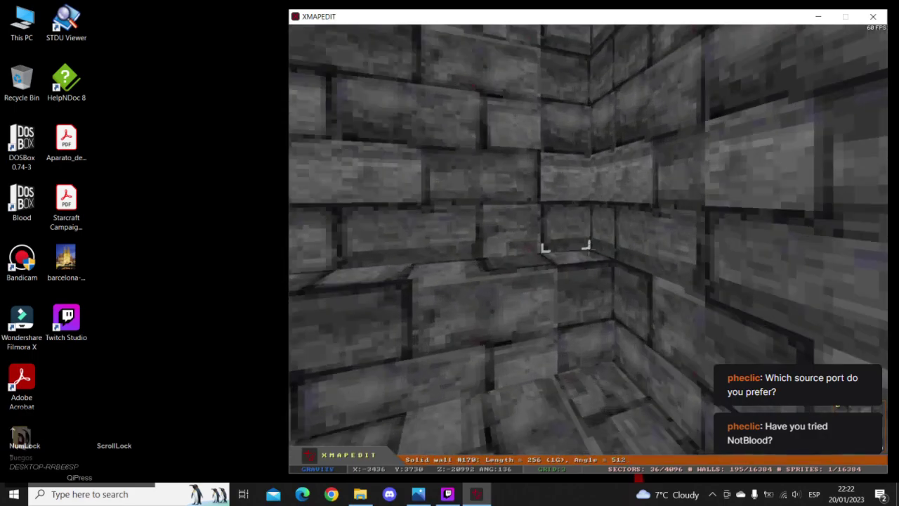
pyautogui.press('Down')
pyautogui.press('Left')
pyautogui.press('Up')
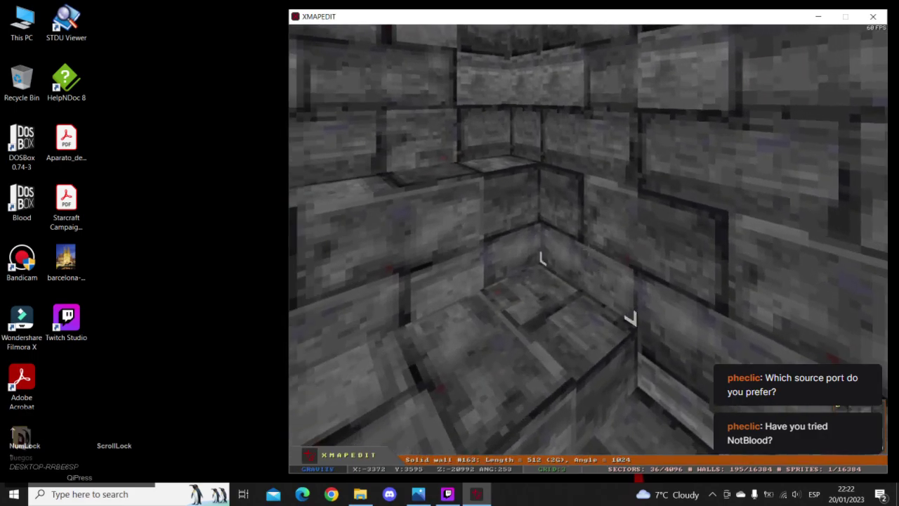
pyautogui.hotkey('ctrl', 'pageup')
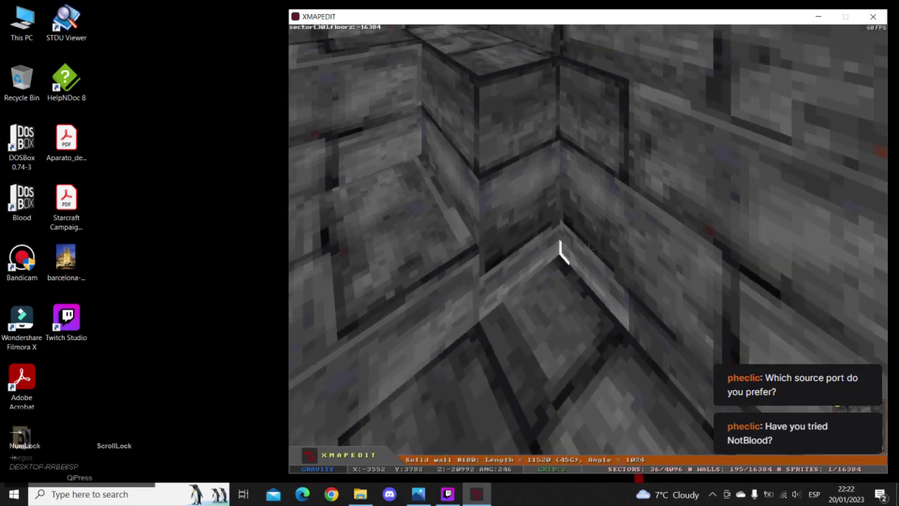
pyautogui.hotkey('ctrl', 'pageup')
pyautogui.hotkey('ctrl', 'Home')
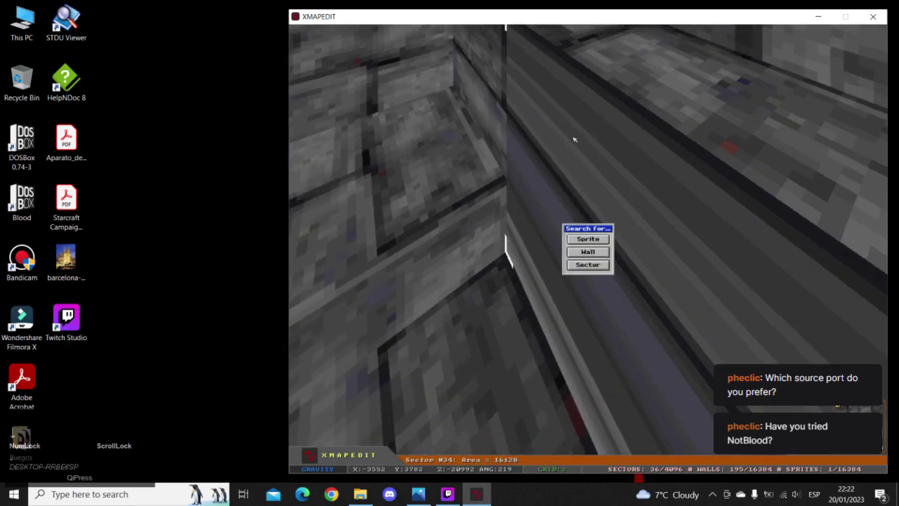
pyautogui.press('Escape')
# - Restore normal brick proportions to the stretched texture on the long ledge's front face
pyautogui.press('Right')
pyautogui.press('Down')
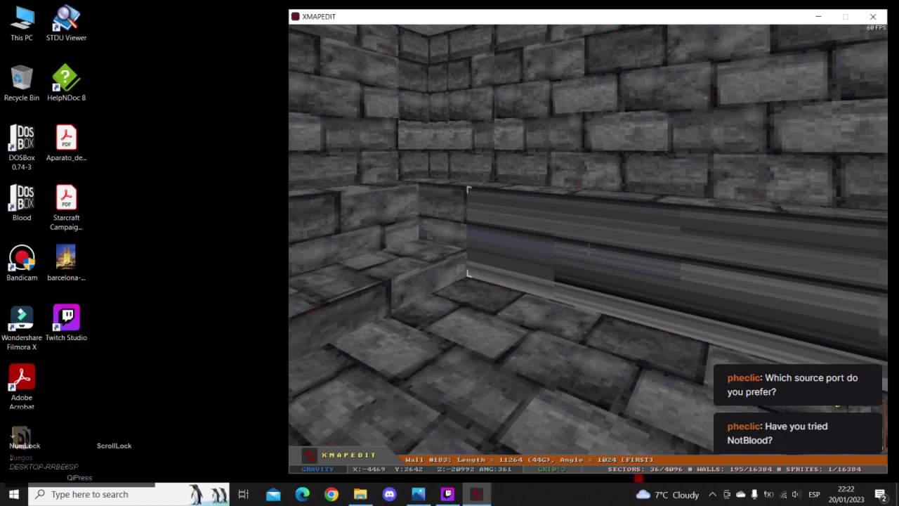
pyautogui.press('Right')
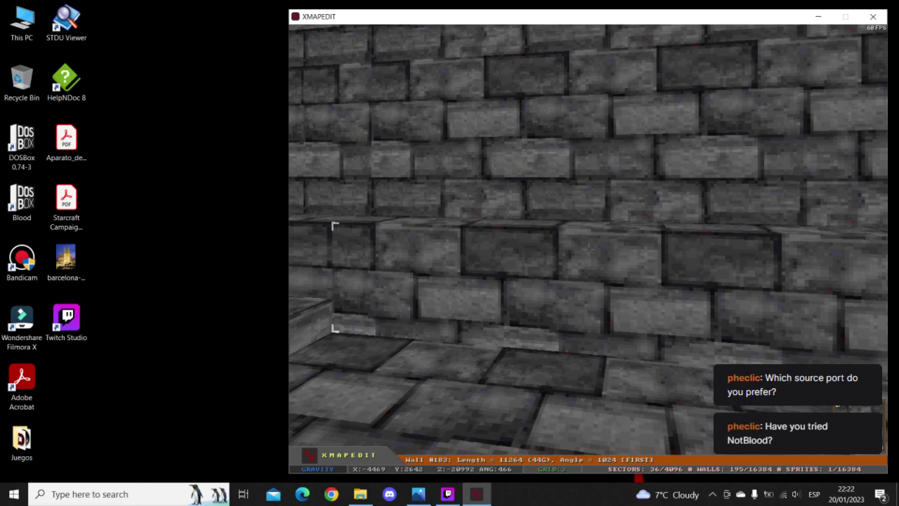
# - Try horizontal texture repeats of 160 and 104 on the long wall above the ledge
pyautogui.press('Down')
pyautogui.press('Right')
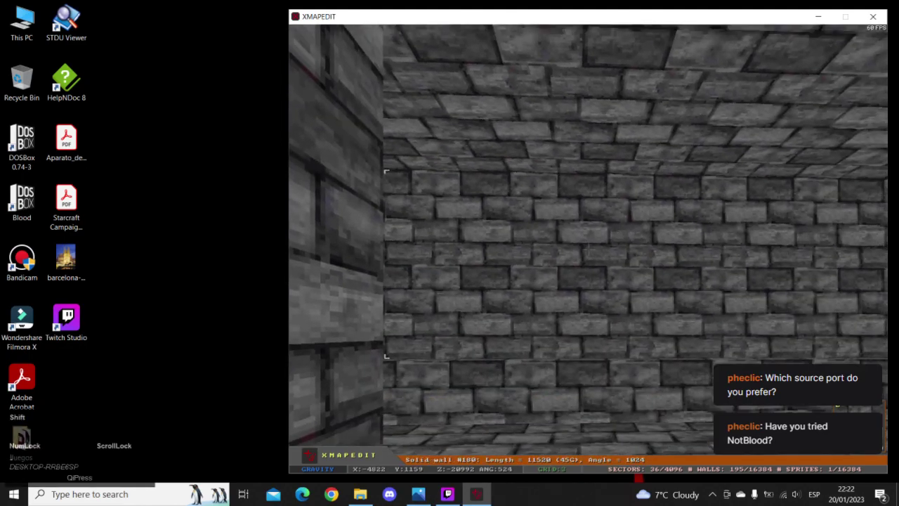
pyautogui.press('KP_6')
pyautogui.press('KP_6')
pyautogui.press('KP_6')
pyautogui.press('KP_6')
pyautogui.press('KP_6')
pyautogui.press('KP_6')
pyautogui.press('KP_6')
pyautogui.press('KP_6')
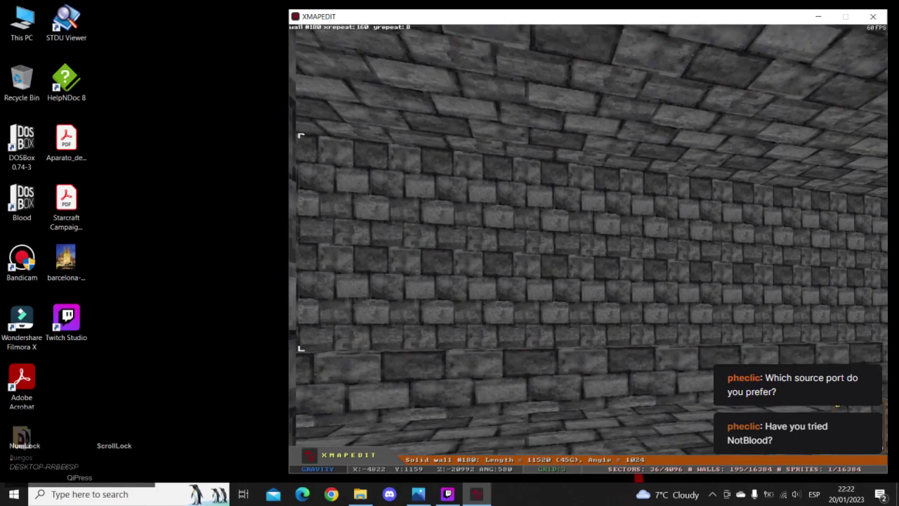
pyautogui.press('KP_4')
pyautogui.press('KP_4')
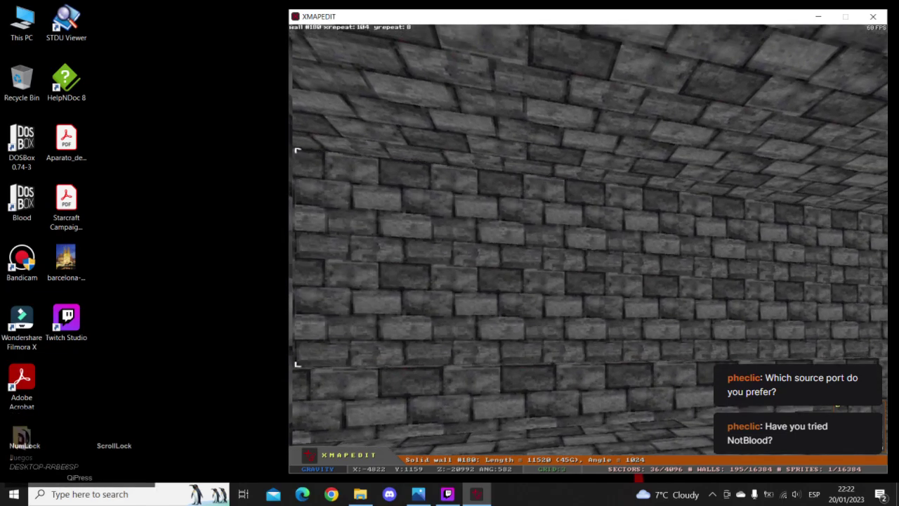
pyautogui.press('Left')
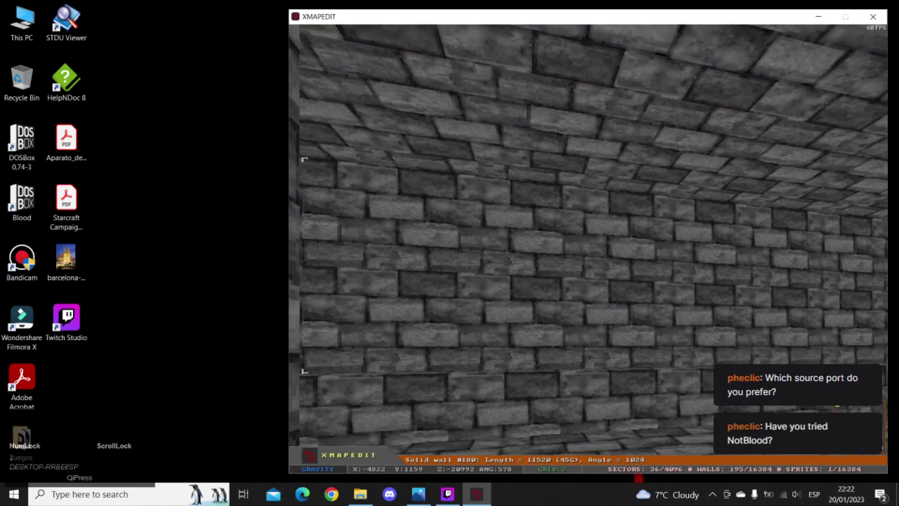
# - Try finer horizontal texture repeat adjustments on the long wall above the ledge, including 91, 108, 135 and 102
pyautogui.press('Num_Lock')
pyautogui.press('pagedown')
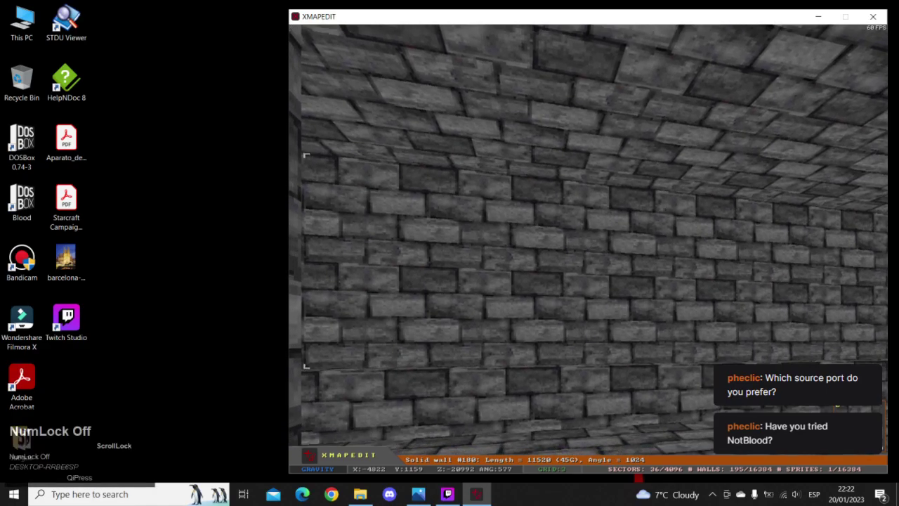
pyautogui.press('Left')
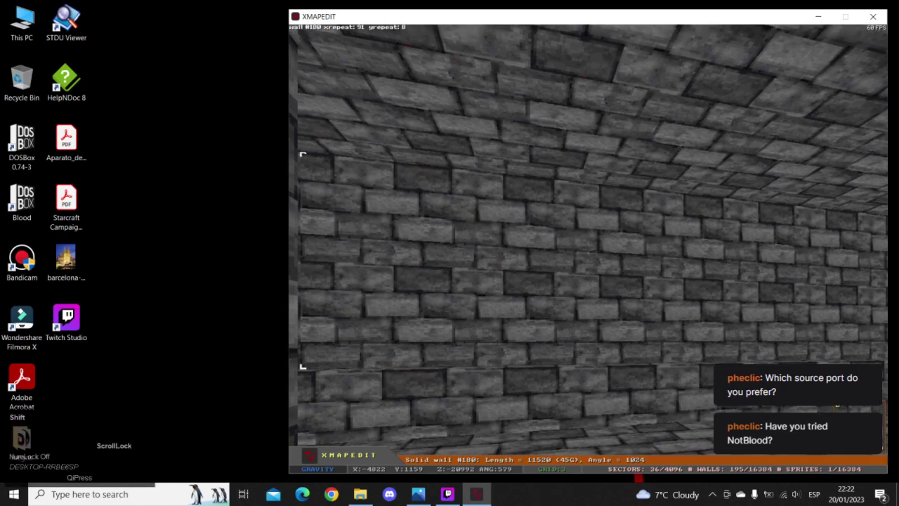
pyautogui.press('KP_Right')
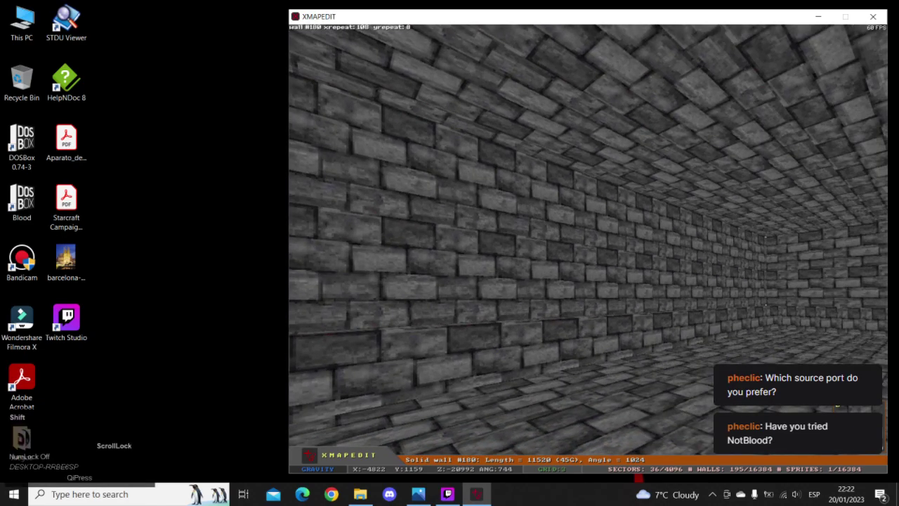
pyautogui.press('KP_Right')
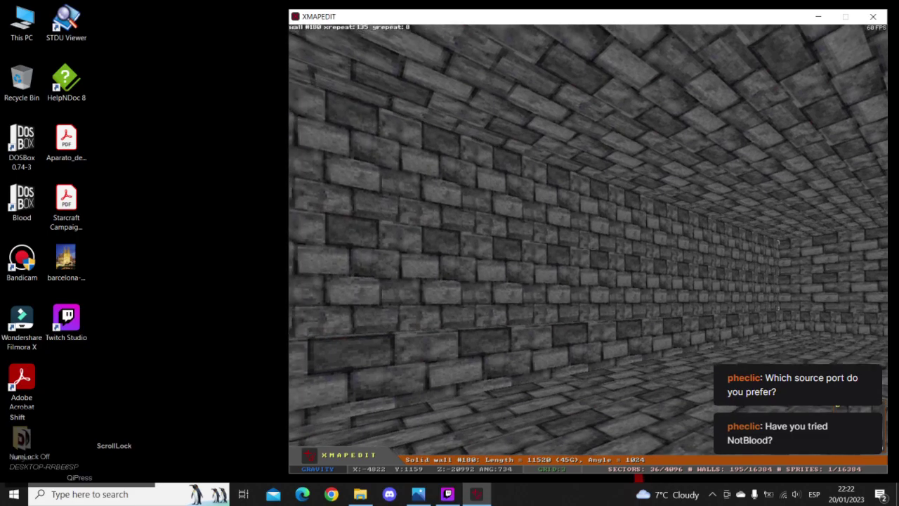
pyautogui.press('KP_Left')
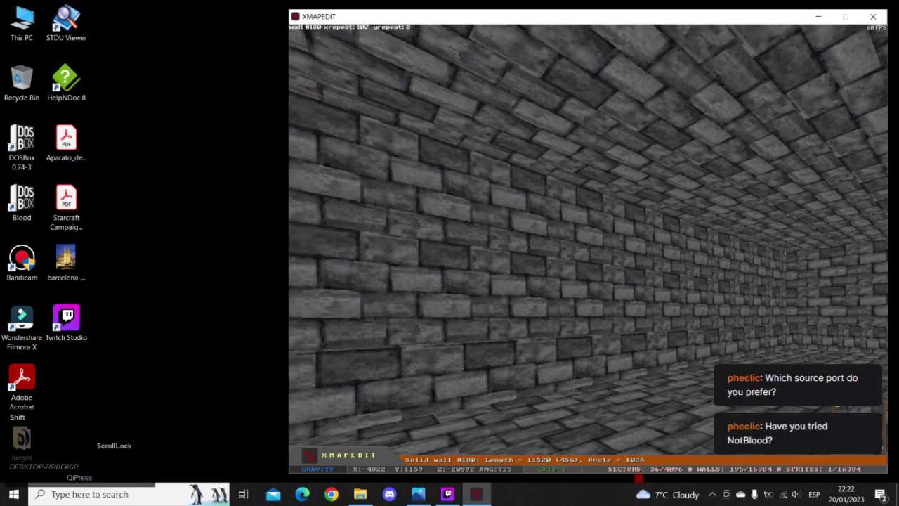
# - Try coarser horizontal texture repeats of 40 and 64 on the long wall above the ledge
pyautogui.press('Num_Lock')
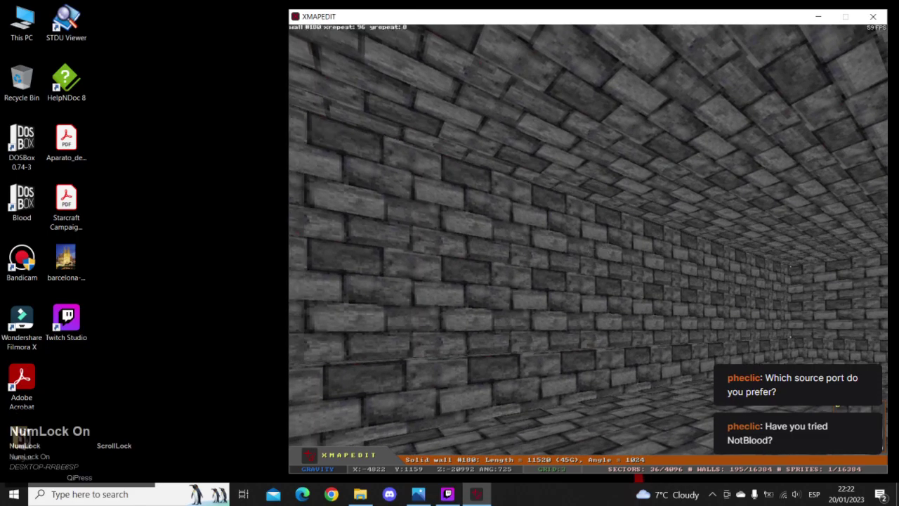
pyautogui.press('KP_4')
pyautogui.press('KP_4')
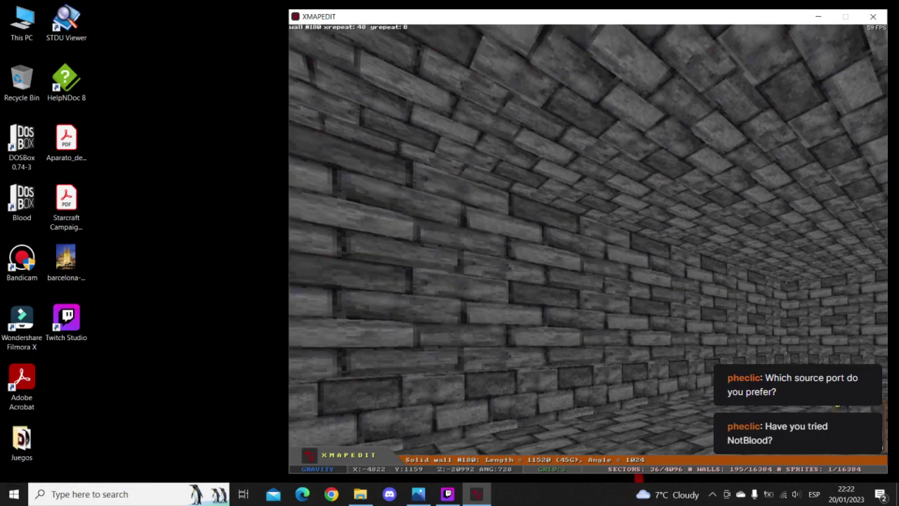
pyautogui.press('KP_4')
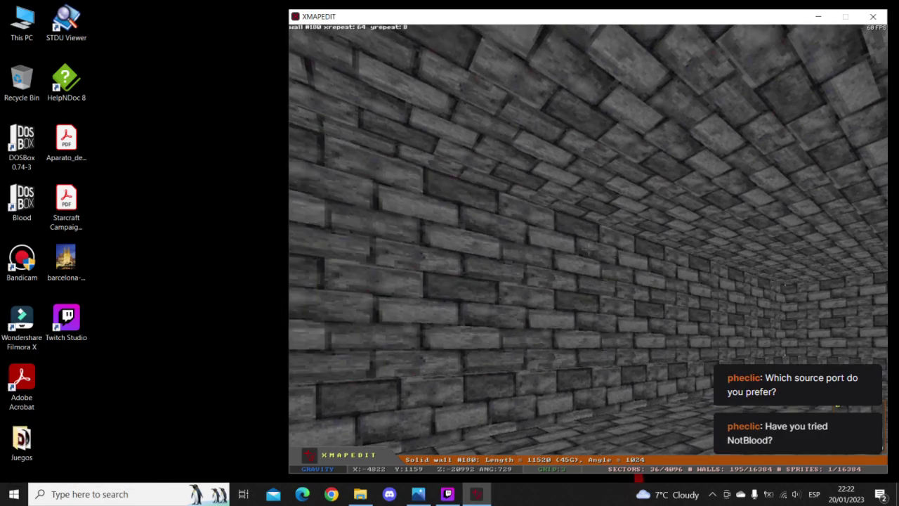
pyautogui.press('Num_Lock')
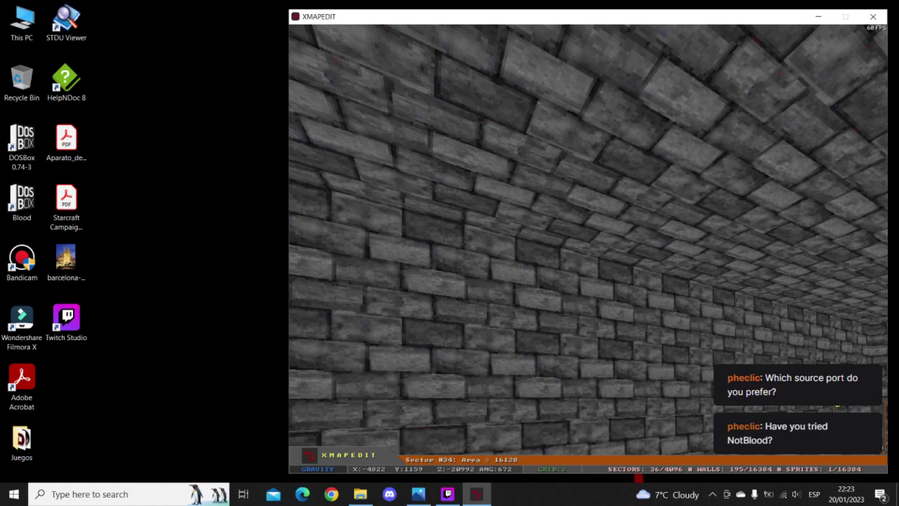
pyautogui.press('Scroll_Lock')
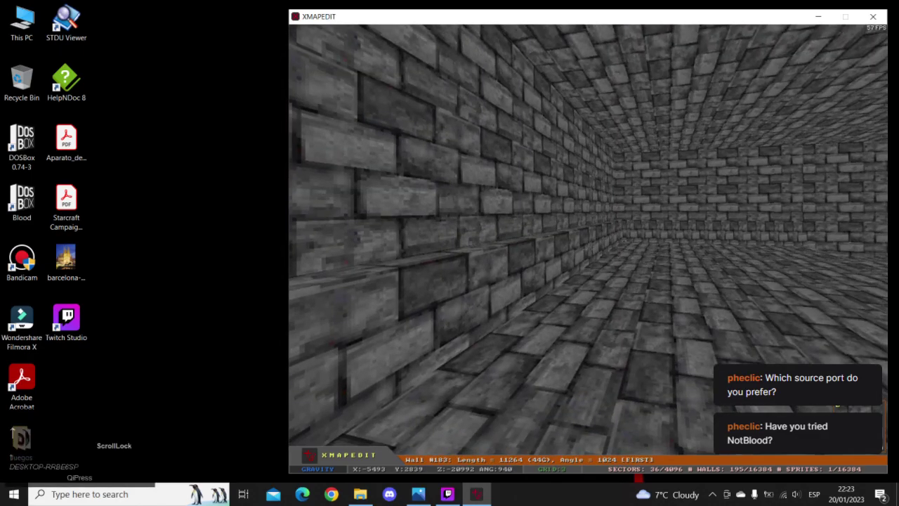
# - Inspect the brick room's walls, corners and ledges in the 3D view
pyautogui.press('Up')
pyautogui.press('Up')
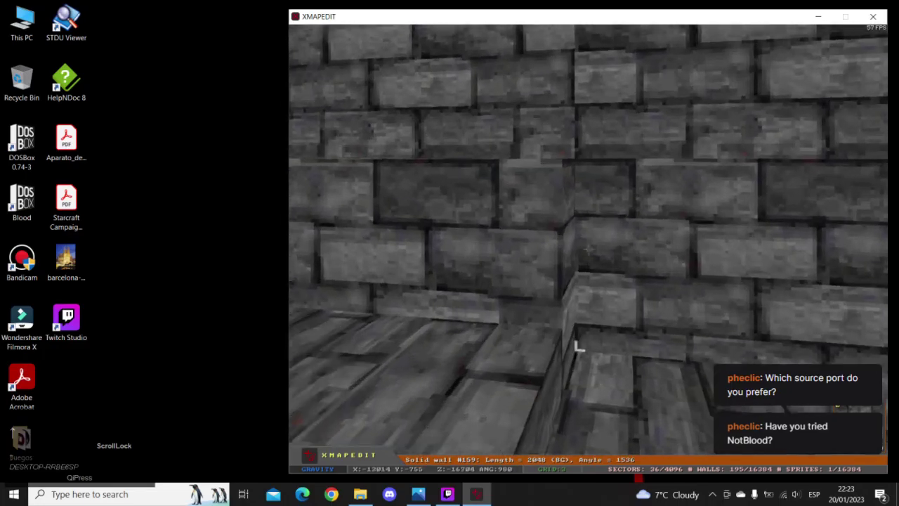
pyautogui.press('Right')
pyautogui.press('Up')
pyautogui.press('Left')
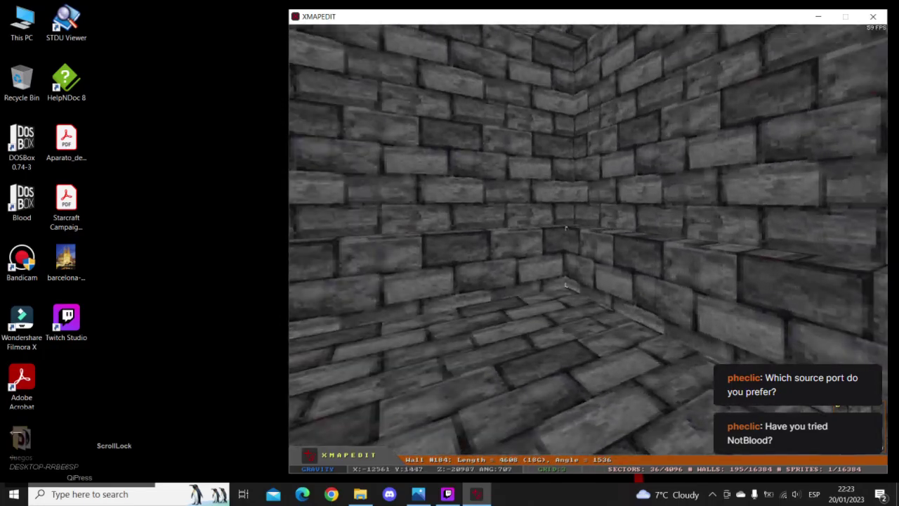
pyautogui.press('Up')
pyautogui.press('Left')
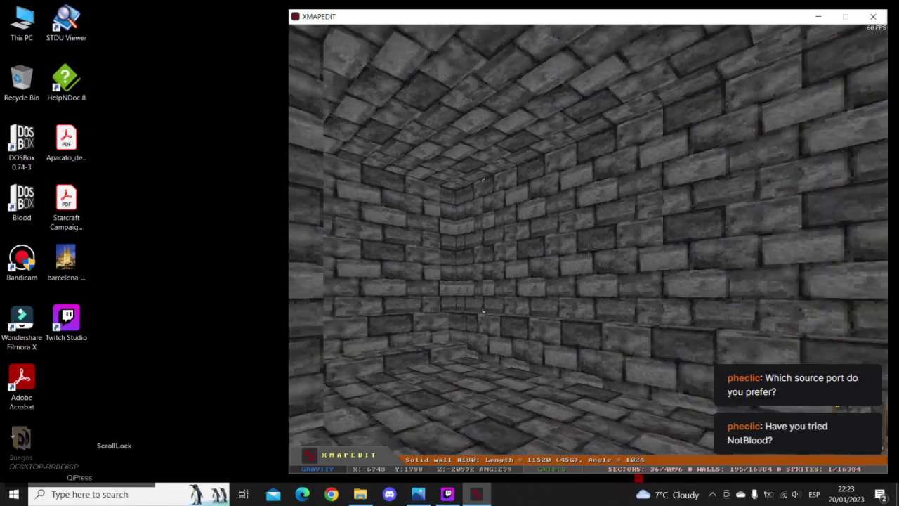
pyautogui.press('Left')
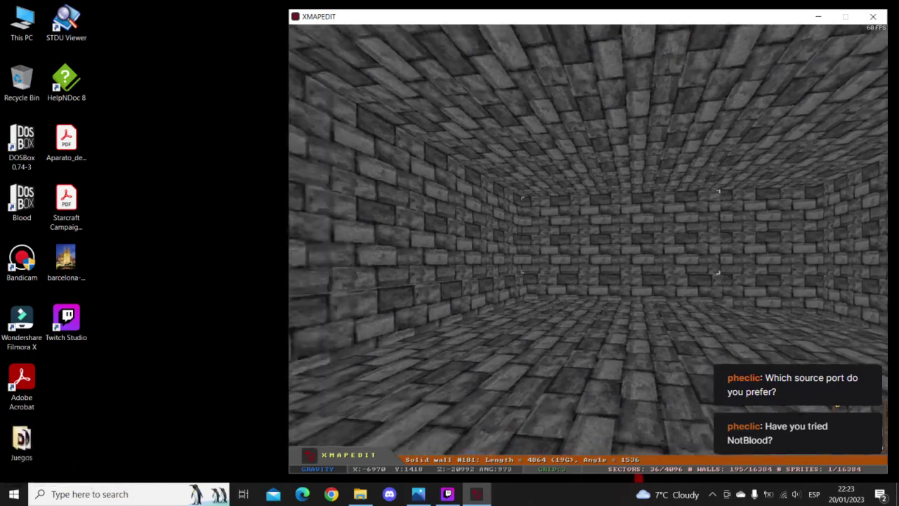
pyautogui.press('Right')
pyautogui.press('Scroll_Lock')
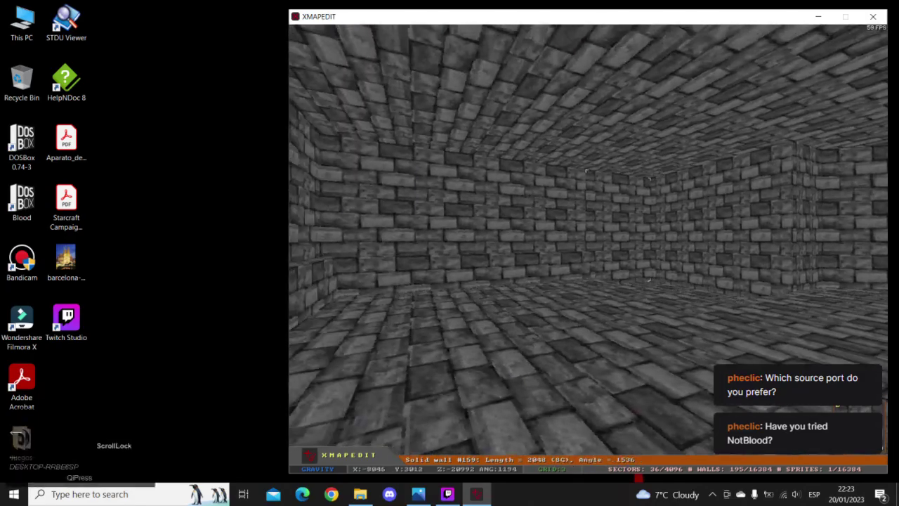
pyautogui.press('Up')
pyautogui.press('Right')
pyautogui.press('Up')
pyautogui.press('Right')
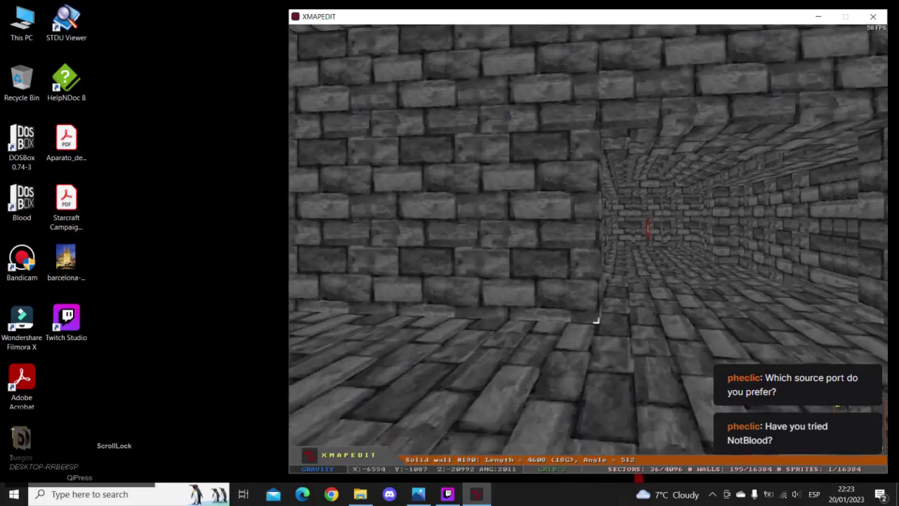
# - Insert vertices on the room's boundary to push part of the side wall outward and cut the opposite upper corner diagonally
pyautogui.press('KP_Enter')
pyautogui.moveTo(589, 258); pyautogui.dragTo(576, 239, button='right')
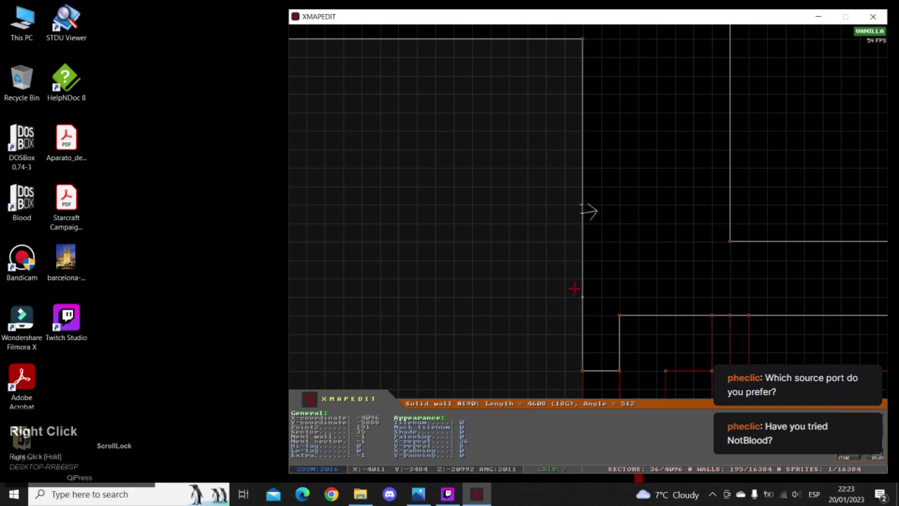
pyautogui.moveTo(577, 247); pyautogui.dragTo(652, 275)
pyautogui.moveTo(652, 275); pyautogui.dragTo(520, 64, button='right')
pyautogui.moveTo(520, 65); pyautogui.dragTo(595, 51)
pyautogui.moveTo(562, 263); pyautogui.dragTo(589, 211, button='right')
pyautogui.press('Insert')
pyautogui.moveTo(724, 209); pyautogui.dragTo(589, 212, button='right')
# - Draw a ledge sector two grid squares wide inside the room, following the short side wall, the diagonal and the upper wall
pyautogui.press('z')
pyautogui.press('a')
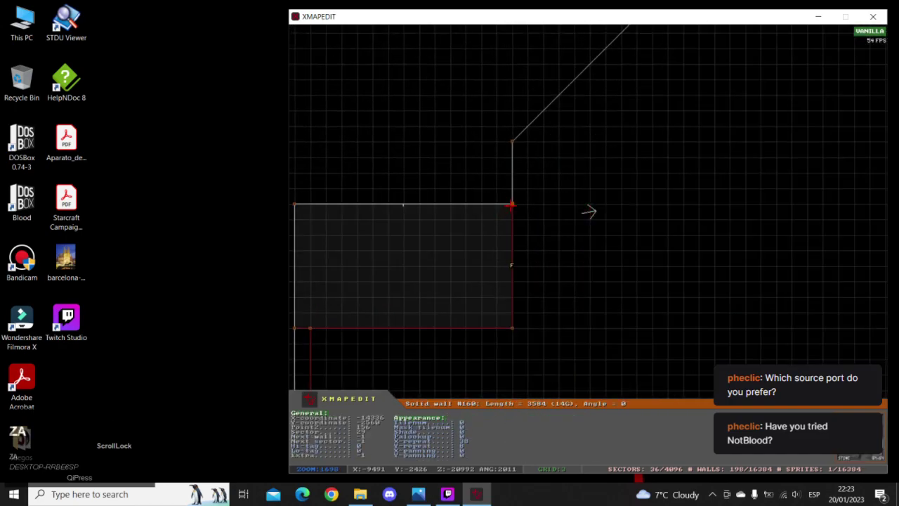
pyautogui.press('space')
pyautogui.press('space')
pyautogui.rightClick(571, 150)
pyautogui.press('space')
pyautogui.rightClick(565, 207)
pyautogui.moveTo(589, 211); pyautogui.dragTo(588, 211, button='right')
pyautogui.press('space')
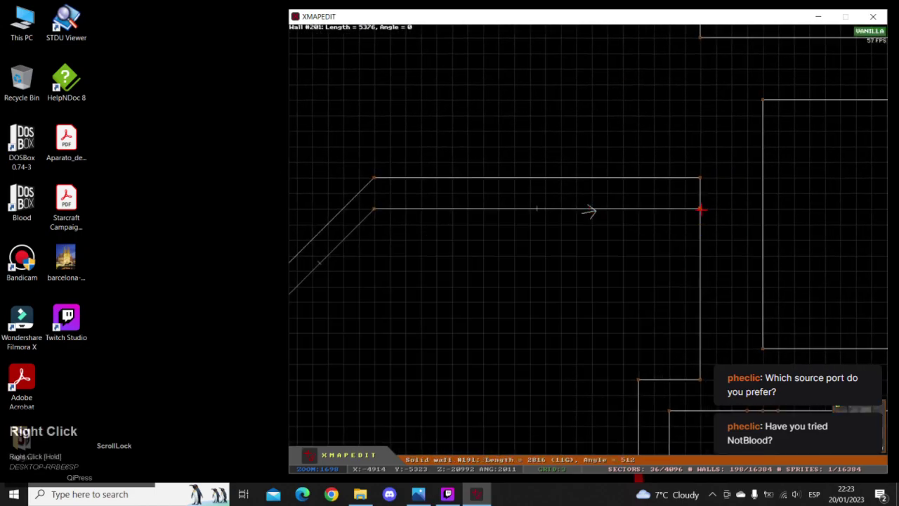
pyautogui.press('space')
# - Raise the floor of the new ledge sector to -16384, level with the existing long ledge
pyautogui.press('KP_Enter')
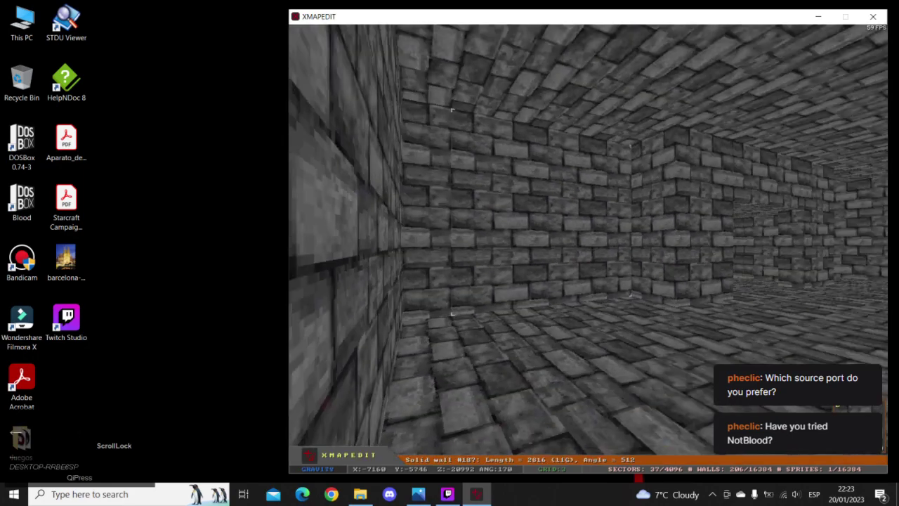
pyautogui.press('pageup')
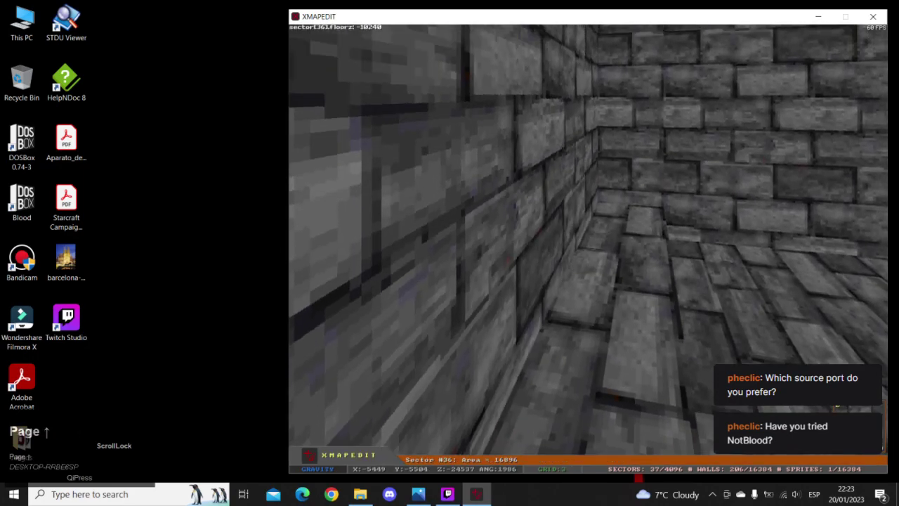
pyautogui.press('pageup')
pyautogui.press('pageup')
pyautogui.press('Up')
pyautogui.press('Right')
pyautogui.press('Left')
pyautogui.press('Up')
pyautogui.press('pagedown')
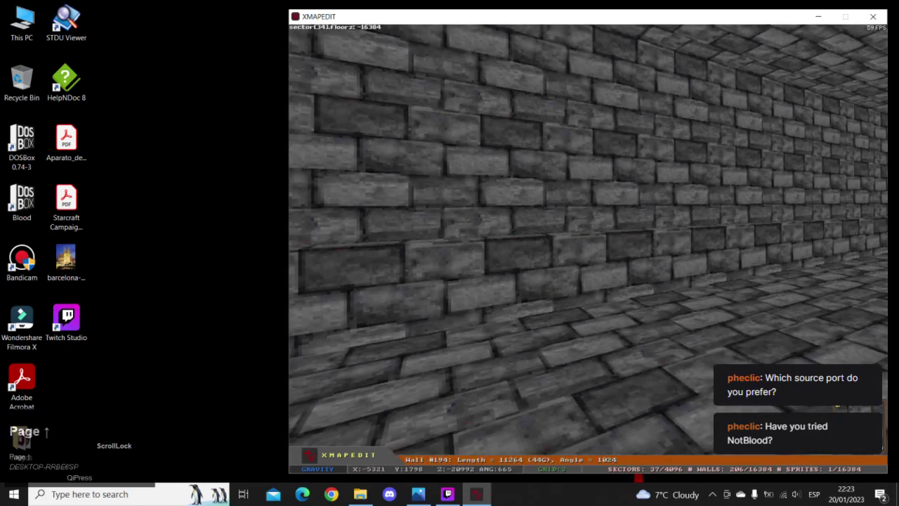
pyautogui.press('Right')
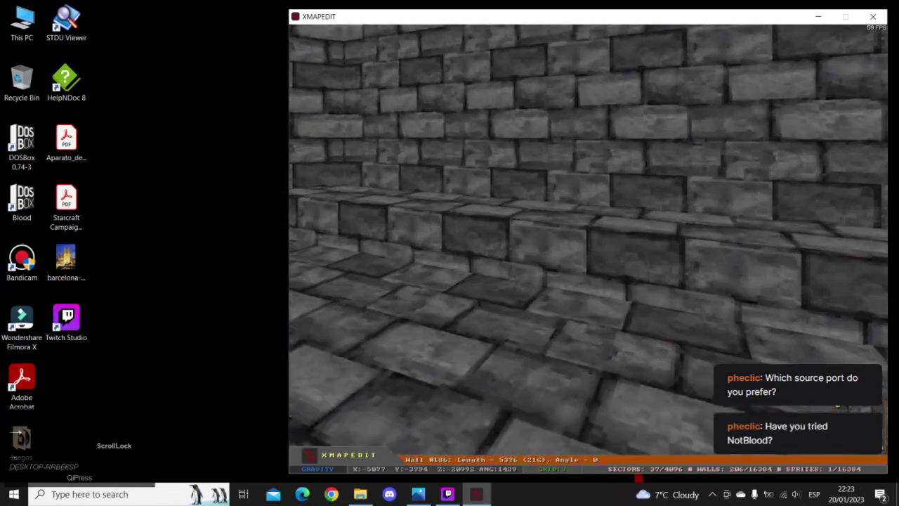
pyautogui.press('pageup')
# - Move the room's upper wall together with its ledge edge two grid squares inward on the map
pyautogui.press('Right')
pyautogui.press('Down')
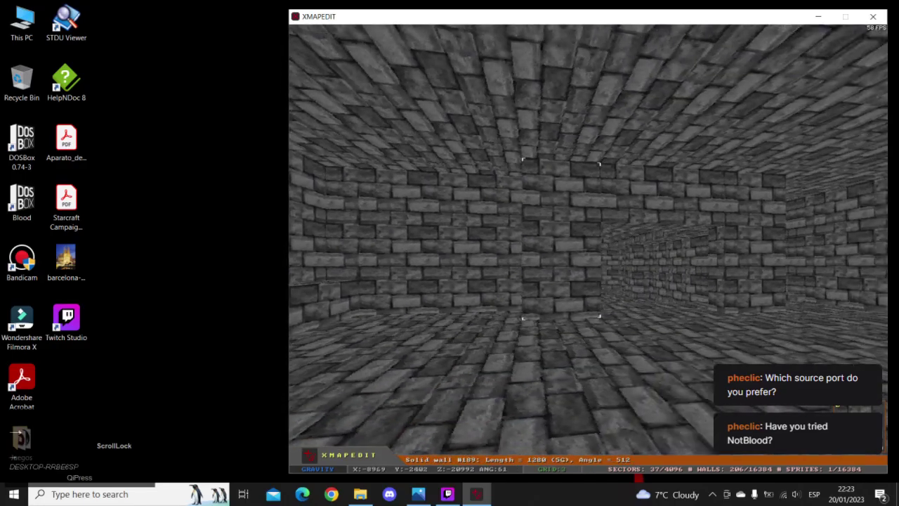
pyautogui.press('Up')
pyautogui.press('Left')
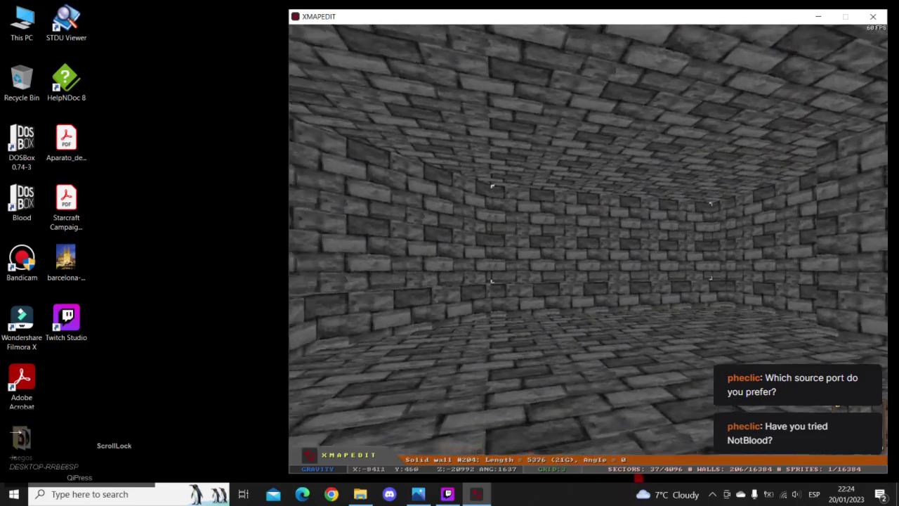
pyautogui.press('Left')
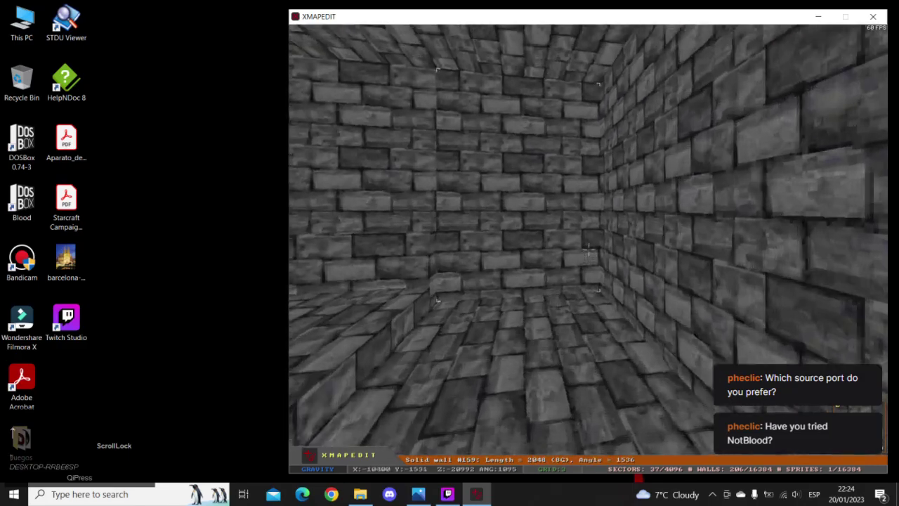
pyautogui.press('KP_Enter')
pyautogui.press('z')
pyautogui.rightClick(666, 202)
pyautogui.press('a')
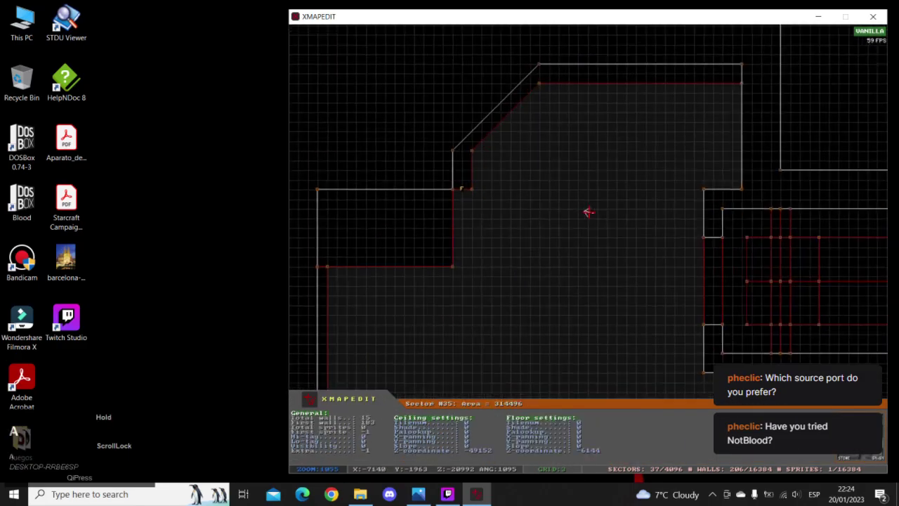
pyautogui.keyDown('shift'); pyautogui.moveTo(393, 35); pyautogui.dragTo(757, 198); pyautogui.keyUp('shift')
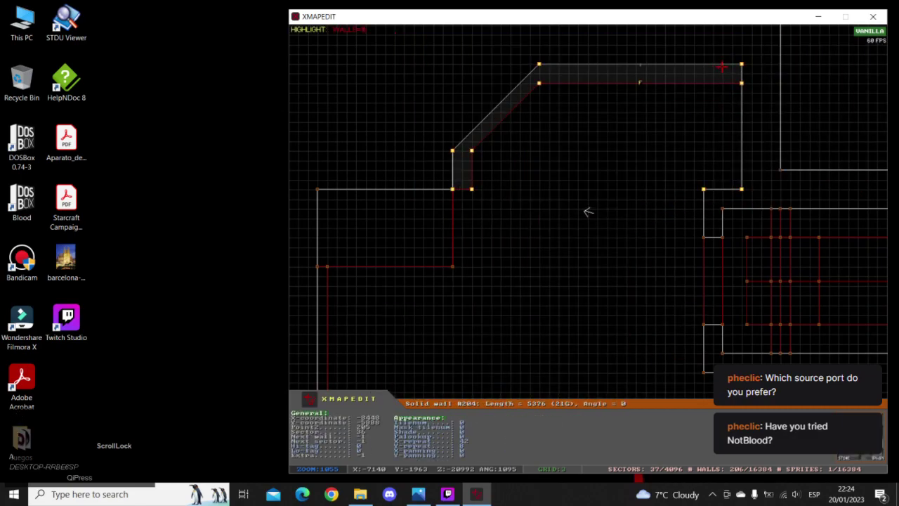
pyautogui.keyDown('shift'); pyautogui.moveTo(324, 43); pyautogui.dragTo(769, 161); pyautogui.keyUp('shift')
pyautogui.moveTo(741, 64)
pyautogui.mouseDown()
pyautogui.moveTo(733, 73)
pyautogui.moveTo(743, 82)
pyautogui.mouseUp()
# - Move the vertices at the ledge's lower end and the adjoining raised sector's upper wall two grid squares down the map
pyautogui.rightClick(564, 139)
pyautogui.moveTo(589, 212); pyautogui.dragTo(578, 214, button='right')
pyautogui.keyDown('shift'); pyautogui.moveTo(329, 219); pyautogui.dragTo(562, 289); pyautogui.keyUp('shift')
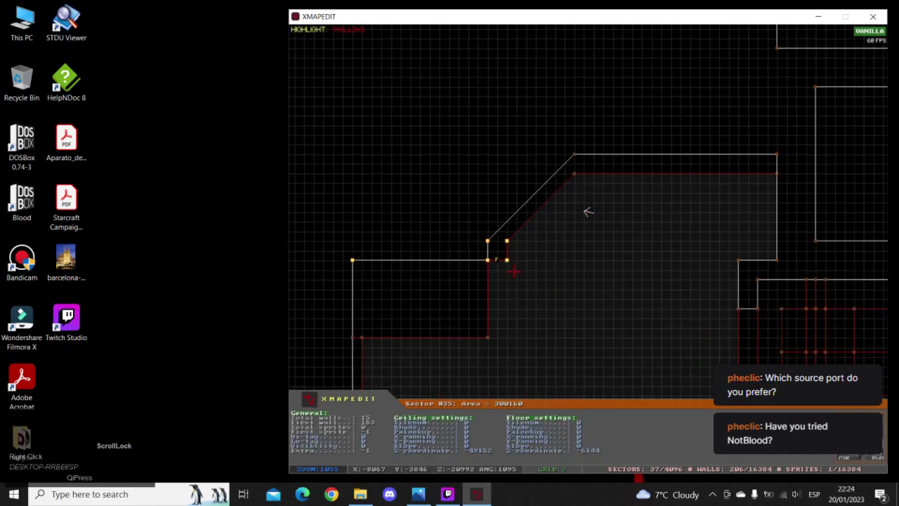
pyautogui.moveTo(487, 263); pyautogui.dragTo(487, 280)
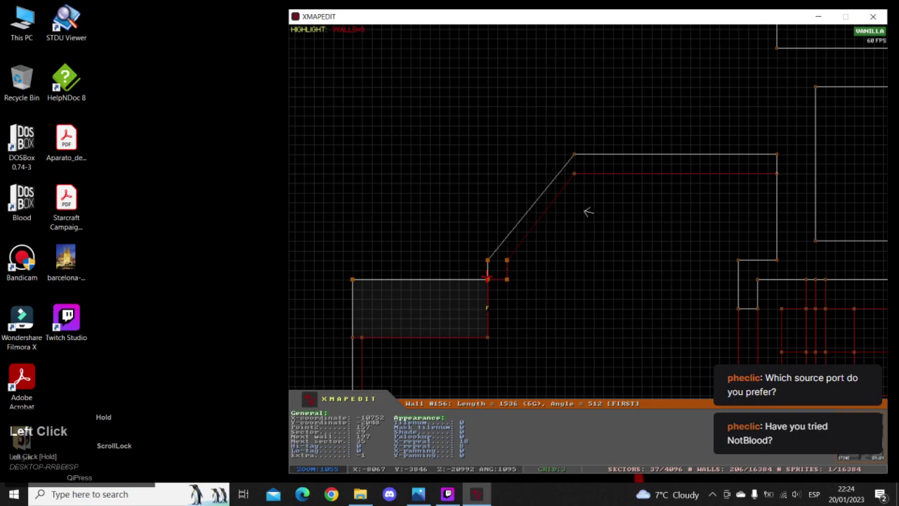
# - Shift the outer and inner vertices at the diagonal's upper end two grid squares along the upper wall, restoring a 45-degree slope
pyautogui.scroll(5, 588, 212)
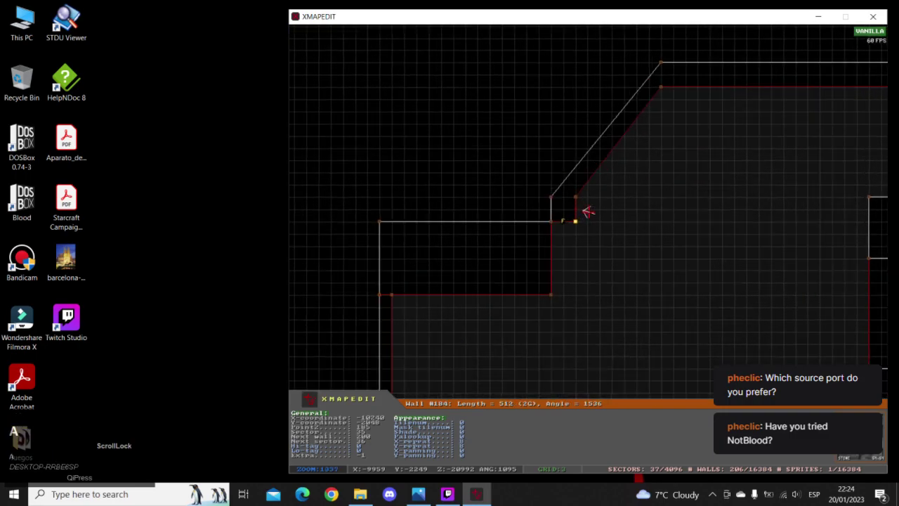
pyautogui.rightClick(588, 212)
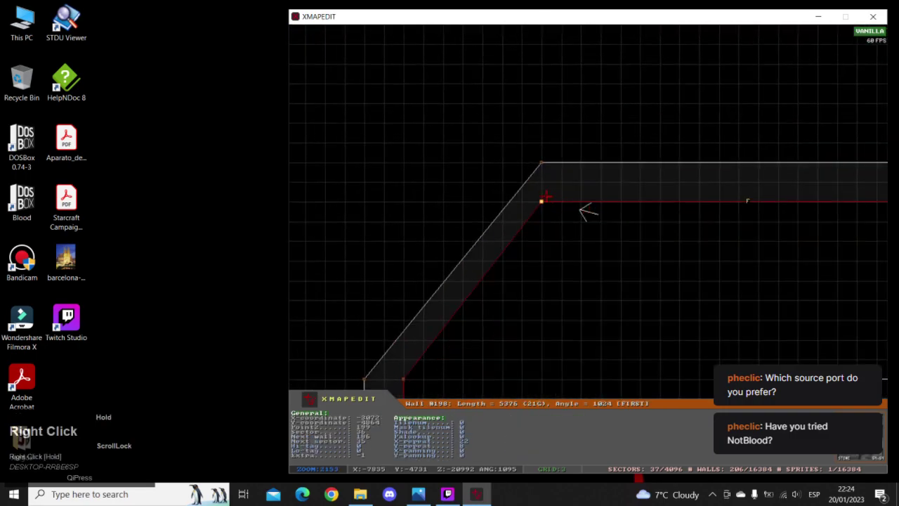
pyautogui.moveTo(543, 166); pyautogui.dragTo(581, 169)
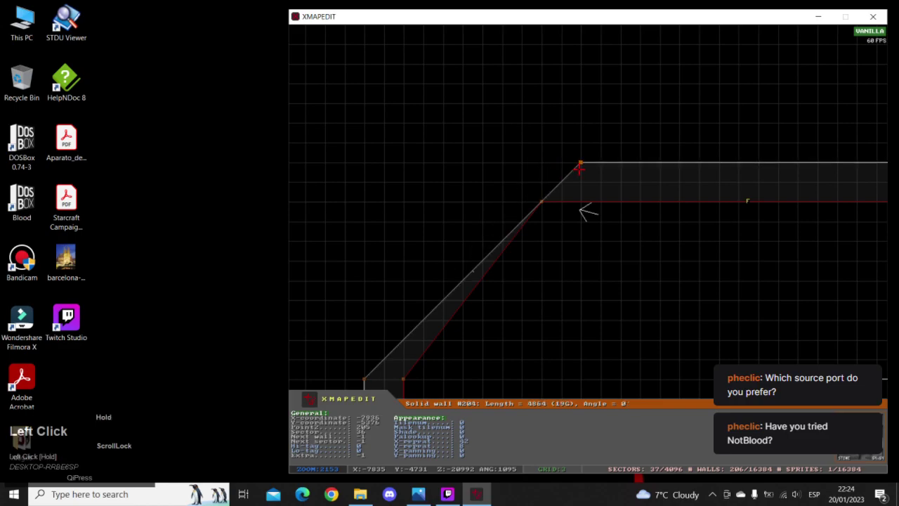
pyautogui.moveTo(539, 203); pyautogui.dragTo(575, 203)
pyautogui.moveTo(574, 204); pyautogui.dragTo(667, 196, button='right')
pyautogui.rightClick(675, 168)
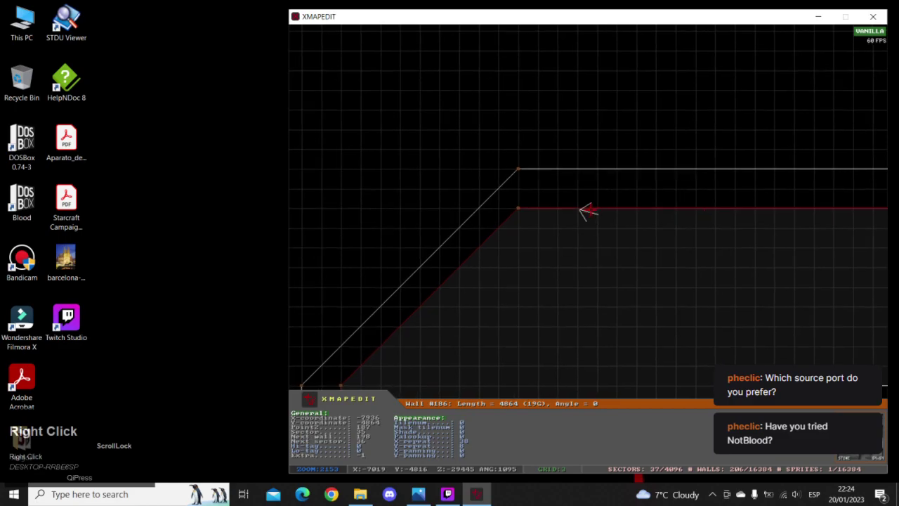
# - Set the grid size to 4 and widen the ledge's diagonal section by moving both inner corner vertices one grid square
pyautogui.press('a')
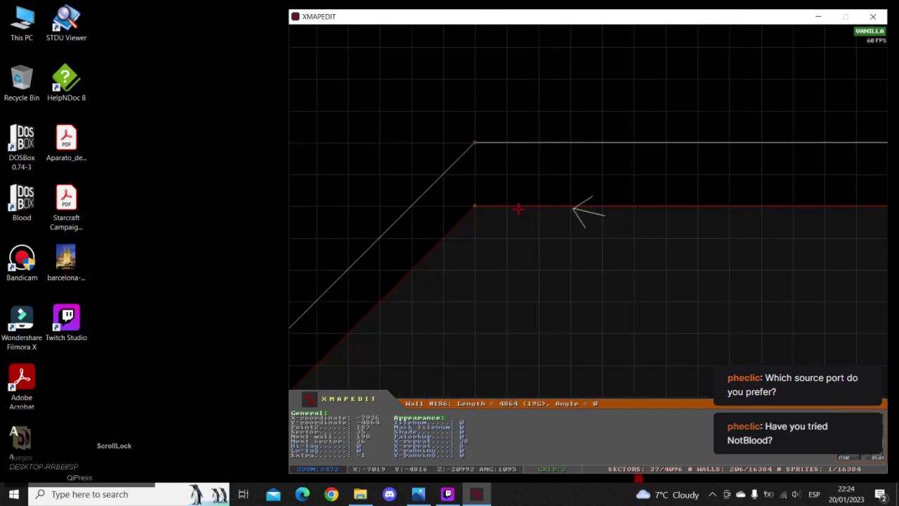
pyautogui.rightClick(517, 209)
pyautogui.press('z')
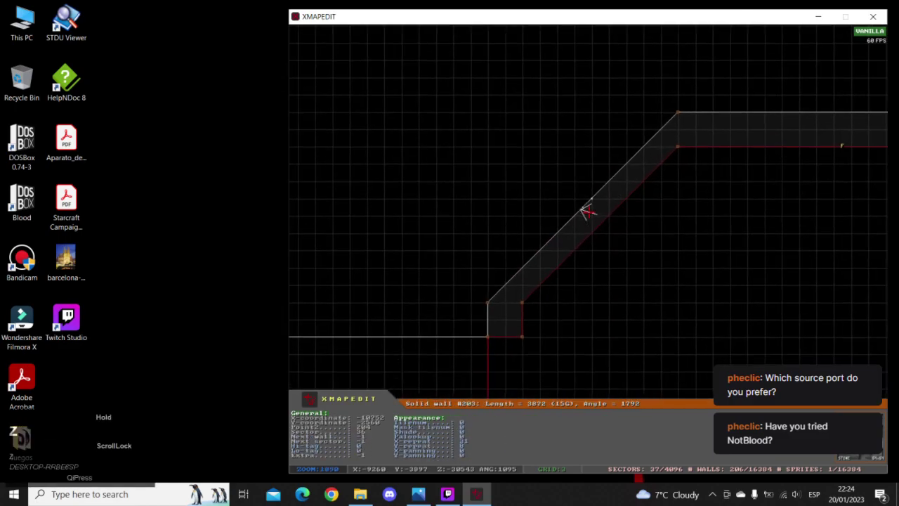
pyautogui.rightClick(570, 250)
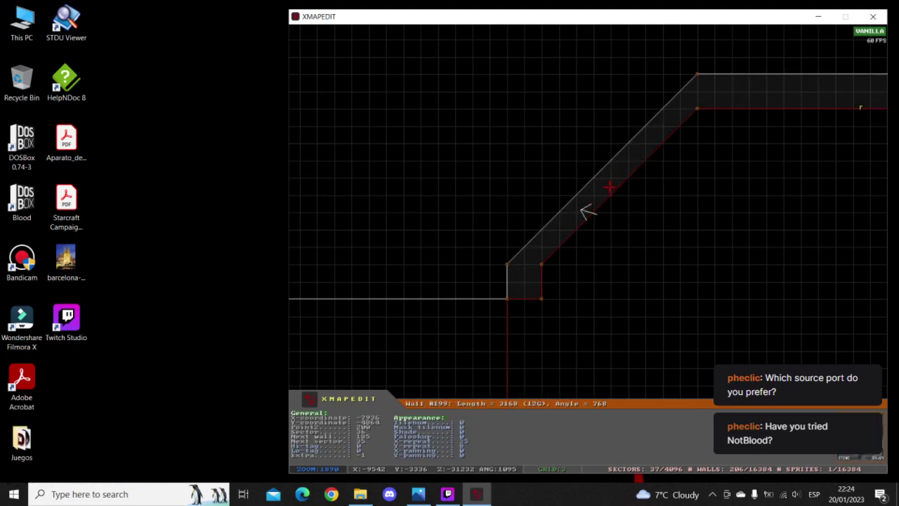
pyautogui.rightClick(609, 187)
pyautogui.press('a')
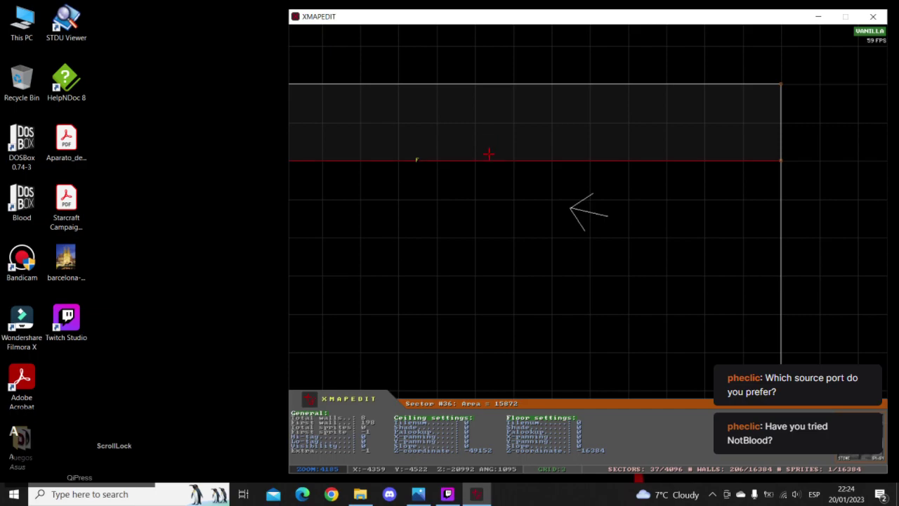
pyautogui.press('z')
pyautogui.rightClick(456, 219)
pyautogui.rightClick(483, 193)
pyautogui.press('a')
pyautogui.rightClick(562, 231)
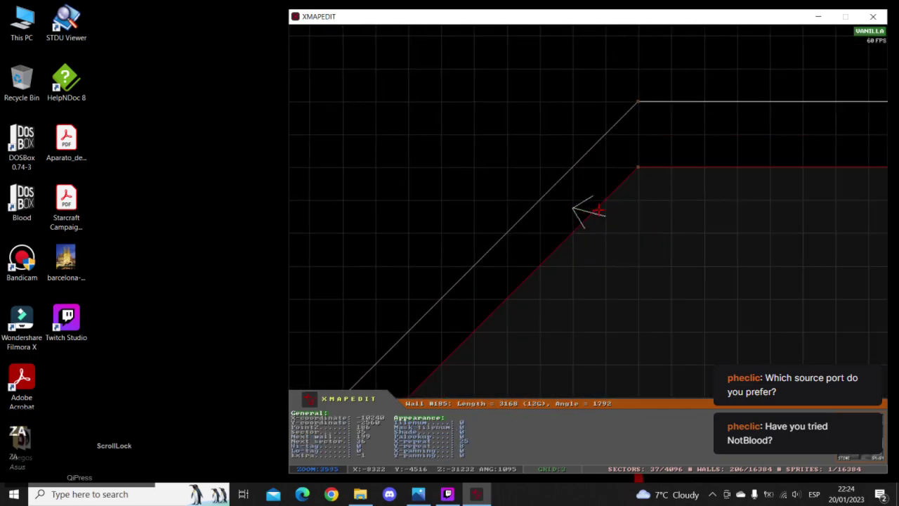
pyautogui.press('g')
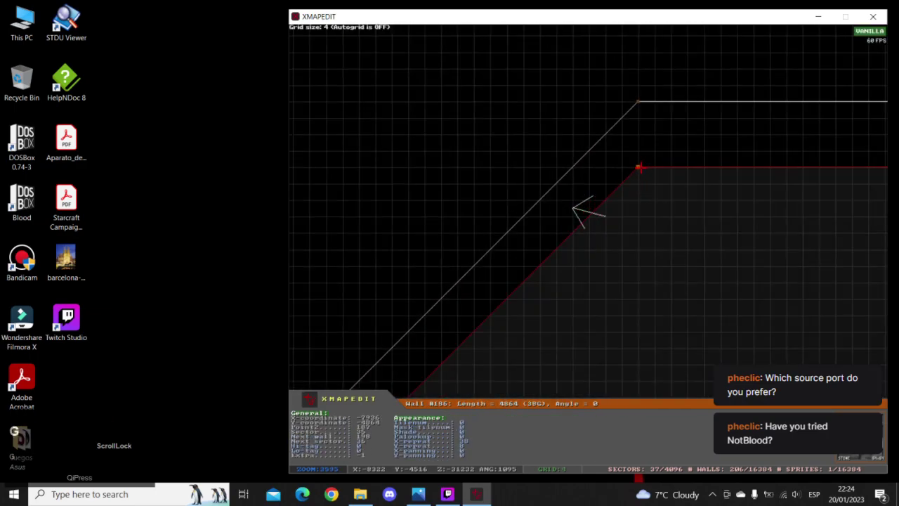
pyautogui.moveTo(640, 167); pyautogui.dragTo(648, 168)
pyautogui.moveTo(646, 166); pyautogui.dragTo(524, 239, button='right')
pyautogui.moveTo(524, 239); pyautogui.dragTo(523, 248)
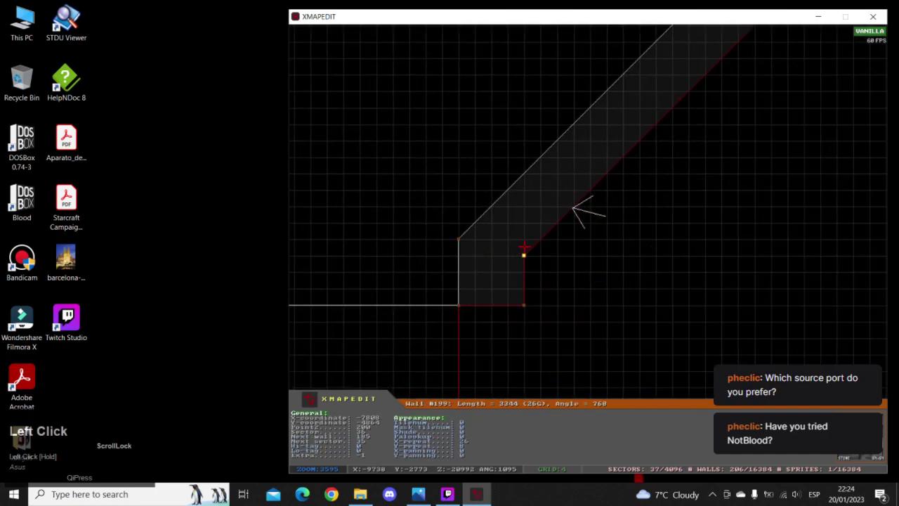
# - Nudge both inner corners of the diagonal ledge slightly further on a finer grid and restore grid size 3
pyautogui.press('g')
pyautogui.click(523, 255)
pyautogui.moveTo(524, 257); pyautogui.dragTo(567, 214, button='right')
pyautogui.moveTo(495, 228); pyautogui.dragTo(503, 228)
pyautogui.moveTo(523, 271); pyautogui.dragTo(528, 300, button='right')
pyautogui.press('g')
pyautogui.press('g')
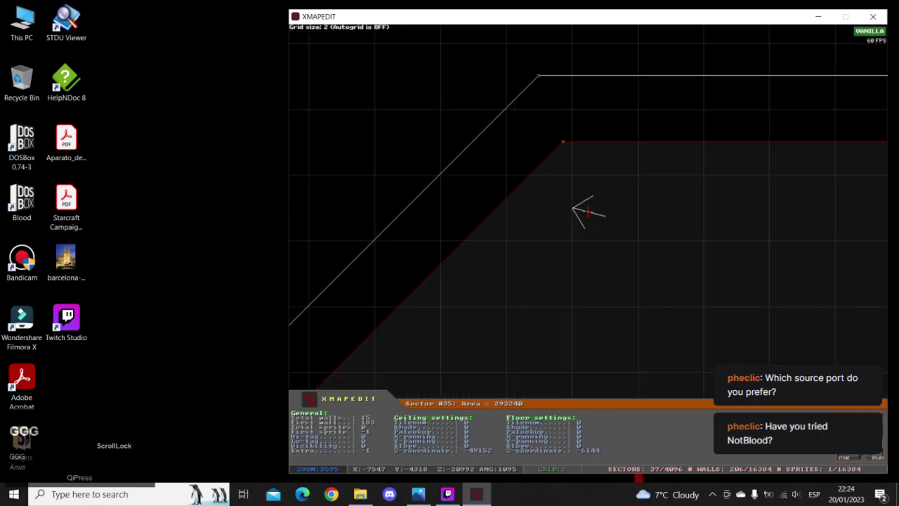
pyautogui.rightClick(588, 211)
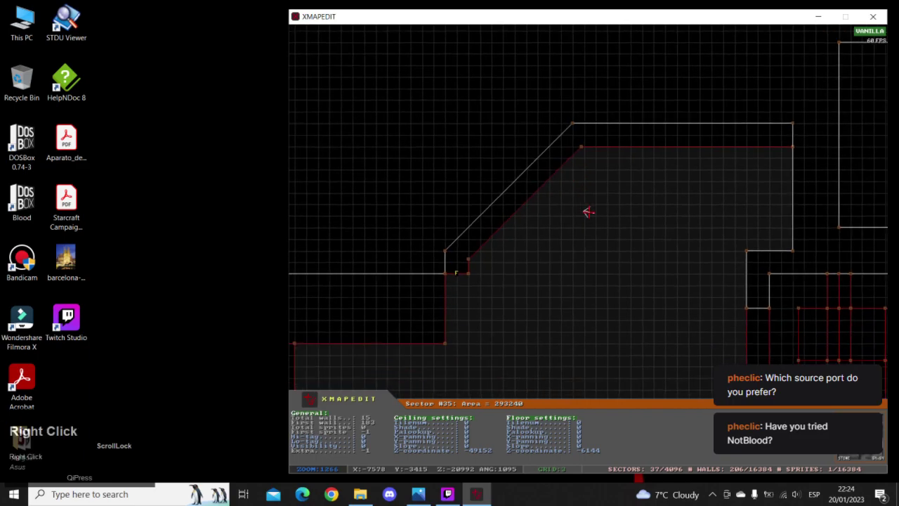
pyautogui.press('a')
# - Walk around the room in 3D view and examine the diagonal brick ledge and its surroundings
pyautogui.press('KP_Enter')
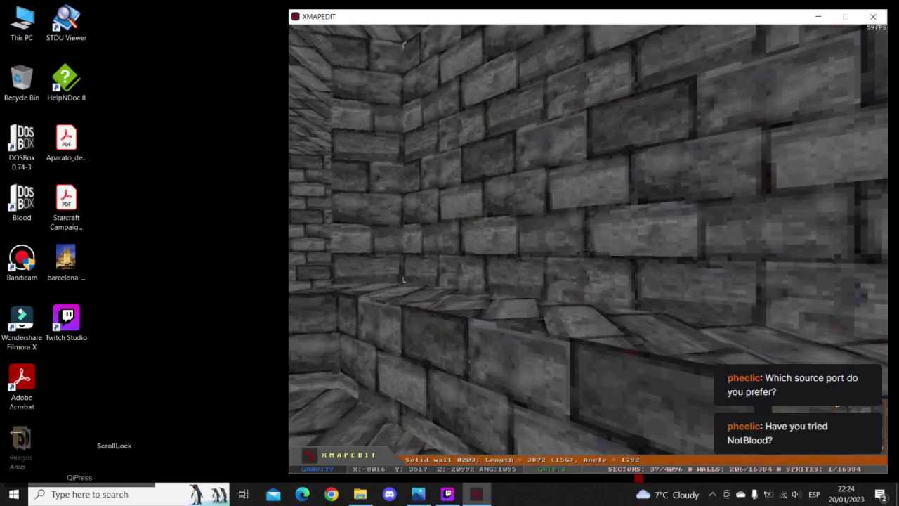
pyautogui.press('Up')
pyautogui.press('Right')
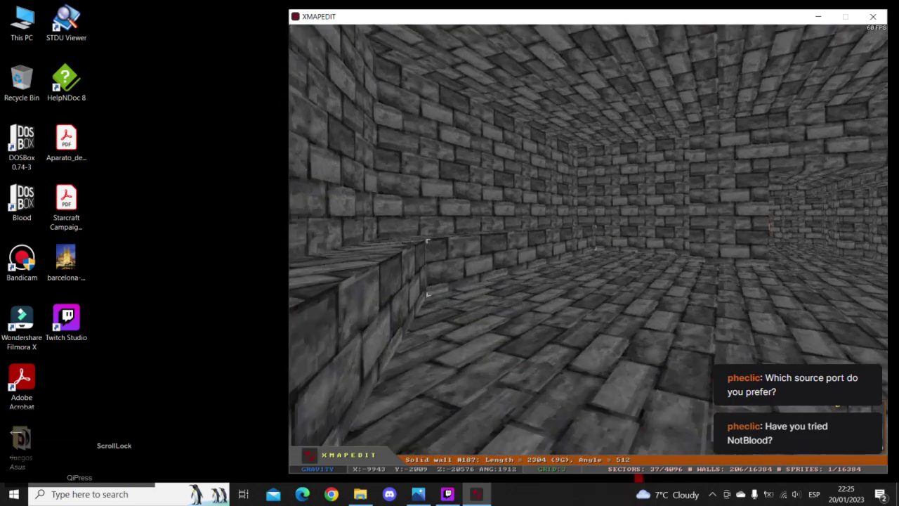
pyautogui.press('Up')
pyautogui.press('Right')
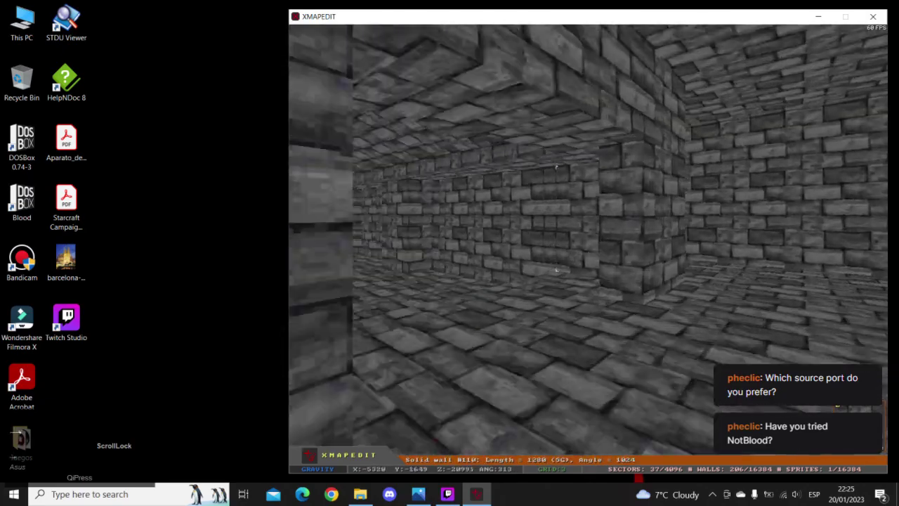
pyautogui.press('Up')
pyautogui.press('Left')
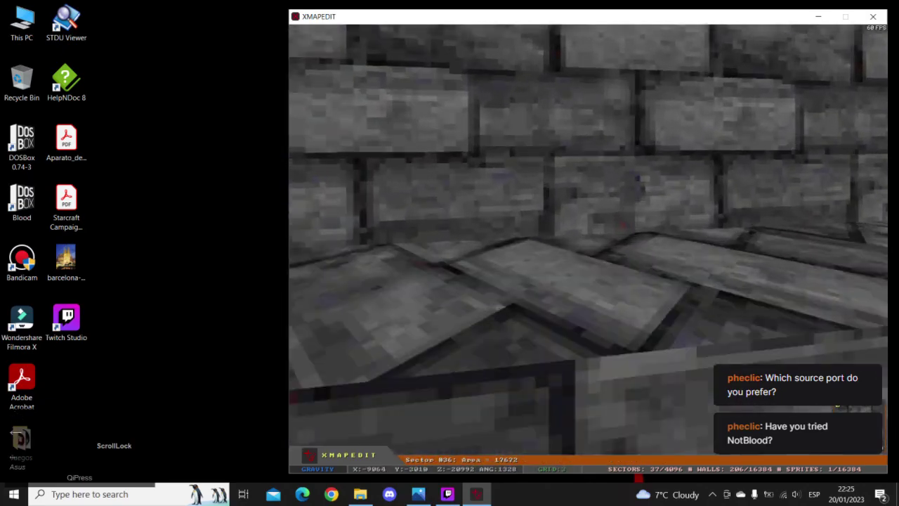
# - Set the grid size to 4 and narrow the ledge's lower end to two grid squares by moving both its inner vertices
pyautogui.press('KP_Enter')
pyautogui.rightClick(582, 205)
pyautogui.press('a')
pyautogui.press('g')
pyautogui.keyDown('shift'); pyautogui.moveTo(533, 191); pyautogui.dragTo(582, 288); pyautogui.keyUp('shift')
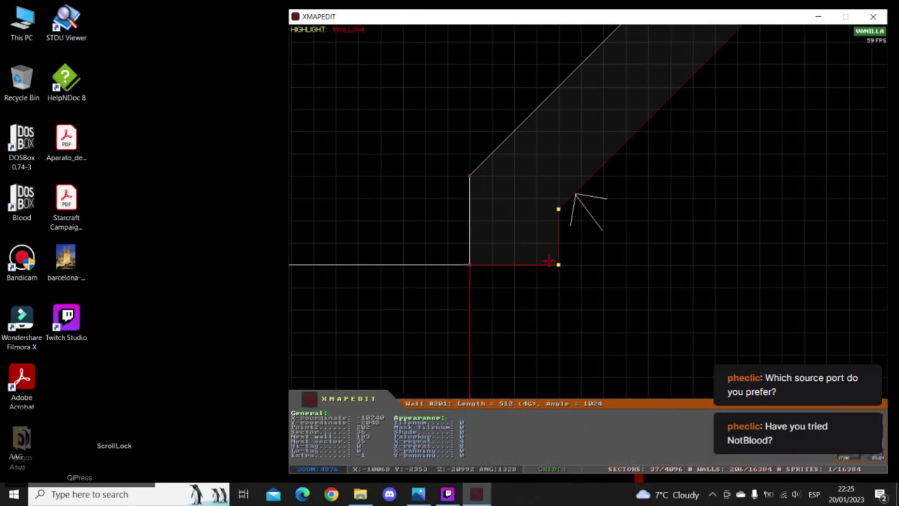
pyautogui.press('z')
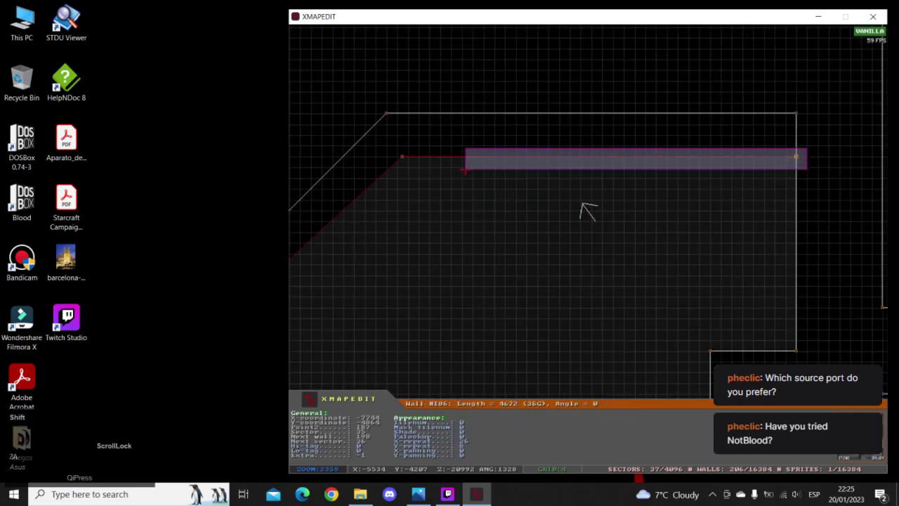
# - Narrow the ledge along the room's upper wall to two grid squares by moving both end vertices of its inner edge
pyautogui.rightClick(587, 211)
pyautogui.press('a')
pyautogui.moveTo(511, 247); pyautogui.dragTo(507, 213)
pyautogui.press('z')
pyautogui.rightClick(588, 211)
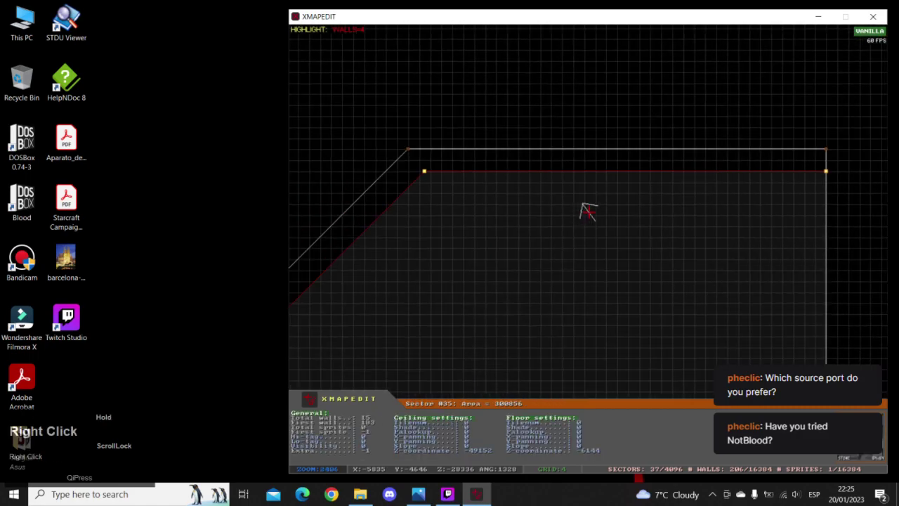
pyautogui.press('a')
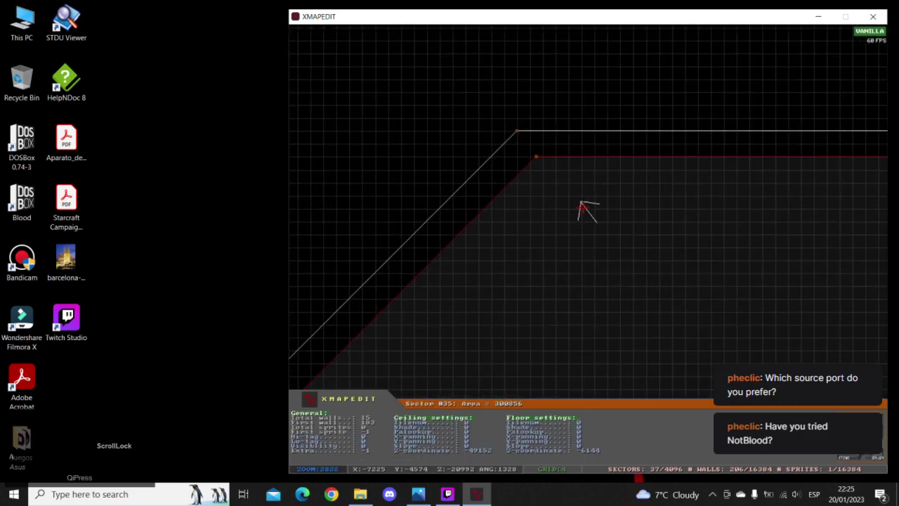
# - Move the upper and lower inner corners of the diagonal ledge onto the grid size 4 points one square along from the outer corners
pyautogui.rightClick(541, 133)
pyautogui.press('a')
pyautogui.moveTo(572, 227); pyautogui.dragTo(562, 229)
pyautogui.press('z')
pyautogui.rightClick(482, 306)
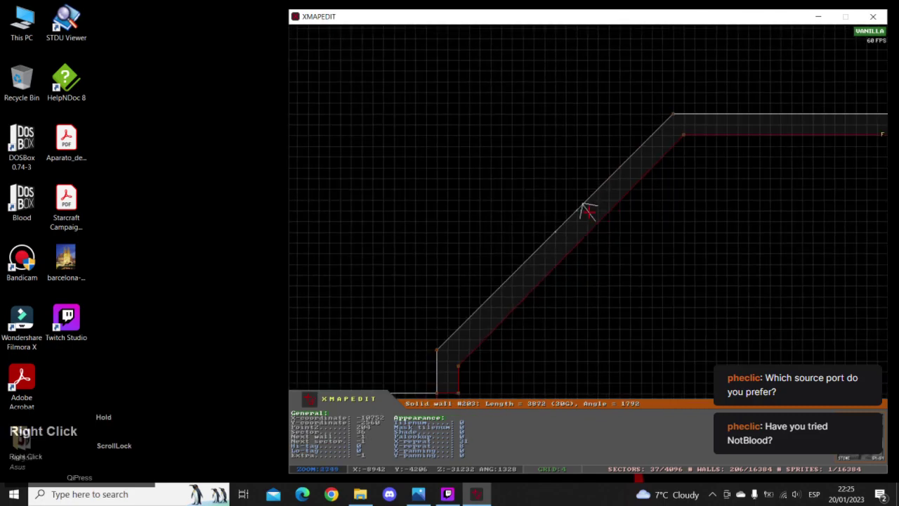
pyautogui.press('a')
pyautogui.moveTo(513, 319); pyautogui.dragTo(508, 299)
pyautogui.moveTo(533, 283); pyautogui.dragTo(588, 211, button='right')
pyautogui.press('a')
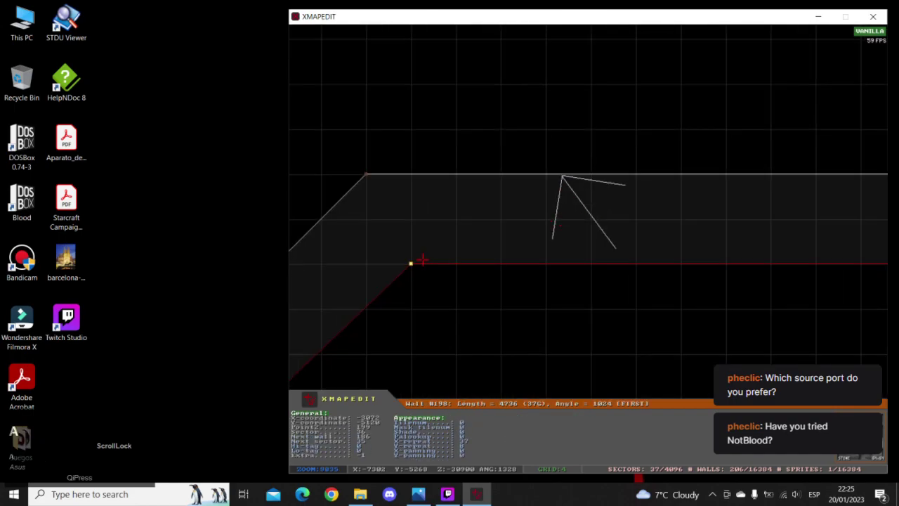
# - Set the grid size to 5 and shift both inner corners of the diagonal ledge one grid square towards the outer corners
pyautogui.moveTo(388, 267); pyautogui.dragTo(372, 263)
pyautogui.press('g')
pyautogui.press('z')
pyautogui.moveTo(384, 262); pyautogui.dragTo(588, 211, button='right')
pyautogui.press('a')
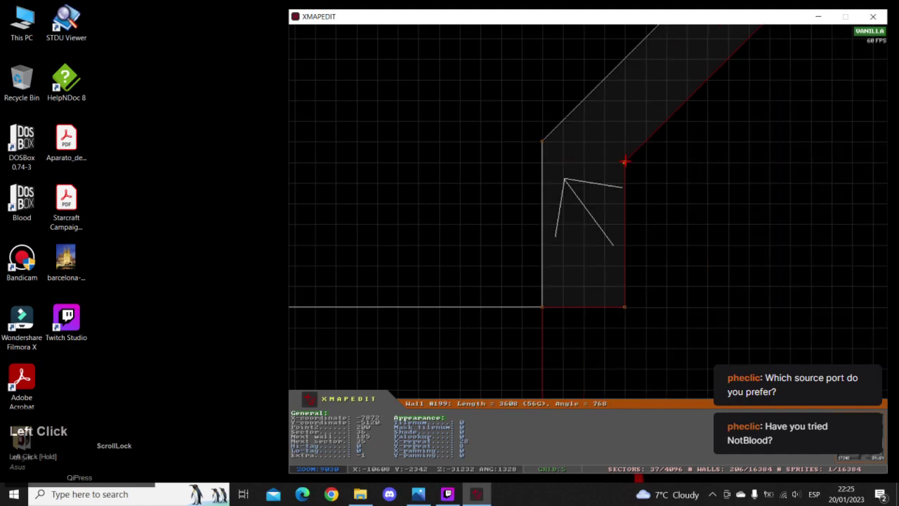
# - Set the grid size to 6 and fine-tune both inner corners of the diagonal ledge by one grid square away from the outer corners
pyautogui.press('g')
pyautogui.press('z')
pyautogui.moveTo(625, 171); pyautogui.dragTo(588, 210, button='right')
pyautogui.press('a')
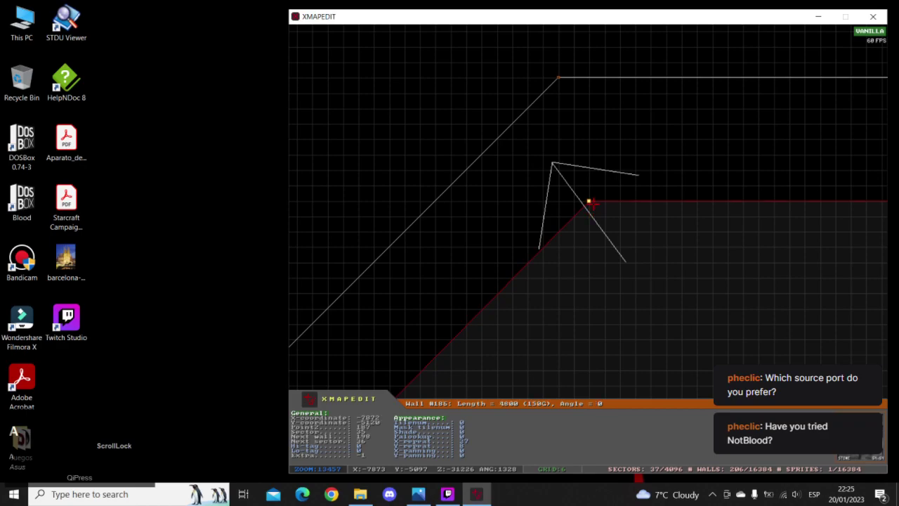
pyautogui.press('z')
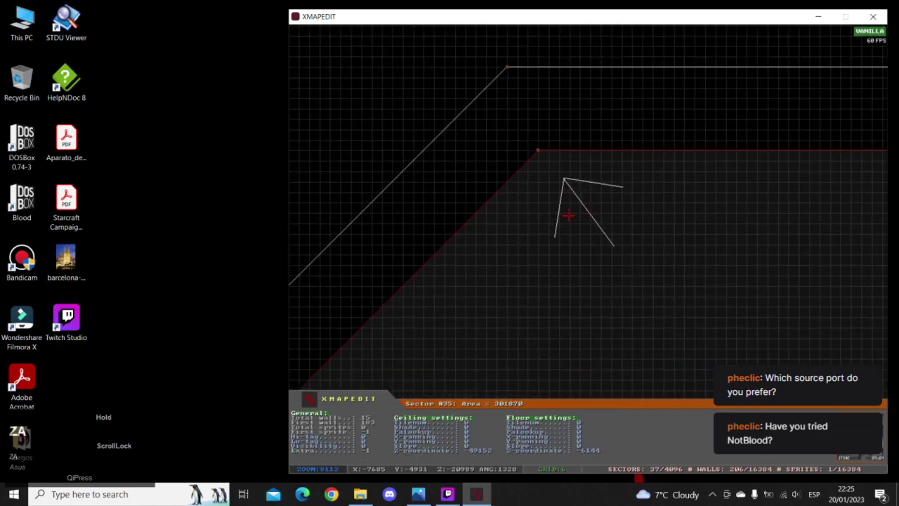
# - Walk through the room in 3D view and check the narrowed ledge, its corners and the surrounding brick walls
pyautogui.press('KP_Enter')
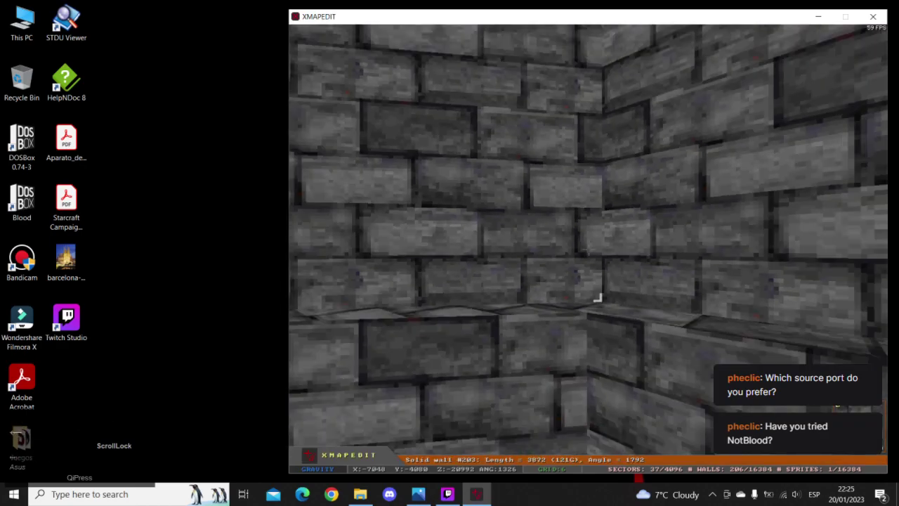
pyautogui.press('Up')
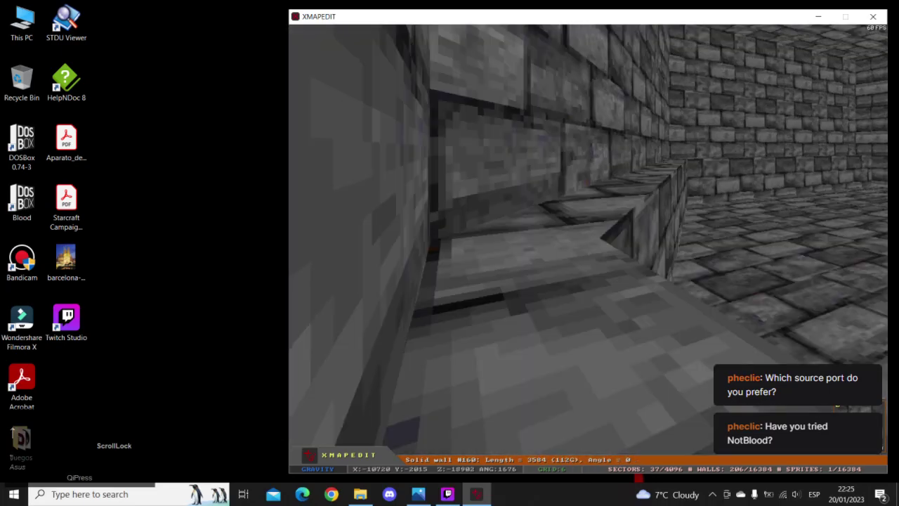
pyautogui.press('Up')
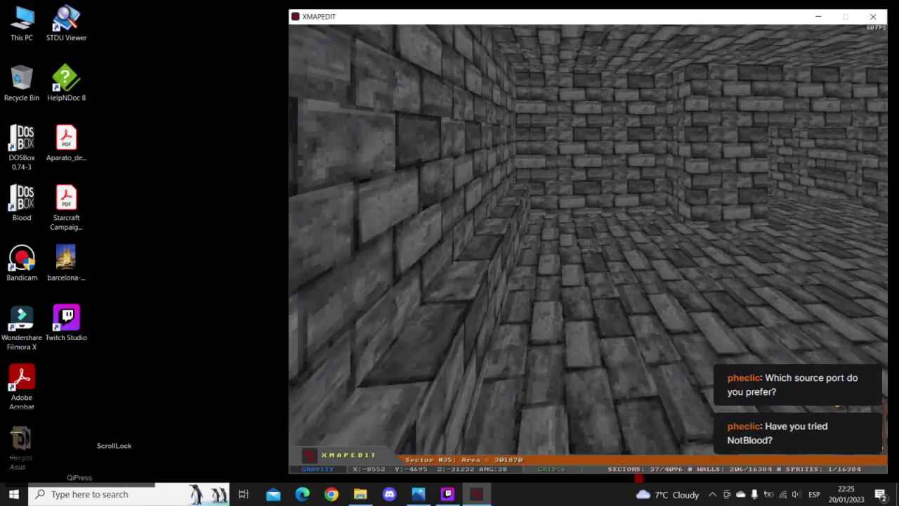
pyautogui.press('Up')
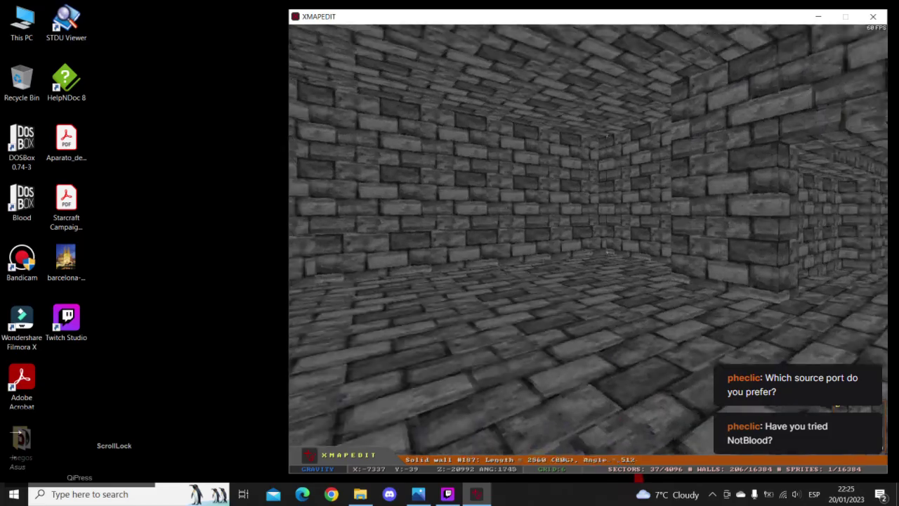
pyautogui.press('Up')
pyautogui.press('Left')
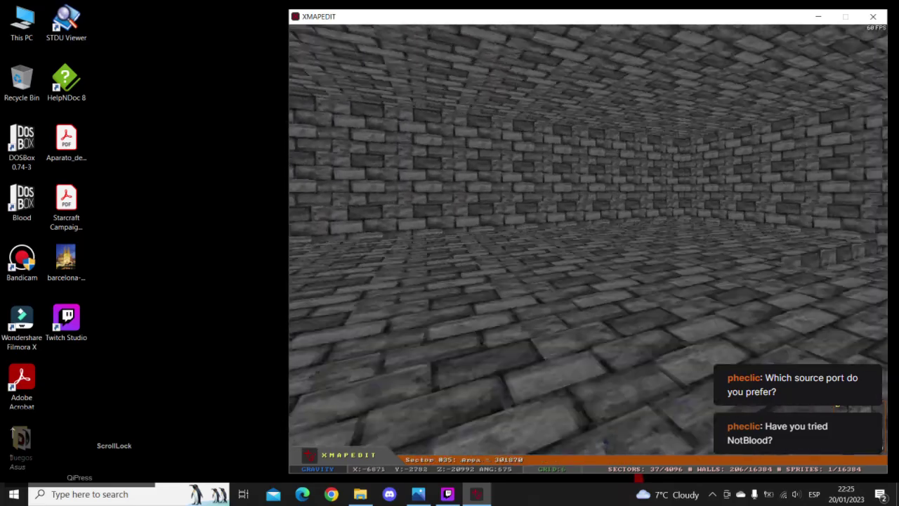
pyautogui.press('Up')
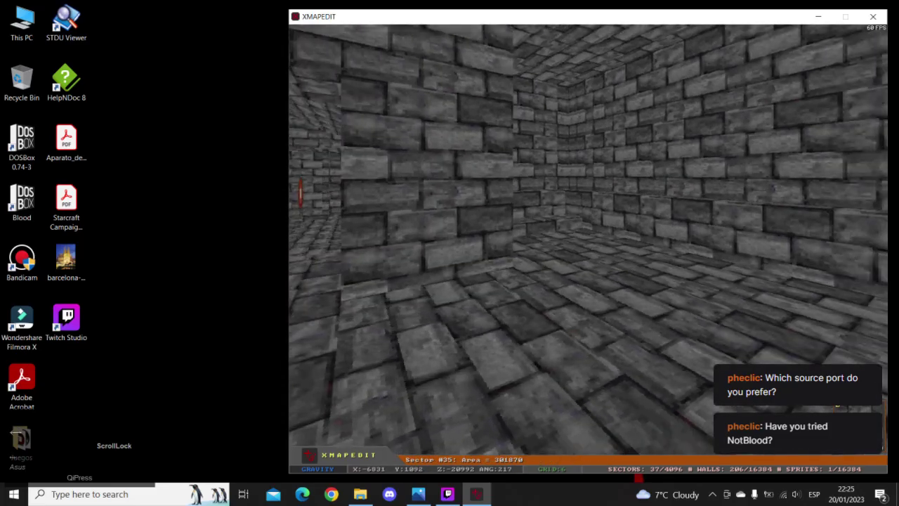
pyautogui.press('Right')
pyautogui.press('Up')
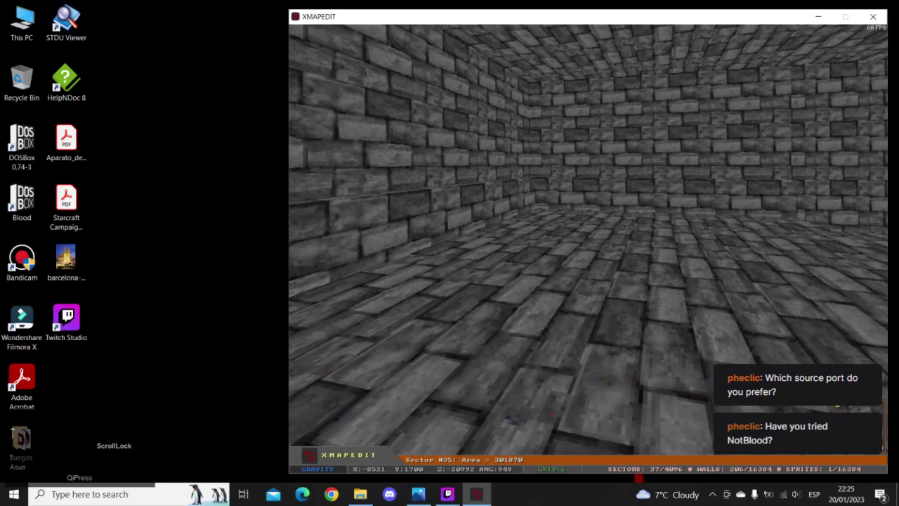
pyautogui.press('Left')
pyautogui.press('s')
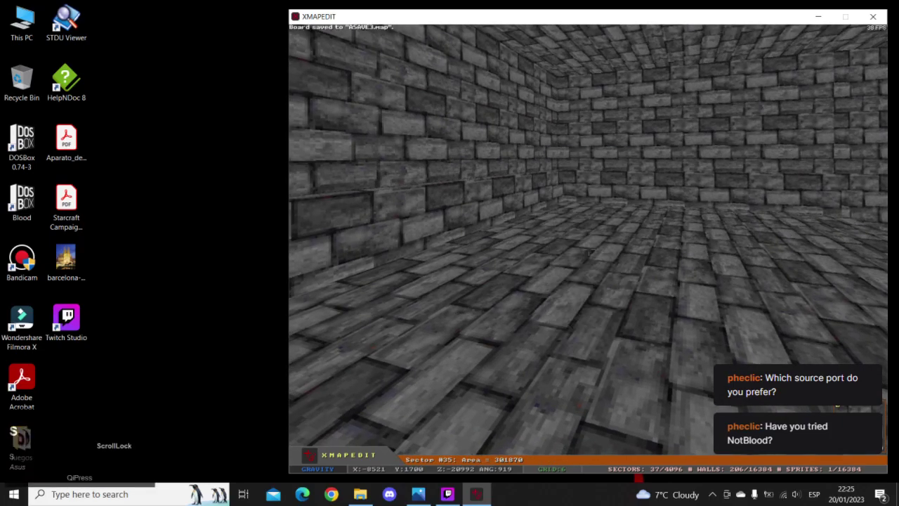
pyautogui.press('Up')
pyautogui.press('Left')
# - At grid size 3, draw a 9 by 4 grid-square rectangle below the room's upper-left notch and make it an inner sector
pyautogui.press('KP_Enter')
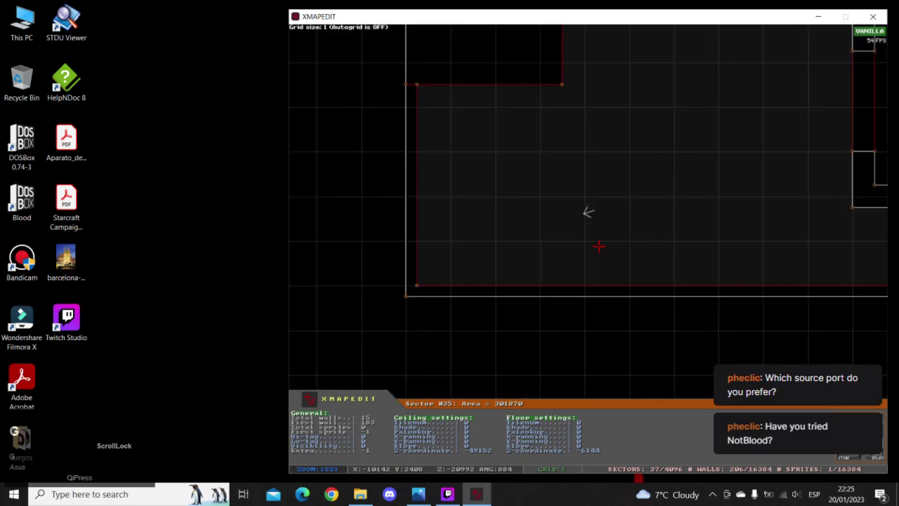
pyautogui.press('g')
pyautogui.press('g')
pyautogui.rightClick(539, 192)
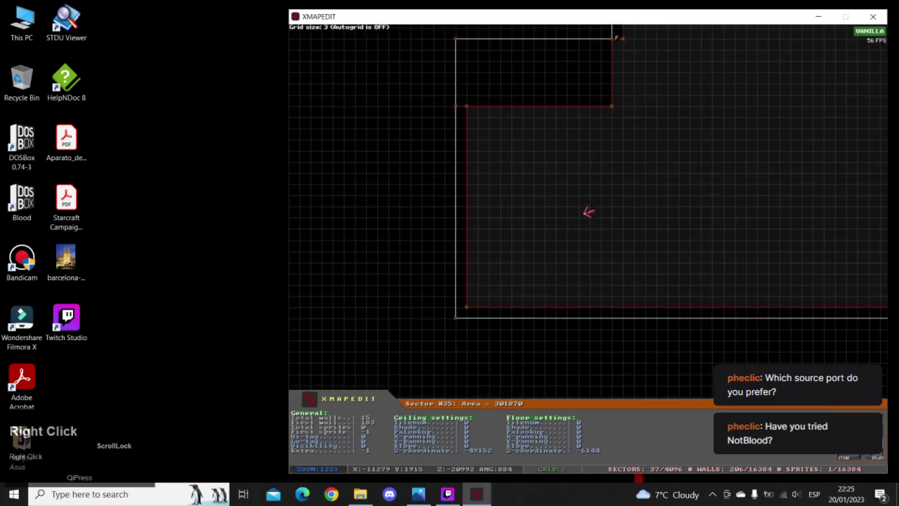
pyautogui.press('a')
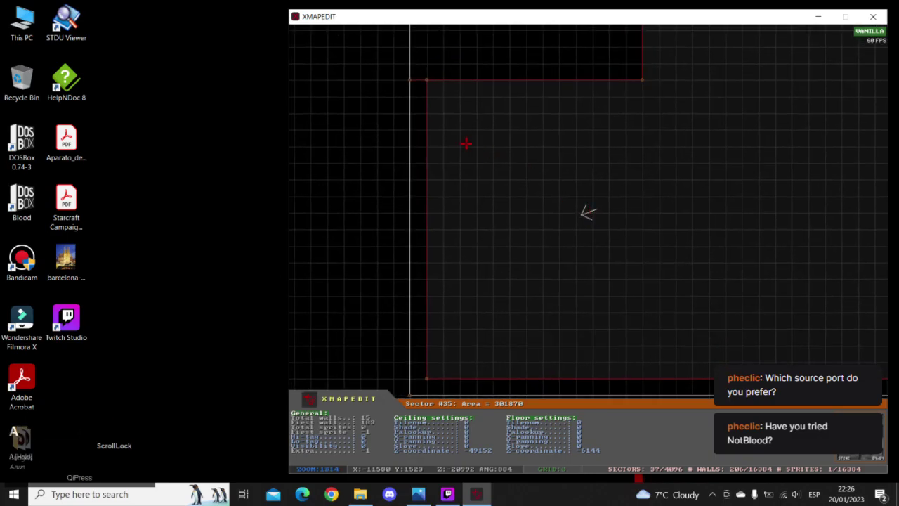
pyautogui.press('space')
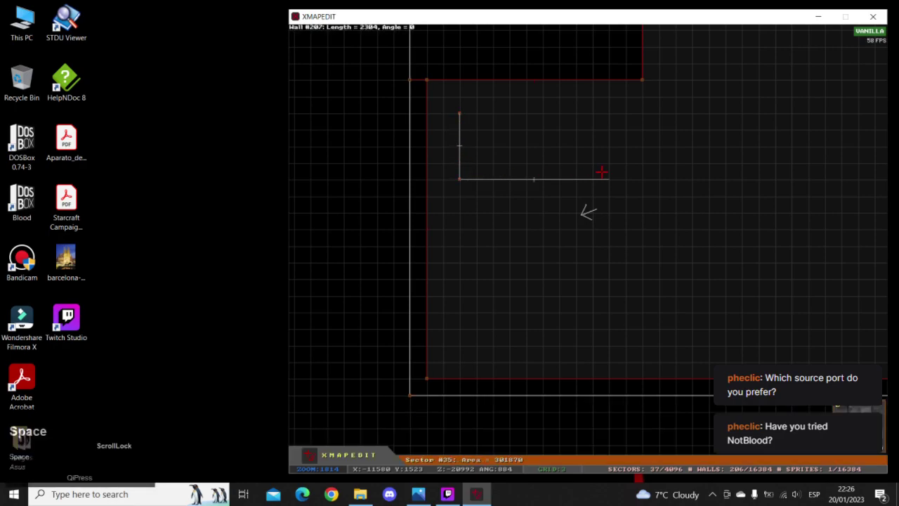
pyautogui.press('space')
pyautogui.press('space')
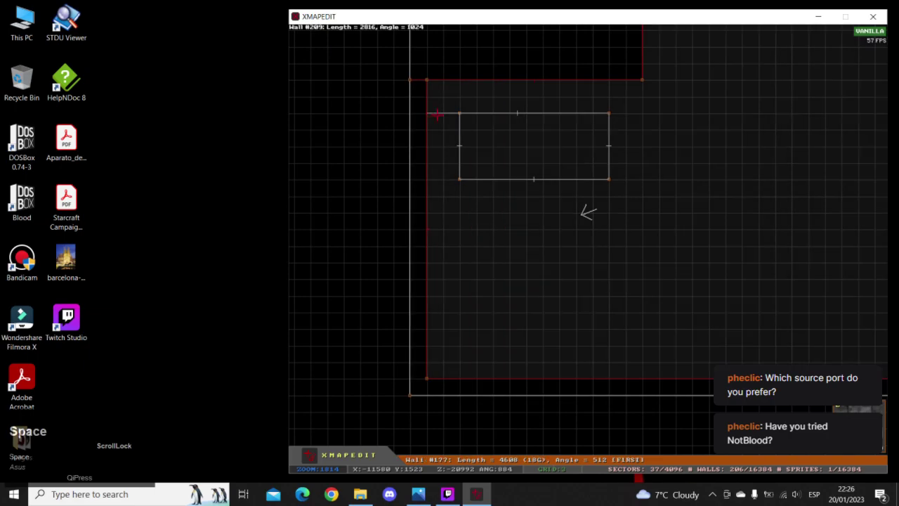
pyautogui.press('space')
pyautogui.hotkey('alt', 's')
# - Draw a second 9 by 4 grid-square rectangle three squares below the first, straighten its upper-right corner and make it an inner sector
pyautogui.press('z')
pyautogui.moveTo(485, 105); pyautogui.dragTo(589, 212, button='middle')
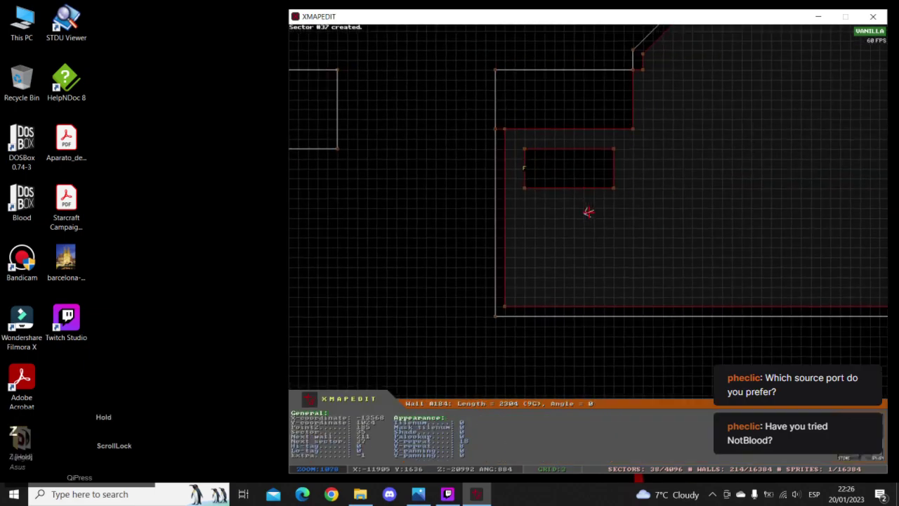
pyautogui.press('a')
pyautogui.press('space')
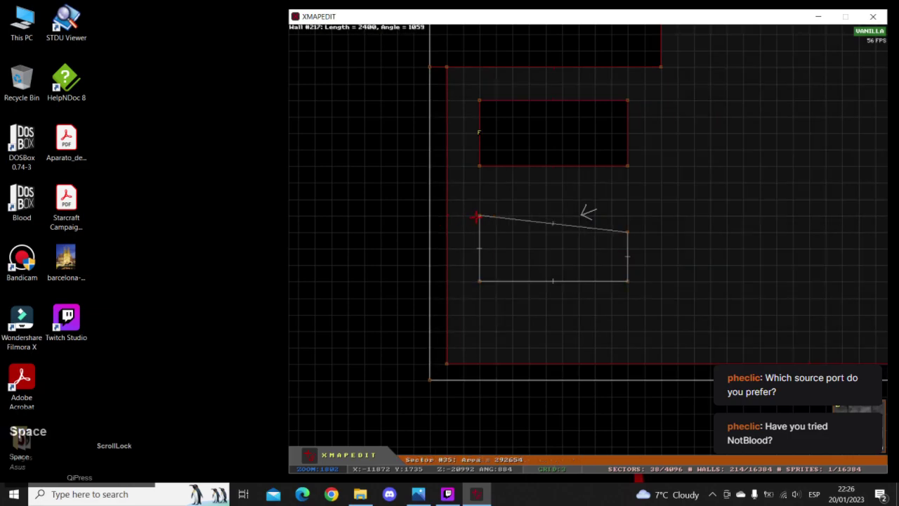
pyautogui.press('space')
pyautogui.moveTo(625, 230); pyautogui.dragTo(627, 217)
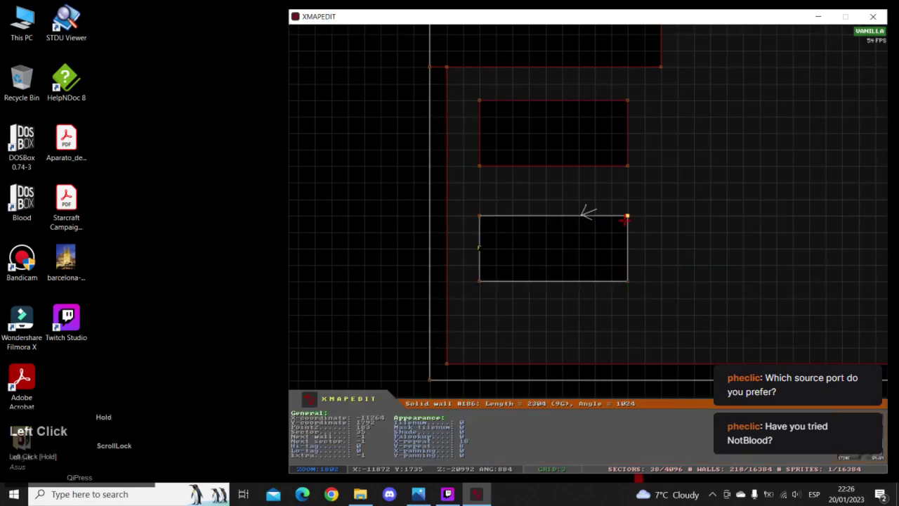
pyautogui.hotkey('alt', 's')
# - Look over the room's layout in the 2D map, including its lower wall and the area around the two inner rectangles
pyautogui.press('z')
pyautogui.moveTo(601, 213); pyautogui.dragTo(589, 212, button='right')
pyautogui.press('Right')
pyautogui.press('Up')
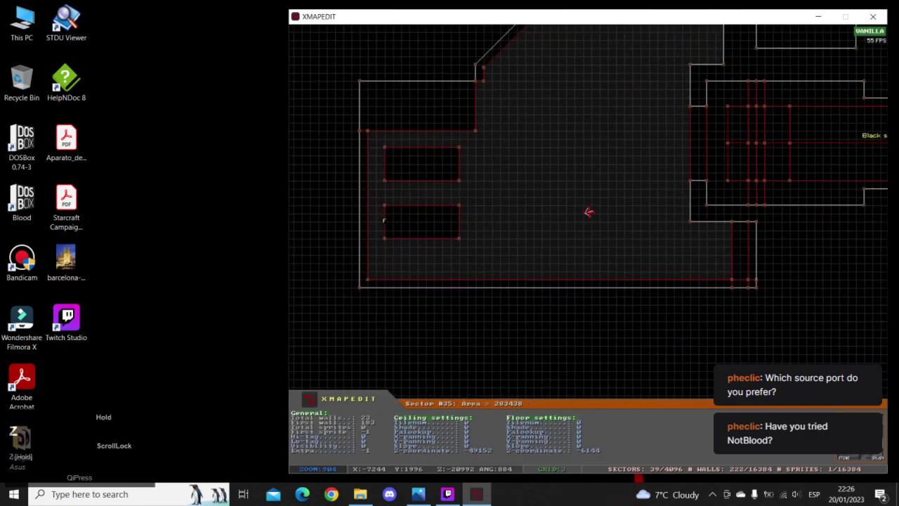
pyautogui.press('Left')
pyautogui.press('Down')
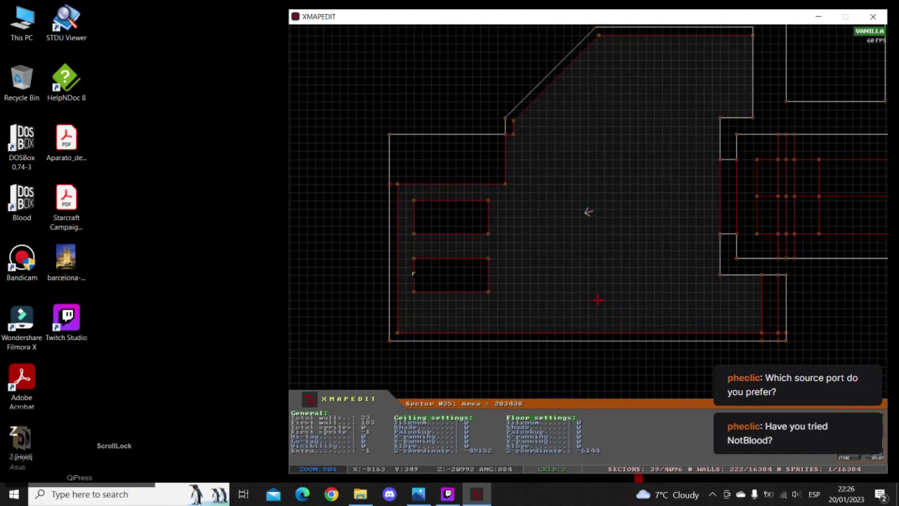
pyautogui.press('a')
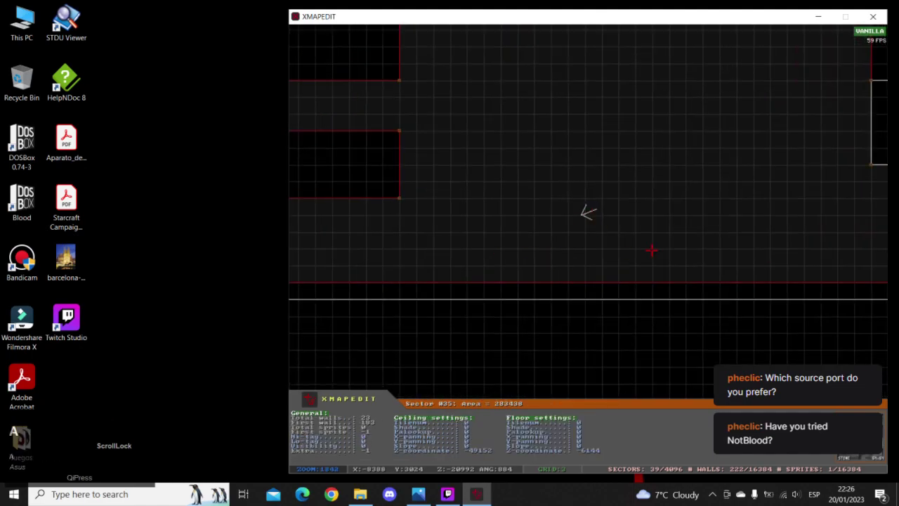
pyautogui.press('z')
pyautogui.moveTo(771, 254); pyautogui.dragTo(588, 212, button='right')
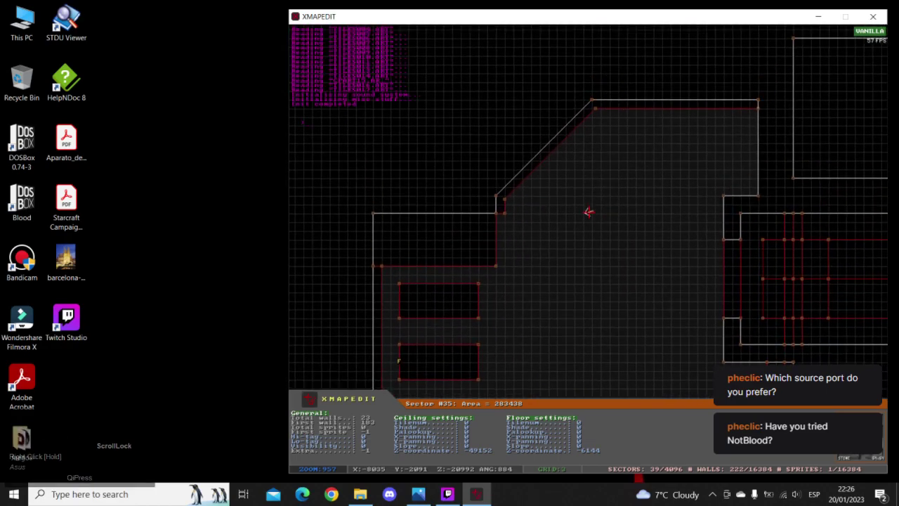
pyautogui.click(419, 494)
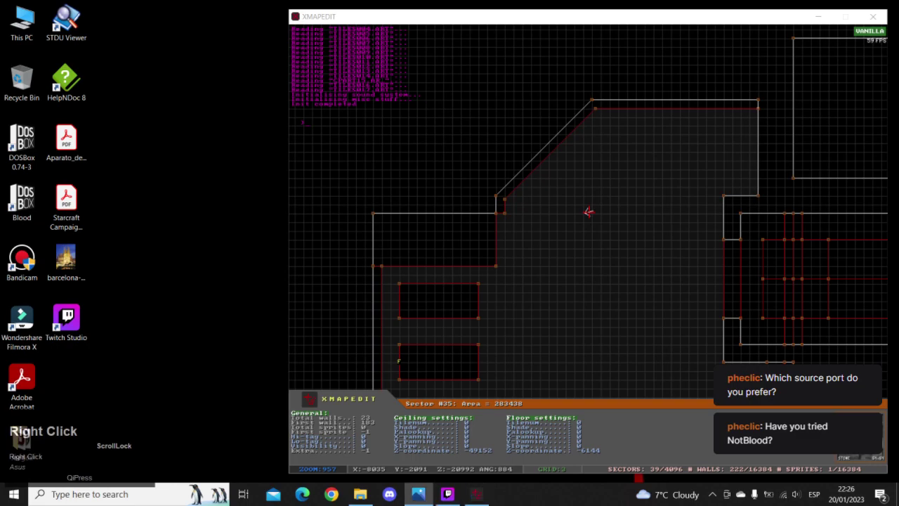
pyautogui.rightClick(589, 211)
pyautogui.click(589, 211)
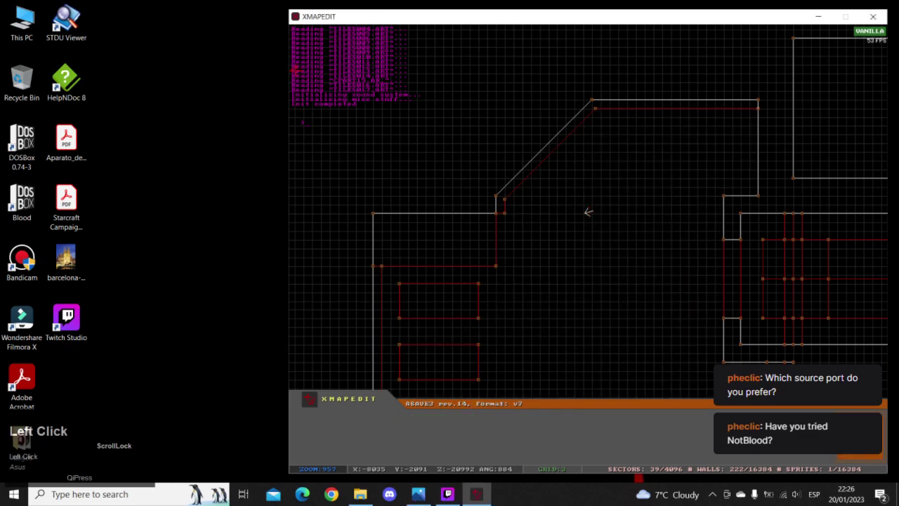
# - At grid size 6, insert a point at X -9888, Y -3072 on the ledge's diagonal inner edge
pyautogui.click(539, 205)
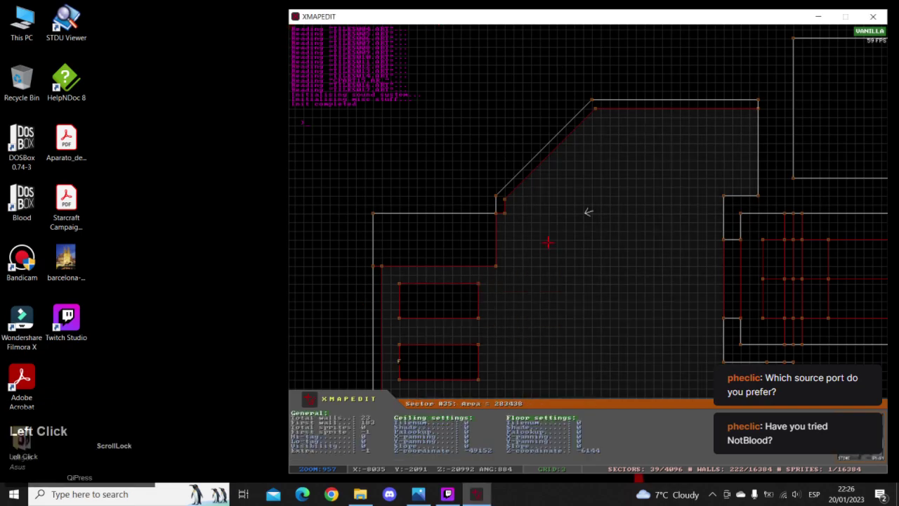
pyautogui.press('a')
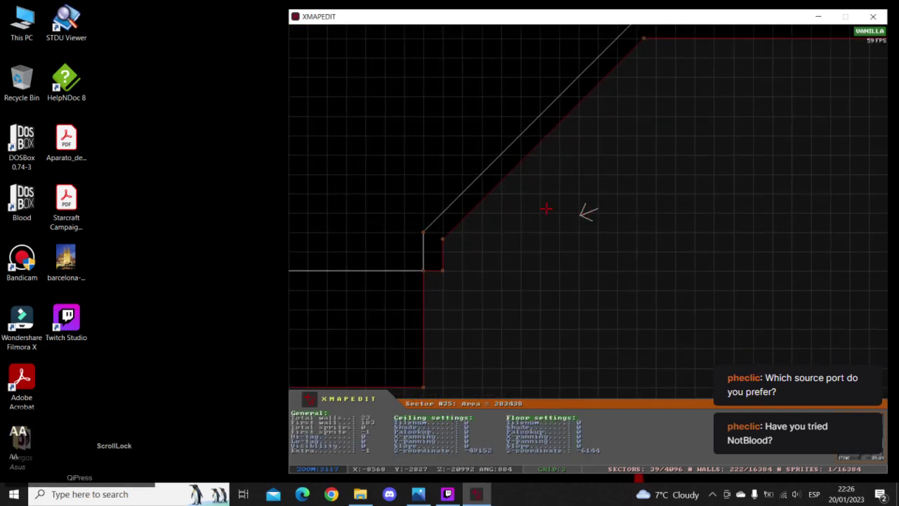
pyautogui.press('a')
pyautogui.moveTo(588, 212); pyautogui.dragTo(773, 63, button='right')
pyautogui.press('Up')
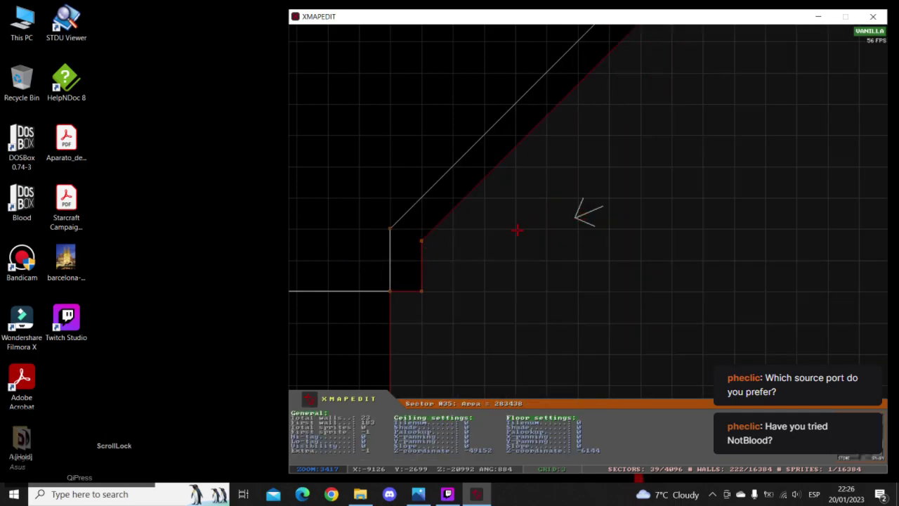
pyautogui.moveTo(518, 229); pyautogui.dragTo(588, 212, button='right')
pyautogui.press('a')
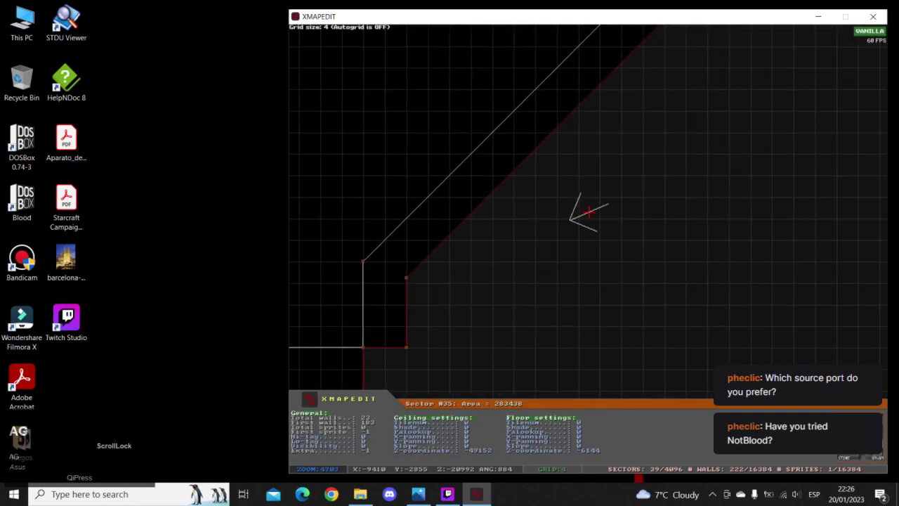
pyautogui.moveTo(543, 218); pyautogui.dragTo(588, 212, button='right')
pyautogui.press('g')
pyautogui.press('a')
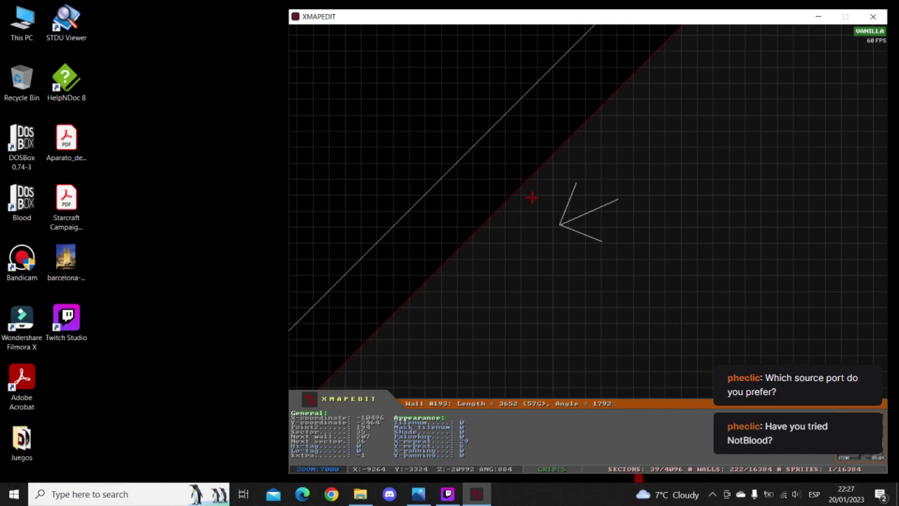
pyautogui.moveTo(549, 186); pyautogui.dragTo(588, 208, button='right')
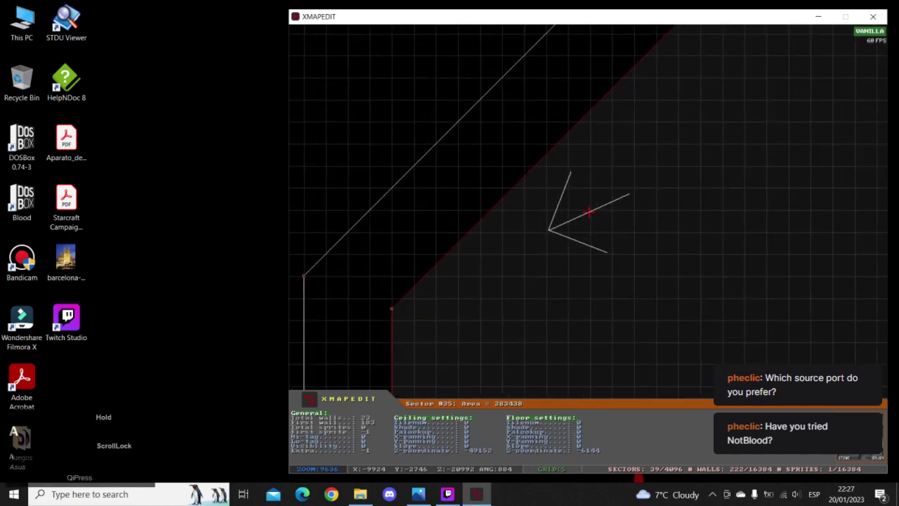
pyautogui.press('a')
pyautogui.press('g')
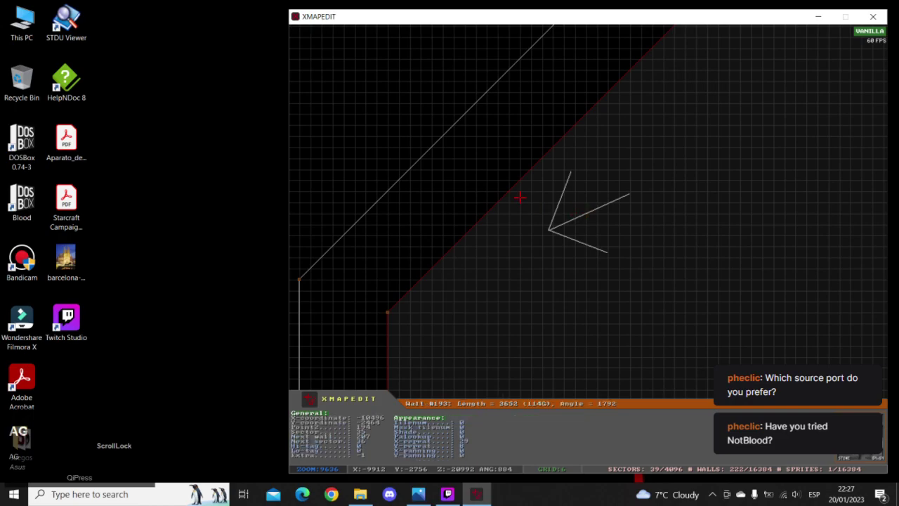
pyautogui.moveTo(517, 192); pyautogui.dragTo(475, 266, button='right')
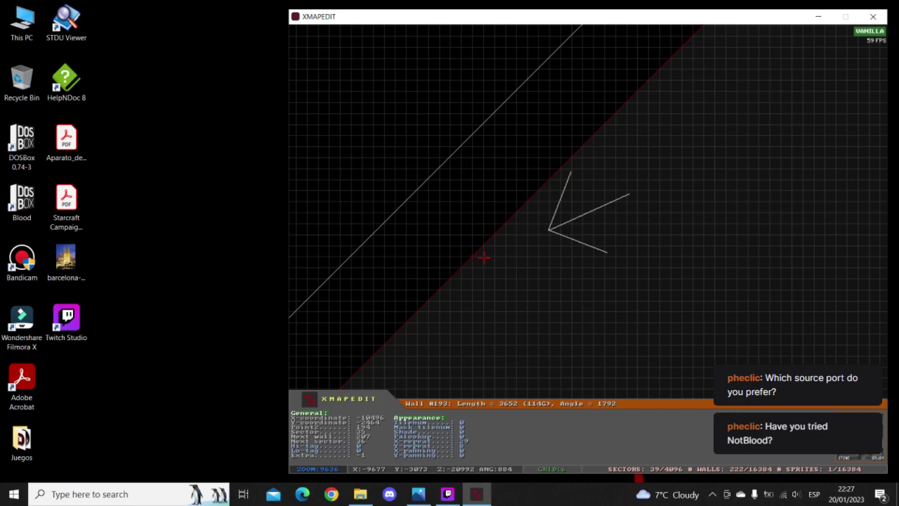
pyautogui.moveTo(488, 250); pyautogui.dragTo(588, 212, button='right')
pyautogui.press('g')
pyautogui.press('g')
pyautogui.press('g')
pyautogui.press('g')
pyautogui.press('g')
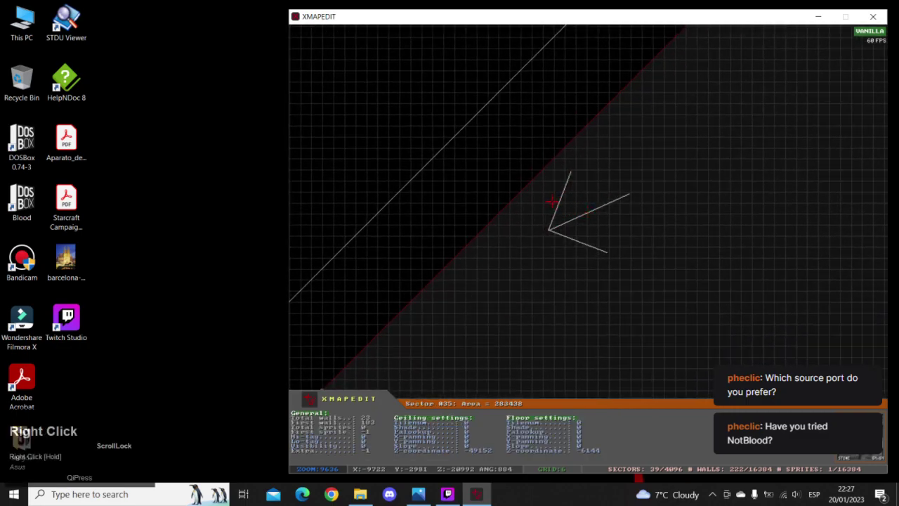
pyautogui.press('Insert')
# - Insert a second point farther up the diagonal edge and draw a four-sided sector out into the room between the two points
pyautogui.moveTo(536, 187); pyautogui.dragTo(589, 213, button='right')
pyautogui.press('z')
pyautogui.press('a')
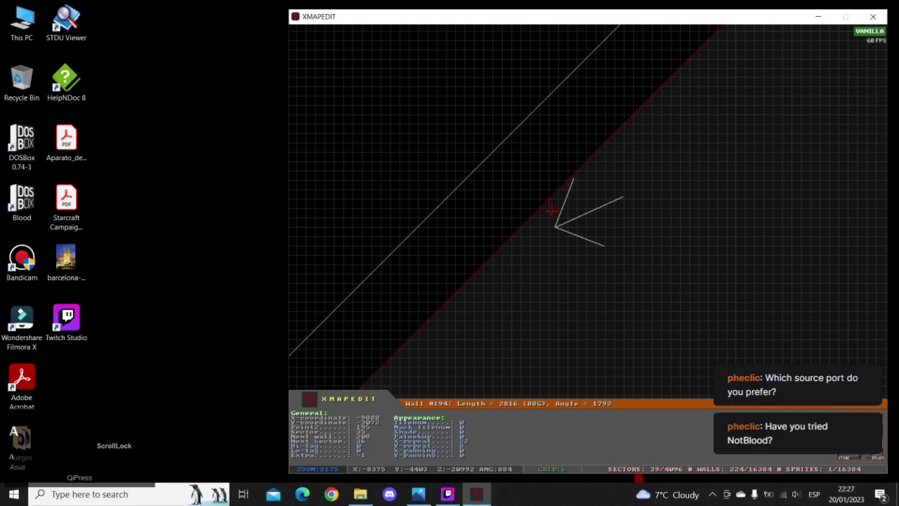
pyautogui.moveTo(538, 206); pyautogui.dragTo(576, 208, button='right')
pyautogui.press('a')
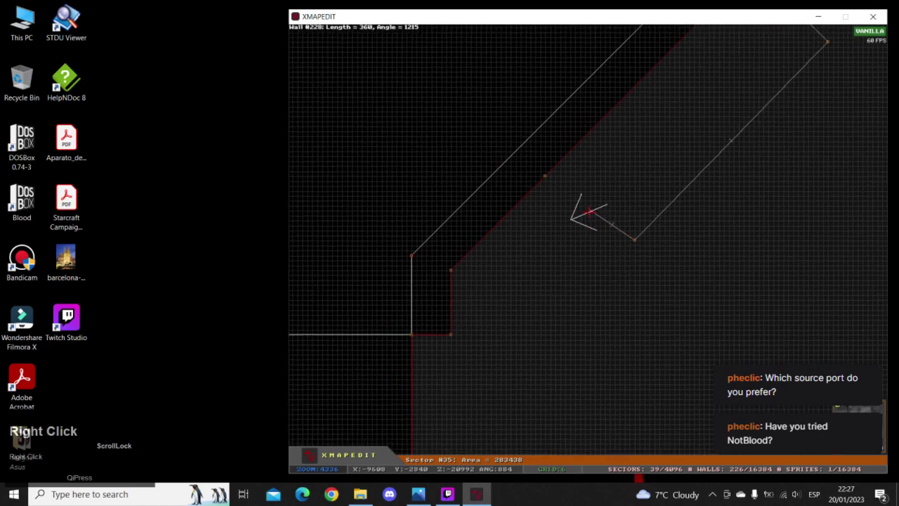
pyautogui.press('a')
pyautogui.press('space')
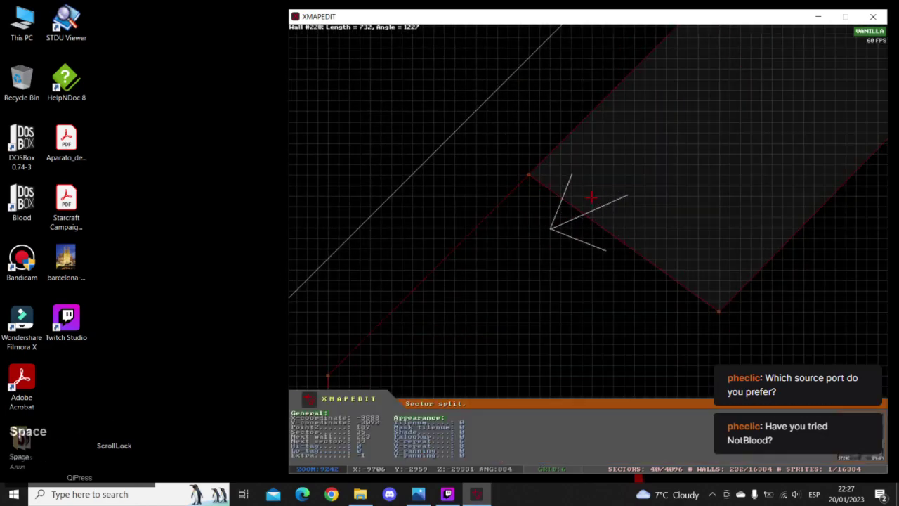
# - Move the new diagonal sector's lower outer corner so its short end runs squarer to the ledge
pyautogui.moveTo(527, 173); pyautogui.dragTo(590, 209, button='right')
pyautogui.press('a')
pyautogui.moveTo(471, 217); pyautogui.dragTo(454, 230)
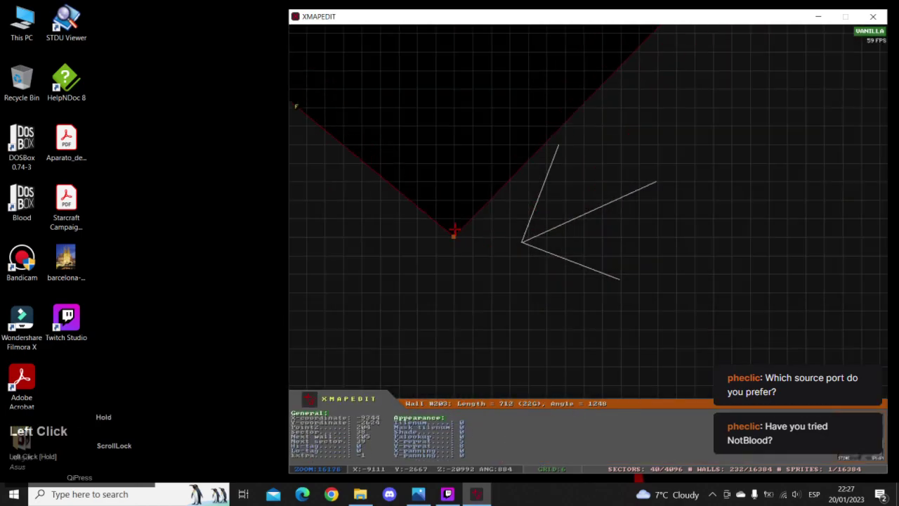
pyautogui.moveTo(453, 236); pyautogui.dragTo(589, 211, button='right')
pyautogui.press('z')
pyautogui.press('a')
# - Adjust the diagonal sector's upper outer corner so its upper short end also runs nearly square to the ledge
pyautogui.moveTo(668, 151); pyautogui.dragTo(583, 215, button='right')
pyautogui.press('a')
pyautogui.moveTo(529, 278); pyautogui.dragTo(589, 211, button='right')
pyautogui.press('z')
pyautogui.moveTo(623, 204); pyautogui.dragTo(616, 215)
pyautogui.press('z')
pyautogui.moveTo(632, 211); pyautogui.dragTo(588, 212, button='right')
pyautogui.press('a')
pyautogui.press('a')
pyautogui.moveTo(610, 277); pyautogui.dragTo(620, 271)
pyautogui.press('z')
pyautogui.moveTo(621, 271); pyautogui.dragTo(587, 211, button='right')
pyautogui.press('a')
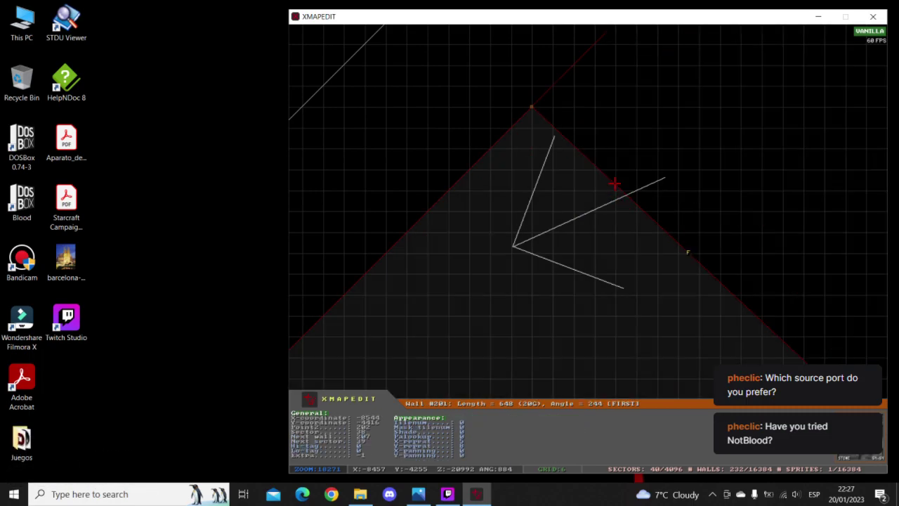
# - Insert a point on each short end of the diagonal sector and split off a narrow strip along the ledge
pyautogui.press('z')
pyautogui.moveTo(592, 175); pyautogui.dragTo(588, 212, button='right')
pyautogui.press('a')
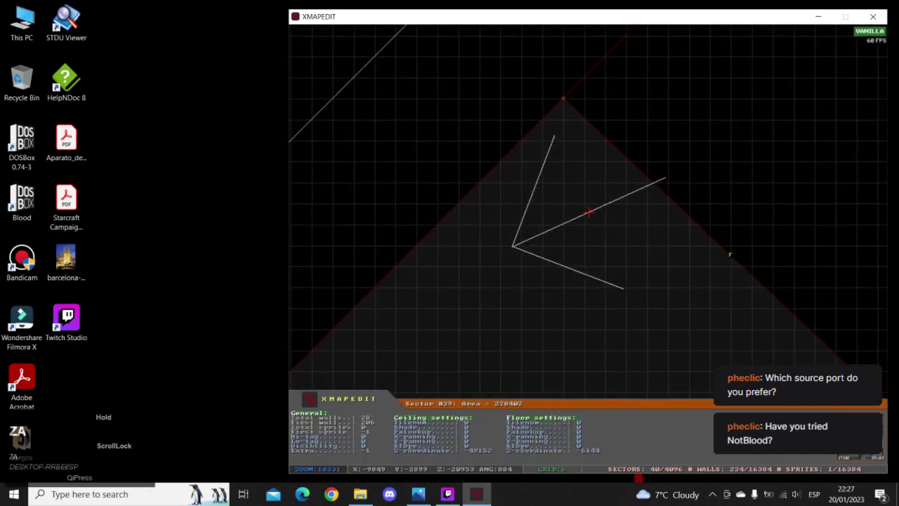
pyautogui.press('space')
pyautogui.moveTo(626, 160); pyautogui.dragTo(588, 211, button='right')
pyautogui.press('z')
pyautogui.press('a')
pyautogui.press('space')
pyautogui.press('z')
pyautogui.press('a')
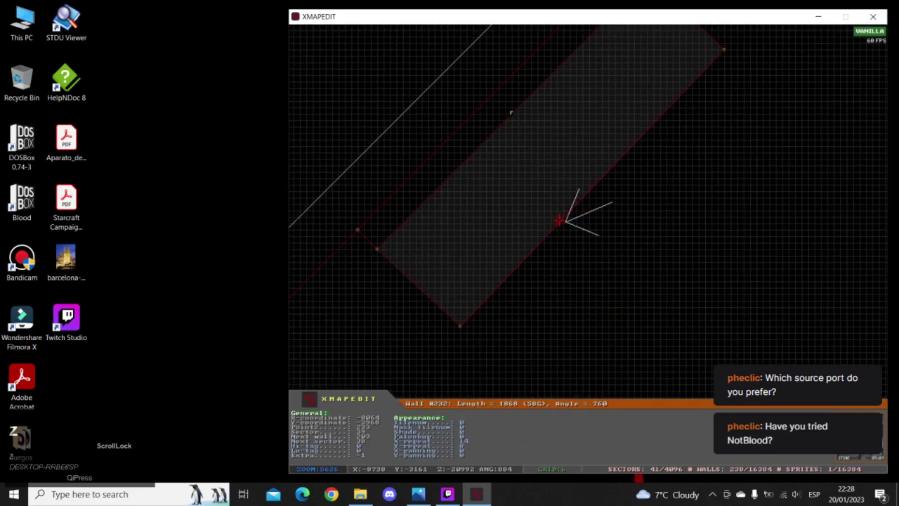
# - In 3D view, raise the floor of the narrow strip beside the diagonal ledge to -16384
pyautogui.press('Return')
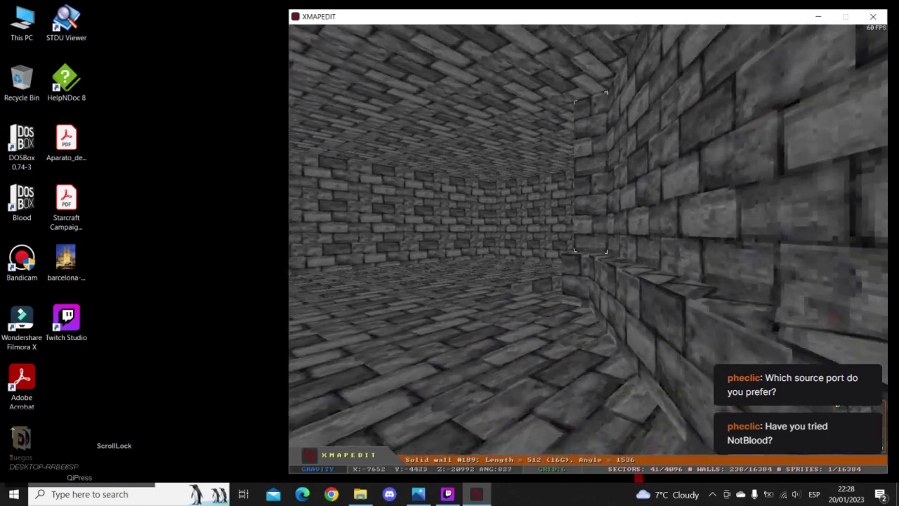
pyautogui.press('Up')
pyautogui.hotkey('shift', 'Left')
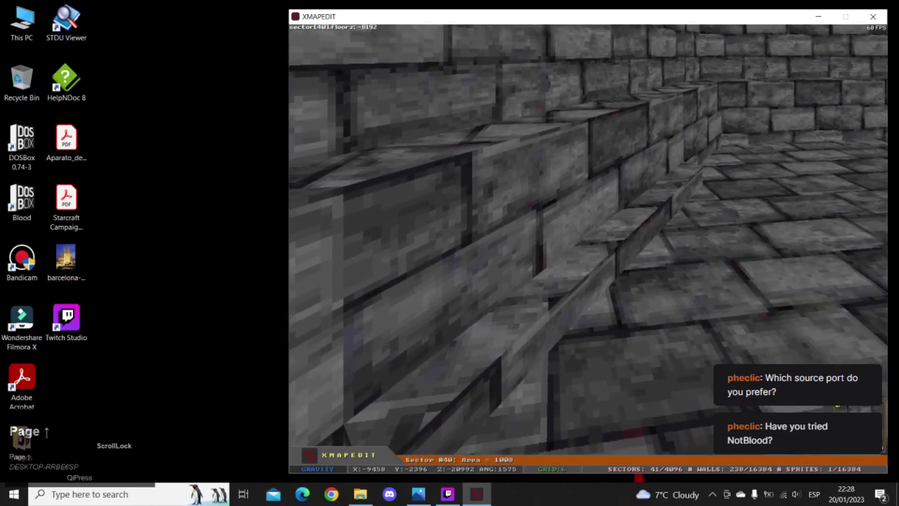
pyautogui.press('pageup')
pyautogui.press('pageup')
pyautogui.press('pageup')
pyautogui.press('pageup')
pyautogui.press('pageup')
pyautogui.press('pageup')
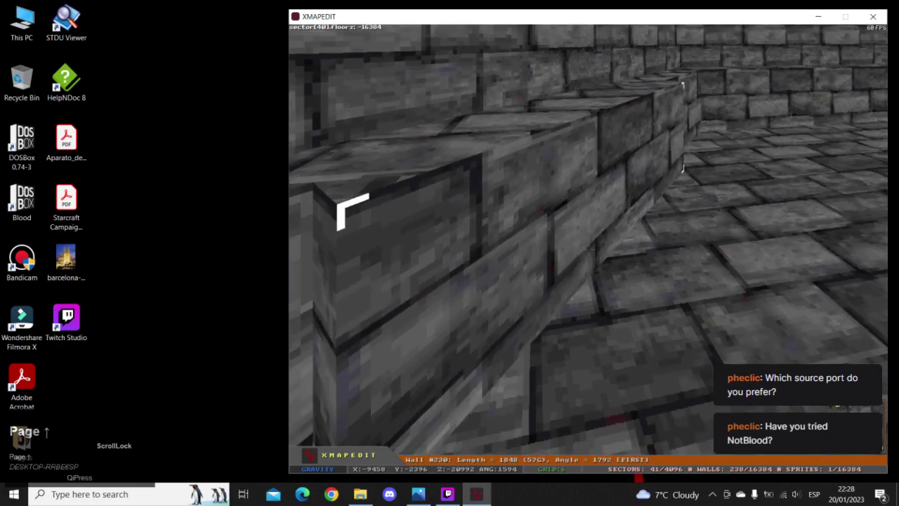
# - Set the floor height of the wider diagonal sector to -9216 in 3D view
pyautogui.press('pageup')
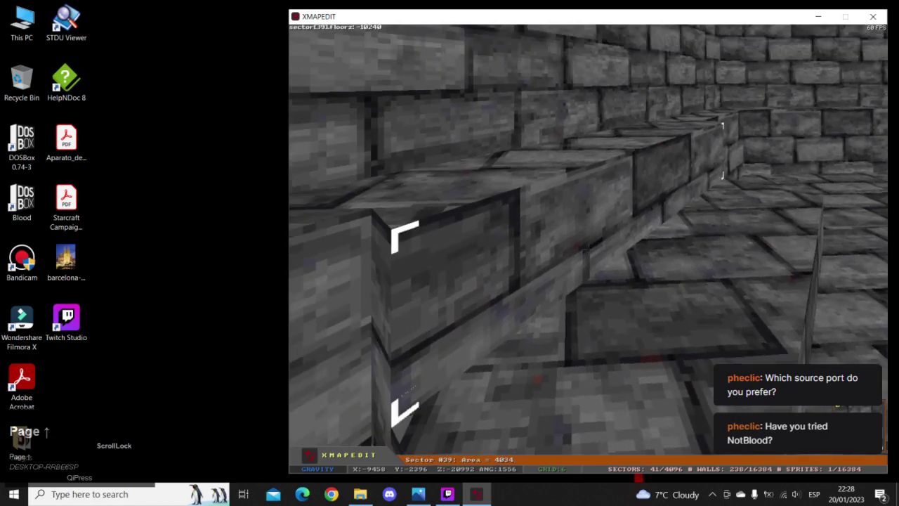
pyautogui.press('Up')
pyautogui.press('Right')
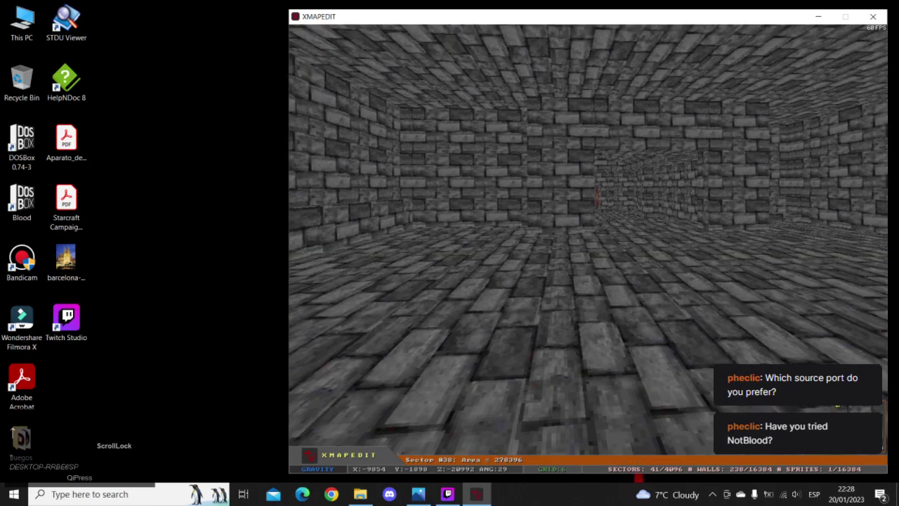
pyautogui.press('Up')
pyautogui.press('Left')
pyautogui.press('pagedown')
pyautogui.press('Left')
pyautogui.press('Up')
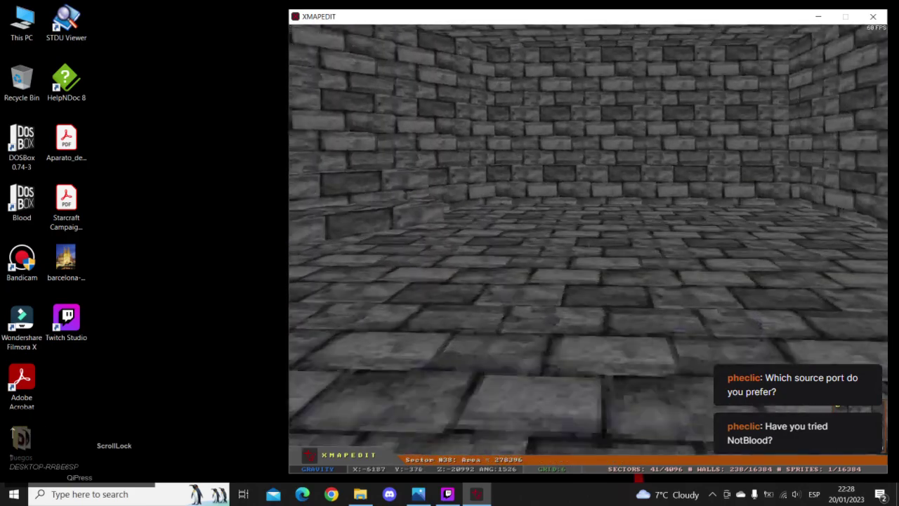
pyautogui.press('pageup')
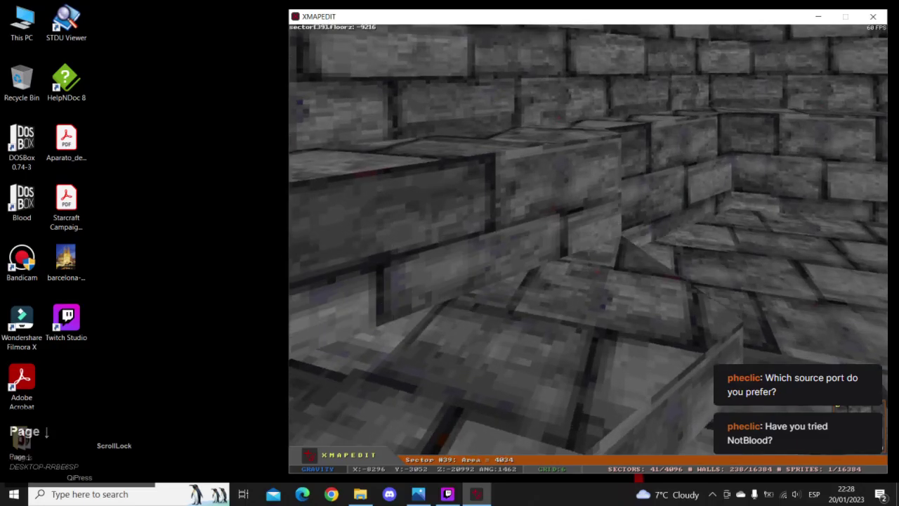
pyautogui.press('Up')
pyautogui.press('Left')
# - Join the narrow strip back into the wider diagonal sector and remove the leftover points by moving them onto its corners
pyautogui.press('KP_Enter')
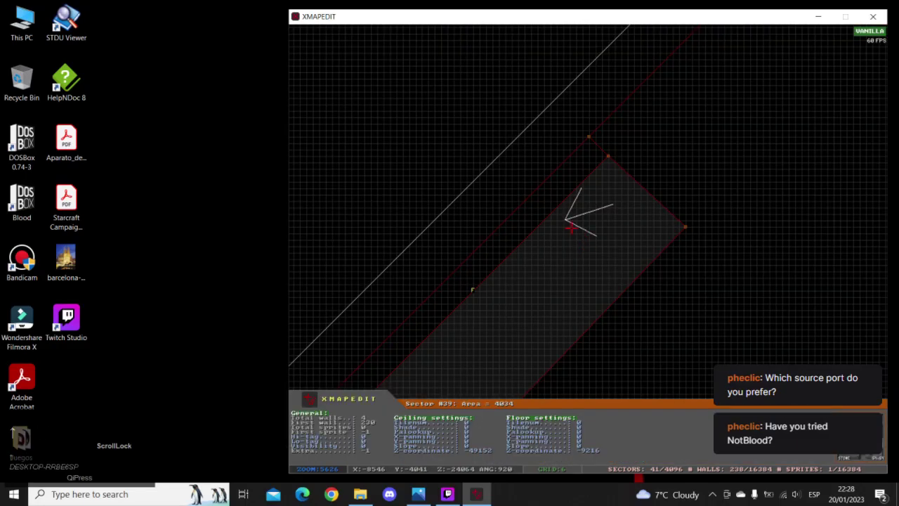
pyautogui.press('j')
pyautogui.rightClick(625, 170)
pyautogui.scroll(3, 585, 209)
pyautogui.moveTo(554, 195); pyautogui.dragTo(518, 161)
pyautogui.scroll(-5, 520, 162)
pyautogui.rightClick(439, 301)
pyautogui.scroll(4, 604, 221)
pyautogui.moveTo(663, 153); pyautogui.dragTo(640, 129)
pyautogui.rightClick(871, 169)
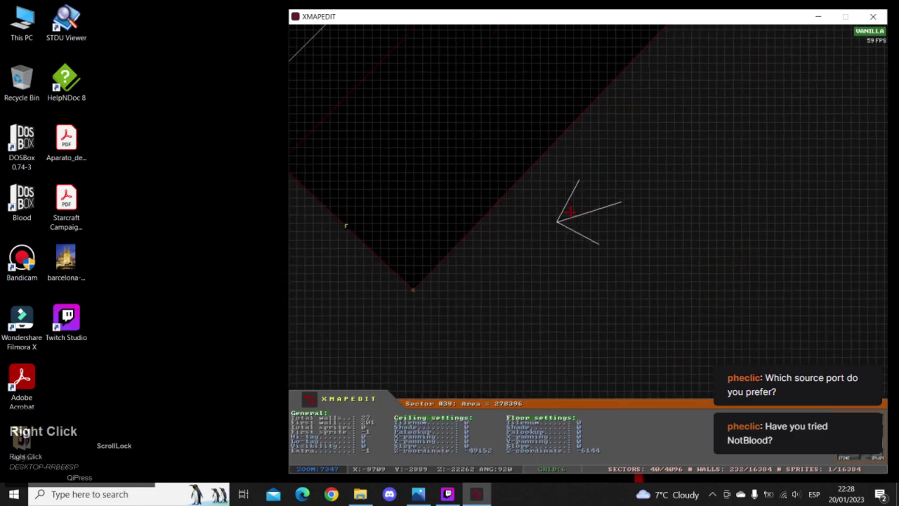
# - Walk around the joined diagonal platform in 3D view and check its step against the ledge and surrounding floor
pyautogui.press('KP_Enter')
pyautogui.press('Up')
pyautogui.press('Right')
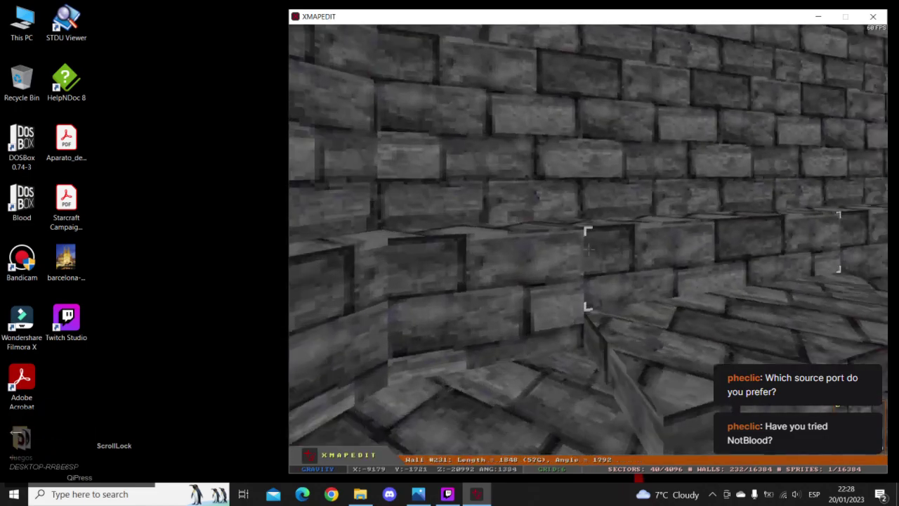
pyautogui.press('Up')
pyautogui.press('Up')
pyautogui.press('Left')
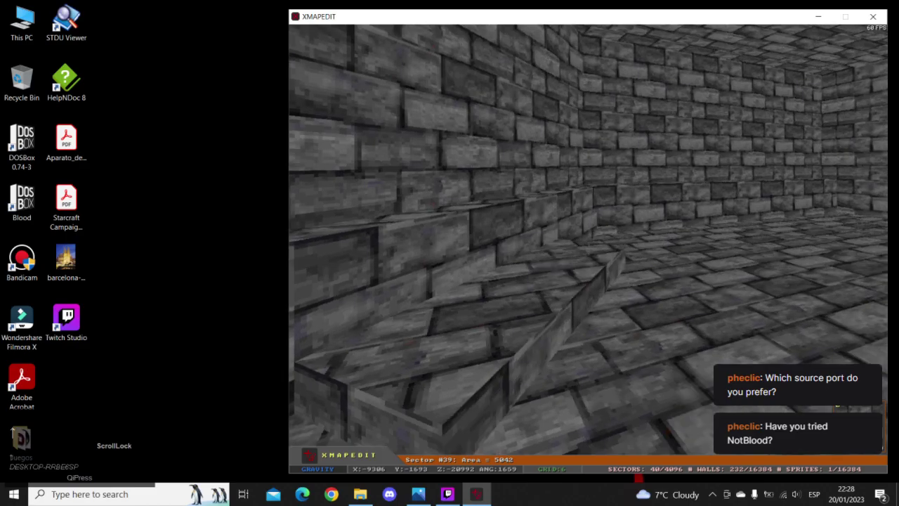
pyautogui.press('Up')
pyautogui.press('Right')
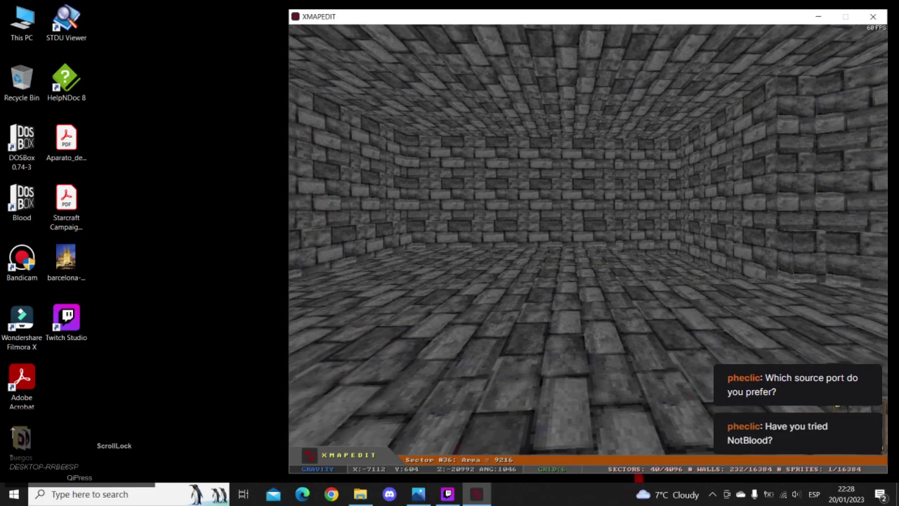
# - Reset the texture panning and repeat of the long solid brick wall and walk through the room past the opening
pyautogui.press('Up')
pyautogui.press('Up')
pyautogui.press('Right')
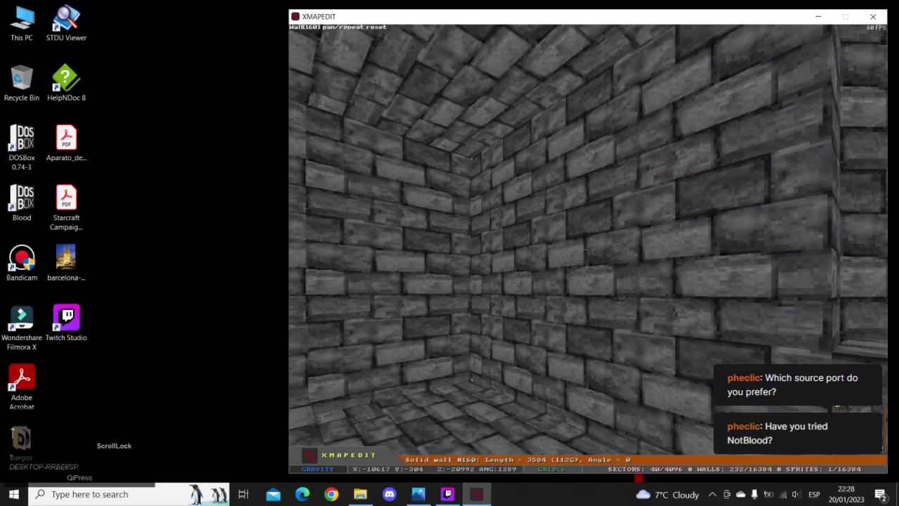
pyautogui.press('Up')
pyautogui.press('Right')
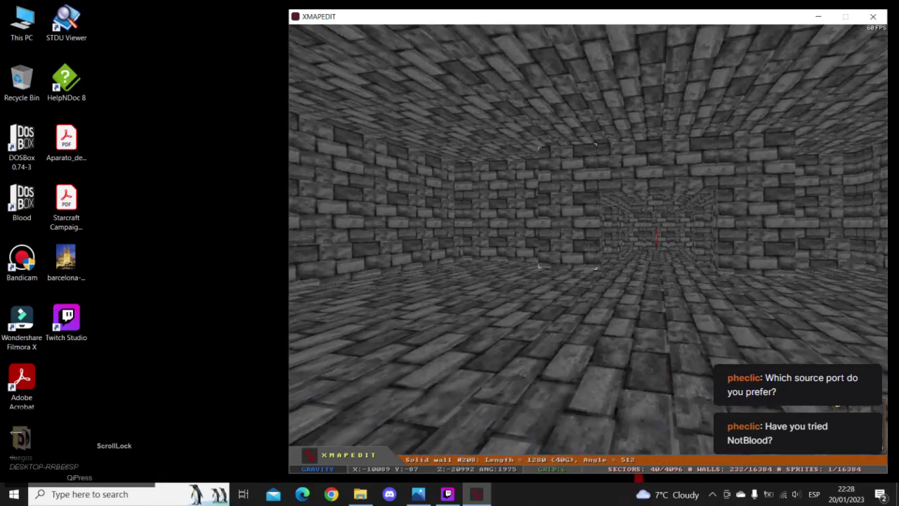
pyautogui.press('Up')
pyautogui.press('Up')
pyautogui.press('Right')
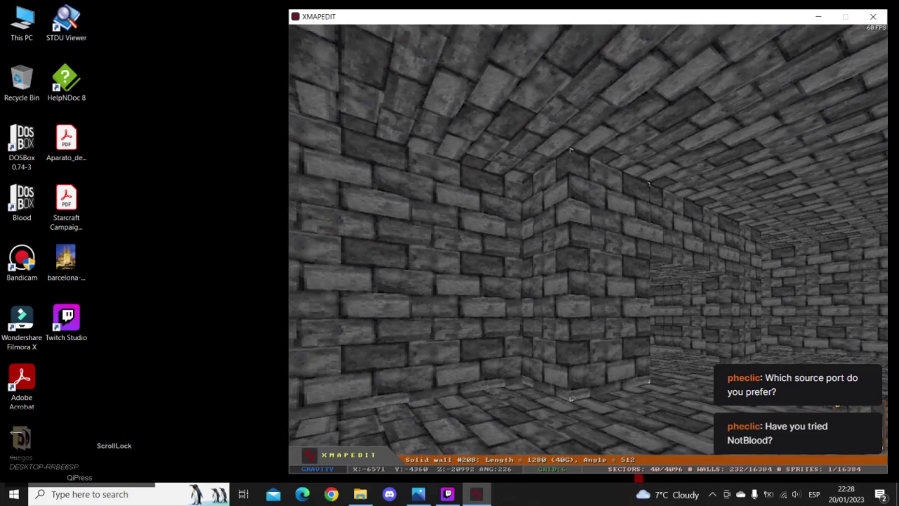
pyautogui.press('d')
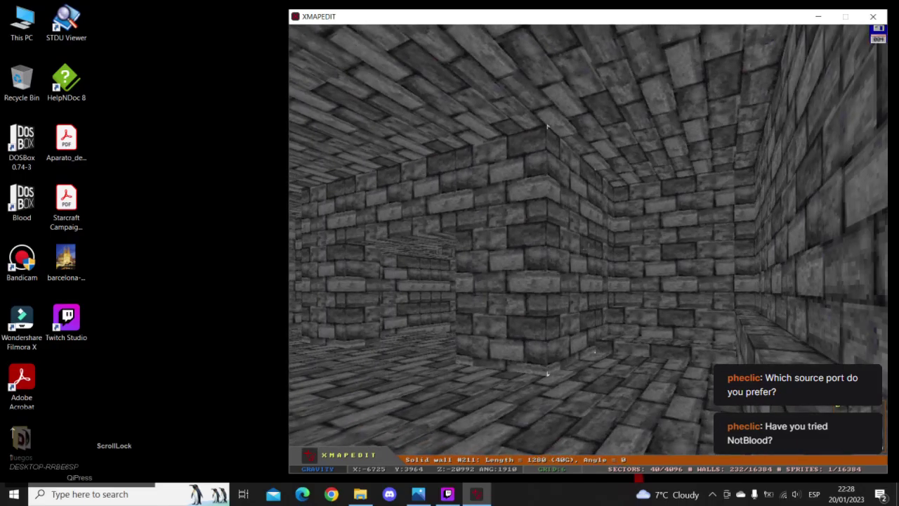
pyautogui.press('Up')
# - In the 2D map at grid size 3, insert points one grid square below the upper wall on the three adjacent vertical walls
pyautogui.press('KP_Enter')
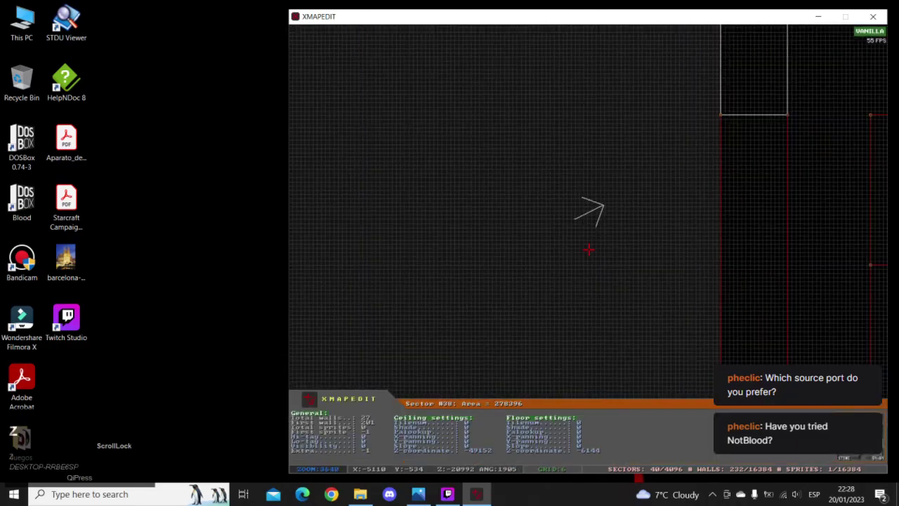
pyautogui.press('g')
pyautogui.press('g')
pyautogui.moveTo(592, 237); pyautogui.dragTo(589, 211, button='right')
pyautogui.press('g')
pyautogui.press('z')
pyautogui.press('a')
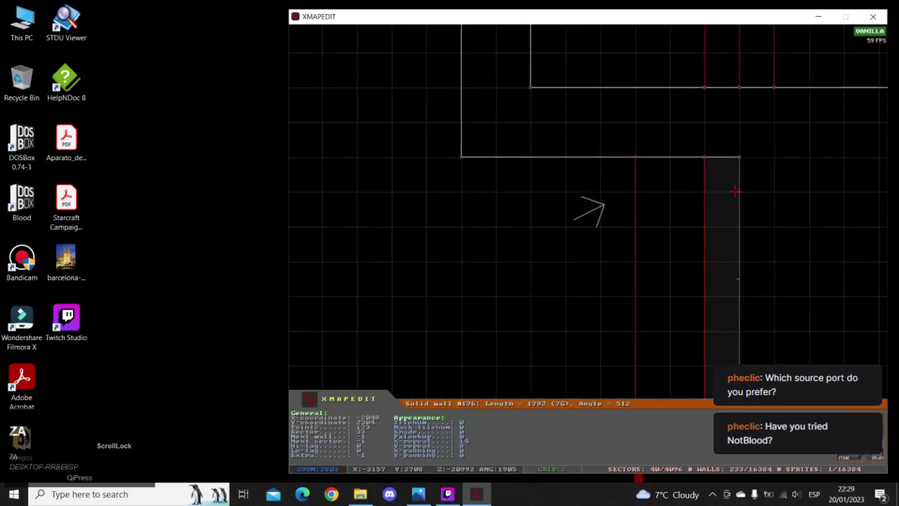
pyautogui.press('Insert')
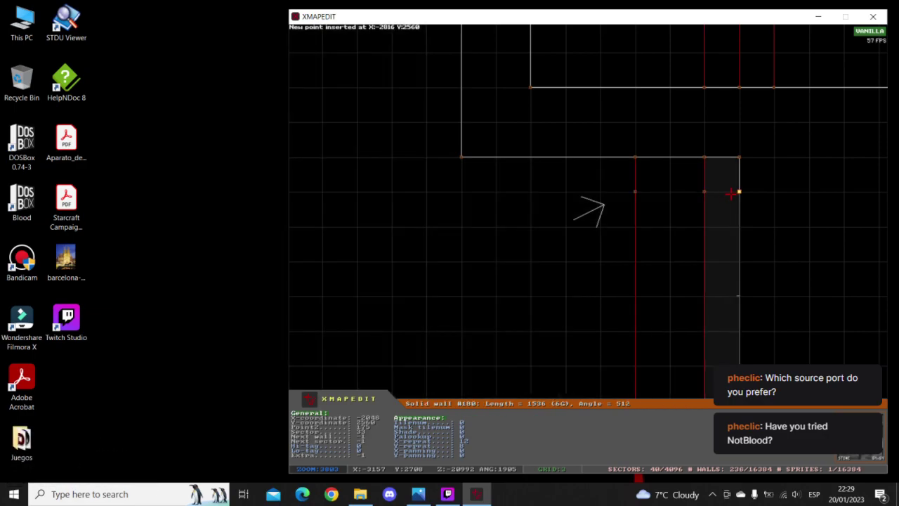
# - Split the strips along the inserted points and continue a border line one grid square off the doorway wall, around its corner to the side wall
pyautogui.press('space')
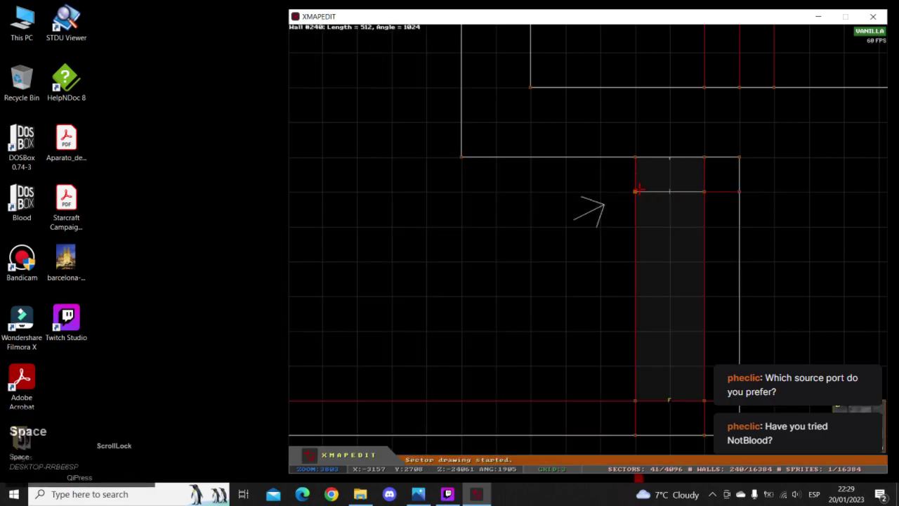
pyautogui.press('z')
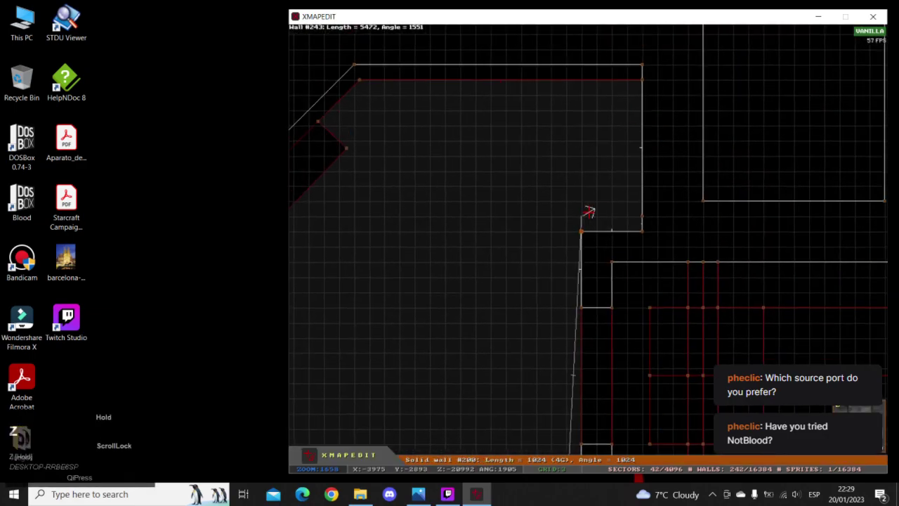
pyautogui.press('a')
pyautogui.press('space')
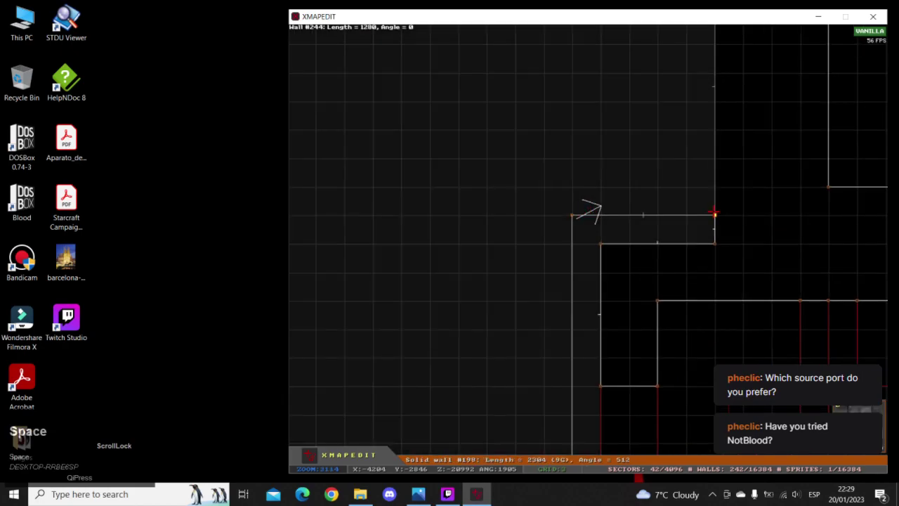
pyautogui.press('space')
# - In 3D view, lower the ceilings of the new border sectors to -45056 to form a trim beam along the wall
pyautogui.rightClick(589, 213)
pyautogui.press('KP_Enter')
pyautogui.press('Up')
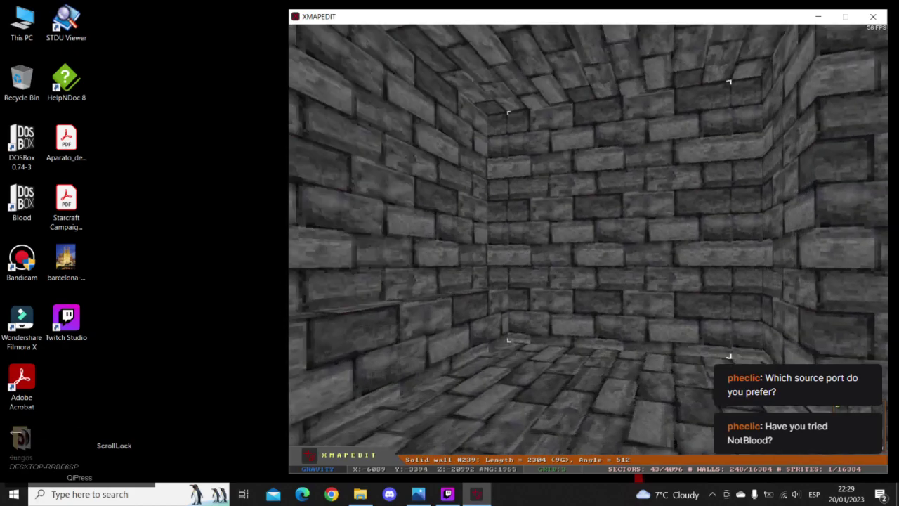
pyautogui.press('pagedown')
pyautogui.press('pagedown')
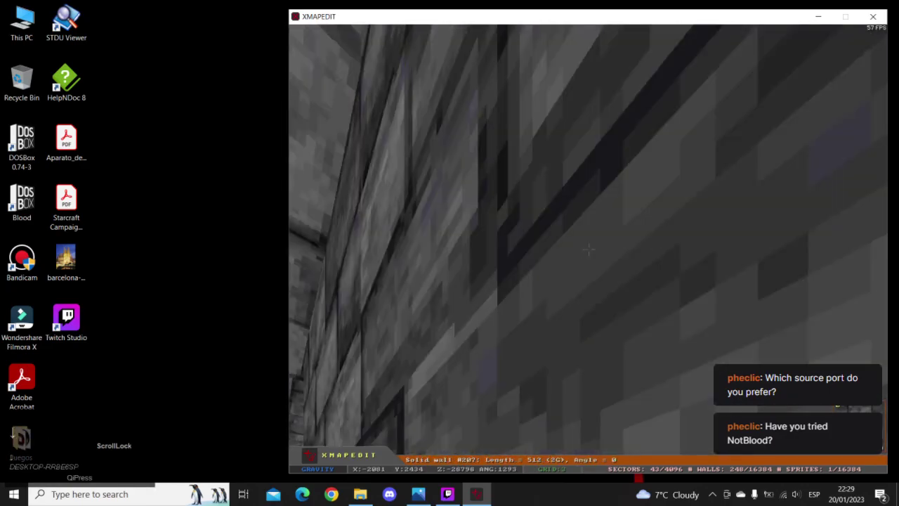
pyautogui.hotkey('ctrl', 'pagedown')
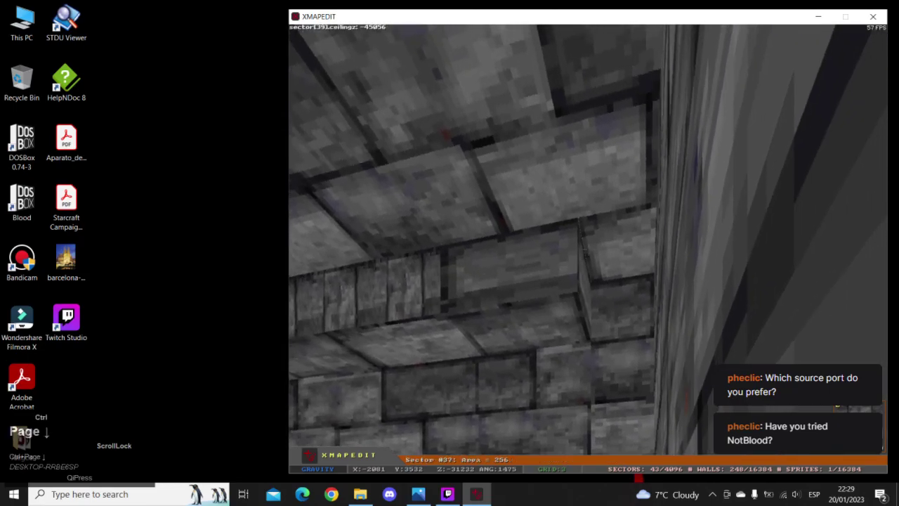
pyautogui.hotkey('ctrl', 'pagedown')
# - Walk through the brick room in 3D view and examine the lowered ceiling trim around the doorway and corners
pyautogui.press('Up')
pyautogui.press('Right')
pyautogui.press('Down')
pyautogui.press('Up')
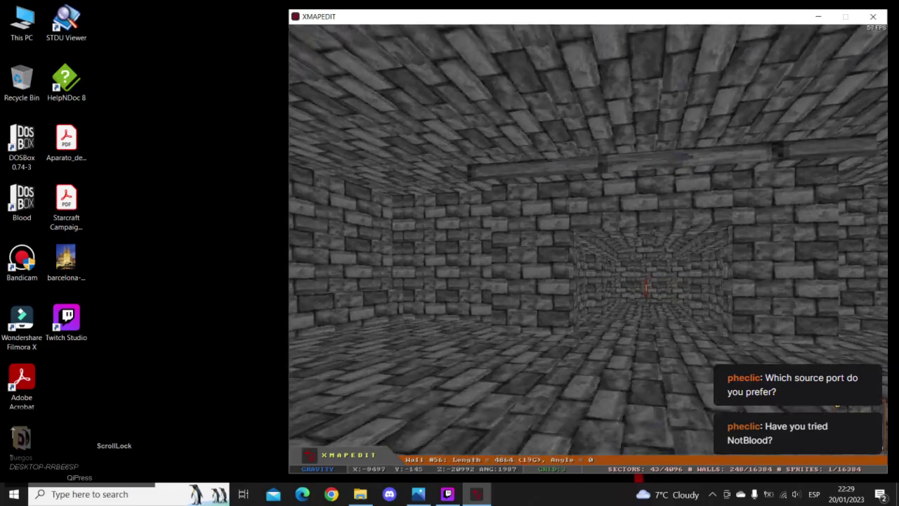
pyautogui.press('Up')
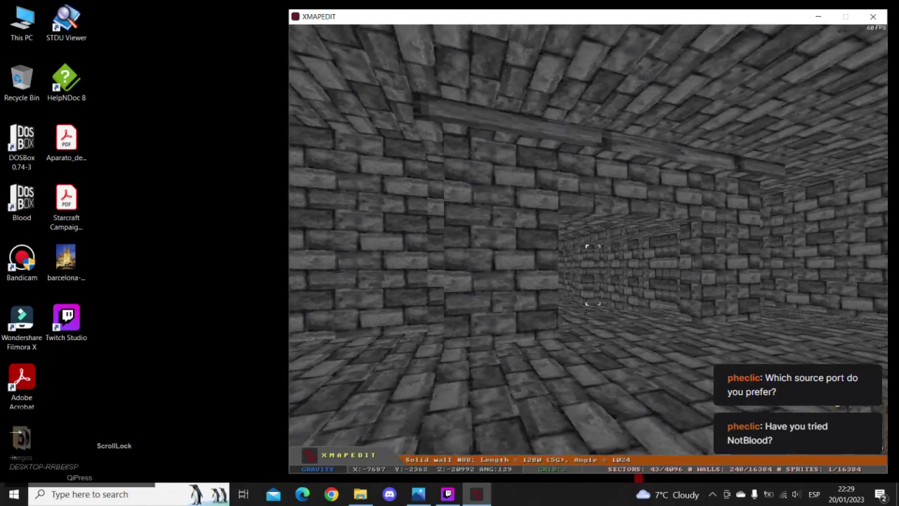
pyautogui.press('Up')
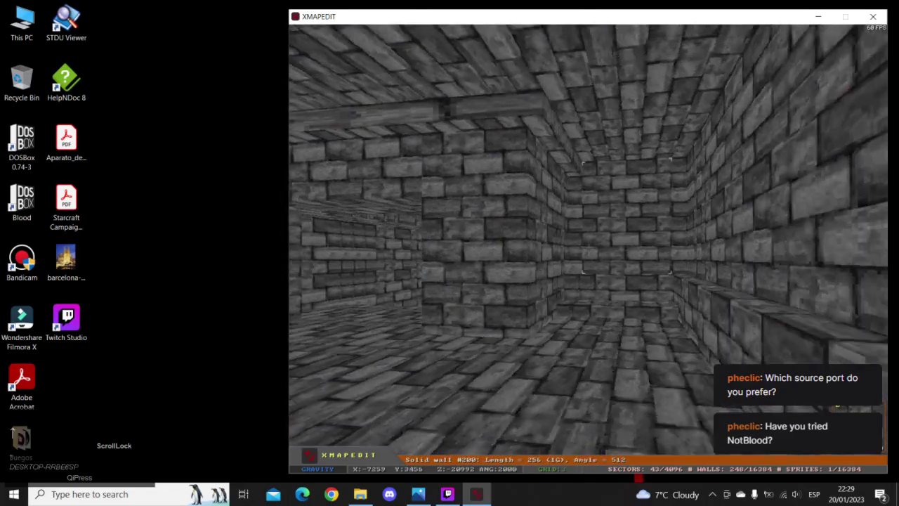
pyautogui.press('Up')
pyautogui.press('Left')
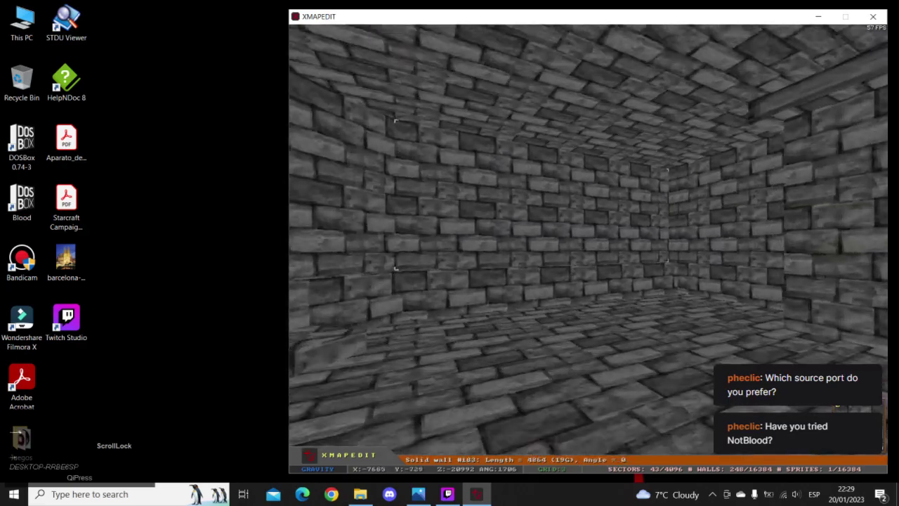
pyautogui.press('Up')
pyautogui.press('Left')
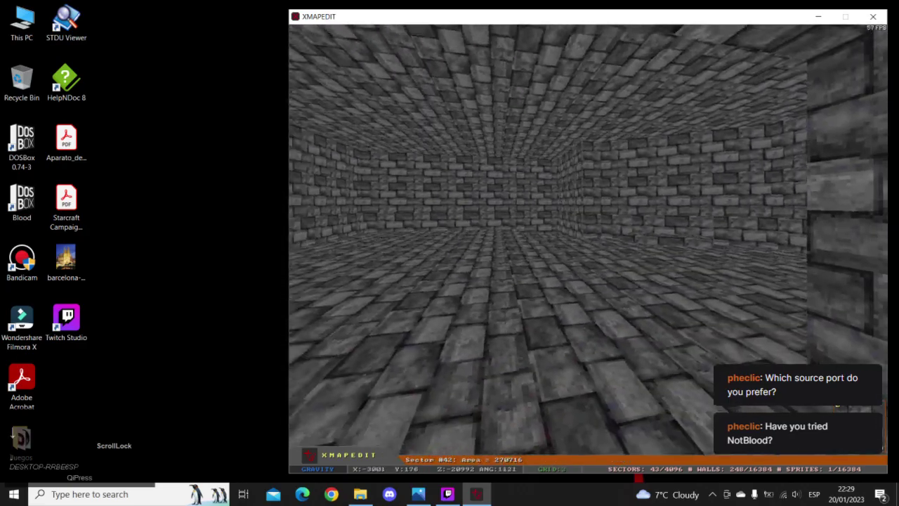
pyautogui.press('Up')
pyautogui.press('Left')
pyautogui.press('Up')
pyautogui.press('Left')
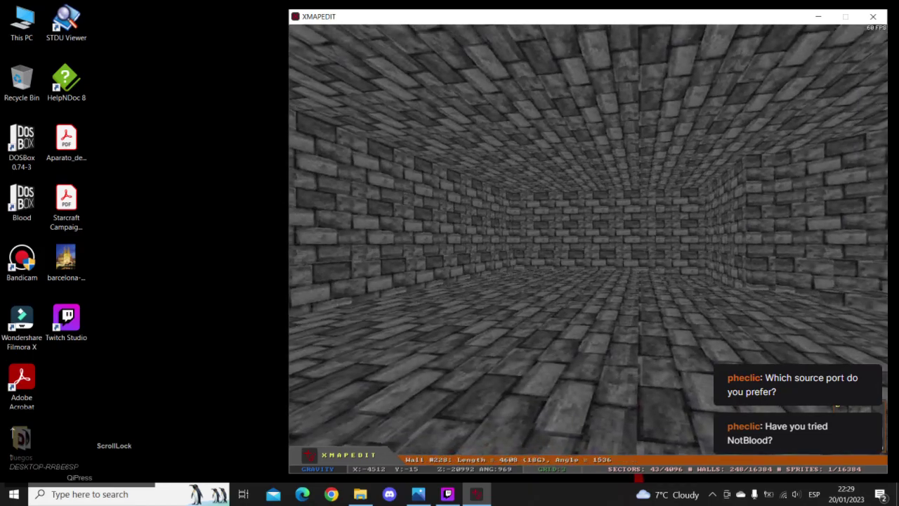
pyautogui.press('Up')
pyautogui.press('Right')
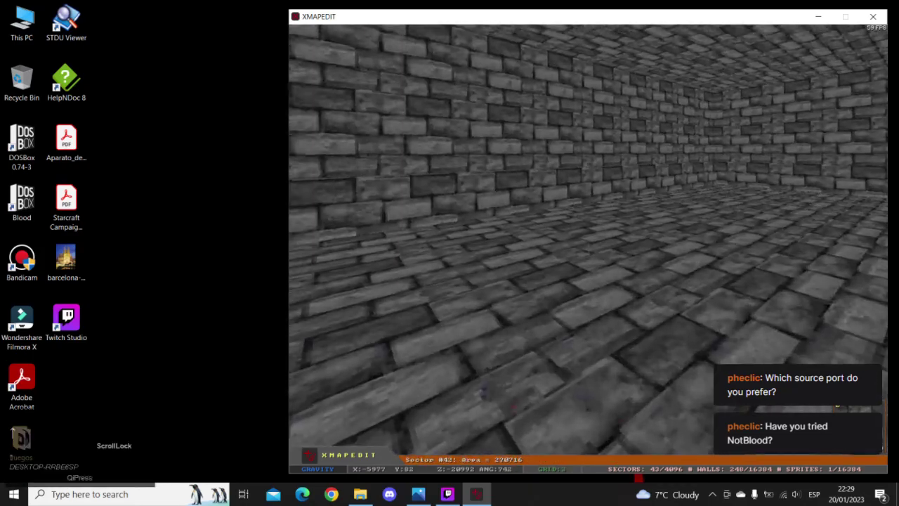
# - Walk around the far side of the room and examine the long wall, the diagonal ledge and the low platforms
pyautogui.press('Up')
pyautogui.press('Left')
pyautogui.press('Right')
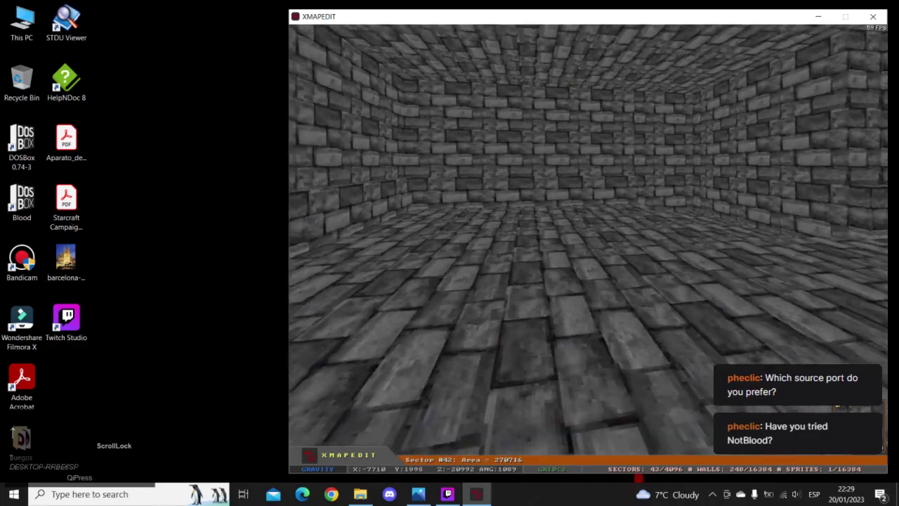
pyautogui.press('Up')
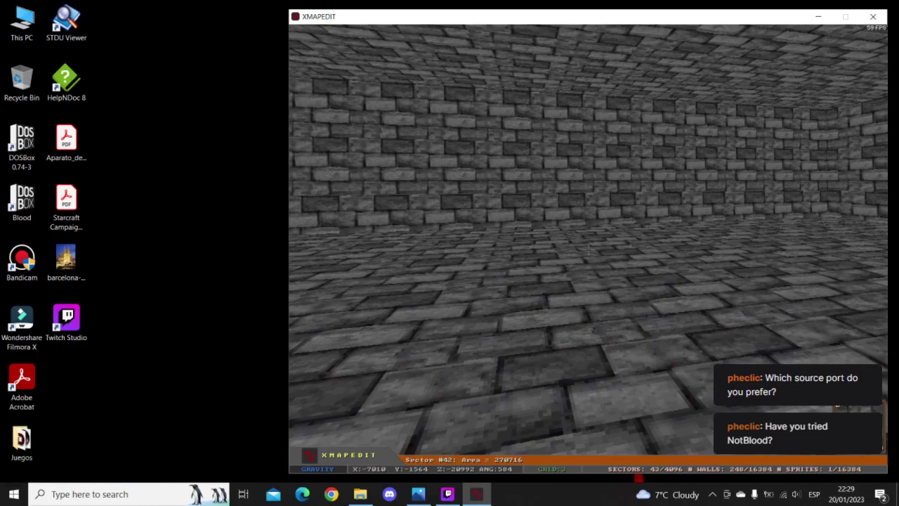
pyautogui.press('Up')
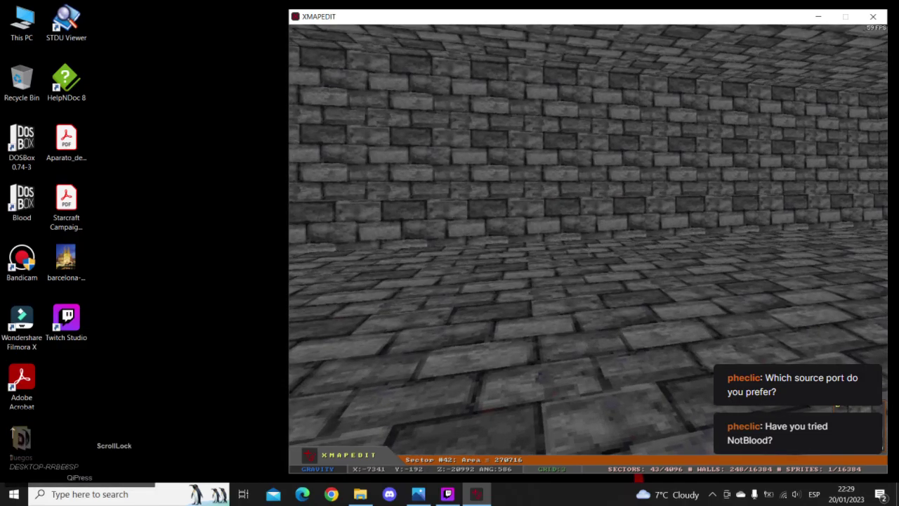
pyautogui.press('Left')
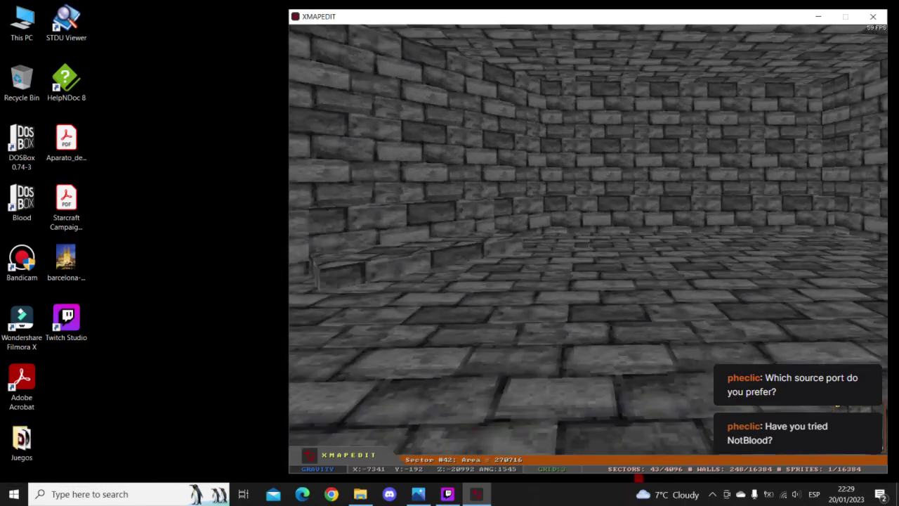
pyautogui.press('Right')
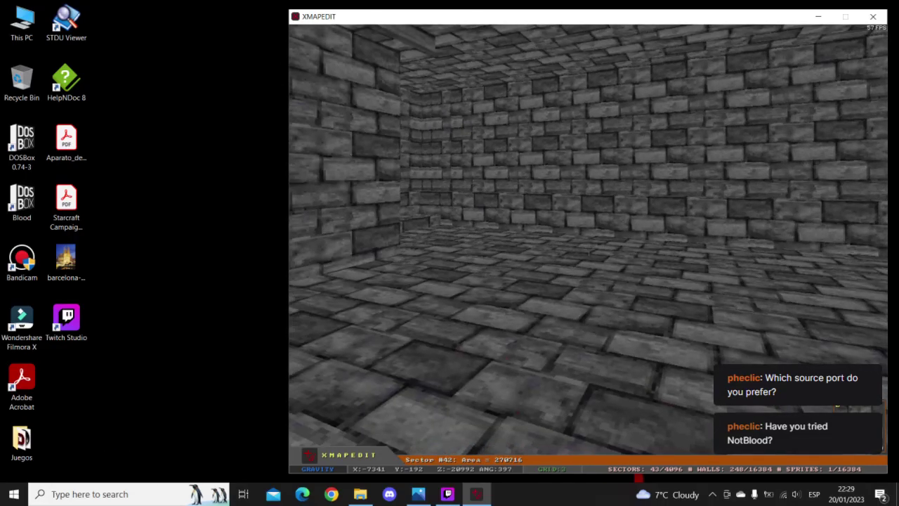
pyautogui.press('Up')
pyautogui.press('Right')
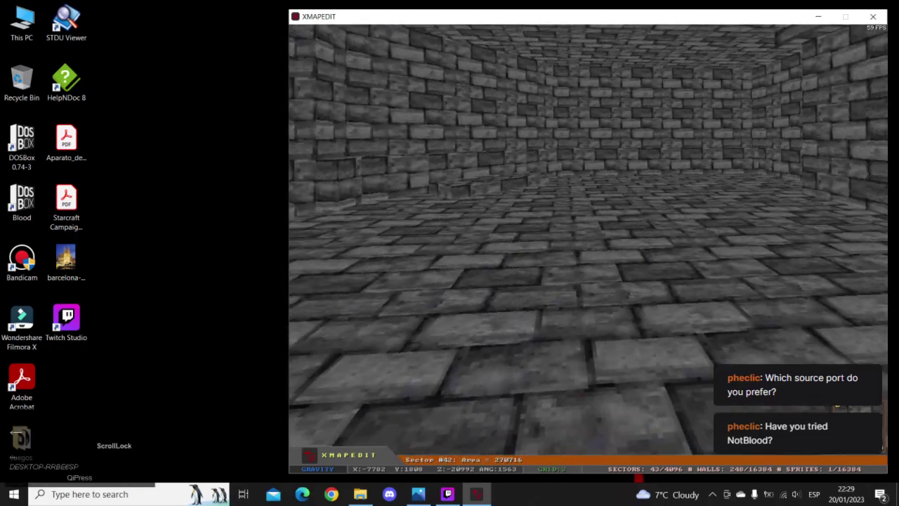
pyautogui.press('Up')
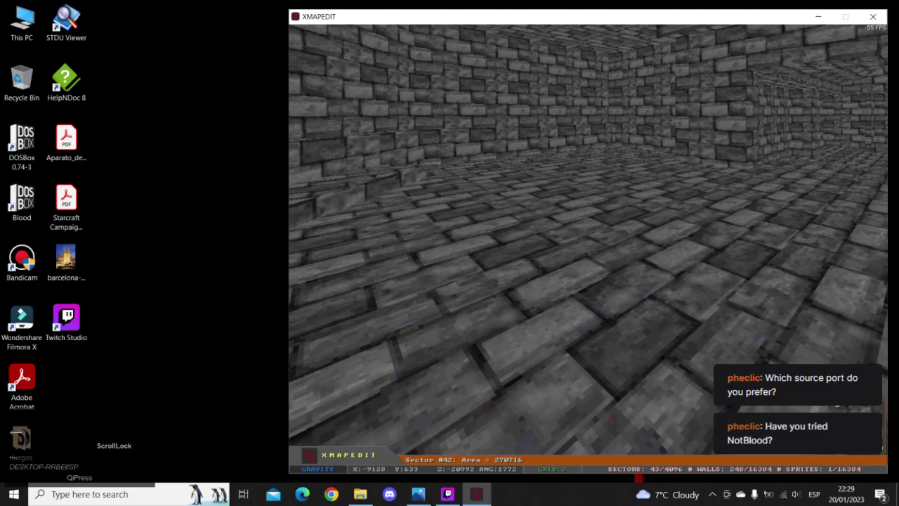
pyautogui.press('Right')
pyautogui.press('Up')
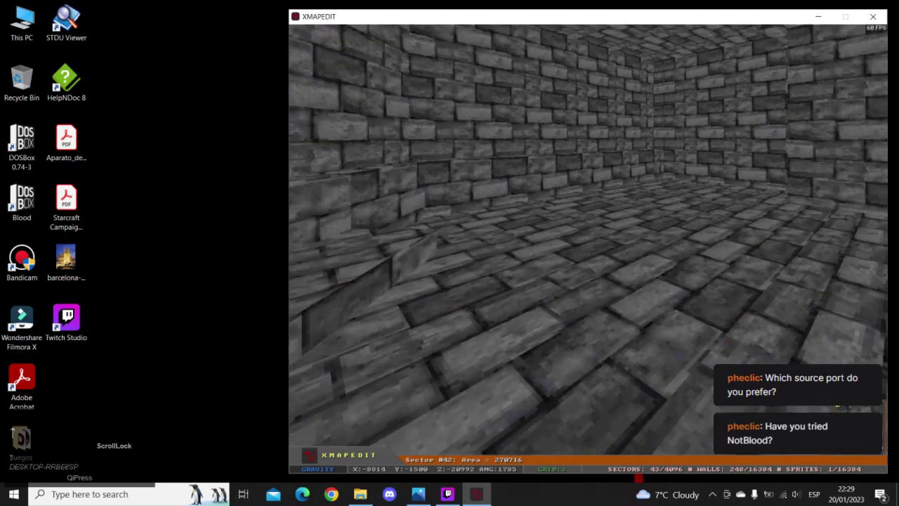
pyautogui.press('Up')
pyautogui.press('Left')
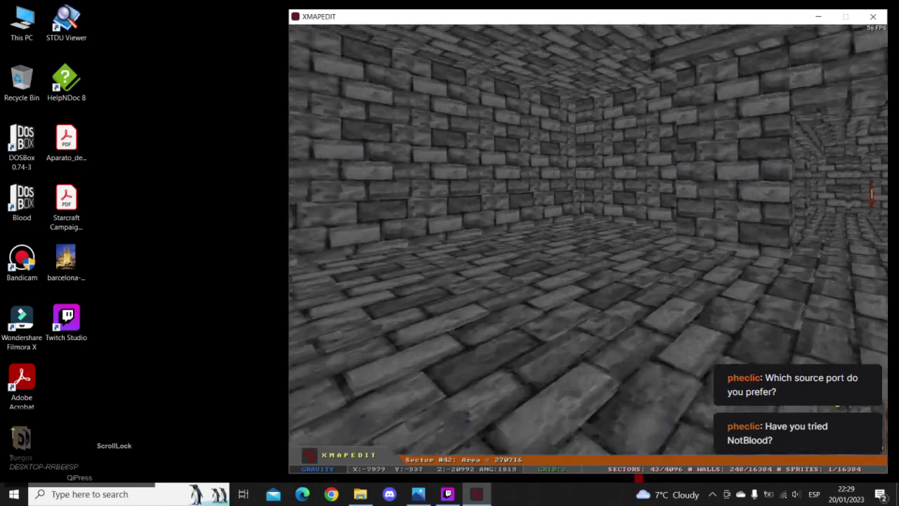
pyautogui.press('Up')
pyautogui.press('Up')
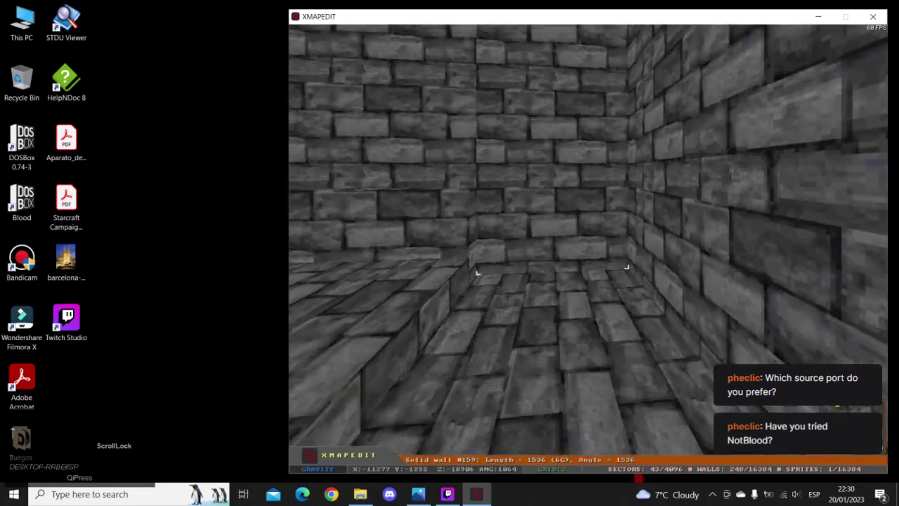
# - Return to the 2D map and examine the rectangular sector at the room's corner beside the diagonal wall
pyautogui.press('KP_Enter')
pyautogui.rightClick(590, 249)
pyautogui.scroll(-3, 589, 211)
pyautogui.scroll(-3, 589, 212)
pyautogui.moveTo(589, 212); pyautogui.dragTo(607, 201, button='right')
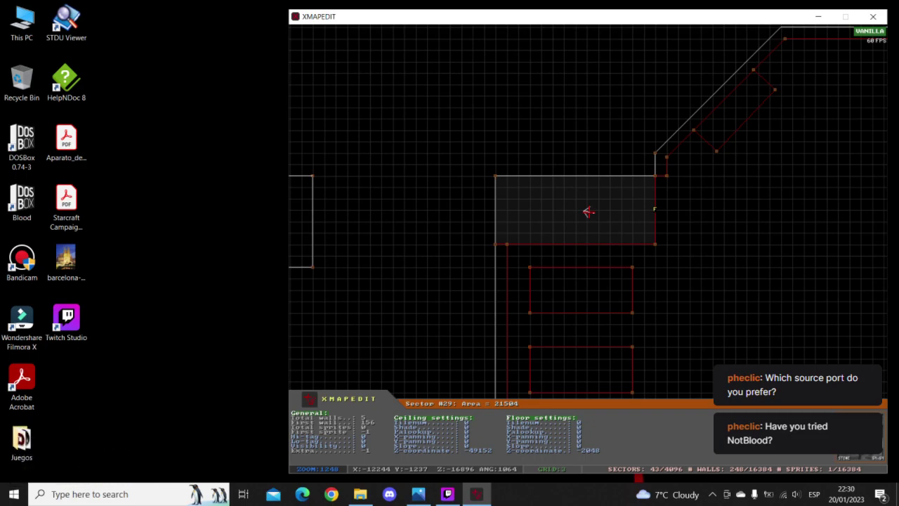
pyautogui.press('`')
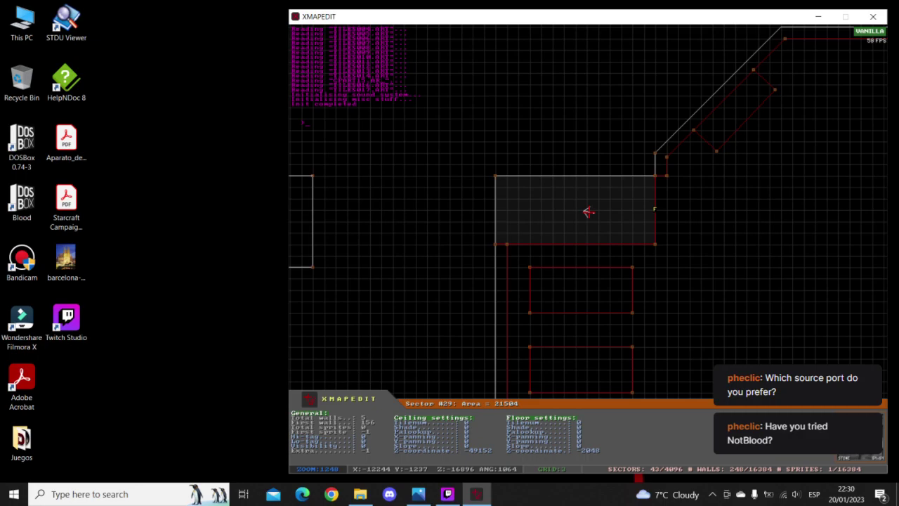
pyautogui.click(418, 494)
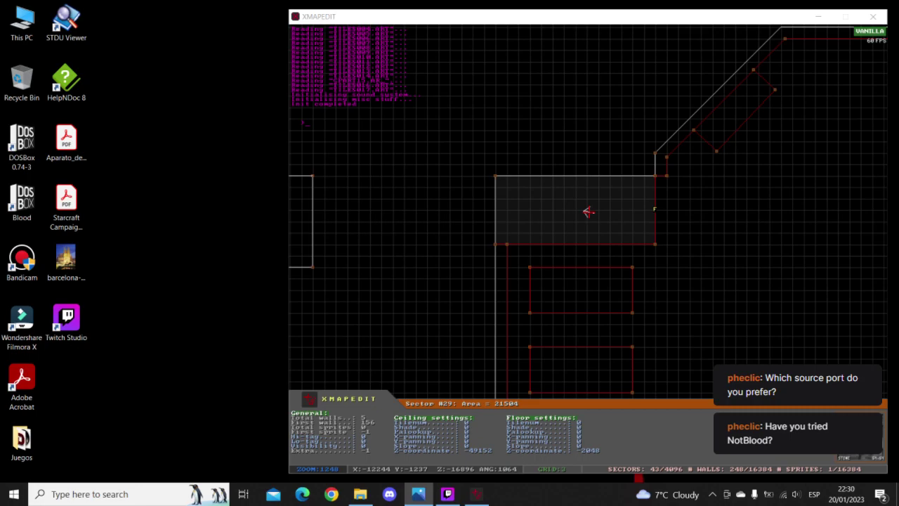
pyautogui.click(589, 213)
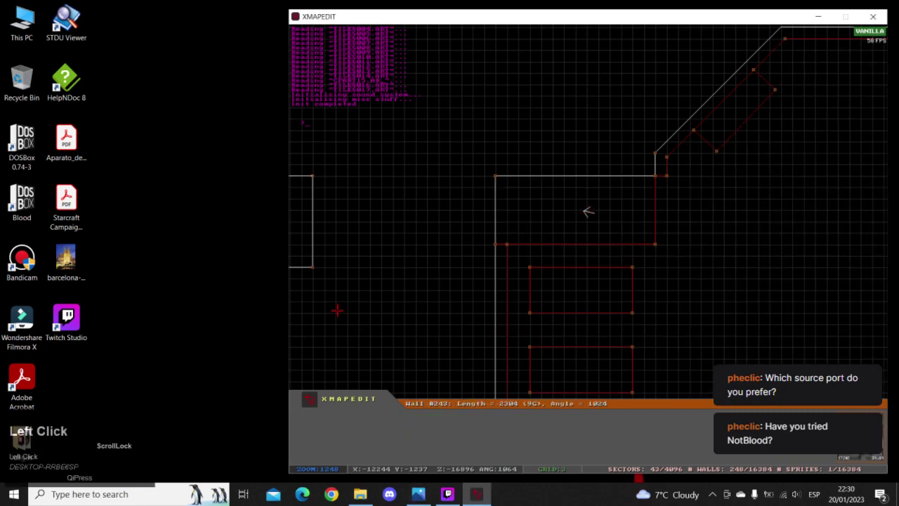
pyautogui.scroll(-5, 589, 212)
pyautogui.press('a')
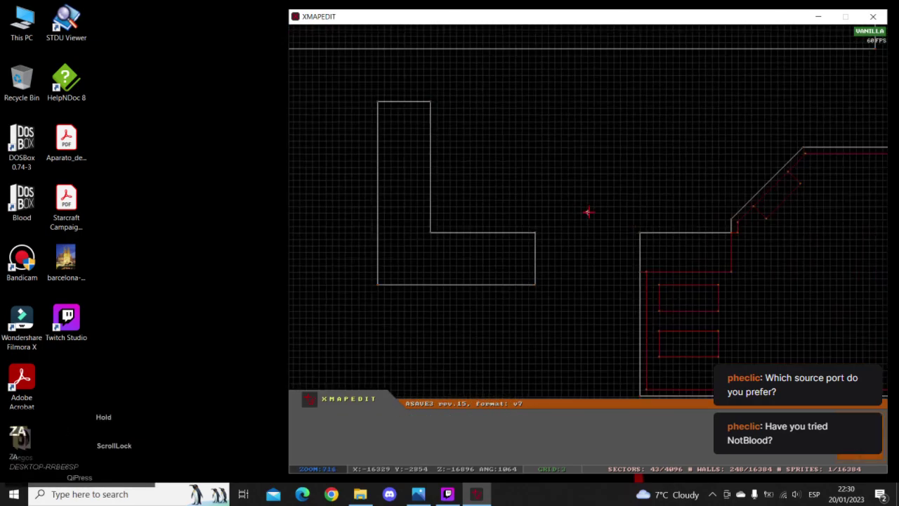
pyautogui.press('z')
pyautogui.keyDown('shift'); pyautogui.moveTo(400, 119); pyautogui.dragTo(570, 298); pyautogui.keyUp('shift')
pyautogui.moveTo(553, 264); pyautogui.dragTo(589, 212, button='right')
pyautogui.scroll(5, 589, 212)
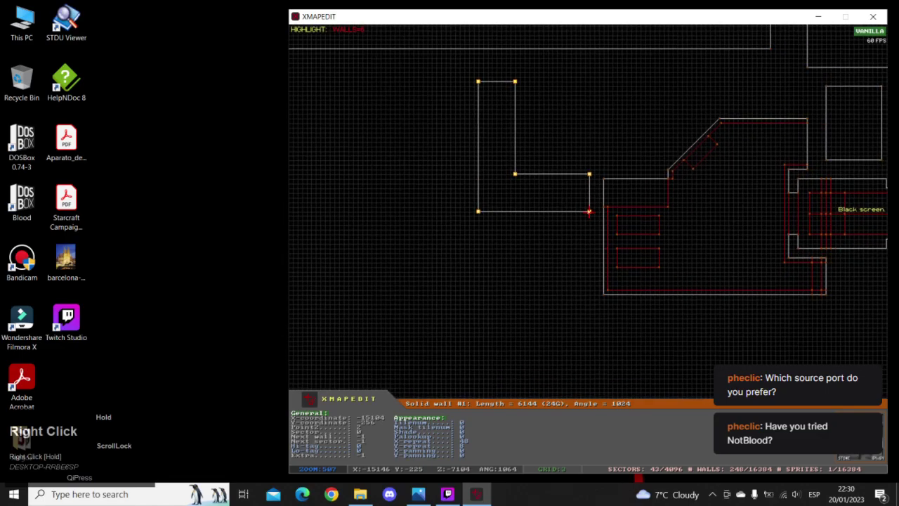
pyautogui.scroll(-4, 589, 211)
pyautogui.press('g')
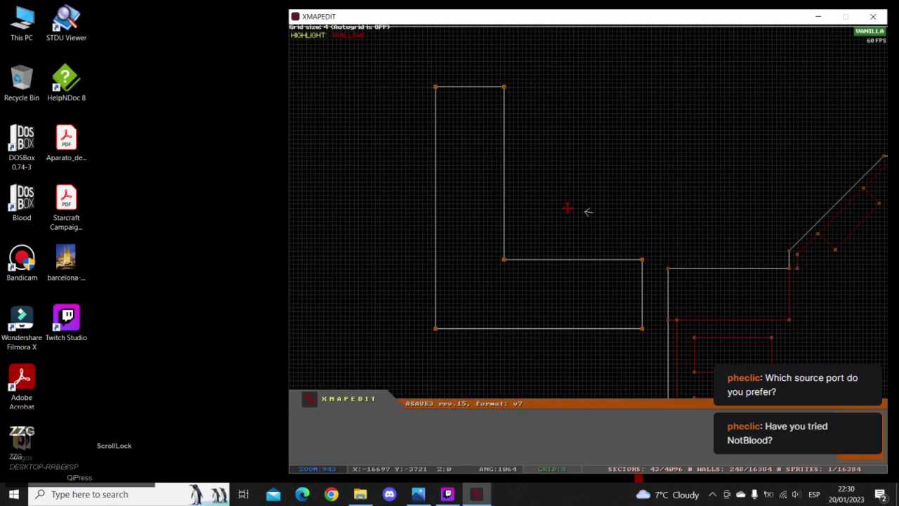
pyautogui.press('Escape')
# - At grid size 3, join the L-shaped corridor to the room by moving its two end corners onto the corner sector's outer wall points
pyautogui.press('g')
pyautogui.press('g')
pyautogui.press('g')
pyautogui.press('g')
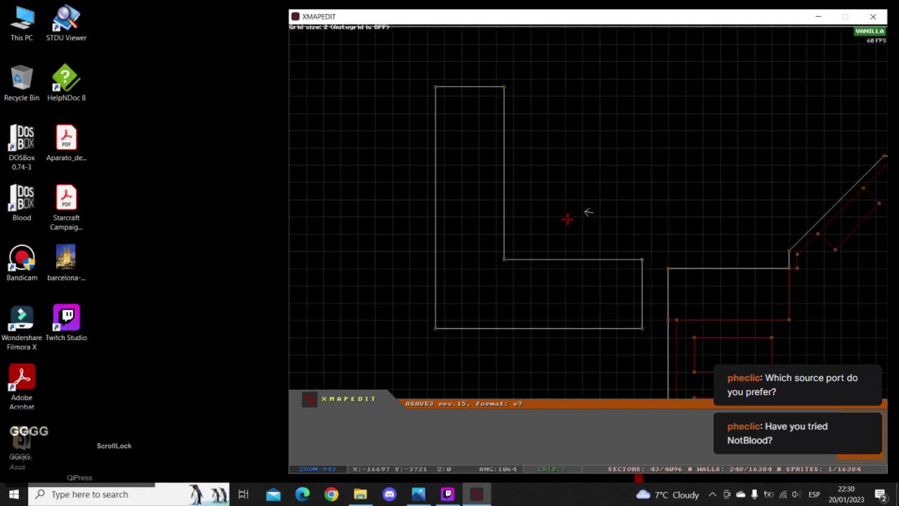
pyautogui.moveTo(567, 219); pyautogui.dragTo(589, 212, button='right')
pyautogui.press('a')
pyautogui.press('g')
pyautogui.moveTo(612, 314)
pyautogui.mouseDown()
pyautogui.moveTo(652, 275)
pyautogui.moveTo(669, 295)
pyautogui.mouseUp()
pyautogui.moveTo(612, 155); pyautogui.dragTo(669, 176)
# - Straighten the corridor's horizontal arm by moving its outer and inner corner points level with the doorway points of the room
pyautogui.press('z')
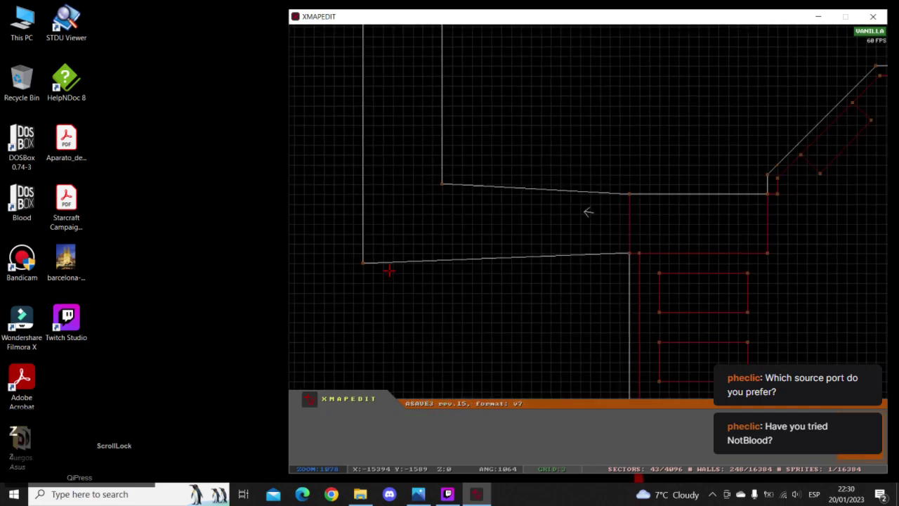
pyautogui.moveTo(408, 246); pyautogui.dragTo(588, 211, button='right')
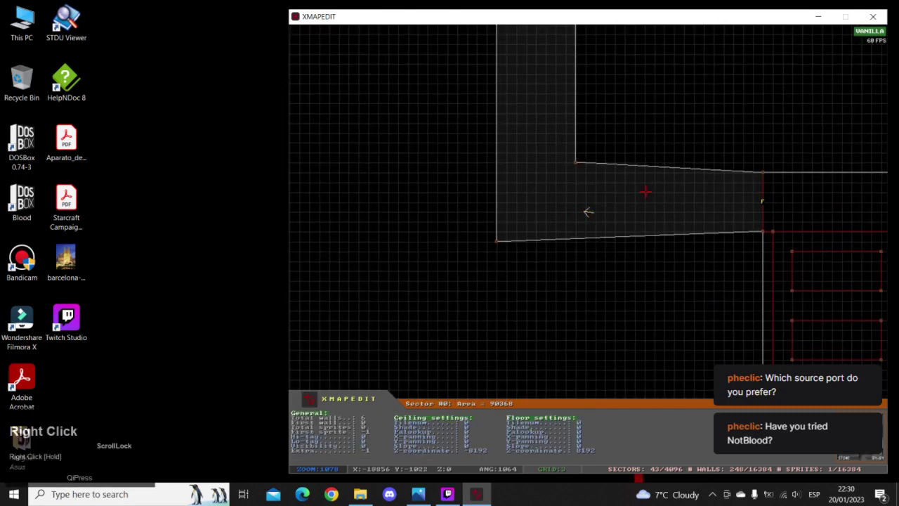
pyautogui.press('a')
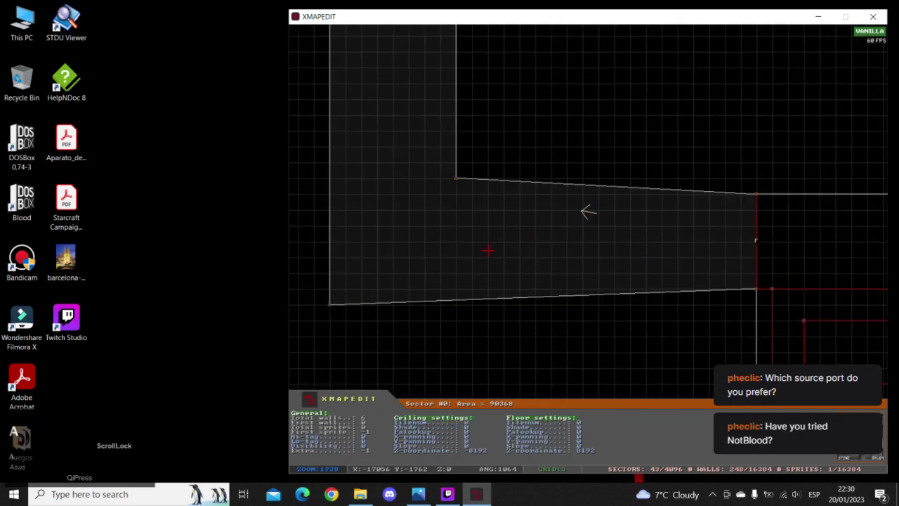
pyautogui.moveTo(343, 294); pyautogui.dragTo(377, 288)
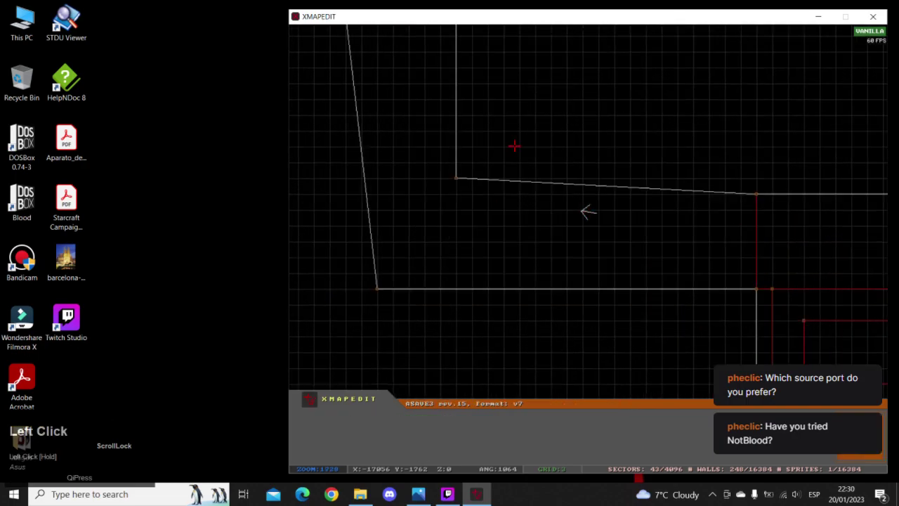
pyautogui.moveTo(472, 170); pyautogui.dragTo(517, 191)
pyautogui.press('z')
# - Square up the corridor's vertical arm by moving its closed end and outer corner so that both side walls run vertically
pyautogui.moveTo(518, 191); pyautogui.dragTo(587, 194, button='right')
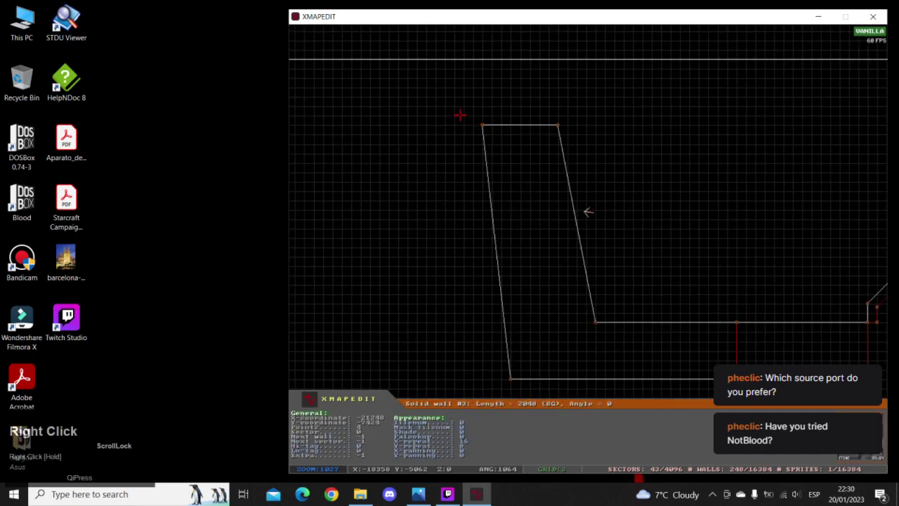
pyautogui.keyDown('shift'); pyautogui.moveTo(458, 112); pyautogui.dragTo(661, 184); pyautogui.keyUp('shift')
pyautogui.moveTo(661, 182); pyautogui.dragTo(661, 182, button='right')
pyautogui.moveTo(561, 127); pyautogui.dragTo(589, 153)
pyautogui.rightClick(596, 235)
pyautogui.click(503, 354)
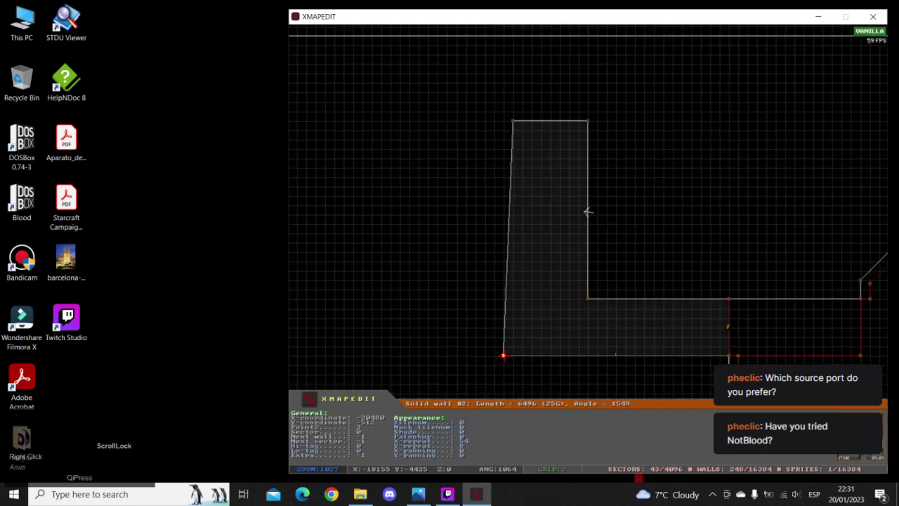
pyautogui.moveTo(586, 208); pyautogui.dragTo(564, 217, button='right')
pyautogui.moveTo(566, 223); pyautogui.dragTo(557, 223)
pyautogui.moveTo(567, 45); pyautogui.dragTo(557, 44)
# - In 3D view, raise the corridor sector's floor to z -2048
pyautogui.moveTo(589, 211); pyautogui.dragTo(589, 212, button='right')
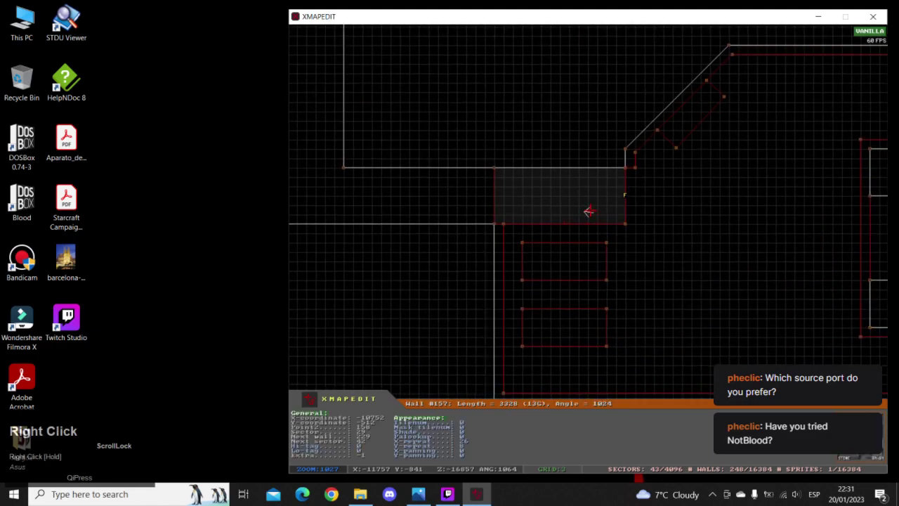
pyautogui.press('KP_Enter')
pyautogui.moveTo(588, 249); pyautogui.dragTo(589, 249, button='right')
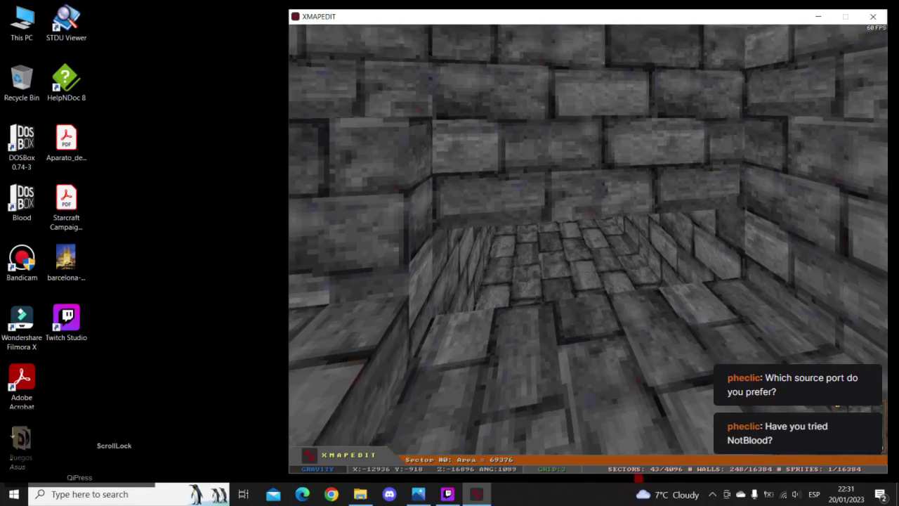
pyautogui.hotkey('ctrl', 'pageup')
pyautogui.press('pageup')
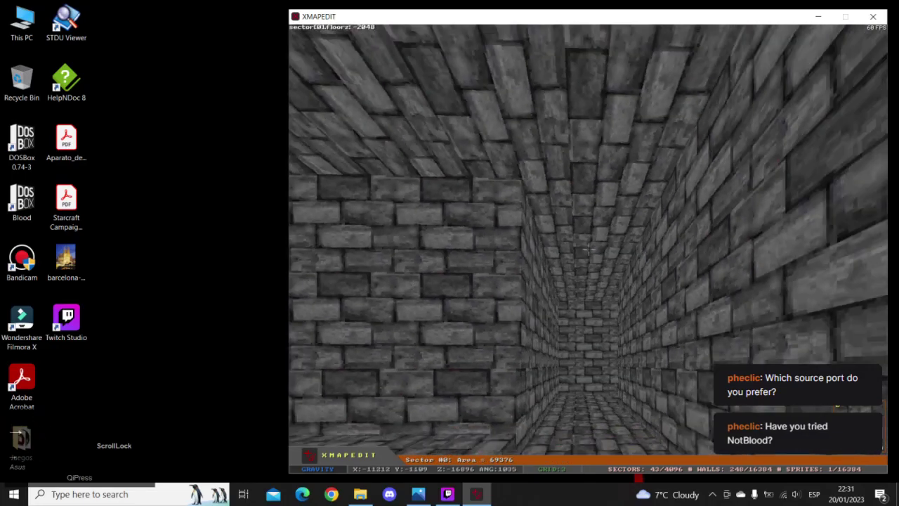
# - Walk through the corridor in 3D view, examine its walls around the bend, and return to the 2D map
pyautogui.moveTo(589, 250); pyautogui.dragTo(588, 249, button='right')
pyautogui.press('Left')
pyautogui.press('Up')
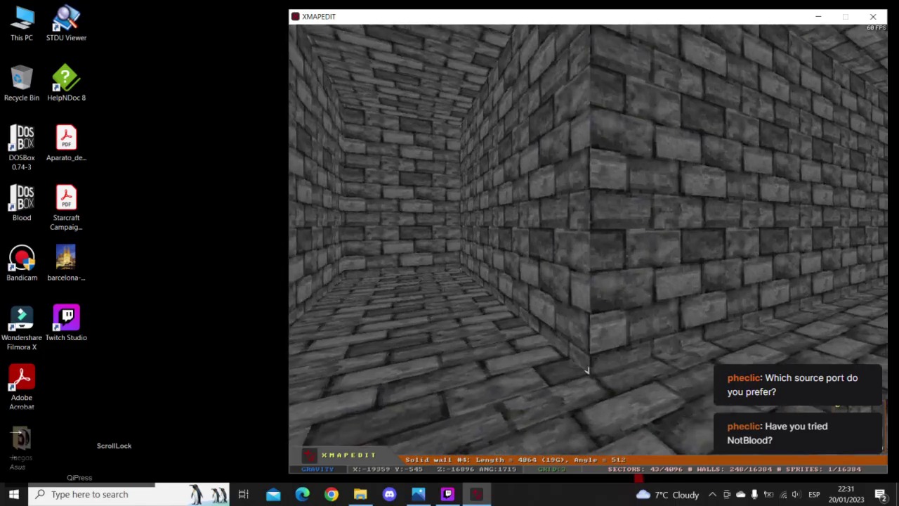
pyautogui.press('Right')
pyautogui.press('Up')
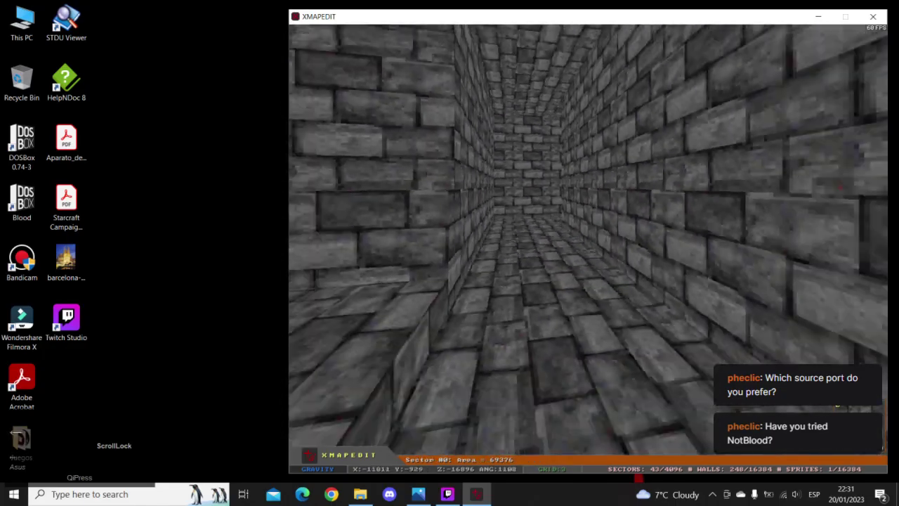
pyautogui.press('Return')
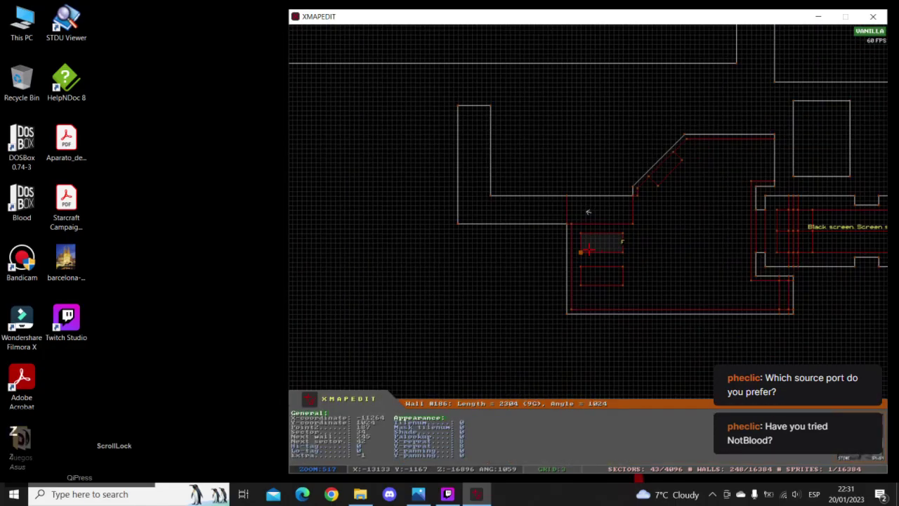
# - Insert four points along the inner wall of the corridor's horizontal arm, offsetting some by one grid square for an irregular outline
pyautogui.scroll(3, 481, 178)
pyautogui.rightClick(482, 178)
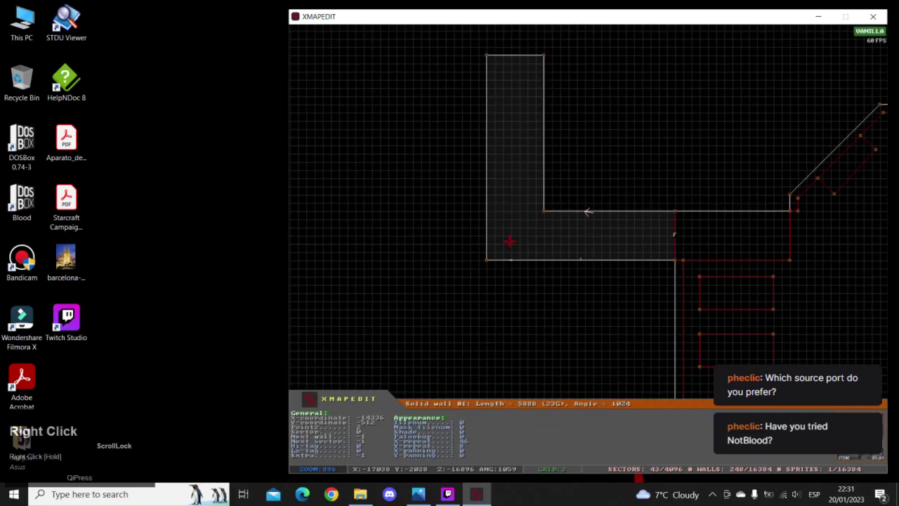
pyautogui.press('z')
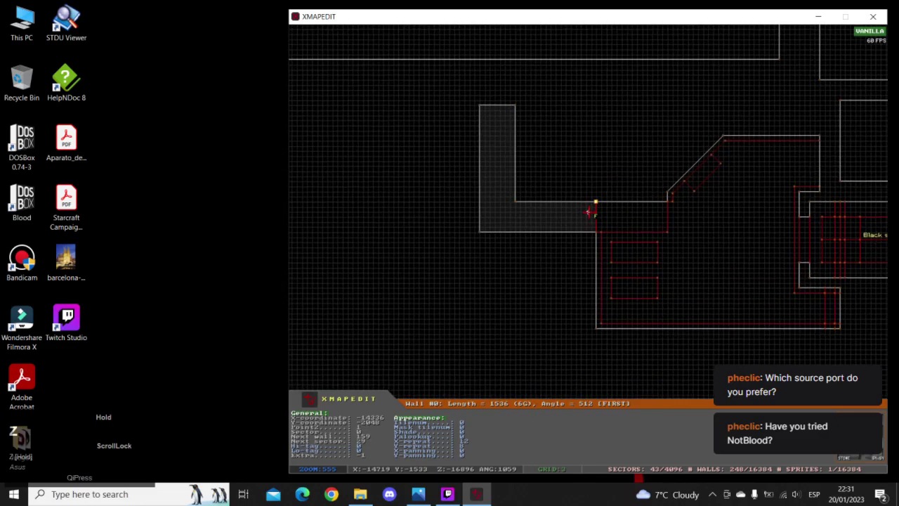
pyautogui.press('a')
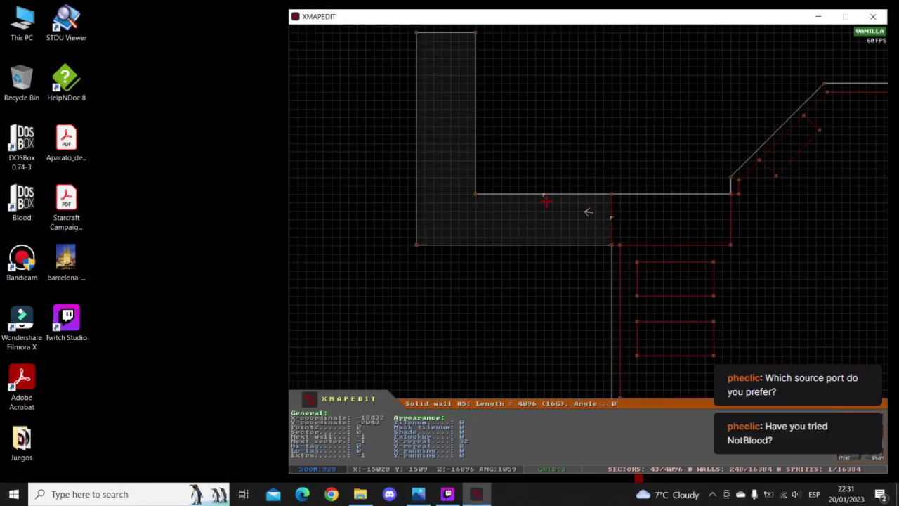
pyautogui.press('a')
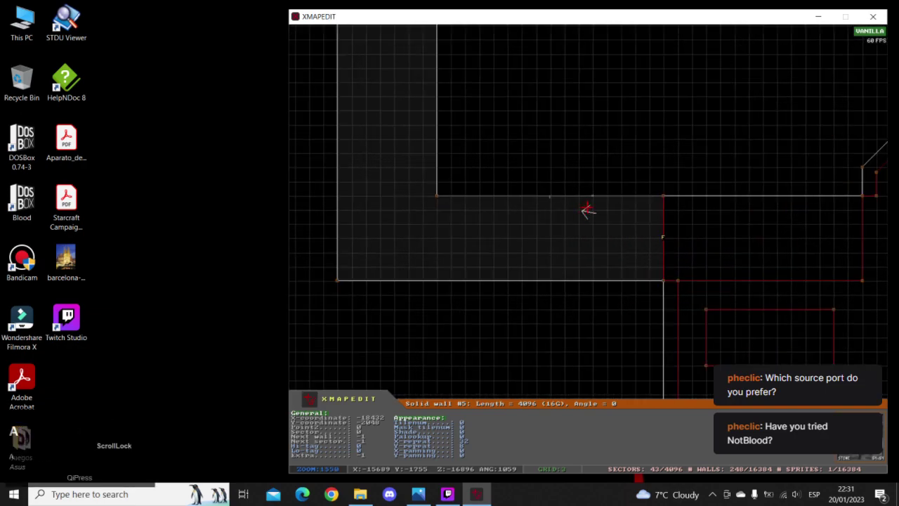
pyautogui.doubleClick(633, 195)
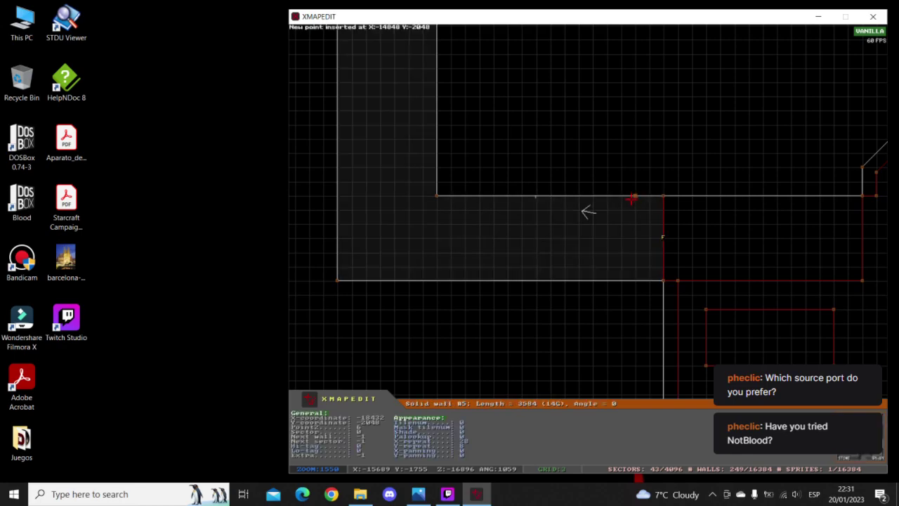
pyautogui.moveTo(630, 189); pyautogui.dragTo(630, 184)
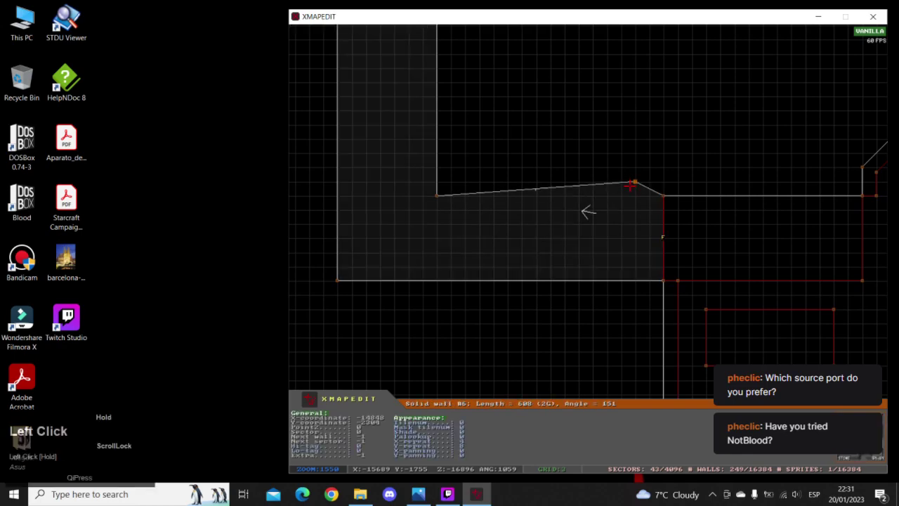
pyautogui.doubleClick(589, 187)
pyautogui.moveTo(589, 186); pyautogui.dragTo(593, 208)
pyautogui.doubleClick(537, 201)
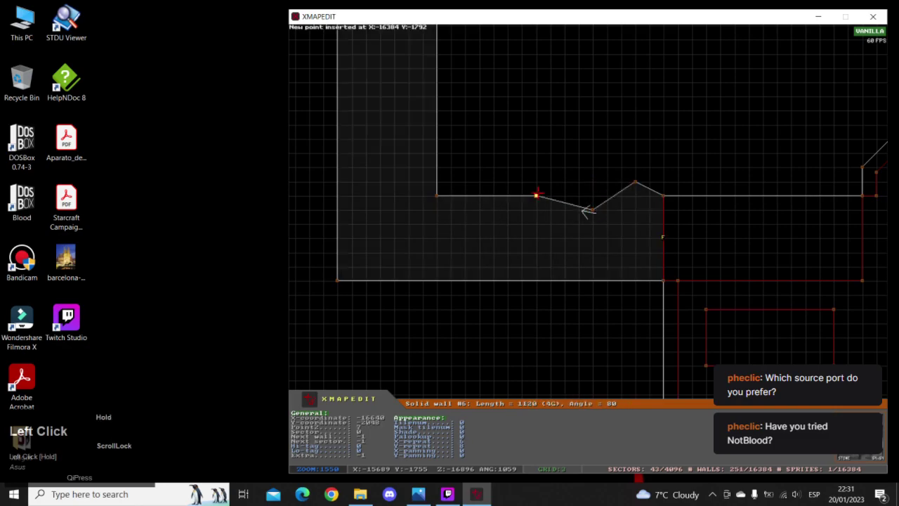
pyautogui.doubleClick(491, 200)
pyautogui.moveTo(492, 199); pyautogui.dragTo(475, 189)
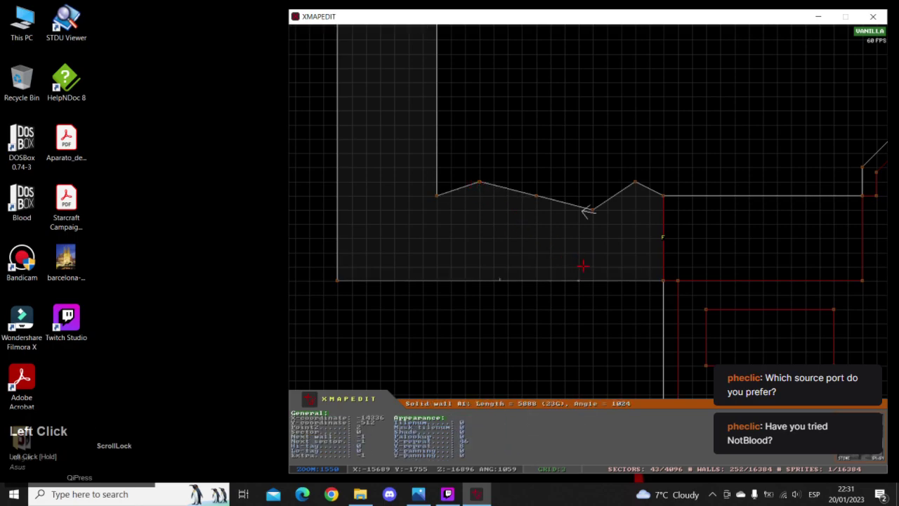
# - Insert four points along the outer wall of the corridor's horizontal arm and offset them inward and outward by one grid square
pyautogui.doubleClick(602, 281)
pyautogui.moveTo(605, 288); pyautogui.dragTo(479, 295)
pyautogui.doubleClick(561, 285)
pyautogui.doubleClick(497, 269)
pyautogui.doubleClick(401, 287)
pyautogui.moveTo(401, 286); pyautogui.dragTo(394, 294)
# - Insert three points along the outer wall of the corridor's vertical arm and shift the first and third outward by one grid square
pyautogui.doubleClick(337, 226)
pyautogui.moveTo(337, 226); pyautogui.dragTo(321, 223)
pyautogui.moveTo(321, 222); pyautogui.dragTo(565, 215, button='right')
pyautogui.press('Insert')
pyautogui.moveTo(541, 215); pyautogui.dragTo(545, 213)
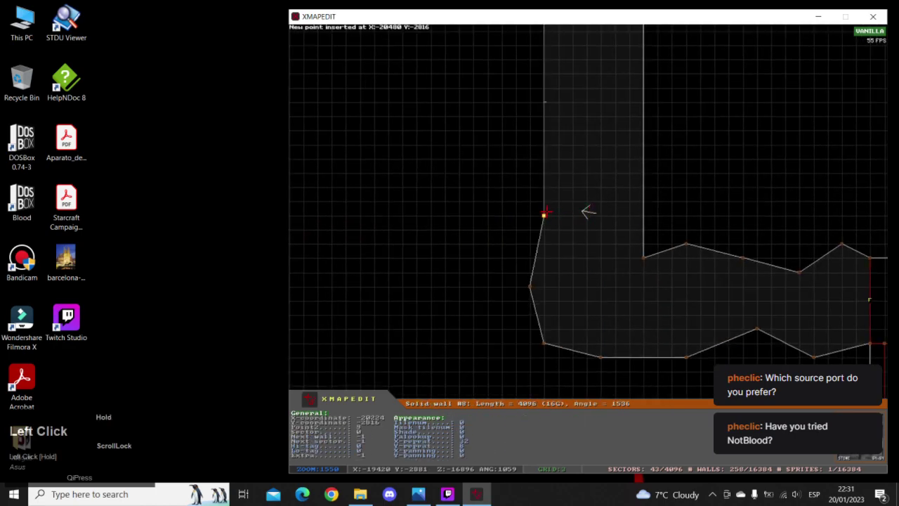
pyautogui.moveTo(546, 213); pyautogui.dragTo(586, 212, button='right')
pyautogui.press('Insert')
pyautogui.moveTo(561, 234); pyautogui.dragTo(534, 231)
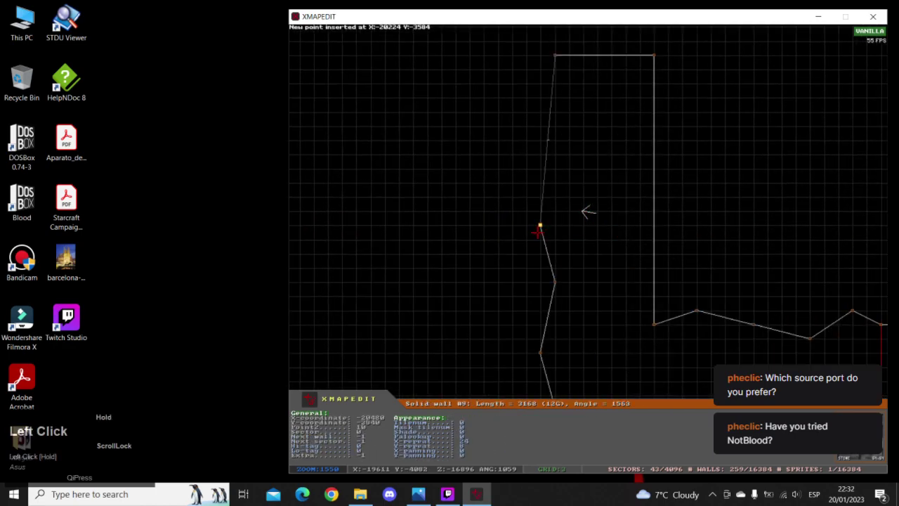
pyautogui.moveTo(534, 231); pyautogui.dragTo(602, 217, button='right')
# - Insert two points on the inner wall of the vertical arm and pull them outward to form a bulge
pyautogui.doubleClick(631, 239)
pyautogui.moveTo(630, 239); pyautogui.dragTo(644, 244)
pyautogui.doubleClick(640, 204)
pyautogui.moveTo(640, 205)
pyautogui.mouseDown()
pyautogui.moveTo(668, 198)
pyautogui.moveTo(673, 174)
pyautogui.mouseUp()
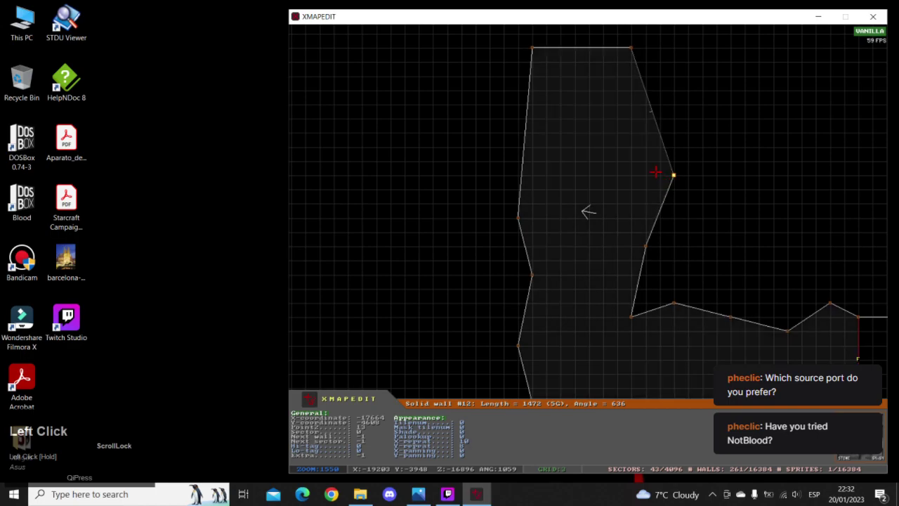
# - Insert one point on each side wall near the corridor's closed end and pull both inward to narrow the passage
pyautogui.doubleClick(527, 134)
pyautogui.moveTo(527, 134)
pyautogui.mouseDown()
pyautogui.moveTo(502, 128)
pyautogui.moveTo(532, 118)
pyautogui.mouseUp()
pyautogui.doubleClick(642, 104)
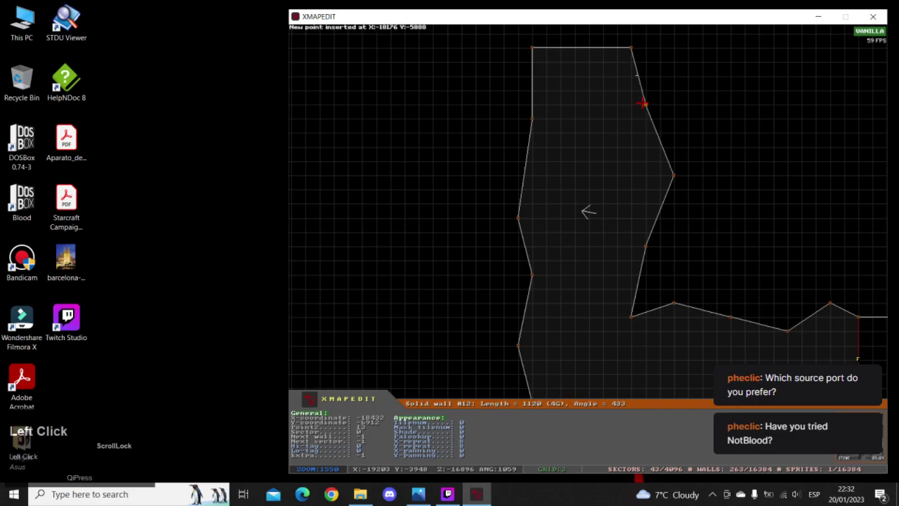
pyautogui.moveTo(643, 104); pyautogui.dragTo(617, 104)
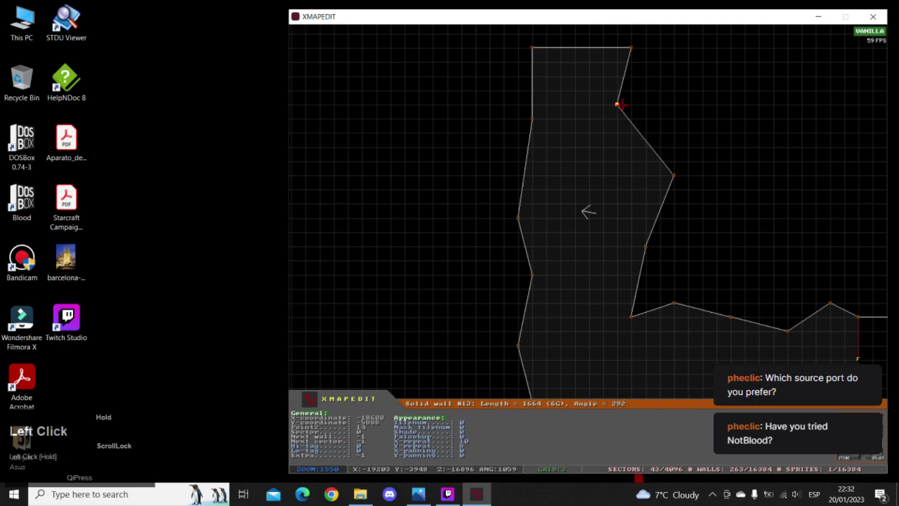
pyautogui.moveTo(532, 118); pyautogui.dragTo(547, 119)
# - Walk through the irregular corridor in 3D view, examine its reshaped walls and bend, and return to the 2D map
pyautogui.moveTo(664, 186); pyautogui.dragTo(589, 212, button='right')
pyautogui.press('z')
pyautogui.press('Up')
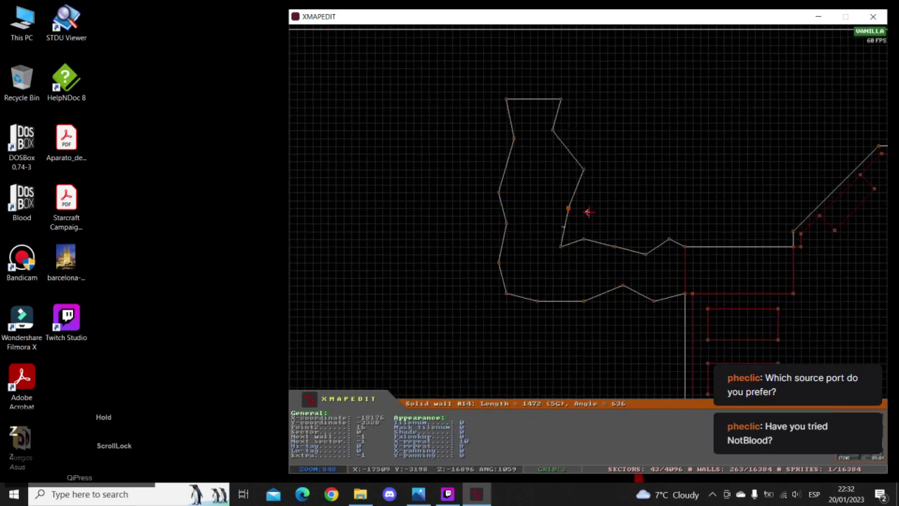
pyautogui.press('KP_Enter')
pyautogui.press('Up')
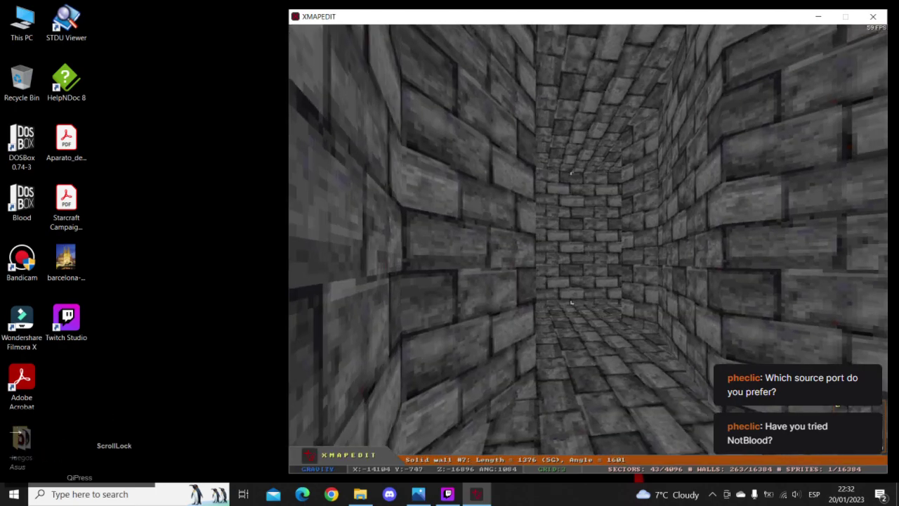
pyautogui.press('Right')
pyautogui.press('Right')
pyautogui.press('Up')
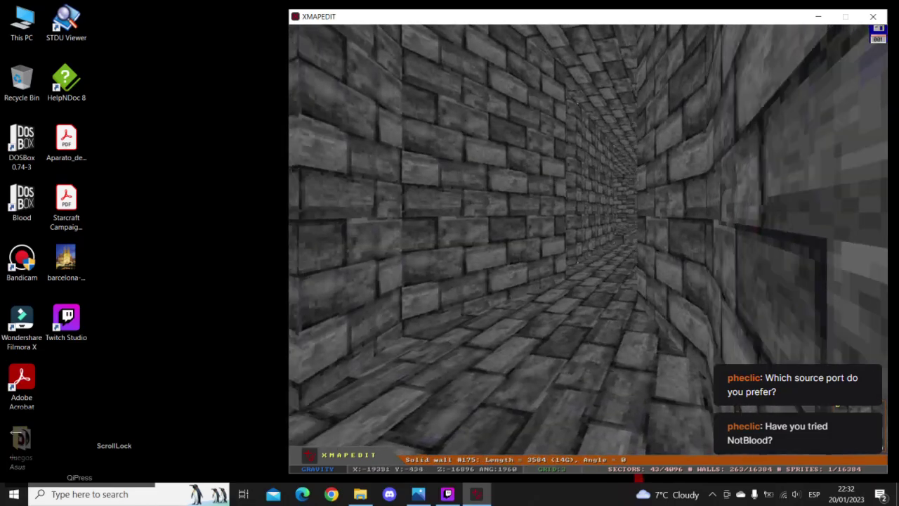
pyautogui.press('Up')
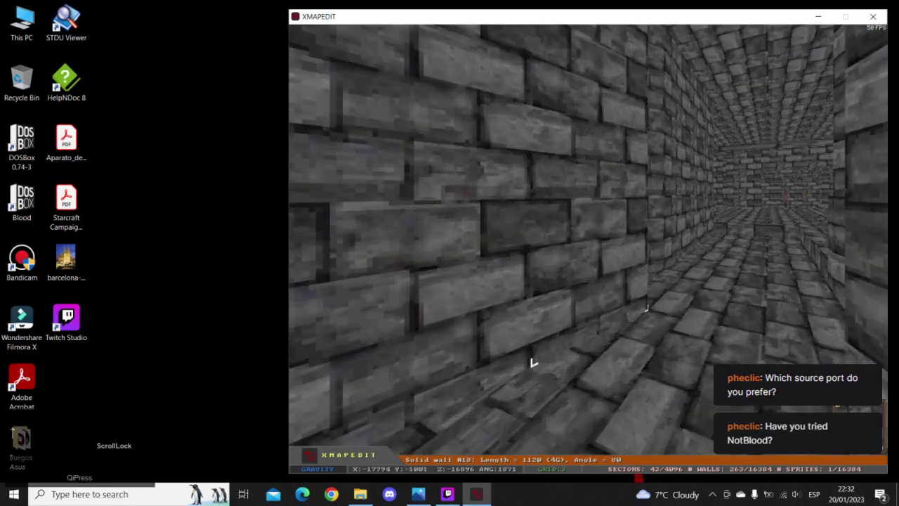
pyautogui.press('KP_Enter')
# - Merge the points at the corridor's inner corner into a diagonal wall, and curve that wall with three inserted circle points
pyautogui.scroll(2, 589, 212)
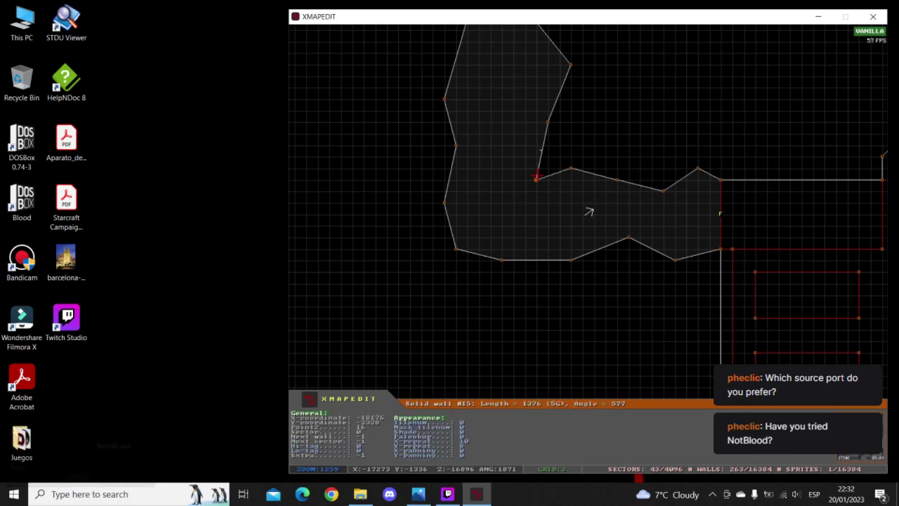
pyautogui.scroll(-3, 589, 211)
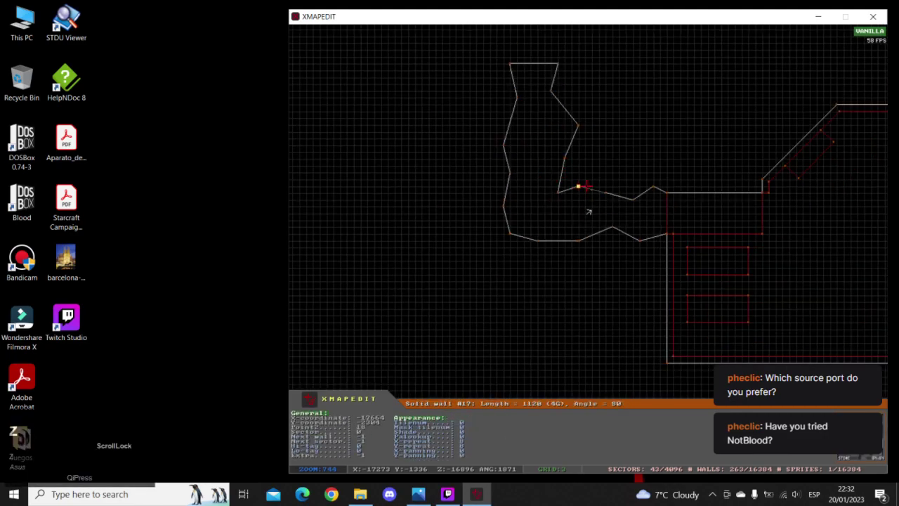
pyautogui.scroll(2, 588, 212)
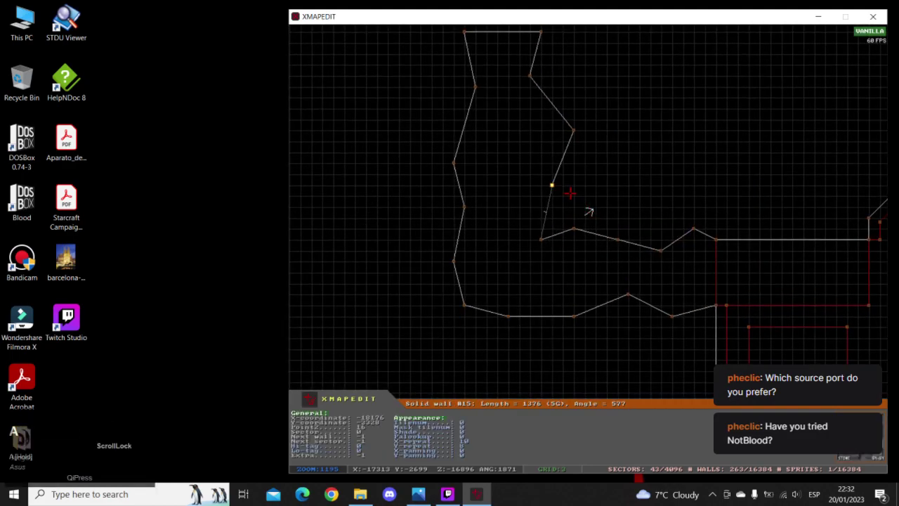
pyautogui.moveTo(557, 189); pyautogui.dragTo(542, 164)
pyautogui.moveTo(581, 242); pyautogui.dragTo(617, 239)
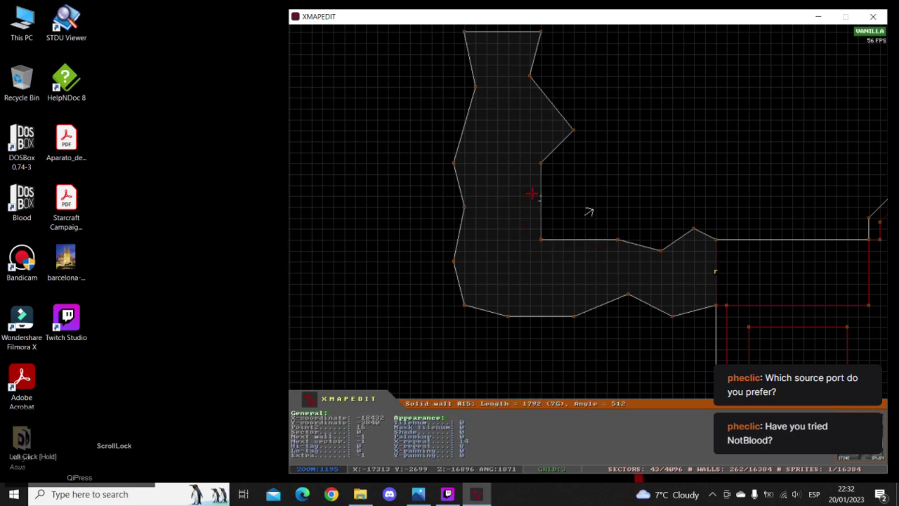
pyautogui.moveTo(542, 226); pyautogui.dragTo(616, 240)
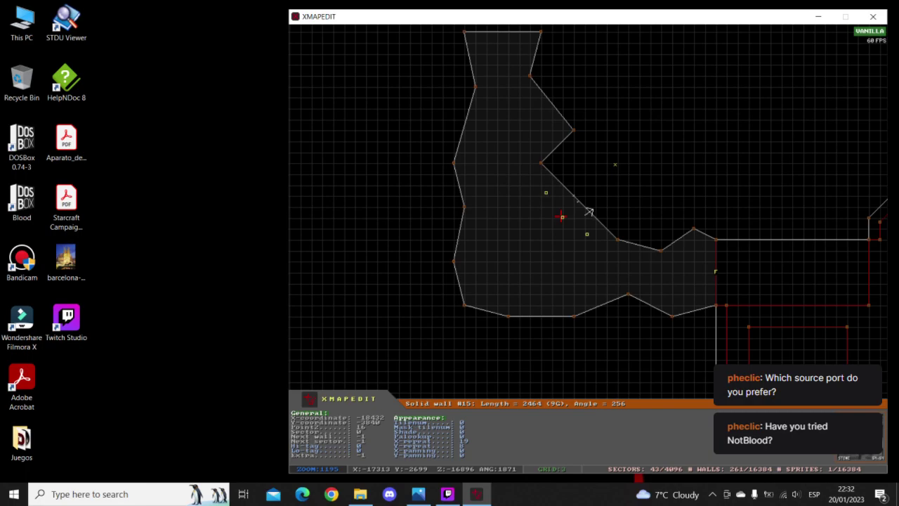
pyautogui.press('space')
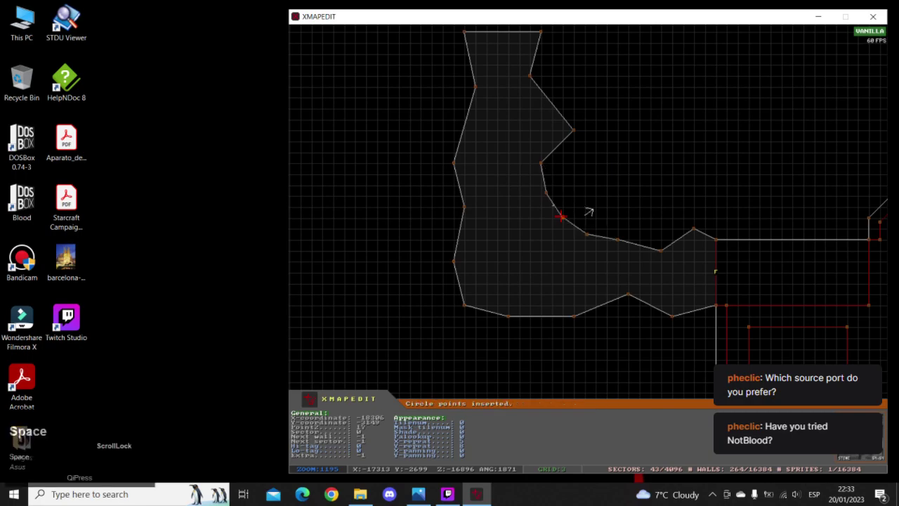
# - Shift the three circle points at the corridor's inner corner to make the curve uneven, and check the bend in 3D view
pyautogui.press('a')
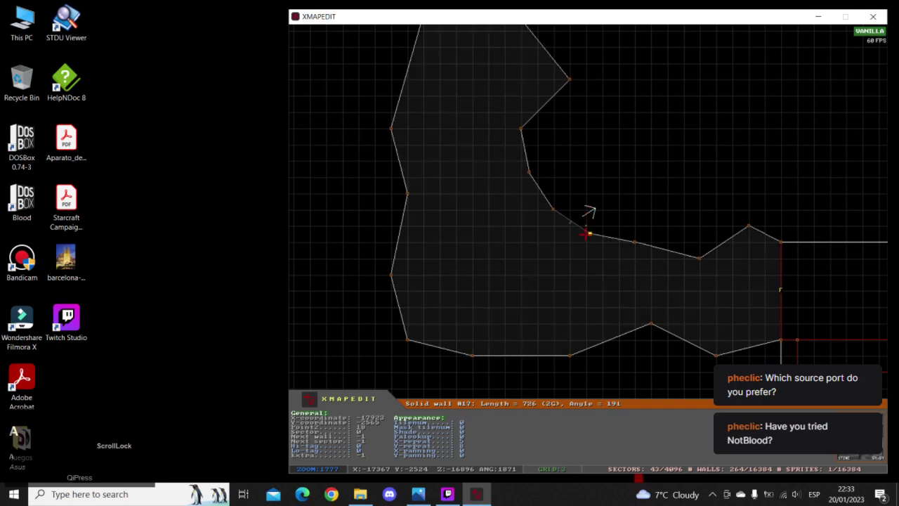
pyautogui.press('g')
pyautogui.press('g')
pyautogui.moveTo(597, 210); pyautogui.dragTo(581, 220)
pyautogui.moveTo(529, 166); pyautogui.dragTo(482, 174)
pyautogui.rightClick(516, 83)
pyautogui.press('z')
pyautogui.press('a')
pyautogui.moveTo(558, 223); pyautogui.dragTo(571, 218)
pyautogui.press('z')
pyautogui.rightClick(590, 331)
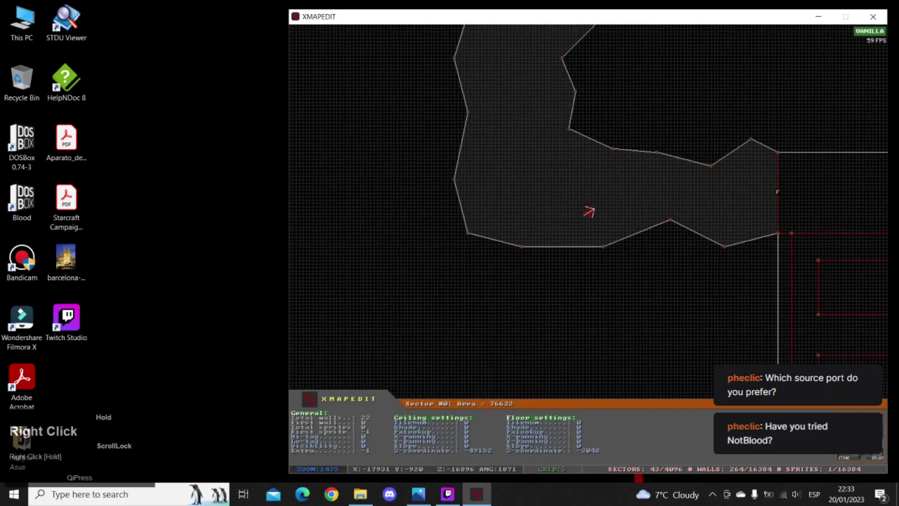
pyautogui.moveTo(589, 211); pyautogui.dragTo(588, 211, button='right')
pyautogui.press('KP_Enter')
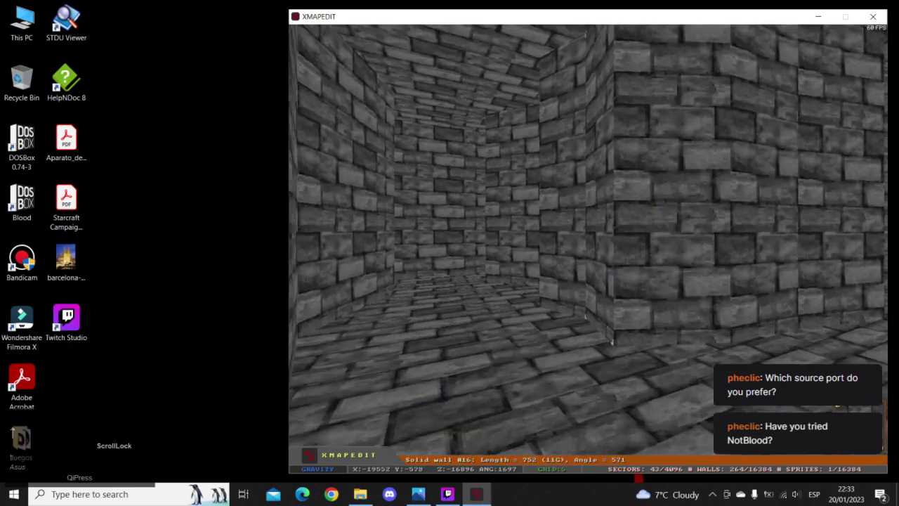
pyautogui.press('KP_Enter')
# - Set the grid size to 3 and move the points around the corridor's outer corner inward to cut it off diagonally
pyautogui.press('g')
pyautogui.press('g')
pyautogui.press('g')
pyautogui.press('g')
pyautogui.press('g')
pyautogui.moveTo(589, 249); pyautogui.dragTo(589, 211, button='right')
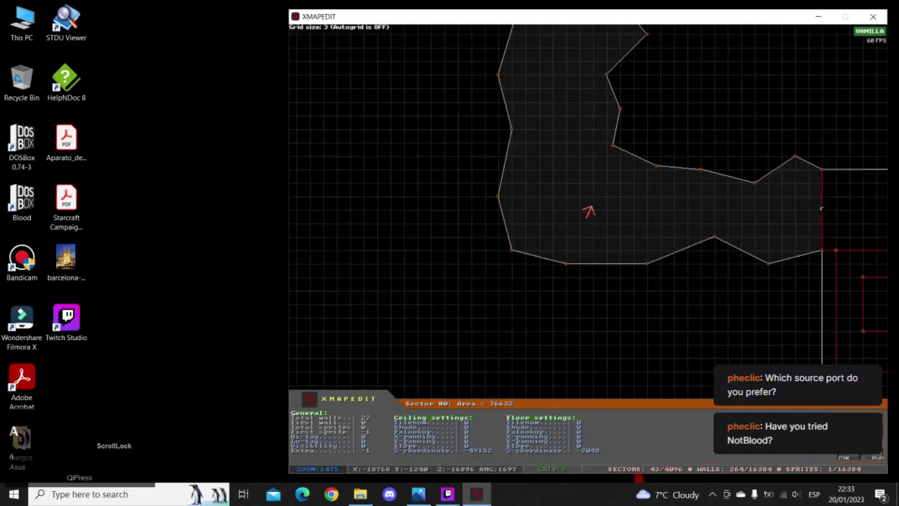
pyautogui.scroll(2, 589, 212)
pyautogui.click(566, 245)
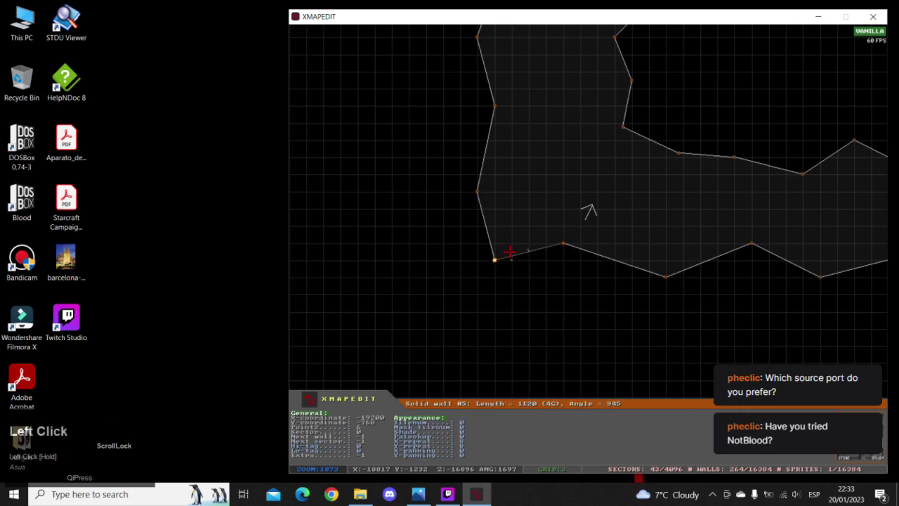
pyautogui.moveTo(508, 251); pyautogui.dragTo(528, 189)
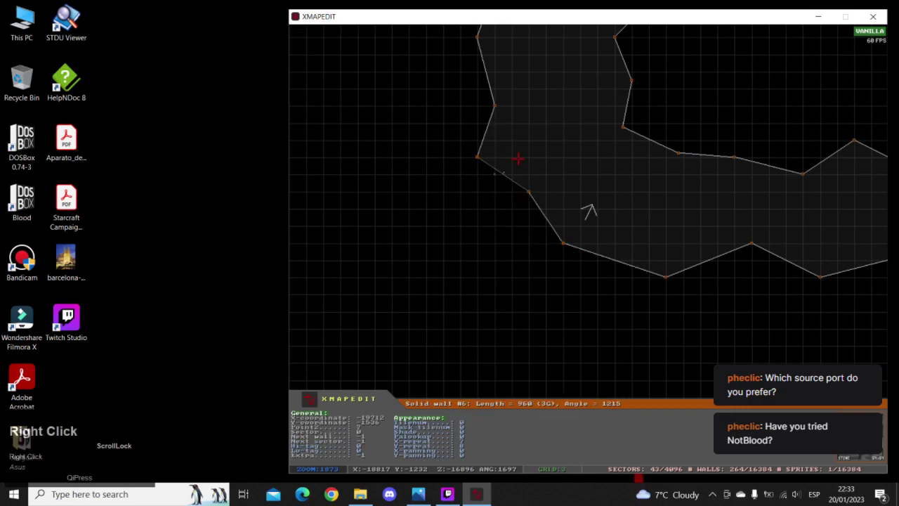
# - At grid size 4, insert two points on the horizontal arm's inner wall near the room opening, pulling one outward and the other inward
pyautogui.press('z')
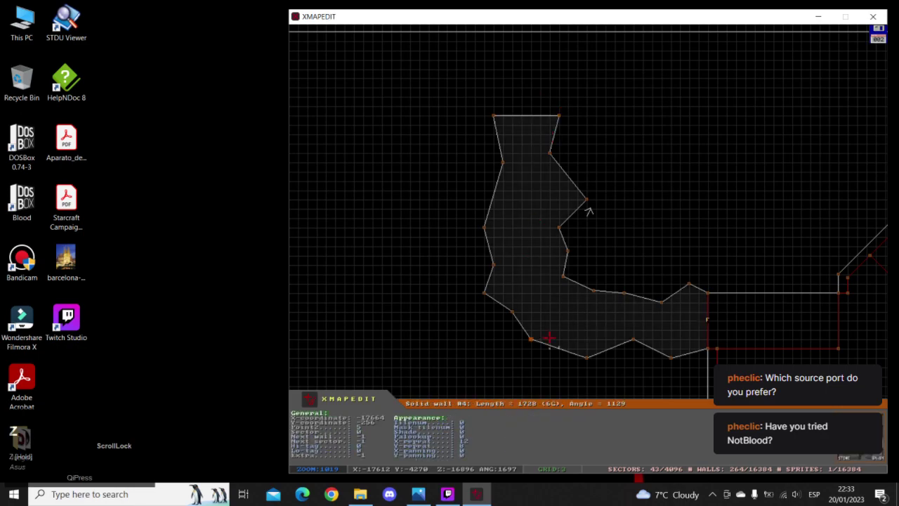
pyautogui.moveTo(549, 338); pyautogui.dragTo(589, 211, button='right')
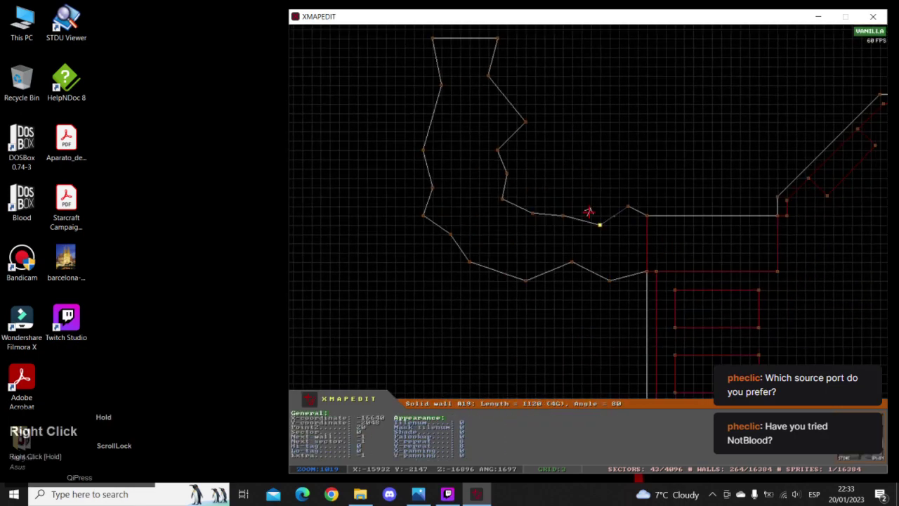
pyautogui.press('a')
pyautogui.press('g')
pyautogui.press('a')
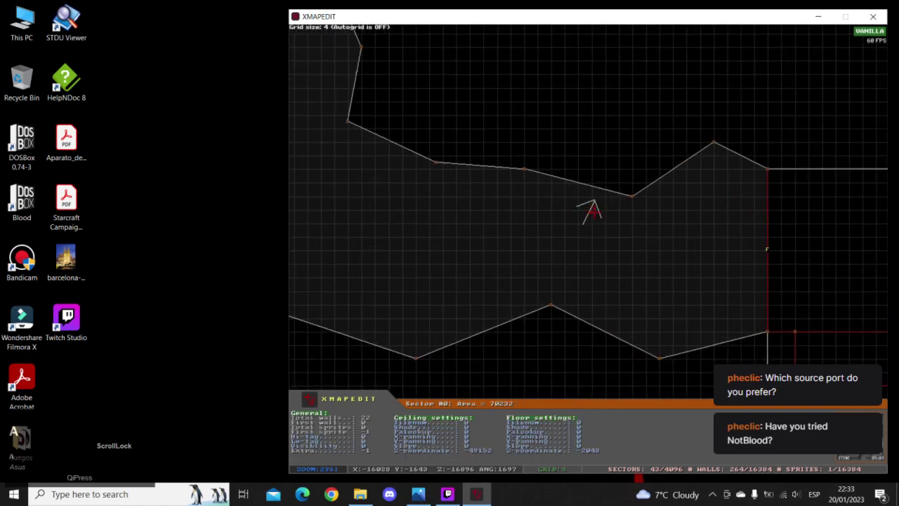
pyautogui.press('Insert')
pyautogui.click(672, 167)
pyautogui.moveTo(672, 167); pyautogui.dragTo(662, 155)
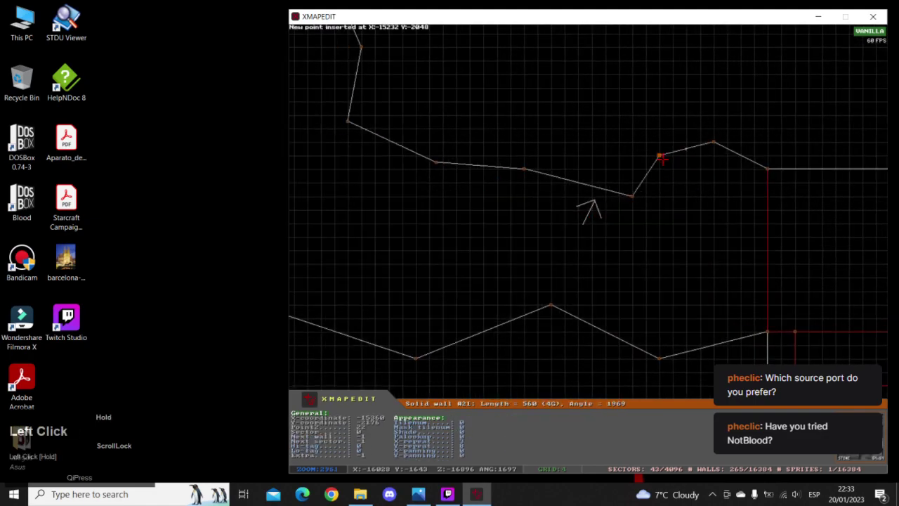
pyautogui.press('Insert')
pyautogui.moveTo(577, 182); pyautogui.dragTo(566, 209)
# - Insert two more points on the inner wall closer to the bend, pulling one outward and the one beside the corner inward
pyautogui.doubleClick(482, 167)
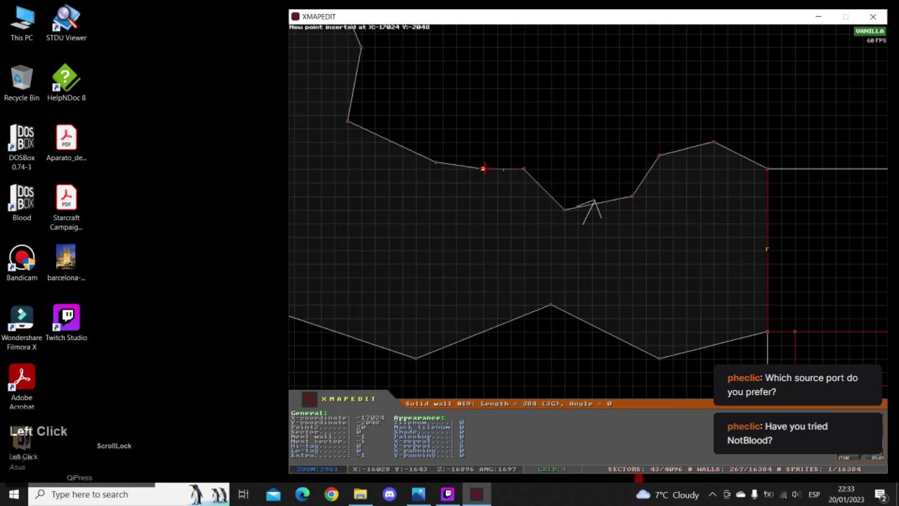
pyautogui.moveTo(481, 166); pyautogui.dragTo(482, 142)
pyautogui.doubleClick(399, 145)
pyautogui.moveTo(399, 145); pyautogui.dragTo(386, 154)
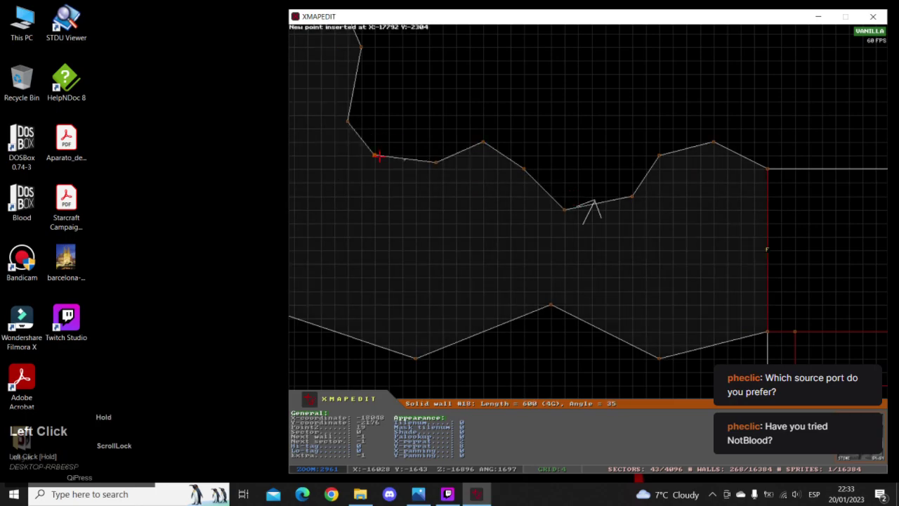
# - Insert a point below the vertical arm's inner-wall bulge and another on the opposite outer wall, and pull both into the passage
pyautogui.rightClick(377, 154)
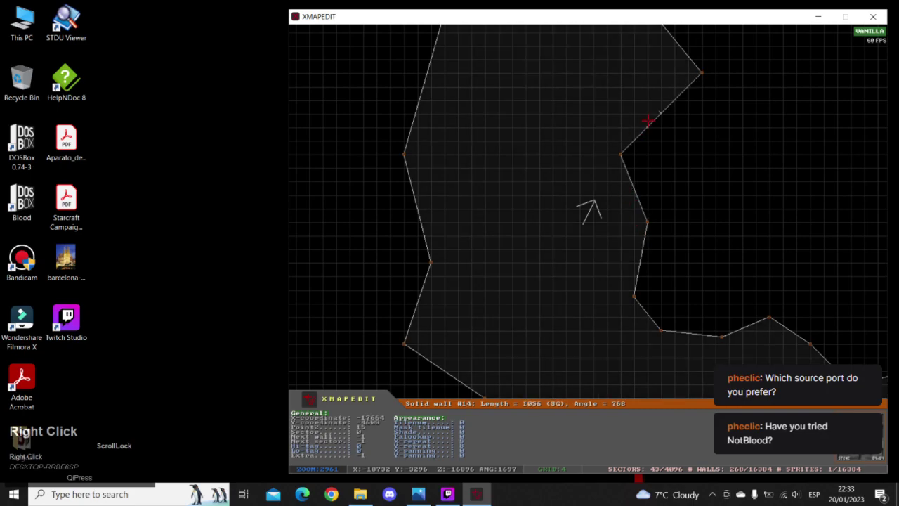
pyautogui.doubleClick(647, 123)
pyautogui.moveTo(647, 123); pyautogui.dragTo(646, 102)
pyautogui.moveTo(647, 103); pyautogui.dragTo(589, 212, button='right')
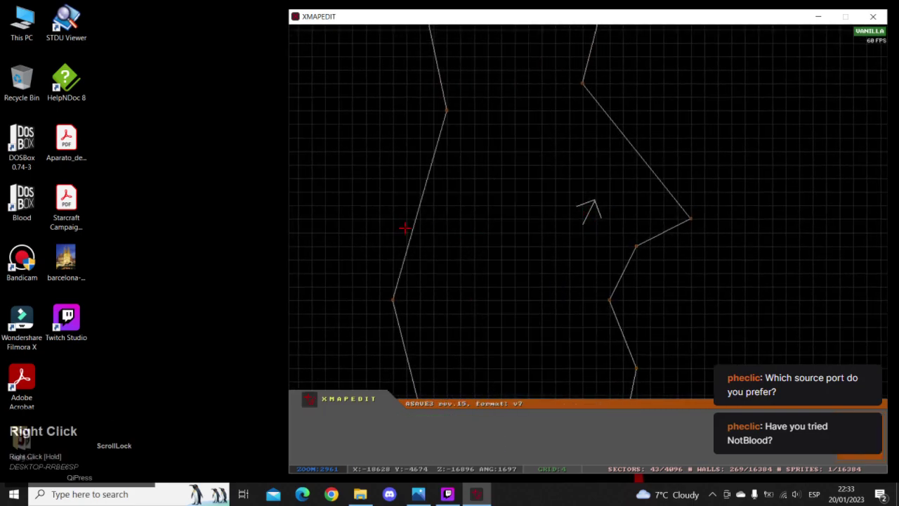
pyautogui.doubleClick(419, 217)
pyautogui.moveTo(420, 217)
pyautogui.mouseDown()
pyautogui.moveTo(393, 192)
pyautogui.moveTo(431, 205)
pyautogui.mouseUp()
# - Insert a point above the inner-wall bulge and one on the outer wall near the closed end, and pull both outward
pyautogui.moveTo(455, 201); pyautogui.dragTo(593, 211, button='right')
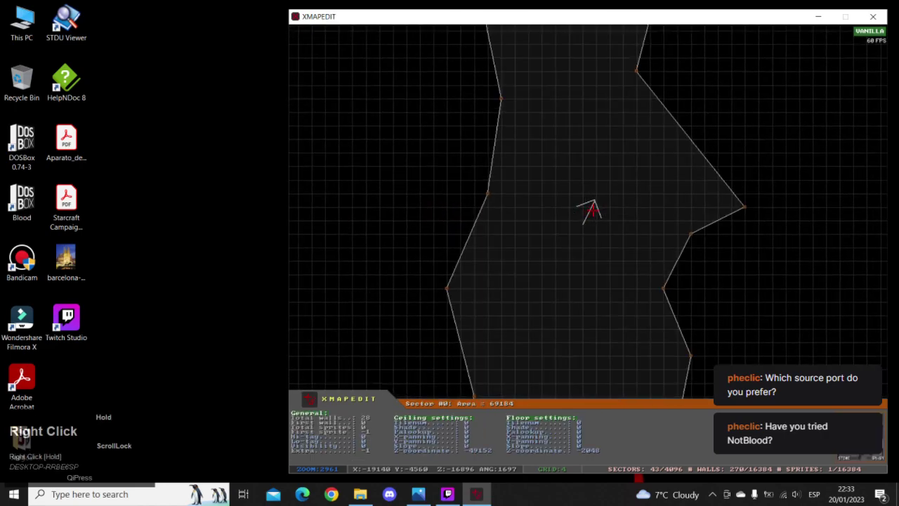
pyautogui.doubleClick(678, 126)
pyautogui.moveTo(678, 127); pyautogui.dragTo(692, 123)
pyautogui.moveTo(635, 87); pyautogui.dragTo(590, 210, button='right')
pyautogui.doubleClick(450, 156)
pyautogui.moveTo(449, 157); pyautogui.dragTo(424, 157)
# - Insert three points along the horizontal arm's outer wall, pulling the middle one inward and the ones near the bend and opening outward
pyautogui.moveTo(425, 158); pyautogui.dragTo(578, 221, button='right')
pyautogui.doubleClick(566, 227)
pyautogui.moveTo(566, 226); pyautogui.dragTo(562, 240)
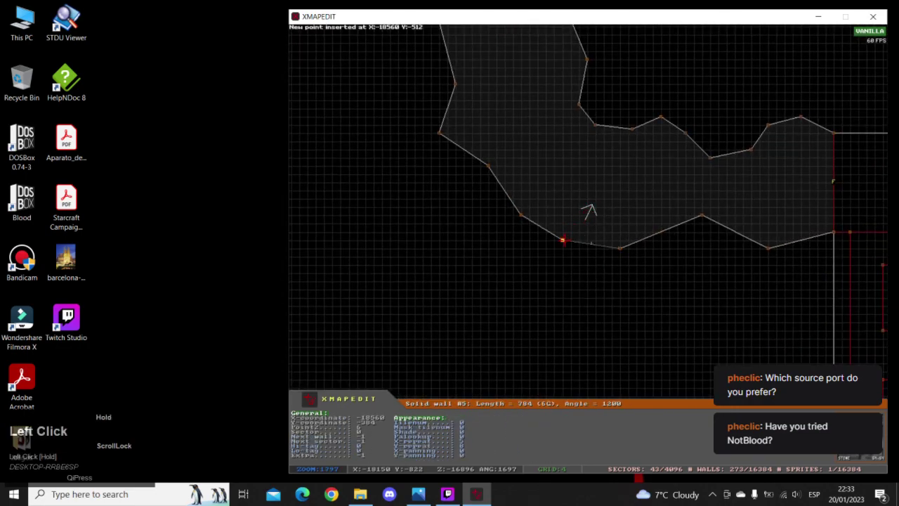
pyautogui.doubleClick(660, 232)
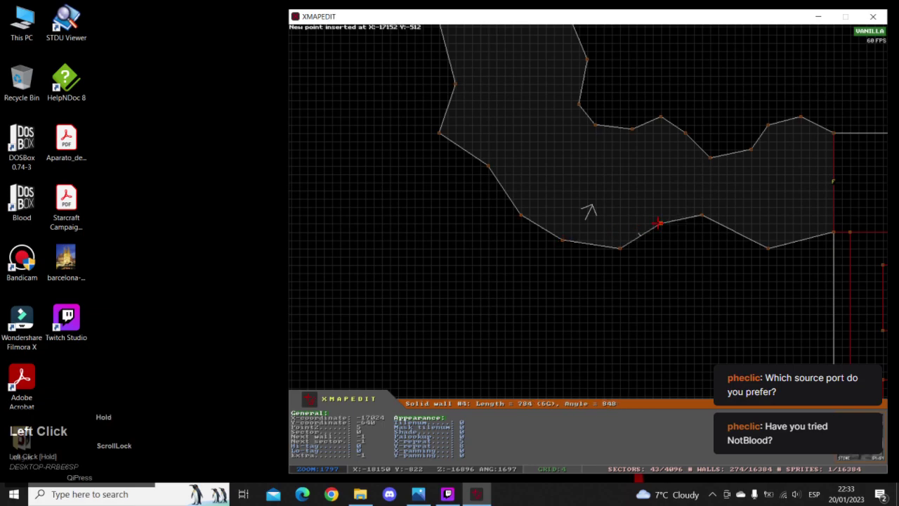
pyautogui.moveTo(657, 223); pyautogui.dragTo(590, 212, button='right')
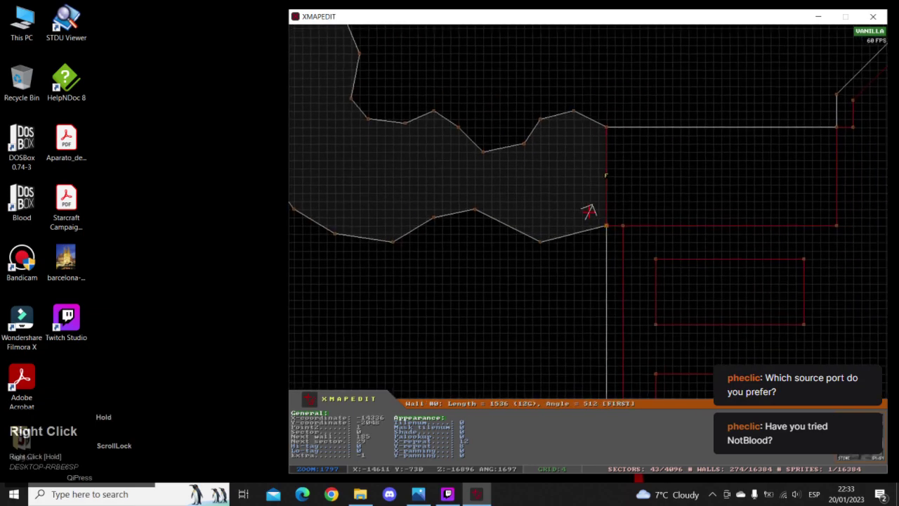
pyautogui.doubleClick(583, 221)
pyautogui.moveTo(583, 221); pyautogui.dragTo(592, 244)
# - Walk through the reshaped corridor in 3D view and raise the floor of the sector connecting it to the room to -6144
pyautogui.moveTo(588, 209); pyautogui.dragTo(588, 209, button='right')
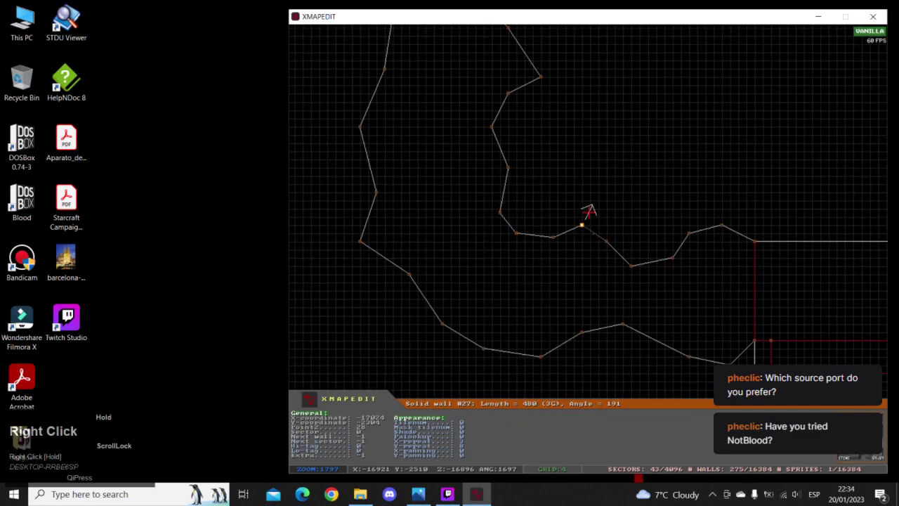
pyautogui.press('KP_Enter')
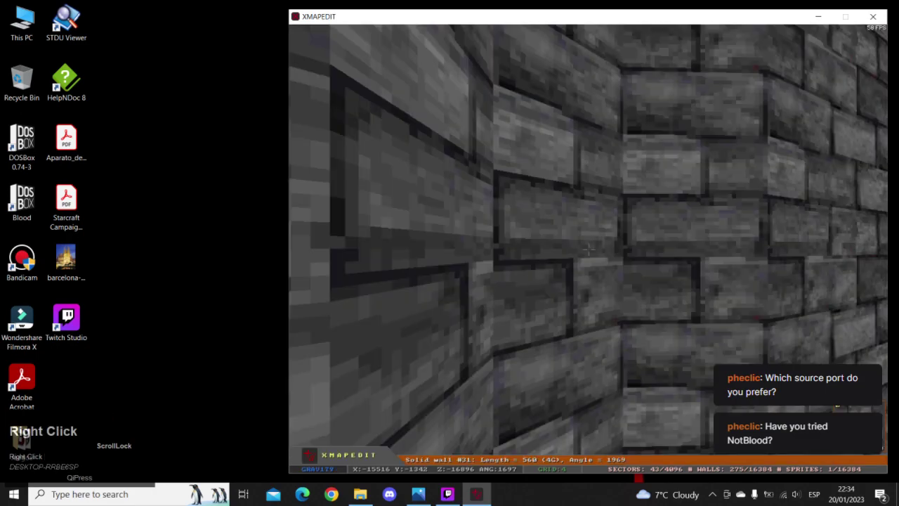
pyautogui.press('Up')
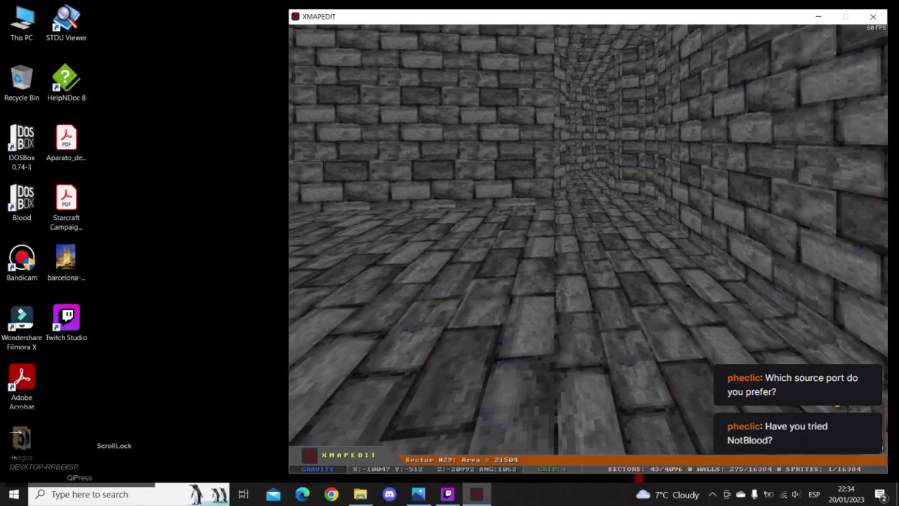
pyautogui.press('Up')
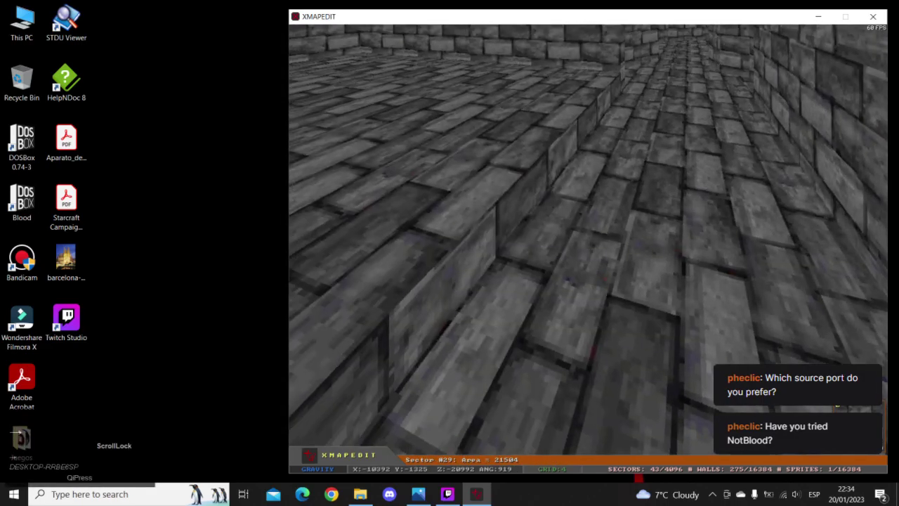
pyautogui.press('pageup')
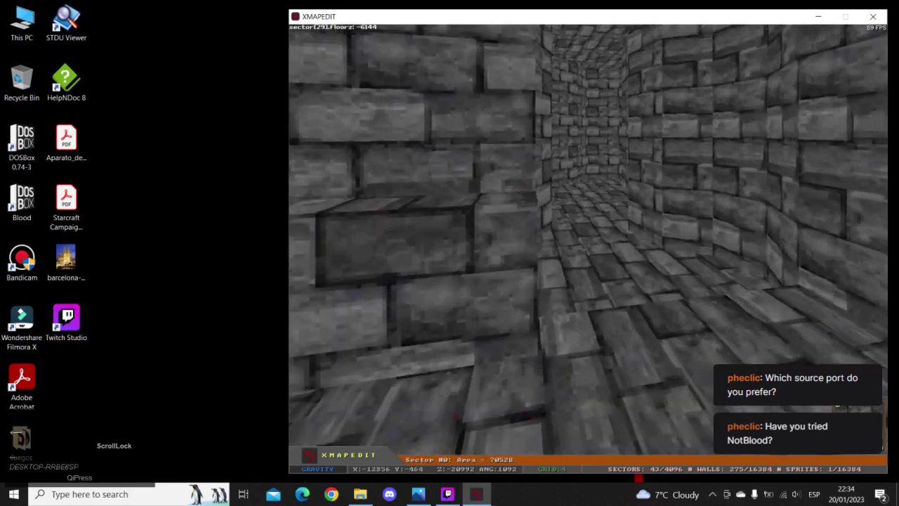
# - Insert points on the connecting sector's two end walls at Y -768 and draw a line between them to split off a narrow strip
pyautogui.press('KP_Enter')
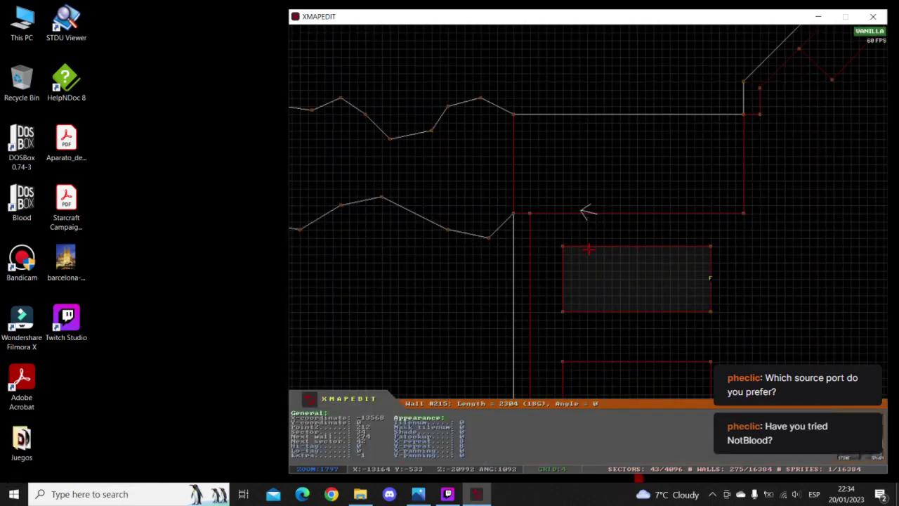
pyautogui.rightClick(589, 245)
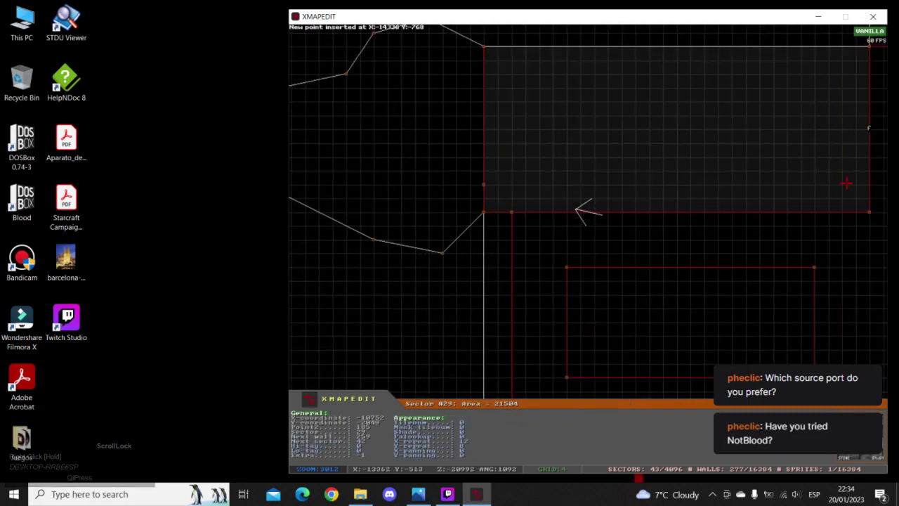
pyautogui.press('space')
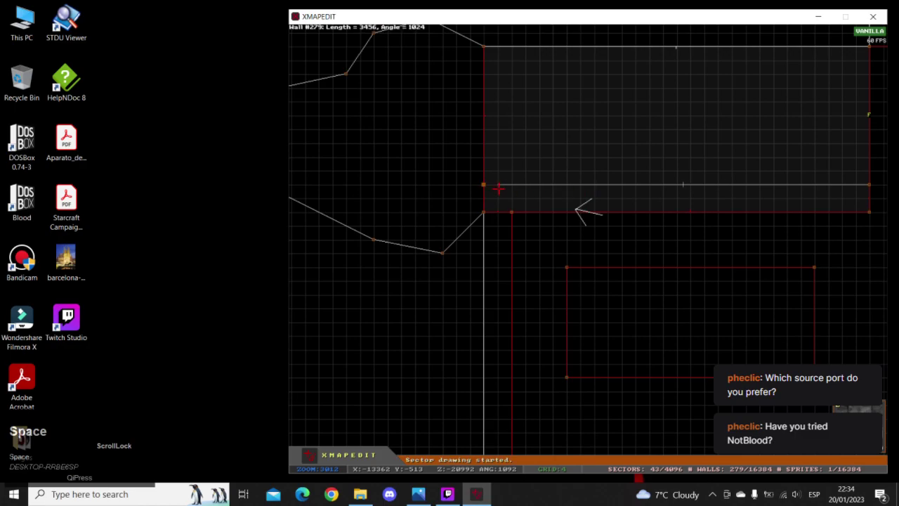
pyautogui.rightClick(489, 188)
# - Raise the narrow strip's floor to -16384 in 3D view to form a low wall between the connecting passage and the large room
pyautogui.press('KP_Enter')
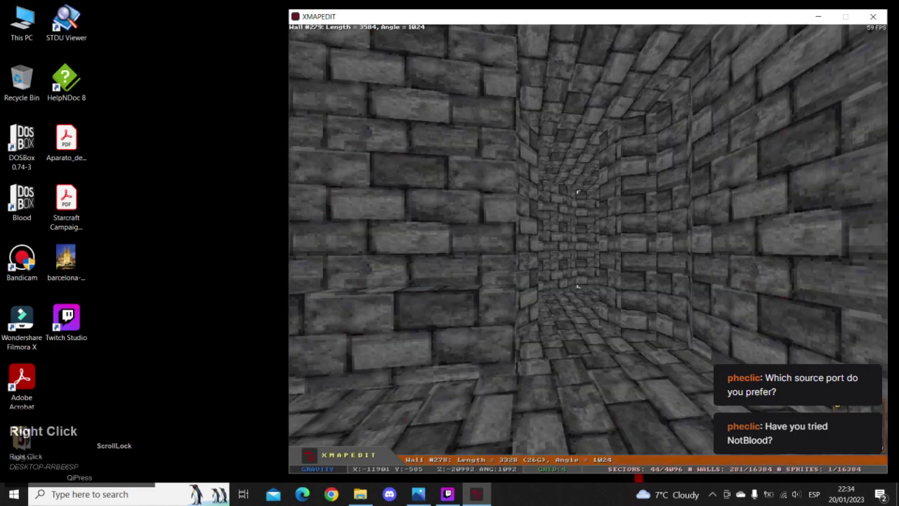
pyautogui.press('pageup')
pyautogui.press('pageup')
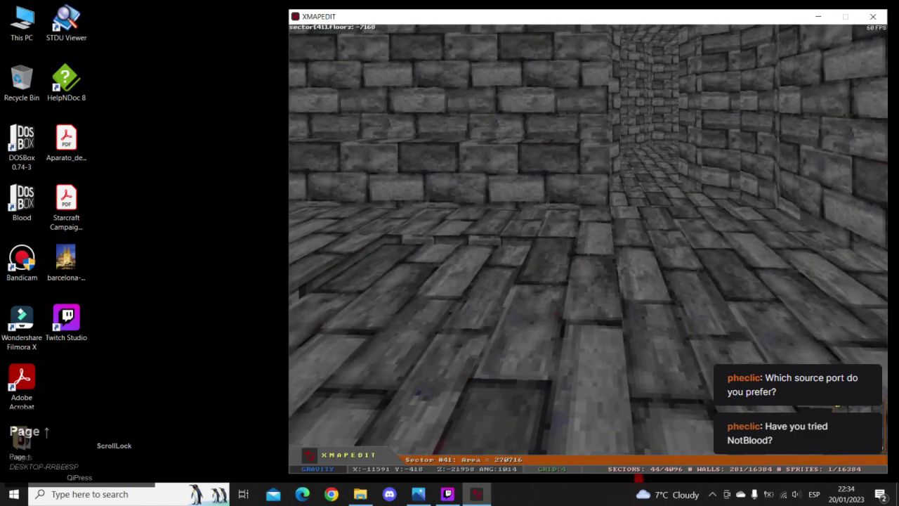
pyautogui.press('Up')
pyautogui.press('Right')
pyautogui.press('Down')
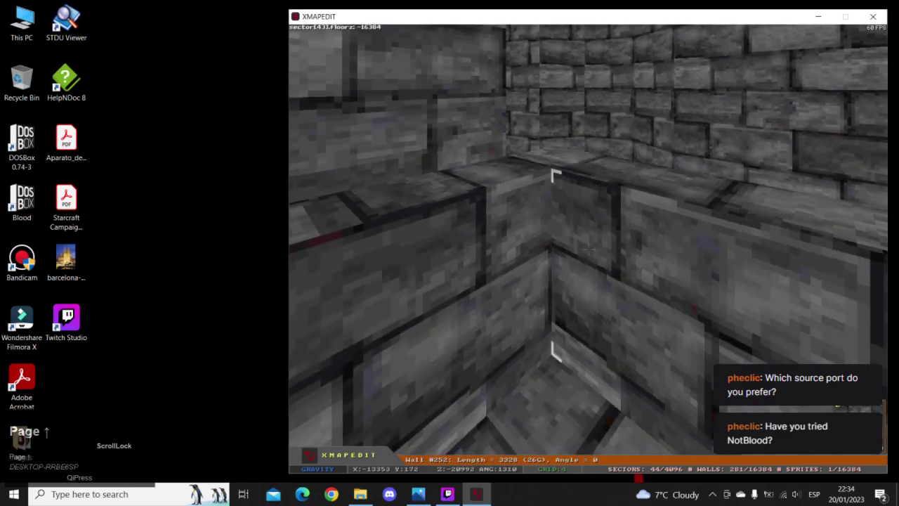
# - Walk around the low wall, corridor entrance and large room in 3D view, and examine how the spaces connect
pyautogui.press('Left')
pyautogui.press('Up')
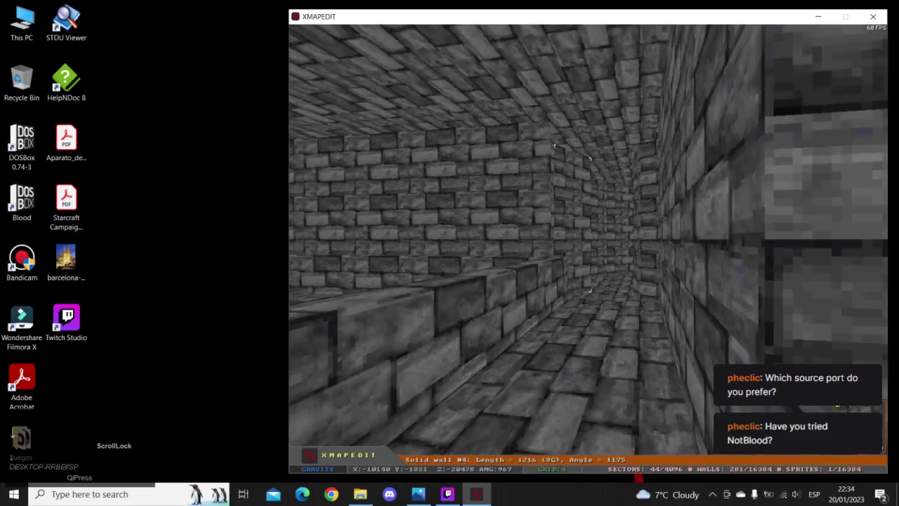
pyautogui.press('Left')
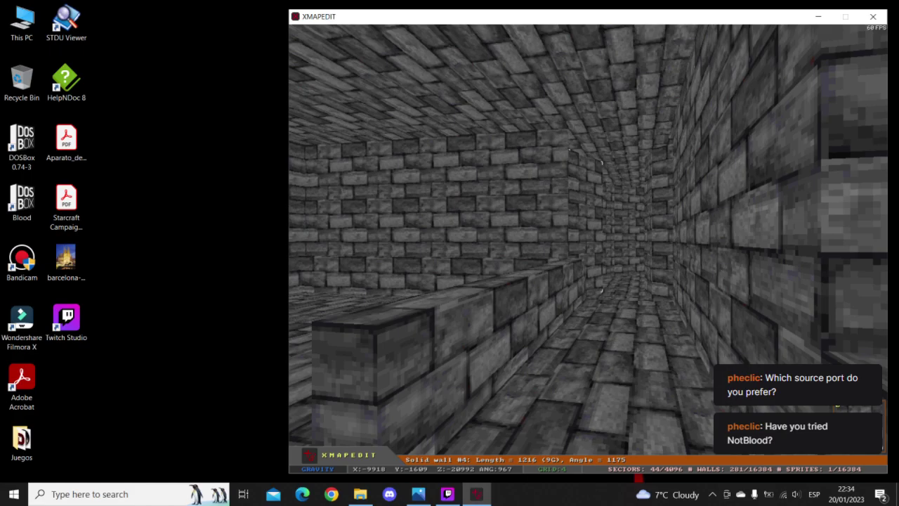
pyautogui.press('Down')
pyautogui.press('Scroll_Lock')
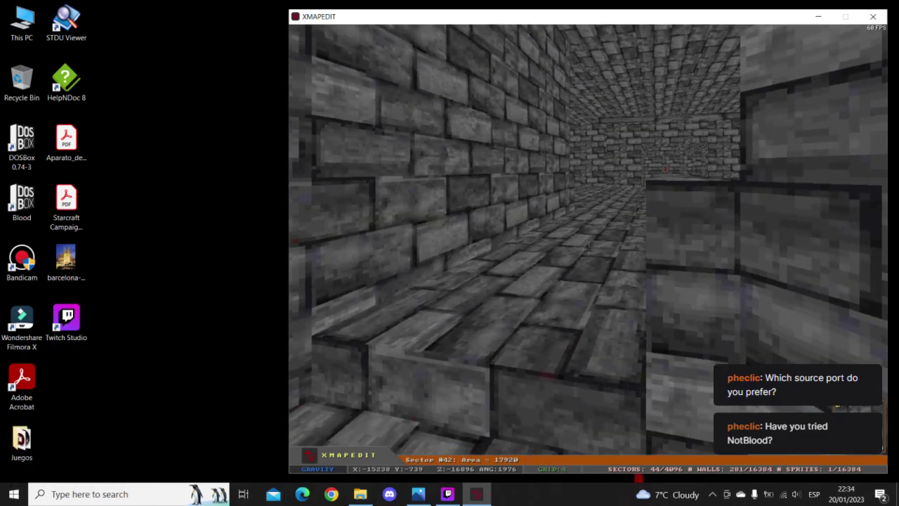
pyautogui.press('Scroll_Lock')
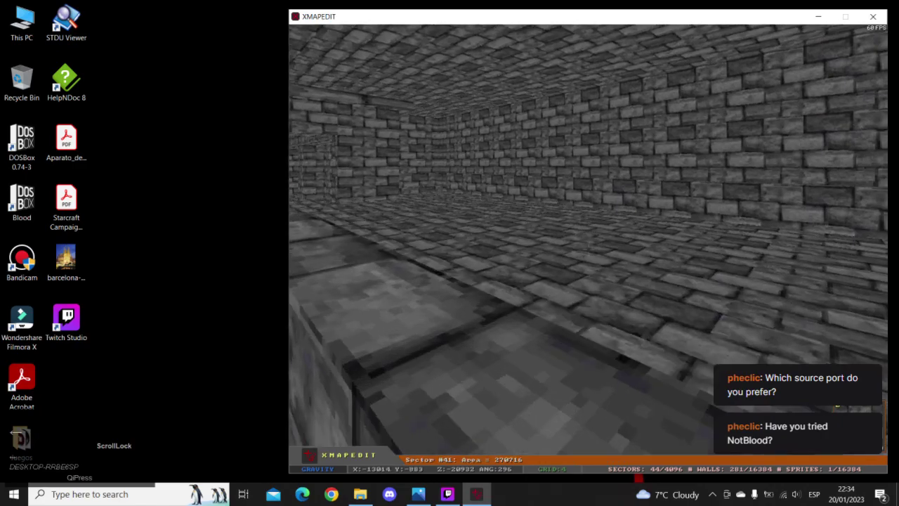
pyautogui.press('Up')
pyautogui.press('Left')
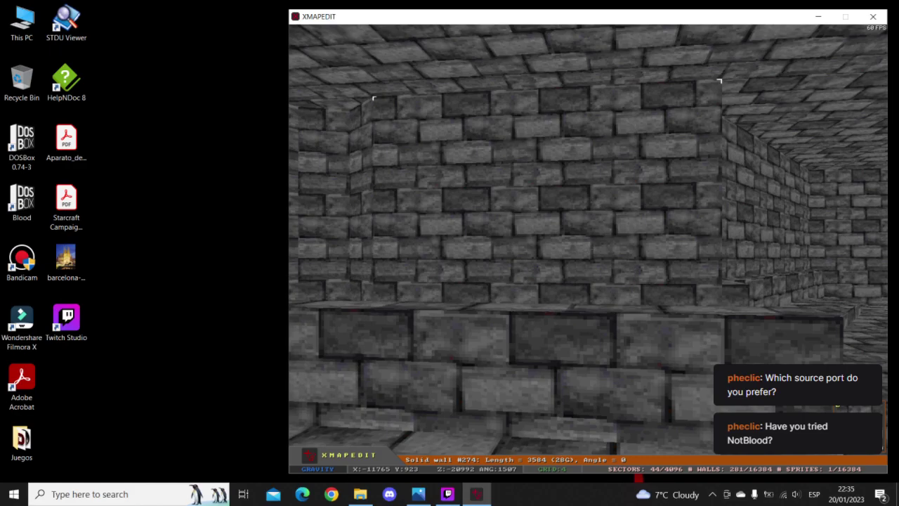
pyautogui.press('Scroll_Lock')
pyautogui.press('Left')
pyautogui.press('Up')
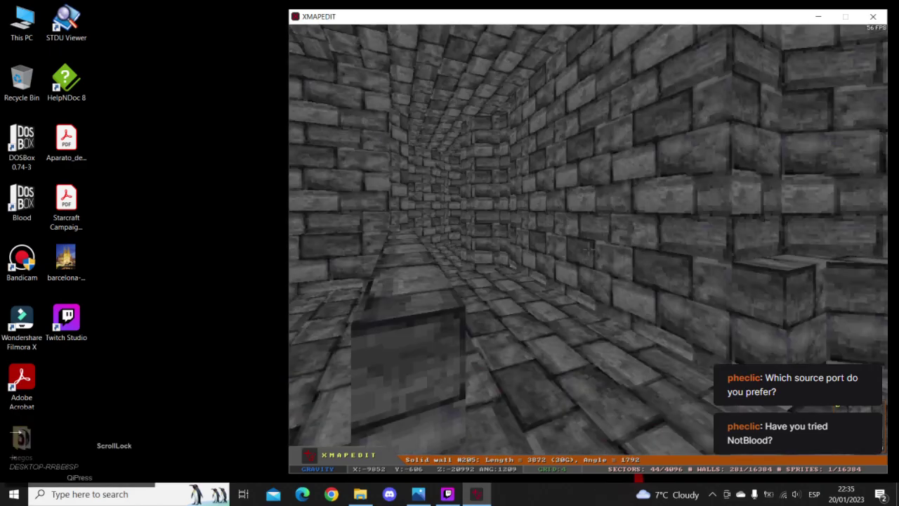
# - Walk from the low wall to the corridor entrance in 3D view and examine the corridor's outline on the 2D map
pyautogui.press('Up')
pyautogui.press('Left')
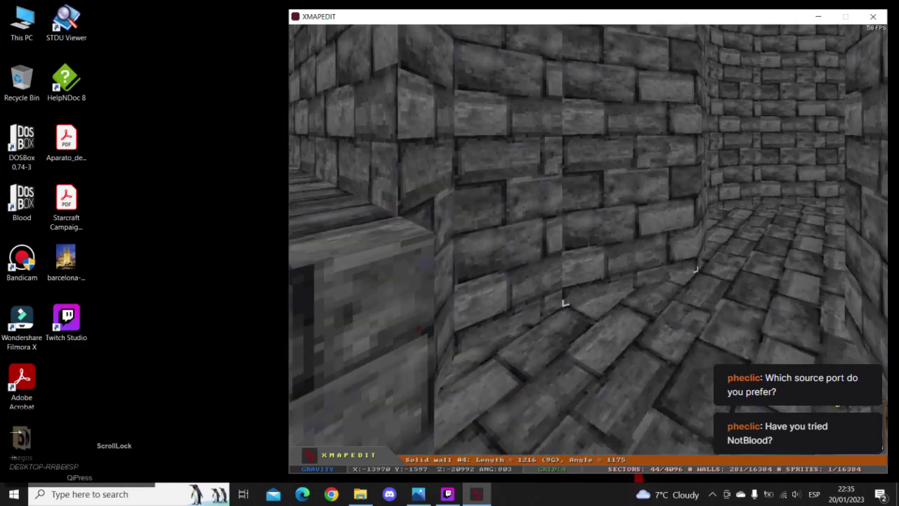
pyautogui.press('Up')
pyautogui.press('KP_Enter')
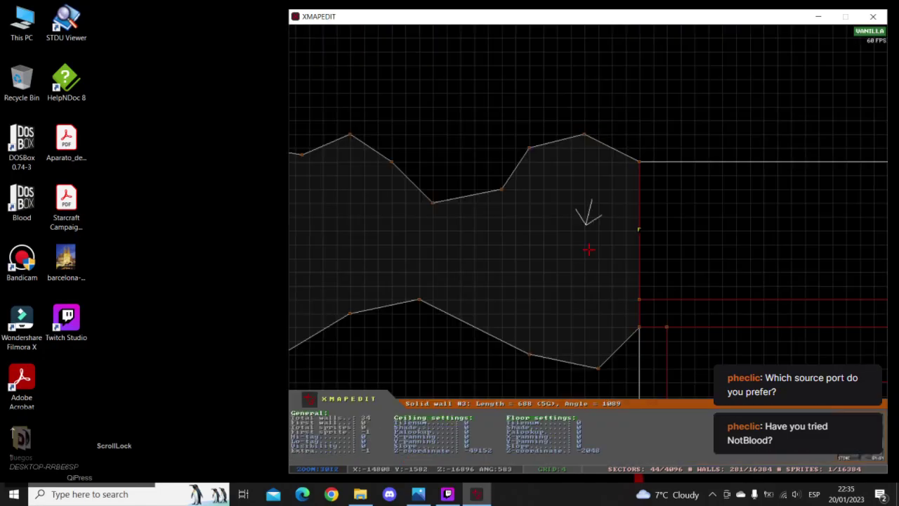
pyautogui.scroll(-2, 589, 213)
pyautogui.rightClick(576, 244)
pyautogui.press('Escape')
pyautogui.press('s')
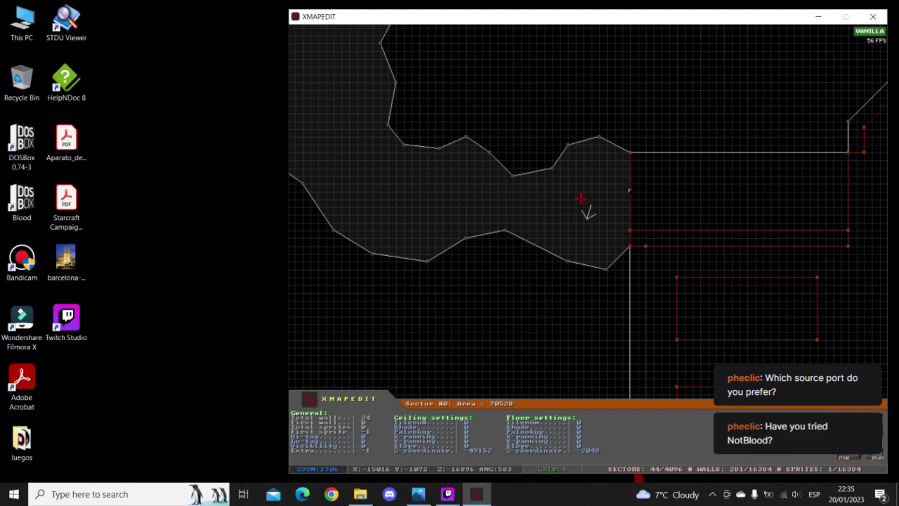
pyautogui.rightClick(589, 213)
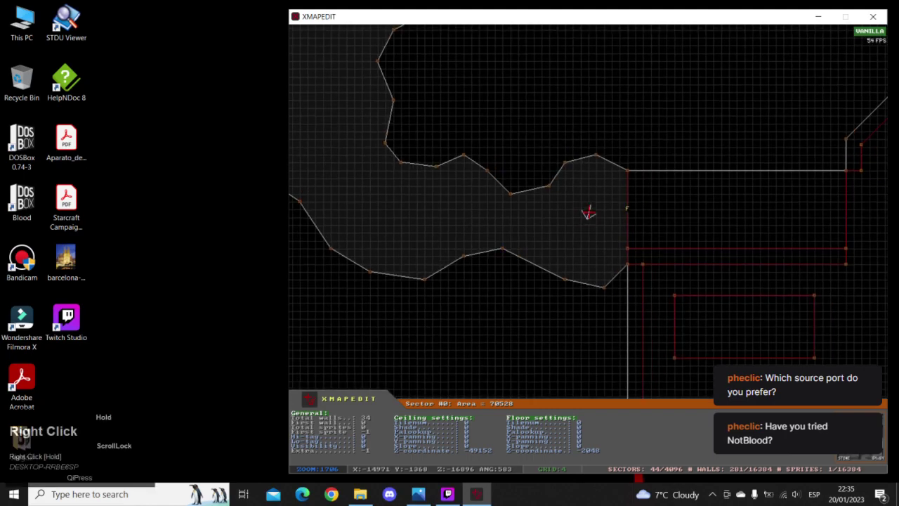
pyautogui.moveTo(588, 212)
pyautogui.mouseDown(button='right')
pyautogui.moveTo(572, 215)
pyautogui.moveTo(680, 220)
pyautogui.moveTo(589, 213)
pyautogui.mouseUp(button='right')
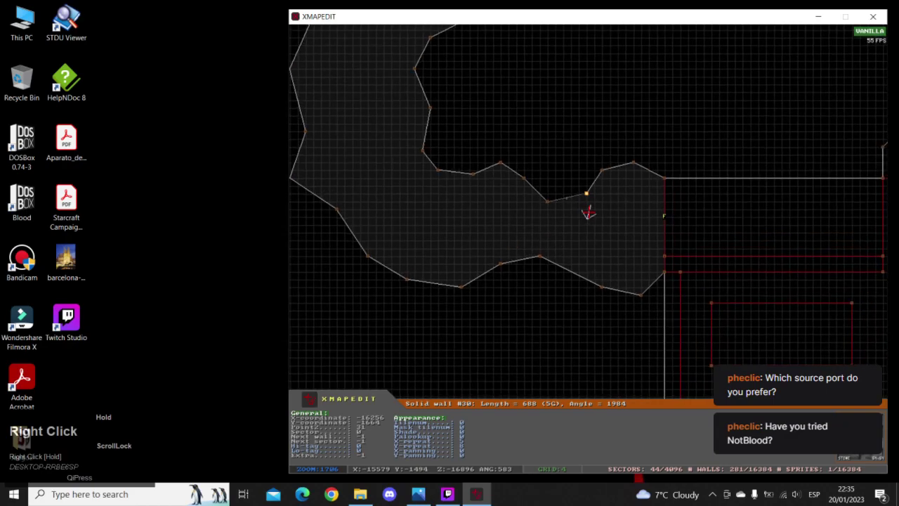
# - Switch to Discord and move its window onto the other monitor
pyautogui.press('Escape')
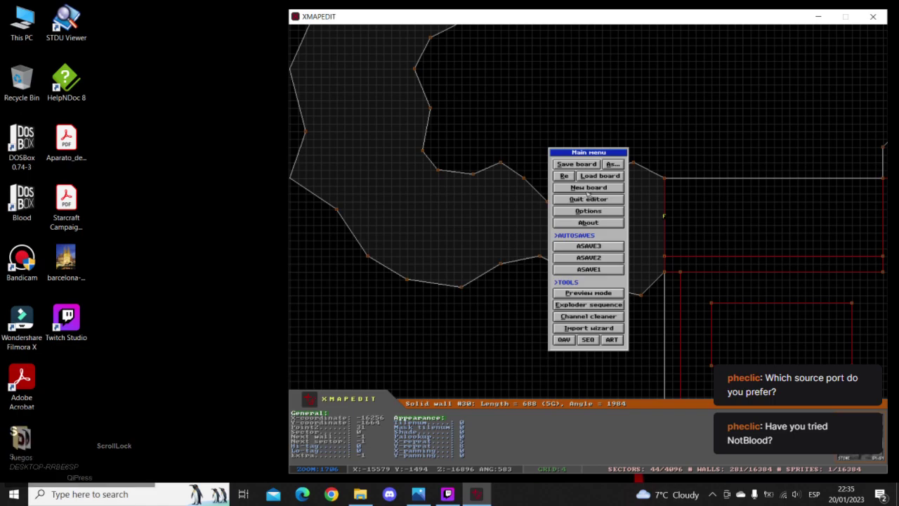
pyautogui.press('`')
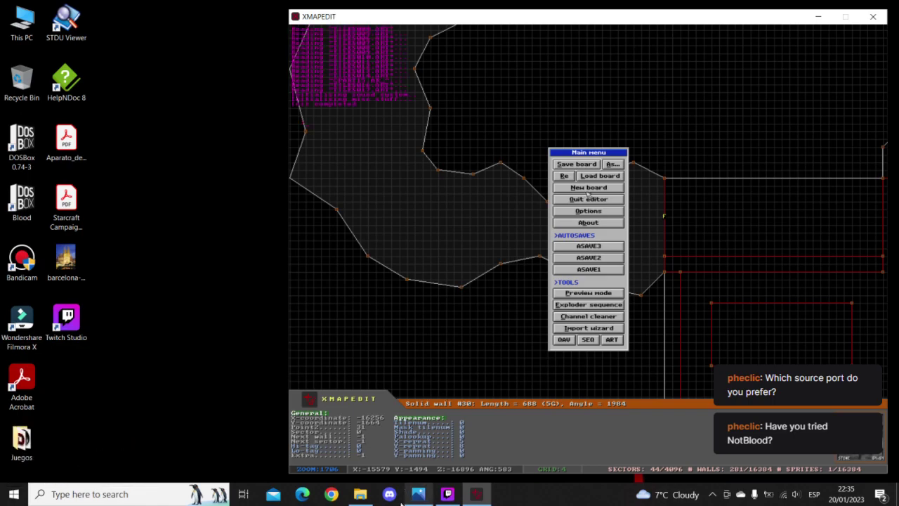
pyautogui.click(392, 496)
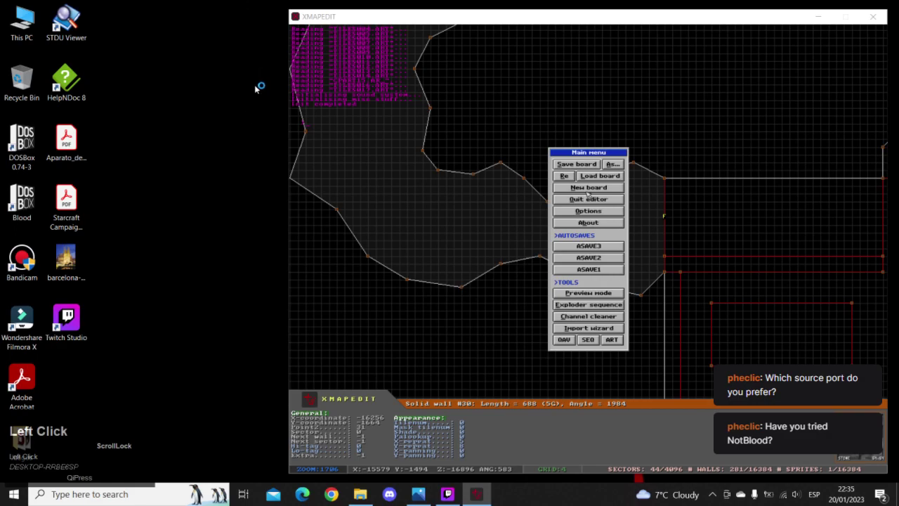
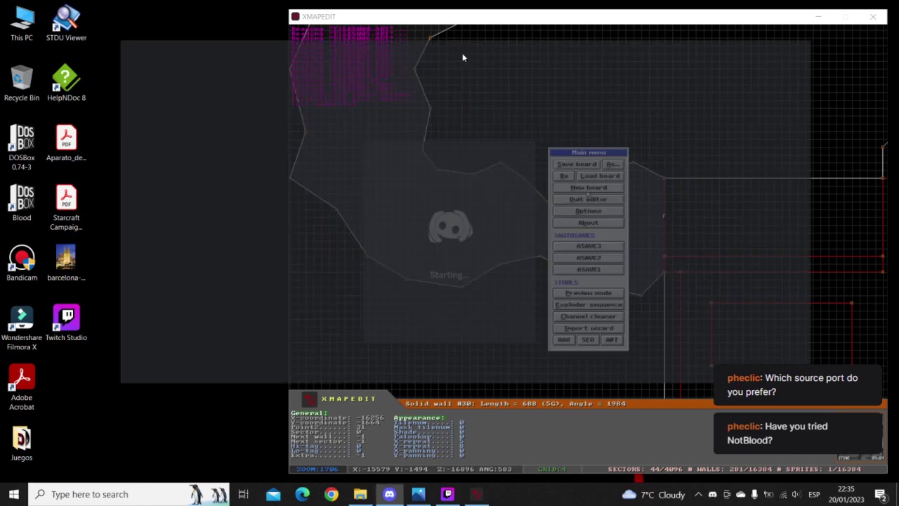
pyautogui.click(463, 78)
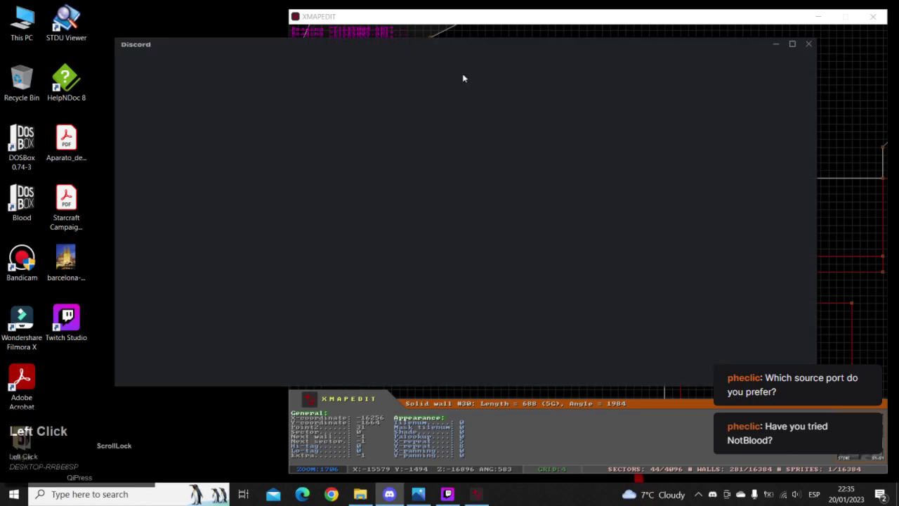
pyautogui.moveTo(463, 77); pyautogui.dragTo(898, 190)
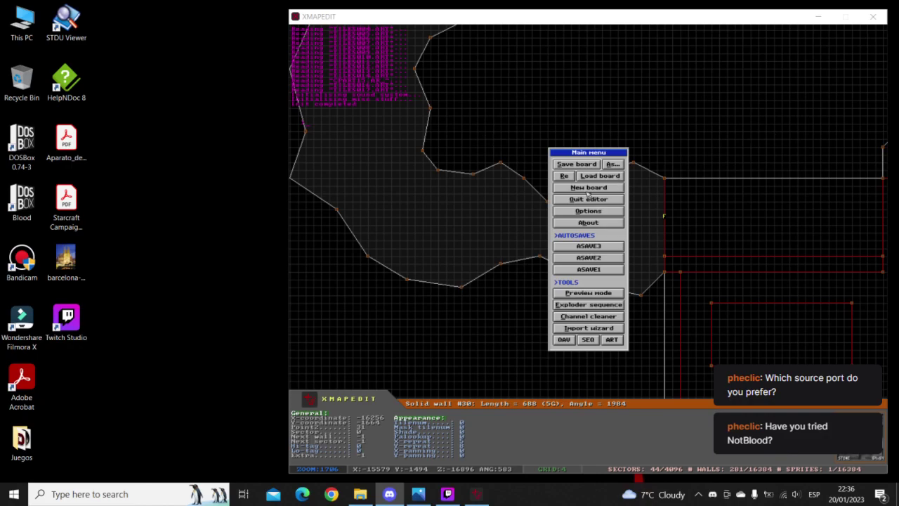
# - Send a short chat message in Discord
pyautogui.rightClick(588, 195)
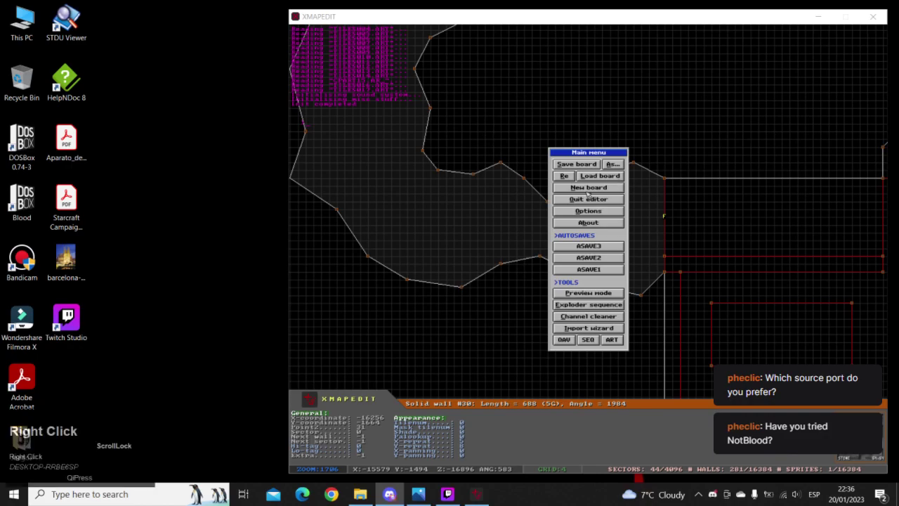
pyautogui.click(588, 194)
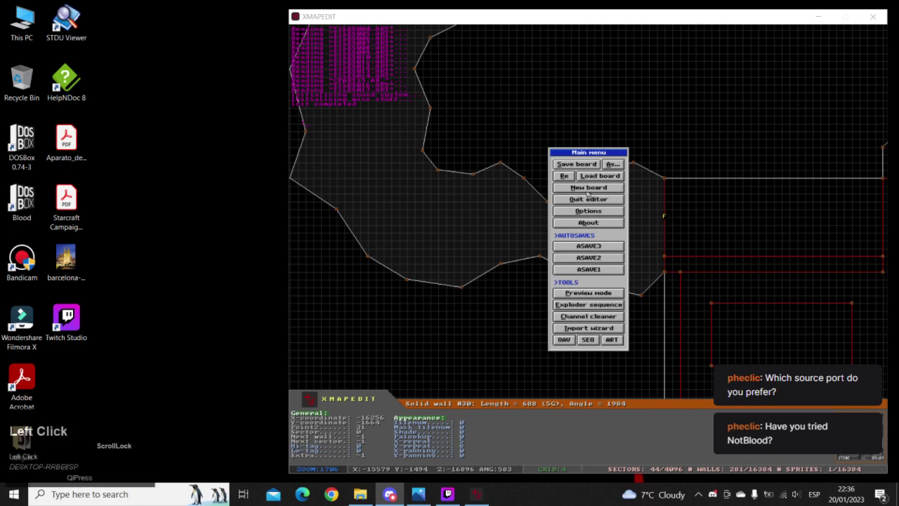
pyautogui.scroll(-1, 588, 194)
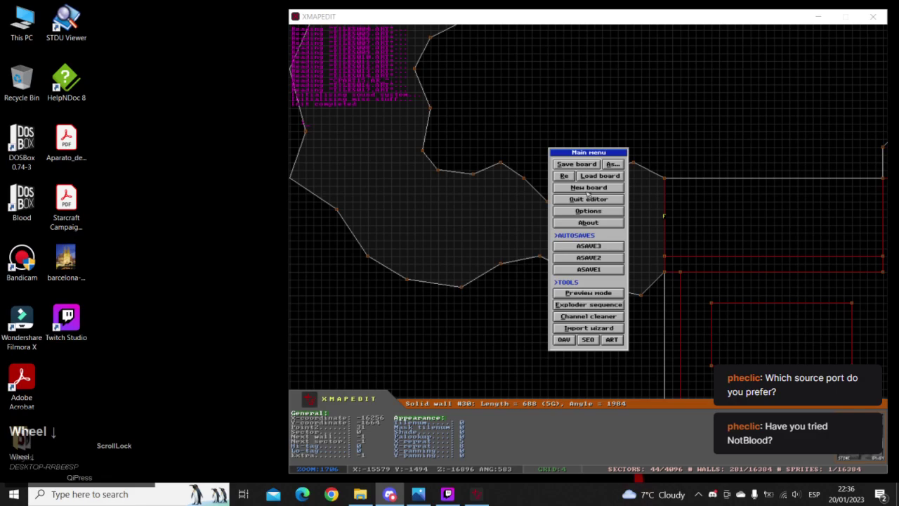
pyautogui.click(588, 195)
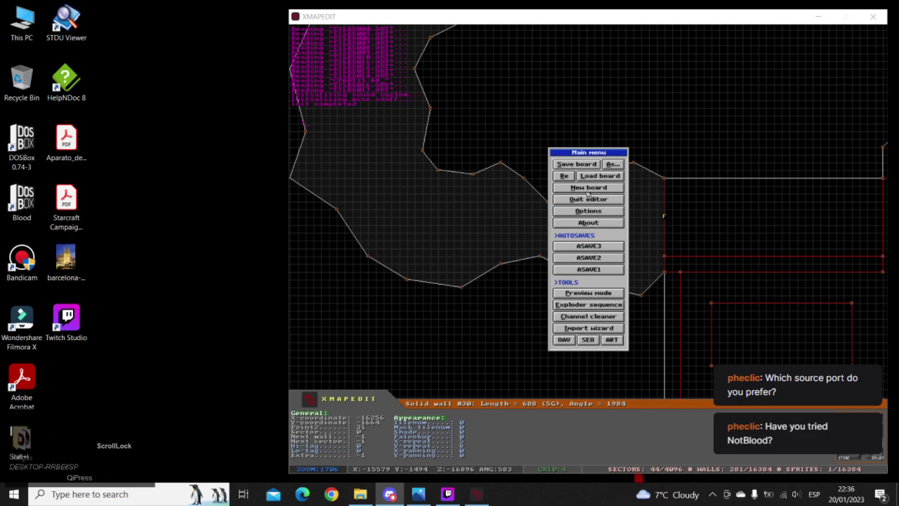
pyautogui.write('back b')
pyautogui.press('Return')
pyautogui.click(588, 195)
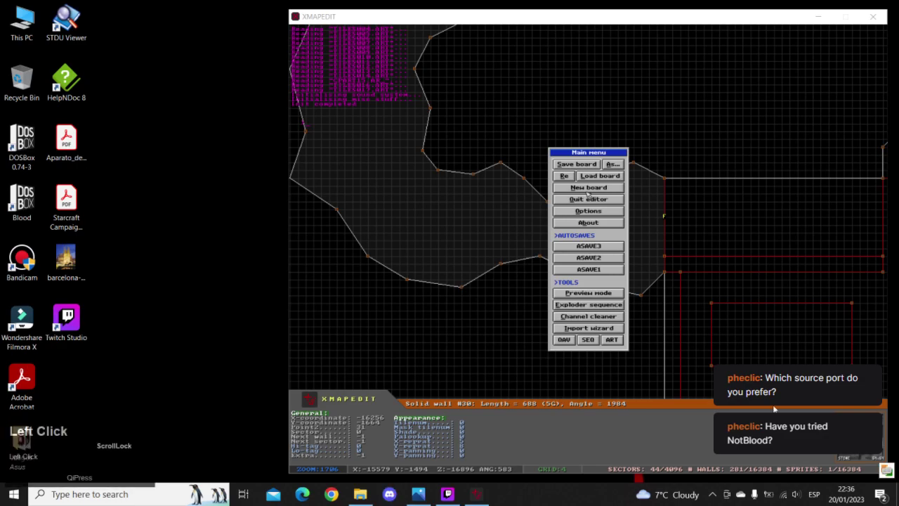
# - Quit Discord and return to the 2D map in XMAPEDIT
pyautogui.click(712, 494)
pyautogui.rightClick(689, 469)
pyautogui.click(724, 462)
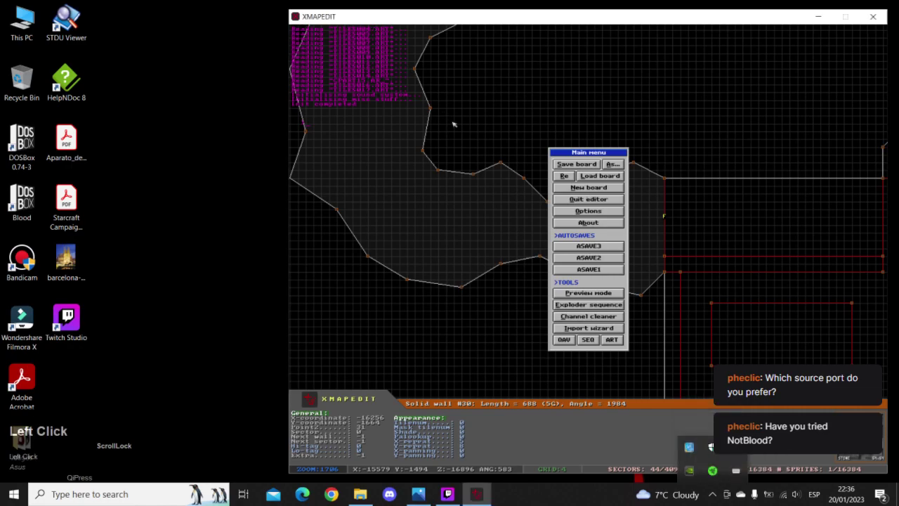
pyautogui.press('Escape')
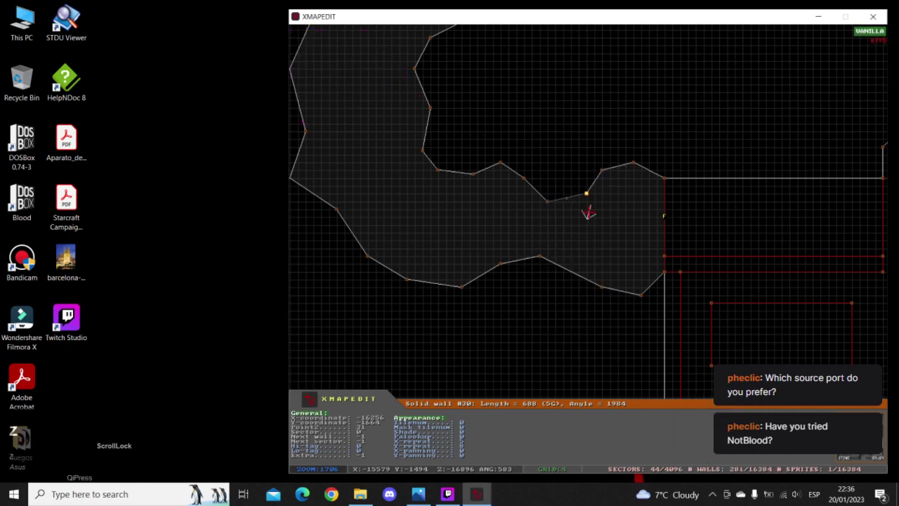
# - Walk through the connecting passage beside the low wall into the corridor in 3D view and examine how the spaces join
pyautogui.moveTo(585, 186); pyautogui.dragTo(588, 212, button='right')
pyautogui.press('z')
pyautogui.scroll(4, 588, 211)
pyautogui.moveTo(589, 212); pyautogui.dragTo(582, 212, button='right')
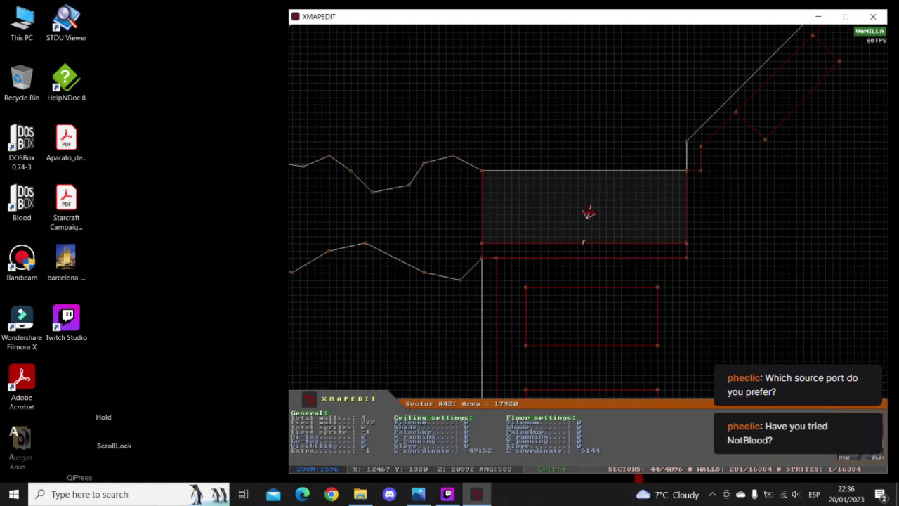
pyautogui.press('KP_Enter')
pyautogui.press('Down')
pyautogui.press('Right')
pyautogui.press('Up')
pyautogui.press('Left')
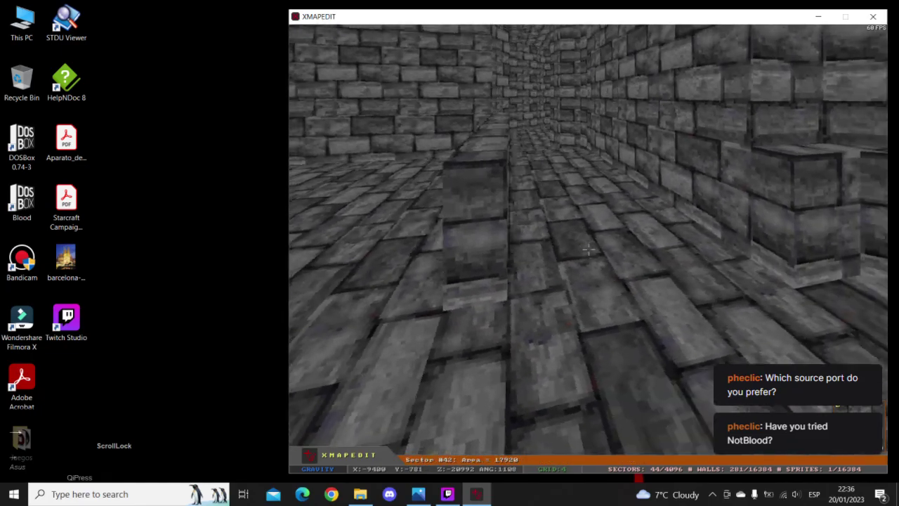
pyautogui.press('Down')
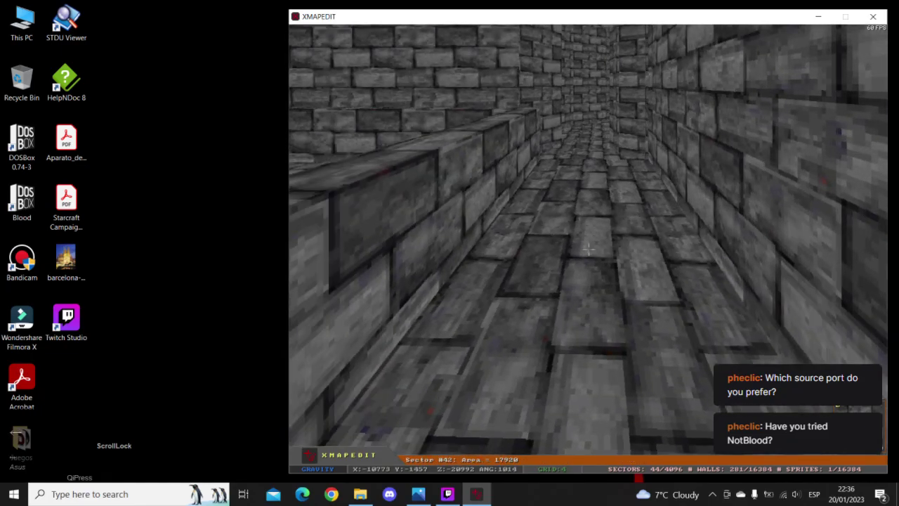
pyautogui.press('Right')
pyautogui.press('Left')
pyautogui.press('Up')
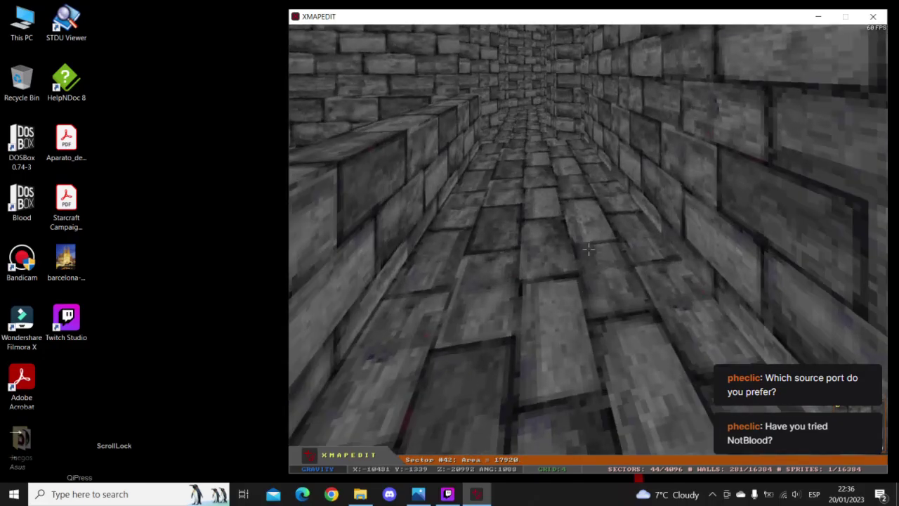
pyautogui.press('Up')
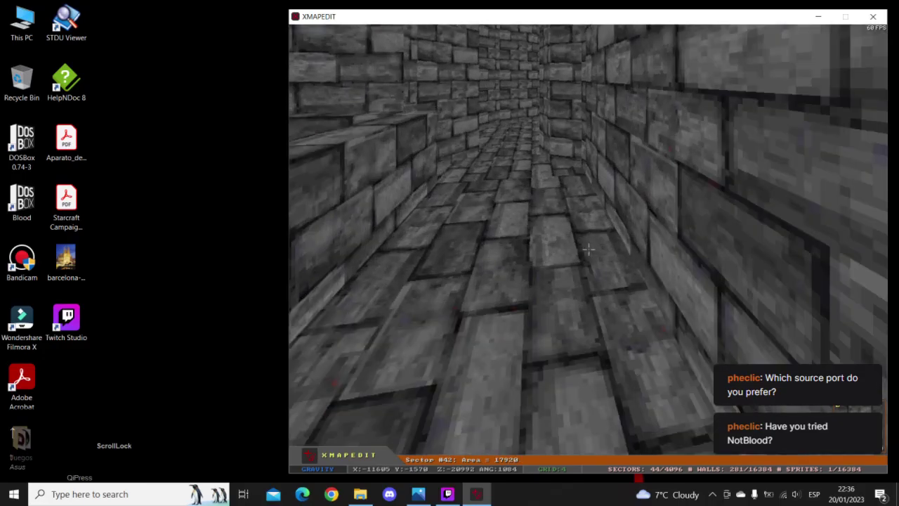
pyautogui.press('Left')
pyautogui.press('Up')
pyautogui.press('Left')
pyautogui.press('Right')
pyautogui.press('Up')
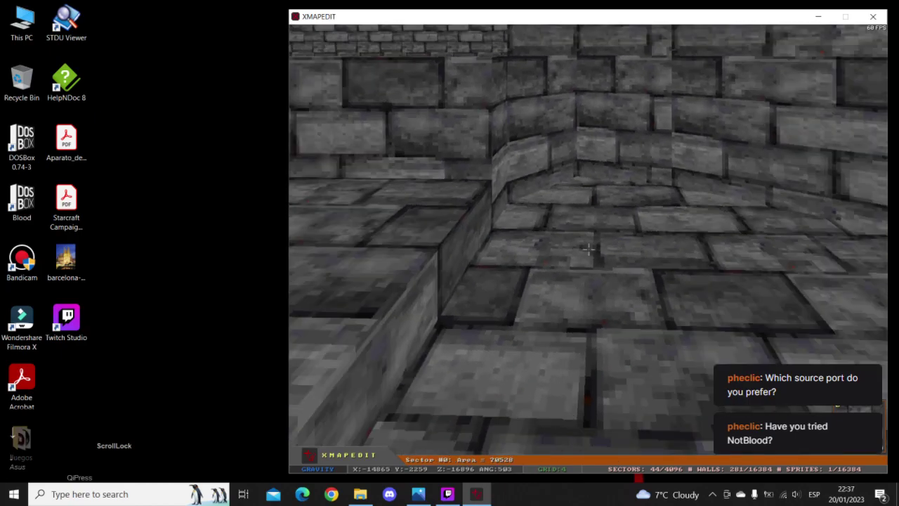
# - Split the corridor sector just past its entrance by drawing two lines across it between opposite wall vertices
pyautogui.press('KP_Enter')
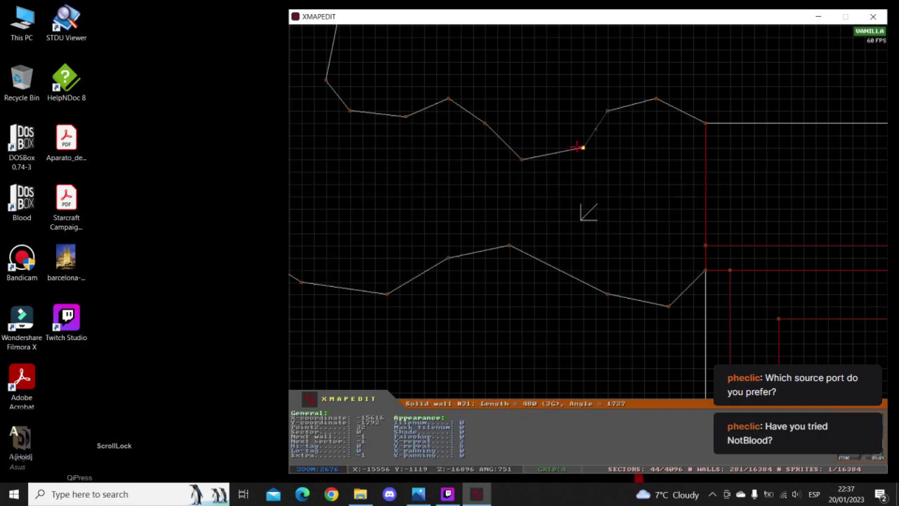
pyautogui.press('space')
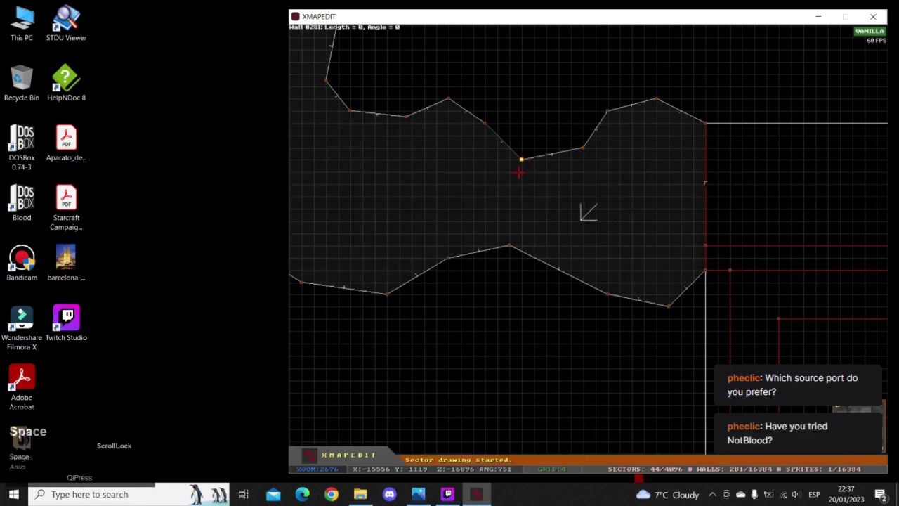
pyautogui.press('space')
pyautogui.moveTo(506, 252); pyautogui.dragTo(699, 169, button='right')
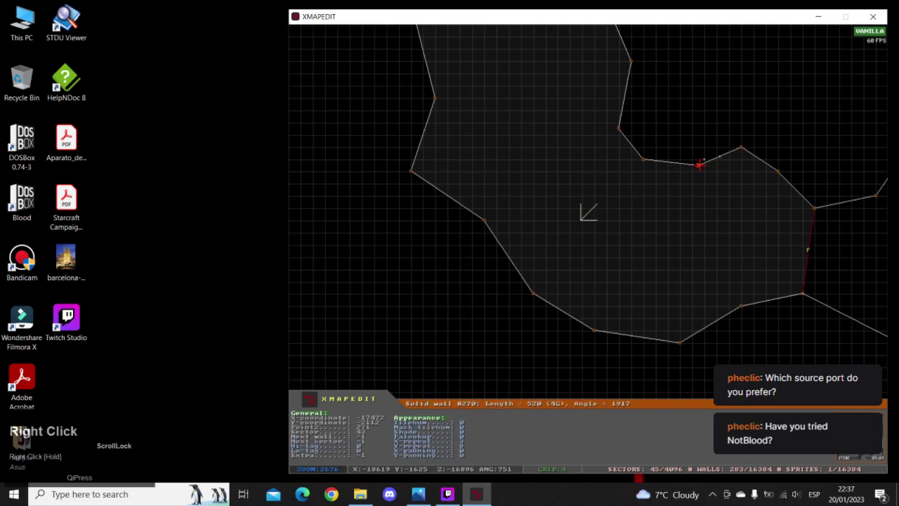
pyautogui.press('a')
pyautogui.moveTo(541, 171); pyautogui.dragTo(652, 274, button='right')
pyautogui.press('space')
pyautogui.press('z')
# - Draw two dividing lines across the corridor's bend between opposite vertices, the second one starting at X -18304, Y -2496
pyautogui.moveTo(611, 214); pyautogui.dragTo(588, 212, button='right')
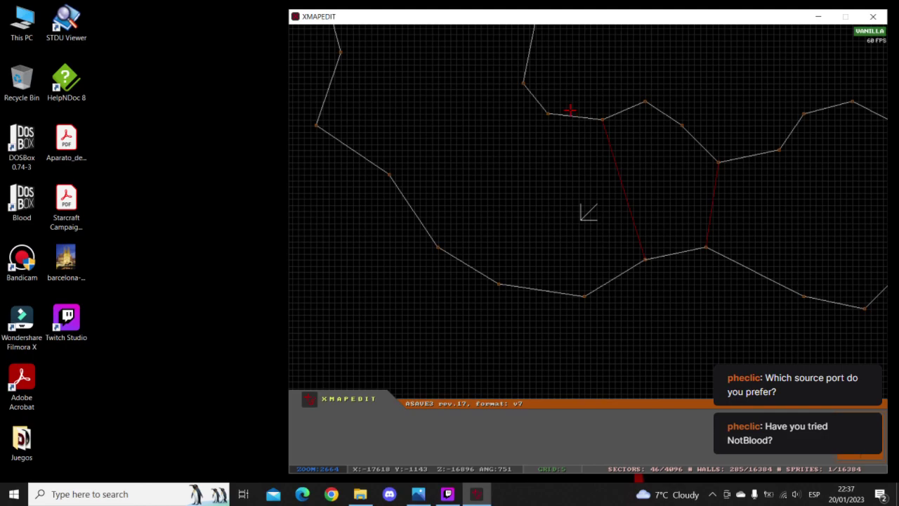
pyautogui.press('space')
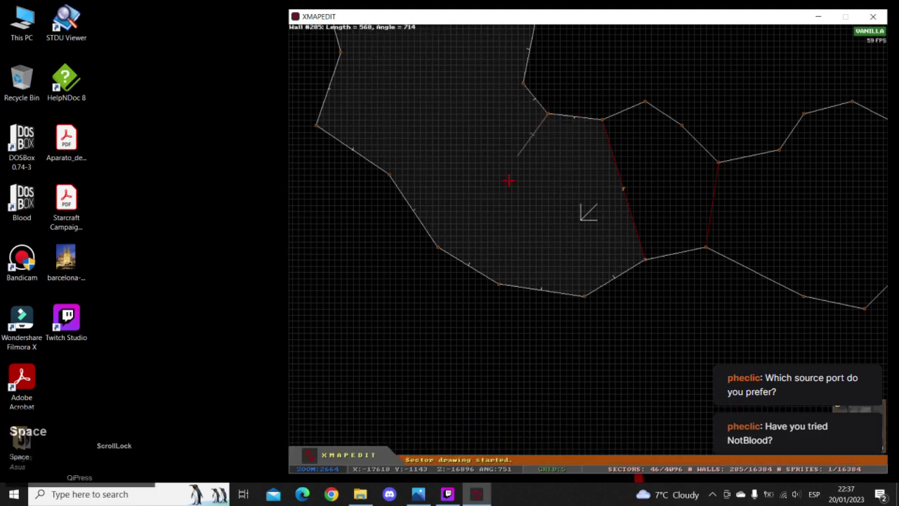
pyautogui.press('space')
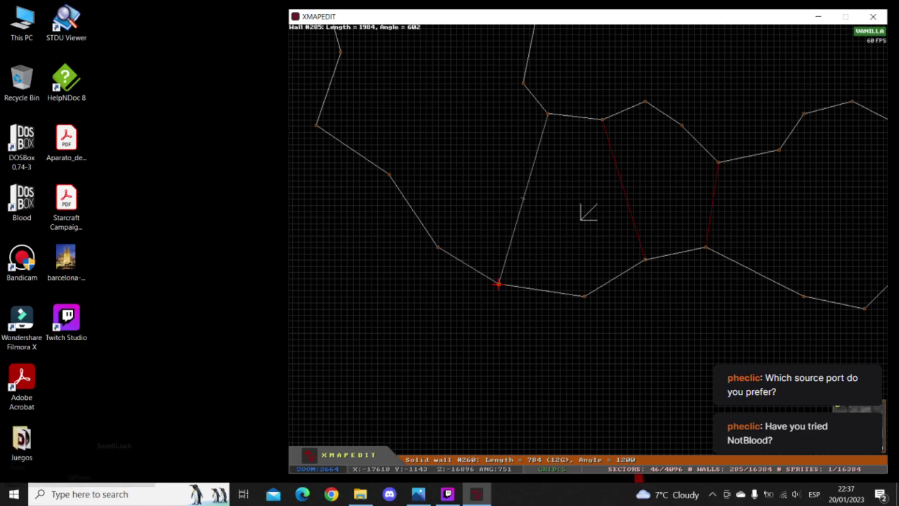
pyautogui.press('space')
pyautogui.moveTo(494, 223); pyautogui.dragTo(588, 210, button='right')
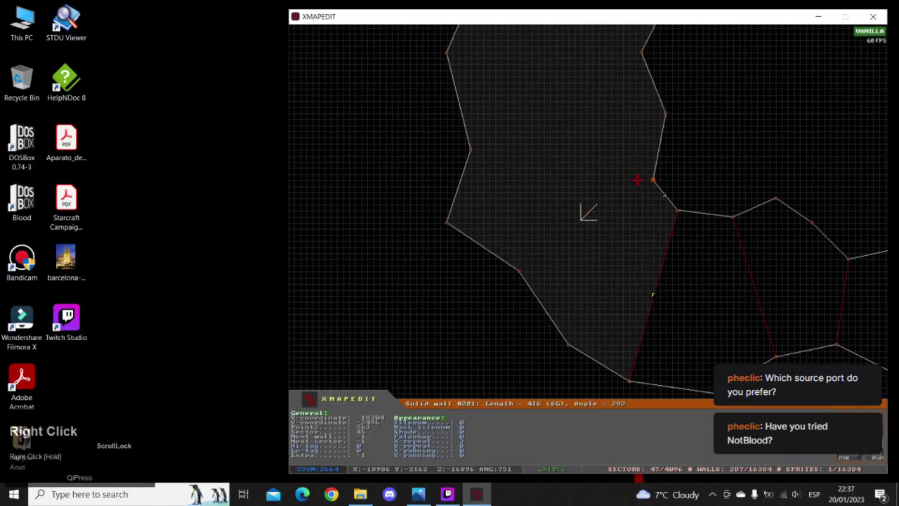
pyautogui.press('space')
pyautogui.press('space')
pyautogui.press('space')
# - Split the corridor's northern arm above the bend by drawing a line between the two facing vertices at a narrow point
pyautogui.moveTo(500, 161); pyautogui.dragTo(583, 212, button='right')
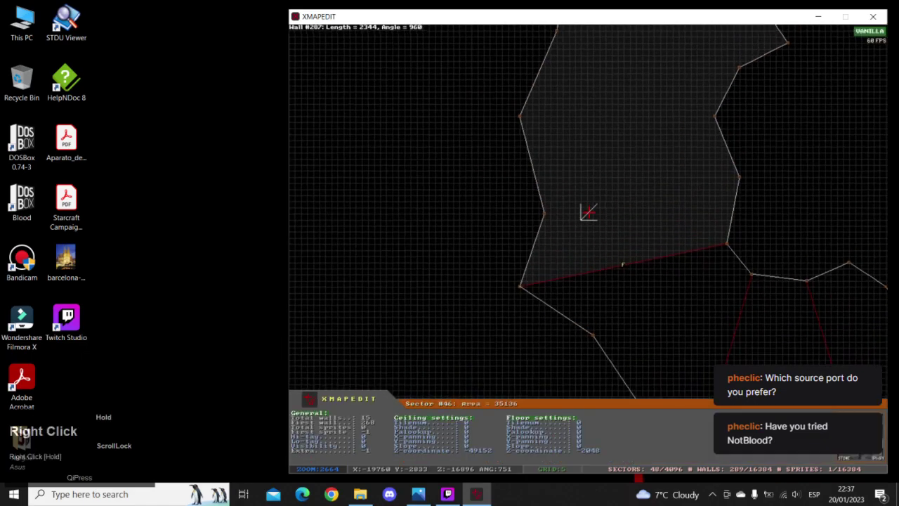
pyautogui.press('a')
pyautogui.moveTo(513, 207); pyautogui.dragTo(579, 208, button='right')
pyautogui.press('a')
pyautogui.moveTo(566, 191)
pyautogui.mouseDown()
pyautogui.moveTo(514, 185)
pyautogui.moveTo(516, 168)
pyautogui.moveTo(562, 187)
pyautogui.moveTo(584, 214)
pyautogui.mouseUp()
pyautogui.rightClick(587, 212)
pyautogui.press('z')
pyautogui.moveTo(589, 212); pyautogui.dragTo(588, 211, button='right')
pyautogui.press('a')
pyautogui.press('z')
pyautogui.press('Escape')
pyautogui.moveTo(482, 255); pyautogui.dragTo(589, 213, button='right')
pyautogui.press('a')
pyautogui.press('space')
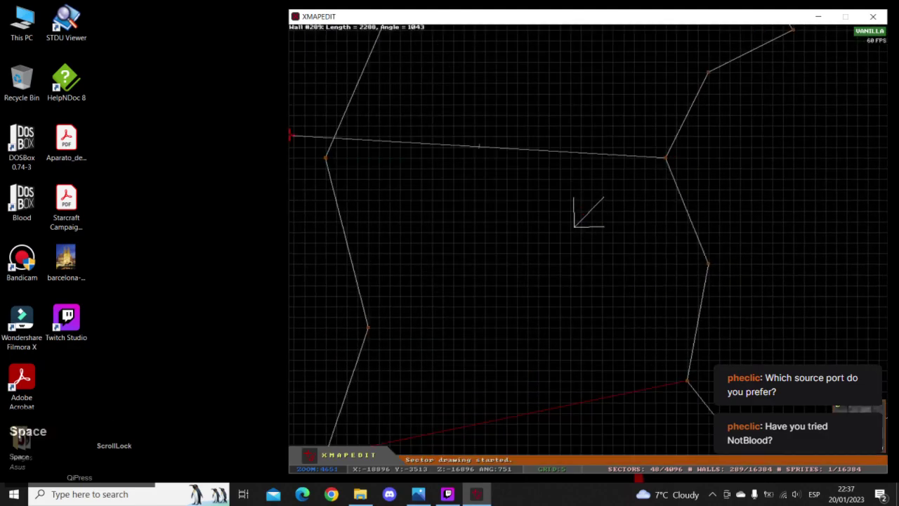
pyautogui.press('space')
# - Split the corridor's northern arm farther north by drawing a line between the two facing vertices at its upper narrowing
pyautogui.press('z')
pyautogui.moveTo(336, 154); pyautogui.dragTo(589, 212, button='right')
pyautogui.press('a')
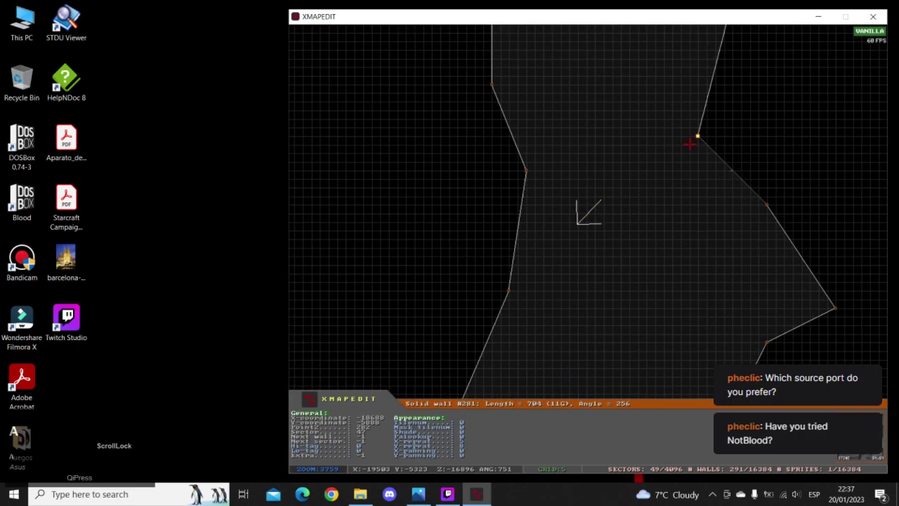
pyautogui.press('space')
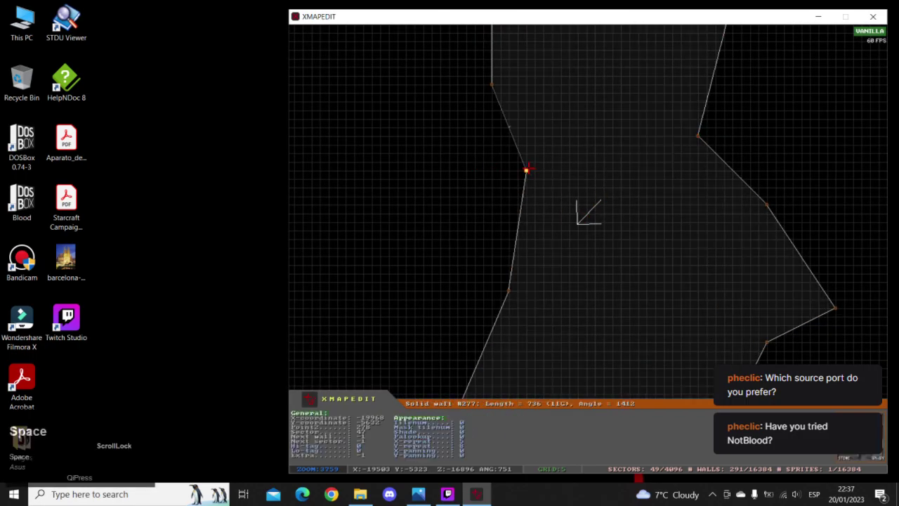
pyautogui.press('space')
pyautogui.rightClick(653, 241)
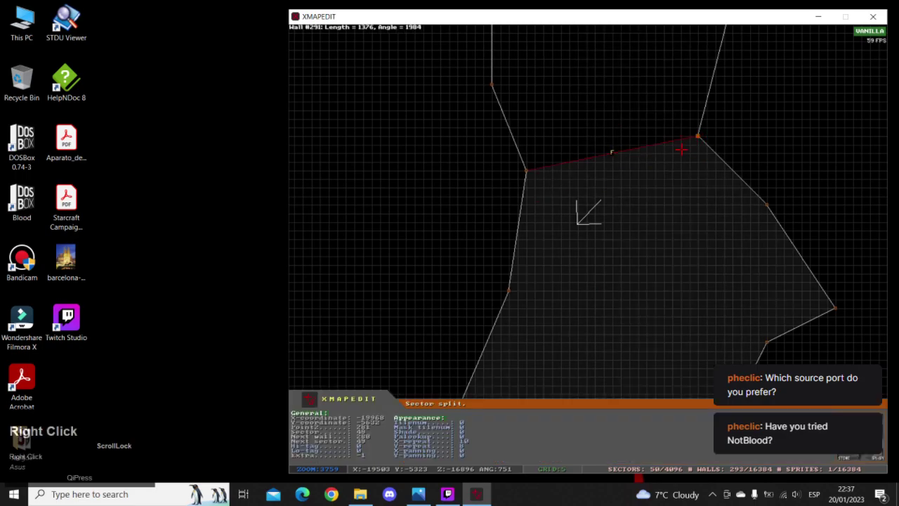
# - Insert a point at X -16320, Y -1216 in the first dividing line past the corridor entrance and offset it to bend the line
pyautogui.press('z')
pyautogui.press('a')
pyautogui.moveTo(588, 212); pyautogui.dragTo(588, 213, button='right')
pyautogui.press('z')
pyautogui.press('a')
pyautogui.press('Insert')
pyautogui.moveTo(584, 199); pyautogui.dragTo(582, 193)
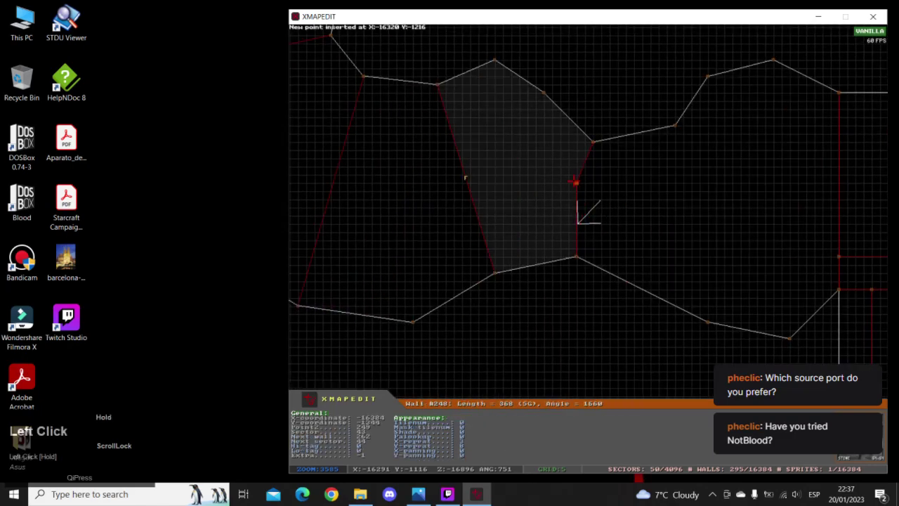
pyautogui.moveTo(572, 190); pyautogui.dragTo(569, 190)
# - Insert a point in each of the next two dividing lines toward the bend and offset them so the lines become angled
pyautogui.press('Insert')
pyautogui.moveTo(465, 184); pyautogui.dragTo(444, 190)
pyautogui.moveTo(444, 190); pyautogui.dragTo(589, 212, button='right')
pyautogui.press('Insert')
pyautogui.moveTo(600, 206); pyautogui.dragTo(627, 215)
pyautogui.moveTo(627, 215); pyautogui.dragTo(589, 212, button='right')
# - Shape the dividing line at the bend's northern exit into a zigzag by moving its two intermediate points
pyautogui.moveTo(570, 205); pyautogui.dragTo(517, 183)
pyautogui.moveTo(617, 185); pyautogui.dragTo(624, 207)
pyautogui.moveTo(624, 207); pyautogui.dragTo(589, 212, button='right')
# - Insert two points in the northern arm's middle dividing line, one at X -19008, Y -3840, and pull them off the straight line
pyautogui.press('Insert')
pyautogui.moveTo(625, 201); pyautogui.dragTo(640, 175)
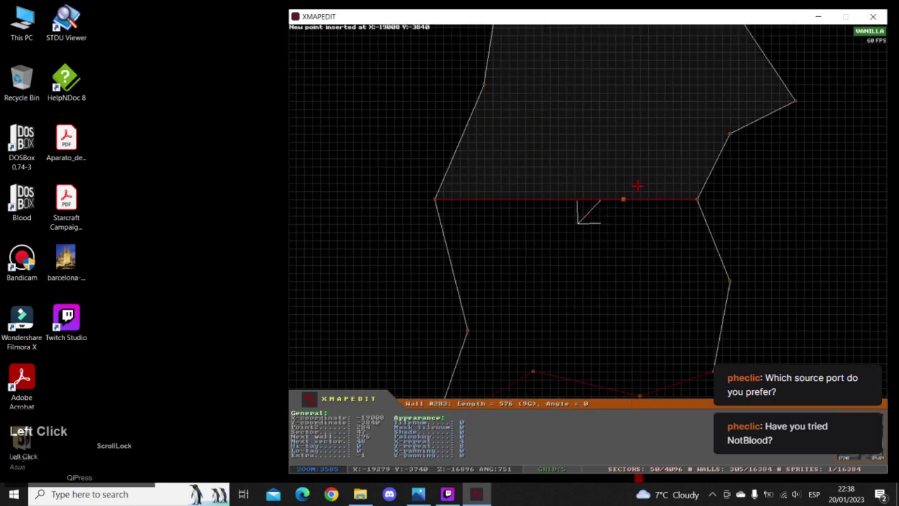
pyautogui.press('Insert')
pyautogui.moveTo(531, 188); pyautogui.dragTo(510, 205)
pyautogui.moveTo(514, 202); pyautogui.dragTo(579, 205, button='right')
# - Insert two points in the northernmost dividing line and move them north to form an irregular arch
pyautogui.press('Insert')
pyautogui.moveTo(589, 233); pyautogui.dragTo(584, 210)
pyautogui.press('Insert')
pyautogui.moveTo(524, 237)
pyautogui.mouseDown()
pyautogui.moveTo(510, 225)
pyautogui.moveTo(518, 227)
pyautogui.mouseUp()
pyautogui.moveTo(582, 274); pyautogui.dragTo(589, 212, button='right')
pyautogui.press('z')
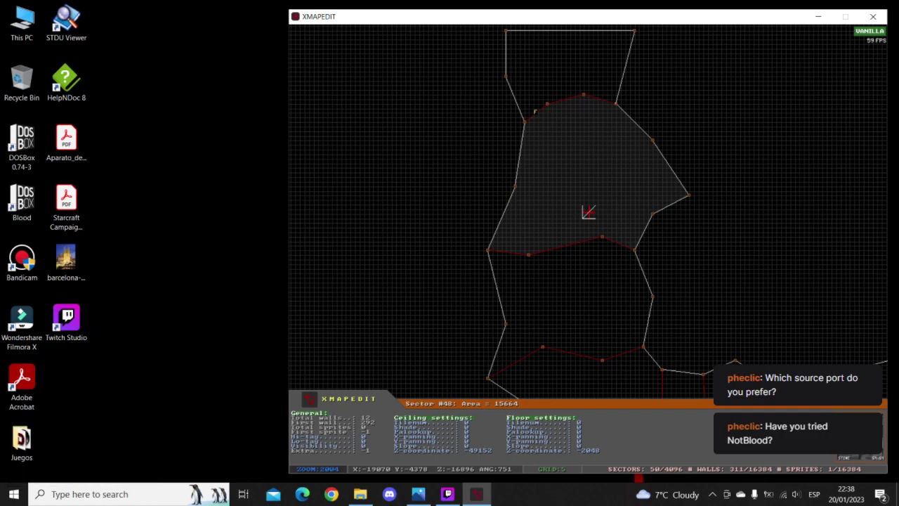
# - Lower the floors around the corridor's bend in 3D view, bringing sector 46 to floor Z 7168
pyautogui.press('KP_Enter')
pyautogui.press('Scroll_Lock')
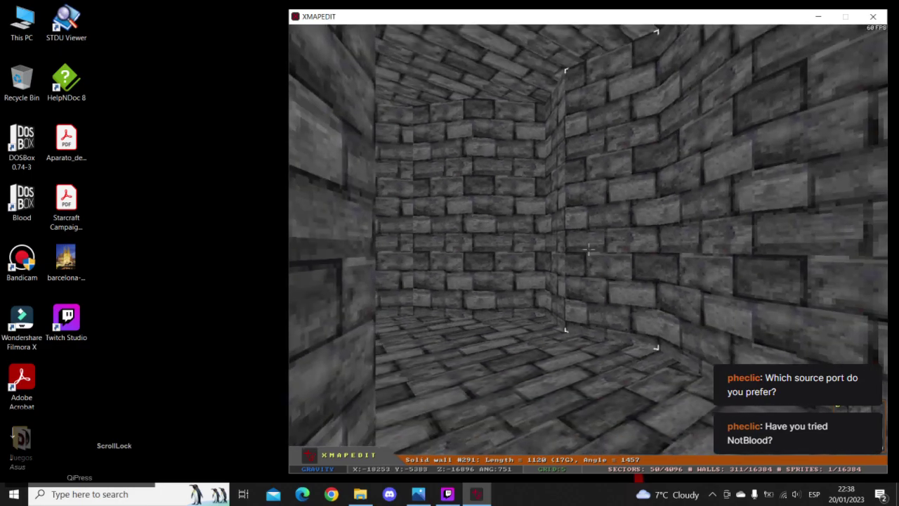
pyautogui.press('Up')
pyautogui.press('Left')
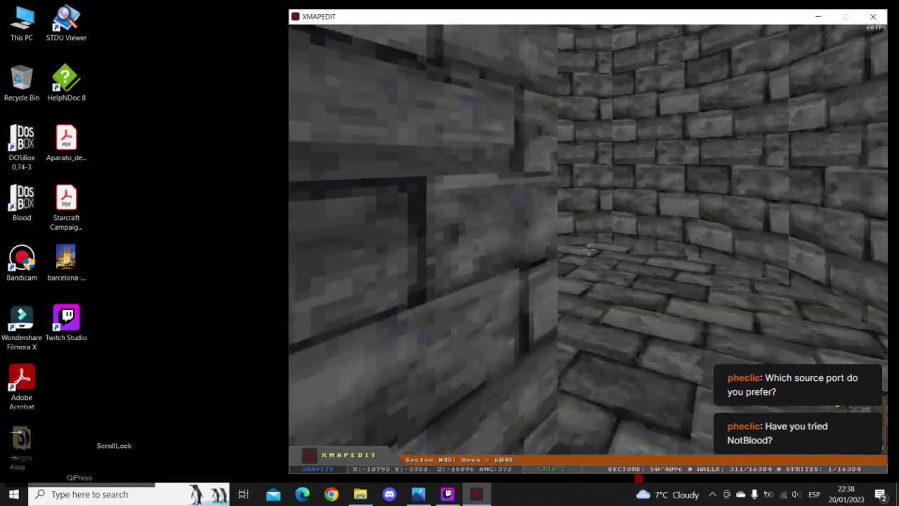
pyautogui.press('Up')
pyautogui.press('Right')
pyautogui.press('pagedown')
pyautogui.press('Right')
pyautogui.press('pagedown')
pyautogui.press('Down')
pyautogui.hotkey('ctrl', 'pagedown')
pyautogui.press('pagedown')
pyautogui.press('pagedown')
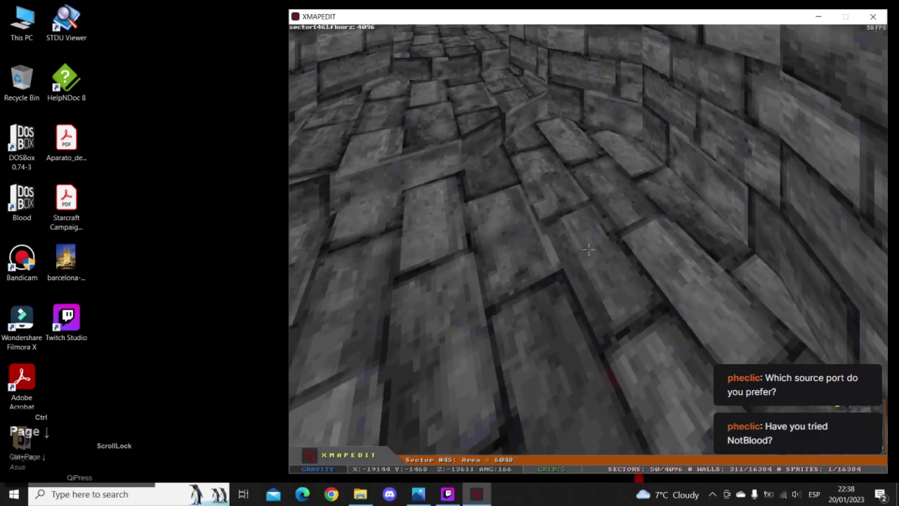
pyautogui.press('Down')
pyautogui.press('pagedown')
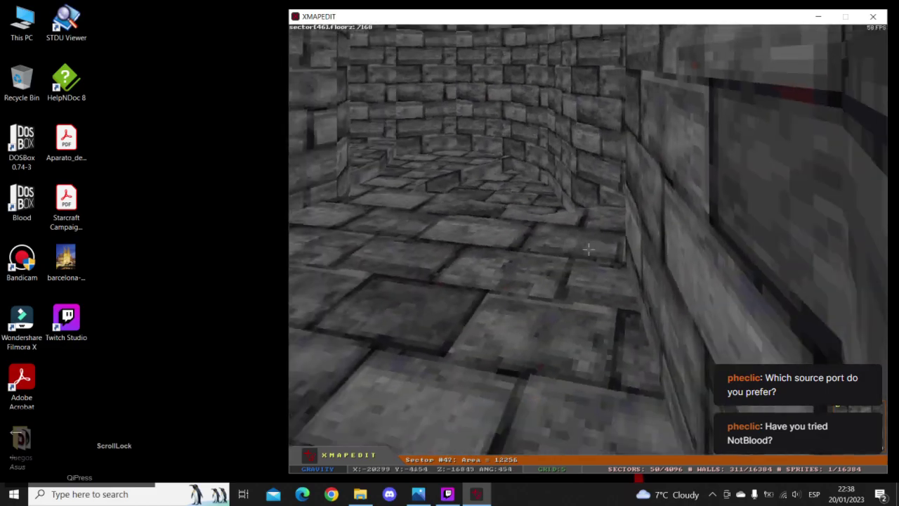
# - Lower the floors of the northern arm's sectors through to the corridor's far end so they continue the descent
pyautogui.hotkey('ctrl', 'pagedown')
pyautogui.press('pagedown')
pyautogui.press('pagedown')
pyautogui.press('pagedown')
pyautogui.hotkey('ctrl', 'pagedown')
pyautogui.press('Right')
pyautogui.press('pagedown')
pyautogui.press('Down')
pyautogui.press('Right')
pyautogui.press('Up')
pyautogui.press('pagedown')
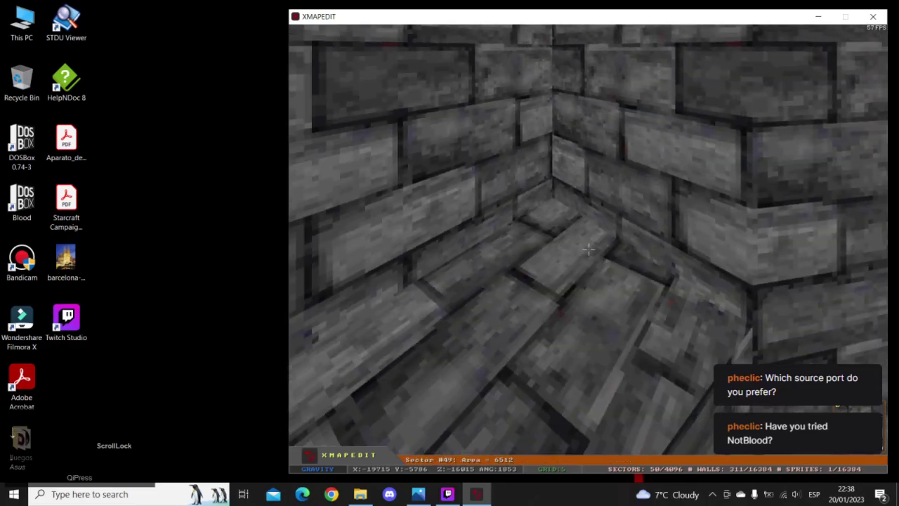
pyautogui.hotkey('ctrl', 'pagedown')
# - Walk back through the corridor to its entrance and examine the stepped floors and the end of the low wall
pyautogui.press('Right')
pyautogui.press('pageup')
pyautogui.press('Up')
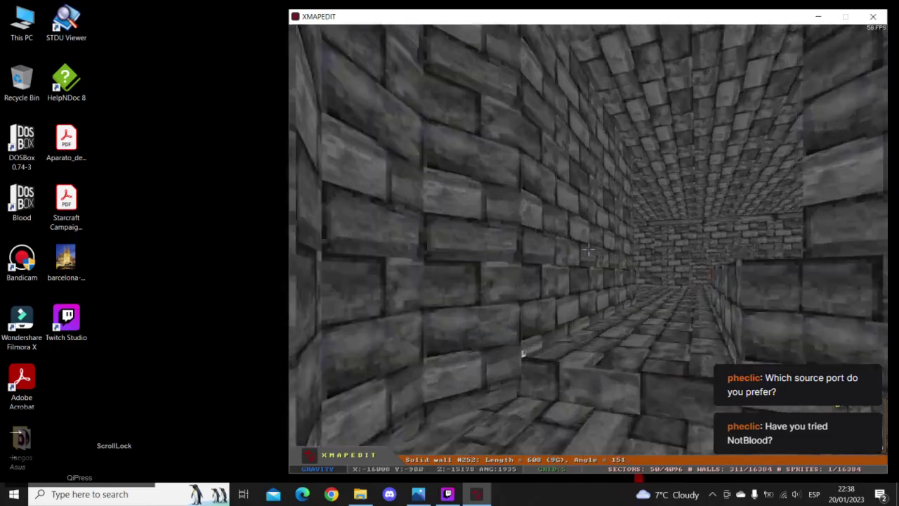
pyautogui.press('Right')
pyautogui.press('Up')
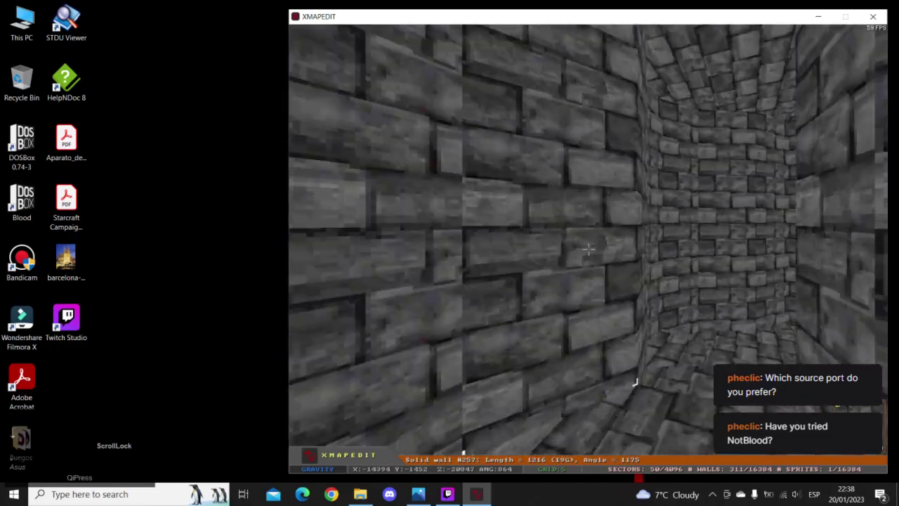
pyautogui.press('Right')
pyautogui.press('Up')
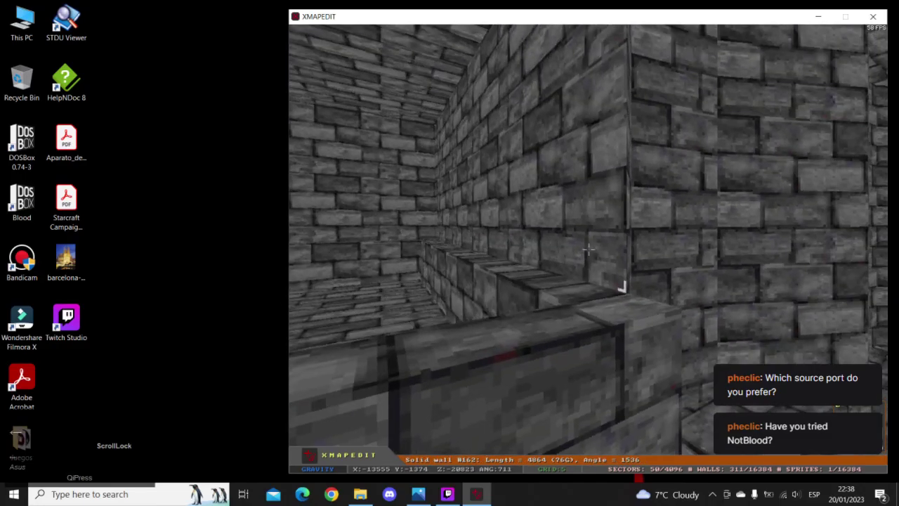
# - Split off a small corner sector beside the low wall with a jagged line from the wall's corner to the corridor's southern vertex
pyautogui.press('KP_Enter')
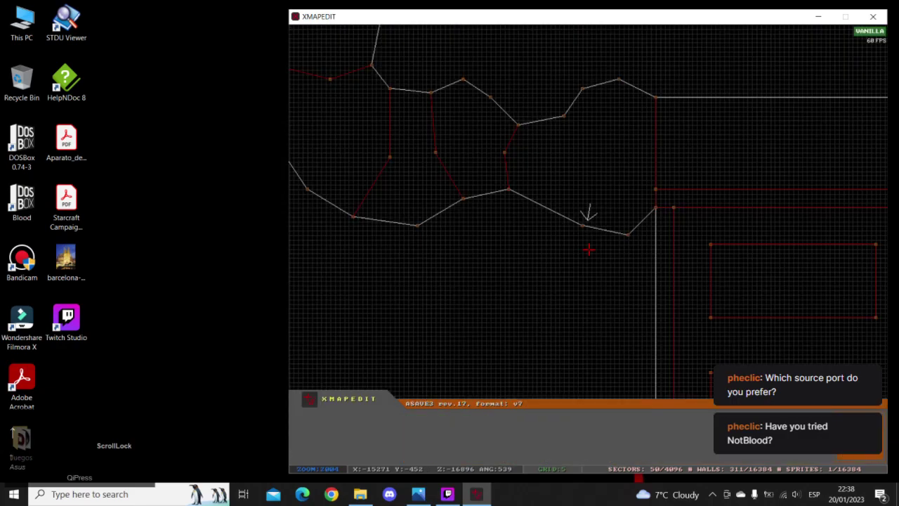
pyautogui.scroll(3, 611, 200)
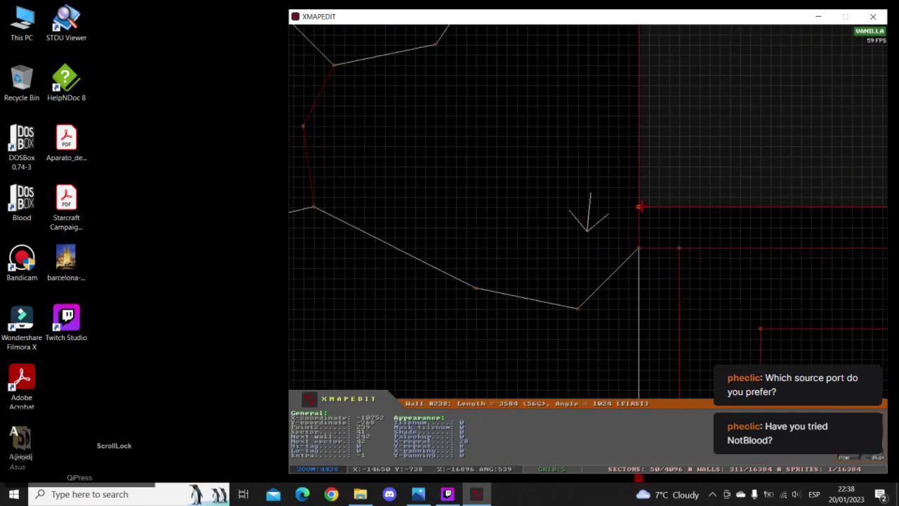
pyautogui.press('space')
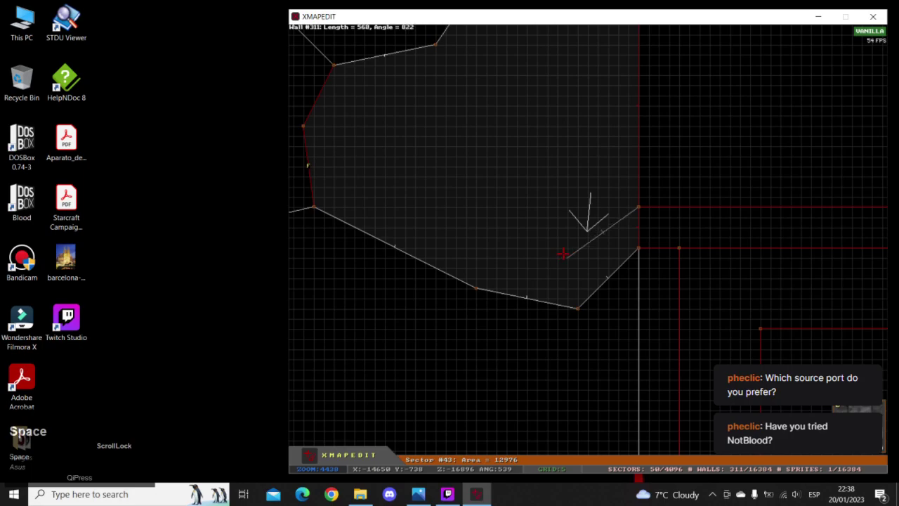
pyautogui.press('space')
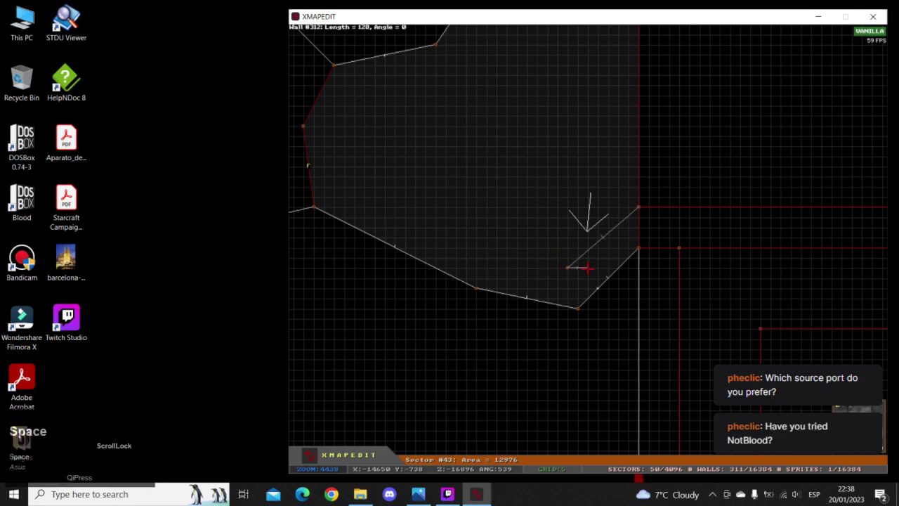
pyautogui.press('space')
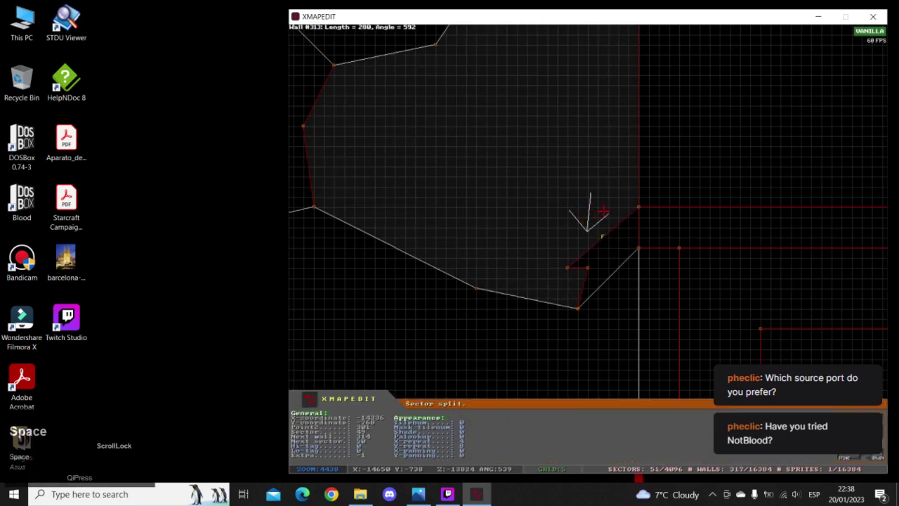
# - Raise the floor of the small corner sector beside the low wall to Z -14336 in 3D view
pyautogui.press('KP_Enter')
pyautogui.press('pageup')
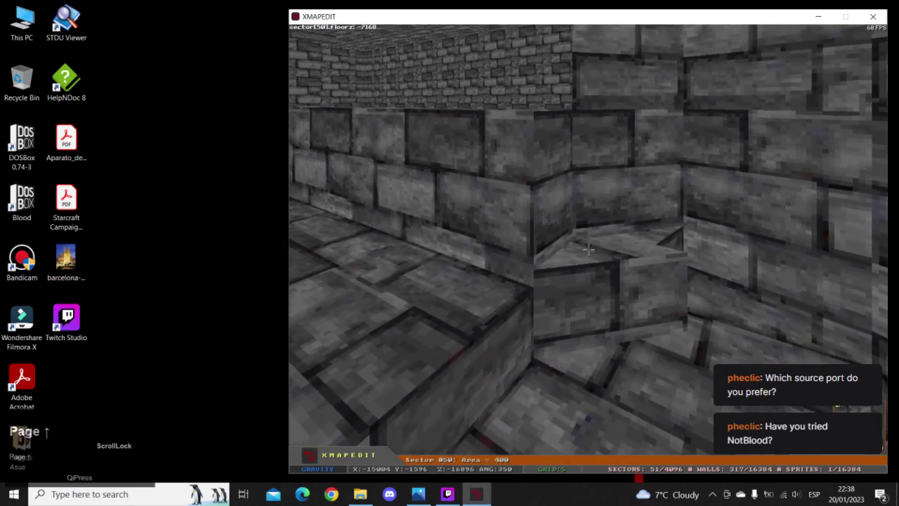
pyautogui.press('pageup')
pyautogui.press('pageup')
pyautogui.press('pageup')
pyautogui.press('pageup')
pyautogui.press('pageup')
pyautogui.press('pageup')
pyautogui.press('pageup')
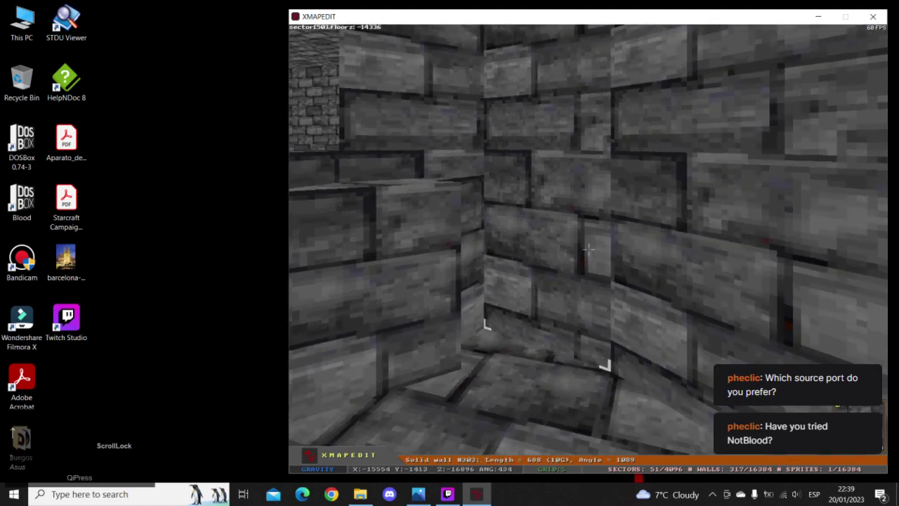
# - Create a four-sided inner sector near the entrance area's southern wall, west of the corner sector, and adjust its corners
pyautogui.press('Return')
pyautogui.press('space')
pyautogui.press('space')
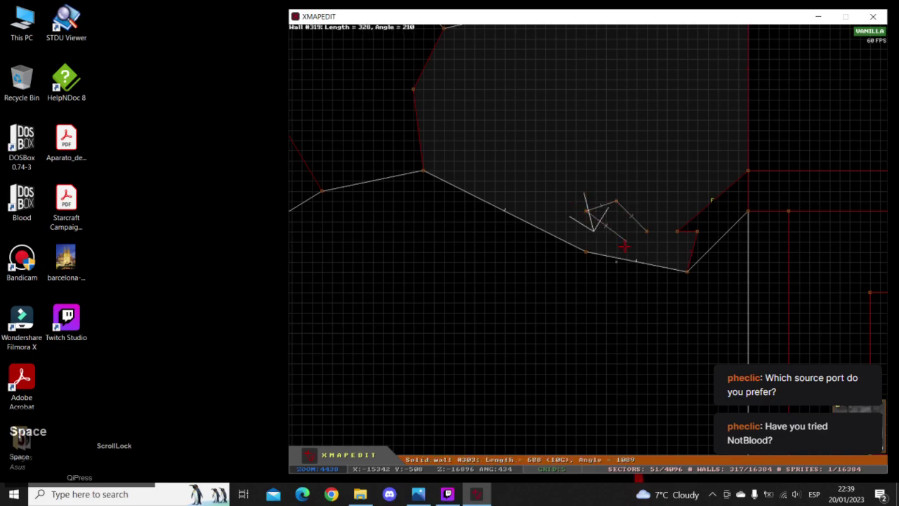
pyautogui.press('space')
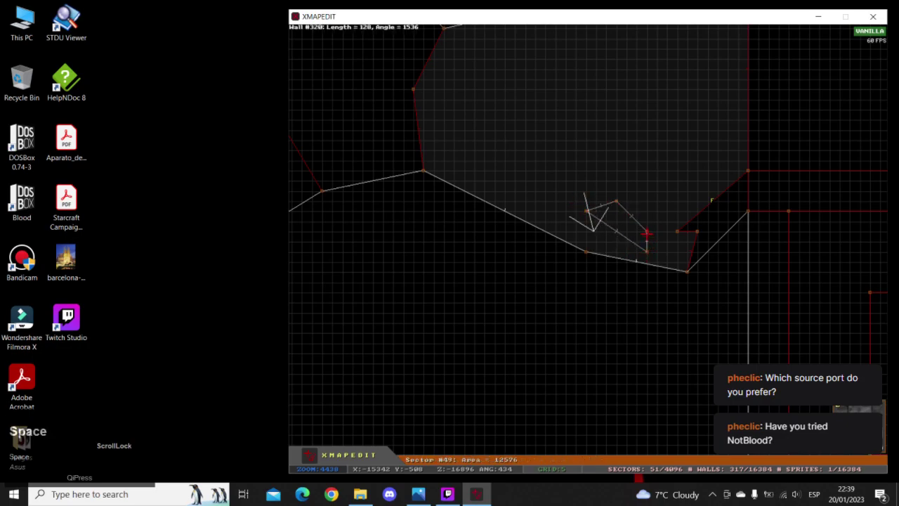
pyautogui.press('space')
pyautogui.hotkey('alt', 's')
pyautogui.rightClick(606, 246)
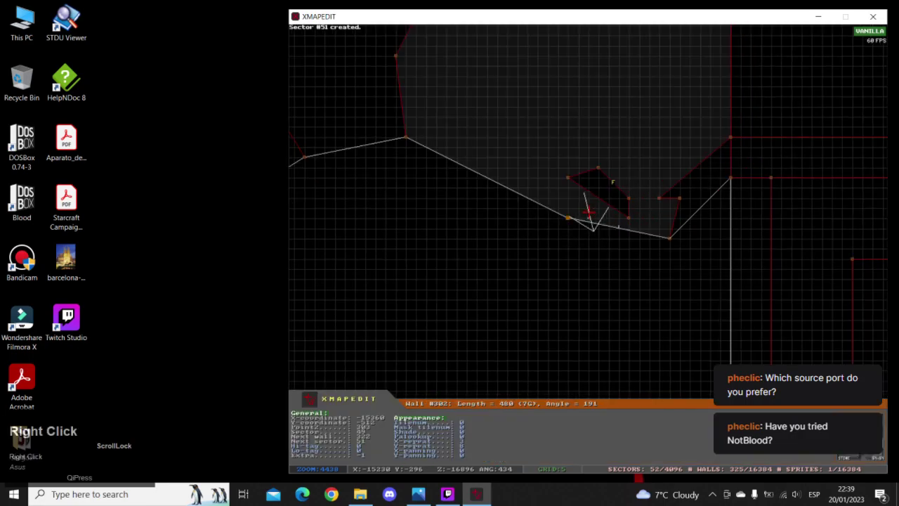
pyautogui.moveTo(568, 179); pyautogui.dragTo(558, 188)
pyautogui.moveTo(628, 217); pyautogui.dragTo(627, 218)
pyautogui.moveTo(624, 218); pyautogui.dragTo(589, 211, button='right')
# - Create a second four-sided inner sector northwest of the first one along the southern wall and move its western corner outward
pyautogui.press('z')
pyautogui.press('a')
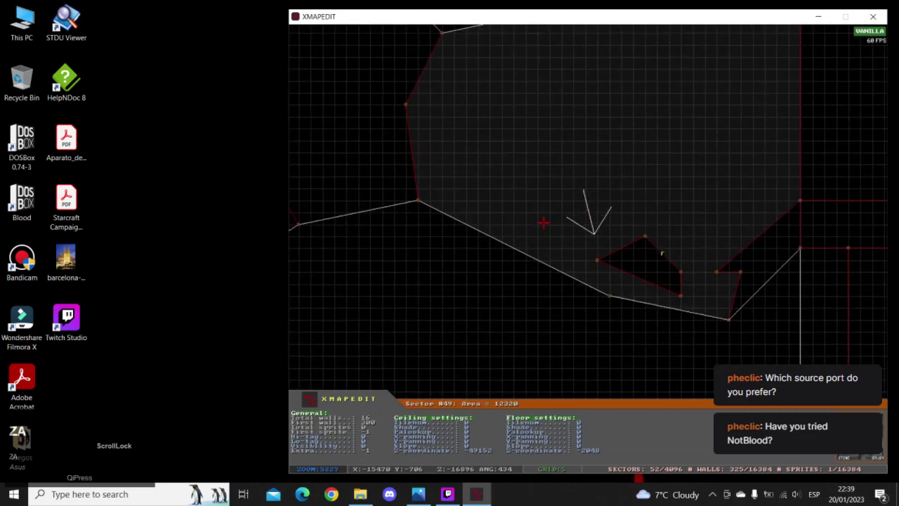
pyautogui.press('space')
pyautogui.press('space')
pyautogui.press('space')
pyautogui.press('space')
pyautogui.press('space')
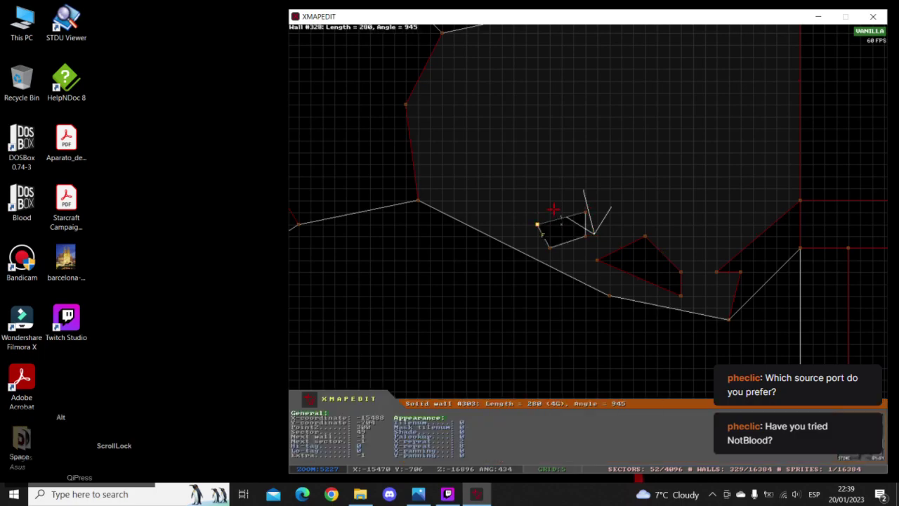
pyautogui.moveTo(537, 223); pyautogui.dragTo(513, 213)
pyautogui.moveTo(514, 213); pyautogui.dragTo(589, 210, button='right')
# - Insert a point near the southern wall in both adjacent dividing lines, one at X -16384, Y -960, and split the sector between them
pyautogui.press('z')
pyautogui.scroll(2, 588, 211)
pyautogui.scroll(2, 589, 210)
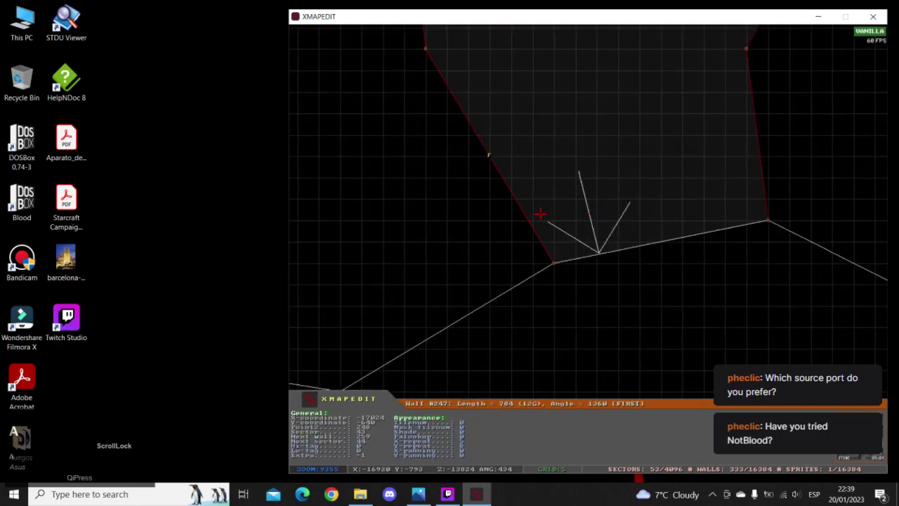
pyautogui.press('Insert')
pyautogui.press('Insert')
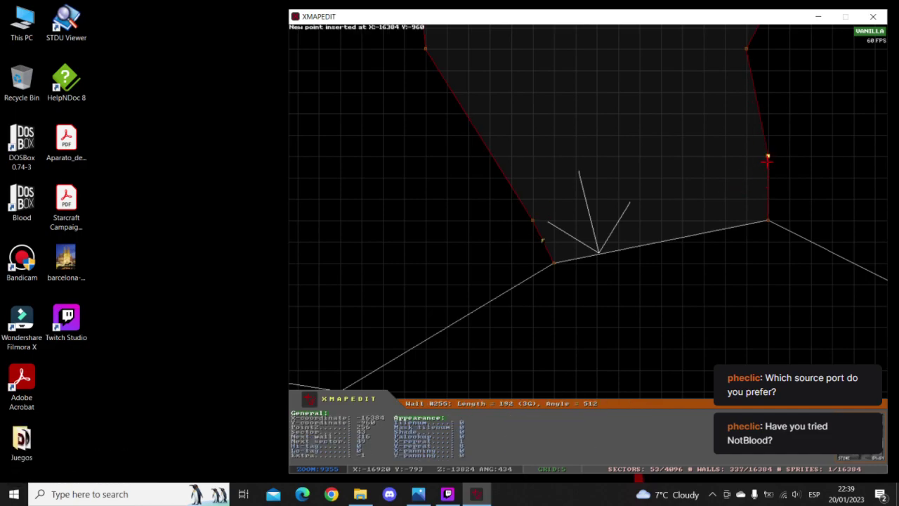
pyautogui.press('space')
pyautogui.press('space')
# - Shift the eastern end point of the new split line slightly north
pyautogui.scroll(-2, 527, 218)
pyautogui.press('z')
pyautogui.press('a')
pyautogui.moveTo(590, 212); pyautogui.dragTo(589, 213, button='right')
pyautogui.moveTo(606, 149); pyautogui.dragTo(605, 144)
pyautogui.press('z')
pyautogui.moveTo(605, 144); pyautogui.dragTo(589, 212, button='right')
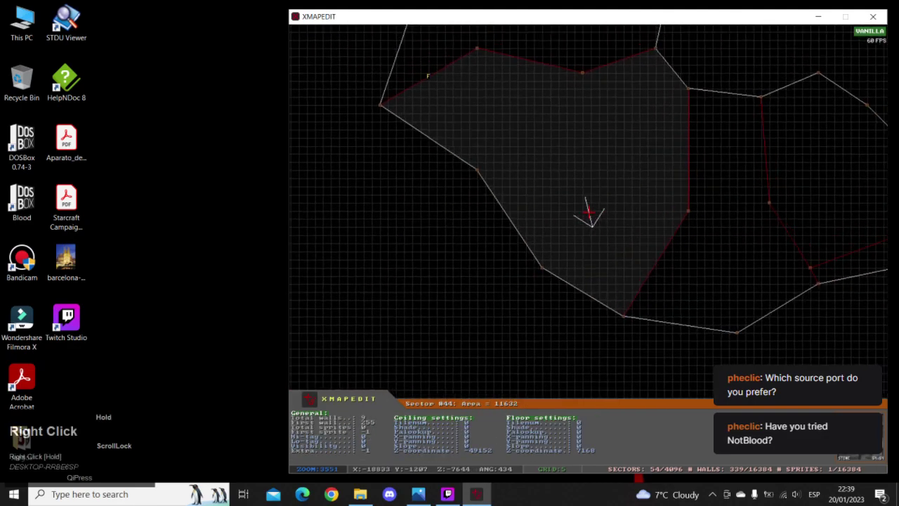
# - Insert points on the lower-left cave sector's inner boundaries and draw a line parallel to its outer walls, splitting off a narrow ledge sector
pyautogui.press('a')
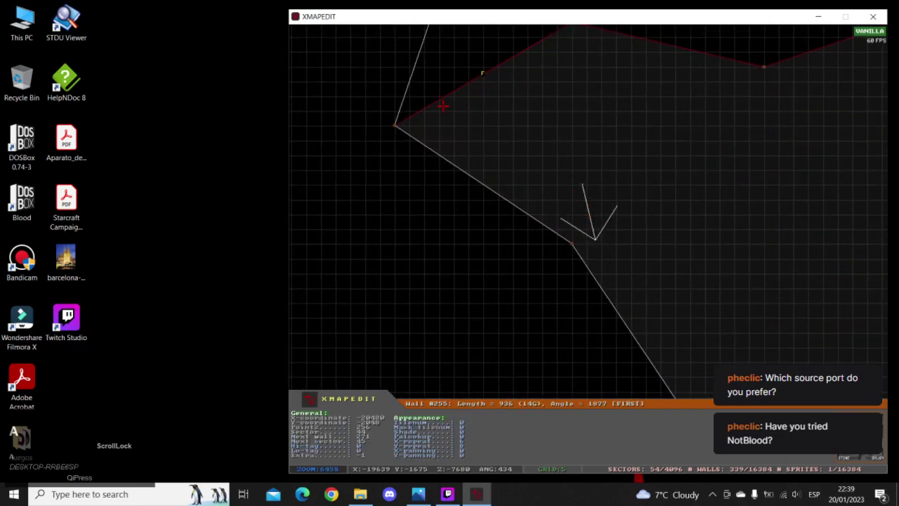
pyautogui.moveTo(465, 115); pyautogui.dragTo(589, 212, button='right')
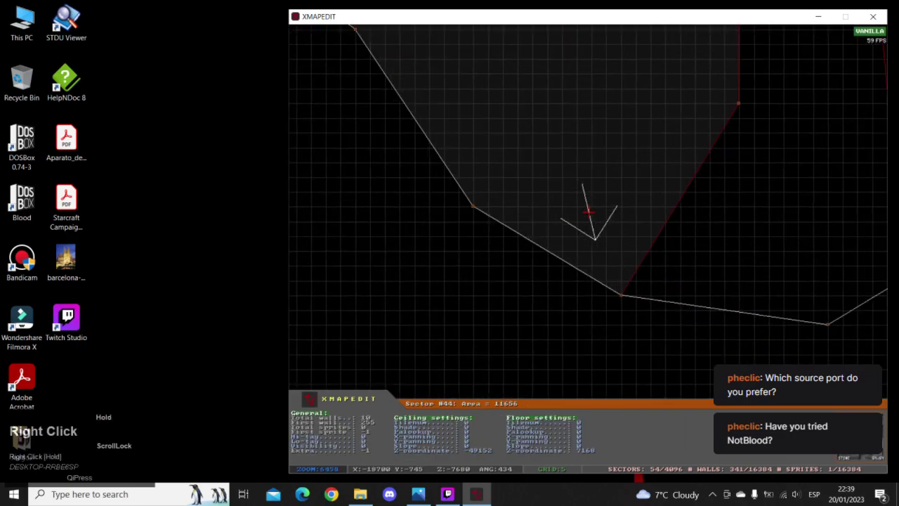
pyautogui.press('space')
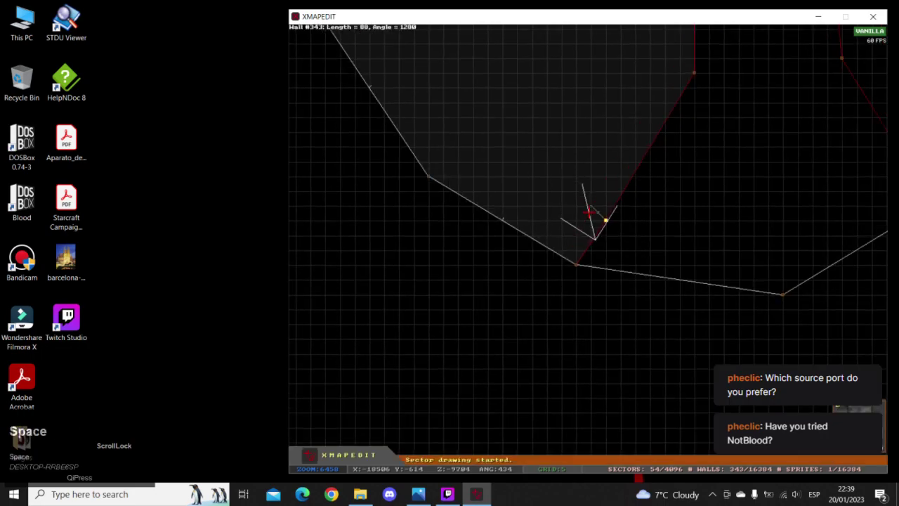
pyautogui.moveTo(589, 213)
pyautogui.mouseDown(button='right')
pyautogui.moveTo(527, 155)
pyautogui.moveTo(588, 212)
pyautogui.mouseUp(button='right')
pyautogui.press('space')
pyautogui.press('space')
pyautogui.press('z')
pyautogui.press('a')
pyautogui.press('z')
pyautogui.press('a')
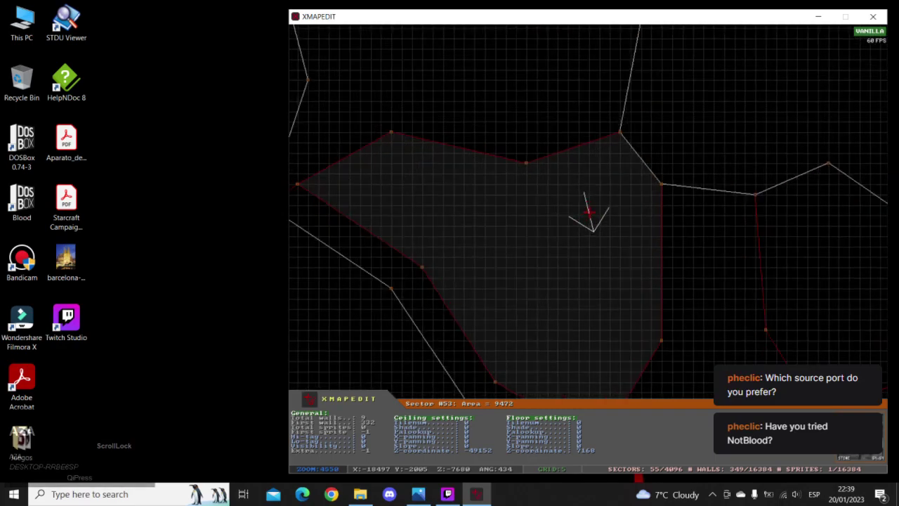
pyautogui.press('Escape')
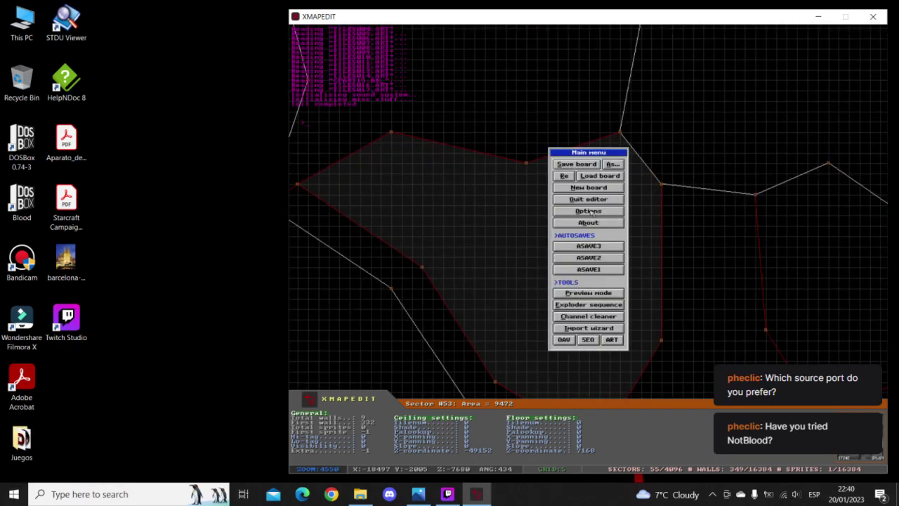
pyautogui.click(591, 213)
pyautogui.click(405, 2)
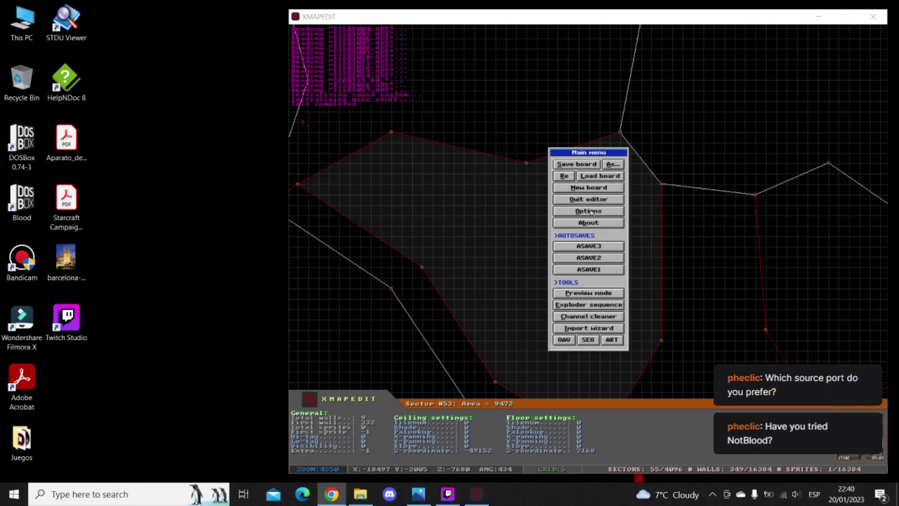
pyautogui.click(590, 212)
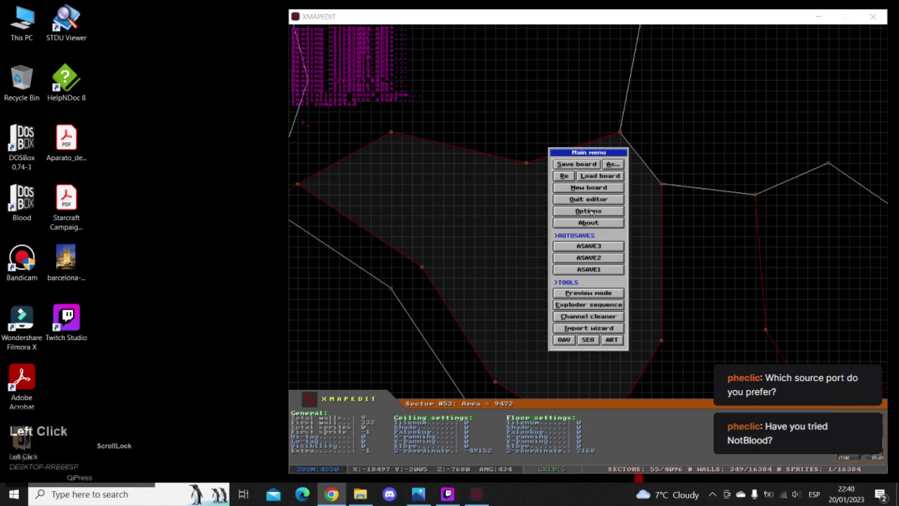
pyautogui.scroll(-1, 590, 212)
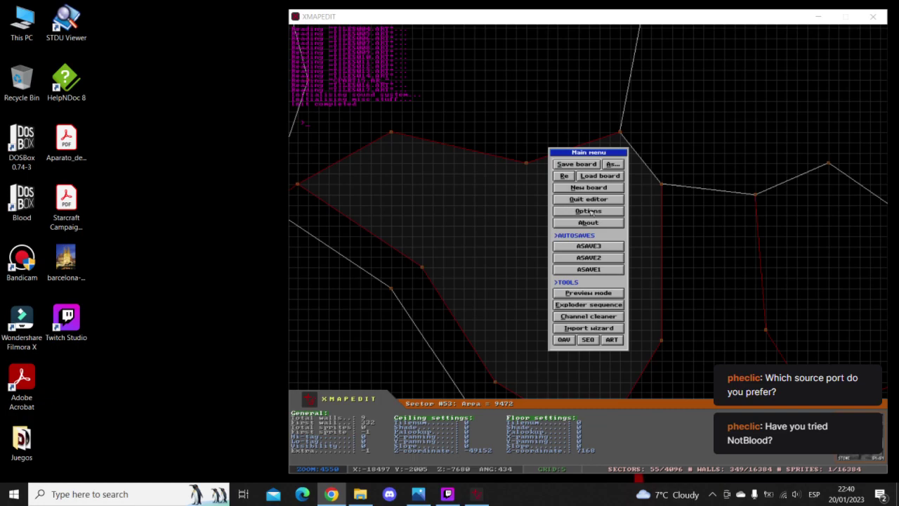
pyautogui.click(591, 211)
pyautogui.write('back guys!')
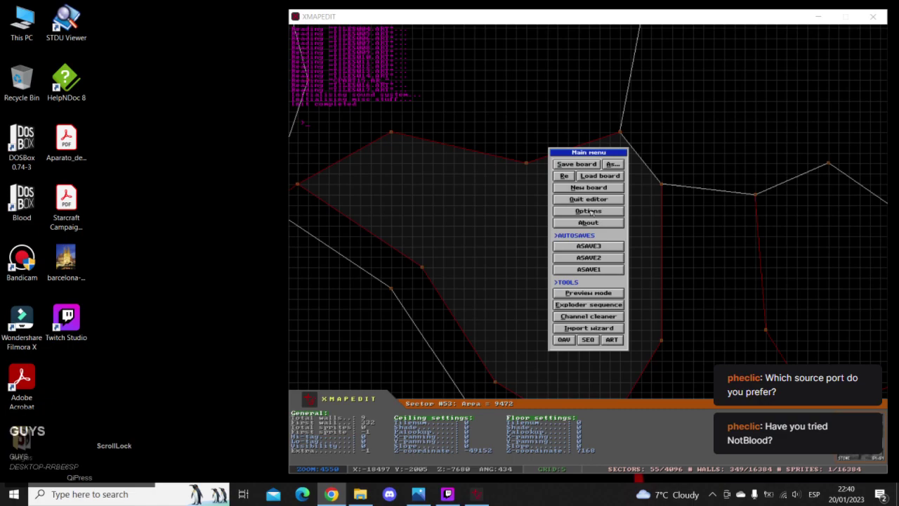
pyautogui.press('space')
pyautogui.press('space')
pyautogui.write('above')
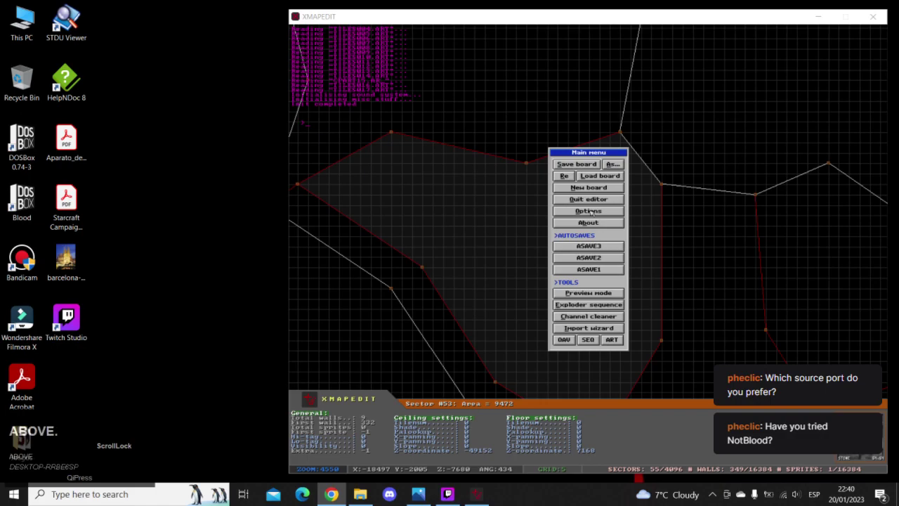
pyautogui.click(591, 211)
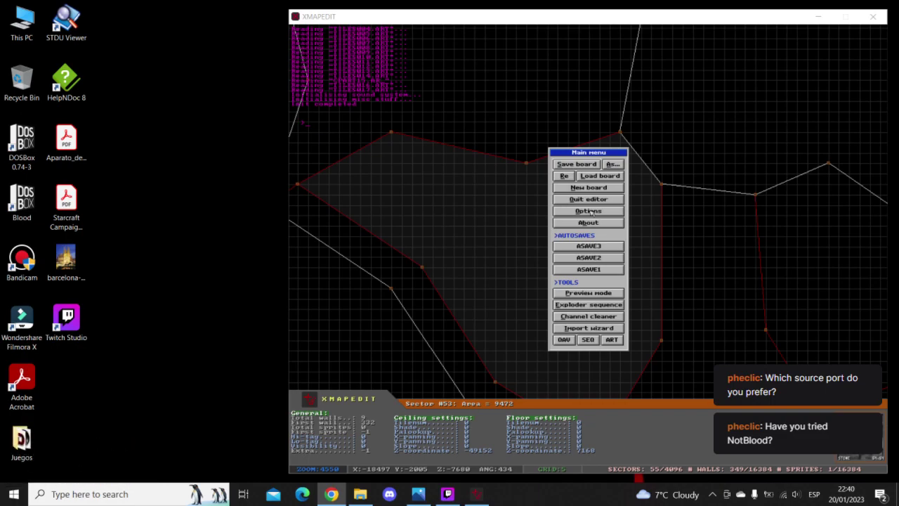
pyautogui.click(591, 211)
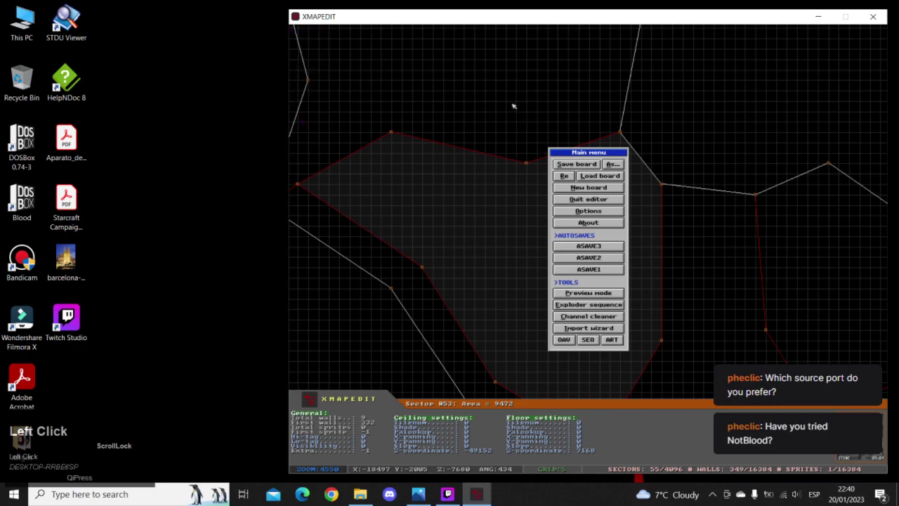
pyautogui.press('Escape')
# - Insert points on the upper and lower boundary lines of the next cave sector, near its right-hand outer walls
pyautogui.press('z')
pyautogui.moveTo(588, 212); pyautogui.dragTo(589, 212, button='right')
pyautogui.press('a')
pyautogui.press('z')
pyautogui.press('a')
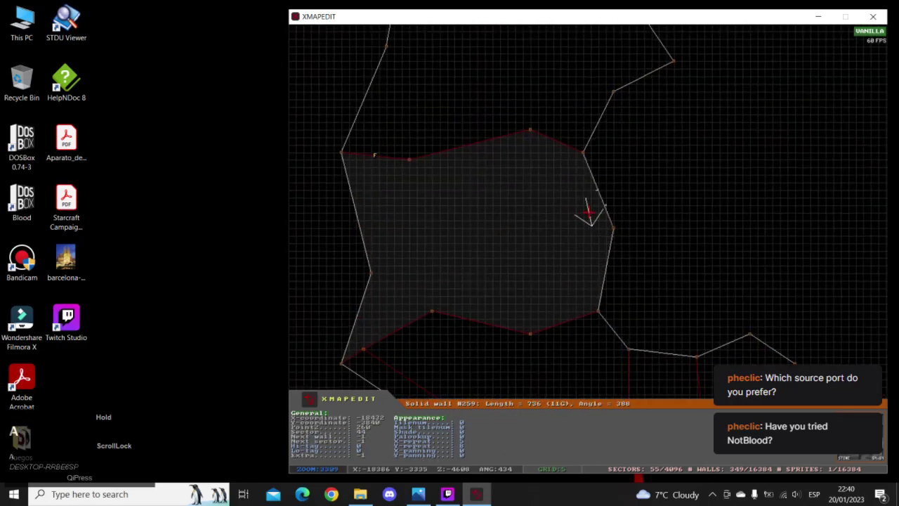
pyautogui.press('a')
pyautogui.press('Insert')
pyautogui.moveTo(554, 106); pyautogui.dragTo(588, 212, button='right')
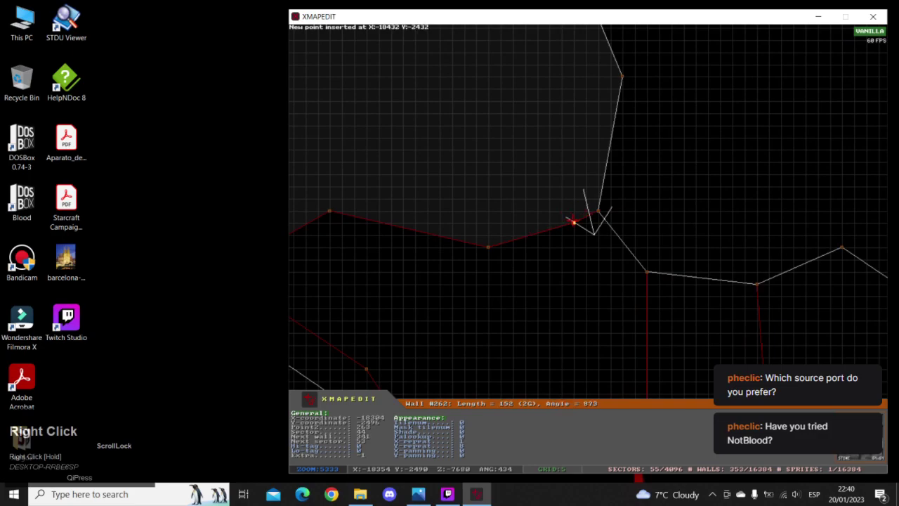
# - Draw a split line parallel to the right-hand outer walls to form a ledge sector, moving its two end points slightly left
pyautogui.moveTo(574, 222); pyautogui.dragTo(562, 222)
pyautogui.press('space')
pyautogui.moveTo(562, 222); pyautogui.dragTo(589, 213, button='right')
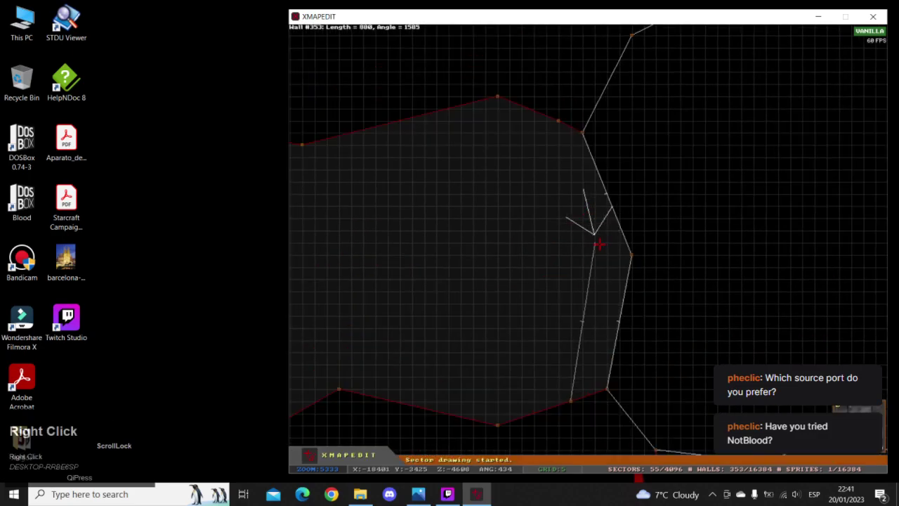
pyautogui.press('space')
pyautogui.press('space')
pyautogui.moveTo(559, 123); pyautogui.dragTo(545, 120)
pyautogui.press('z')
pyautogui.moveTo(546, 120); pyautogui.dragTo(589, 211, button='right')
pyautogui.press('a')
pyautogui.press('a')
pyautogui.press('z')
pyautogui.press('z')
pyautogui.press('a')
pyautogui.press('KP_Enter')
pyautogui.moveTo(564, 295); pyautogui.dragTo(589, 248, button='right')
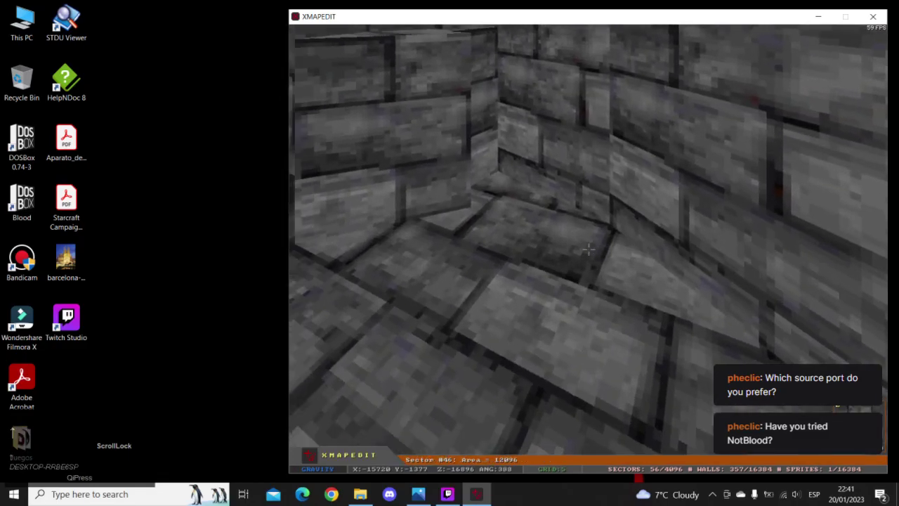
pyautogui.press('pageup')
pyautogui.press('pagedown')
pyautogui.press('KP_Enter')
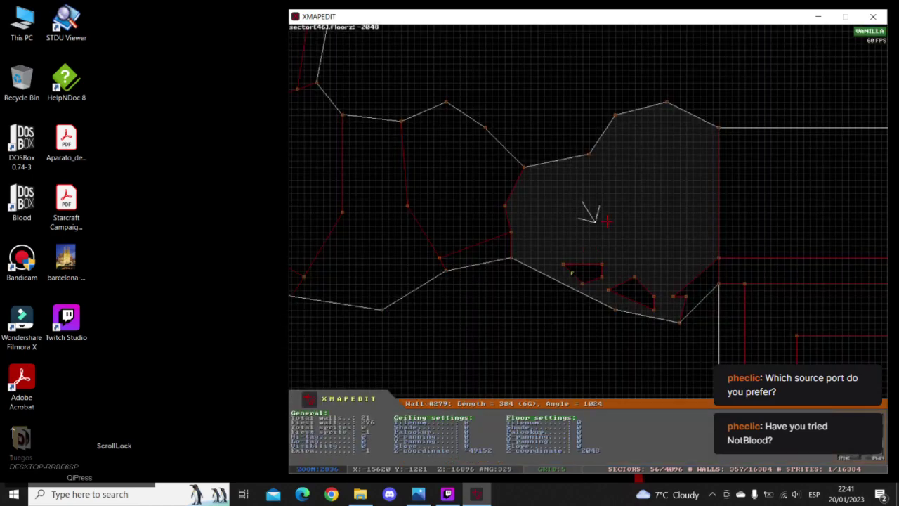
# - Highlight the two small rock sectors beside the lower cave wall, raise their floors to -10240 in 3D, and lower one individually
pyautogui.hotkey('ctrl', 'alt')
pyautogui.keyDown('ctrl'); pyautogui.keyDown('alt'); pyautogui.moveTo(658, 346); pyautogui.dragTo(667, 351); pyautogui.keyUp('alt'); pyautogui.keyUp('ctrl')
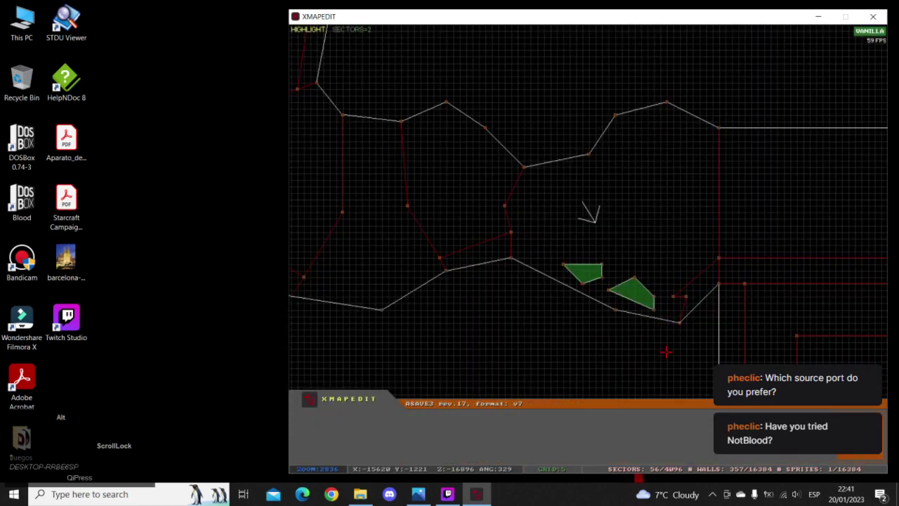
pyautogui.press('KP_Enter')
pyautogui.moveTo(552, 437); pyautogui.dragTo(589, 249, button='right')
pyautogui.press('pageup')
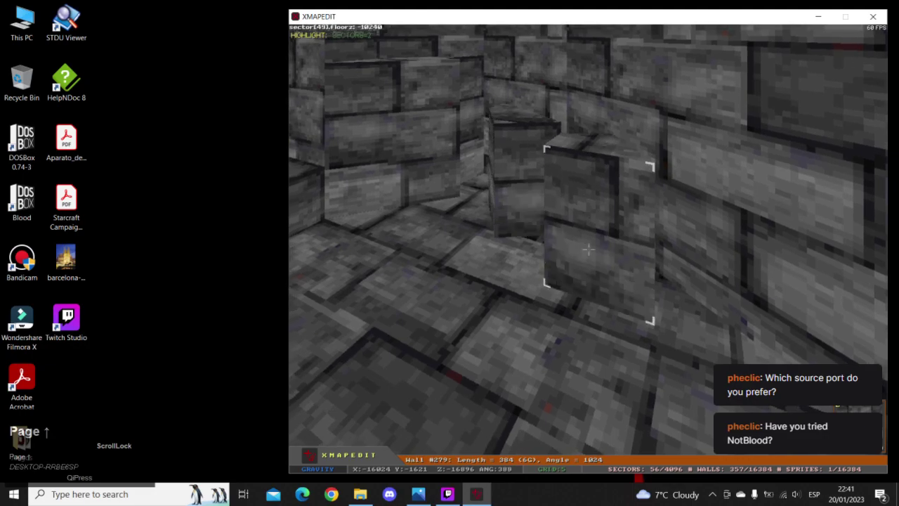
pyautogui.moveTo(589, 249); pyautogui.dragTo(589, 249, button='right')
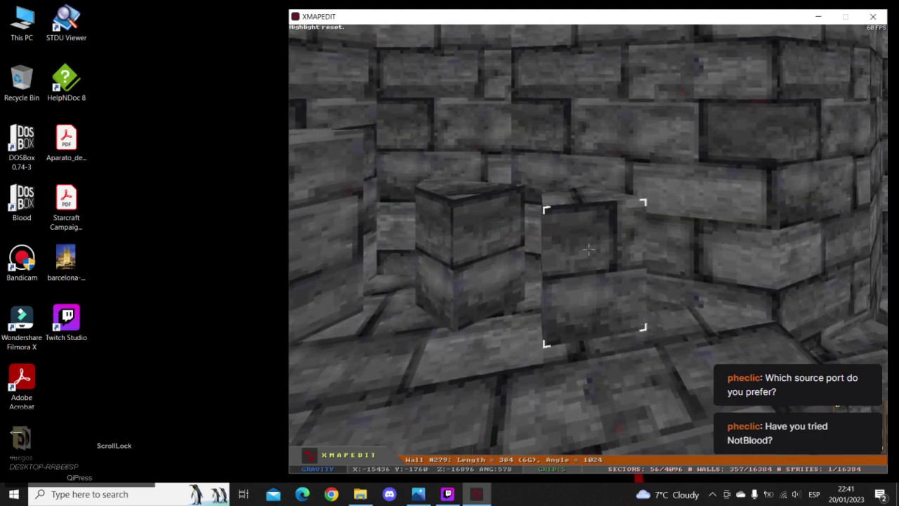
pyautogui.press('pagedown')
pyautogui.press('Up')
# - Raise the floor of the narrow ledge sector along the lower-left cave wall to -1024 in 3D
pyautogui.press('KP_Enter')
pyautogui.moveTo(590, 248); pyautogui.dragTo(588, 211, button='right')
pyautogui.press('KP_Enter')
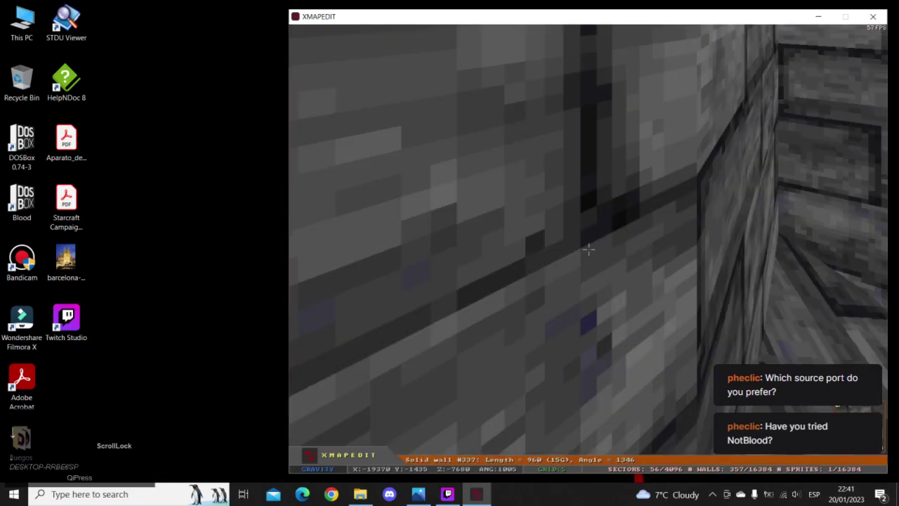
pyautogui.press('pageup')
pyautogui.press('pageup')
pyautogui.press('pageup')
pyautogui.press('pageup')
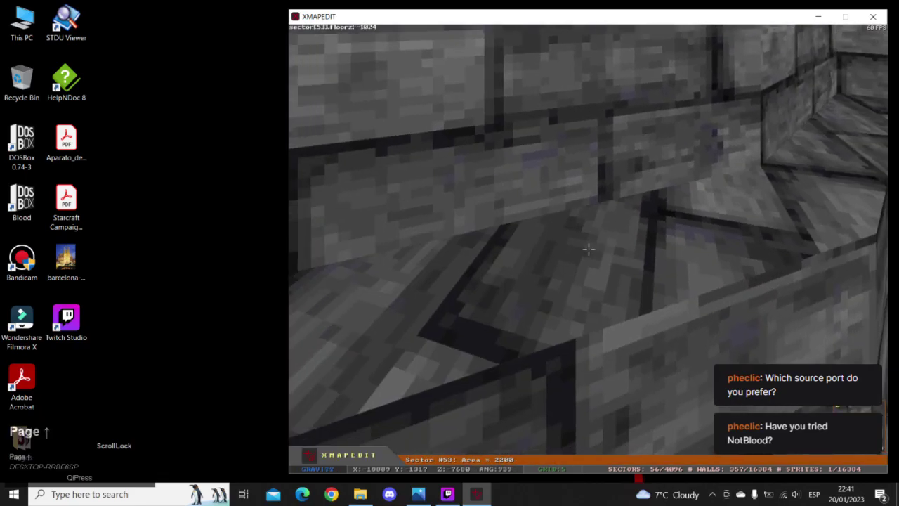
pyautogui.press('Left')
pyautogui.press('Down')
pyautogui.press('pageup')
# - Walk through the cave passage in 3D and examine the rocks, the raised ledge and the floor steps between sectors
pyautogui.press('Right')
pyautogui.press('Up')
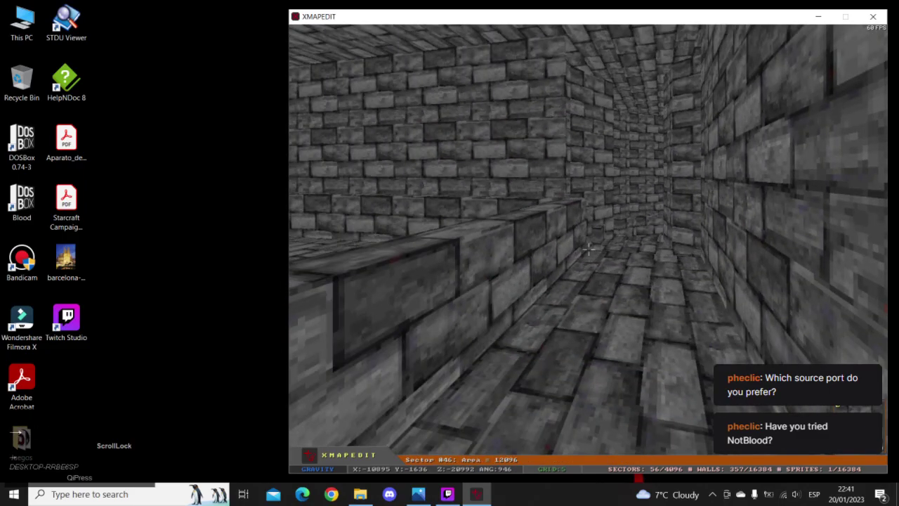
pyautogui.press('Up')
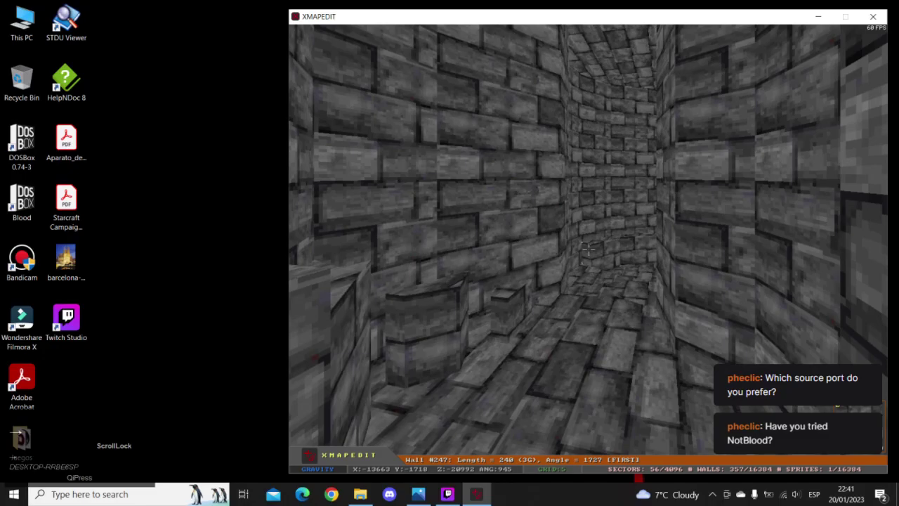
pyautogui.press('Up')
pyautogui.press('Left')
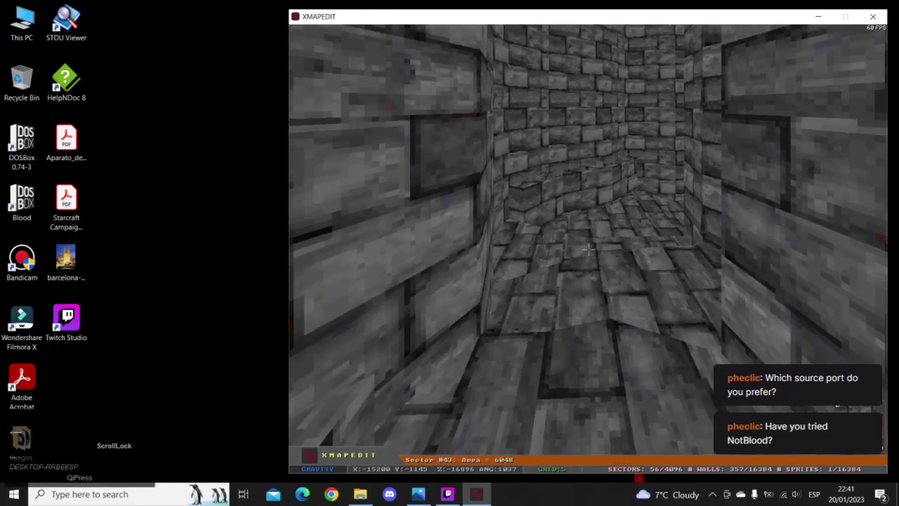
pyautogui.press('Up')
pyautogui.press('Right')
pyautogui.press('Up')
pyautogui.press('Right')
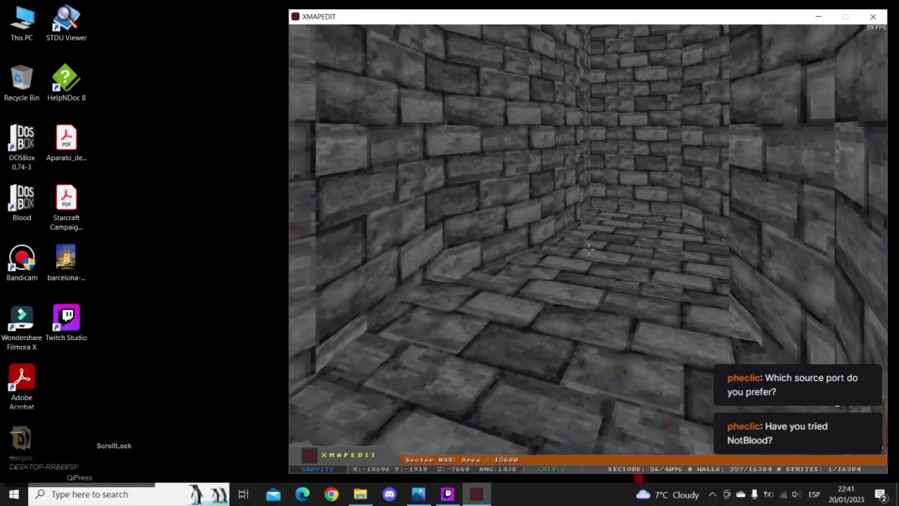
pyautogui.press('Up')
pyautogui.press('Left')
pyautogui.press('Right')
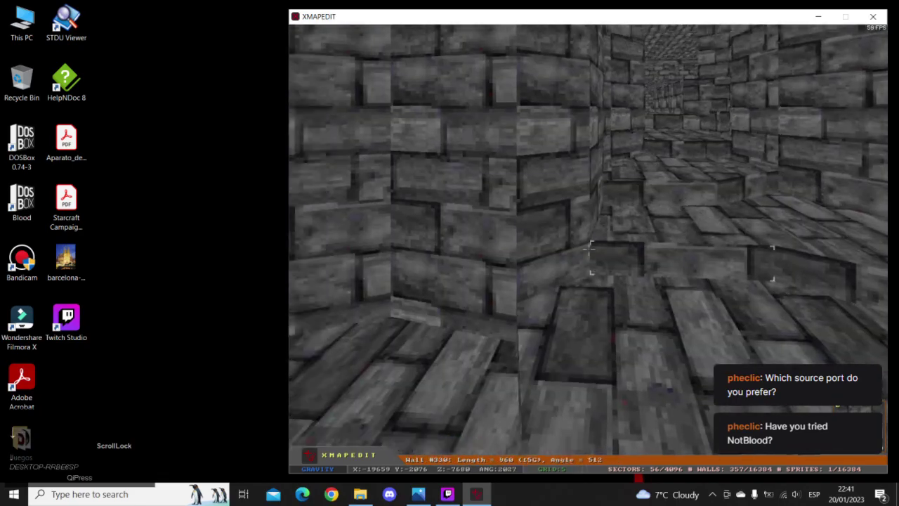
pyautogui.press('Up')
pyautogui.press('Right')
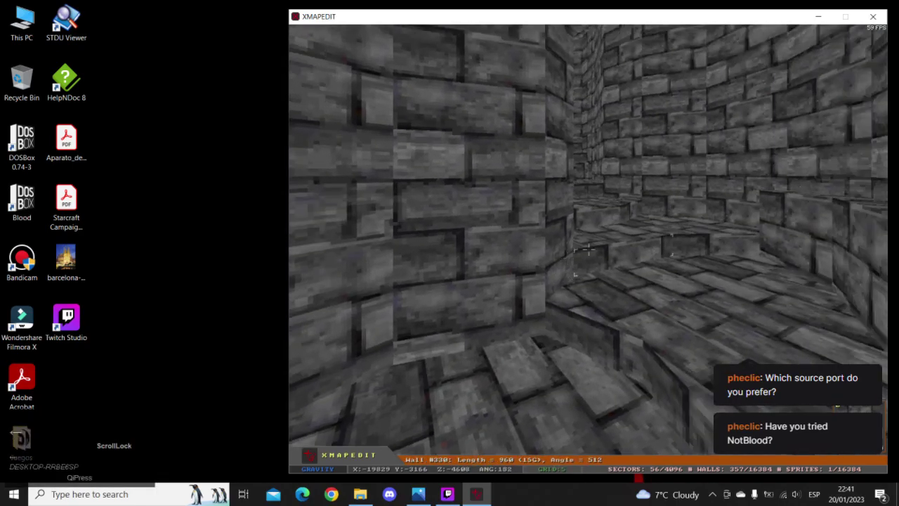
pyautogui.press('Up')
pyautogui.press('Left')
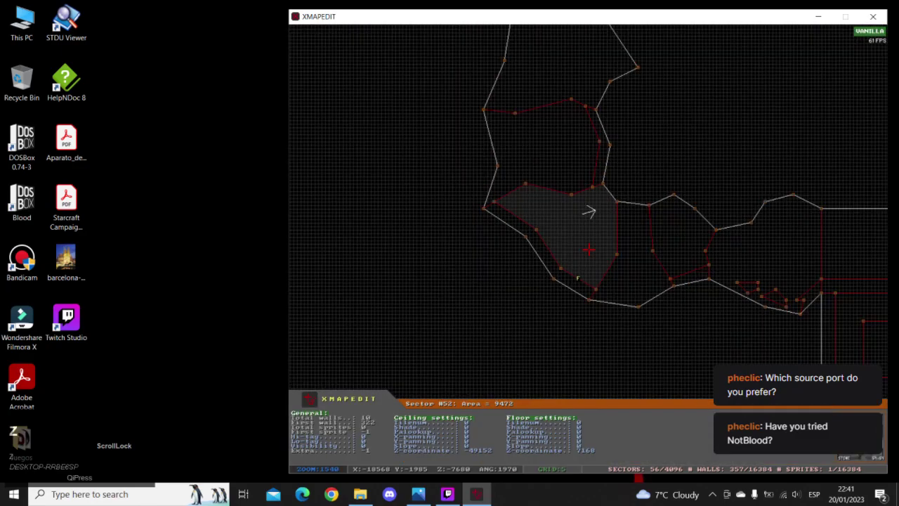
# - Raise the floor of the ledge sector along the upper chamber's right-hand wall to 2048 in 3D
pyautogui.moveTo(589, 249); pyautogui.dragTo(589, 211, button='right')
pyautogui.press('a')
pyautogui.press('KP_Enter')
pyautogui.press('Down')
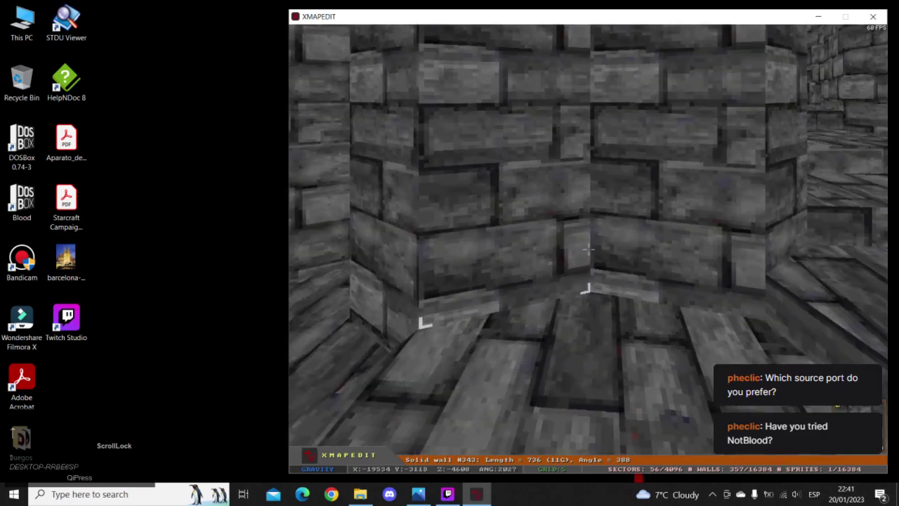
pyautogui.press('pageup')
pyautogui.press('pageup')
pyautogui.press('pageup')
pyautogui.press('pageup')
pyautogui.press('pageup')
pyautogui.press('pageup')
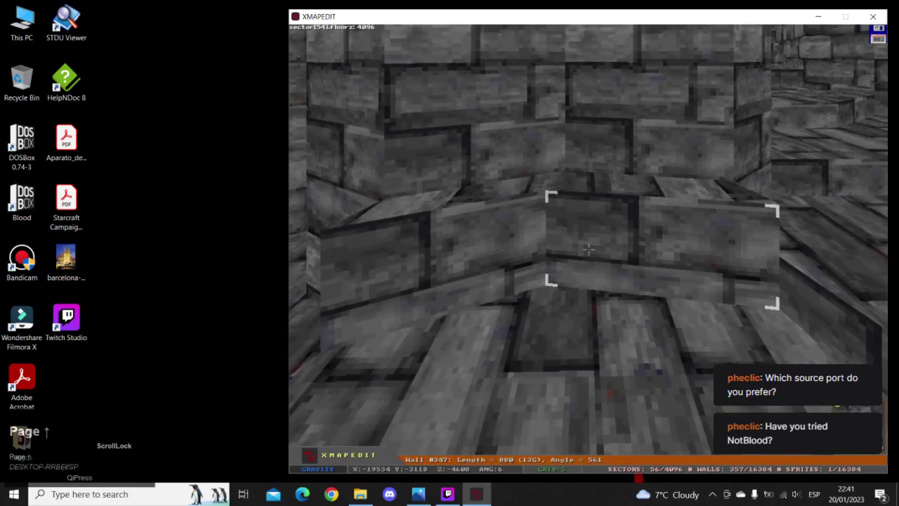
pyautogui.press('Left')
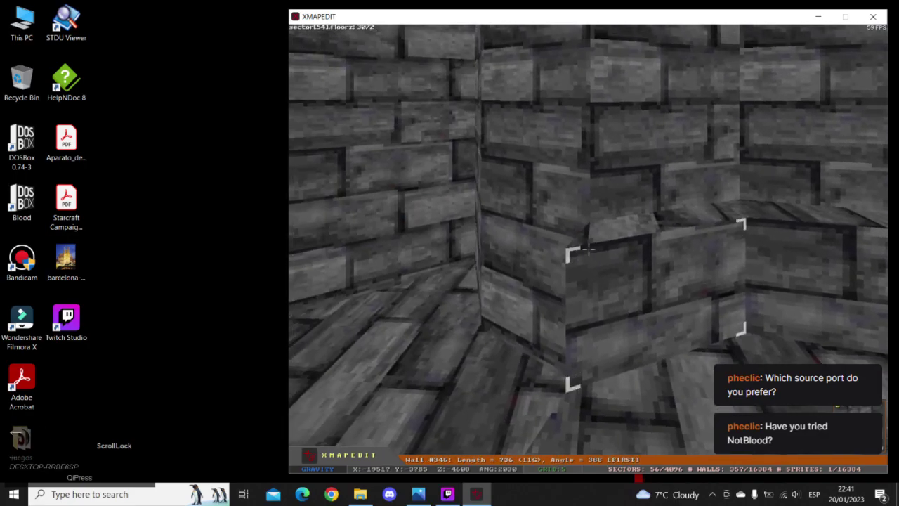
pyautogui.press('Right')
pyautogui.press('Up')
pyautogui.press('Left')
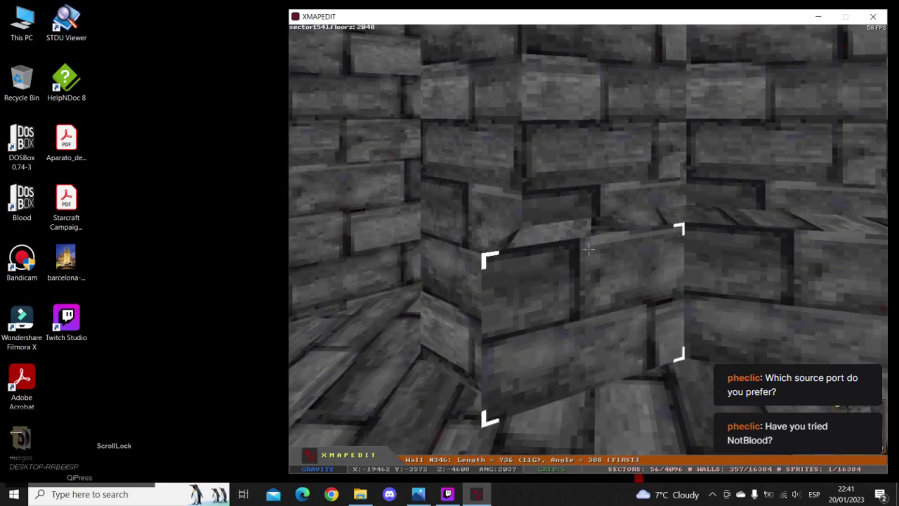
# - Return to the 2D map at the cave's upper end sector and set the grid size to 3
pyautogui.press('KP_Enter')
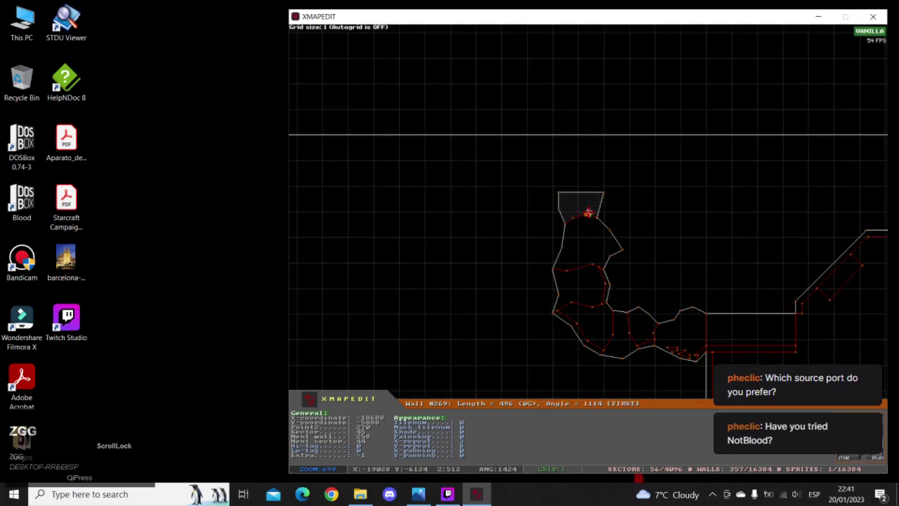
pyautogui.moveTo(589, 212); pyautogui.dragTo(589, 212, button='right')
pyautogui.press('a')
pyautogui.press('z')
pyautogui.press('g')
pyautogui.press('g')
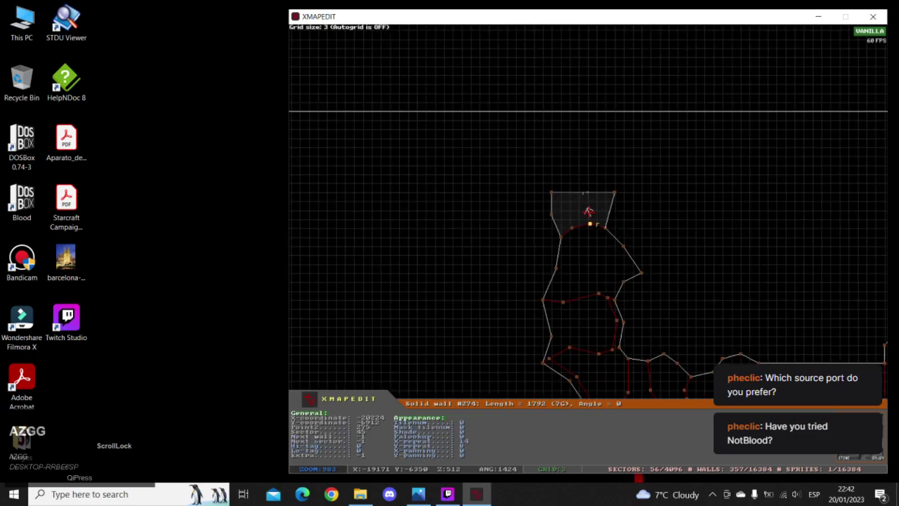
# - Move the large six-walled sector down towards the cave's upper end and insert two points in its lower wall in line with the cave's end corners
pyautogui.press('z')
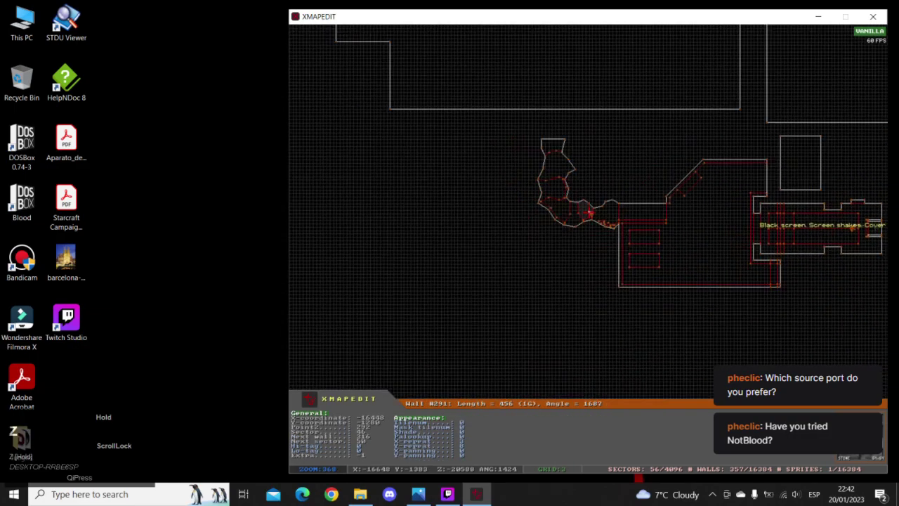
pyautogui.moveTo(588, 211); pyautogui.dragTo(589, 169, button='right')
pyautogui.press('a')
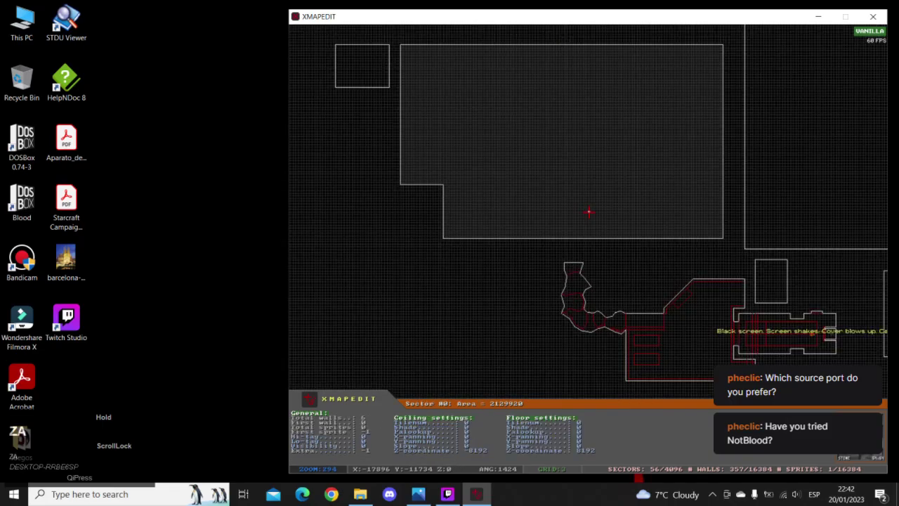
pyautogui.moveTo(589, 211); pyautogui.dragTo(593, 181, button='right')
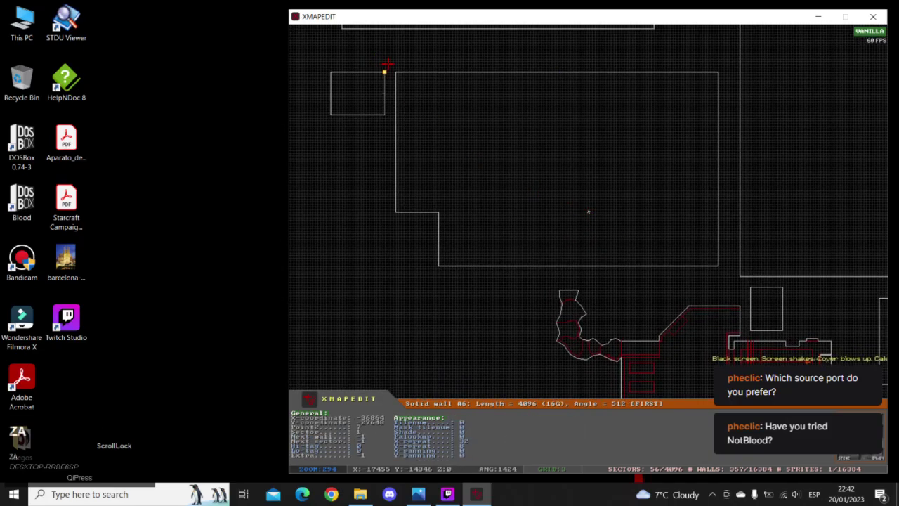
pyautogui.keyDown('shift'); pyautogui.moveTo(391, 64); pyautogui.dragTo(733, 285); pyautogui.keyUp('shift')
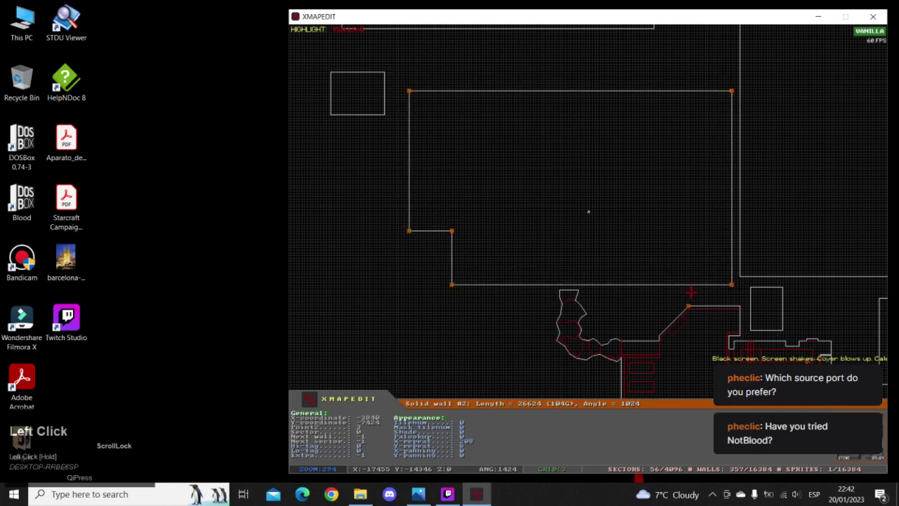
pyautogui.press('a')
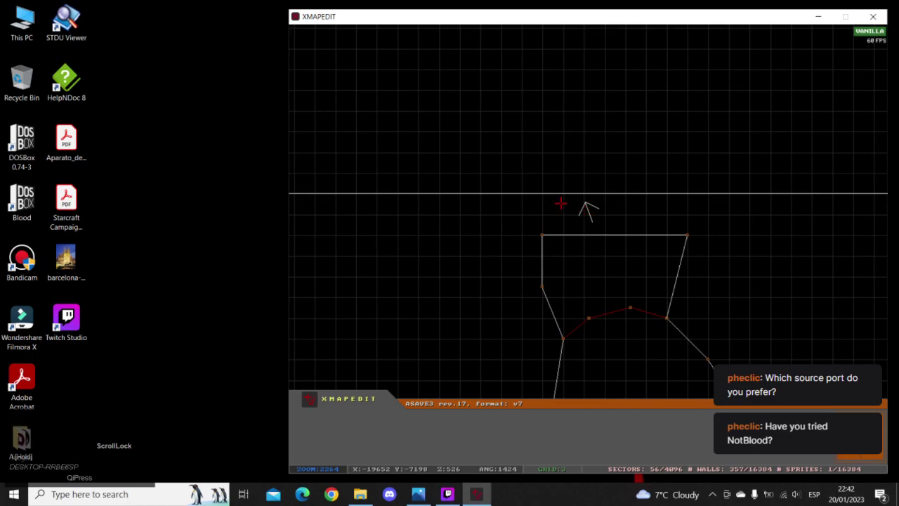
pyautogui.press('Insert')
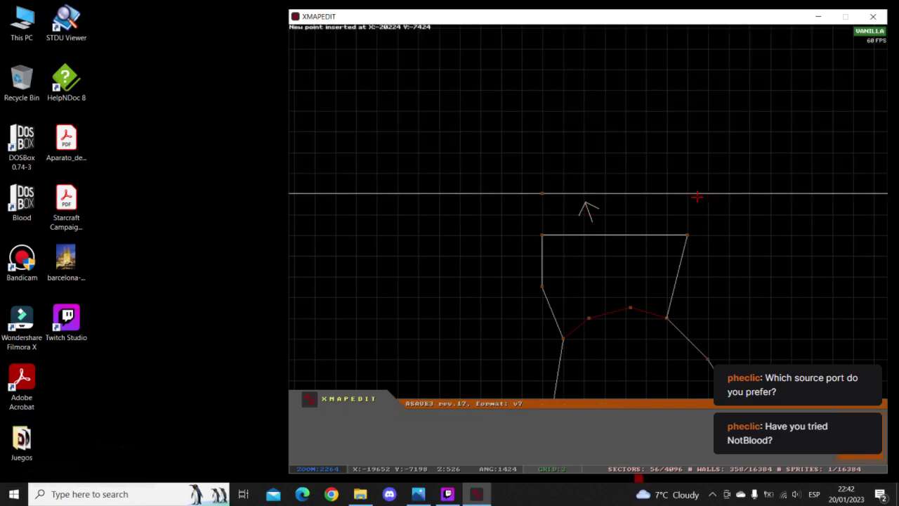
pyautogui.press('z')
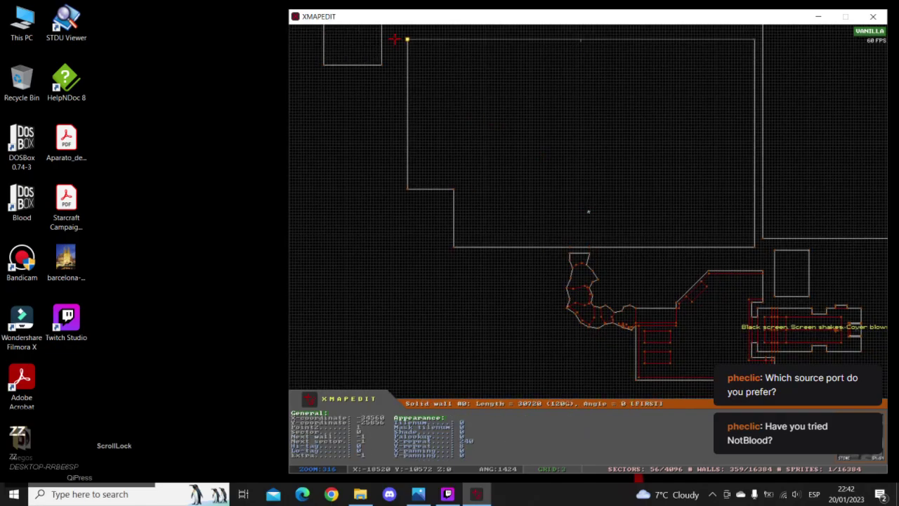
# - Highlight all points of the large sector and move it down until its two inserted points meet the cave's end corners, joining both sectors
pyautogui.moveTo(394, 34)
pyautogui.mouseDown()
pyautogui.moveTo(476, 145)
pyautogui.moveTo(418, 70)
pyautogui.moveTo(408, 36)
pyautogui.mouseUp()
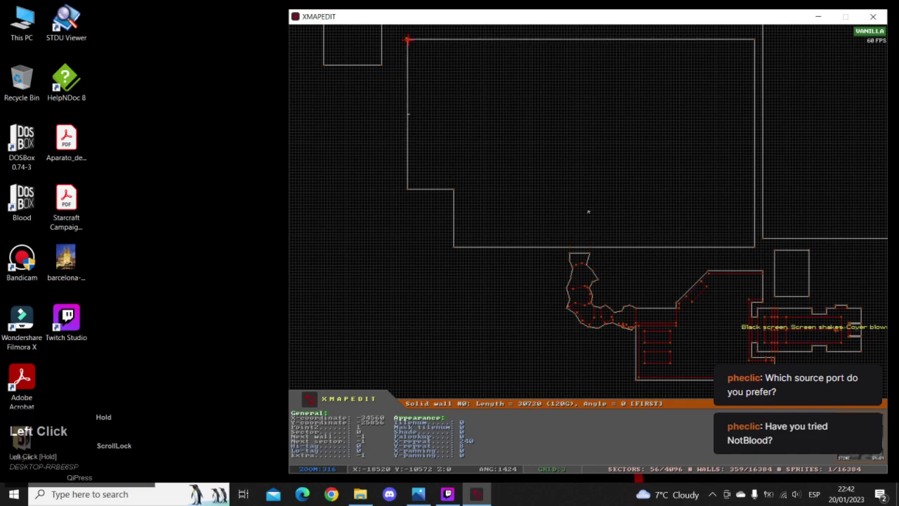
pyautogui.rightClick(407, 35)
pyautogui.press('a')
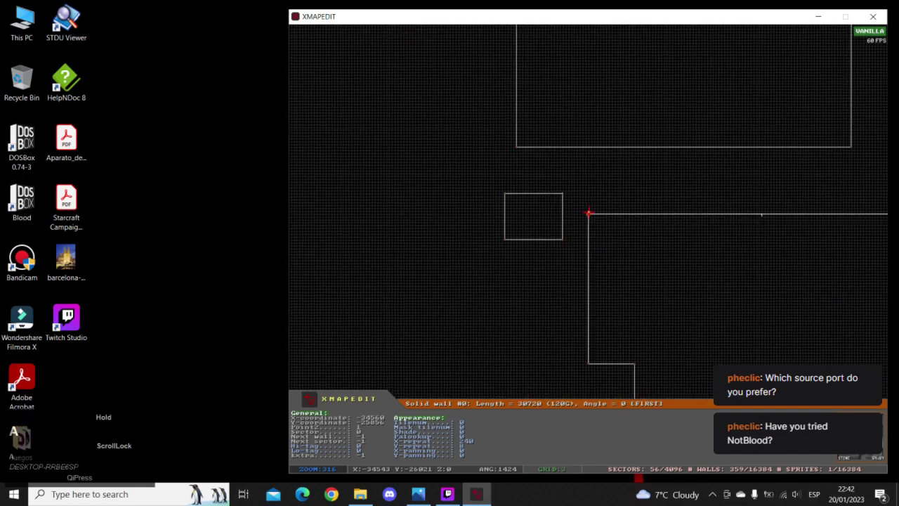
pyautogui.press('z')
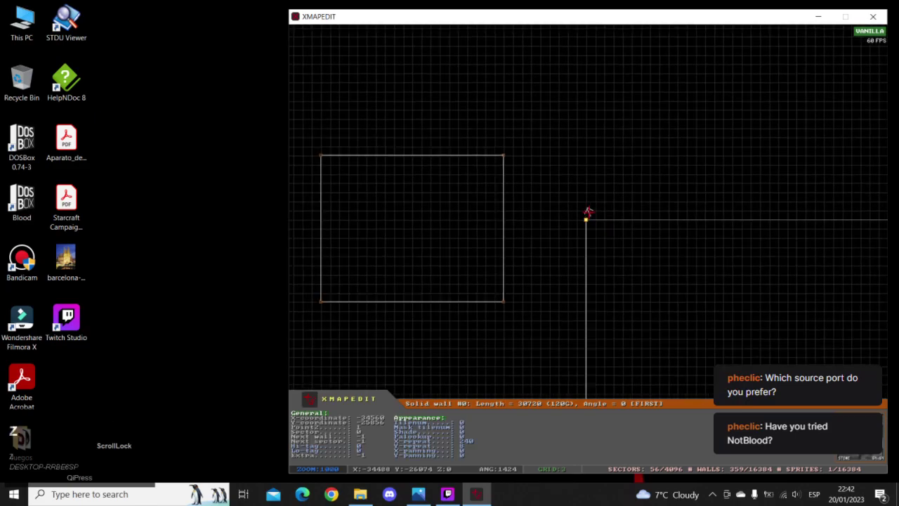
pyautogui.moveTo(589, 211); pyautogui.dragTo(565, 207, button='right')
pyautogui.press('a')
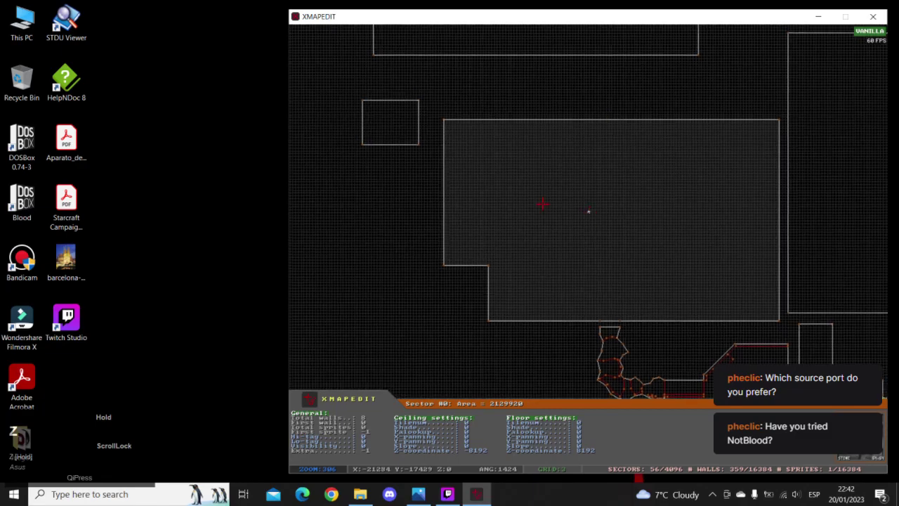
pyautogui.keyDown('shift'); pyautogui.moveTo(437, 111); pyautogui.dragTo(784, 322); pyautogui.keyUp('shift')
pyautogui.moveTo(671, 321); pyautogui.dragTo(589, 212, button='right')
pyautogui.scroll(5, 589, 212)
pyautogui.click(586, 211)
pyautogui.press('a')
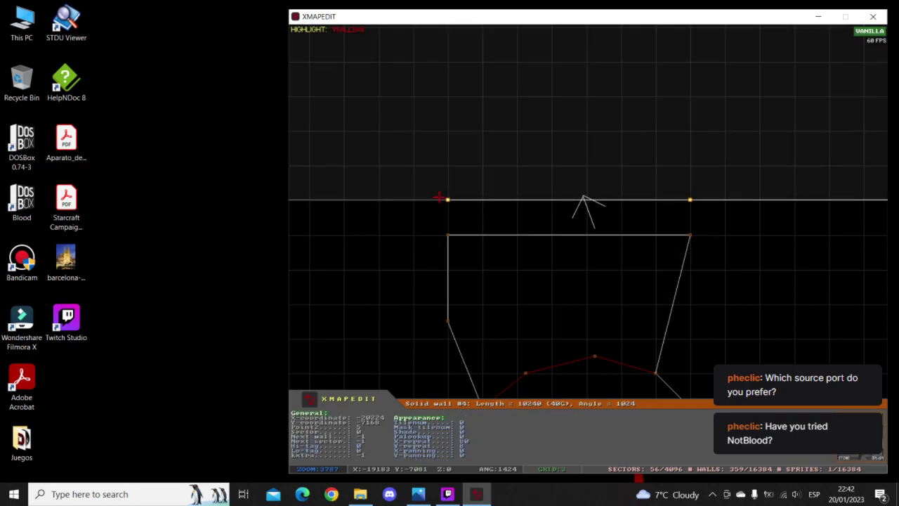
pyautogui.moveTo(445, 200); pyautogui.dragTo(453, 223)
pyautogui.press('z')
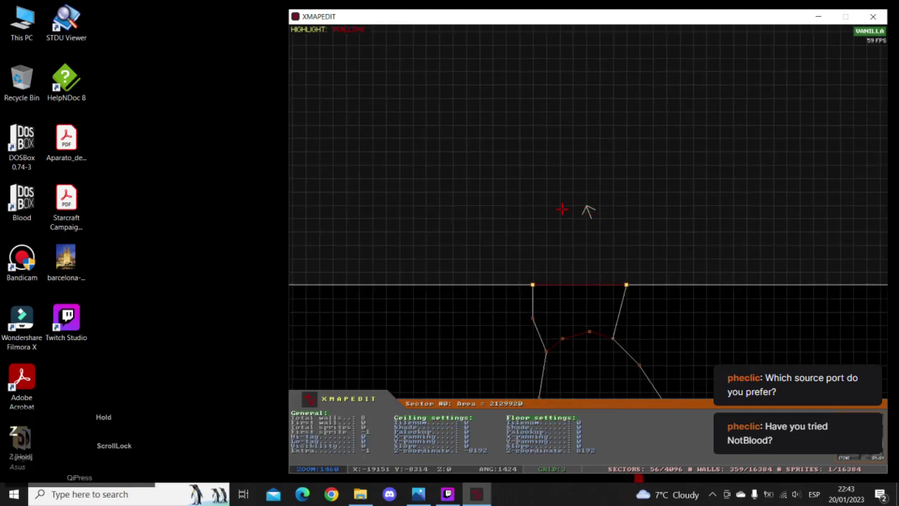
# - Lower the floor of the large sector beyond the cave mouth to 18432 in 3D and check the drop from the opening
pyautogui.press('KP_Enter')
pyautogui.press('Down')
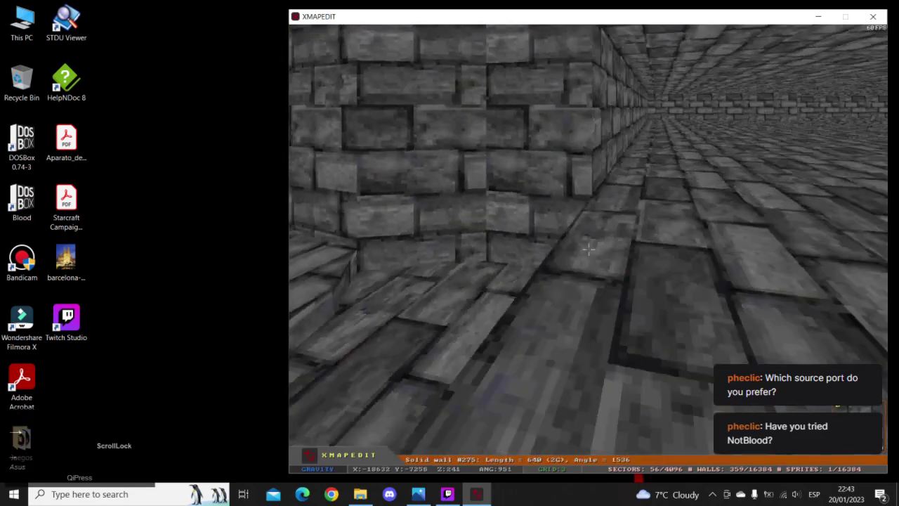
pyautogui.press('Left')
pyautogui.press('Down')
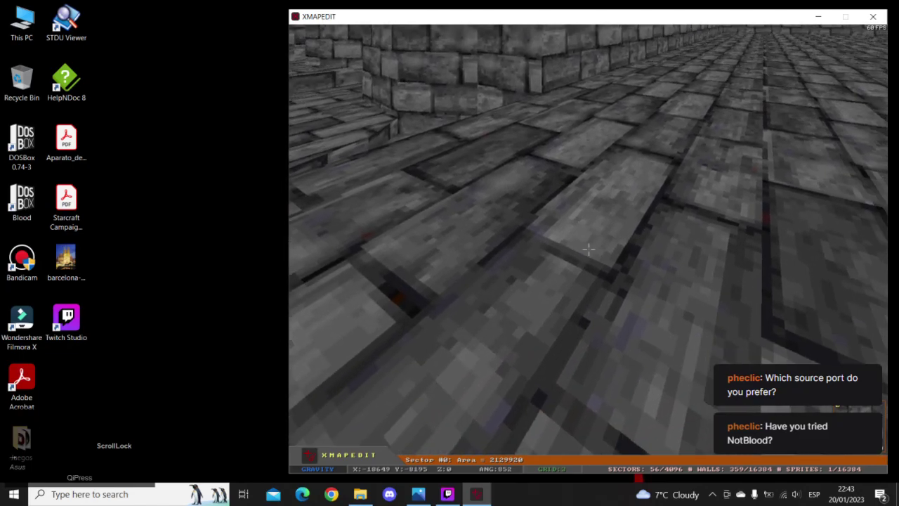
pyautogui.press('ctrl')
pyautogui.press('pagedown')
pyautogui.press('pagedown')
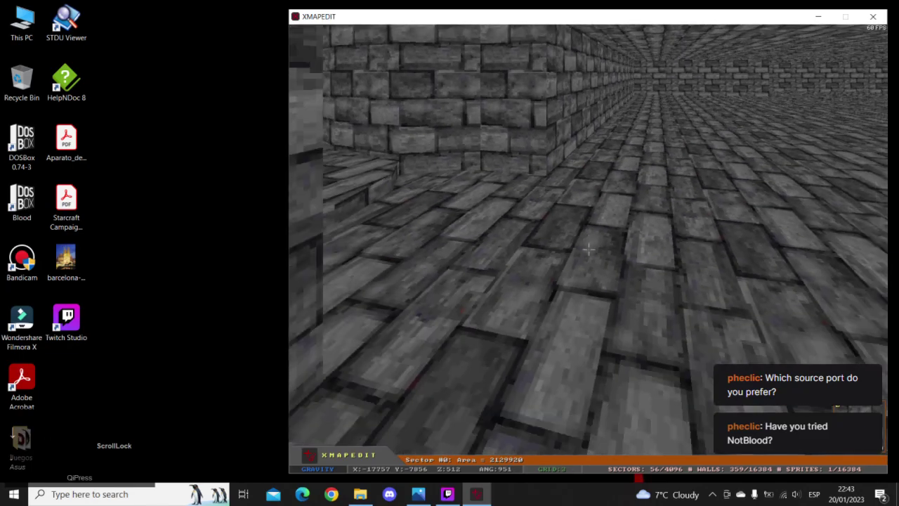
pyautogui.press('Left')
pyautogui.press('Up')
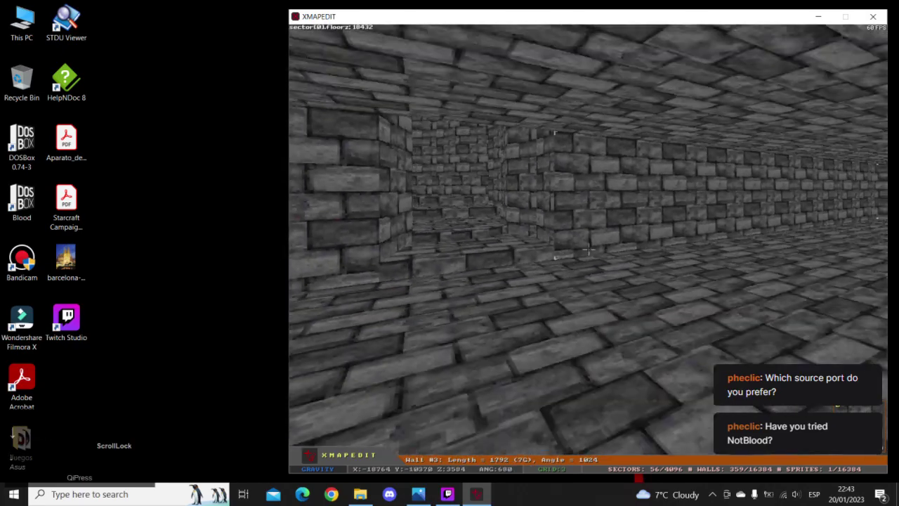
pyautogui.press('Right')
pyautogui.press('Up')
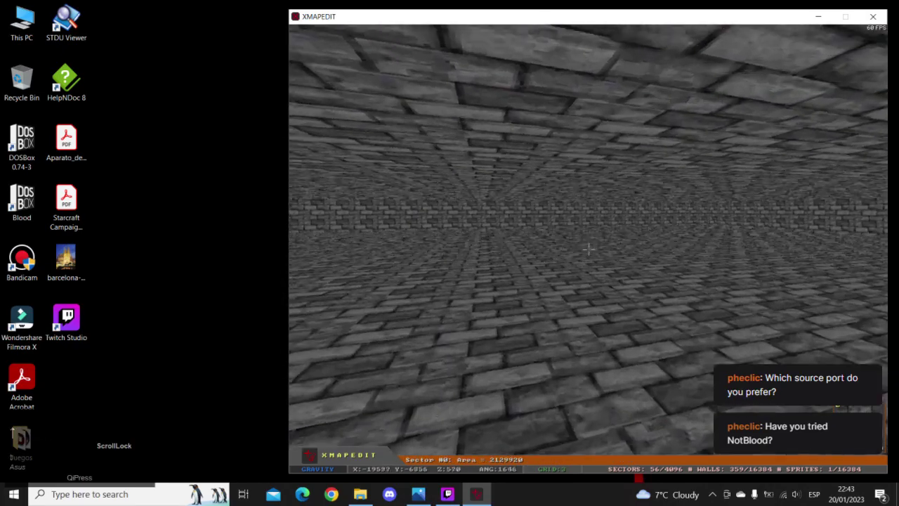
# - In the 2D map, set the grid size to 1 and move the large sector's left-hand points inward, towards the cave mouth
pyautogui.press('KP_Enter')
pyautogui.press('z')
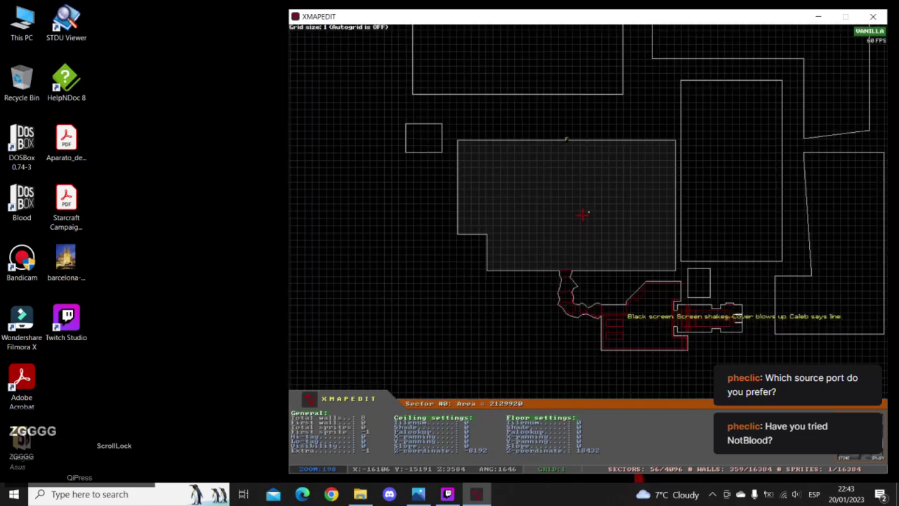
pyautogui.press('a')
pyautogui.press('z')
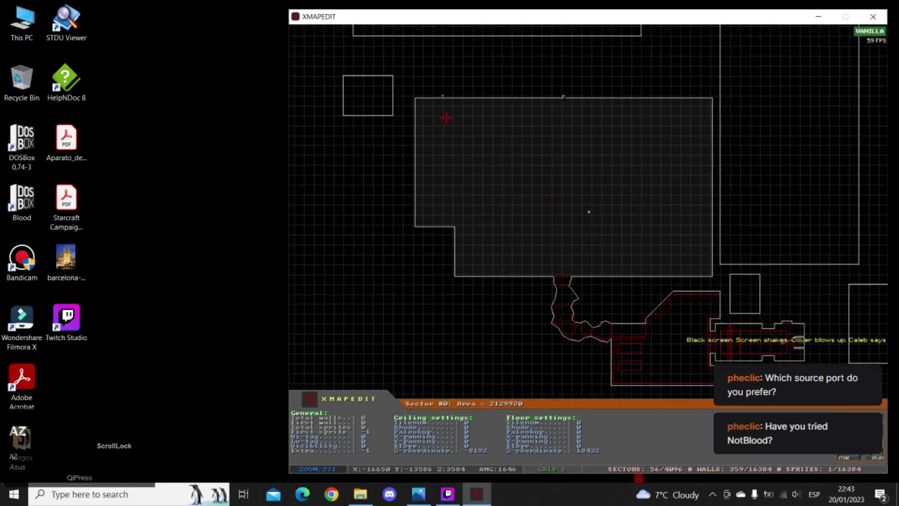
pyautogui.keyDown('shift'); pyautogui.moveTo(409, 84); pyautogui.dragTo(536, 374); pyautogui.keyUp('shift')
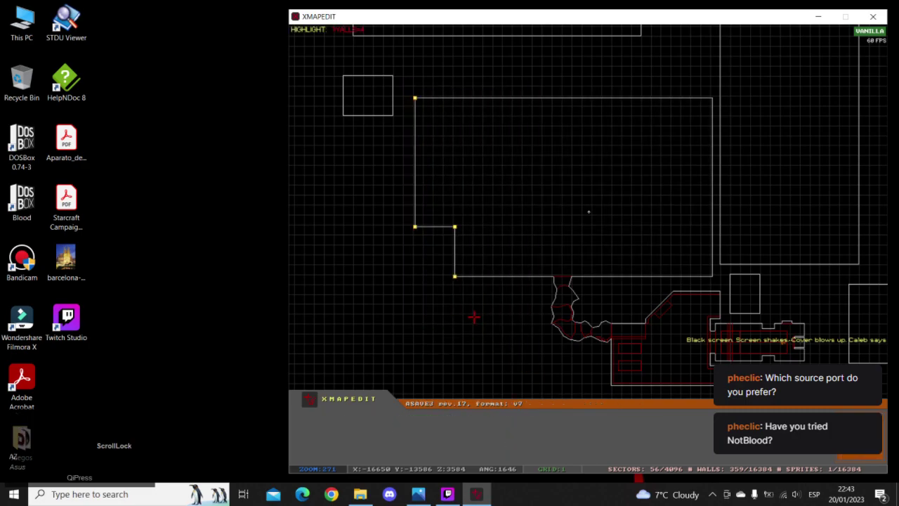
pyautogui.moveTo(455, 275); pyautogui.dragTo(482, 274)
pyautogui.moveTo(613, 247); pyautogui.dragTo(589, 211, button='right')
pyautogui.scroll(3, 612, 193)
# - Pull the large sector's right-hand corners inward to X -12288 and lower its two upper corners to form a straight top wall
pyautogui.keyDown('shift'); pyautogui.moveTo(651, 91); pyautogui.dragTo(787, 357); pyautogui.keyUp('shift')
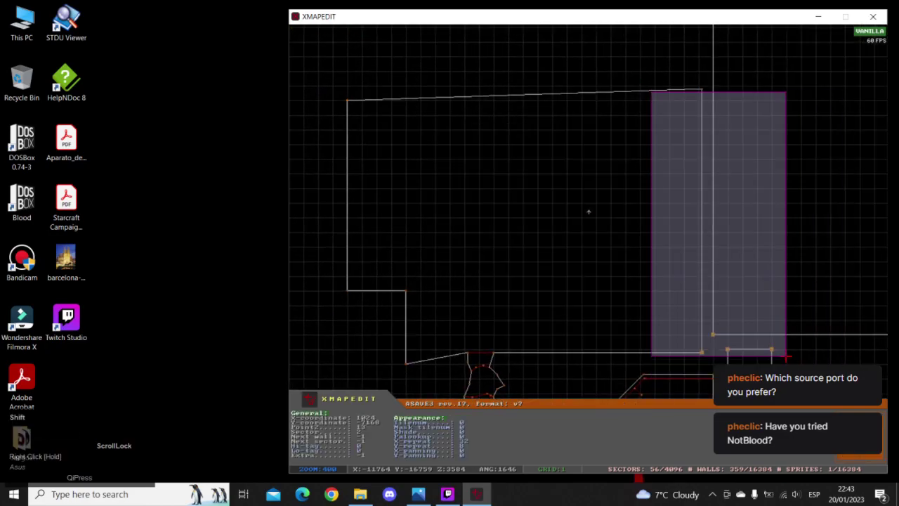
pyautogui.moveTo(708, 360); pyautogui.dragTo(611, 347)
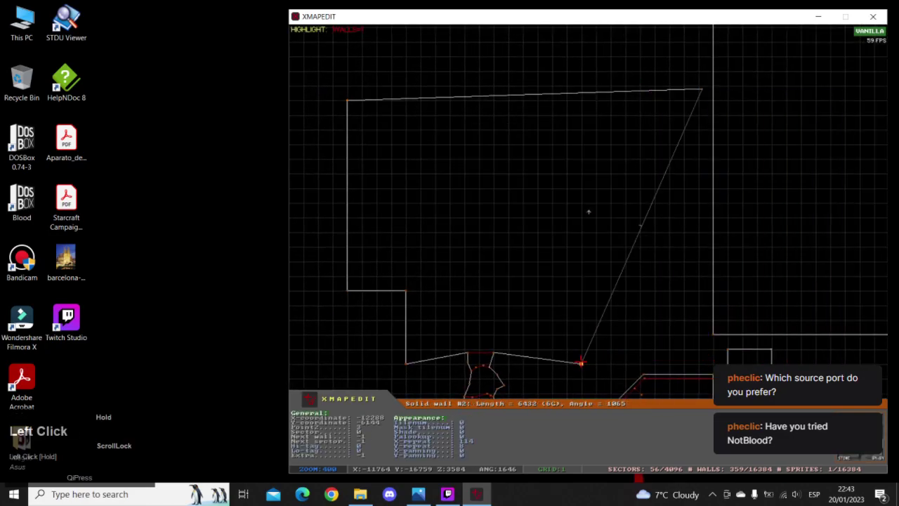
pyautogui.moveTo(701, 88); pyautogui.dragTo(694, 87)
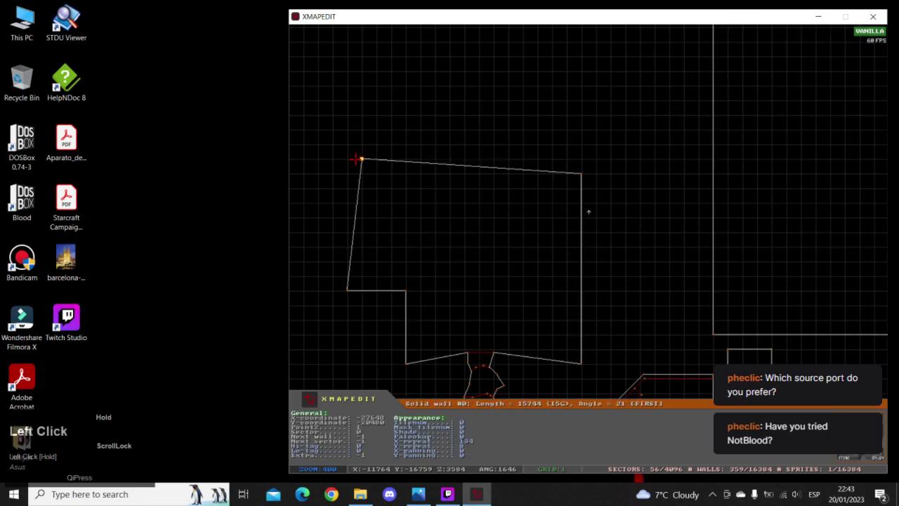
pyautogui.moveTo(589, 211); pyautogui.dragTo(589, 212, button='right')
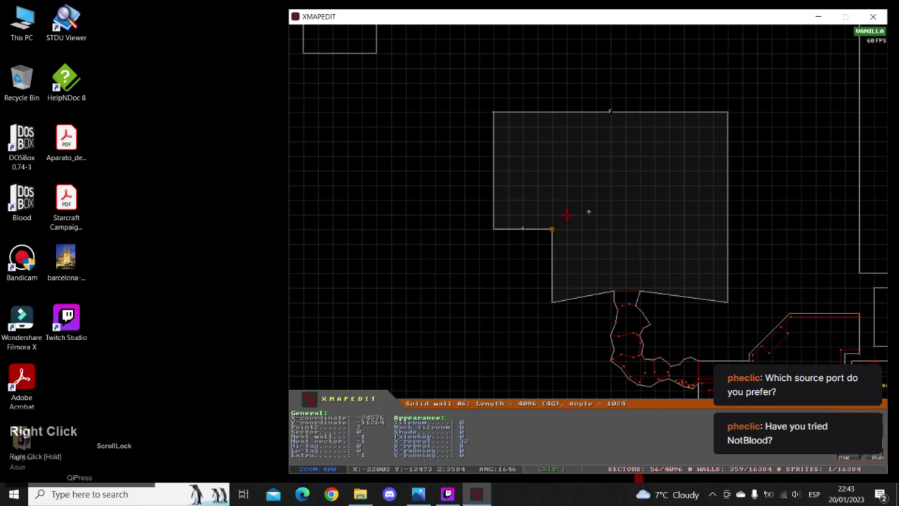
# - Examine the cave mouth and the upper chamber in 3D, and return to the 2D map
pyautogui.press('KP_Enter')
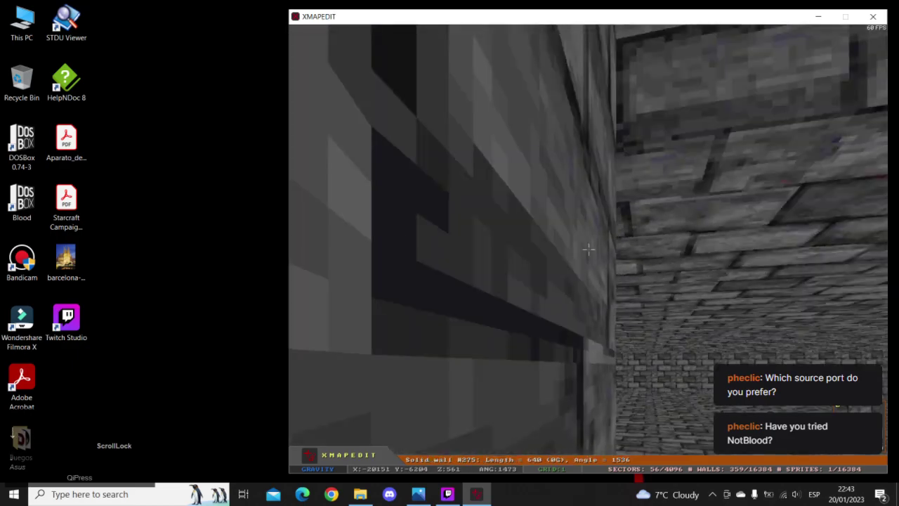
pyautogui.press('pageup')
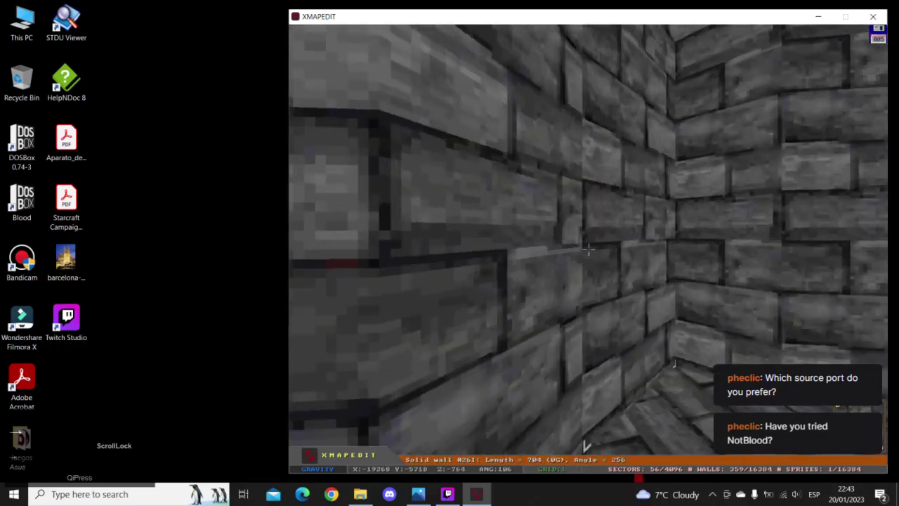
pyautogui.press('KP_Enter')
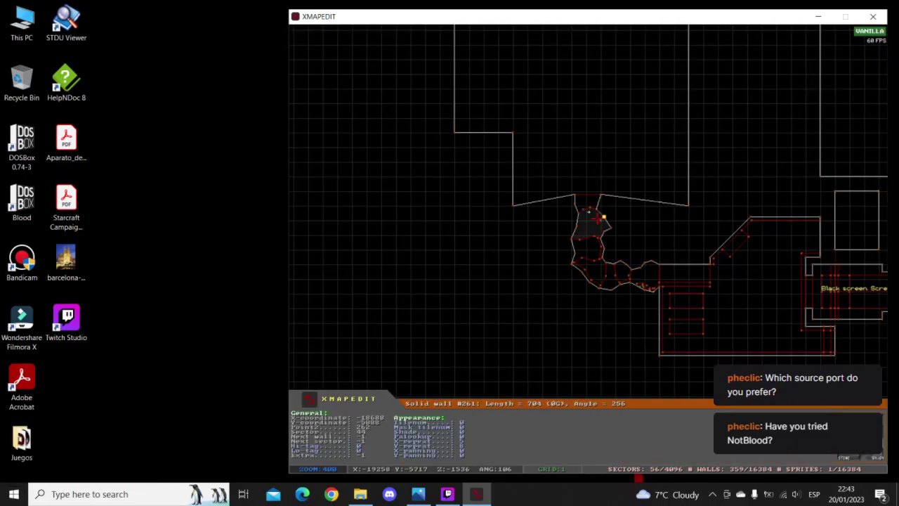
# - Move the large sector's lower-right corner to X -3584, Y -6912 at grid size 3, level with the cave opening
pyautogui.rightClick(684, 198)
pyautogui.scroll(3, 589, 212)
pyautogui.moveTo(591, 212); pyautogui.dragTo(631, 212)
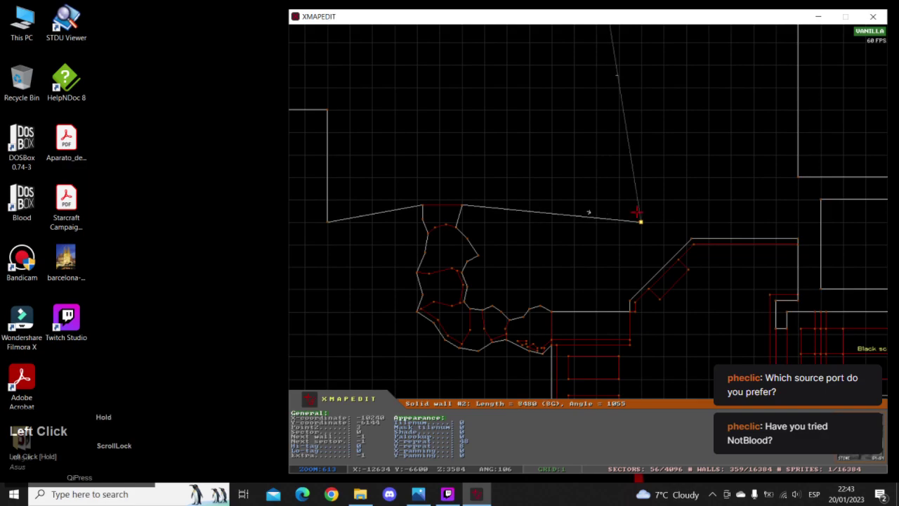
pyautogui.press('a')
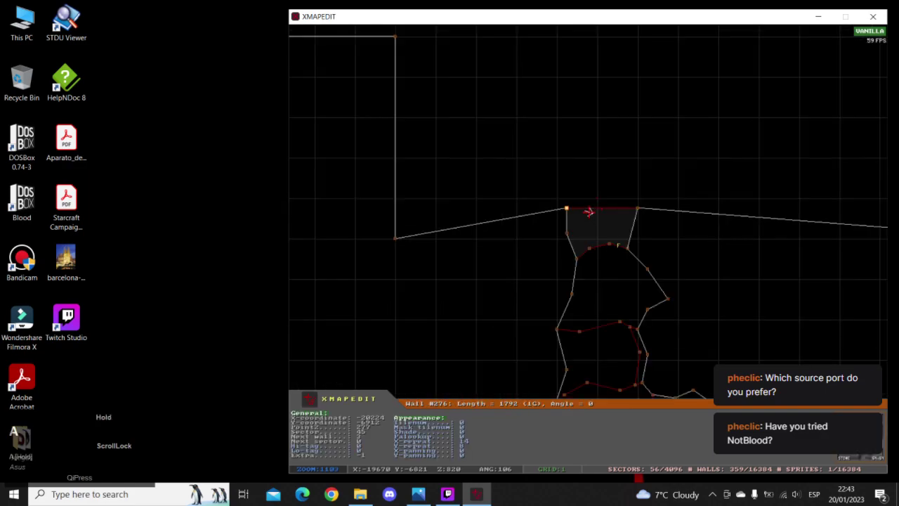
pyautogui.press('g')
pyautogui.press('g')
pyautogui.moveTo(588, 212); pyautogui.dragTo(738, 217, button='right')
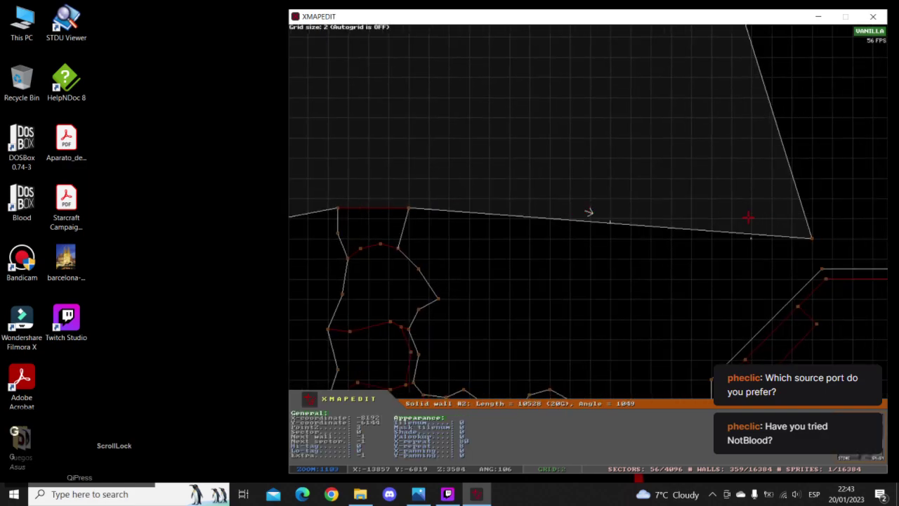
pyautogui.rightClick(795, 218)
pyautogui.press('z')
pyautogui.press('a')
pyautogui.moveTo(603, 228); pyautogui.dragTo(756, 203)
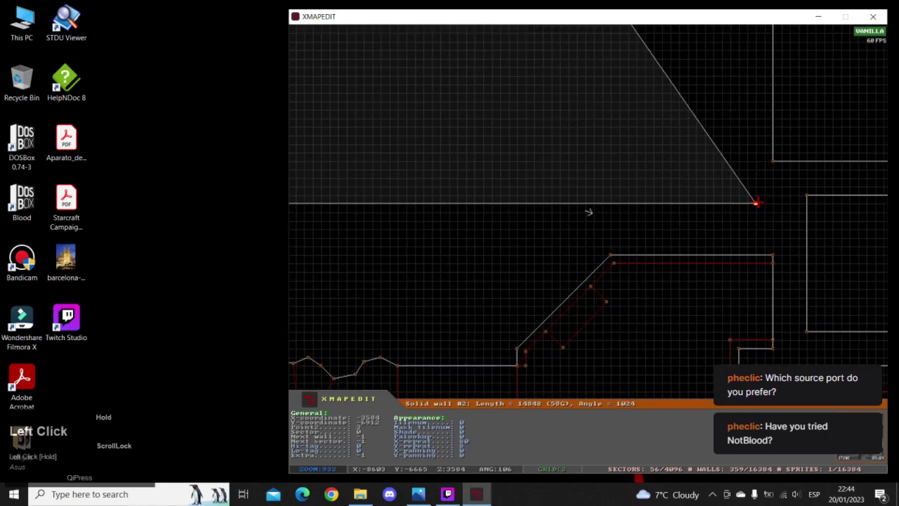
# - Move the large sector's lower-left corner up level with the cave opening to straighten the wall beside it
pyautogui.press('z')
pyautogui.rightClick(470, 183)
pyautogui.scroll(5, 588, 212)
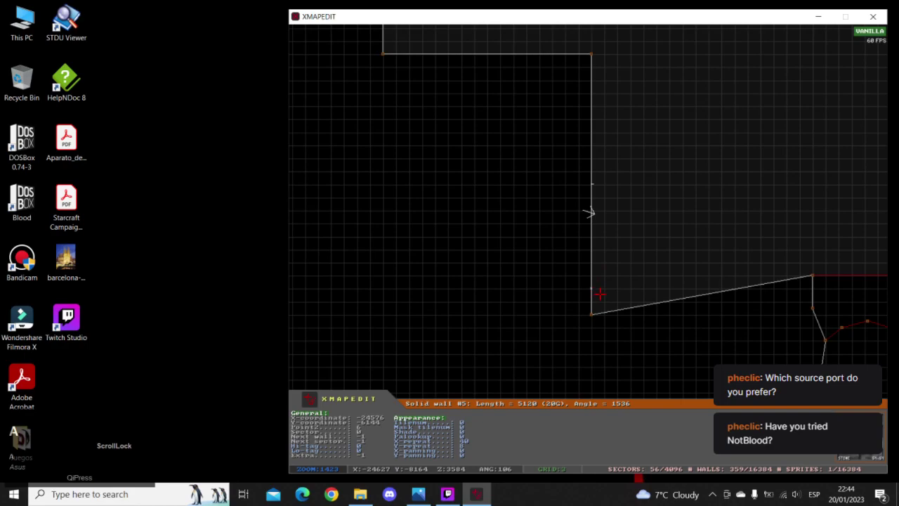
pyautogui.click(595, 288)
pyautogui.moveTo(598, 288); pyautogui.dragTo(593, 275)
# - Move the large sector's upper-right corner outward, directly above the lower-right corner, to make the right wall vertical
pyautogui.scroll(-5, 592, 275)
pyautogui.moveTo(592, 275); pyautogui.dragTo(589, 213, button='right')
pyautogui.scroll(-2, 589, 212)
pyautogui.moveTo(592, 106); pyautogui.dragTo(696, 109)
pyautogui.moveTo(694, 111); pyautogui.dragTo(589, 212, button='right')
pyautogui.scroll(2, 589, 212)
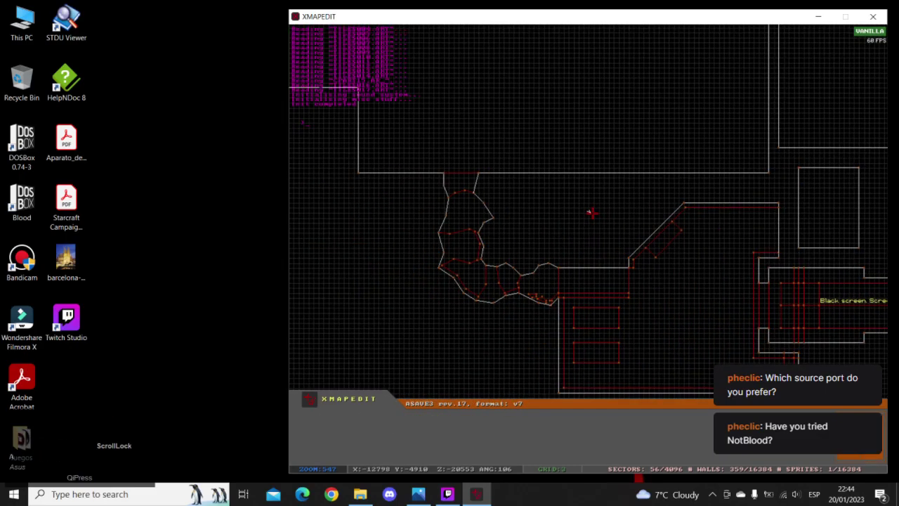
# - Switch to the sketch photo 20230120_123229.jpg and examine the hand-drawn layout around area 2
pyautogui.click(419, 494)
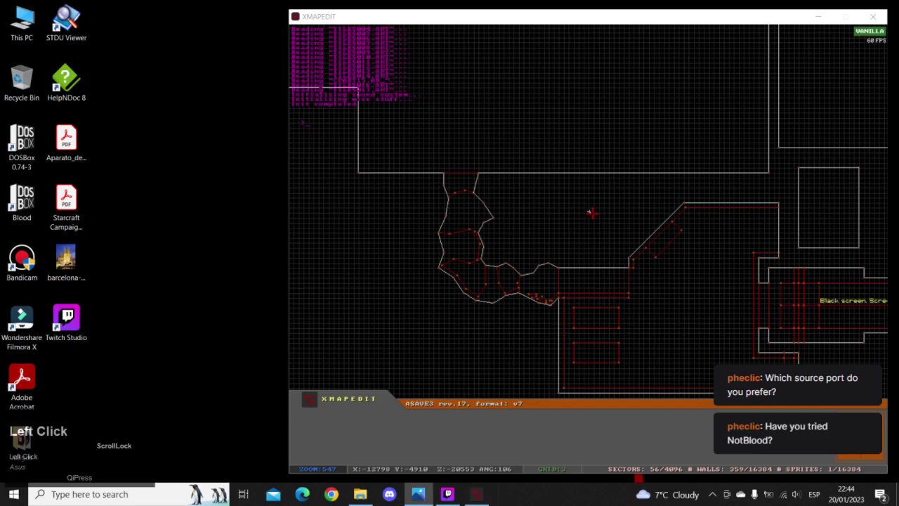
pyautogui.moveTo(898, 38); pyautogui.dragTo(434, 49)
pyautogui.click(415, 69)
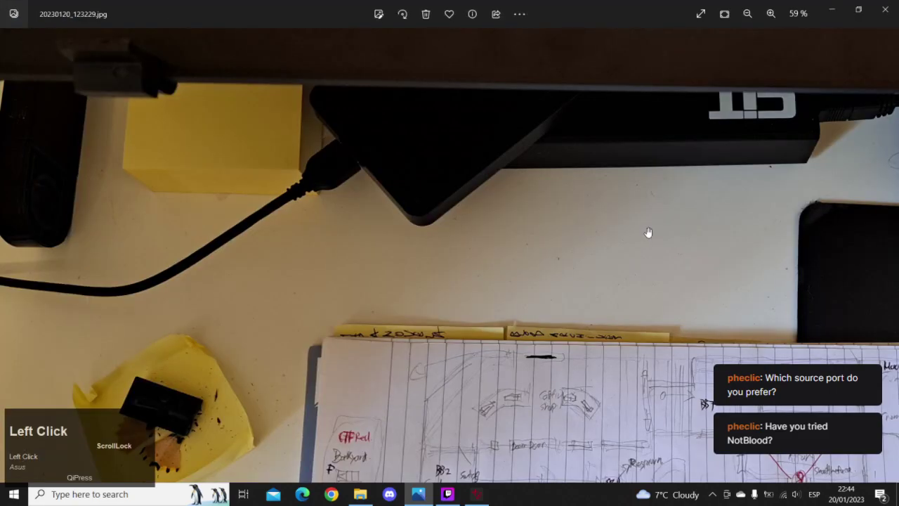
pyautogui.scroll(-1, 612, 287)
pyautogui.scroll(1, 561, 359)
pyautogui.scroll(4, 555, 359)
pyautogui.moveTo(481, 367); pyautogui.dragTo(618, 45)
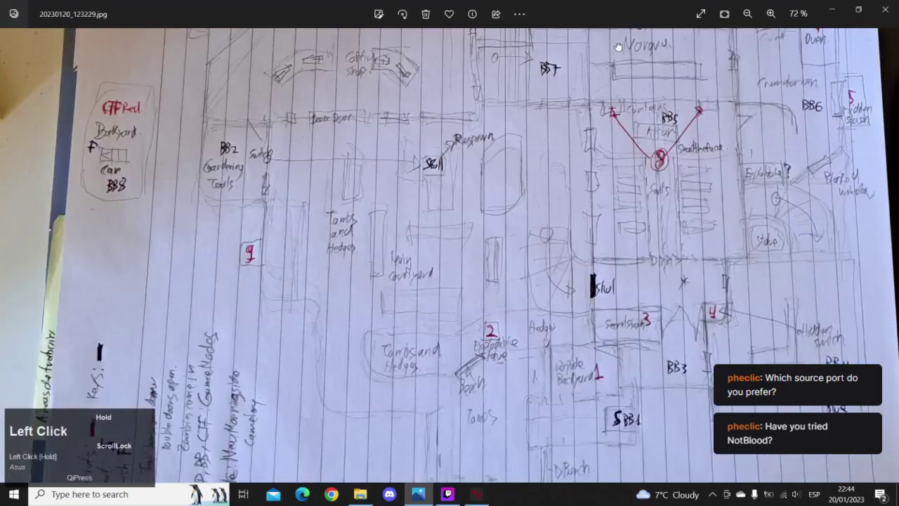
pyautogui.scroll(5, 554, 232)
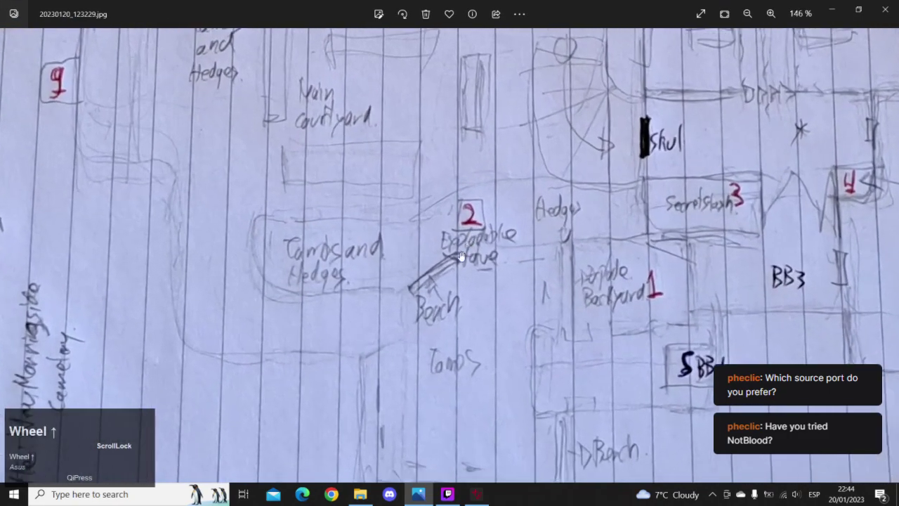
pyautogui.scroll(-1, 505, 254)
pyautogui.scroll(-2, 506, 255)
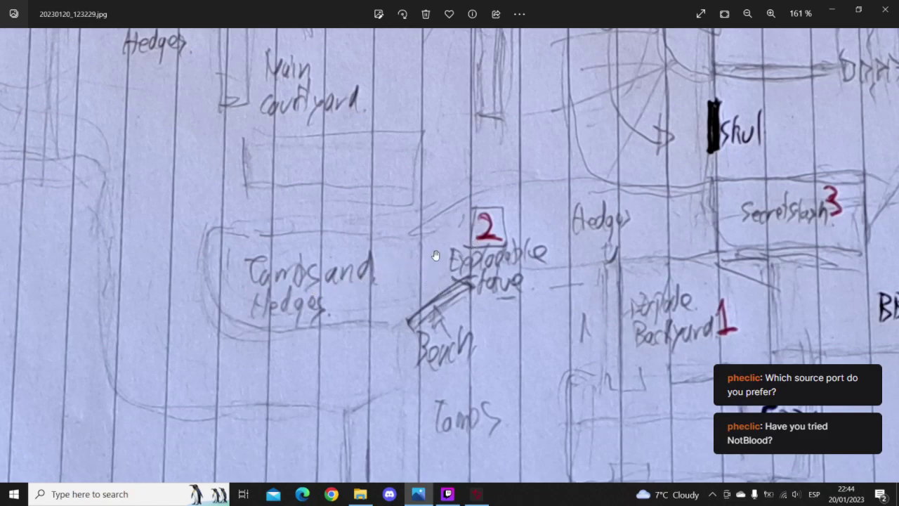
# - Compare the sketch's main courtyard, tombs and hedges around area 2, and return to XMAPEDIT
pyautogui.moveTo(545, 237); pyautogui.dragTo(469, 173)
pyautogui.scroll(-6, 485, 283)
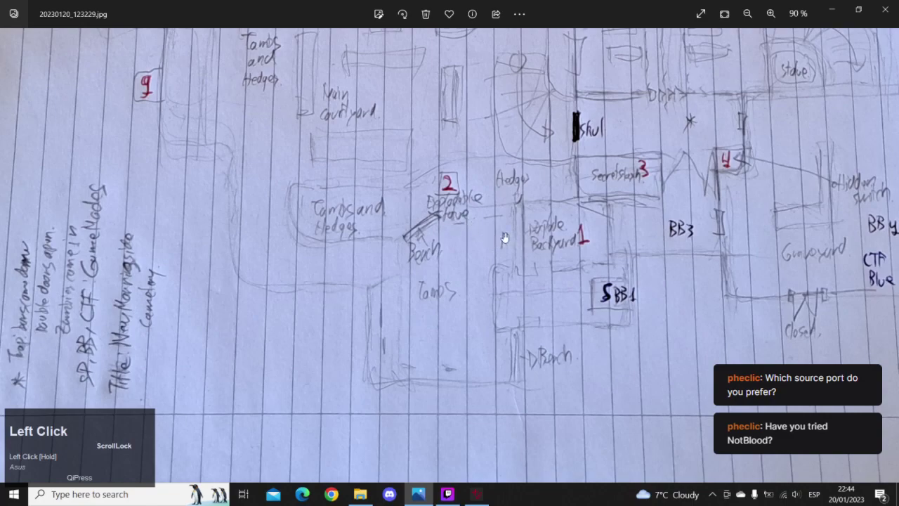
pyautogui.moveTo(410, 219); pyautogui.dragTo(433, 343)
pyautogui.moveTo(435, 209); pyautogui.dragTo(434, 221)
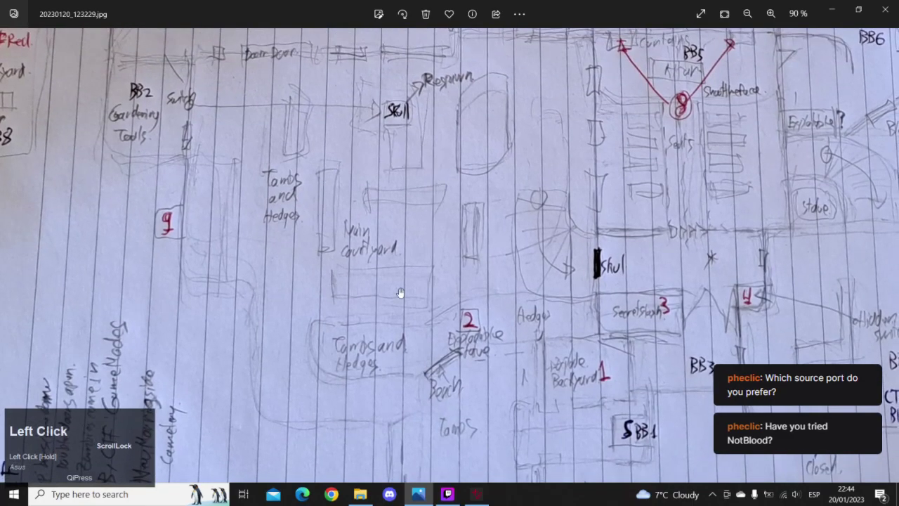
pyautogui.moveTo(433, 307); pyautogui.dragTo(433, 215)
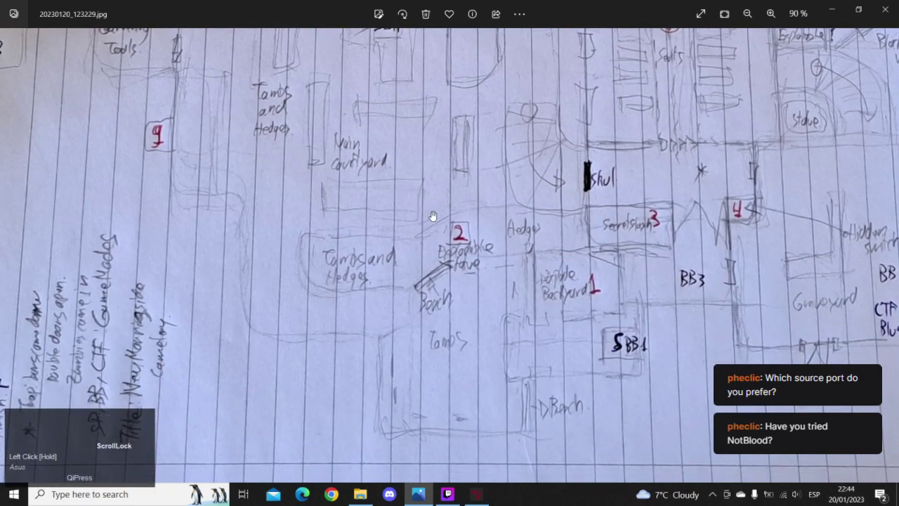
pyautogui.moveTo(442, 240); pyautogui.dragTo(445, 216)
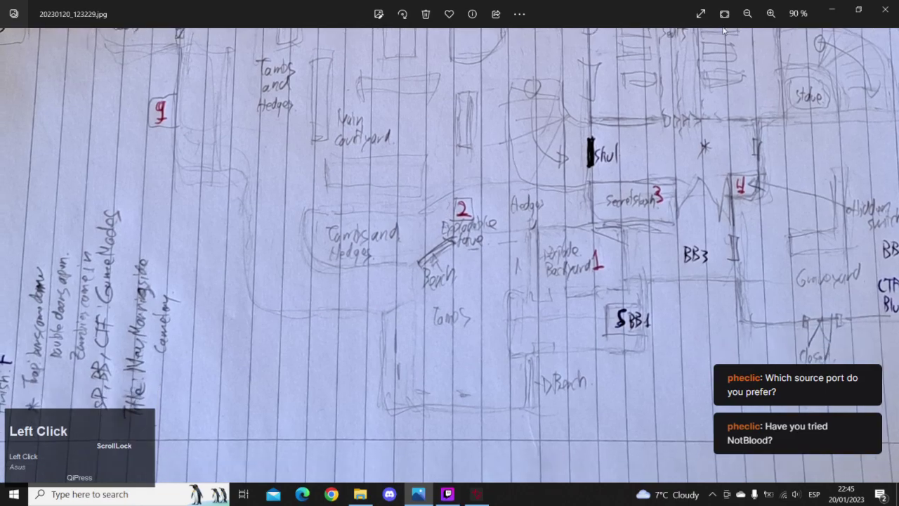
pyautogui.click(833, 10)
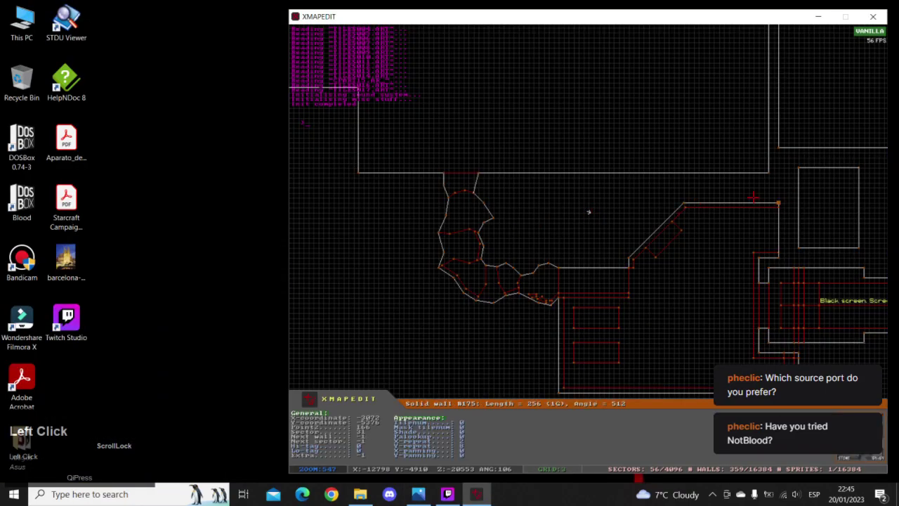
# - Examine the large sector's walls and its cave opening in 3D, and go back to the 2D map
pyautogui.rightClick(589, 211)
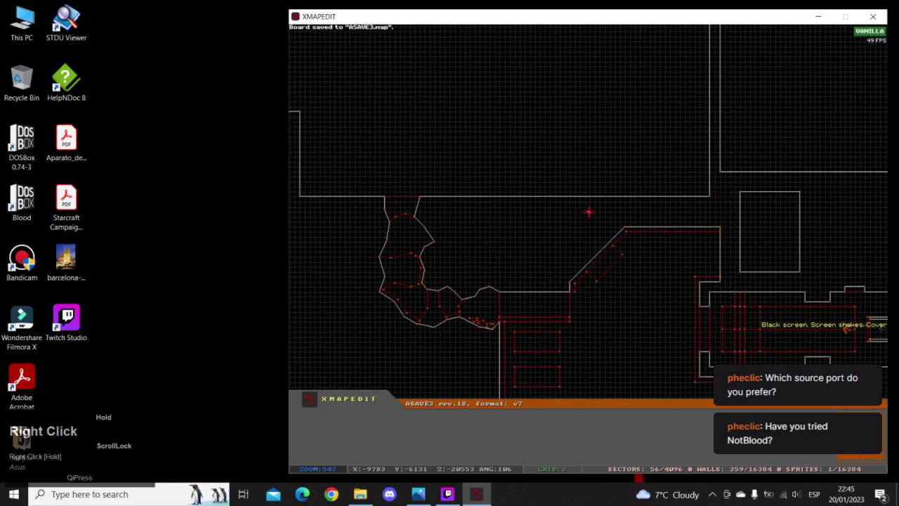
pyautogui.scroll(-3, 589, 211)
pyautogui.press('KP_Enter')
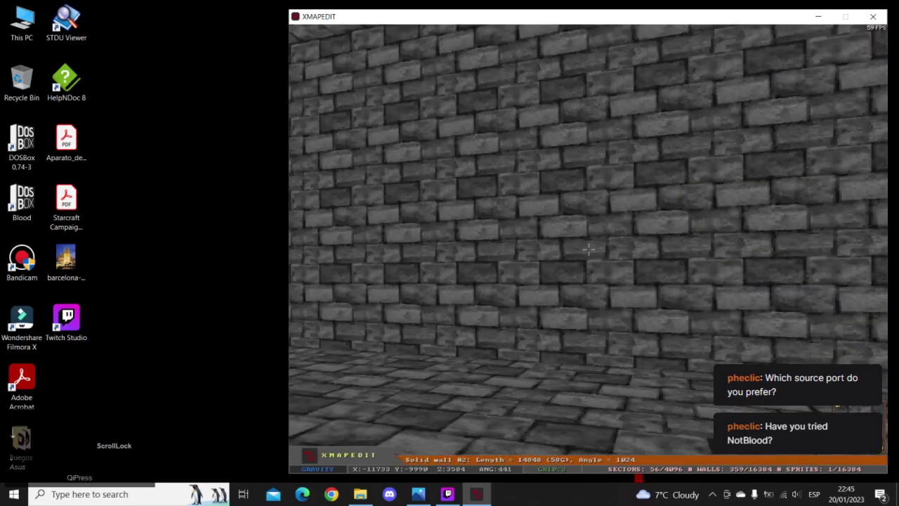
pyautogui.press('Left')
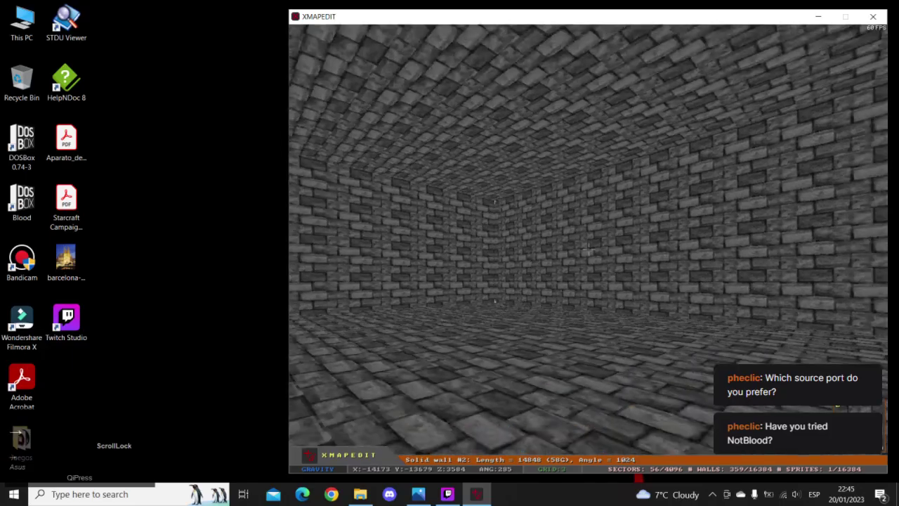
pyautogui.press('Down')
pyautogui.press('Right')
pyautogui.press('Up')
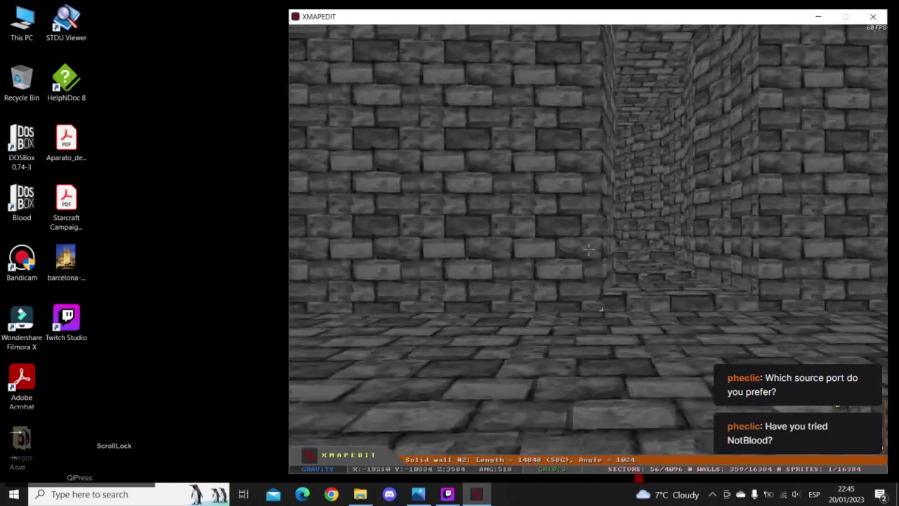
pyautogui.press('KP_Enter')
# - Move the large sector's four left-side corners together to the right, bringing the lower-left wall close to the cave opening
pyautogui.rightClick(755, 181)
pyautogui.scroll(-3, 589, 212)
pyautogui.keyDown('shift'); pyautogui.moveTo(608, 85); pyautogui.dragTo(653, 286); pyautogui.keyUp('shift')
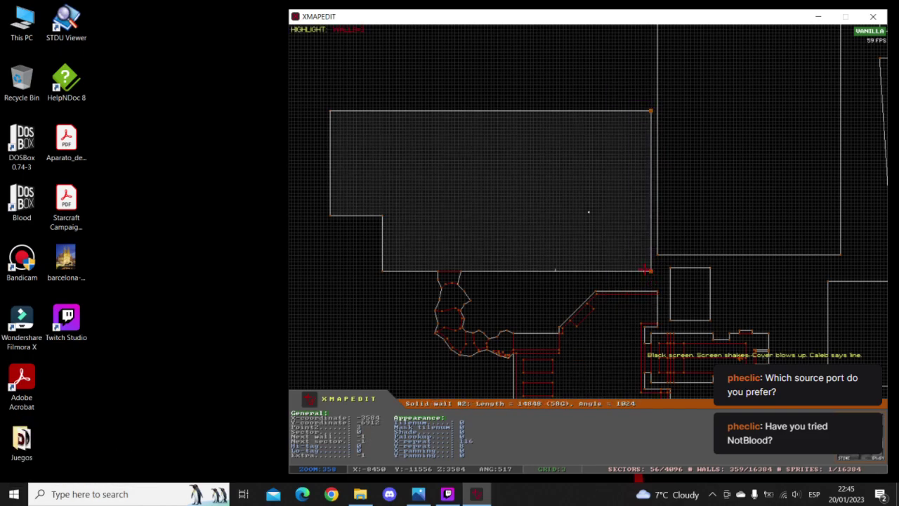
pyautogui.rightClick(507, 252)
pyautogui.press('a')
pyautogui.scroll(-2, 589, 211)
pyautogui.keyDown('shift'); pyautogui.moveTo(430, 68); pyautogui.dragTo(544, 273); pyautogui.keyUp('shift')
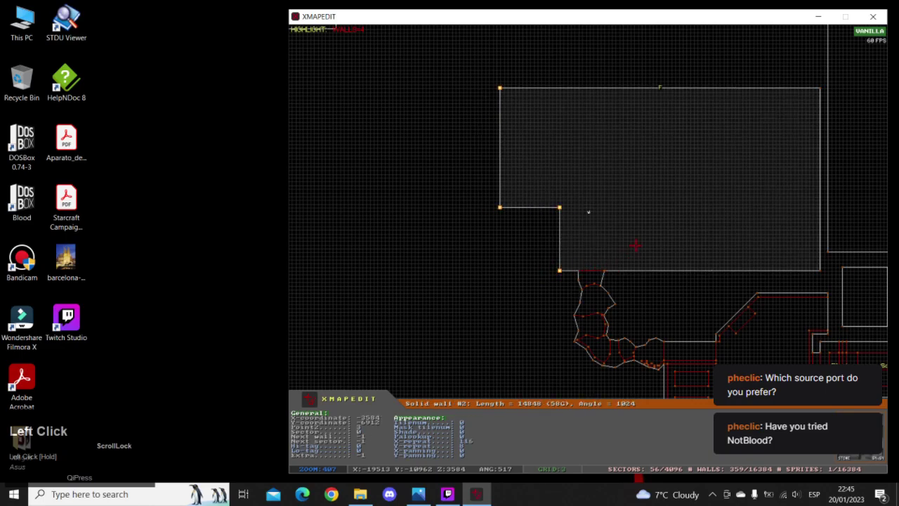
pyautogui.rightClick(589, 212)
pyautogui.scroll(3, 588, 211)
pyautogui.scroll(-2, 589, 211)
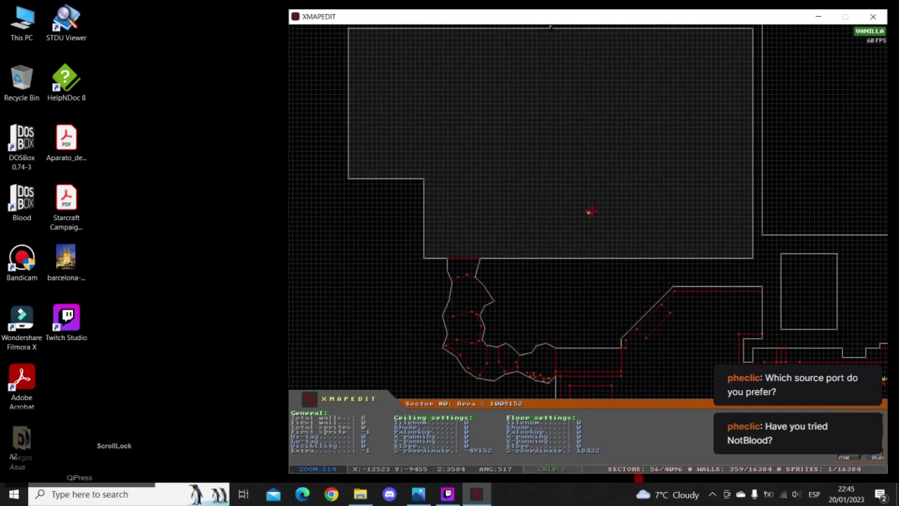
# - Move both upper corners of the large sector down together to Y -17664
pyautogui.rightClick(592, 210)
pyautogui.press('z')
pyautogui.press('a')
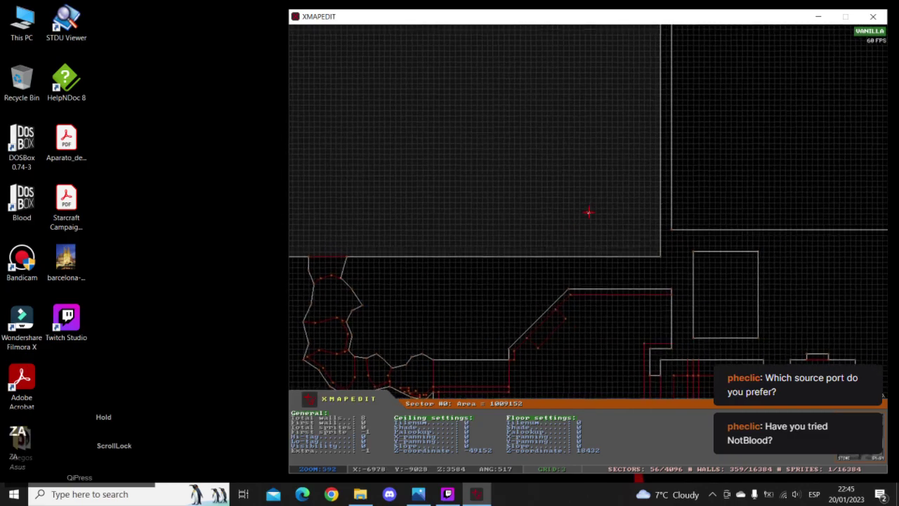
pyautogui.press('z')
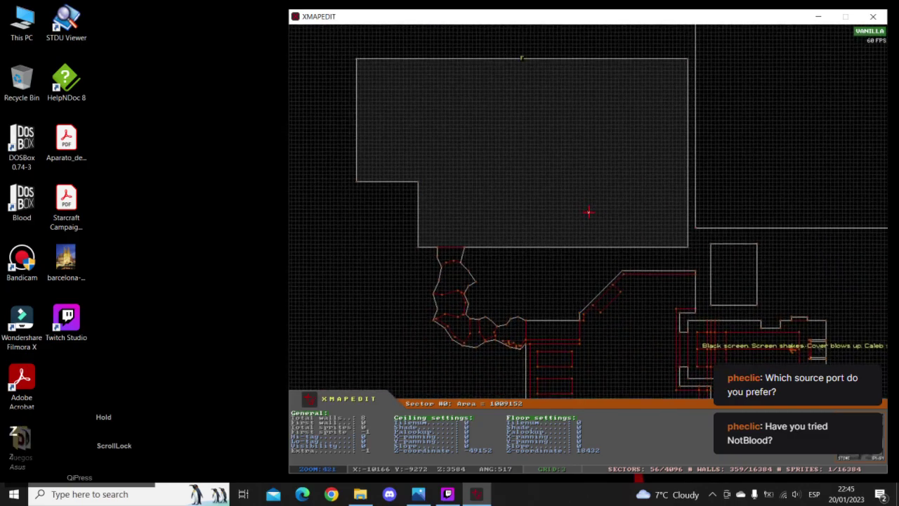
pyautogui.press('shift')
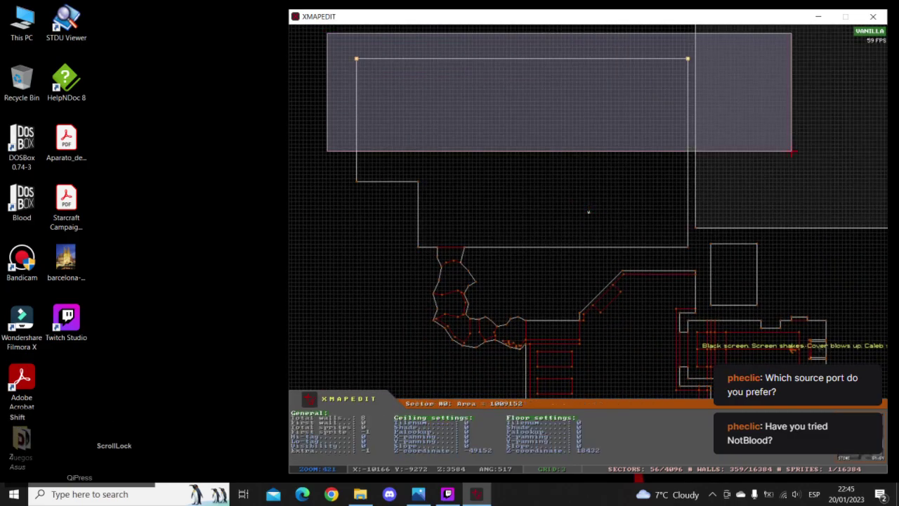
pyautogui.keyDown('shift'); pyautogui.moveTo(696, 112); pyautogui.dragTo(696, 112); pyautogui.keyUp('shift')
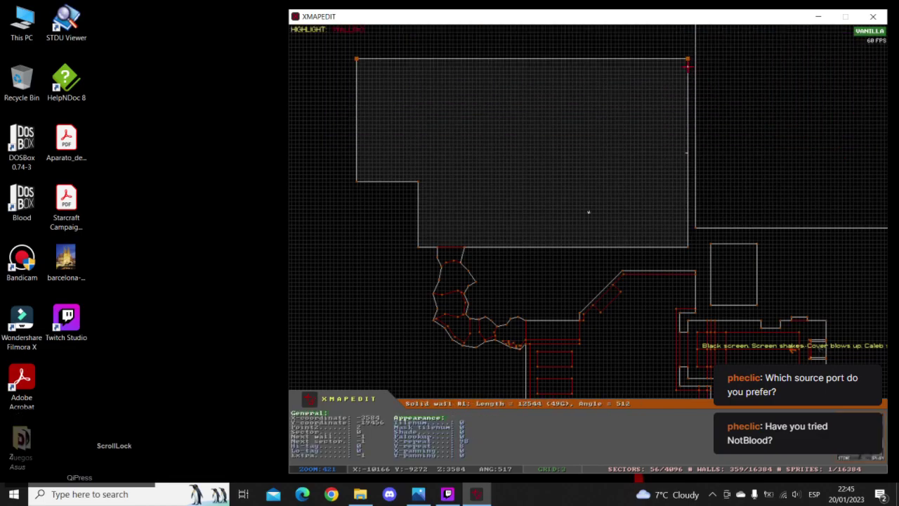
pyautogui.moveTo(688, 59); pyautogui.dragTo(685, 73)
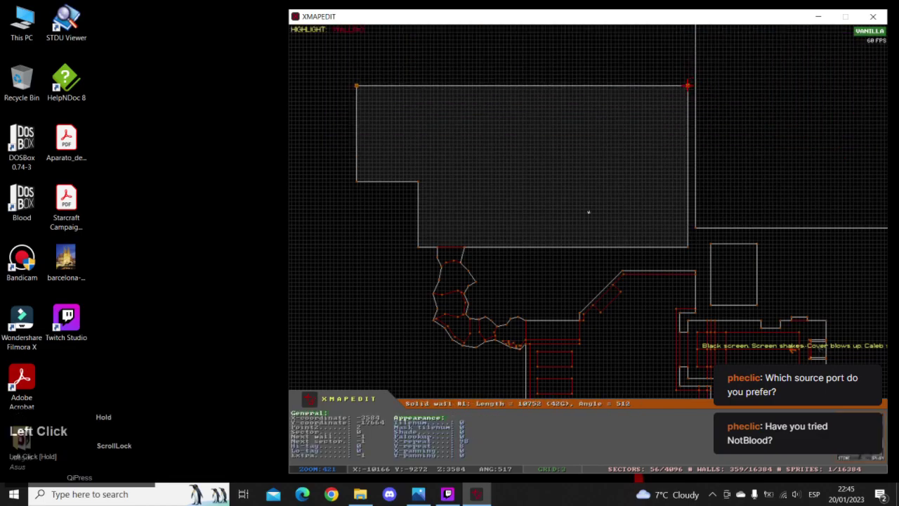
# - Move the large sector's two far-left corners right together, shortening the upper wall to a length of 19968
pyautogui.keyDown('shift'); pyautogui.moveTo(344, 71); pyautogui.dragTo(373, 237); pyautogui.keyUp('shift')
pyautogui.moveTo(370, 182); pyautogui.dragTo(395, 177)
pyautogui.rightClick(520, 177)
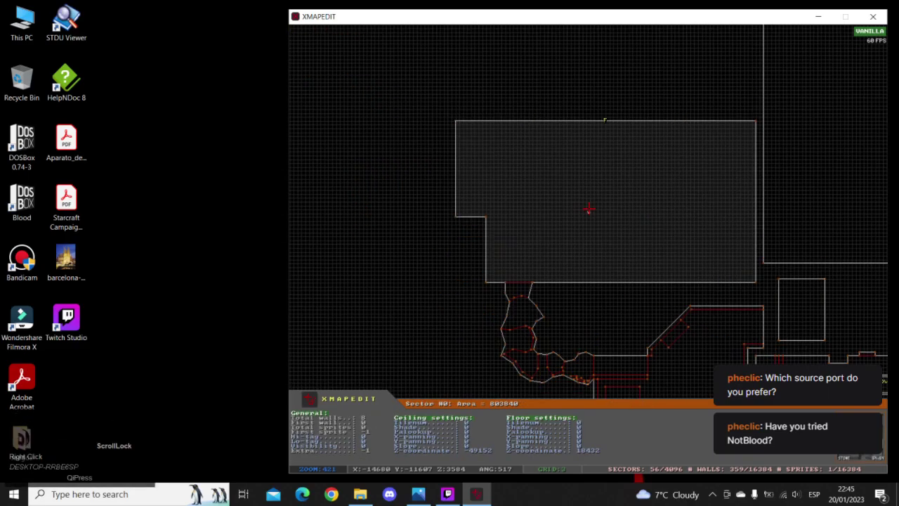
# - Inspect the resized large sector in 3D and follow the cave passage down to the lower room
pyautogui.press('KP_Enter')
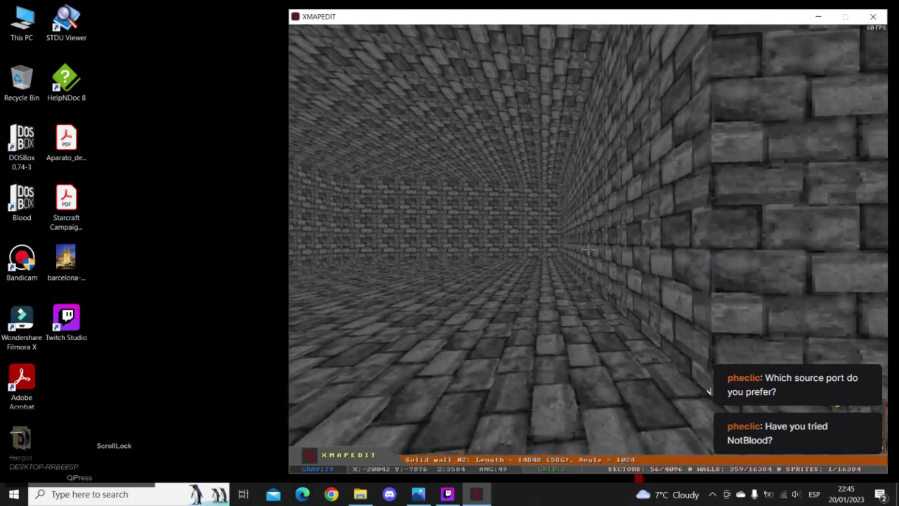
pyautogui.press('Up')
pyautogui.press('Left')
pyautogui.press('Right')
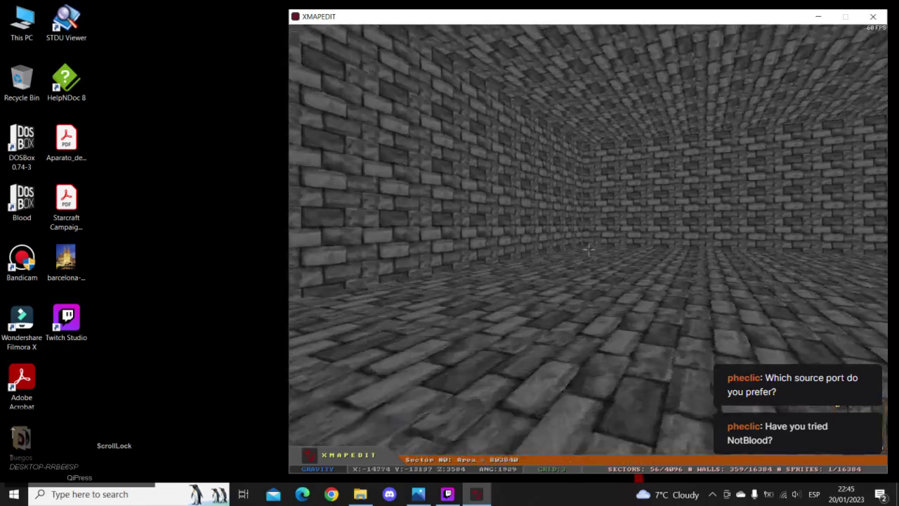
pyautogui.hotkey('shift', 'Up')
pyautogui.press('Left')
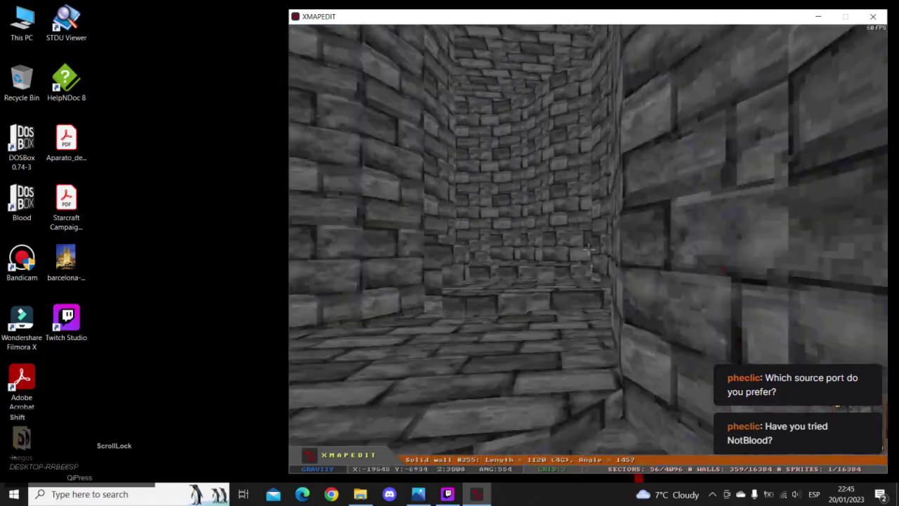
pyautogui.press('Left')
pyautogui.hotkey('shift', 'Up')
pyautogui.press('Left')
pyautogui.press('Up')
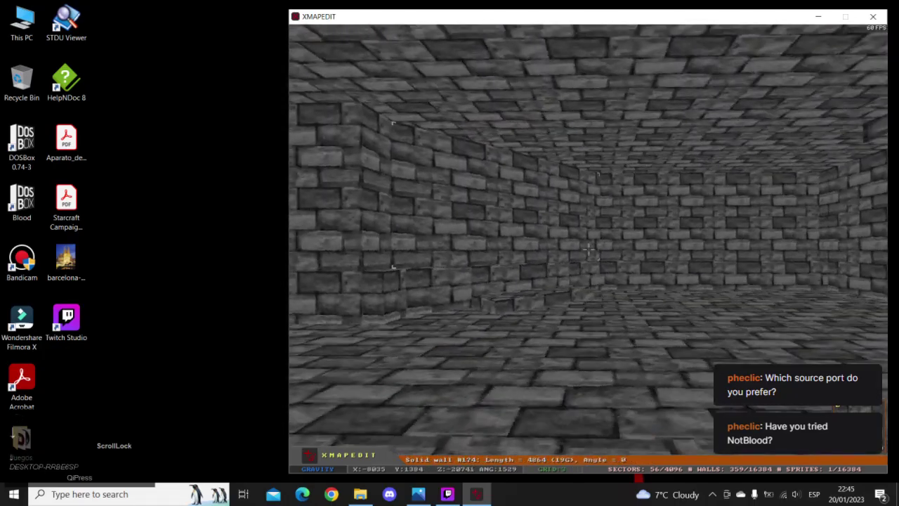
# - Travel from the lower room back through the cave into the large sector in 3D, and return to the 2D map
pyautogui.press('Right')
pyautogui.press('Up')
pyautogui.press('Left')
pyautogui.press('Up')
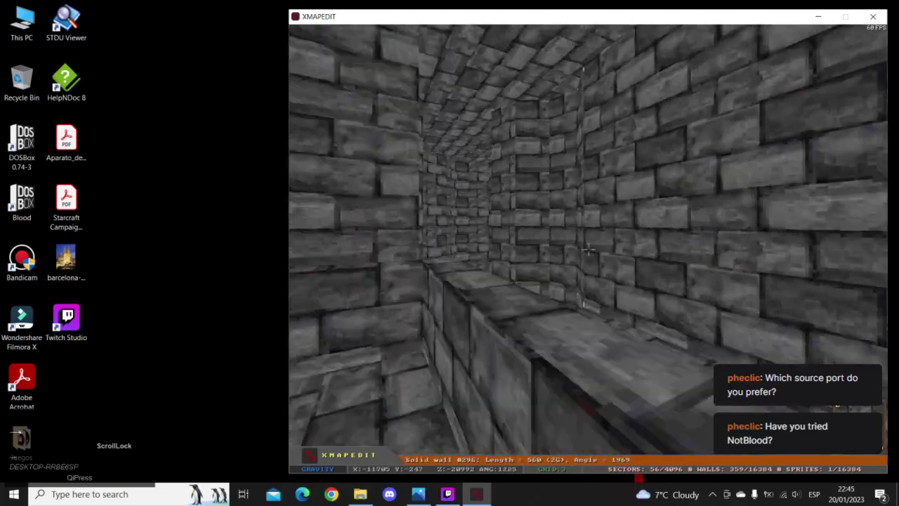
pyautogui.press('Left')
pyautogui.hotkey('shift', 'Up')
pyautogui.press('Right')
pyautogui.press('Right')
pyautogui.press('Up')
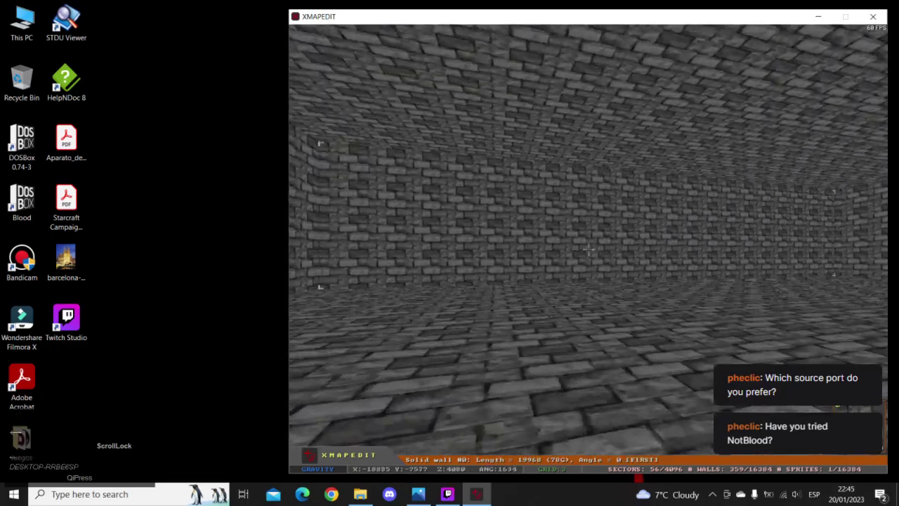
pyautogui.press('Up')
pyautogui.press('KP_Enter')
# - Examine the gap between the large sector and the lower room in 2D and compare it with the sketch photo
pyautogui.moveTo(600, 243); pyautogui.dragTo(589, 211, button='right')
pyautogui.press('a')
pyautogui.press('Down')
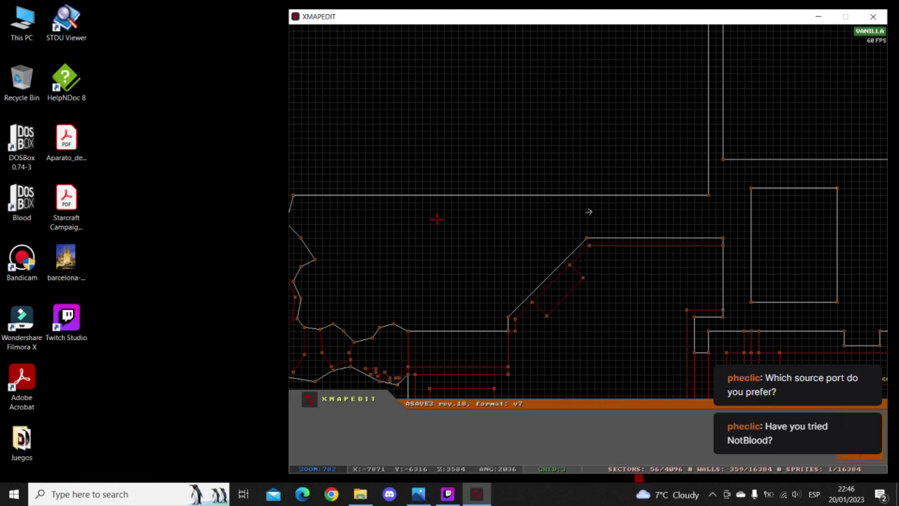
pyautogui.moveTo(390, 248); pyautogui.dragTo(589, 211, button='right')
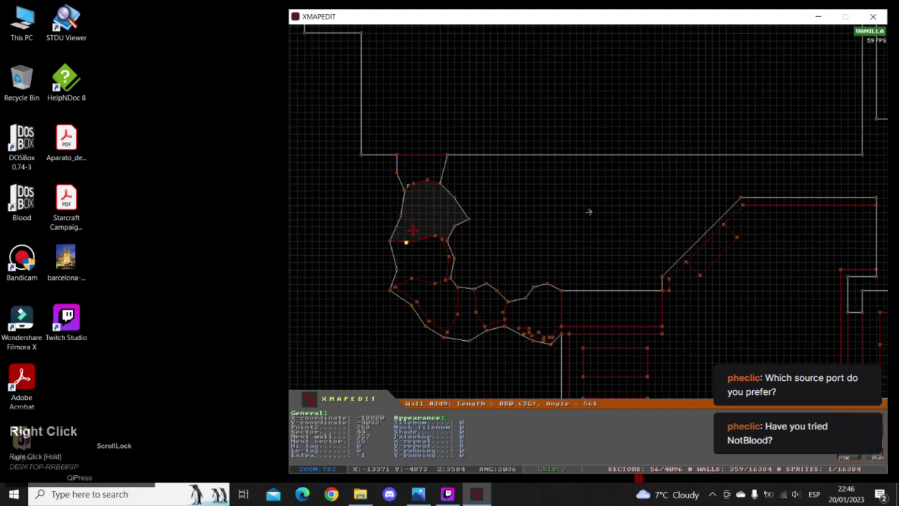
pyautogui.moveTo(665, 198); pyautogui.dragTo(589, 212, button='right')
pyautogui.press('a')
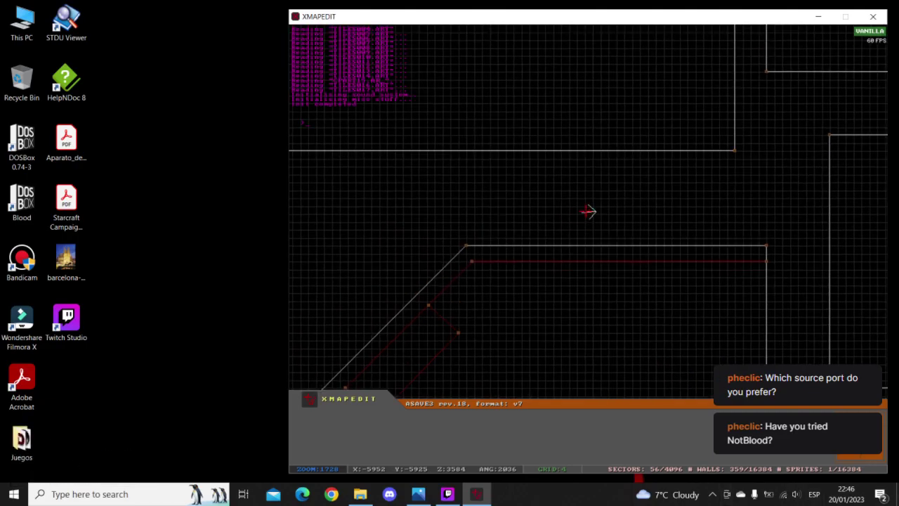
pyautogui.click(419, 494)
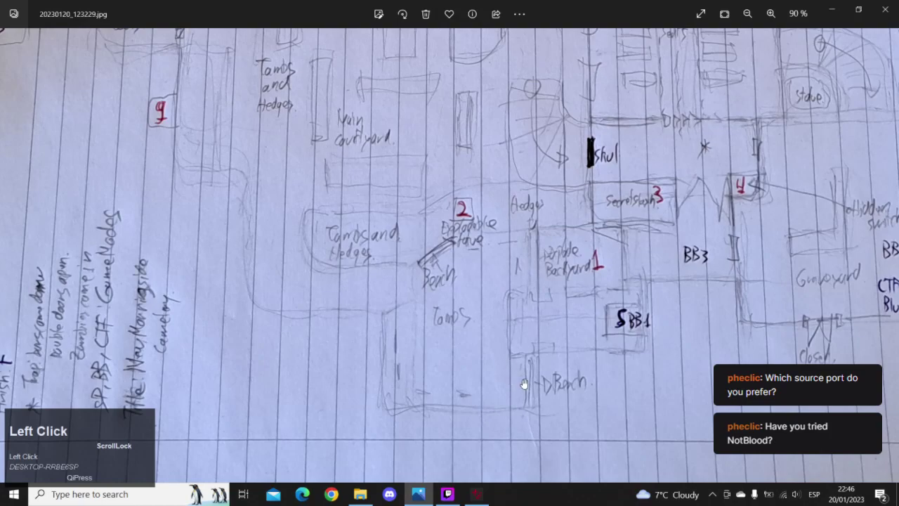
pyautogui.moveTo(619, 289)
pyautogui.mouseDown()
pyautogui.moveTo(569, 321)
pyautogui.moveTo(548, 311)
pyautogui.moveTo(568, 294)
pyautogui.mouseUp()
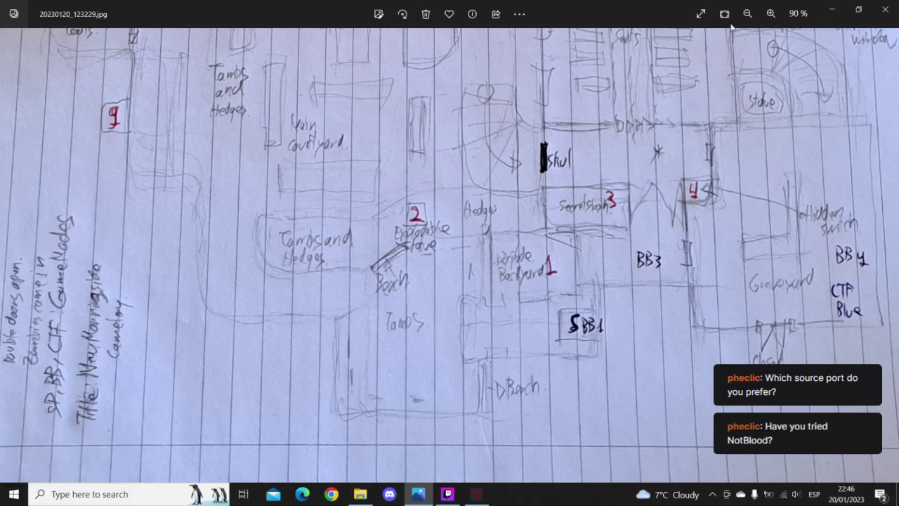
pyautogui.click(831, 9)
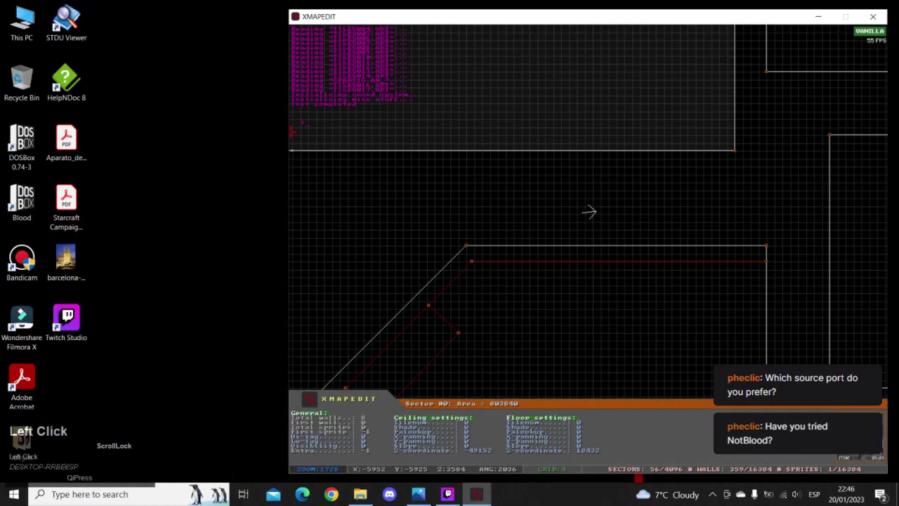
# - Insert a vertex in the lower room's upper wall, vertically aligned with the large sector's lower-right corner
pyautogui.press('z')
pyautogui.press('z')
pyautogui.press('a')
pyautogui.moveTo(589, 211); pyautogui.dragTo(589, 212, button='right')
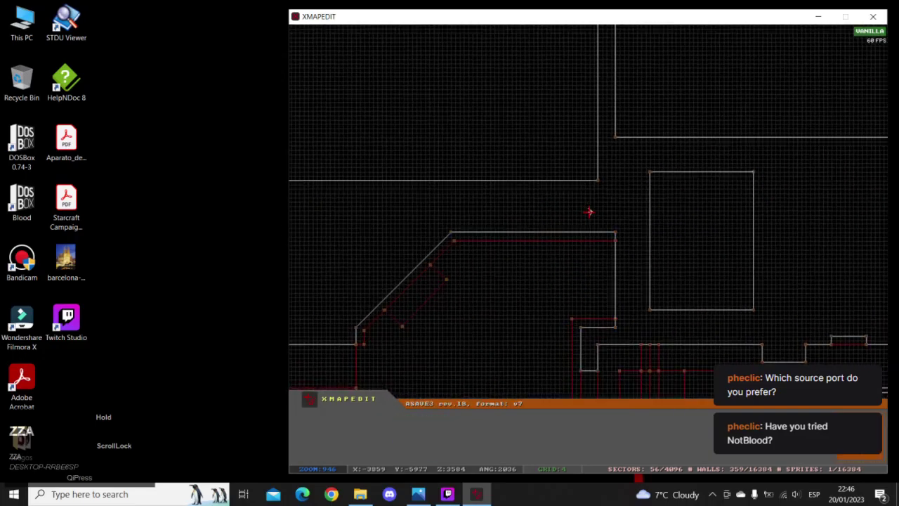
pyautogui.press('a')
pyautogui.press('z')
pyautogui.press('z')
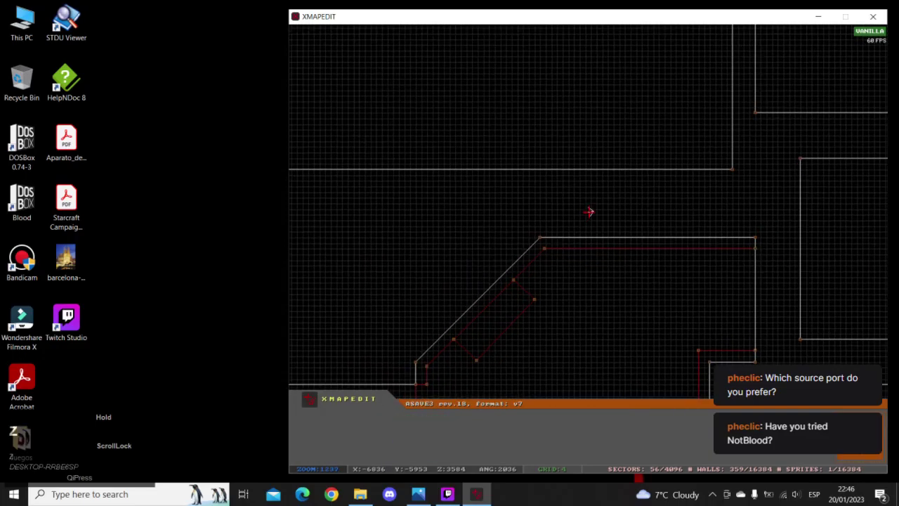
pyautogui.press('a')
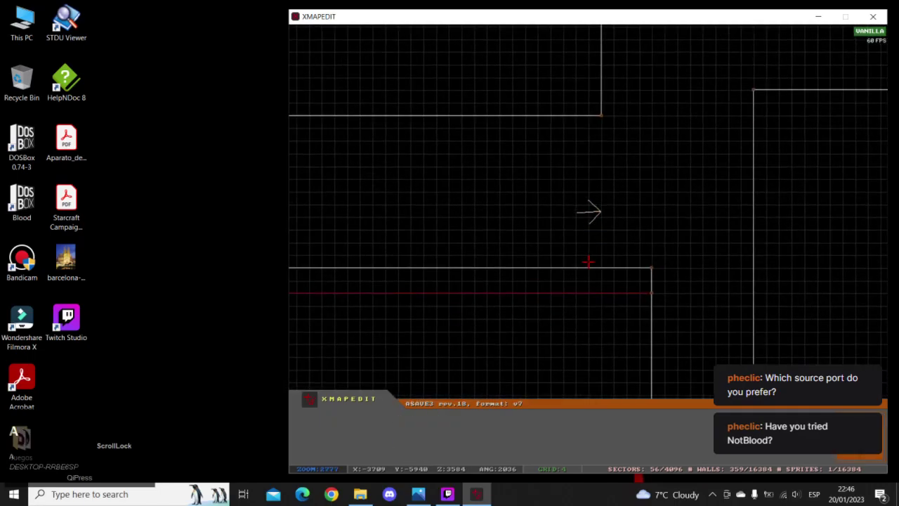
pyautogui.press('Insert')
pyautogui.moveTo(589, 267); pyautogui.dragTo(598, 262)
# - Check the inserted vertex against the large sector's corner and save the map as ASAVE3.map
pyautogui.press('z')
pyautogui.moveTo(605, 262); pyautogui.dragTo(588, 211, button='right')
pyautogui.press('a')
pyautogui.press('z')
pyautogui.press('a')
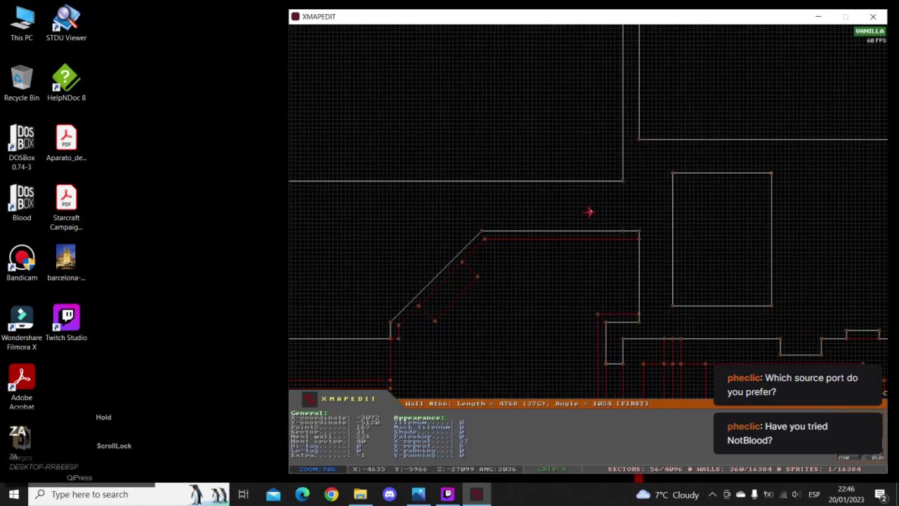
pyautogui.press('Escape')
pyautogui.press('s')
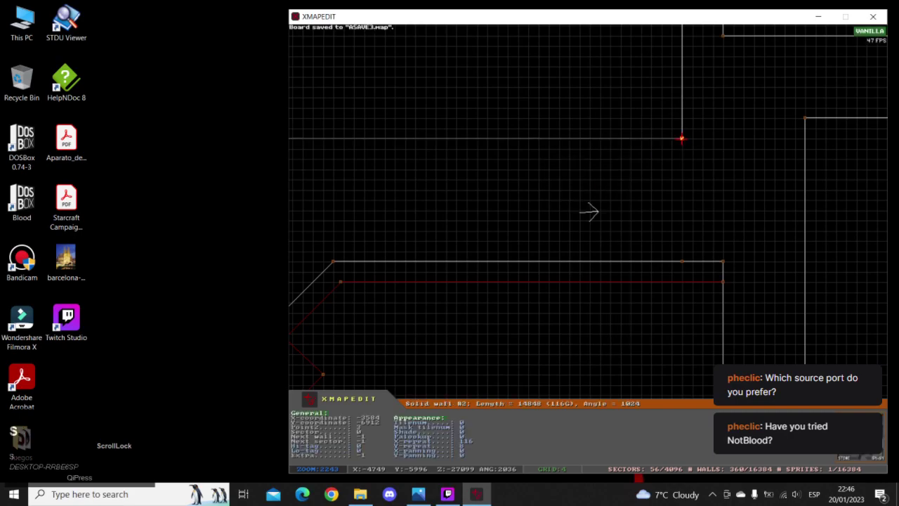
# - Start a sector outline at the large sector's lower-right corner and trace the lower room's upper and diagonal walls to the cave mouth
pyautogui.press('space')
pyautogui.press('space')
pyautogui.moveTo(685, 267); pyautogui.dragTo(590, 211, button='right')
pyautogui.press('space')
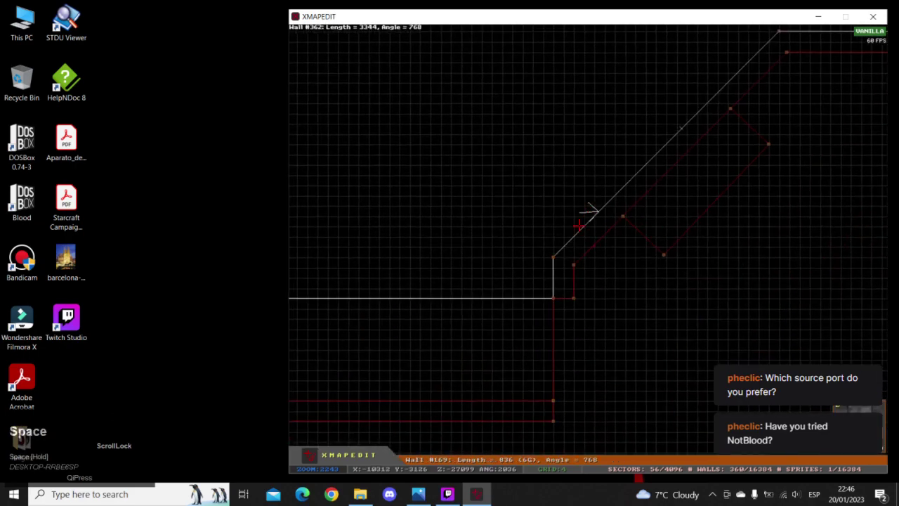
pyautogui.press('space')
pyautogui.press('space')
pyautogui.moveTo(552, 295); pyautogui.dragTo(608, 232, button='right')
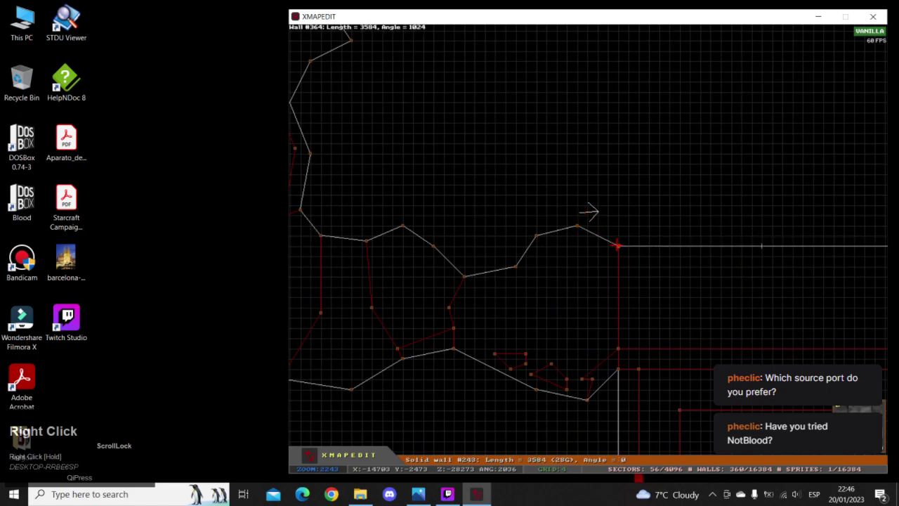
pyautogui.press('space')
# - Continue the sector outline over the first six wall corners along the upper side of the cave mouth
pyautogui.press('space')
pyautogui.press('space')
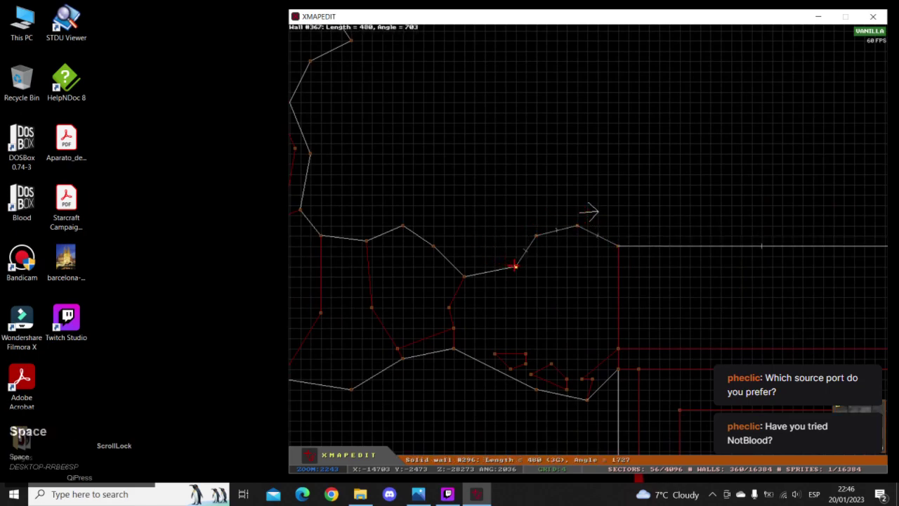
pyautogui.press('space')
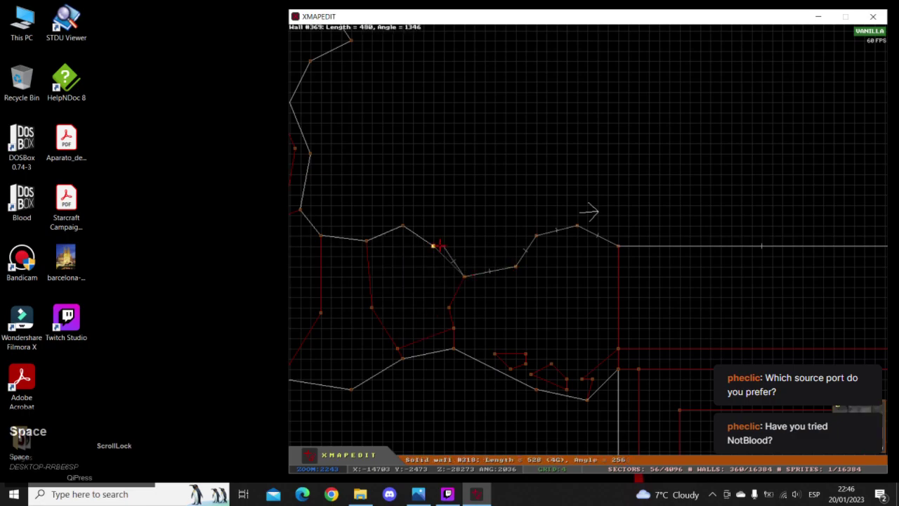
pyautogui.press('space')
pyautogui.press('space')
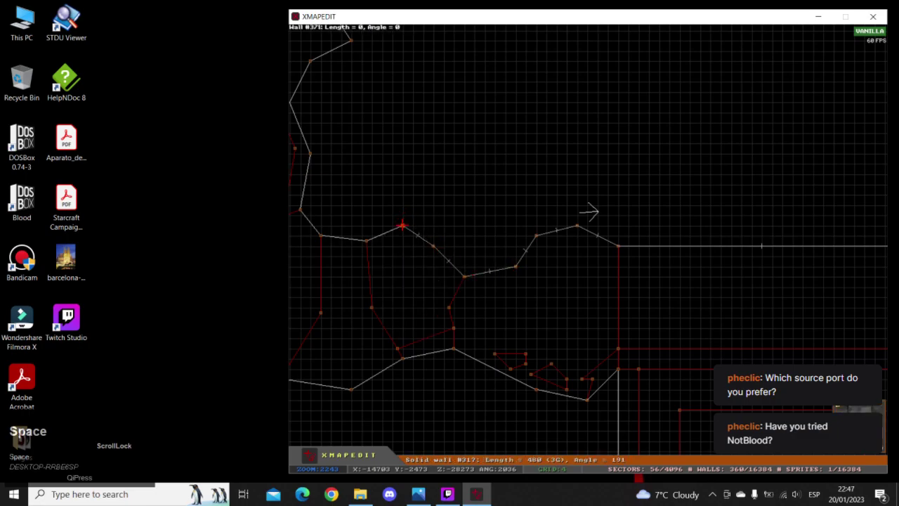
# - Remove the misplaced outline point, refine the grid to 5, and place the point exactly on the cave wall's next vertex
pyautogui.press('space')
pyautogui.moveTo(368, 240); pyautogui.dragTo(591, 210, button='right')
pyautogui.press('a')
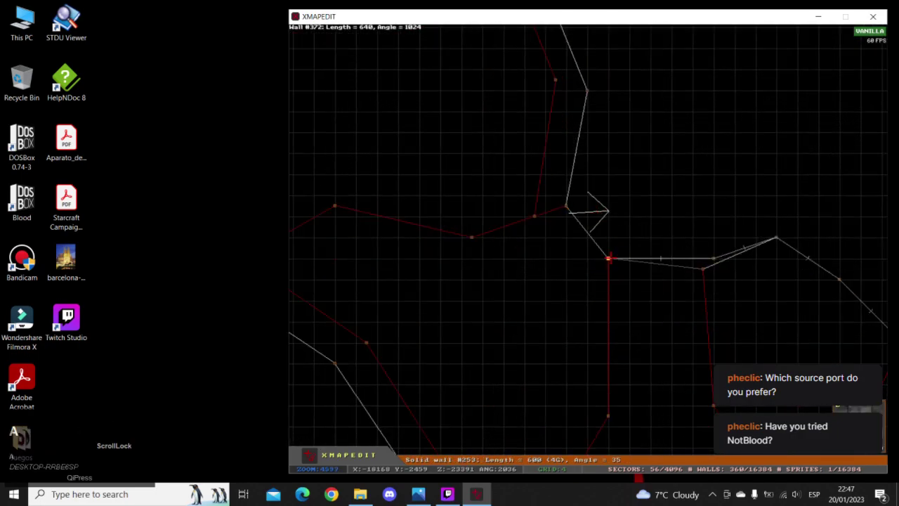
pyautogui.press('BackSpace')
pyautogui.moveTo(739, 212); pyautogui.dragTo(588, 212, button='right')
pyautogui.press('a')
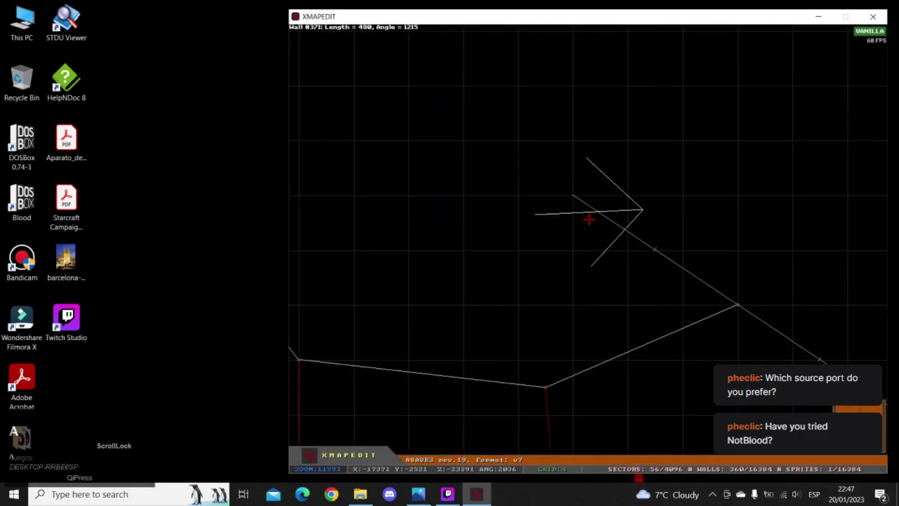
pyautogui.press('g')
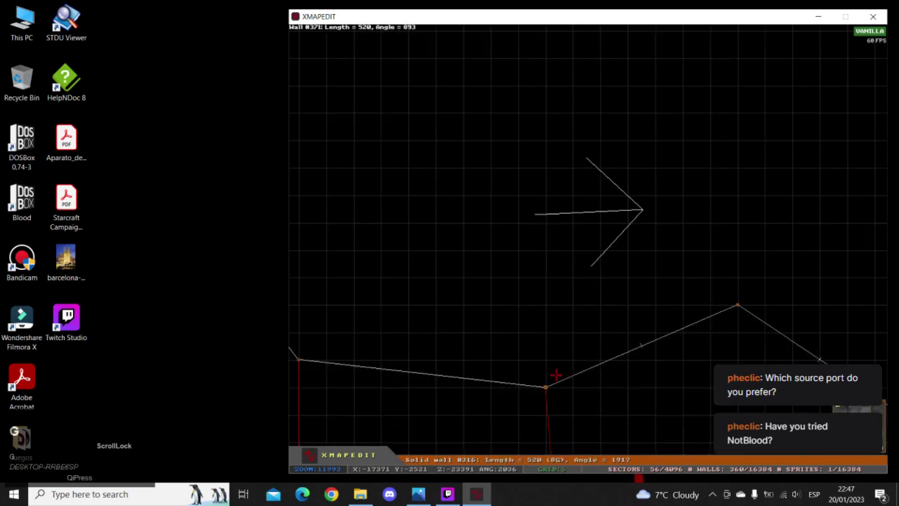
pyautogui.press('space')
# - Continue the outline around the cave's inner bend and up its wall, placing a point on each existing vertex
pyautogui.moveTo(446, 349); pyautogui.dragTo(589, 212, button='right')
pyautogui.press('space')
pyautogui.moveTo(433, 57); pyautogui.dragTo(590, 211, button='right')
pyautogui.press('space')
pyautogui.moveTo(487, 240); pyautogui.dragTo(589, 212, button='right')
pyautogui.press('z')
pyautogui.press('a')
pyautogui.press('space')
pyautogui.press('z')
pyautogui.press('a')
pyautogui.press('space')
# - Extend the outline along two more wall segments to the cave corner that protrudes farthest into the gap
pyautogui.press('z')
pyautogui.moveTo(553, 254); pyautogui.dragTo(589, 212, button='right')
pyautogui.press('a')
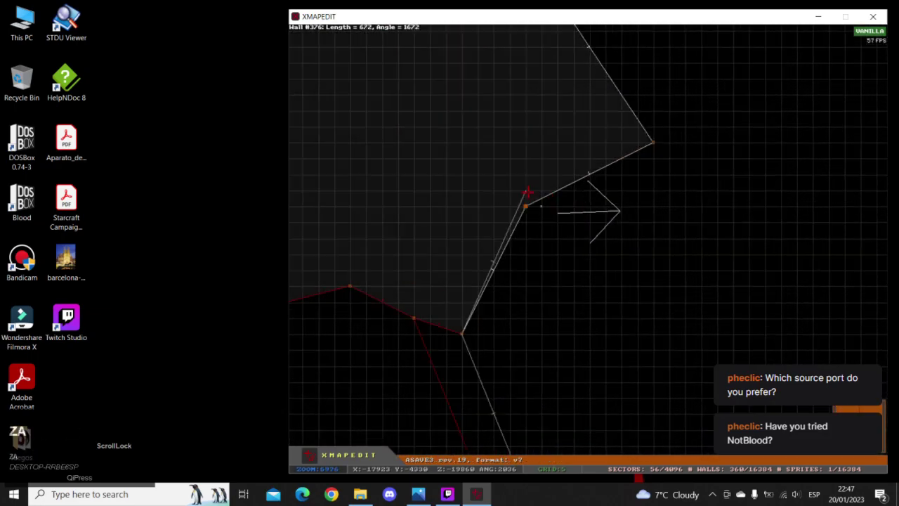
pyautogui.press('space')
pyautogui.press('space')
# - Trace the outline from the protruding cave corner up to the large sector's lower-left corner
pyautogui.moveTo(653, 142); pyautogui.dragTo(588, 212, button='right')
pyautogui.press('z')
pyautogui.press('a')
pyautogui.press('space')
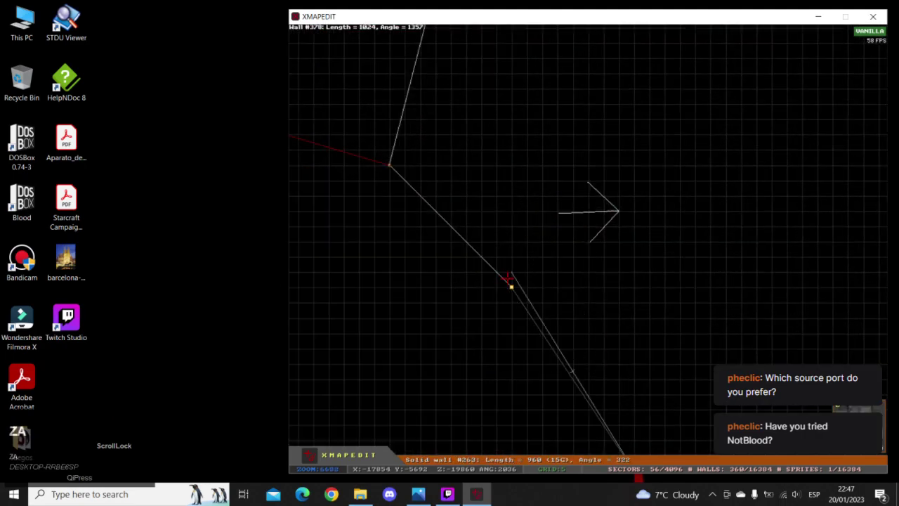
pyautogui.press('space')
pyautogui.moveTo(512, 285); pyautogui.dragTo(588, 209, button='right')
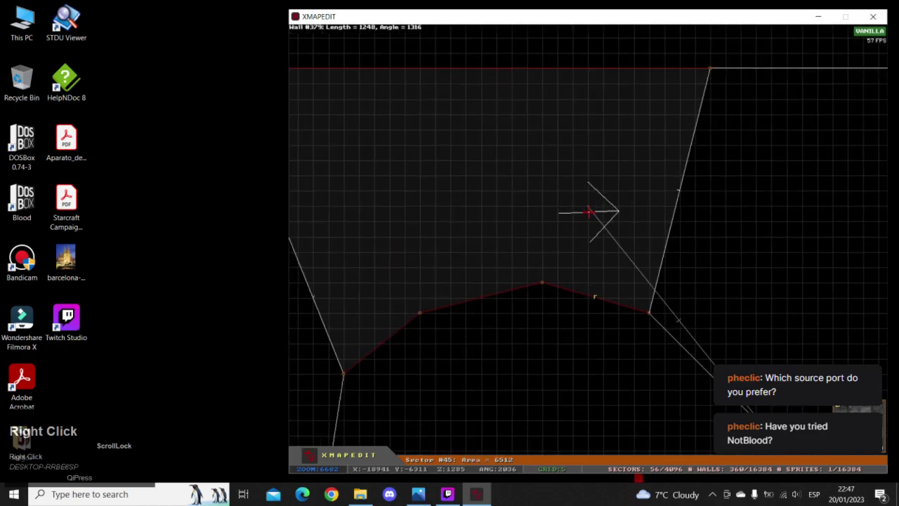
pyautogui.press('space')
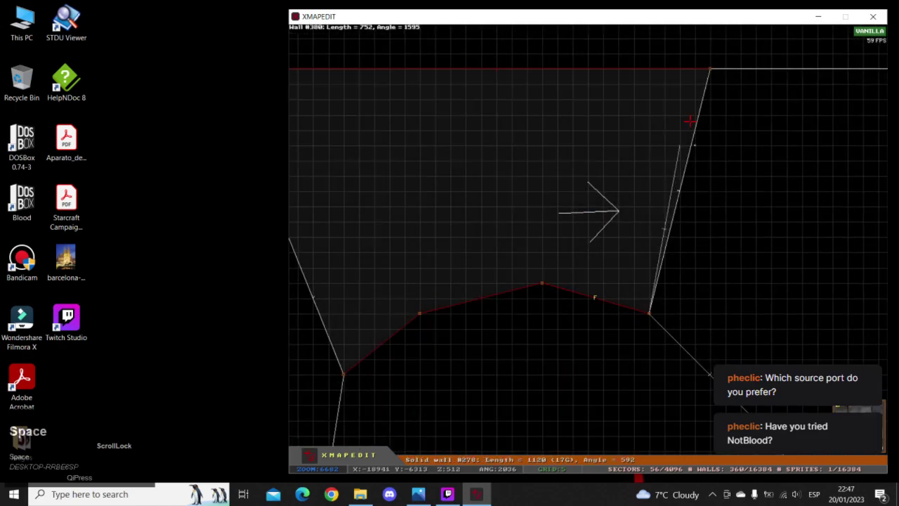
pyautogui.press('space')
# - Close the outline along the large sector's bottom wall at its lower-right corner to create the connecting sector
pyautogui.moveTo(710, 68); pyautogui.dragTo(589, 212, button='right')
pyautogui.press('z')
pyautogui.press('a')
pyautogui.press('a')
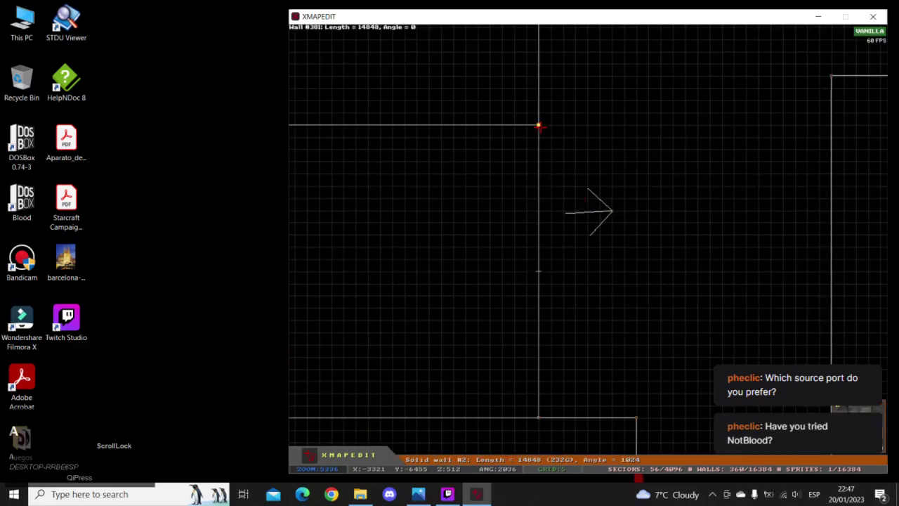
pyautogui.press('space')
pyautogui.rightClick(539, 126)
pyautogui.press('z')
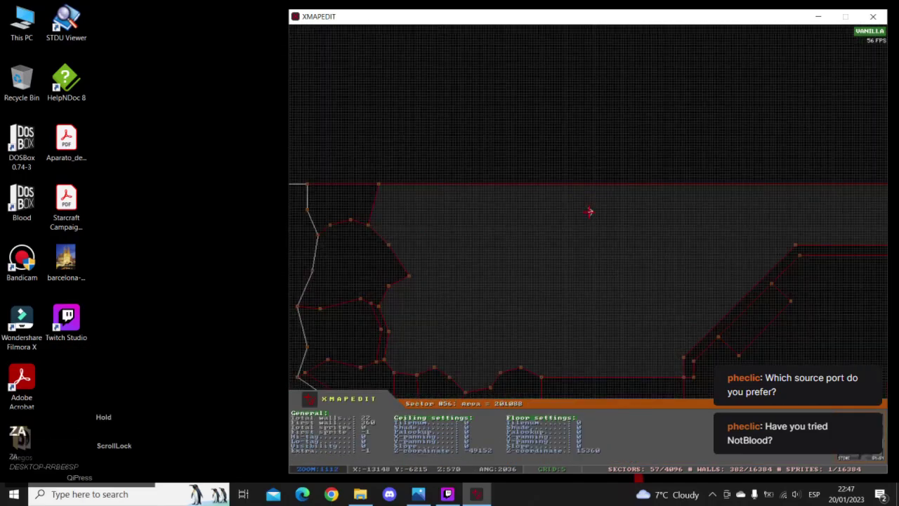
pyautogui.press('z')
# - Go to the new connecting sector in 3D and raise its floor high above the lower room's floor
pyautogui.press('KP_Enter')
pyautogui.press('Up')
pyautogui.press('Left')
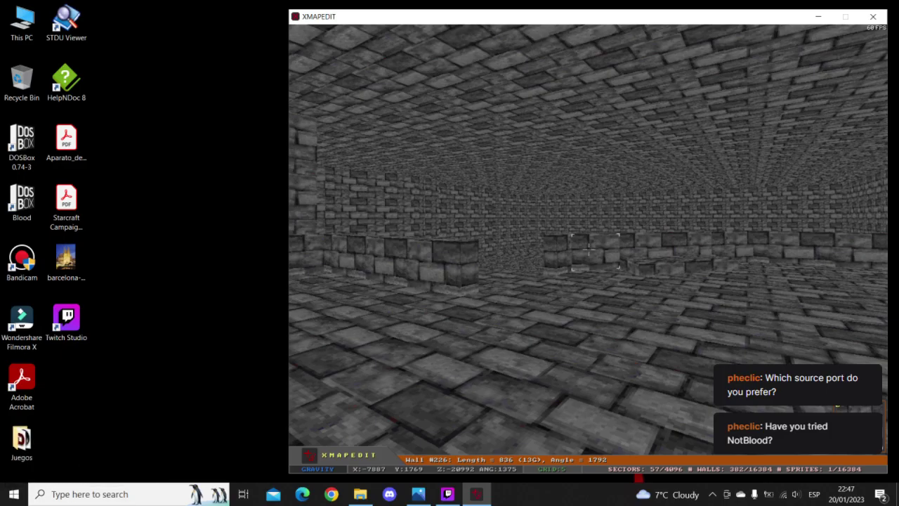
pyautogui.press('Up')
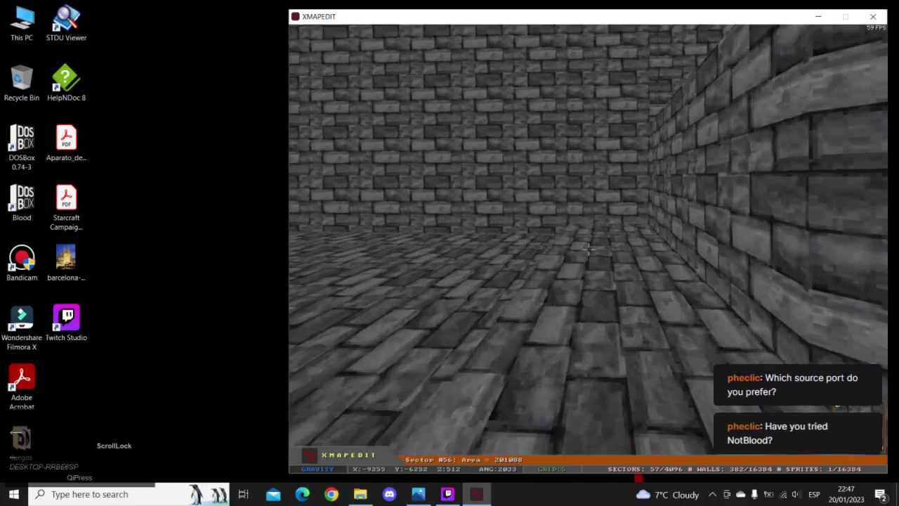
pyautogui.press('pageup')
pyautogui.press('pageup')
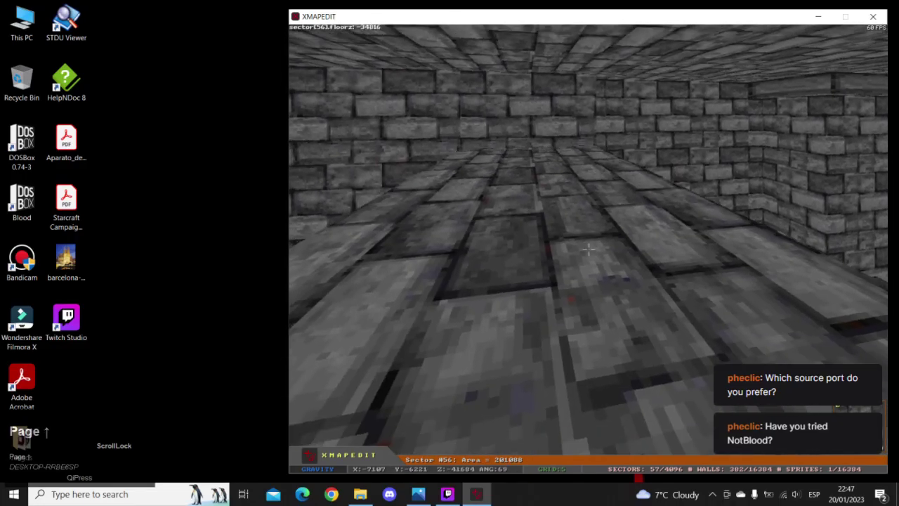
# - Raise the ceilings of the lower room and the narrow sectors along its far end to -57344
pyautogui.press('Up')
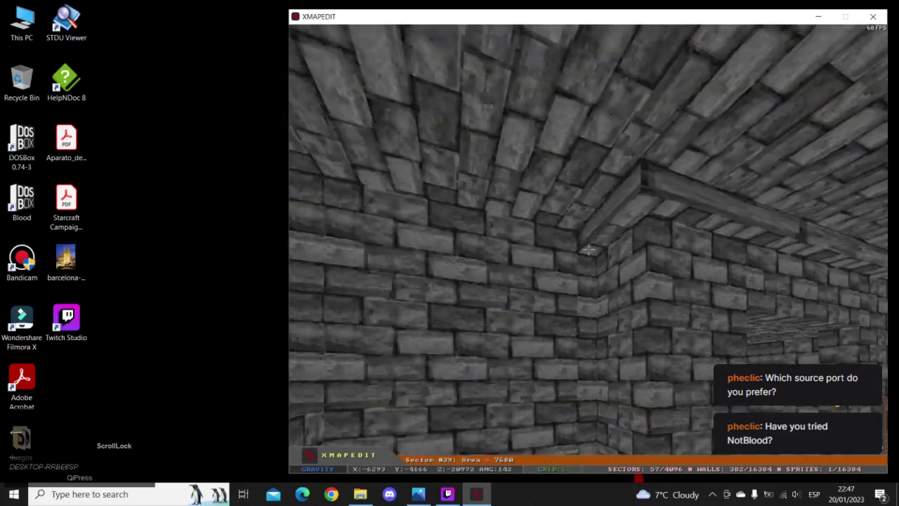
pyautogui.press('pageup')
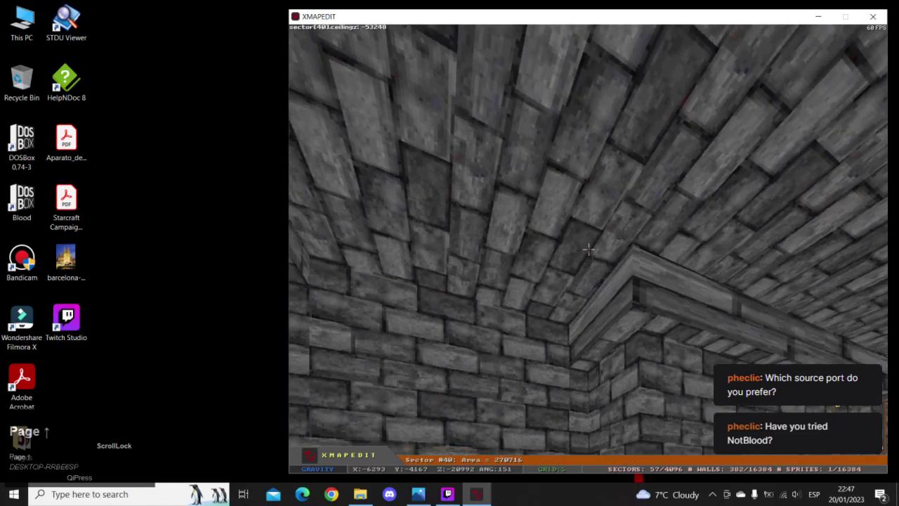
pyautogui.press('pageup')
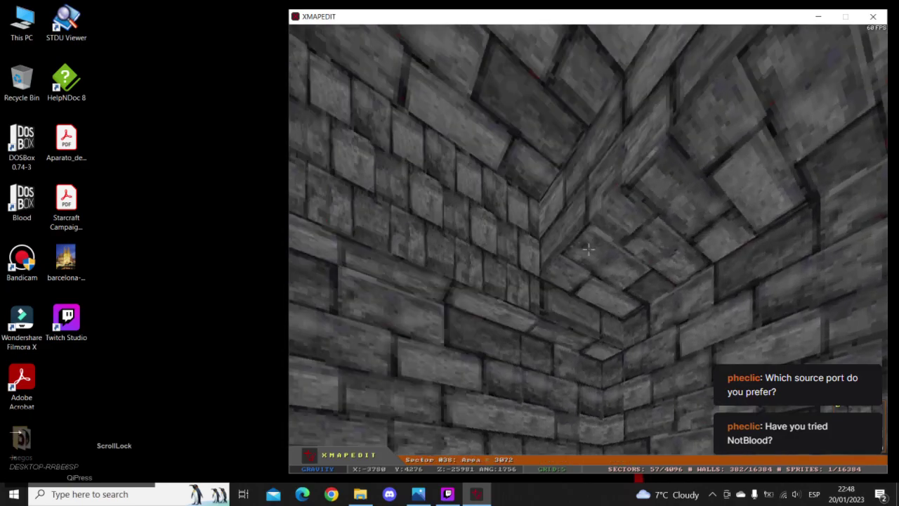
pyautogui.hotkey('ctrl', 'pageup')
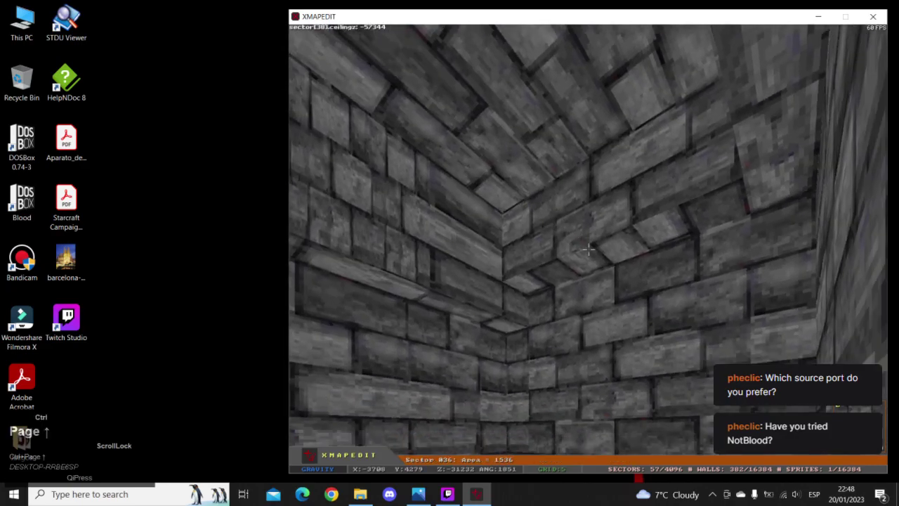
pyautogui.moveTo(589, 249); pyautogui.dragTo(633, 250, button='right')
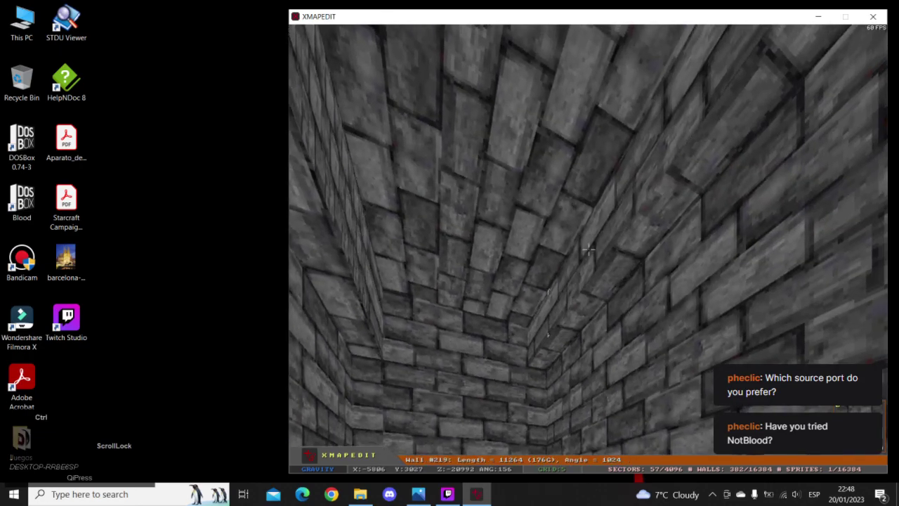
pyautogui.hotkey('ctrl', 'pageup')
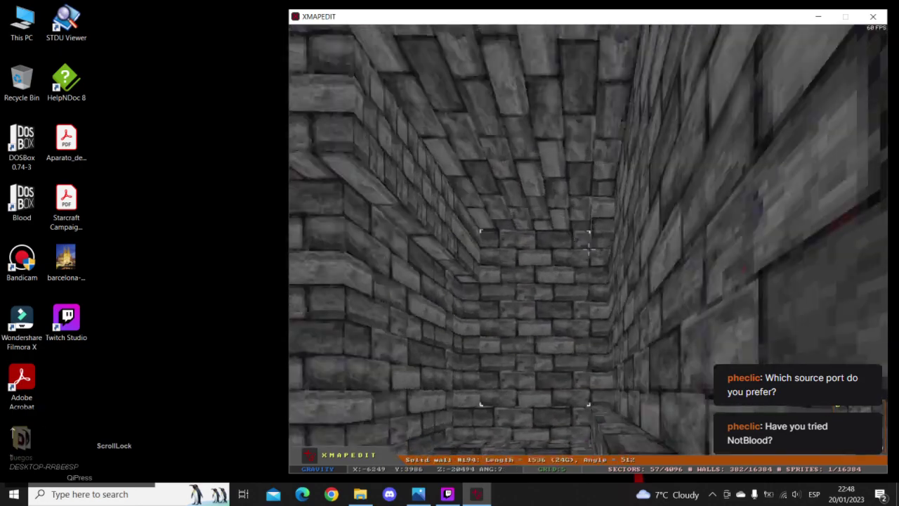
pyautogui.hotkey('ctrl', 'pageup')
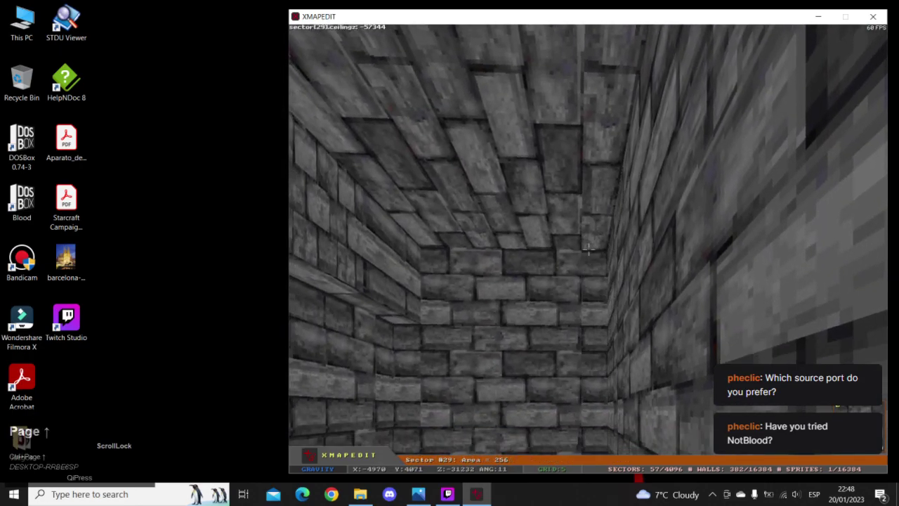
# - Raise the ceilings of the remaining lower-room sectors, including sectors 32 and 42, to -57344
pyautogui.press('Up')
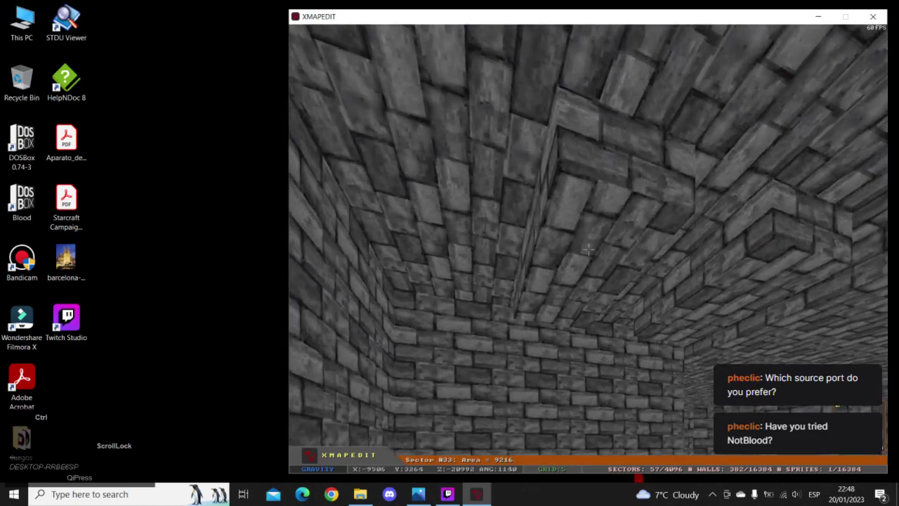
pyautogui.hotkey('ctrl', 'pageup')
pyautogui.hotkey('ctrl', 'pageup')
pyautogui.hotkey('ctrl', 'pageup')
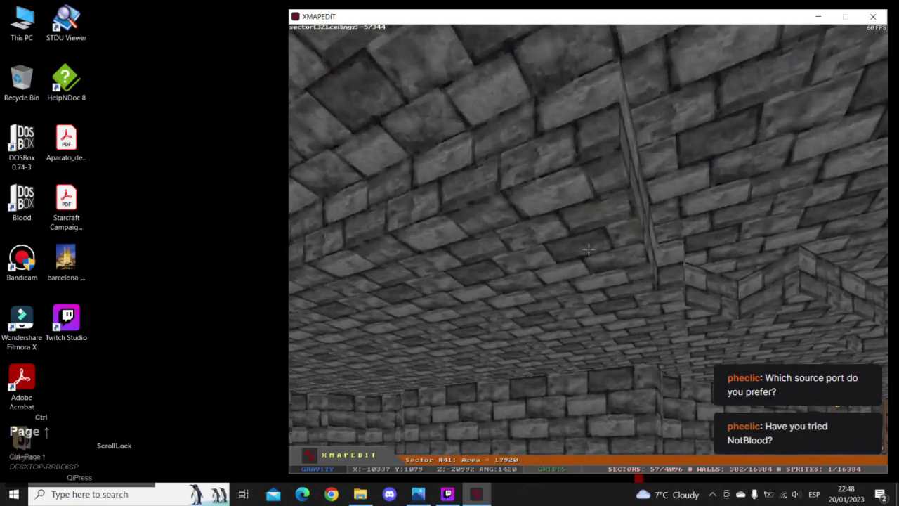
pyautogui.hotkey('ctrl', 'pageup')
pyautogui.press('Up')
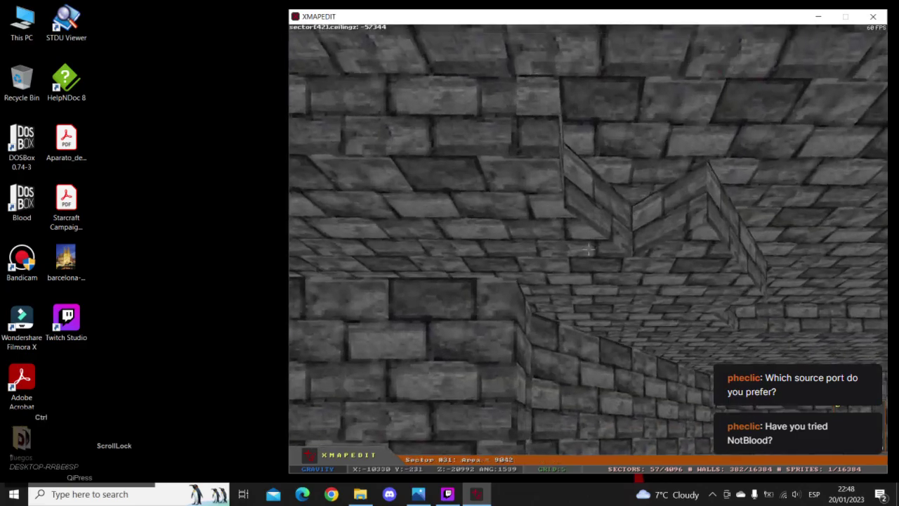
pyautogui.hotkey('ctrl', 'pageup')
# - Raise the ceilings of the connecting sector and the adjoining cave sector 46 to -57344
pyautogui.press('Up')
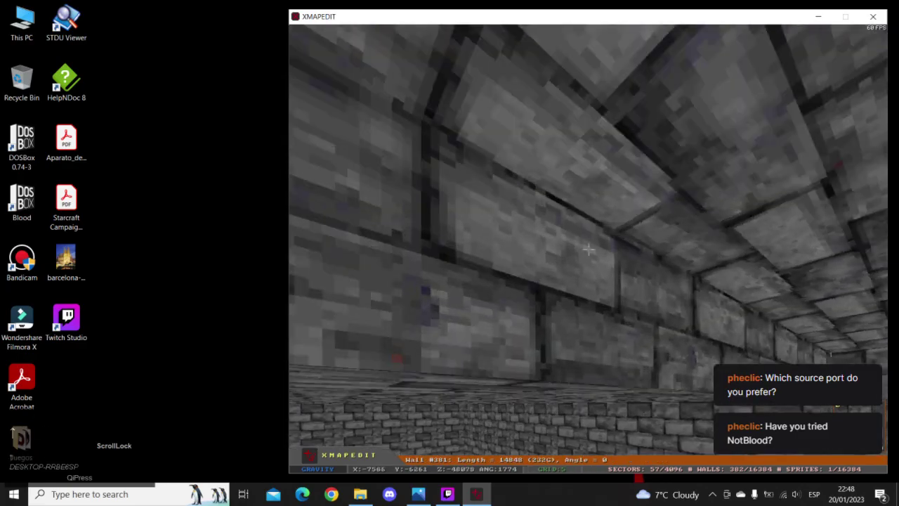
pyautogui.hotkey('ctrl', 'pageup')
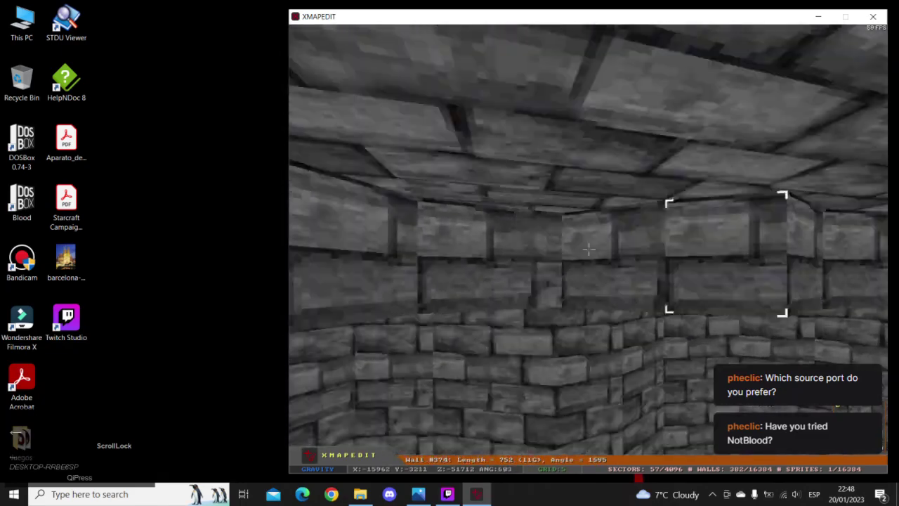
pyautogui.press('Up')
pyautogui.hotkey('ctrl', 'pageup')
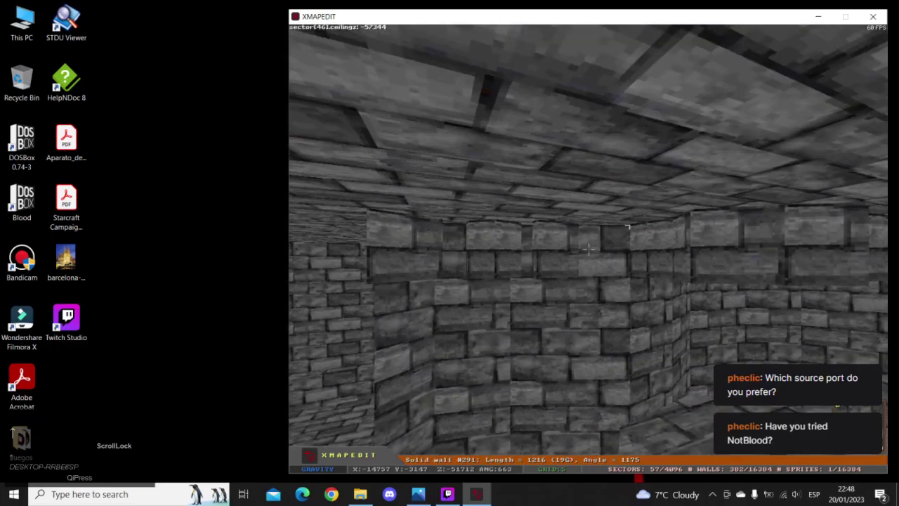
# - Raise the ceilings of the next cave sectors around the connecting sector, including sectors 49, 55 and 54, to -57344
pyautogui.hotkey('ctrl', 'pageup')
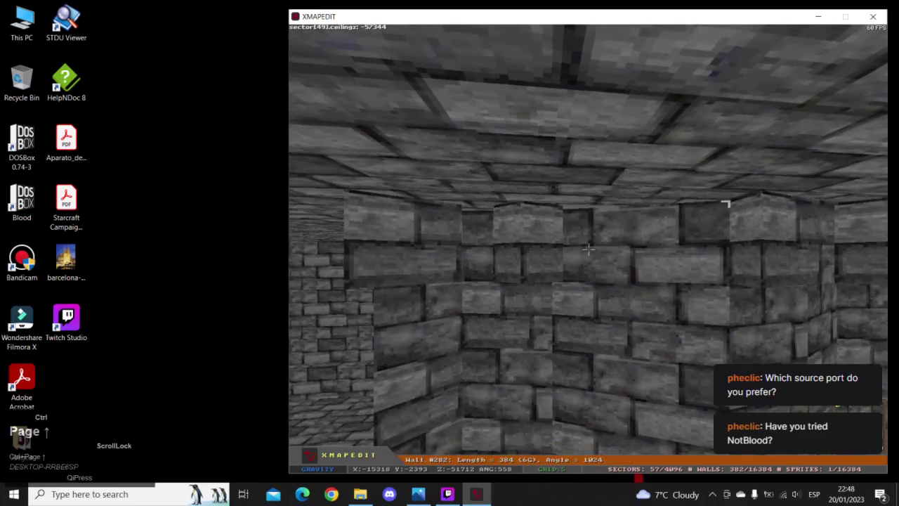
pyautogui.hotkey('ctrl', 'pageup')
pyautogui.hotkey('ctrl', 'pageup')
pyautogui.press('Up')
pyautogui.press('Right')
pyautogui.hotkey('ctrl', 'pageup')
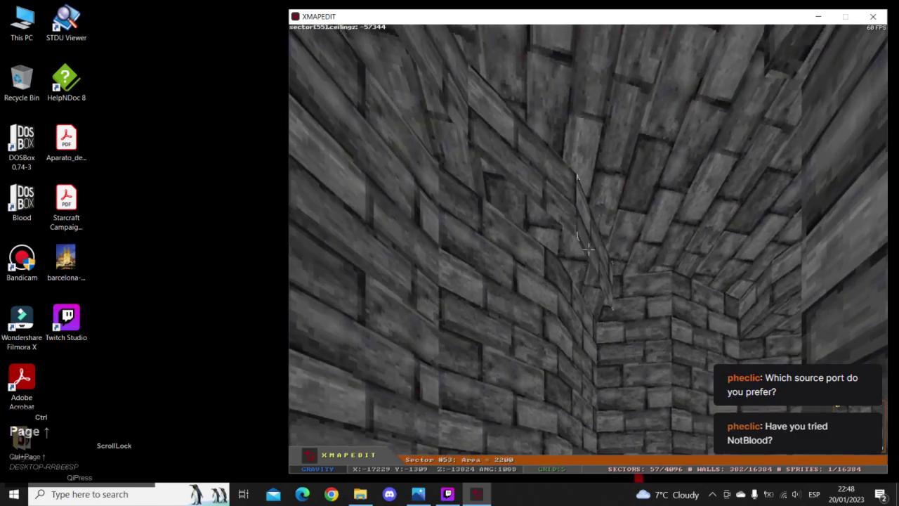
pyautogui.press('Right')
pyautogui.hotkey('ctrl', 'pageup')
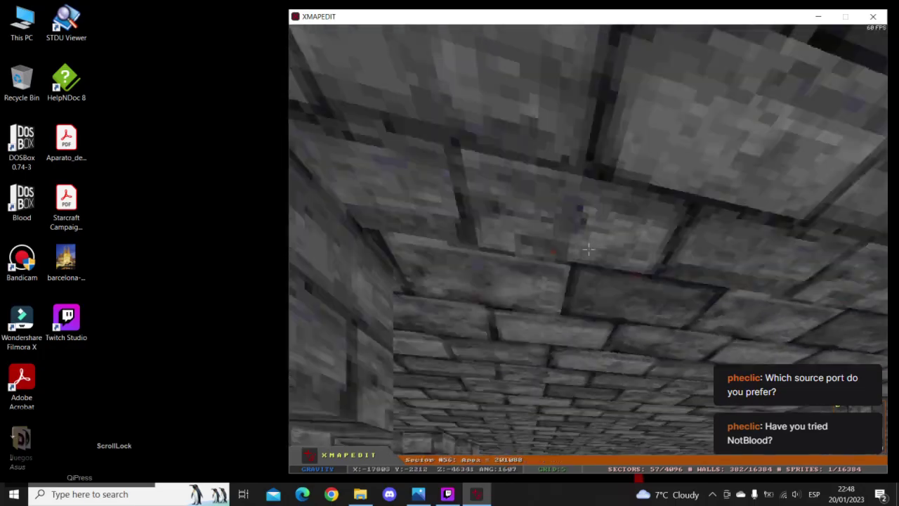
pyautogui.hotkey('ctrl', 'pageup')
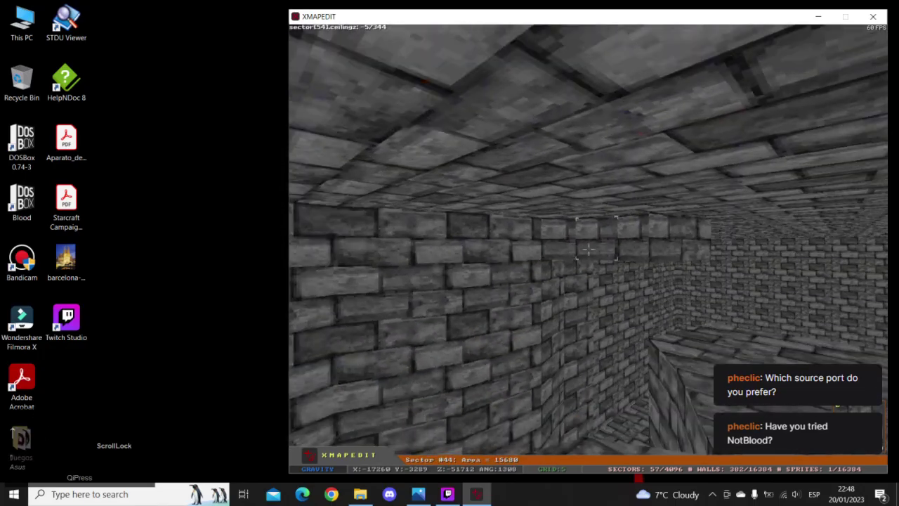
pyautogui.hotkey('ctrl', 'pageup')
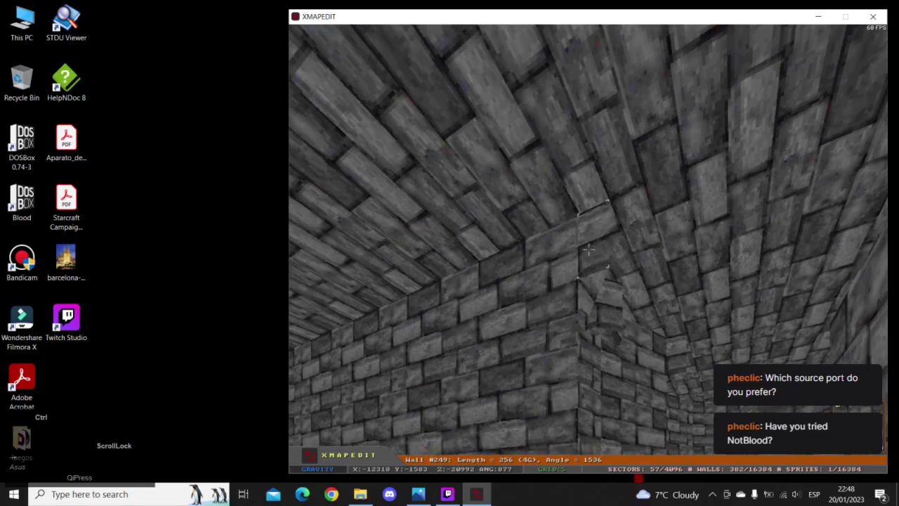
# - Raise the ceilings of the remaining cave sectors 47 and 48 to -57344
pyautogui.press('a')
pyautogui.press('pageup')
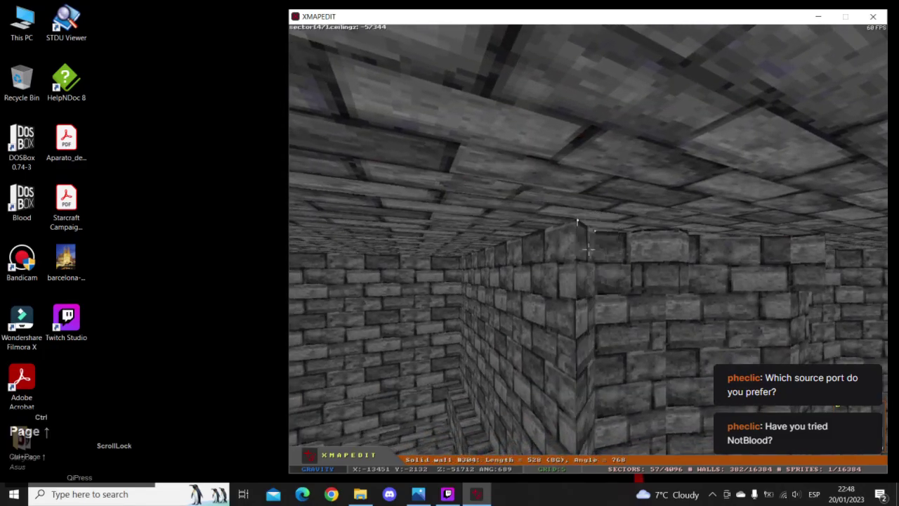
pyautogui.hotkey('ctrl', 'pageup')
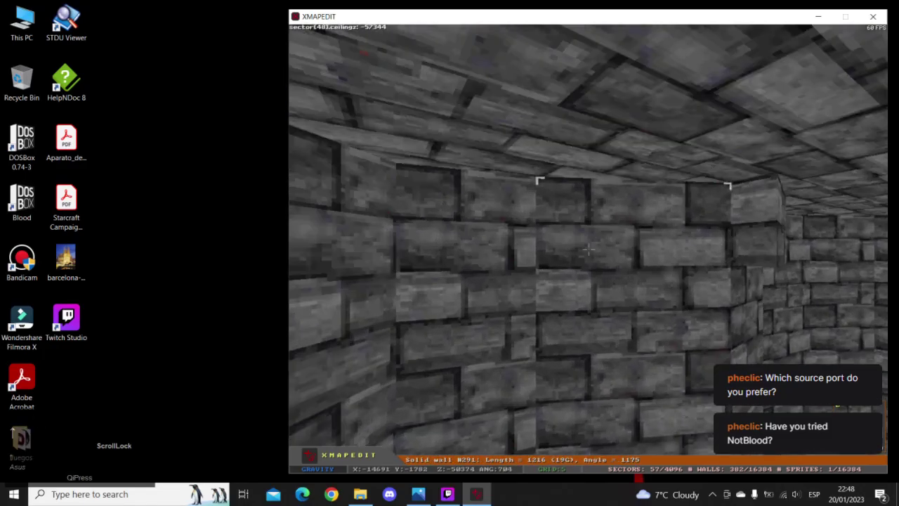
pyautogui.press('pageup')
pyautogui.press('Right')
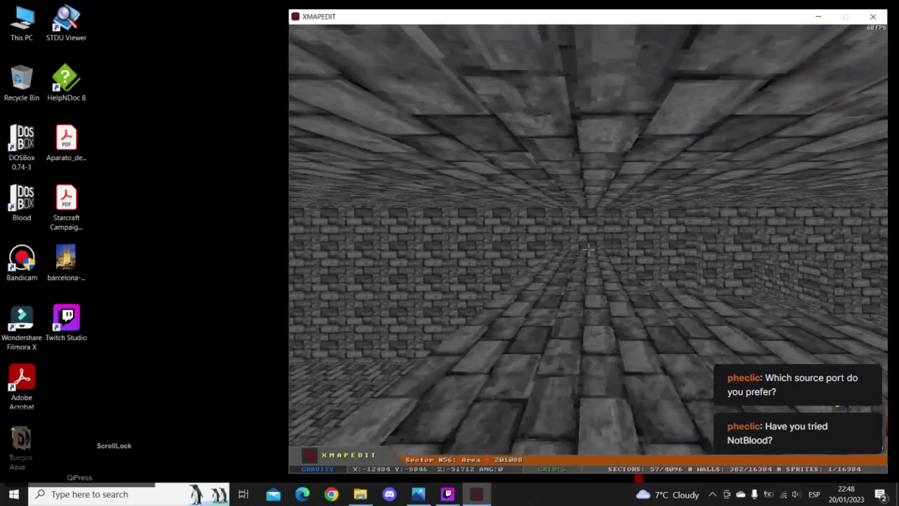
# - Raise the connecting sector's floor to -40960 and check its height from the lower room
pyautogui.press('w')
pyautogui.press('a')
pyautogui.press('Up')
pyautogui.press('pageup')
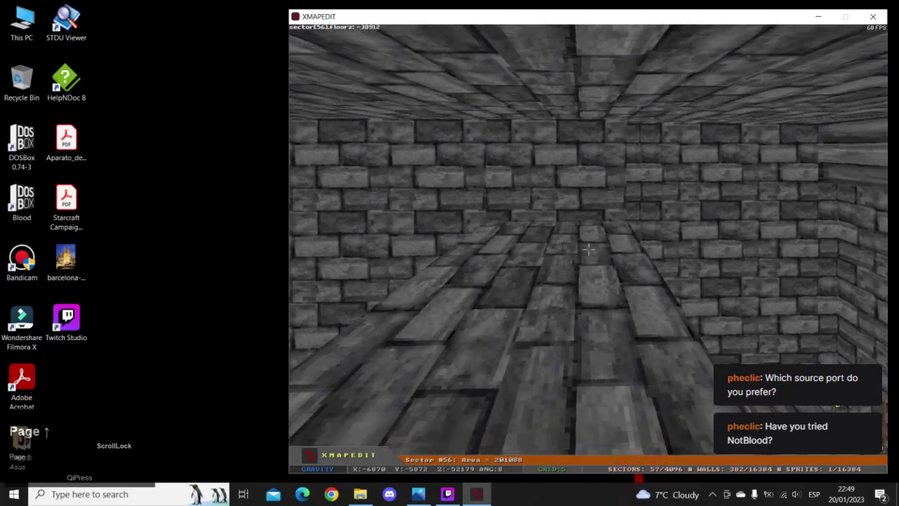
pyautogui.press('pageup')
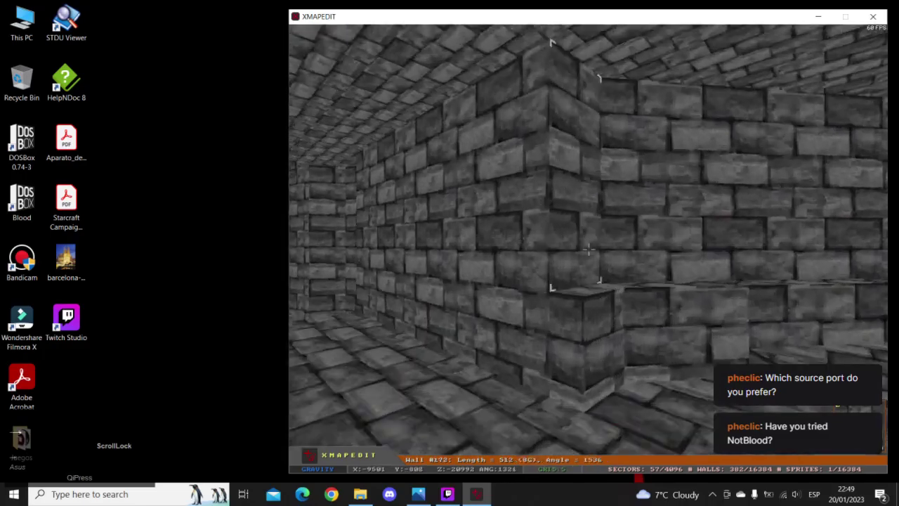
pyautogui.press('Left')
pyautogui.press('Up')
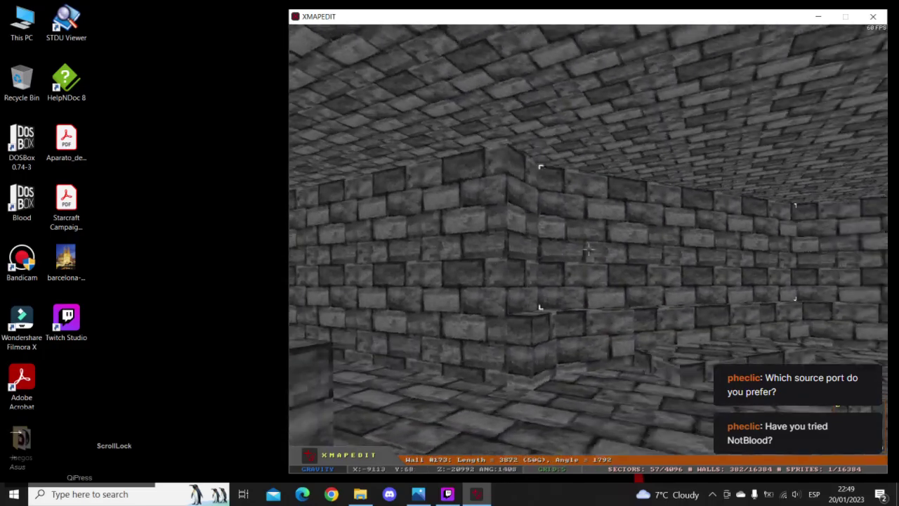
pyautogui.press('Left')
pyautogui.press('Up')
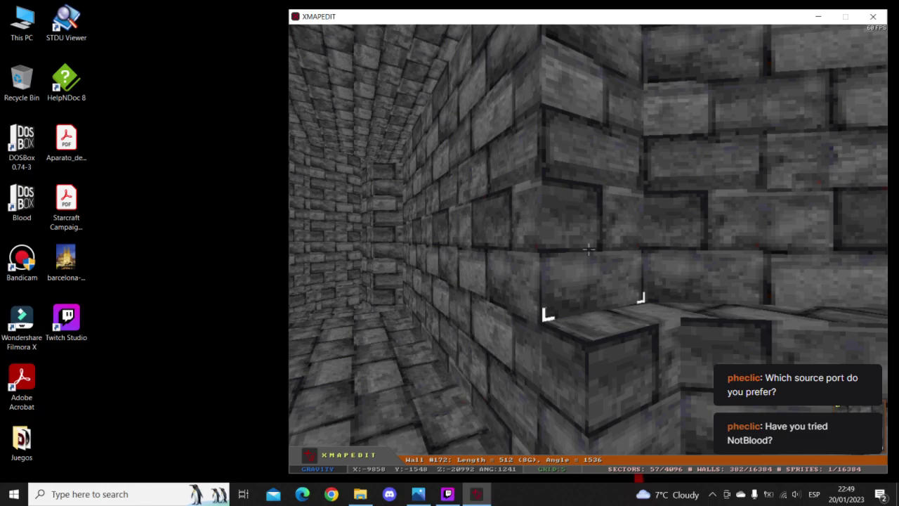
pyautogui.press('Right')
# - In the 2D map with grid 2, start an inset wall loop at the connecting sector's east end and run it west
pyautogui.press('KP_Enter')
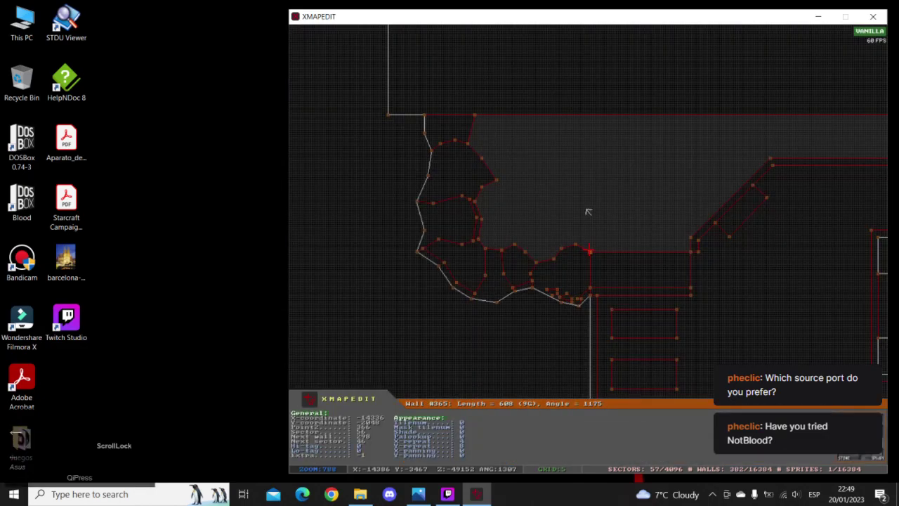
pyautogui.rightClick(619, 199)
pyautogui.press('g')
pyautogui.press('g')
pyautogui.press('g')
pyautogui.press('g')
pyautogui.press('a')
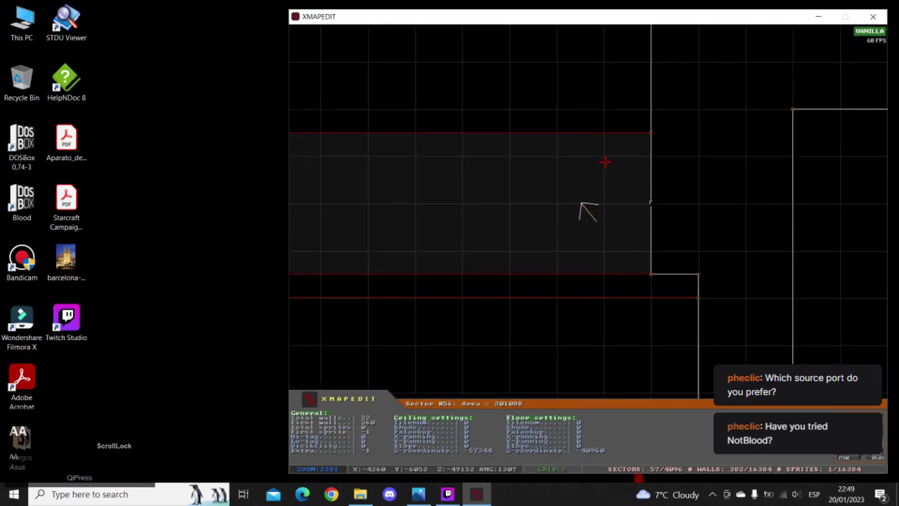
pyautogui.press('space')
pyautogui.moveTo(589, 211); pyautogui.dragTo(589, 211, button='right')
pyautogui.press('z')
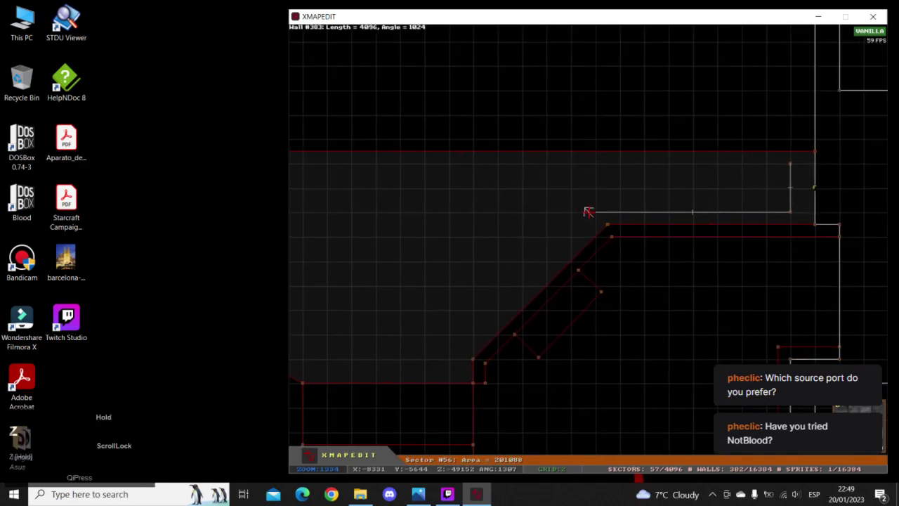
# - Continue the inset outline parallel to the diagonal wall, then 3584 units west along the lower opening and north at its end
pyautogui.press('space')
pyautogui.press('space')
pyautogui.moveTo(589, 211); pyautogui.dragTo(588, 212, button='right')
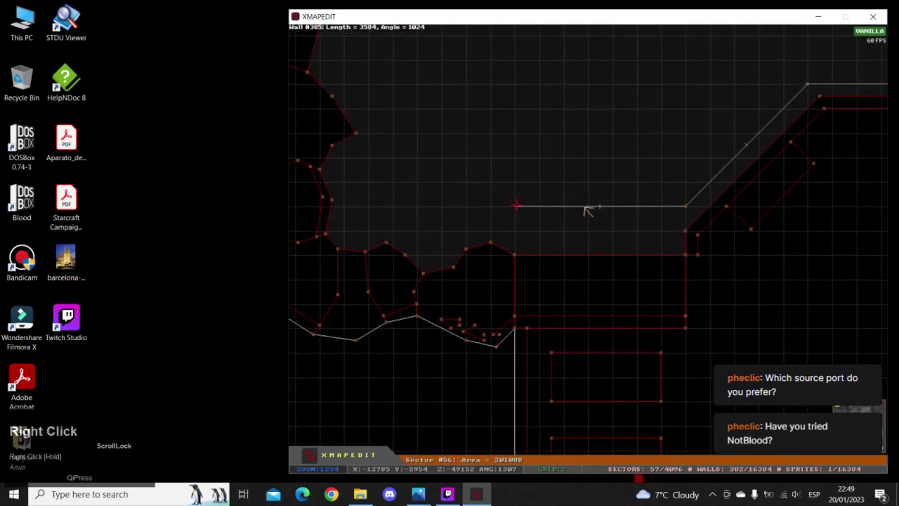
pyautogui.press('space')
pyautogui.press('space')
pyautogui.rightClick(440, 139)
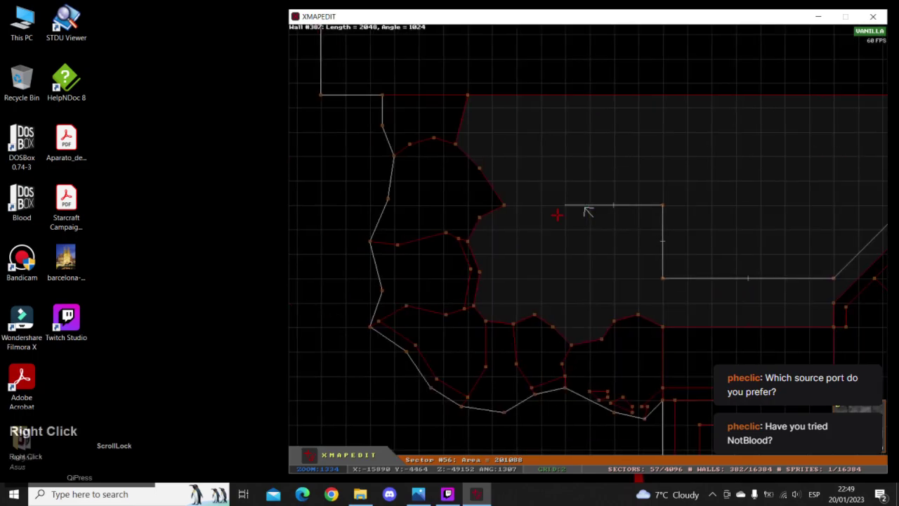
# - Complete the outline's west end, close it with a 12800-unit wall along the north edge, and make the loop an inner sector
pyautogui.press('space')
pyautogui.press('space')
pyautogui.moveTo(548, 120); pyautogui.dragTo(589, 211, button='right')
pyautogui.press('z')
pyautogui.press('a')
pyautogui.rightClick(817, 213)
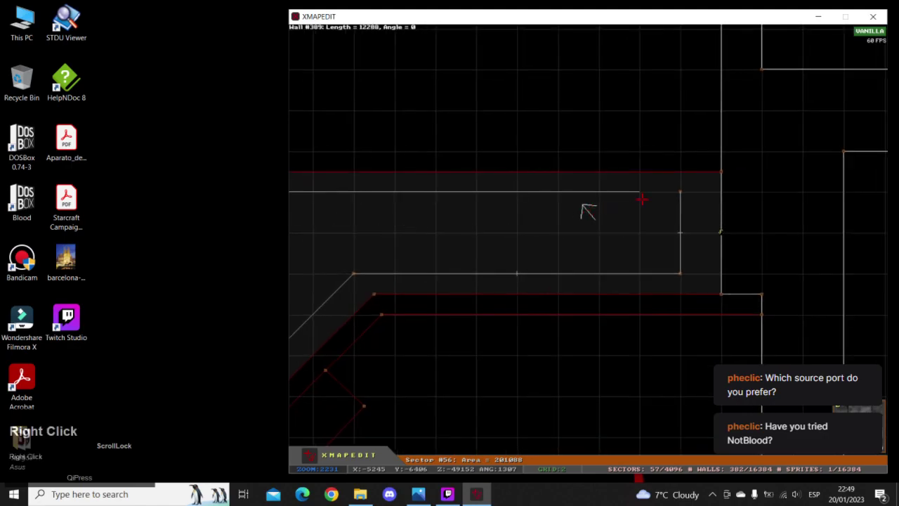
pyautogui.press('space')
pyautogui.press('z')
pyautogui.moveTo(679, 195); pyautogui.dragTo(588, 211, button='right')
pyautogui.press('a')
pyautogui.press('z')
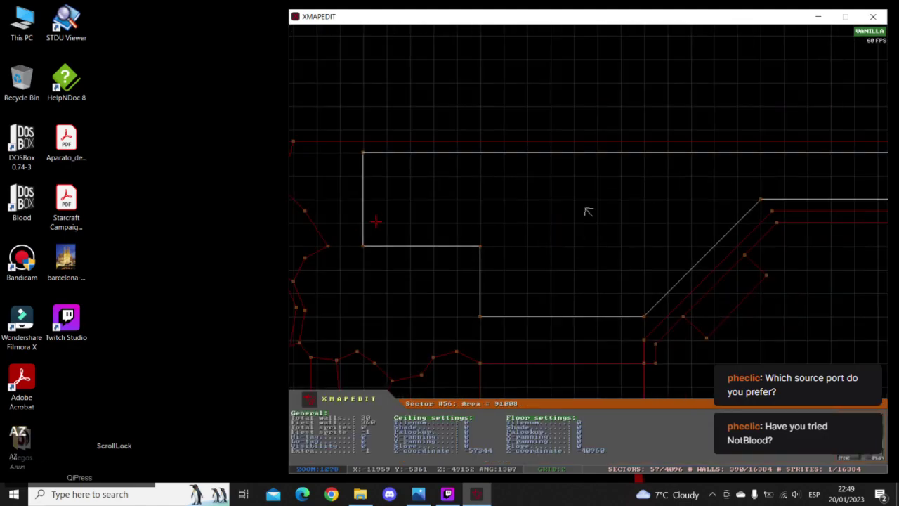
pyautogui.hotkey('alt', 's')
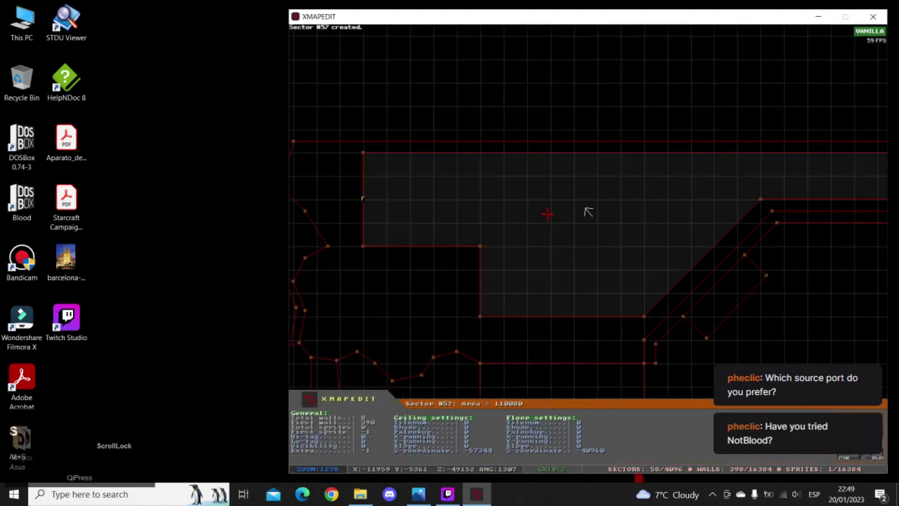
# - Go to the new inner sector in 3D and lower its floor to -32768
pyautogui.press('KP_Enter')
pyautogui.press('pagedown')
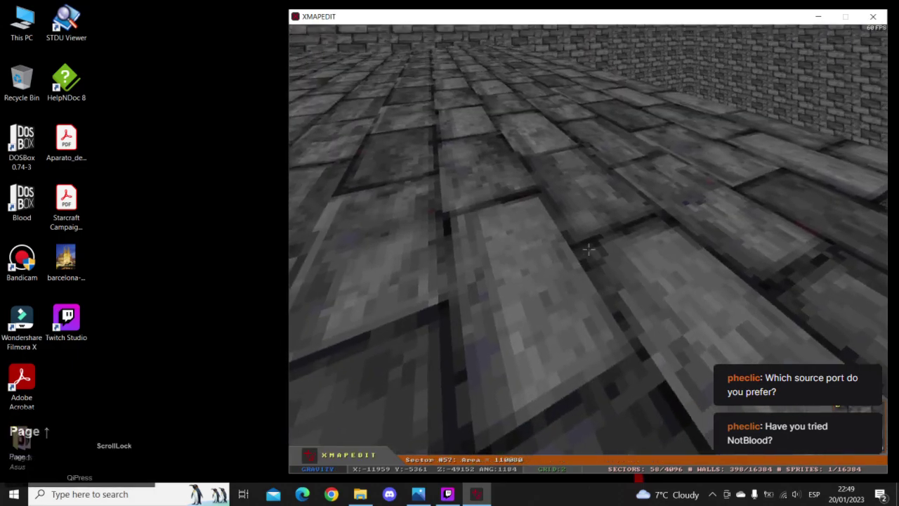
pyautogui.press('Right')
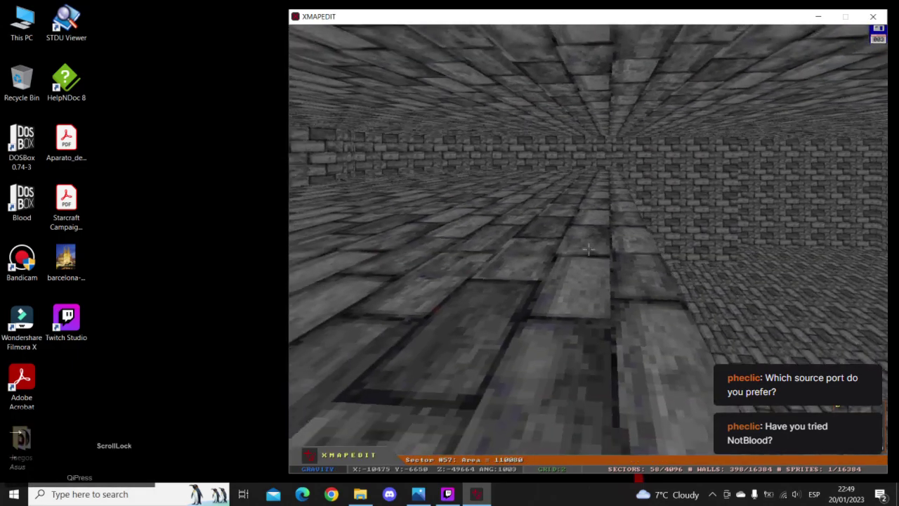
pyautogui.press('pagedown')
pyautogui.press('Up')
pyautogui.press('Left')
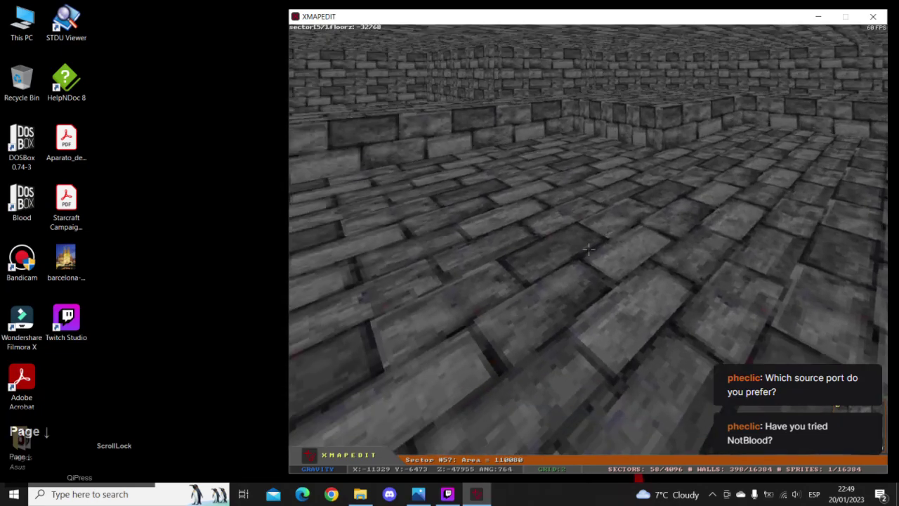
# - Lower the floor of the surrounding connecting sector 56 to -32768
pyautogui.press('Up')
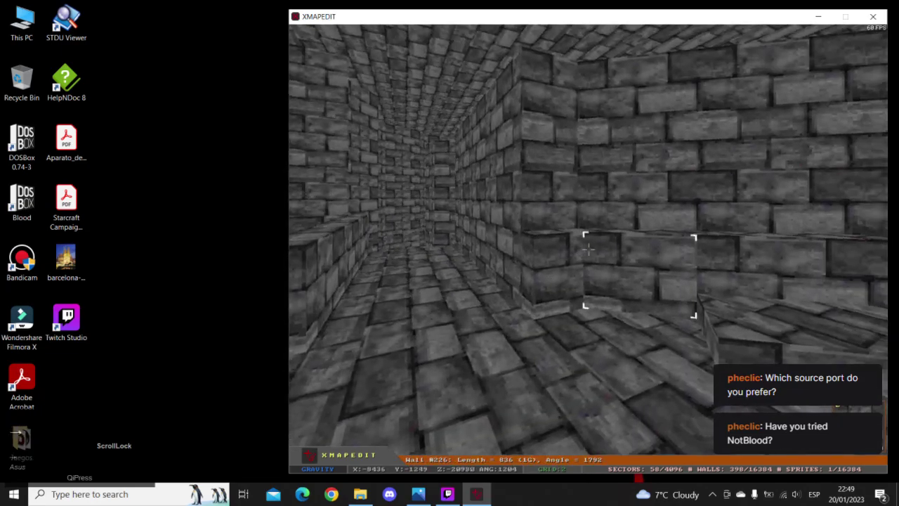
pyautogui.press('Up')
pyautogui.press('Left')
pyautogui.press('pagedown')
pyautogui.press('Up')
pyautogui.press('Right')
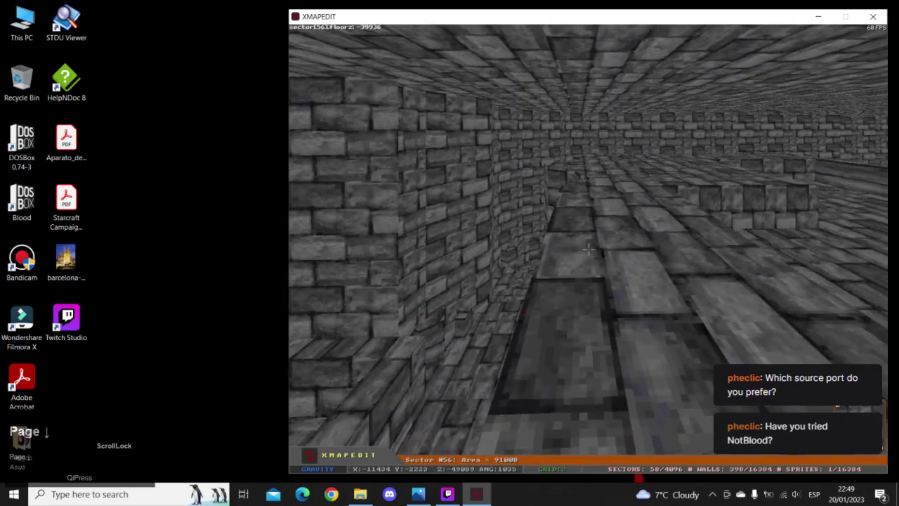
pyautogui.press('Up')
pyautogui.press('Right')
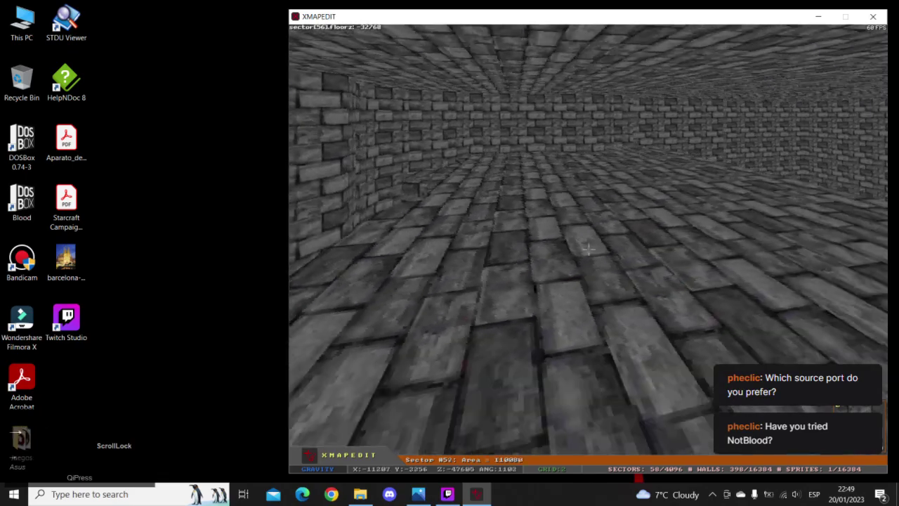
# - Lower the inner sector's floor further to -24576, leaving sector 56 as a raised rim around it
pyautogui.press('Up')
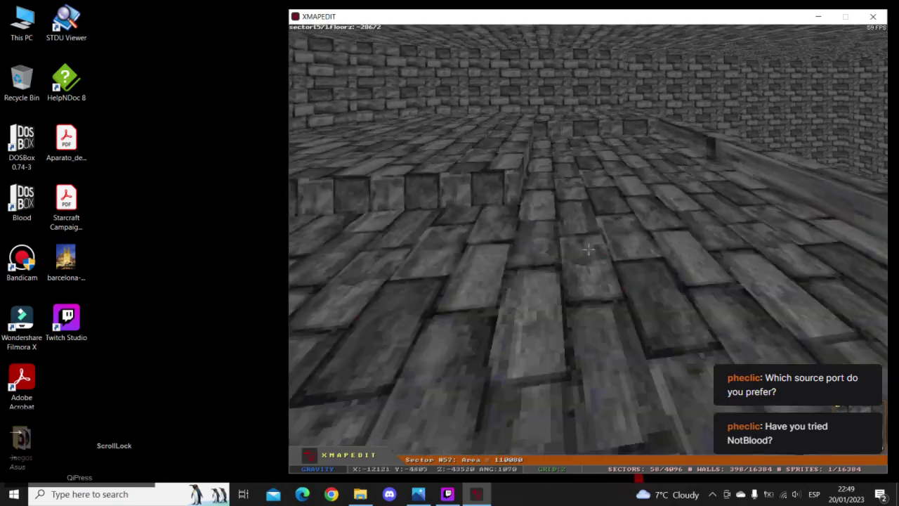
pyautogui.press('pagedown')
pyautogui.press('Up')
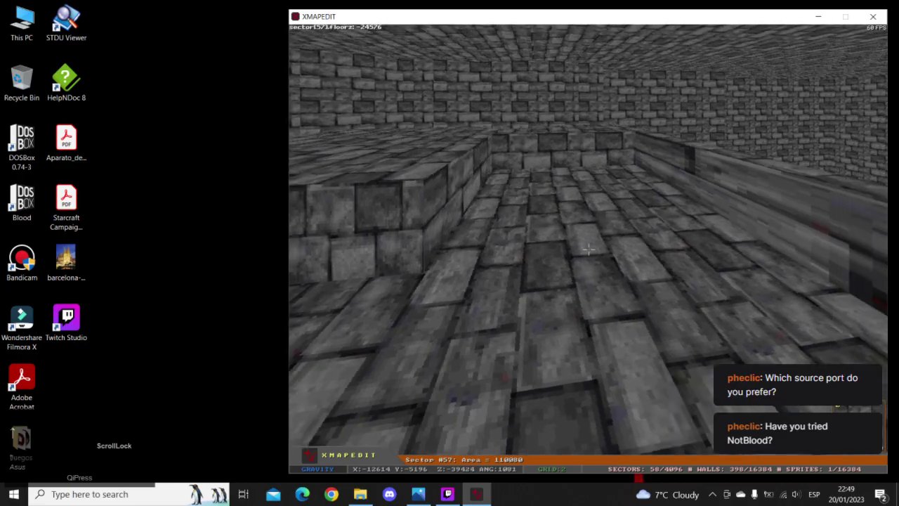
pyautogui.press('Up')
pyautogui.press('Right')
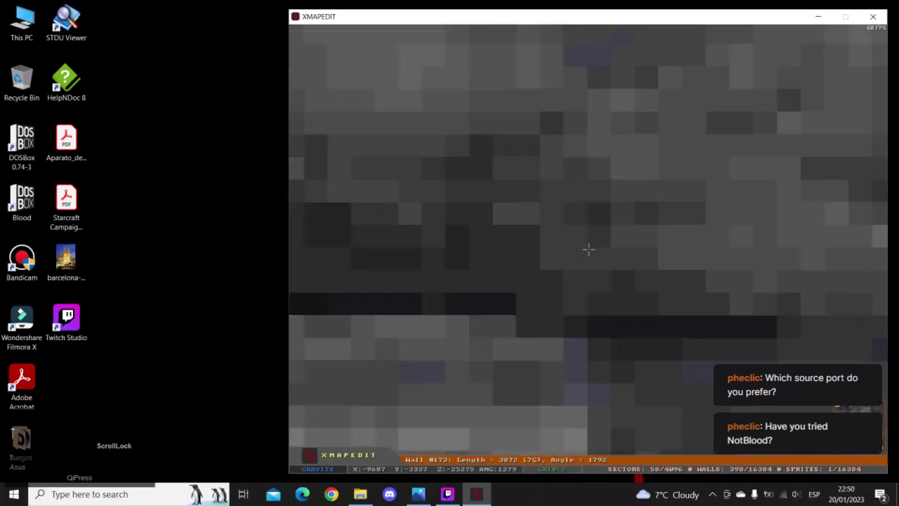
# - Walk through the connecting sector, lower room, cave passage and large sector to examine how their heights and openings join
pyautogui.press('Up')
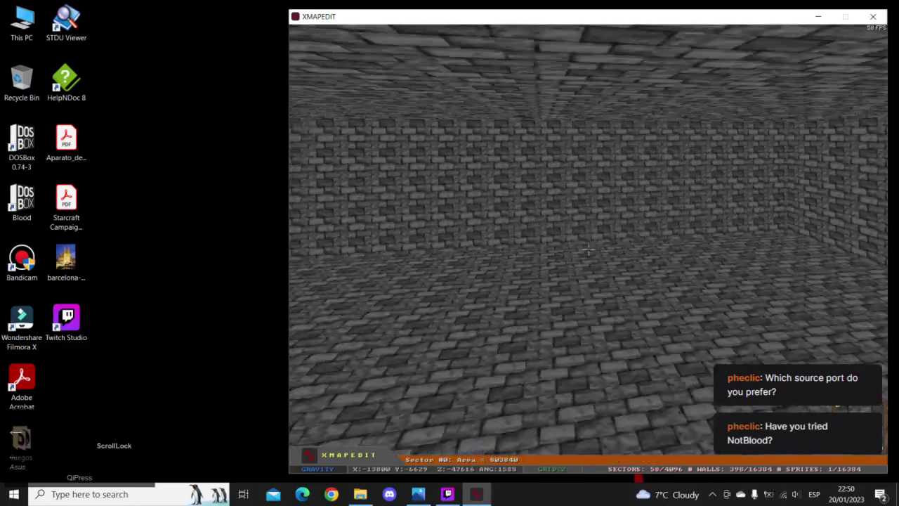
pyautogui.press('Right')
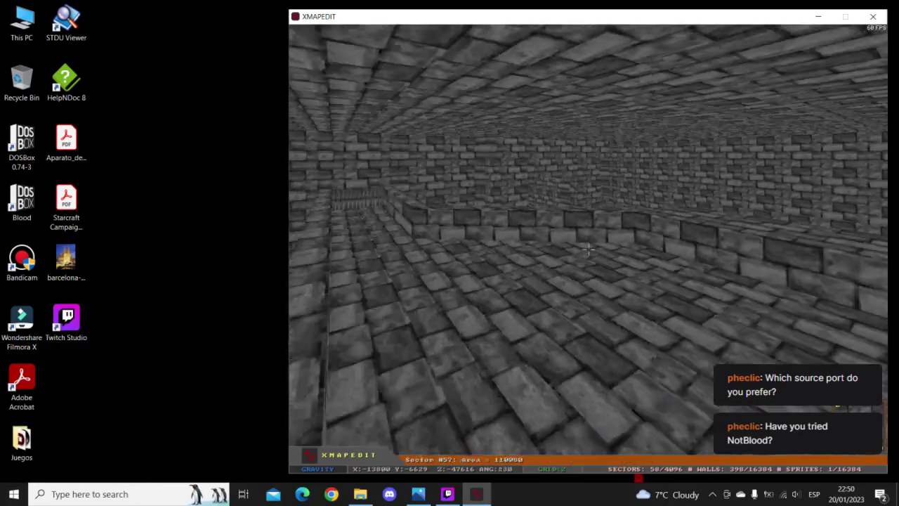
pyautogui.press('Scroll_Lock')
pyautogui.press('Up')
pyautogui.press('Right')
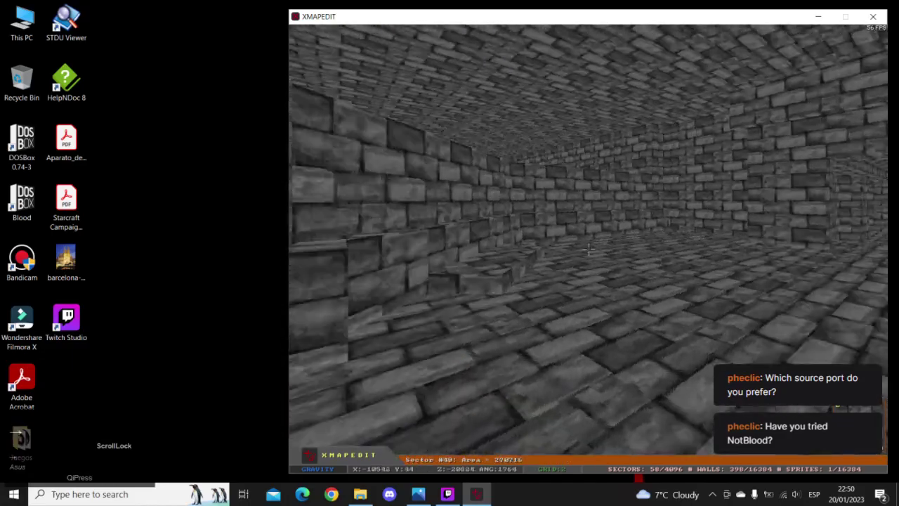
pyautogui.press('Up')
pyautogui.press('Left')
pyautogui.press('Right')
pyautogui.press('Up')
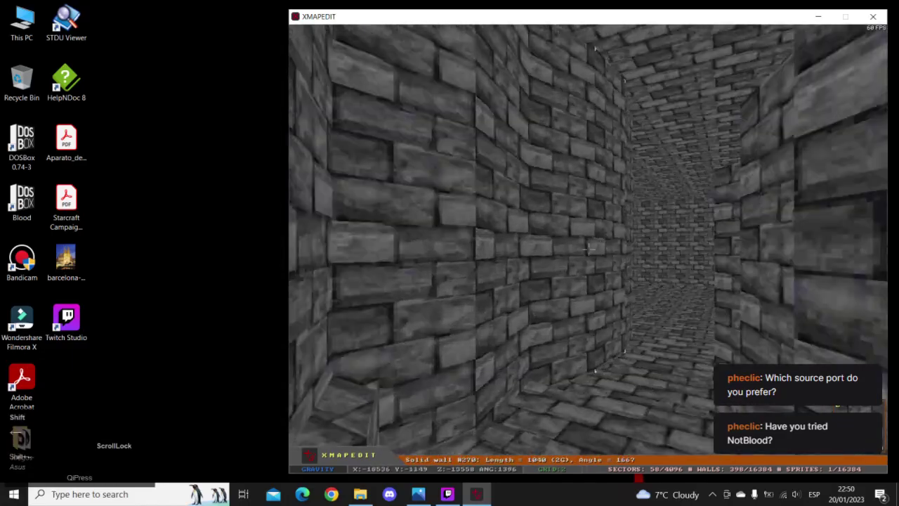
pyautogui.press('Right')
pyautogui.press('Up')
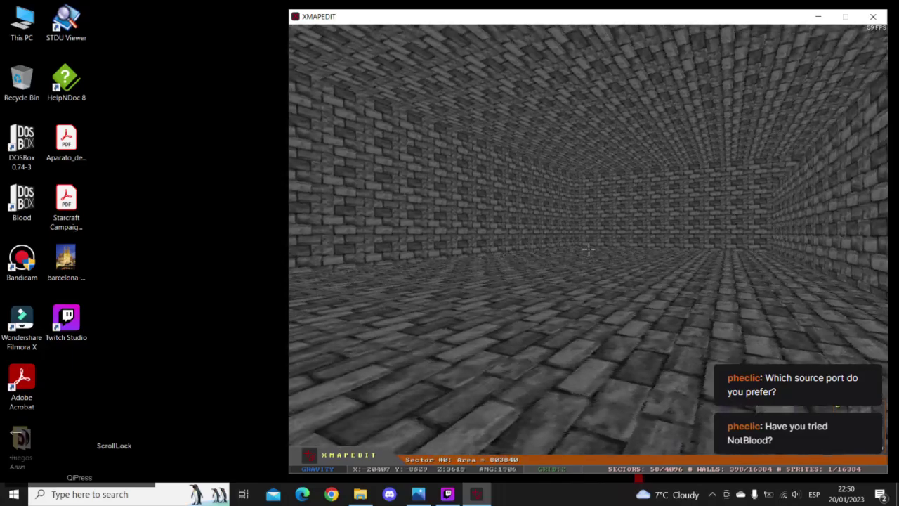
pyautogui.press('Left')
pyautogui.press('Up')
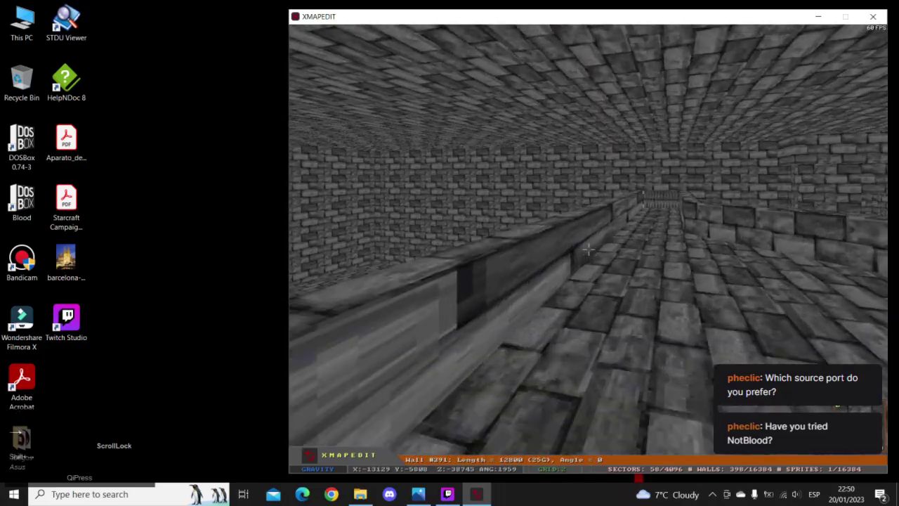
# - Reset the texture panning and repeat of rim walls 391 and 392 in the connecting sector
pyautogui.press('Left')
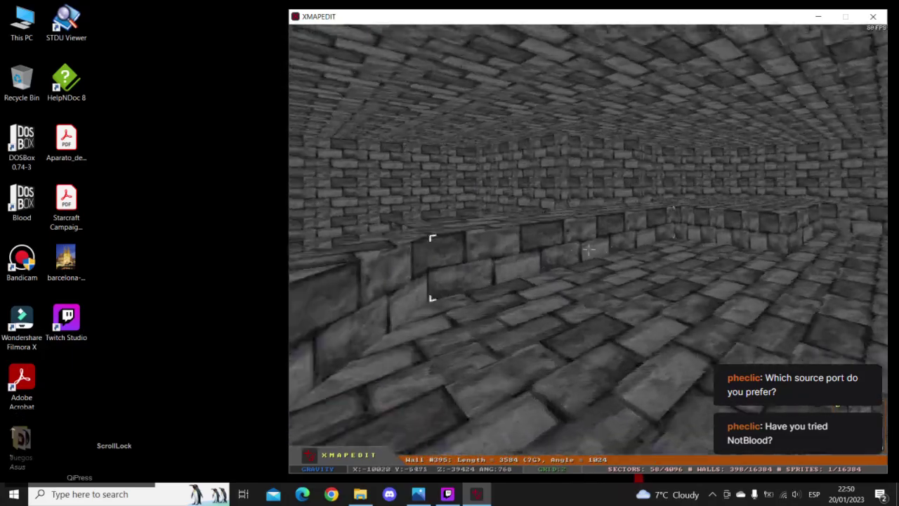
pyautogui.press('Up')
pyautogui.press('Right')
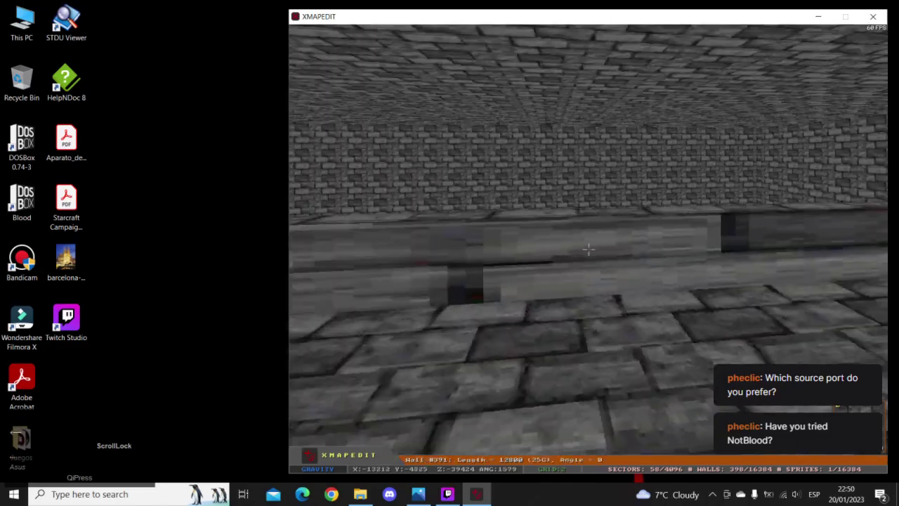
pyautogui.press('Up')
pyautogui.press('/')
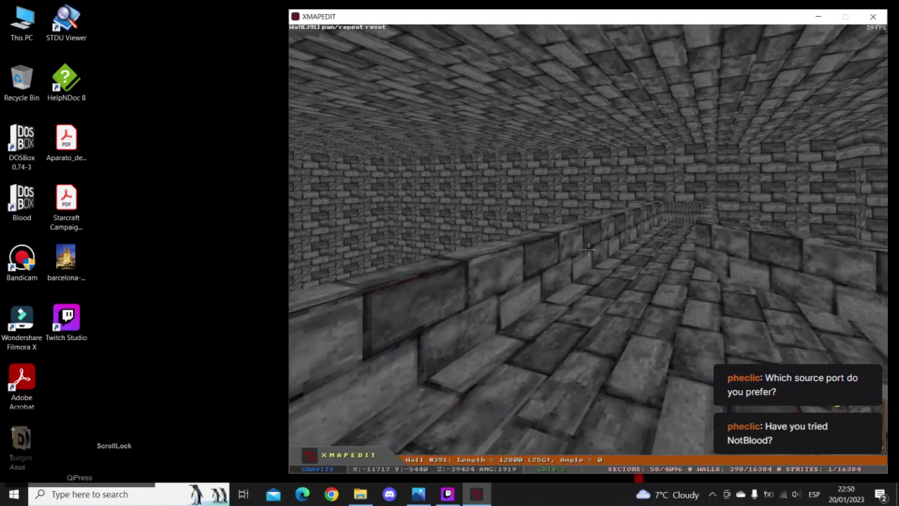
pyautogui.press('Right')
pyautogui.press('/')
pyautogui.press('Left')
pyautogui.press('Up')
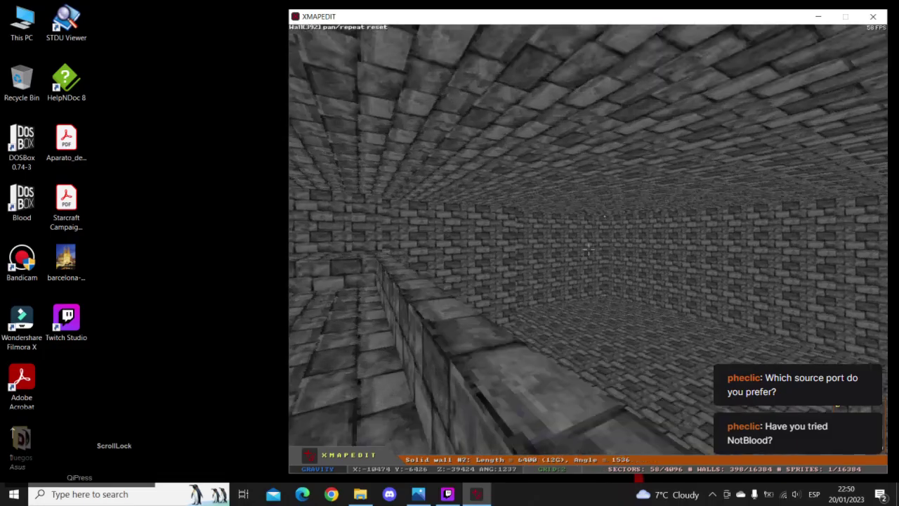
# - Check the hand-drawn layout, and in the 2D map move both upper corners of sector 0 inward to Y -16896
pyautogui.press('KP_Enter')
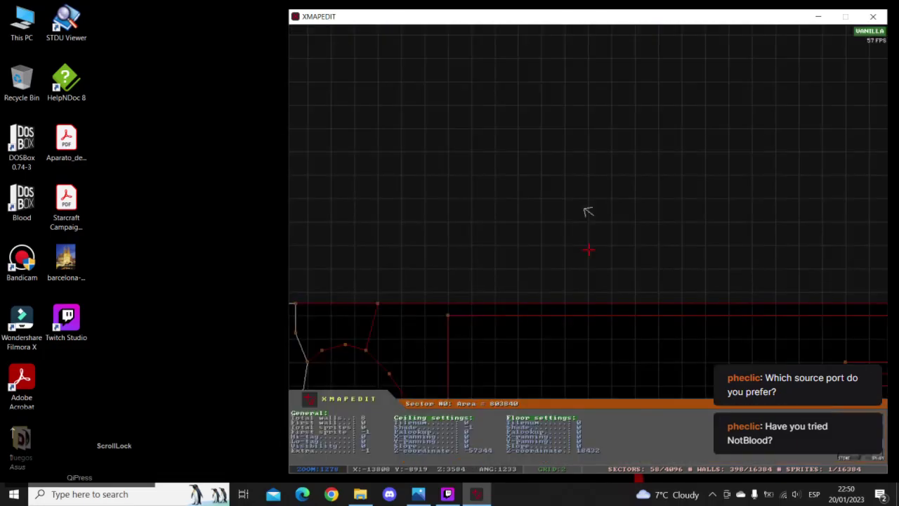
pyautogui.press('z')
pyautogui.press('a')
pyautogui.click(420, 494)
pyautogui.moveTo(356, 195)
pyautogui.mouseDown(button='right')
pyautogui.moveTo(316, 137)
pyautogui.moveTo(415, 423)
pyautogui.moveTo(458, 333)
pyautogui.moveTo(454, 314)
pyautogui.mouseUp(button='right')
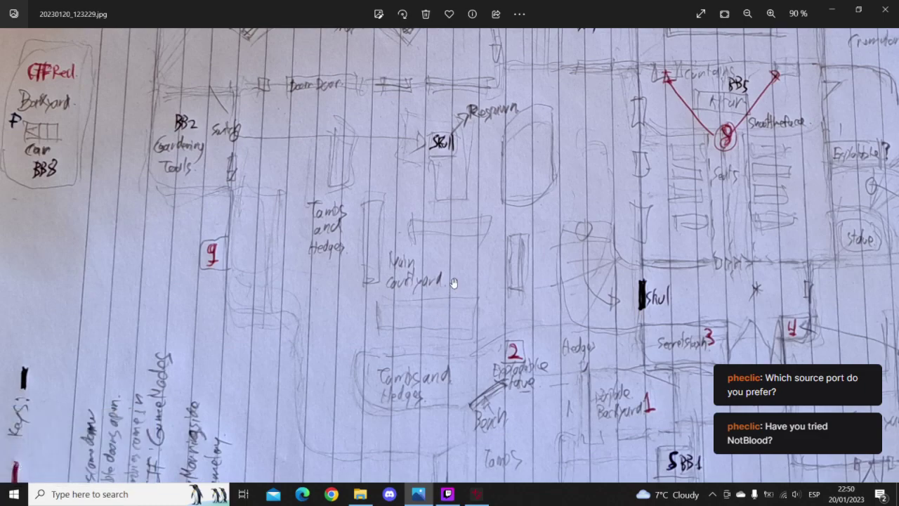
pyautogui.click(829, 7)
pyautogui.rightClick(554, 116)
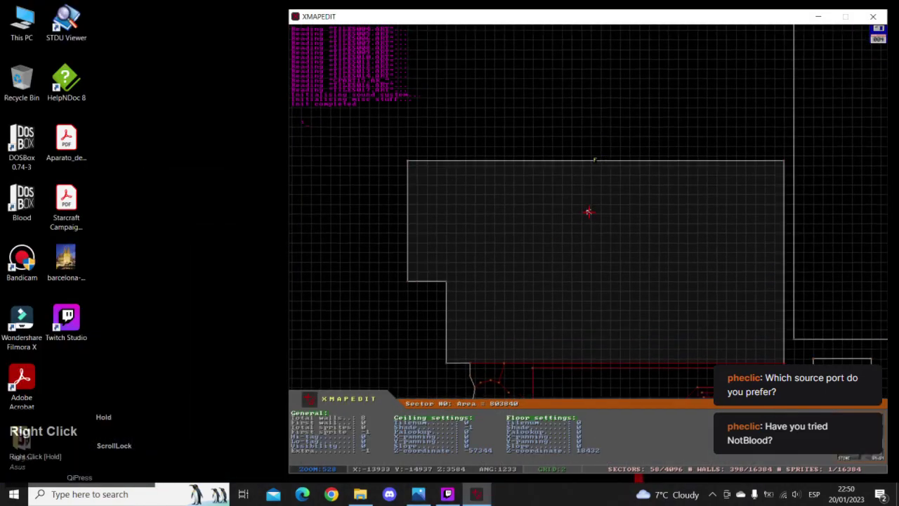
pyautogui.moveTo(588, 212); pyautogui.dragTo(658, 196, button='right')
pyautogui.press('shift')
pyautogui.keyDown('shift'); pyautogui.moveTo(344, 169); pyautogui.dragTo(754, 203); pyautogui.keyUp('shift')
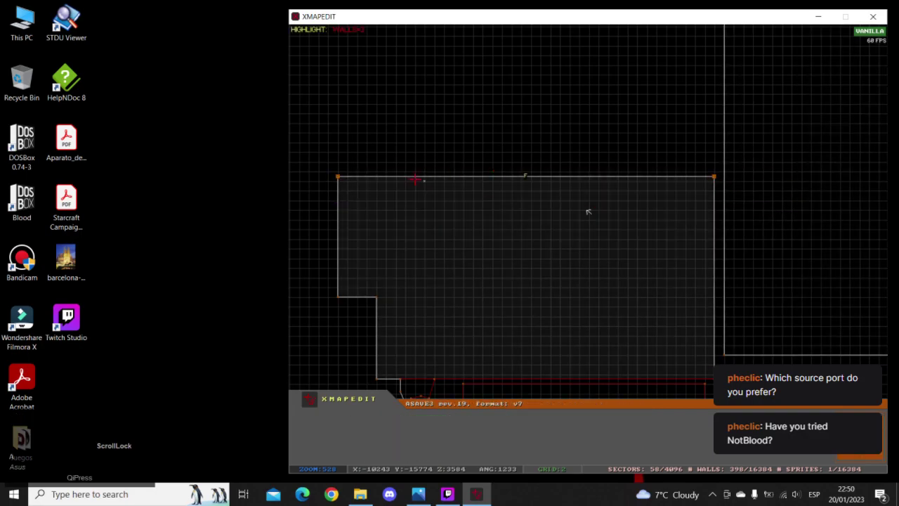
pyautogui.moveTo(338, 176); pyautogui.dragTo(338, 190)
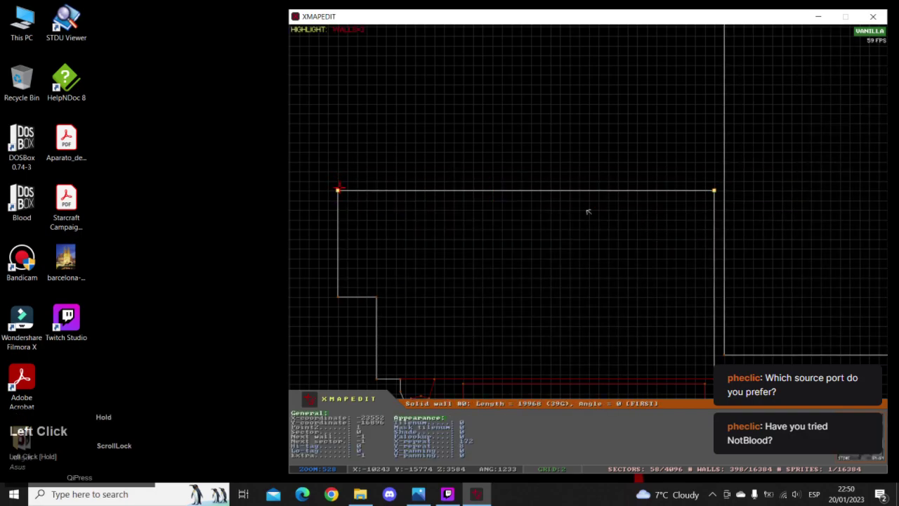
# - Split sector 0's upper wall at X -13312 and raise its eastern part to Y -18944, forming a square-cornered step
pyautogui.moveTo(602, 214); pyautogui.dragTo(568, 187, button='right')
pyautogui.press('Insert')
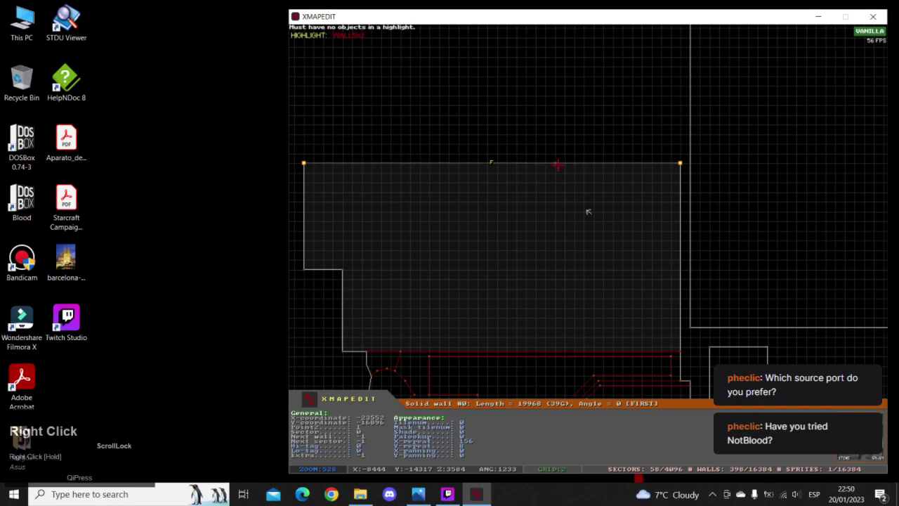
pyautogui.press('shift')
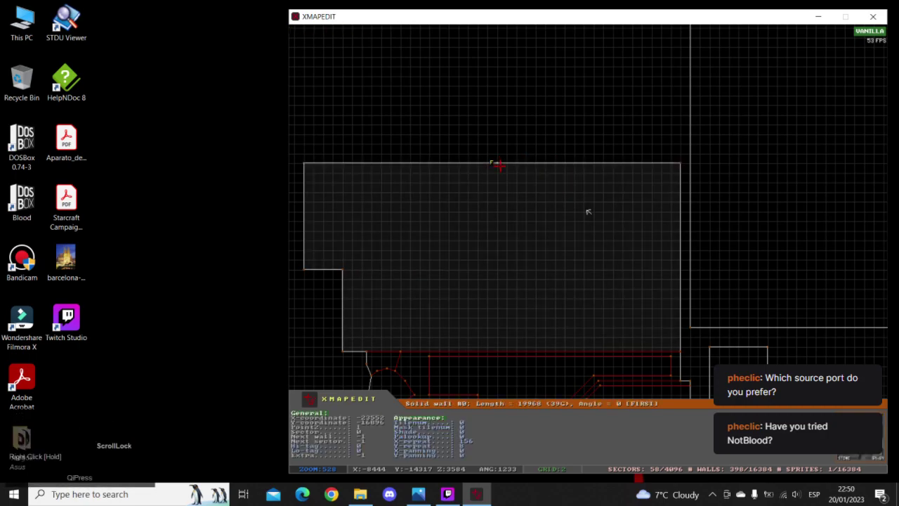
pyautogui.moveTo(499, 163); pyautogui.dragTo(496, 125)
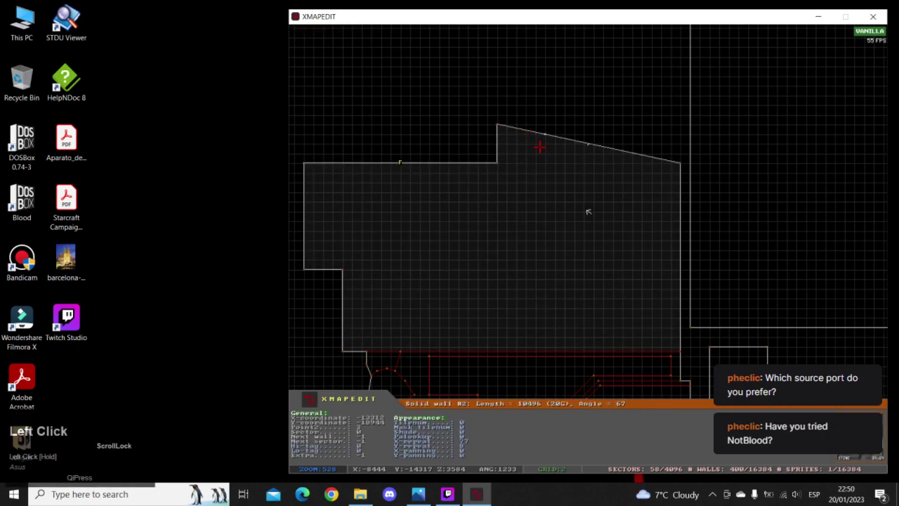
pyautogui.press('Insert')
pyautogui.moveTo(553, 140); pyautogui.dragTo(679, 125)
# - Save the map board
pyautogui.moveTo(650, 133); pyautogui.dragTo(589, 212, button='right')
pyautogui.press('Escape')
pyautogui.press('s')
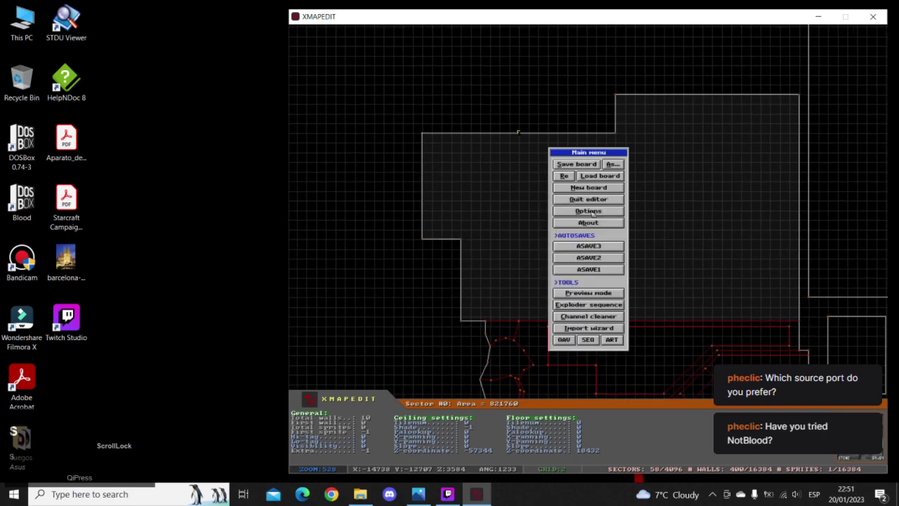
# - Shift both stepped upper walls of sector 0 inward together by about one grid square
pyautogui.rightClick(589, 212)
pyautogui.press('a')
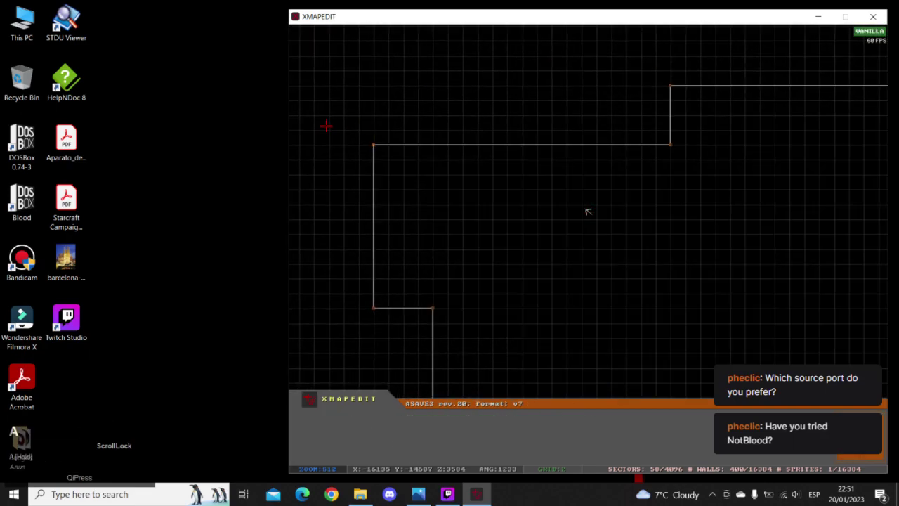
pyautogui.keyDown('shift'); pyautogui.moveTo(327, 126); pyautogui.dragTo(664, 185); pyautogui.keyUp('shift')
pyautogui.keyDown('shift'); pyautogui.moveTo(785, 87); pyautogui.dragTo(302, 210); pyautogui.keyUp('shift')
pyautogui.moveTo(374, 145); pyautogui.dragTo(380, 160)
pyautogui.moveTo(555, 193); pyautogui.dragTo(575, 214, button='right')
pyautogui.press('z')
pyautogui.scroll(5, 567, 206)
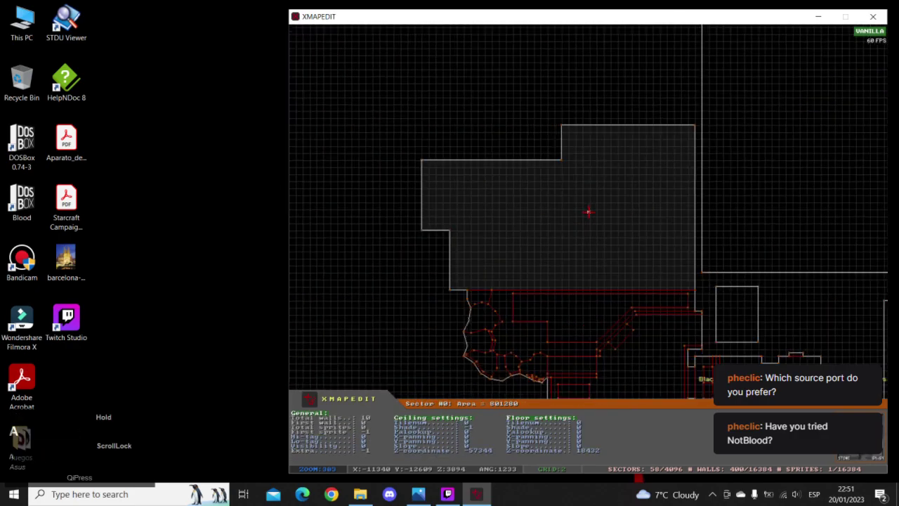
# - Walk around sector 0 in 3D to examine its size and the new stepped corner
pyautogui.press('KP_Enter')
pyautogui.press('Up')
pyautogui.press('Right')
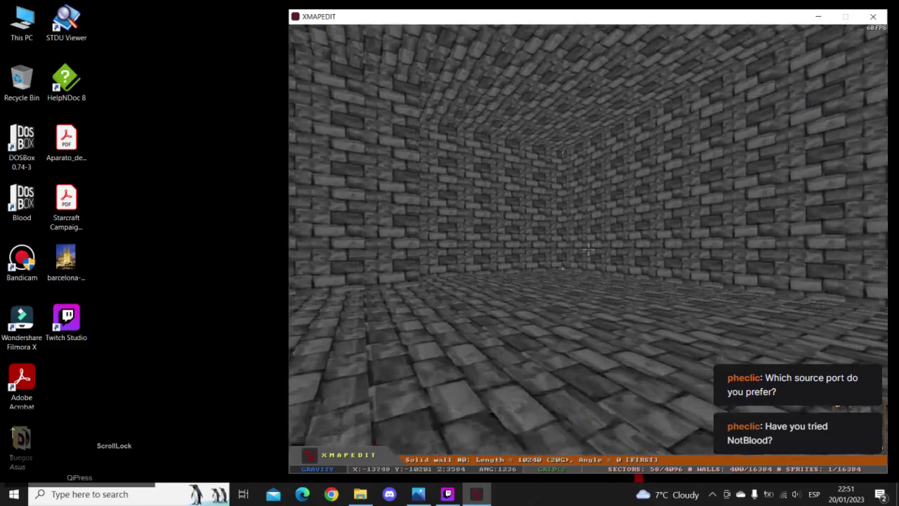
pyautogui.press('Left')
pyautogui.press('Up')
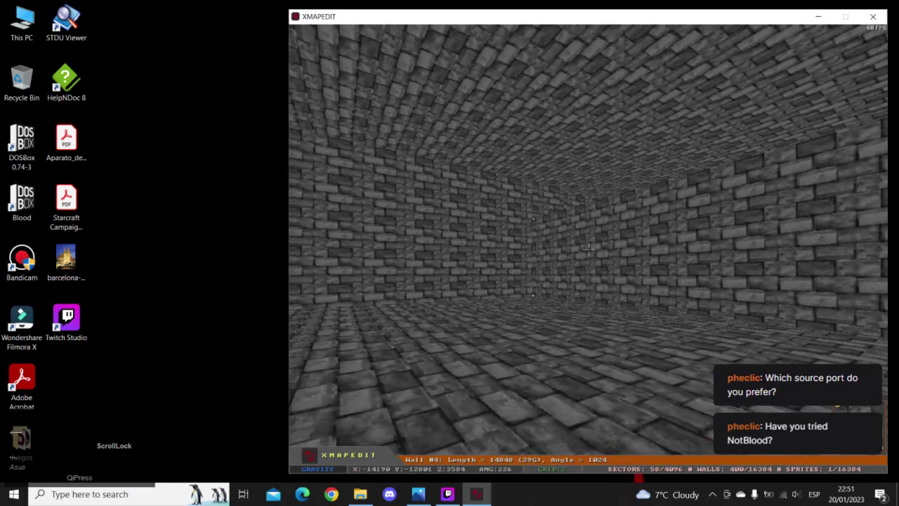
pyautogui.press('Right')
pyautogui.press('Up')
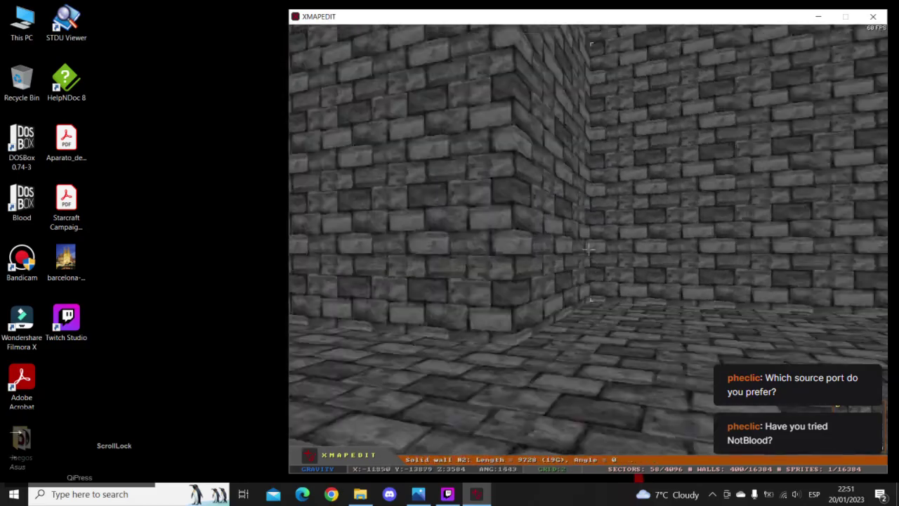
pyautogui.press('Right')
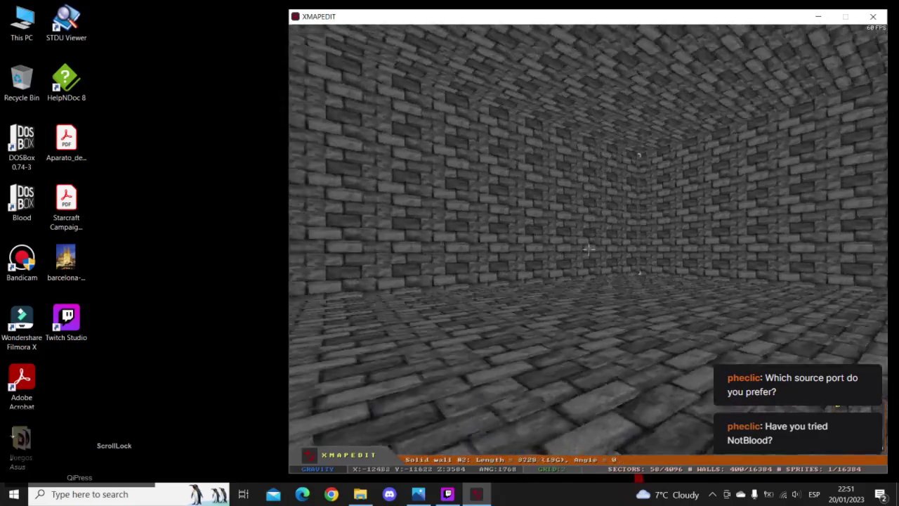
pyautogui.press('Up')
pyautogui.press('Left')
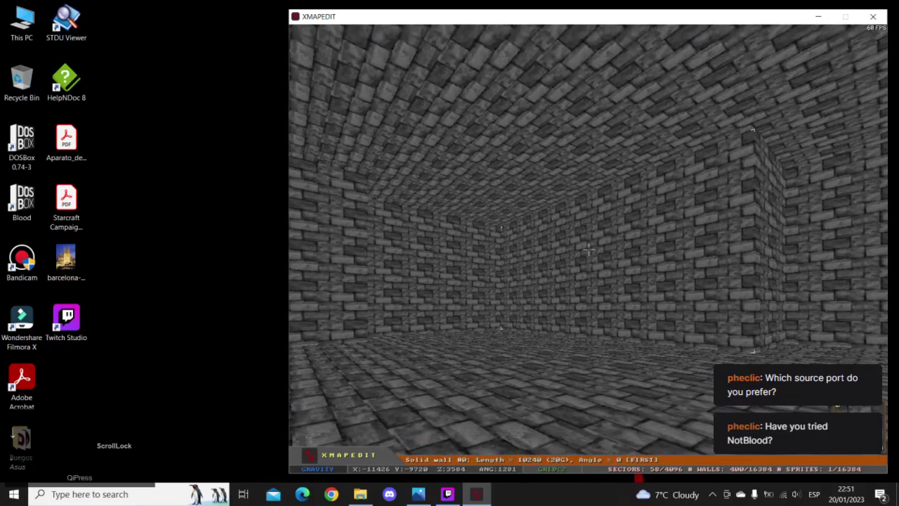
pyautogui.press('Up')
pyautogui.press('Right')
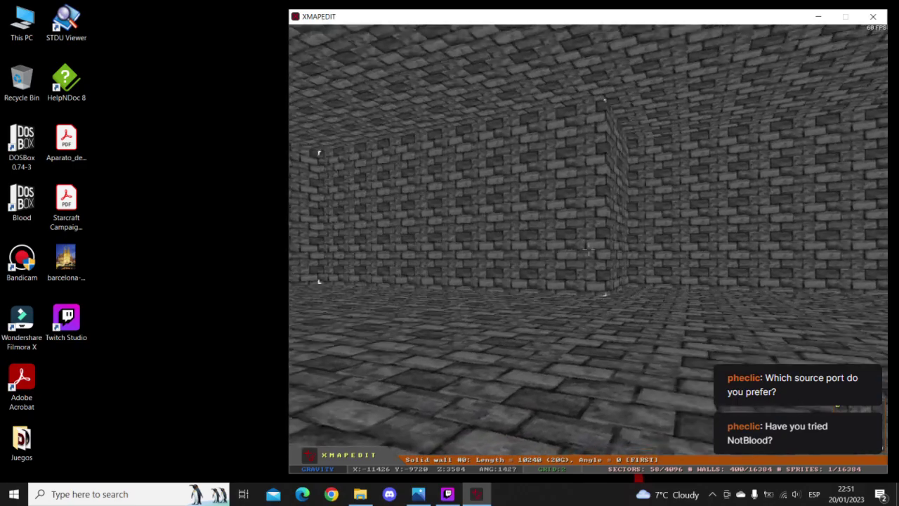
pyautogui.press('Left')
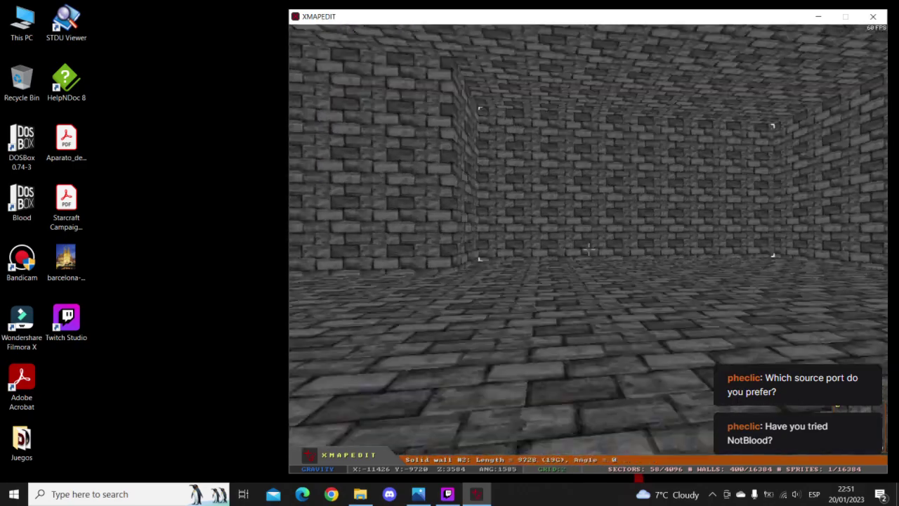
# - Following the hand-drawn layout, draw an upright rectangle two grid squares wide and five tall in the western half of sector 0
pyautogui.press('KP_Enter')
pyautogui.rightClick(435, 214)
pyautogui.moveTo(589, 212); pyautogui.dragTo(590, 213, button='right')
pyautogui.click(418, 494)
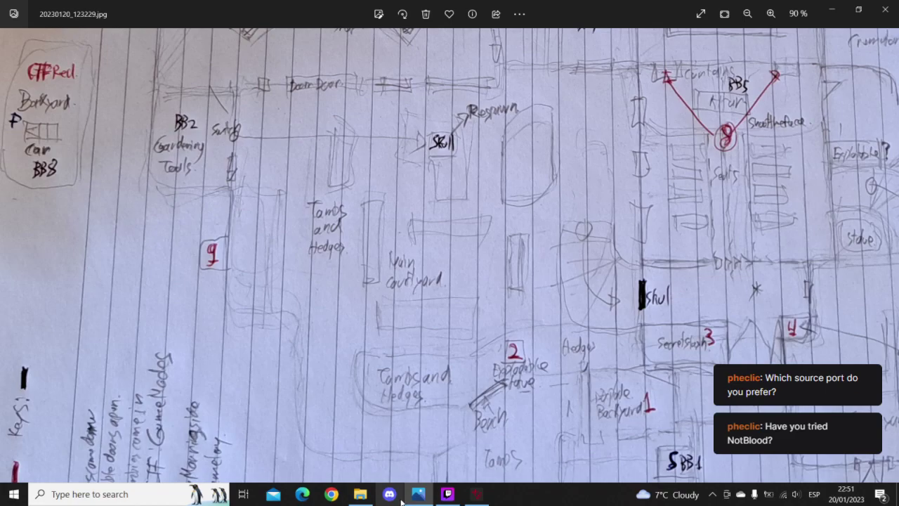
pyautogui.click(401, 500)
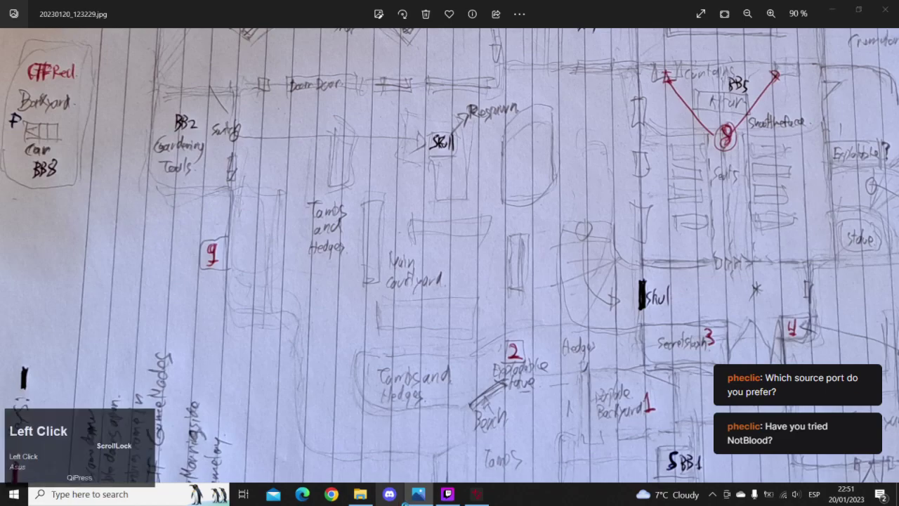
pyautogui.click(827, 12)
pyautogui.moveTo(589, 212)
pyautogui.mouseDown(button='right')
pyautogui.moveTo(640, 208)
pyautogui.moveTo(588, 211)
pyautogui.mouseUp(button='right')
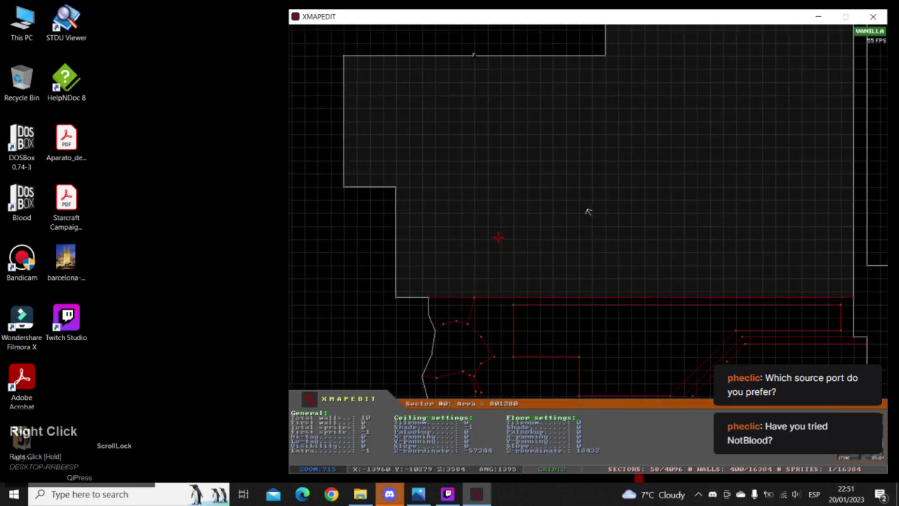
pyautogui.press('space')
pyautogui.press('space')
pyautogui.press('space')
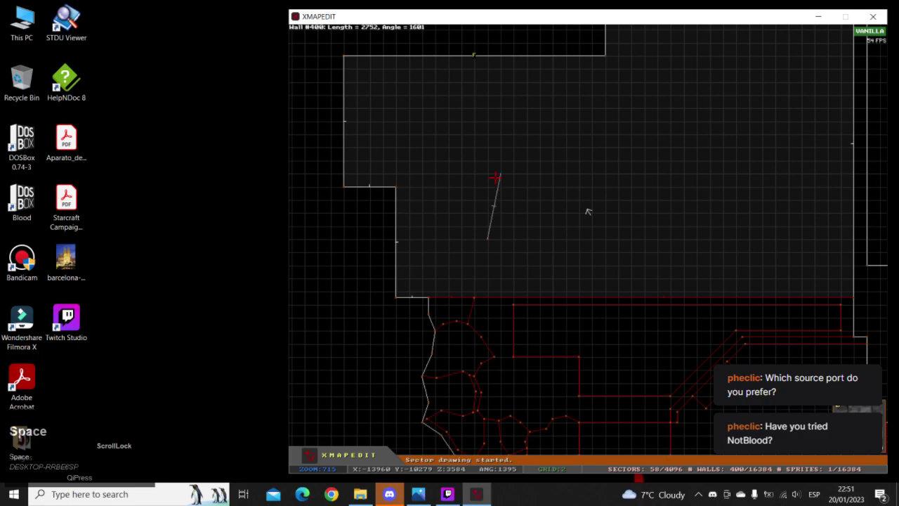
pyautogui.press('space')
pyautogui.press('space')
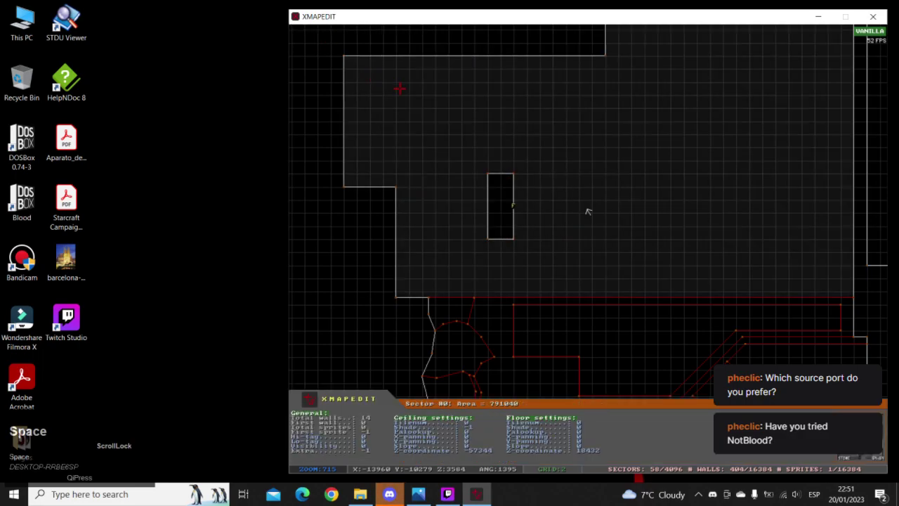
# - Draw a second upright rectangle, 1024 by 2560, northwest of the first one inside sector 0
pyautogui.press('space')
pyautogui.press('space')
pyautogui.press('space')
pyautogui.press('space')
pyautogui.press('space')
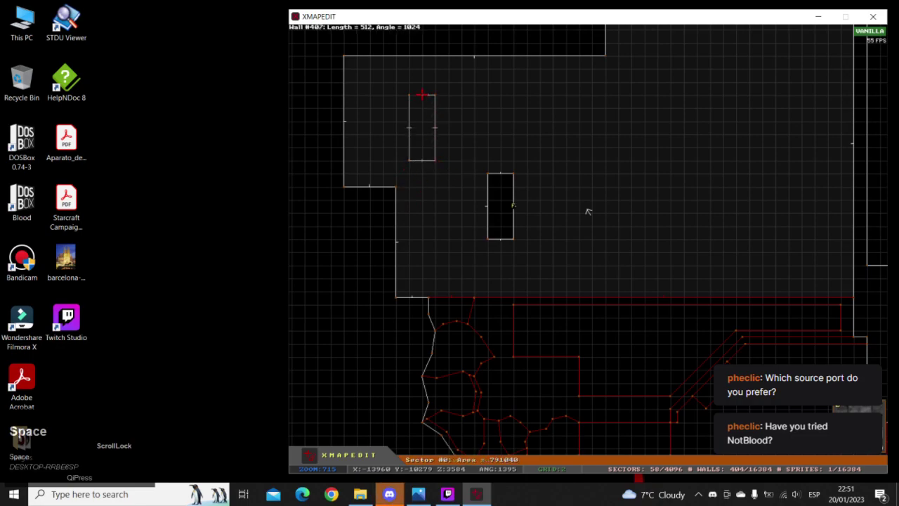
pyautogui.press('space')
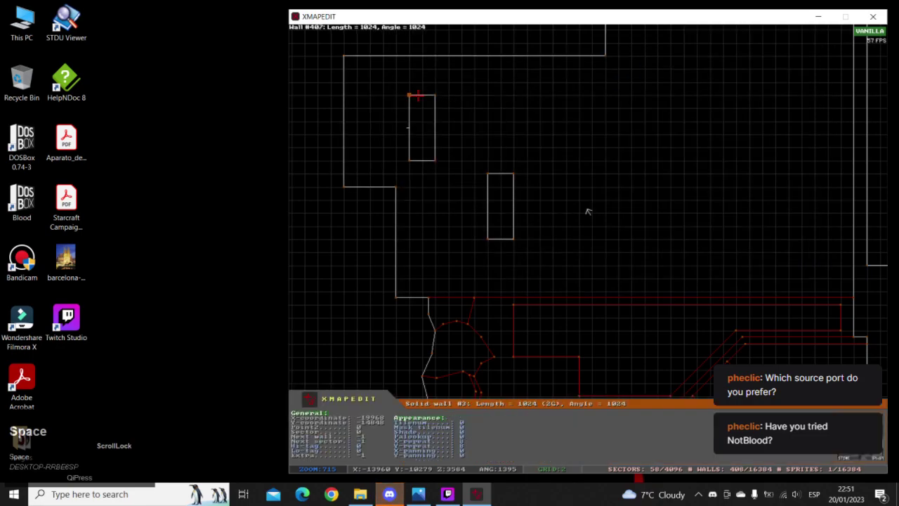
# - Close the layout image view and quit Discord running in the background
pyautogui.hotkey('alt', 'Tab')
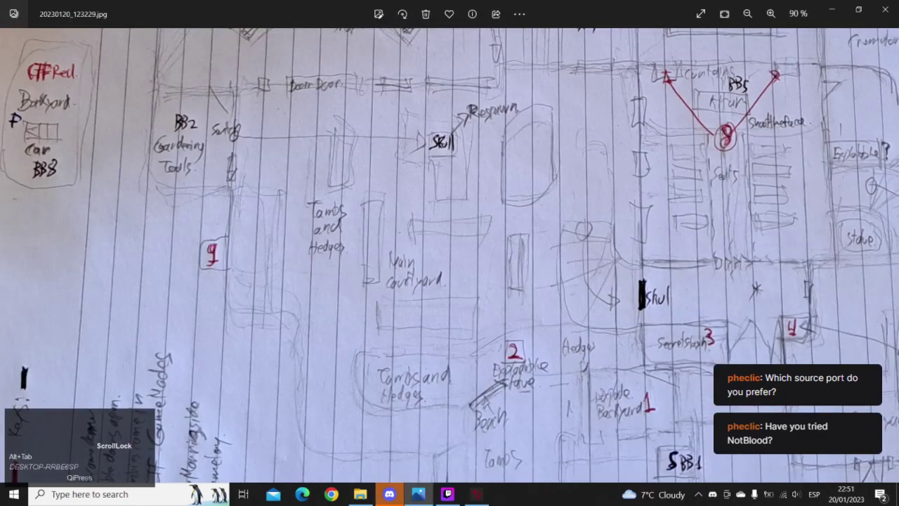
pyautogui.click(389, 494)
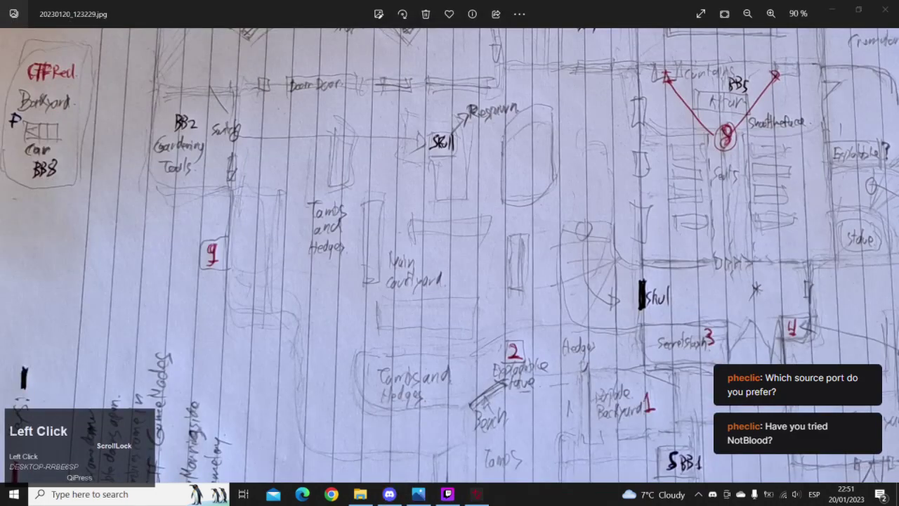
pyautogui.click(832, 9)
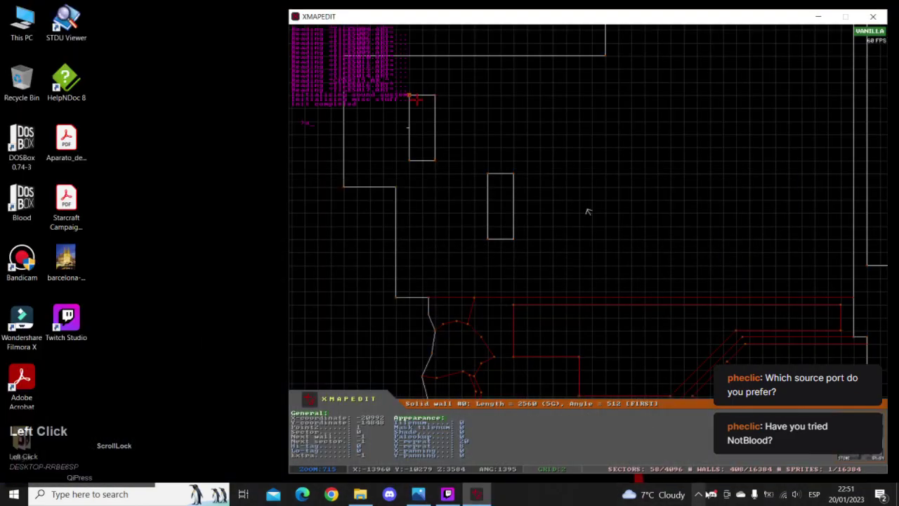
pyautogui.rightClick(712, 494)
pyautogui.click(750, 488)
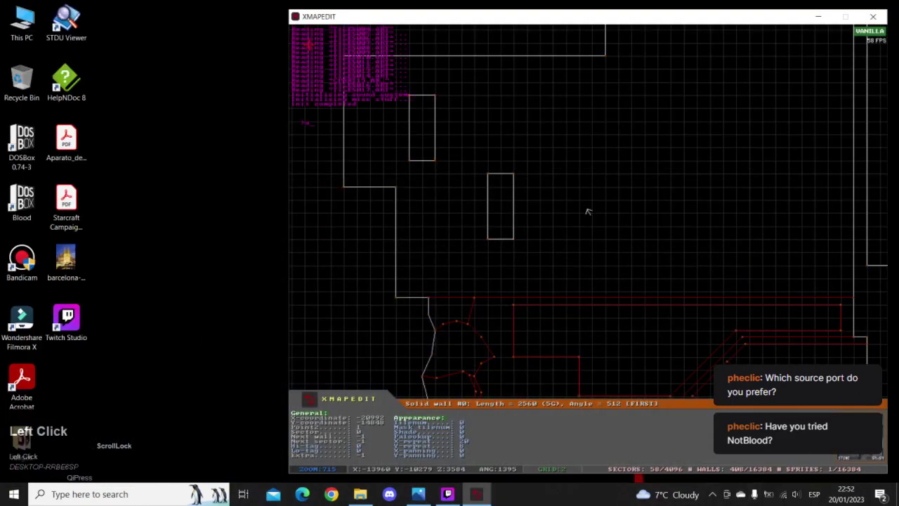
# - Following the hand-drawn layout, draw a horizontal rectangle 3584 by 1024 inside sector 0, east of the northwest upright rectangle
pyautogui.moveTo(536, 135); pyautogui.dragTo(589, 212, button='right')
pyautogui.press('a')
pyautogui.press('z')
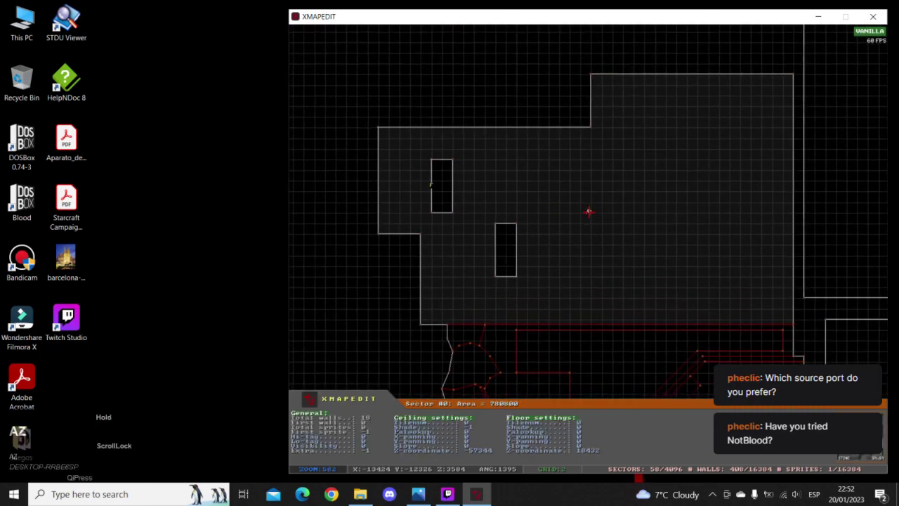
pyautogui.click(418, 494)
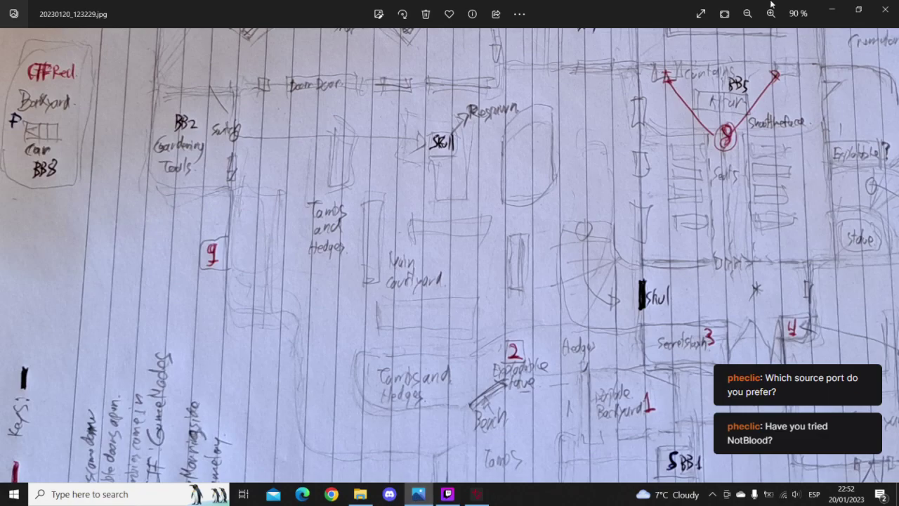
pyautogui.click(830, 9)
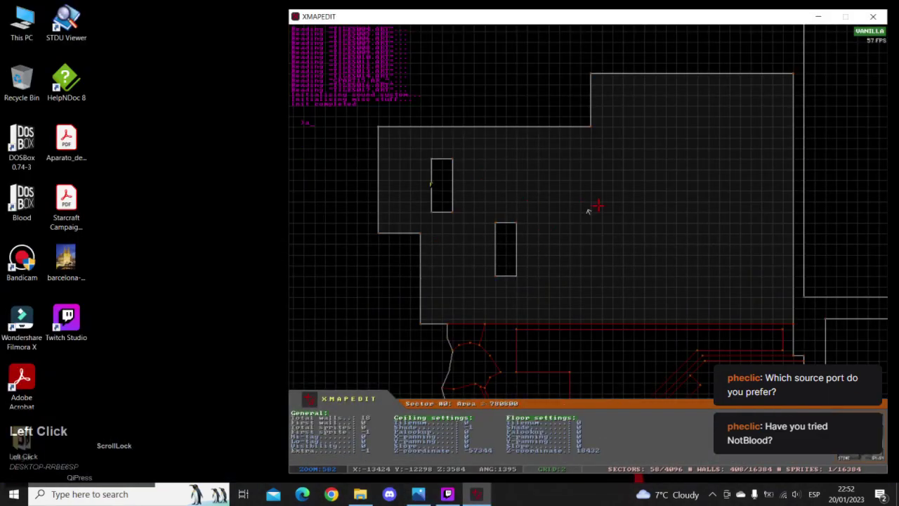
pyautogui.moveTo(592, 206); pyautogui.dragTo(589, 211, button='right')
pyautogui.scroll(1, 520, 179)
pyautogui.press('space')
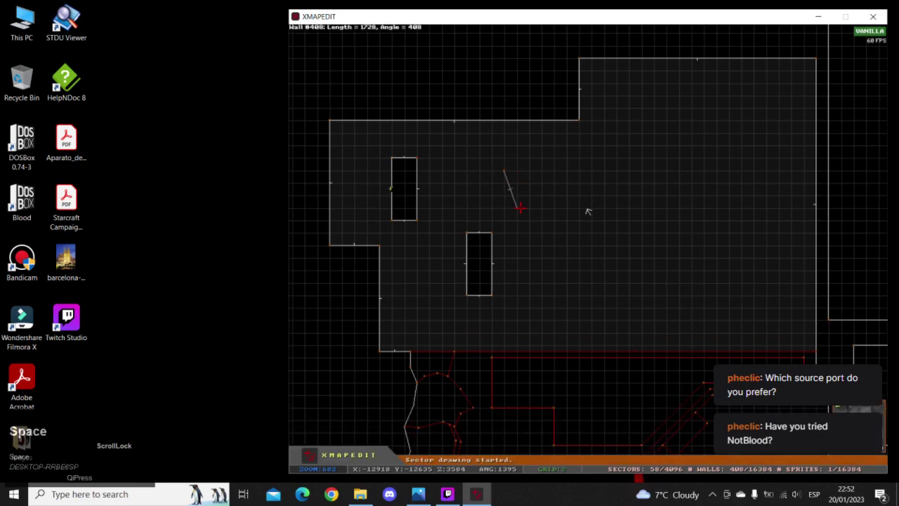
pyautogui.press('space')
pyautogui.press('space')
pyautogui.press('space')
pyautogui.press('space')
# - Draw a second horizontal rectangle, 2560 by 1024, southeast of the first horizontal one inside sector 0
pyautogui.press('space')
pyautogui.press('space')
pyautogui.press('space')
pyautogui.press('space')
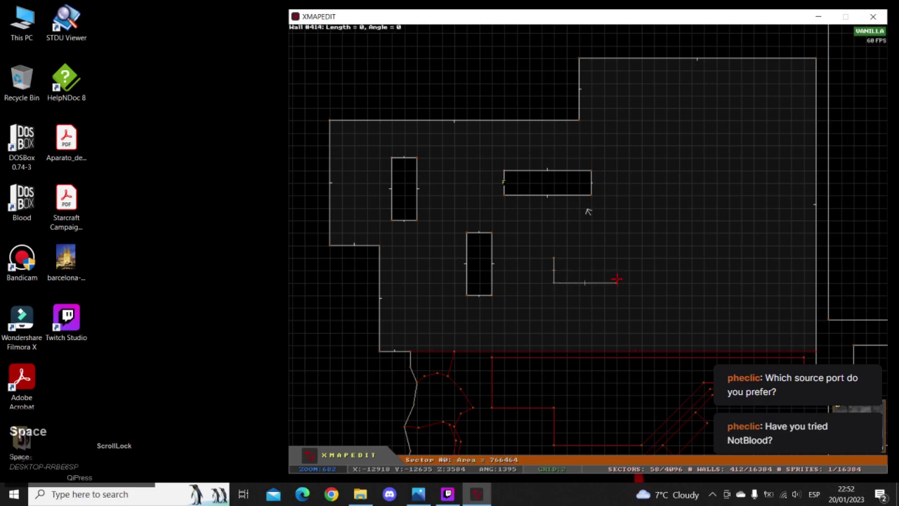
pyautogui.press('space')
pyautogui.press('space')
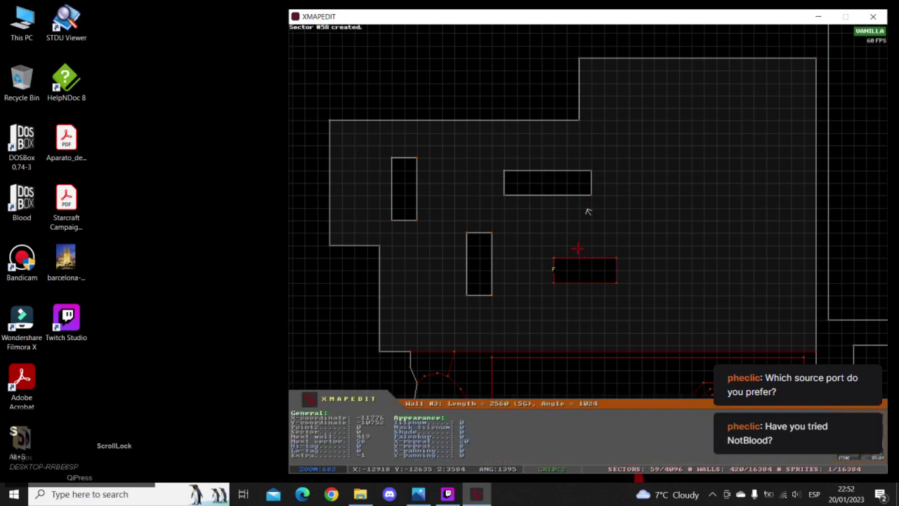
# - Turn the four rectangular loops inside sector 0 into separate inner sectors
pyautogui.hotkey('alt', 's')
pyautogui.hotkey('alt', 's')
pyautogui.hotkey('alt', 's')
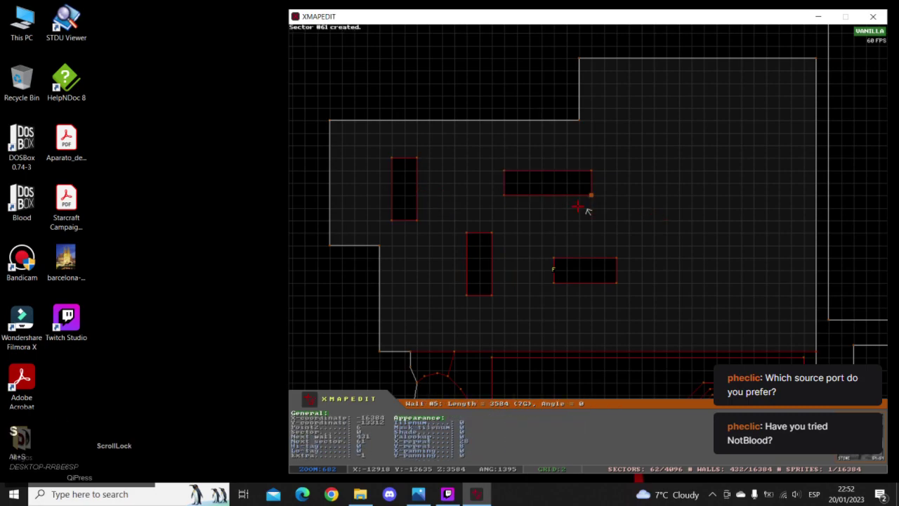
pyautogui.press('z')
pyautogui.press('a')
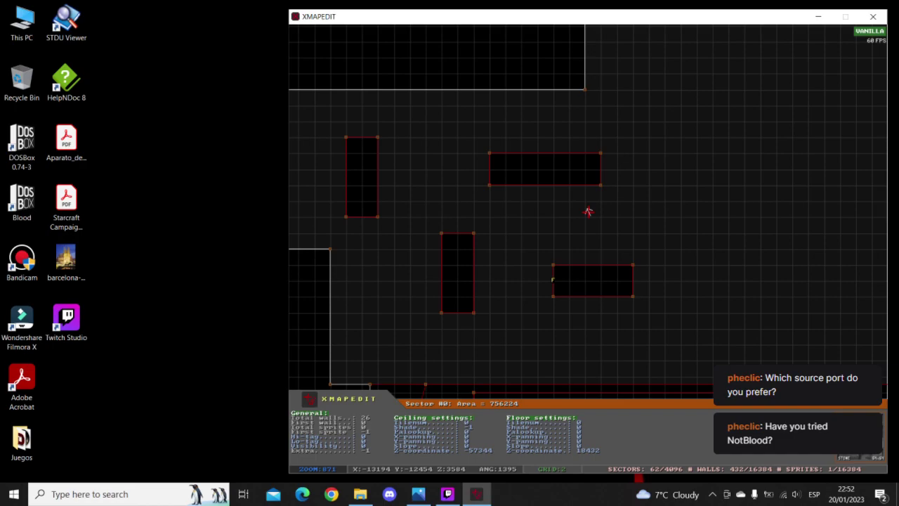
# - Highlight all four new rectangular sectors inside sector 0 together
pyautogui.scroll(-5, 597, 228)
pyautogui.scroll(6, 589, 211)
pyautogui.scroll(-4, 330, 172)
pyautogui.rightClick(552, 173)
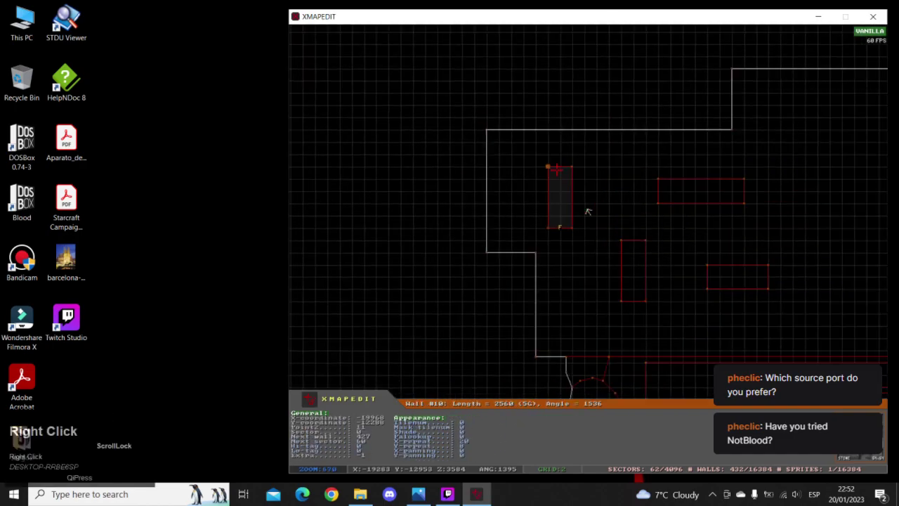
pyautogui.keyDown('alt'); pyautogui.moveTo(534, 152); pyautogui.dragTo(805, 352); pyautogui.keyUp('alt')
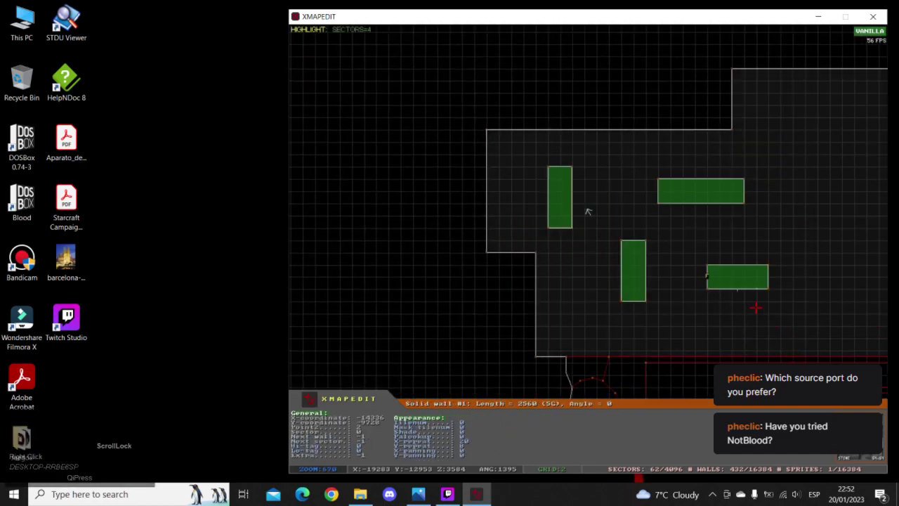
# - In 3D, raise the floors of the four highlighted sectors into low blocks with a floor height of 10240
pyautogui.rightClick(734, 278)
pyautogui.press('KP_Enter')
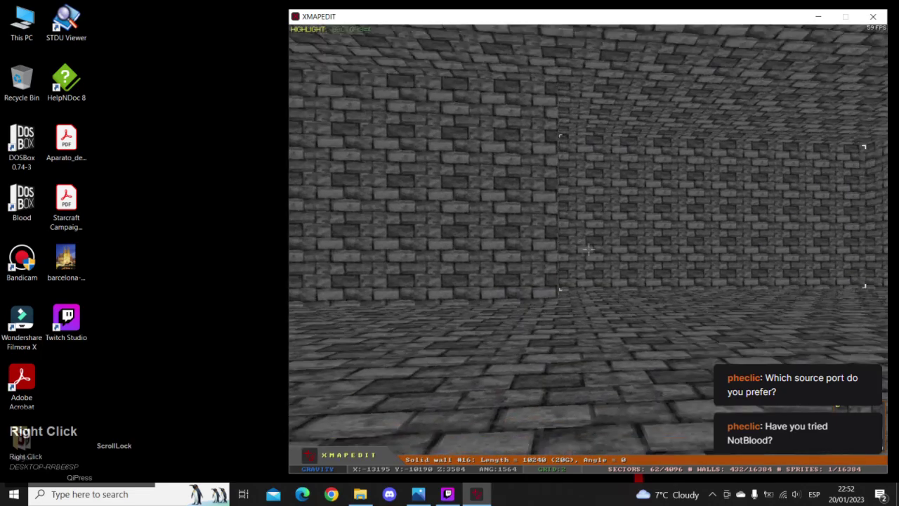
pyautogui.press('pagedown')
pyautogui.press('Up')
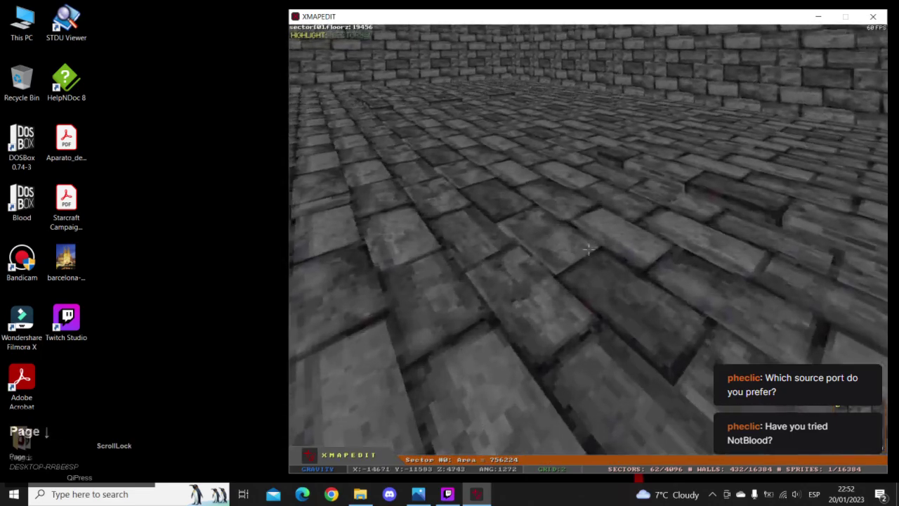
pyautogui.press('pageup')
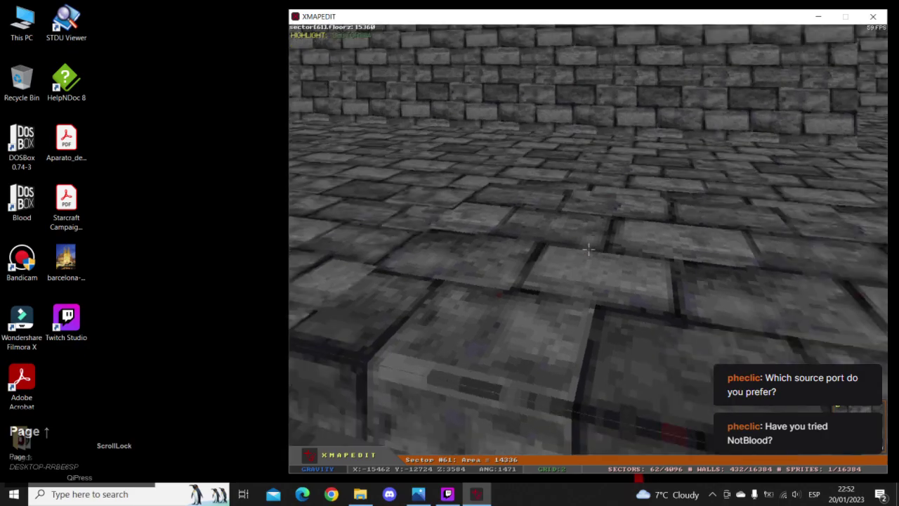
pyautogui.press('Down')
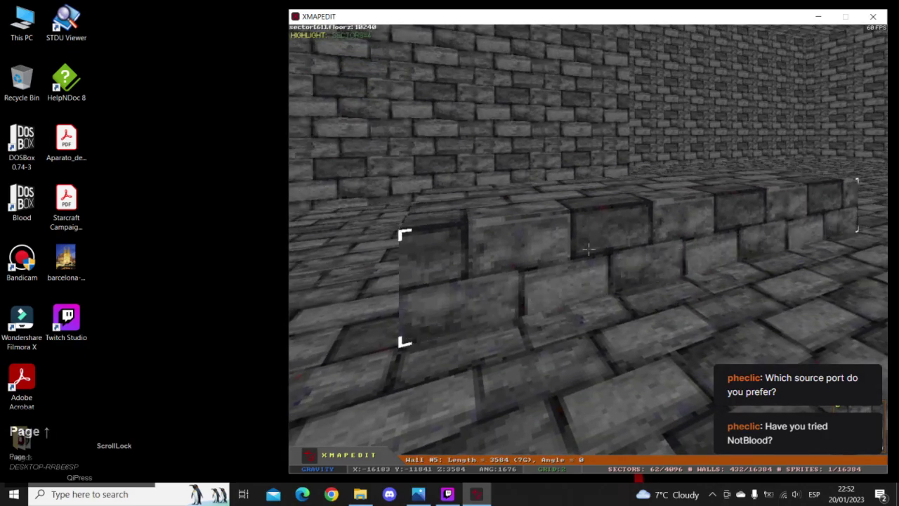
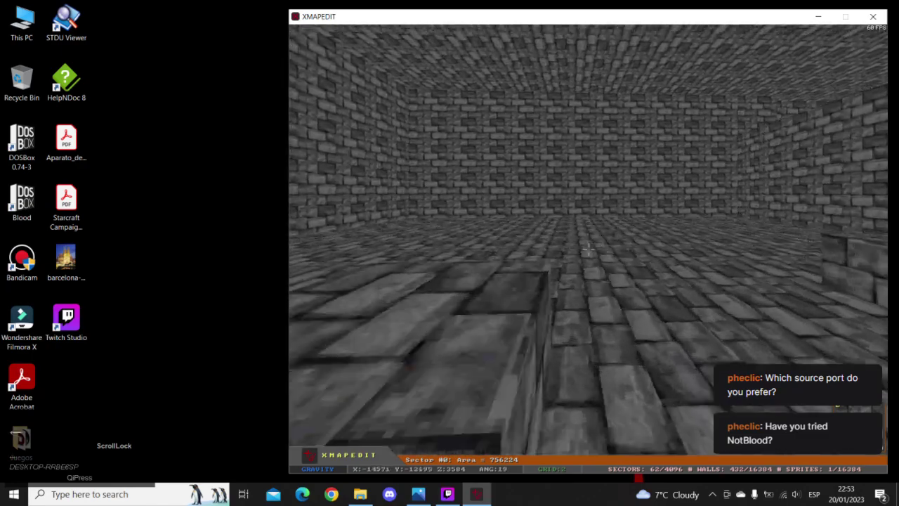
# - Consult the hand-drawn layout and add an upright rectangular sector, 1024 by 3072, in the northern part of sector 0, east of the other blocks
pyautogui.press('KP_Enter')
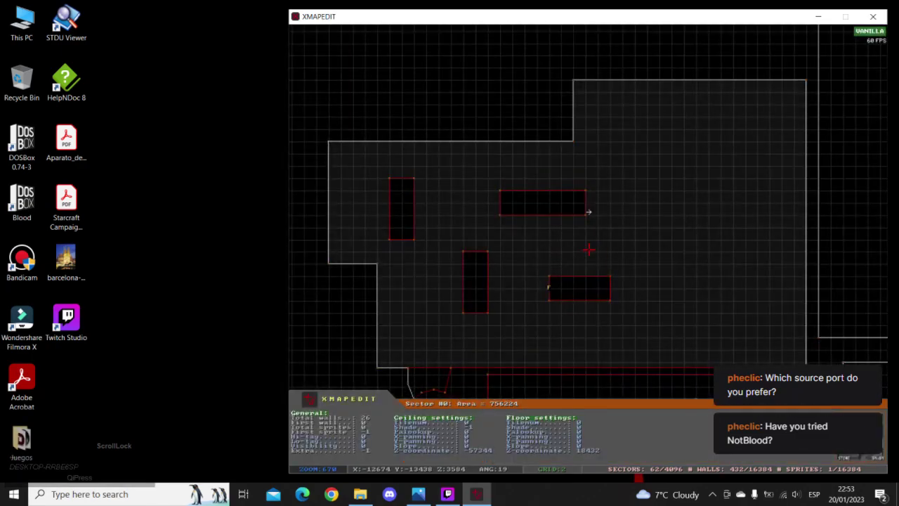
pyautogui.click(418, 495)
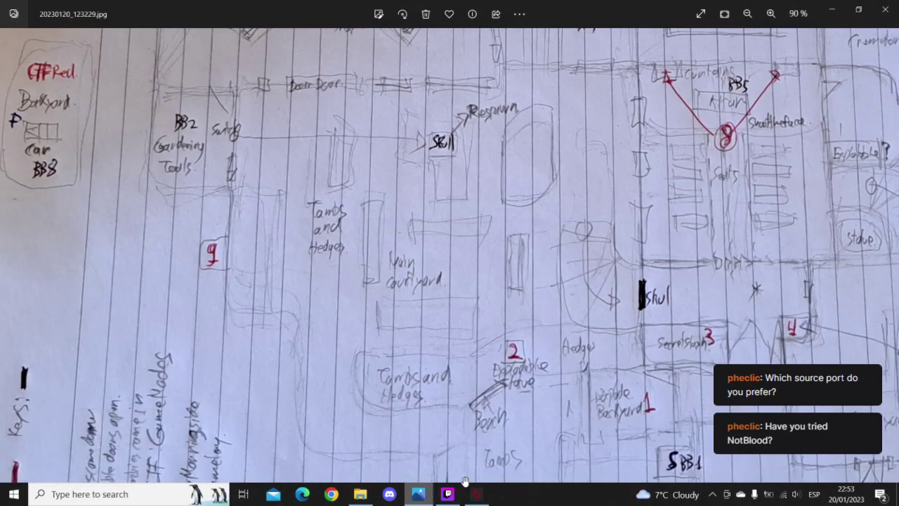
pyautogui.click(833, 10)
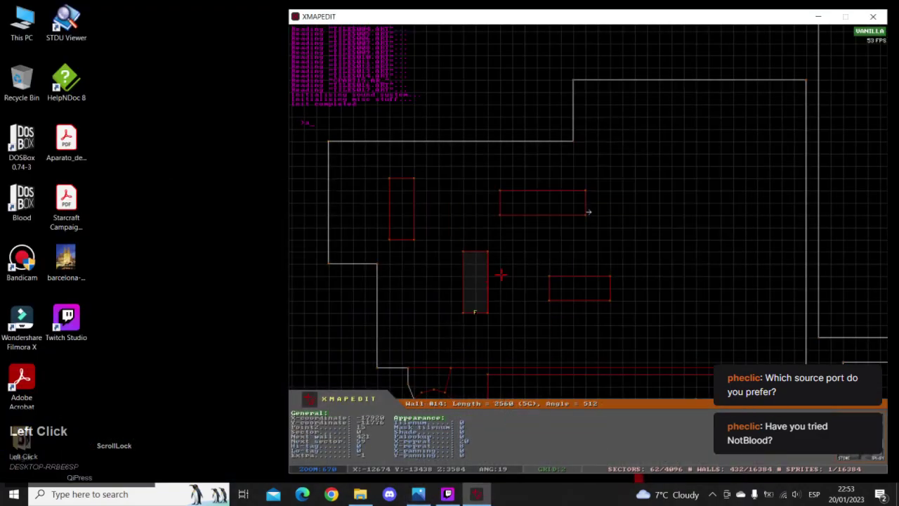
pyautogui.moveTo(621, 245); pyautogui.dragTo(580, 214, button='right')
pyautogui.press('a')
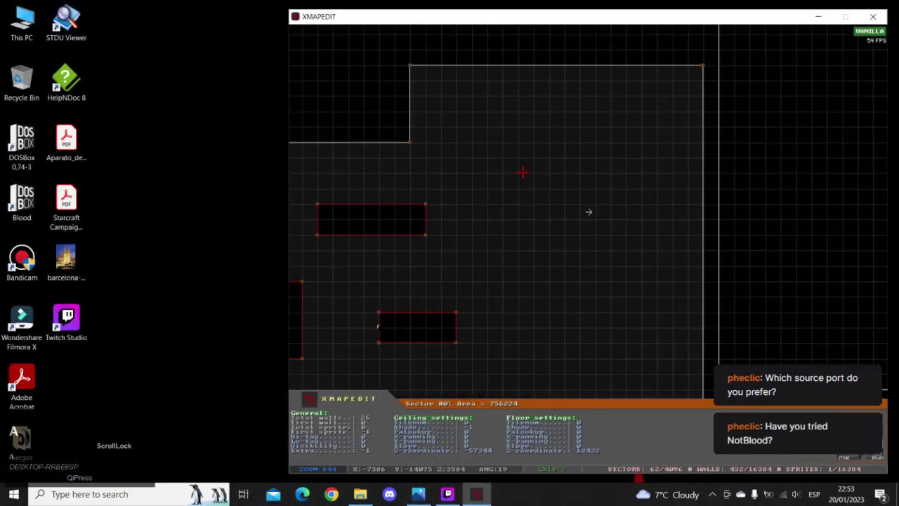
pyautogui.press('space')
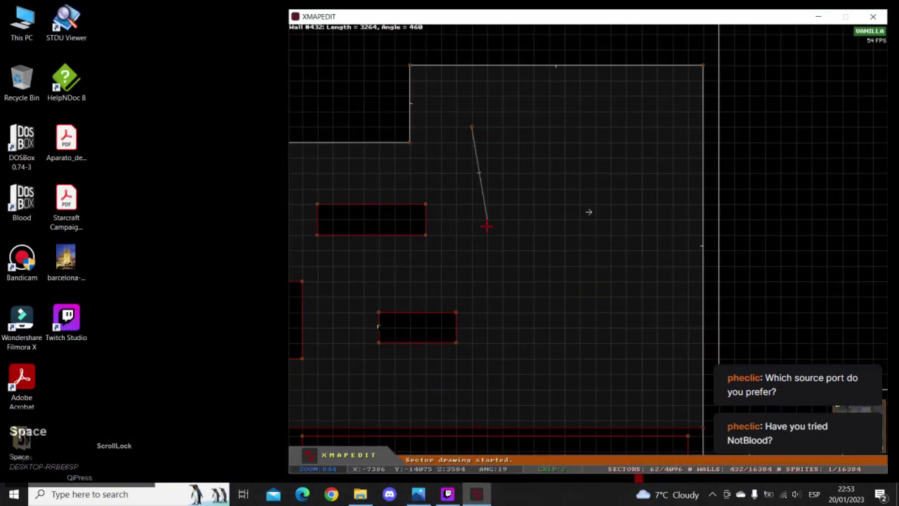
pyautogui.press('space')
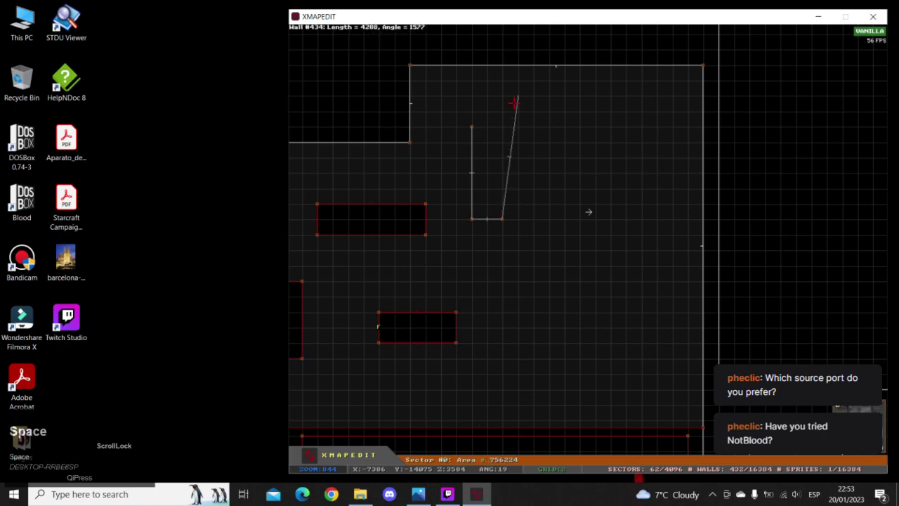
pyautogui.press('space')
pyautogui.press('space')
pyautogui.press('space')
pyautogui.moveTo(589, 212); pyautogui.dragTo(589, 211, button='right')
# - Move the north wall of sector 2 south and line up its two western corners
pyautogui.press('z')
pyautogui.press('a')
pyautogui.press('a')
pyautogui.keyDown('shift'); pyautogui.moveTo(618, 142); pyautogui.dragTo(689, 171, button='right'); pyautogui.keyUp('shift')
pyautogui.moveTo(542, 125); pyautogui.dragTo(528, 187)
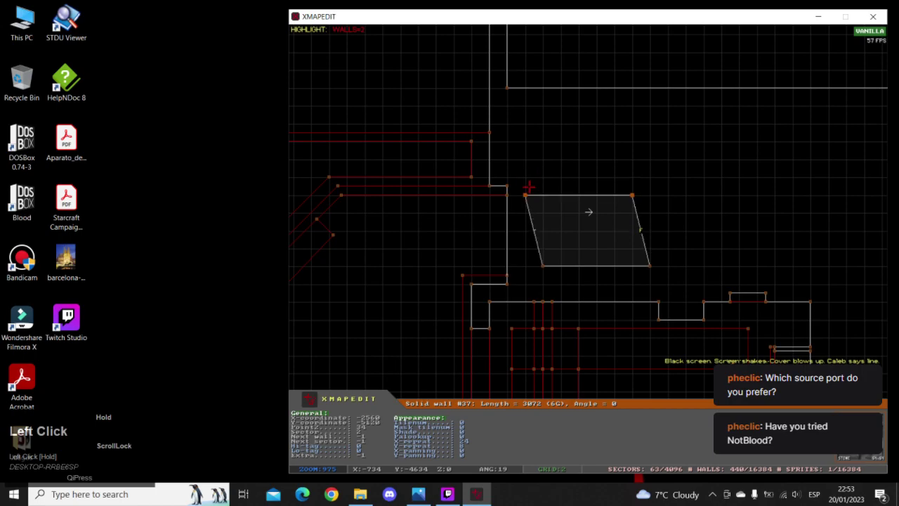
pyautogui.click(561, 320)
pyautogui.moveTo(537, 273); pyautogui.dragTo(530, 278)
# - Stretch the eastern corners of sector 2 outward to form a rectangle 16 grid squares wide and 5 tall
pyautogui.keyDown('shift'); pyautogui.moveTo(727, 270); pyautogui.dragTo(589, 212, button='right'); pyautogui.keyUp('shift')
pyautogui.moveTo(510, 208); pyautogui.dragTo(578, 208)
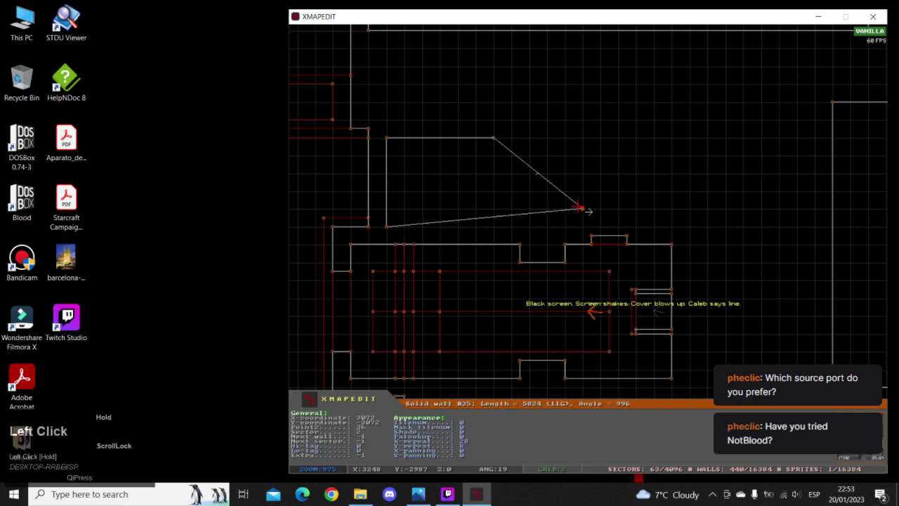
pyautogui.moveTo(630, 218); pyautogui.dragTo(655, 222)
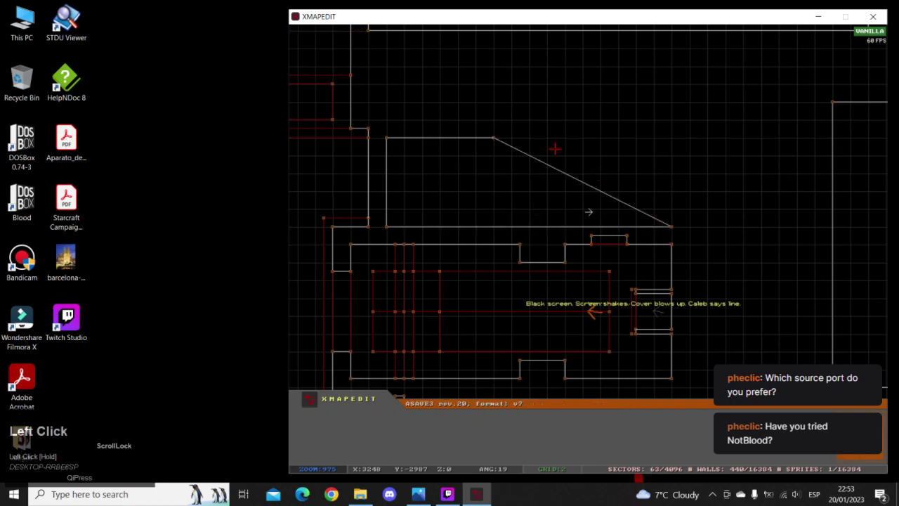
pyautogui.moveTo(495, 137); pyautogui.dragTo(569, 138)
# - Move the southern corners of sector 3 so its south wall lies two grid squares north of sector 2, shifting the southeast corner west
pyautogui.moveTo(672, 141); pyautogui.dragTo(585, 216, button='right')
pyautogui.press('z')
pyautogui.press('a')
pyautogui.moveTo(485, 197); pyautogui.dragTo(589, 211, button='right')
pyautogui.scroll(-3, 589, 211)
pyautogui.moveTo(667, 65); pyautogui.dragTo(545, 152)
pyautogui.moveTo(544, 155); pyautogui.dragTo(589, 211, button='right')
pyautogui.press('a')
pyautogui.moveTo(497, 187); pyautogui.dragTo(886, 225)
pyautogui.moveTo(826, 197); pyautogui.dragTo(836, 232)
pyautogui.moveTo(503, 205); pyautogui.dragTo(509, 242)
pyautogui.moveTo(836, 232); pyautogui.dragTo(768, 244)
pyautogui.press('z')
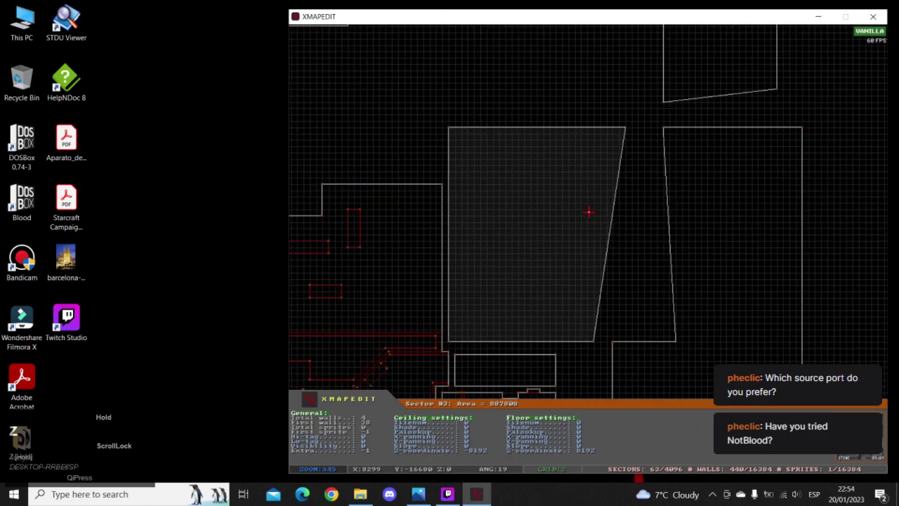
# - Straighten the slanted east wall of sector 3 and the west wall of its eastern neighbour by moving their corners west
pyautogui.press('a')
pyautogui.moveTo(644, 199); pyautogui.dragTo(610, 193)
pyautogui.moveTo(523, 232); pyautogui.dragTo(589, 211, button='right')
pyautogui.press('a')
pyautogui.moveTo(518, 314); pyautogui.dragTo(503, 314)
pyautogui.moveTo(428, 263); pyautogui.dragTo(589, 212, button='right')
# - Insert a vertex on the east wall of sector 0, 2304 units north of its southeast corner
pyautogui.press('z')
pyautogui.press('a')
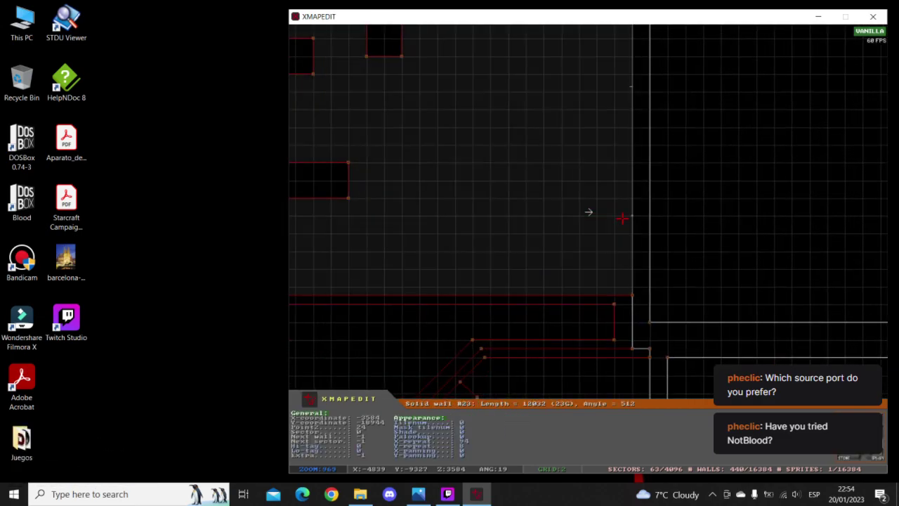
pyautogui.moveTo(630, 215); pyautogui.dragTo(614, 239, button='right')
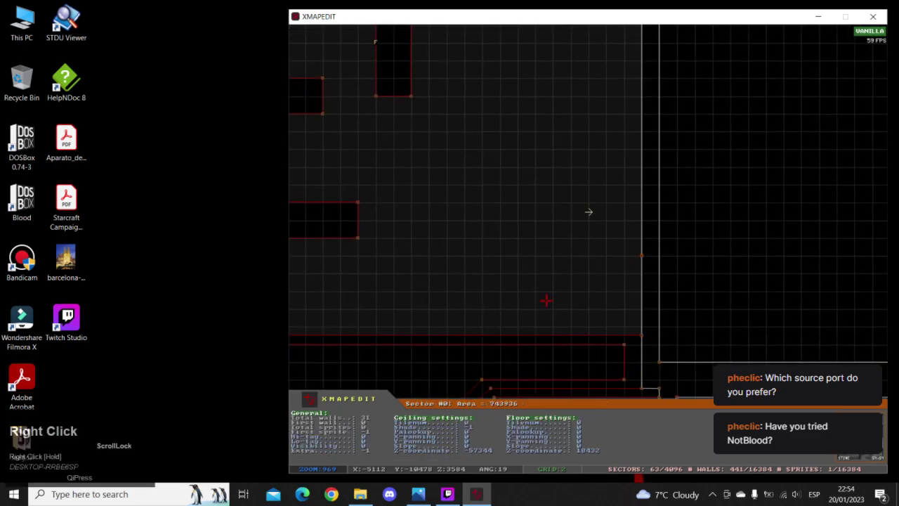
pyautogui.press('a')
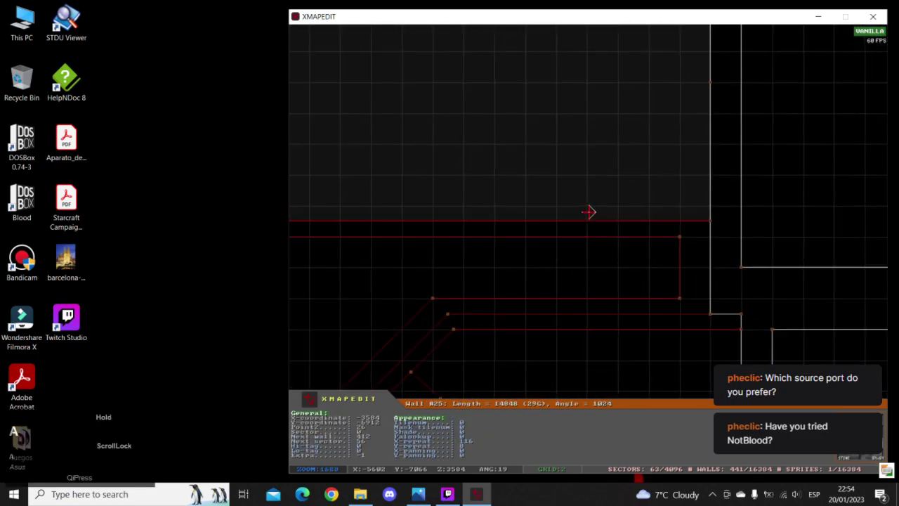
# - With grid size 3, insert a vertex on the south wall of sector 0 and place it 2560 units from the southeast corner
pyautogui.press('z')
pyautogui.press('a')
pyautogui.moveTo(590, 211); pyautogui.dragTo(589, 212, button='right')
pyautogui.press('z')
pyautogui.press('a')
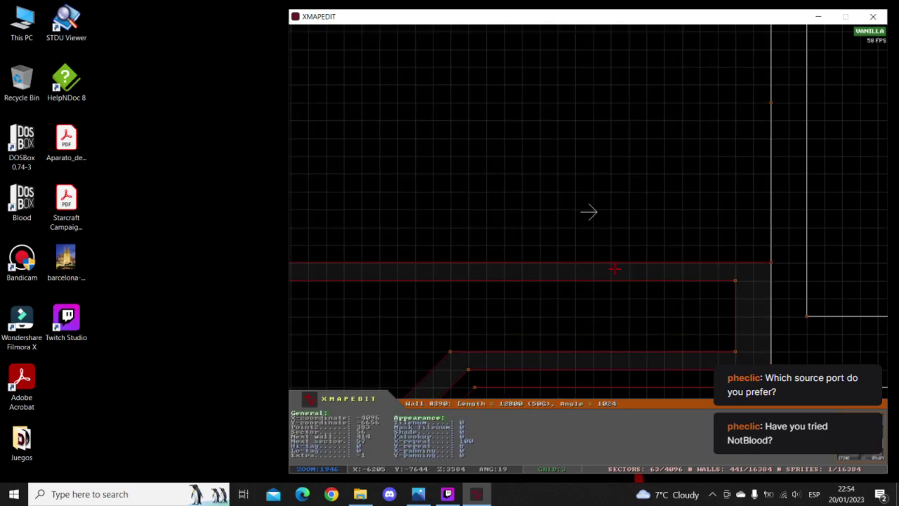
pyautogui.press('Insert')
pyautogui.moveTo(656, 253); pyautogui.dragTo(586, 259)
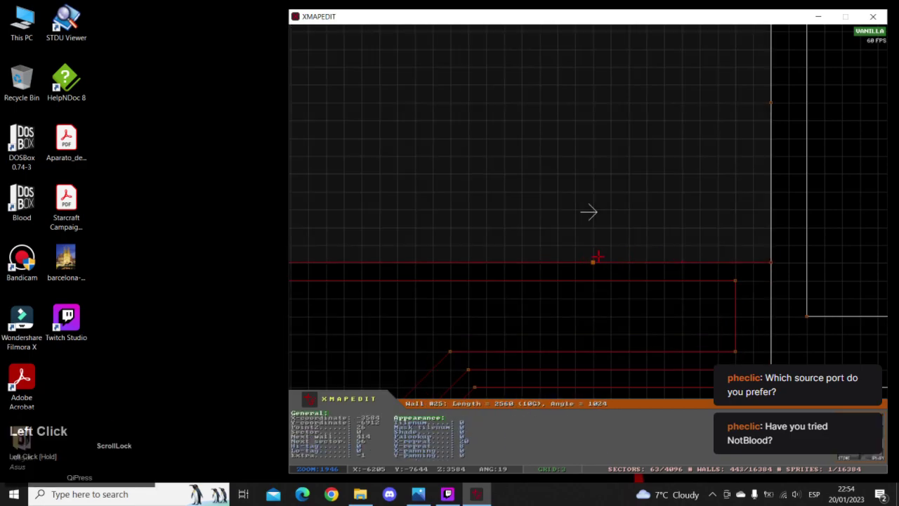
# - Split off an irregular six-sided sector in the southeast corner of sector 0, drawn from the south-wall vertex through three points to the east-wall vertex
pyautogui.press('space')
pyautogui.press('z')
pyautogui.press('space')
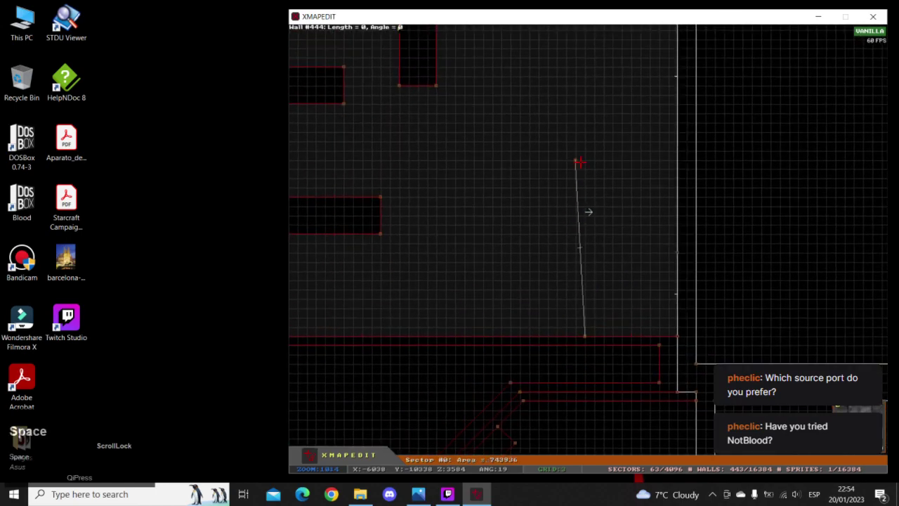
pyautogui.press('space')
pyautogui.press('space')
pyautogui.press('a')
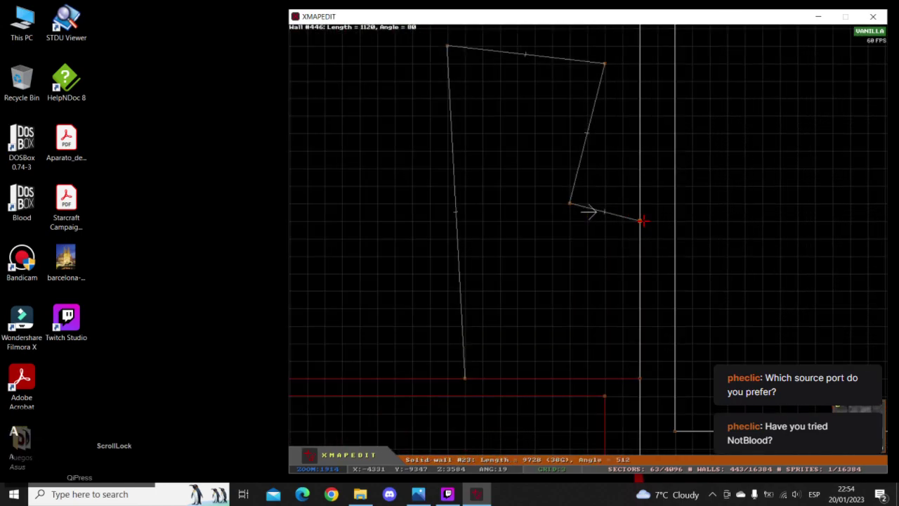
pyautogui.press('space')
pyautogui.press('z')
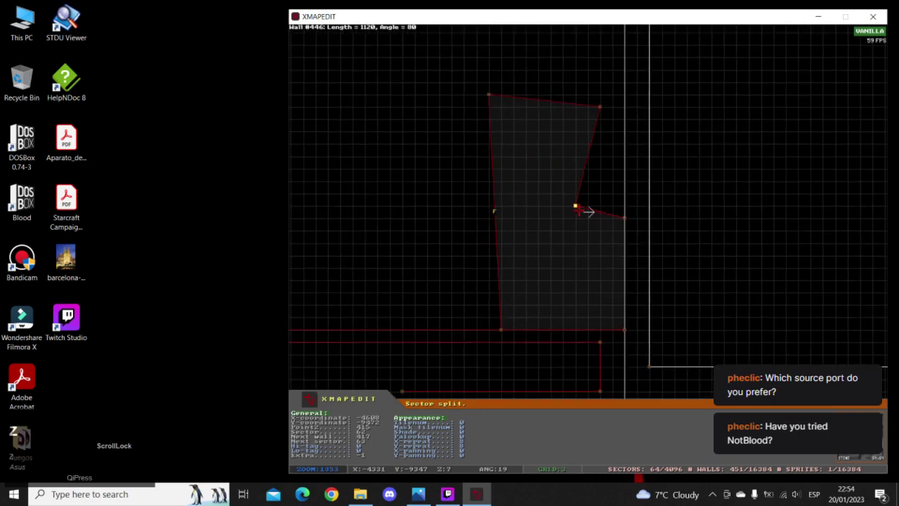
# - Compare the new southeast corner sector with the hand-drawn layout
pyautogui.click(418, 493)
pyautogui.click(418, 494)
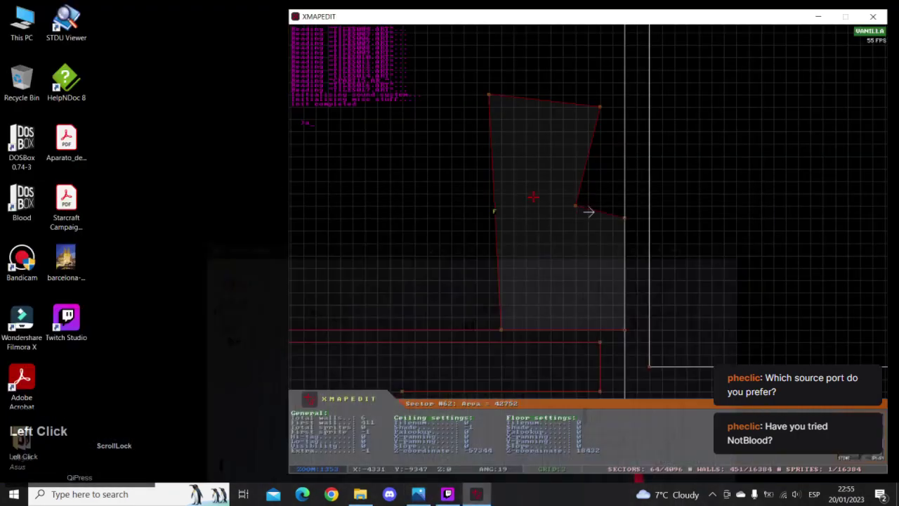
pyautogui.rightClick(589, 212)
pyautogui.moveTo(588, 212); pyautogui.dragTo(588, 212, button='right')
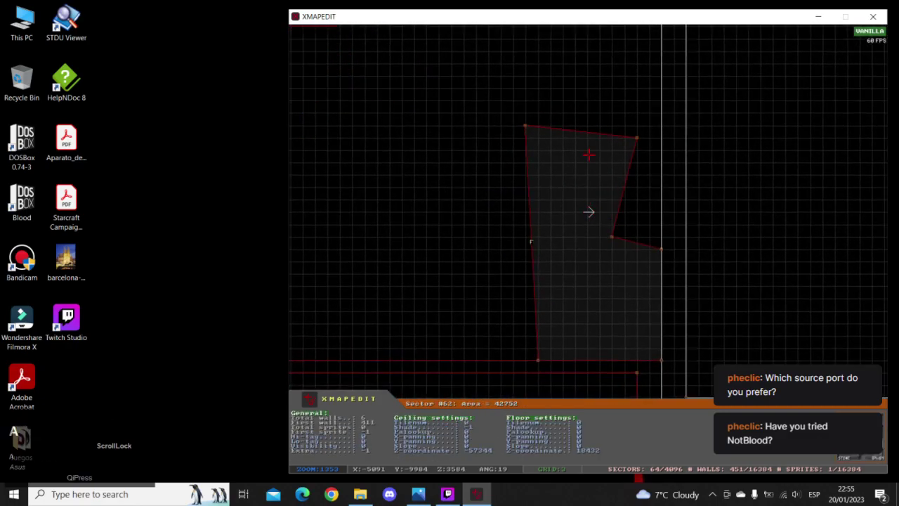
# - Move the inner corner of sector 62 to X -5120, Y -9216, making the adjoining wall horizontal and 1536 units long
pyautogui.keyDown('shift'); pyautogui.moveTo(582, 101); pyautogui.dragTo(659, 250); pyautogui.keyUp('shift')
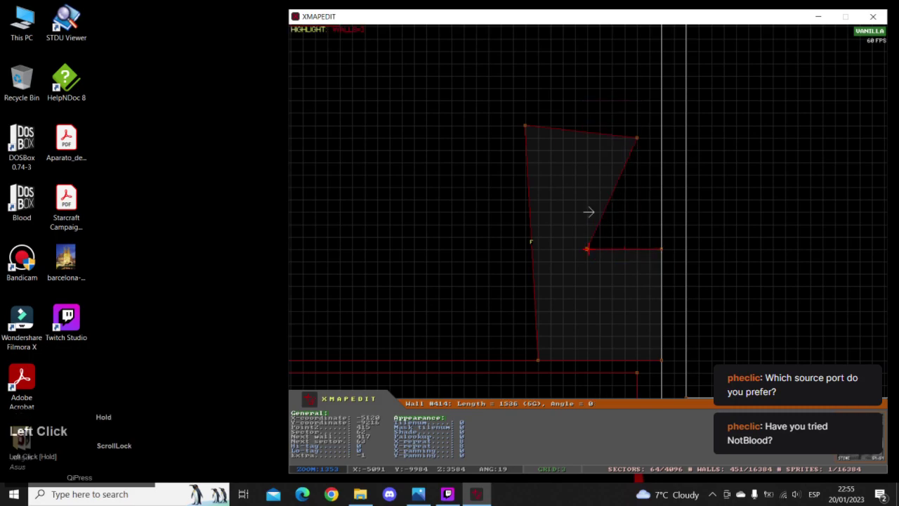
pyautogui.moveTo(587, 249); pyautogui.dragTo(589, 212, button='right')
pyautogui.press('a')
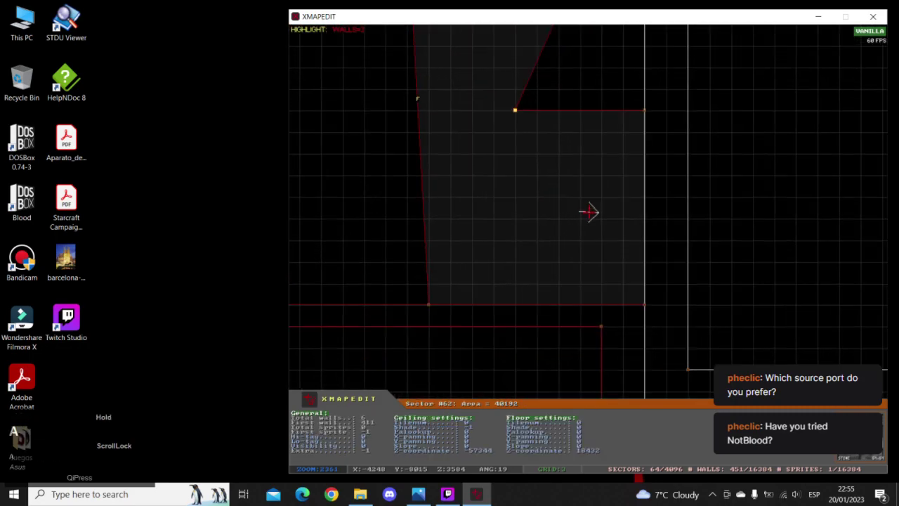
# - With grid size 3, insert a vertex on the east wall of sector 62 at X -3584, Y -7936
pyautogui.press('g')
pyautogui.press('g')
pyautogui.press('g')
pyautogui.press('g')
pyautogui.press('g')
pyautogui.press('g')
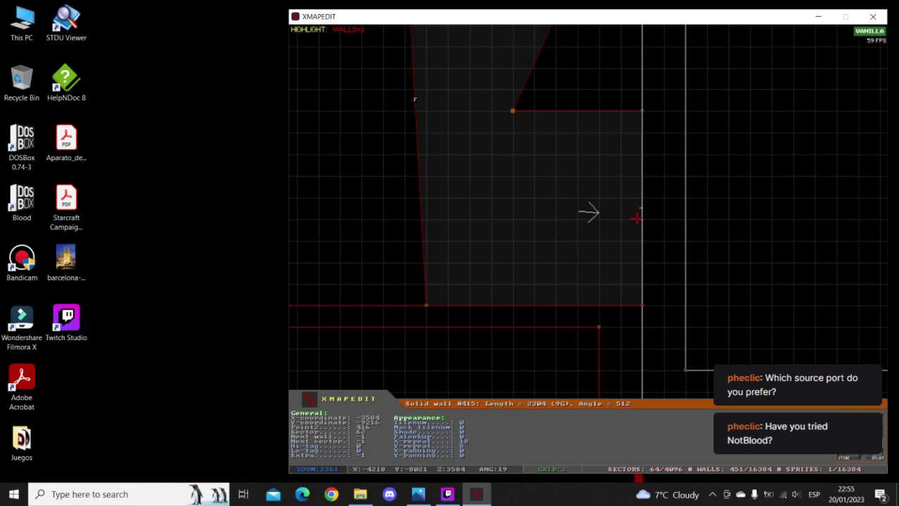
pyautogui.press('Scroll_Lock')
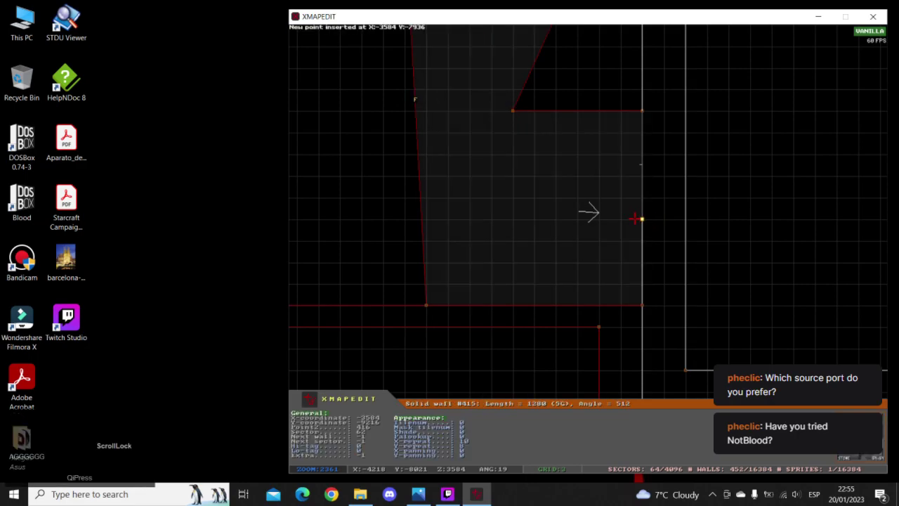
# - Lower both ends of the 1536-unit horizontal wall in sector 62 by 256 units, to Y -8960
pyautogui.moveTo(642, 110); pyautogui.dragTo(642, 133)
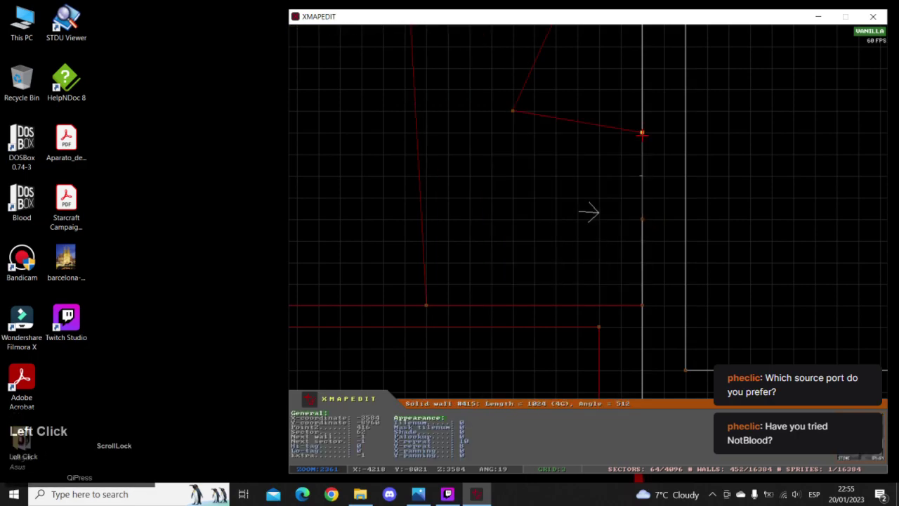
pyautogui.press('z')
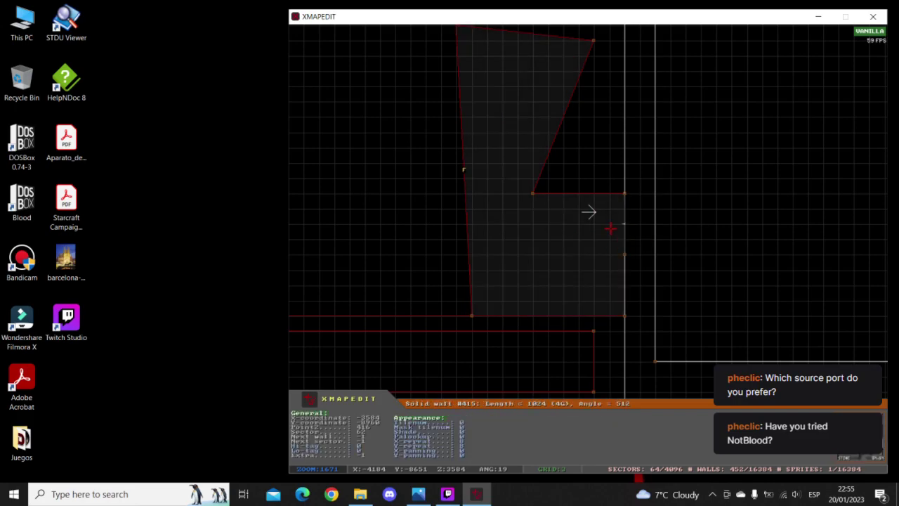
pyautogui.moveTo(617, 229); pyautogui.dragTo(589, 211, button='right')
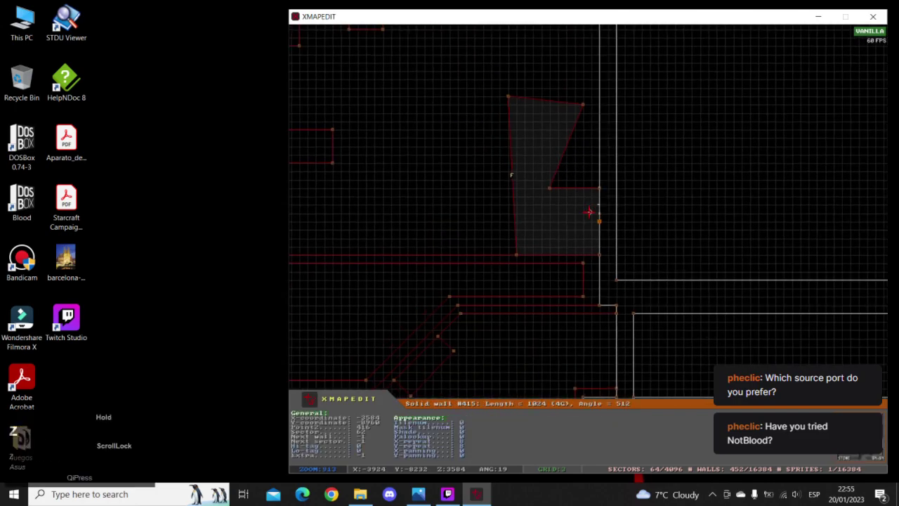
# - Inspect the southeast corner sector and the surrounding courtyard in the 3D view
pyautogui.press('KP_Enter')
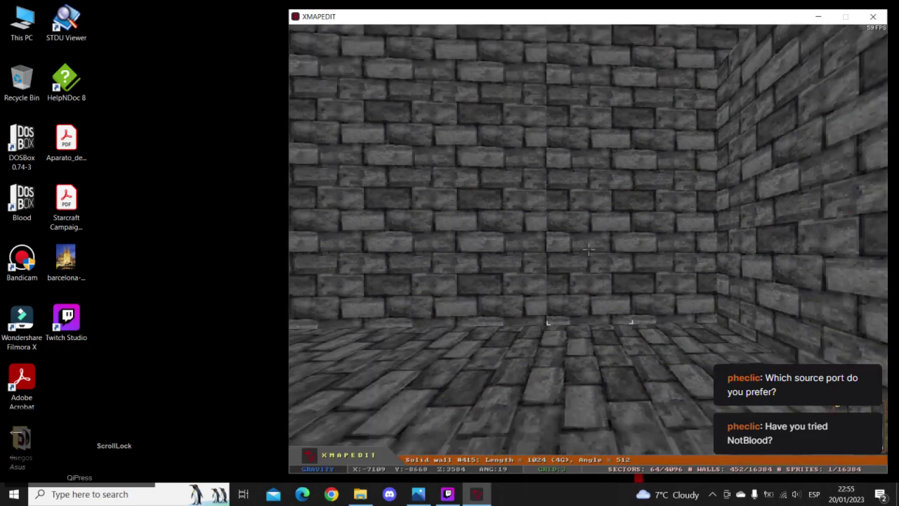
pyautogui.press('Down')
pyautogui.press('Right')
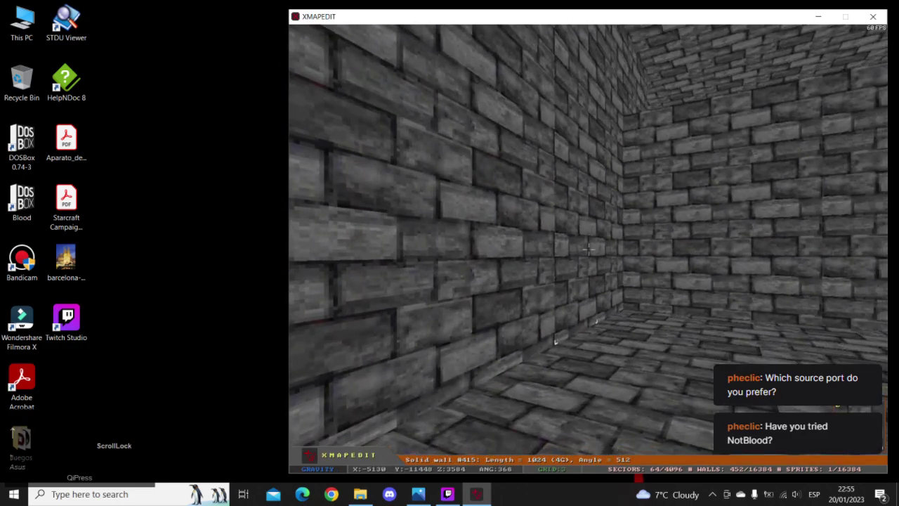
pyautogui.press('Down')
pyautogui.press('Left')
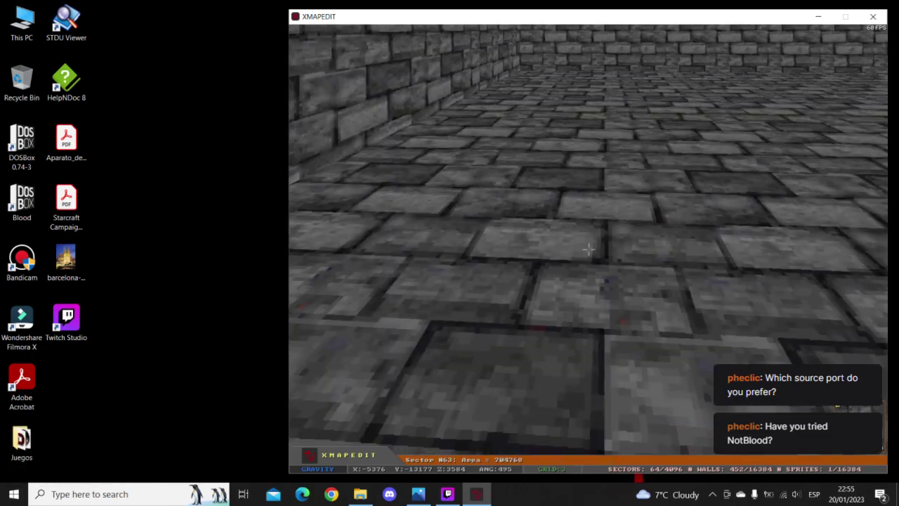
pyautogui.press('Scroll_Lock')
pyautogui.press('Down')
pyautogui.press('Left')
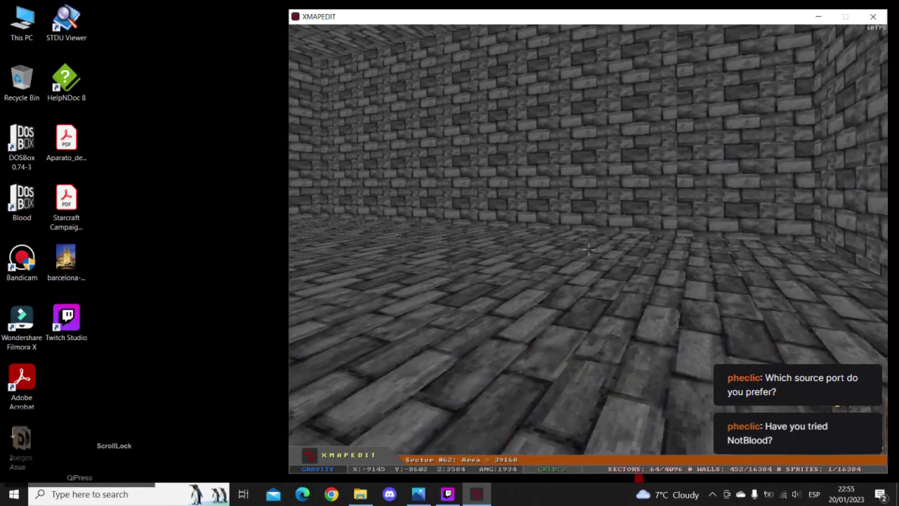
pyautogui.press('Left')
pyautogui.press('Up')
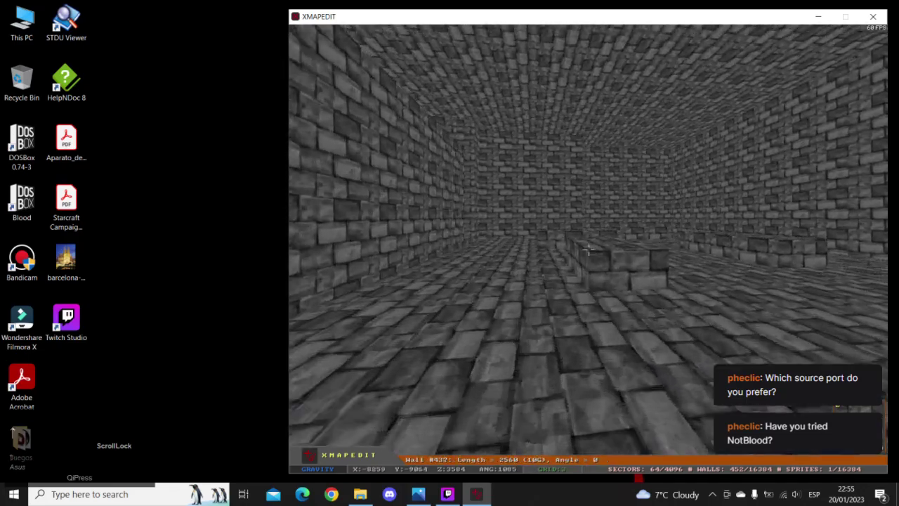
pyautogui.press('KP_Enter')
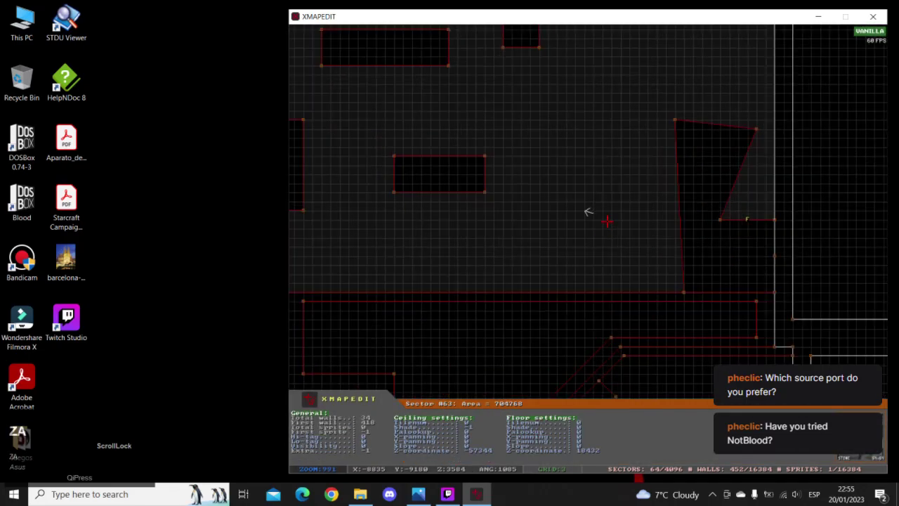
# - Square sector 62 into an L shape with its west wall at X -6912, north wall at Y -11776 and inner vertical wall at X -5120
pyautogui.press('a')
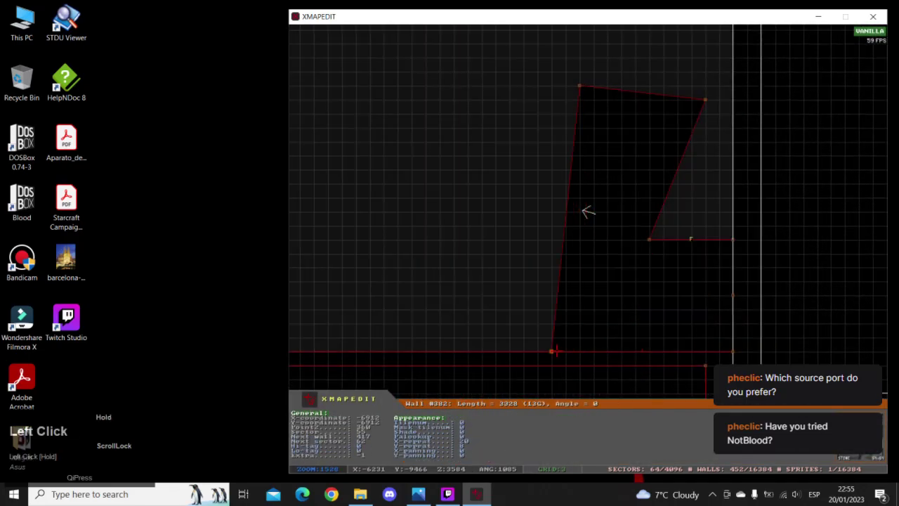
pyautogui.press('a')
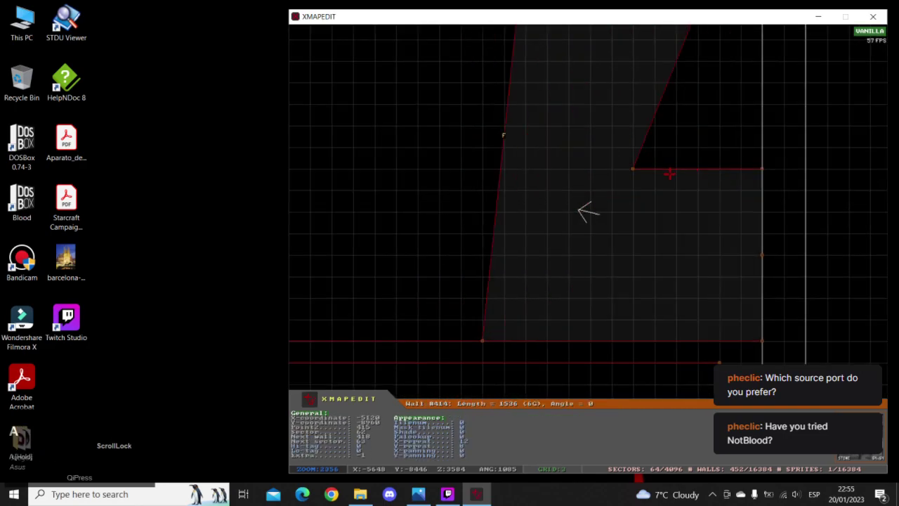
pyautogui.rightClick(588, 212)
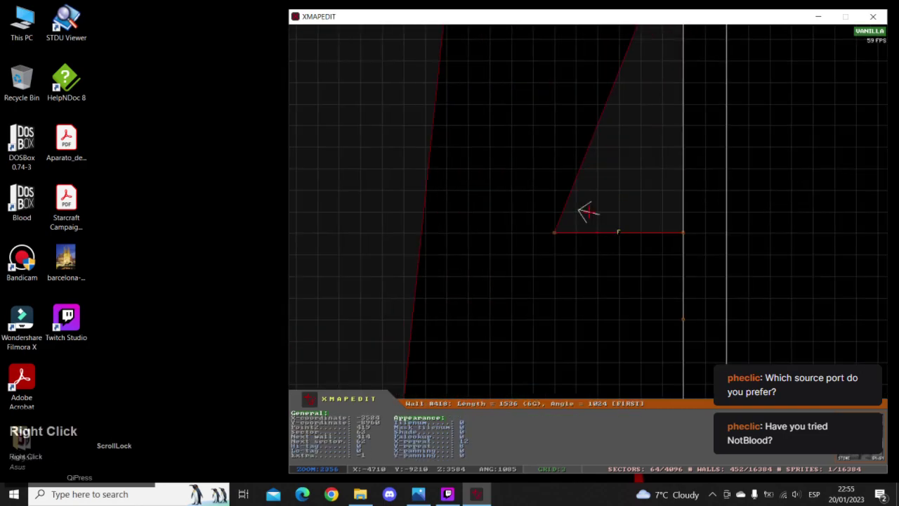
pyautogui.press('z')
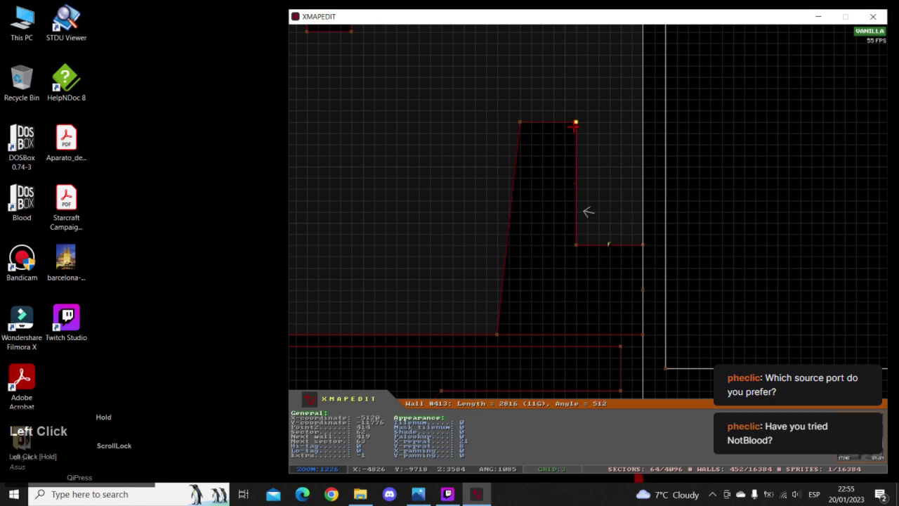
pyautogui.moveTo(519, 122); pyautogui.dragTo(497, 123)
pyautogui.rightClick(599, 272)
pyautogui.press('a')
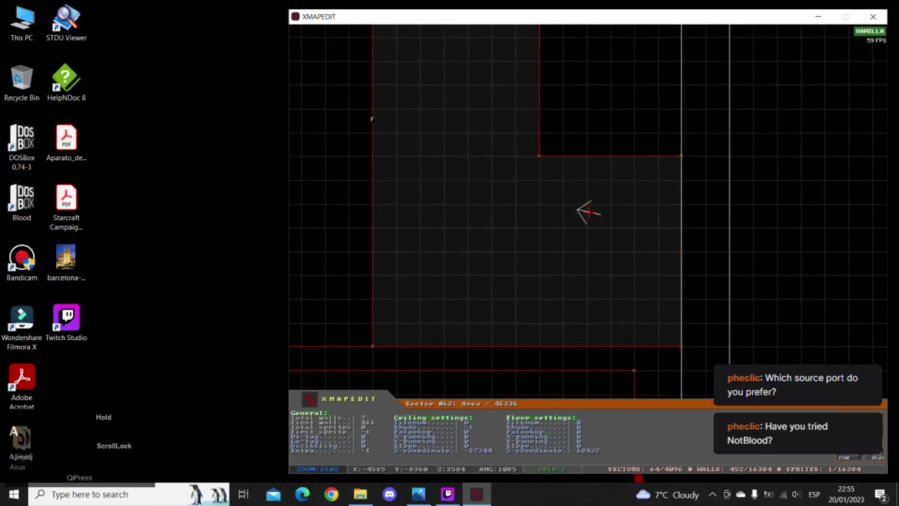
# - Shift both ends of sector 62's west wall 256 units west, to X -7168
pyautogui.rightClick(588, 212)
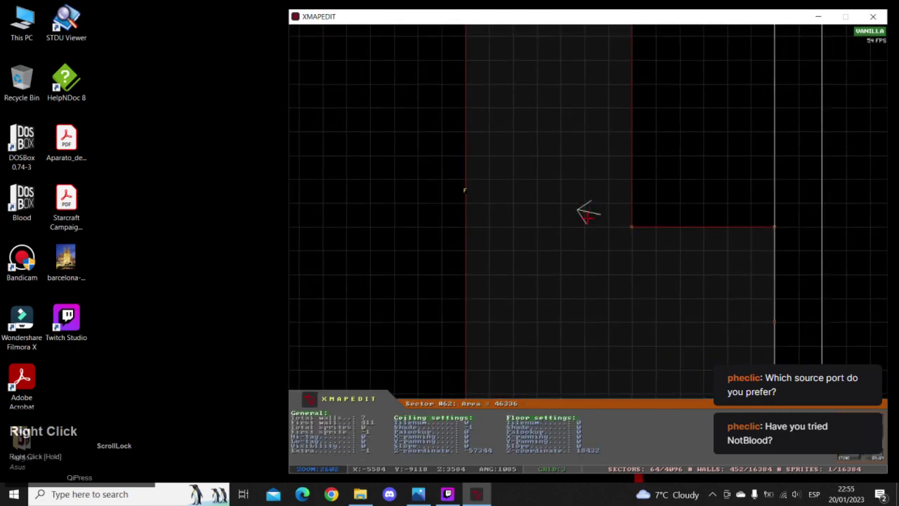
pyautogui.rightClick(524, 223)
pyautogui.scroll(-5, 589, 212)
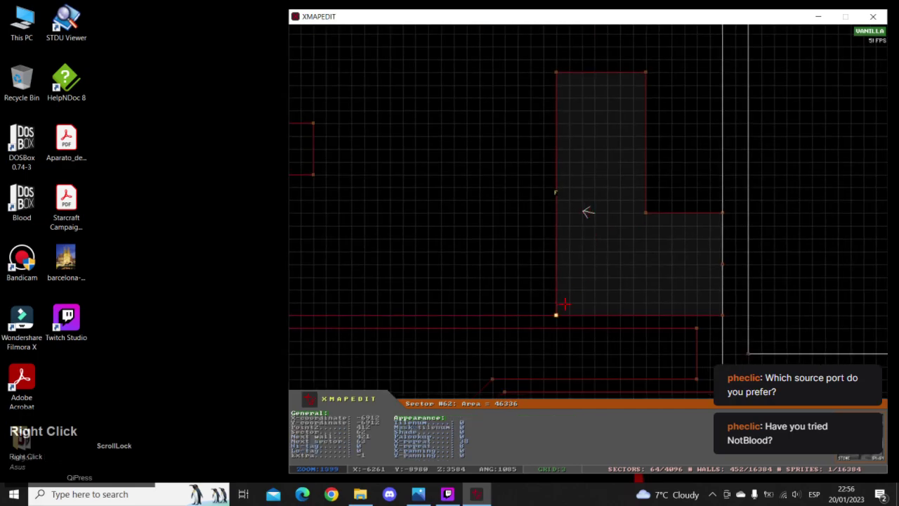
pyautogui.moveTo(555, 312); pyautogui.dragTo(543, 311)
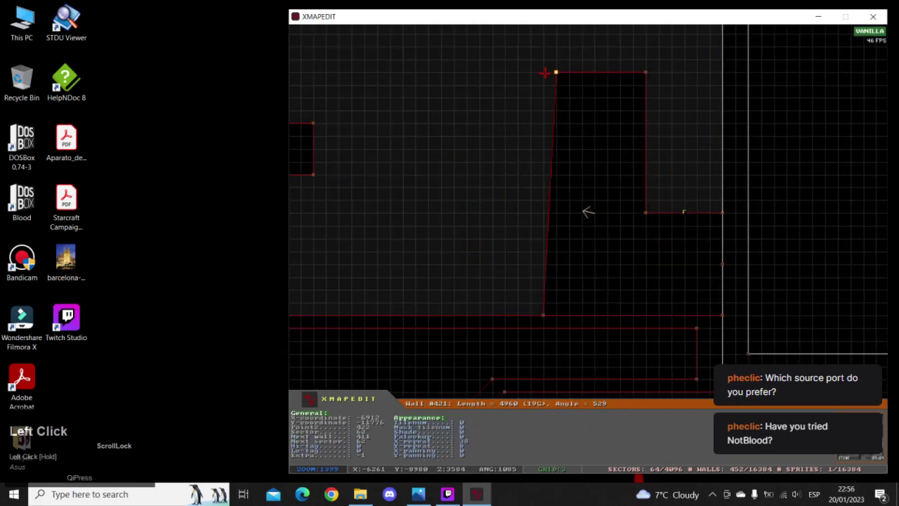
pyautogui.moveTo(555, 71); pyautogui.dragTo(543, 72)
pyautogui.rightClick(597, 144)
pyautogui.press('a')
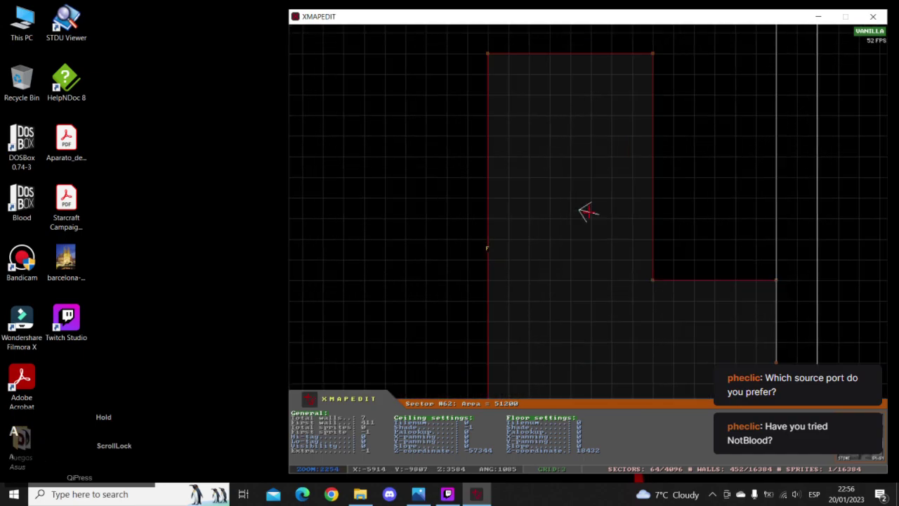
# - Highlight the two north vertices of sector 62 and move them 256 units north, to Y -12032
pyautogui.rightClick(593, 219)
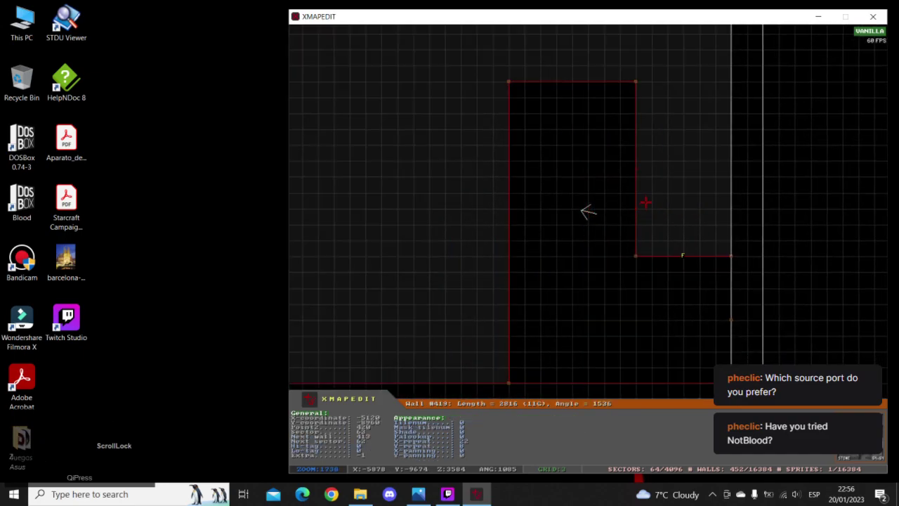
pyautogui.rightClick(642, 143)
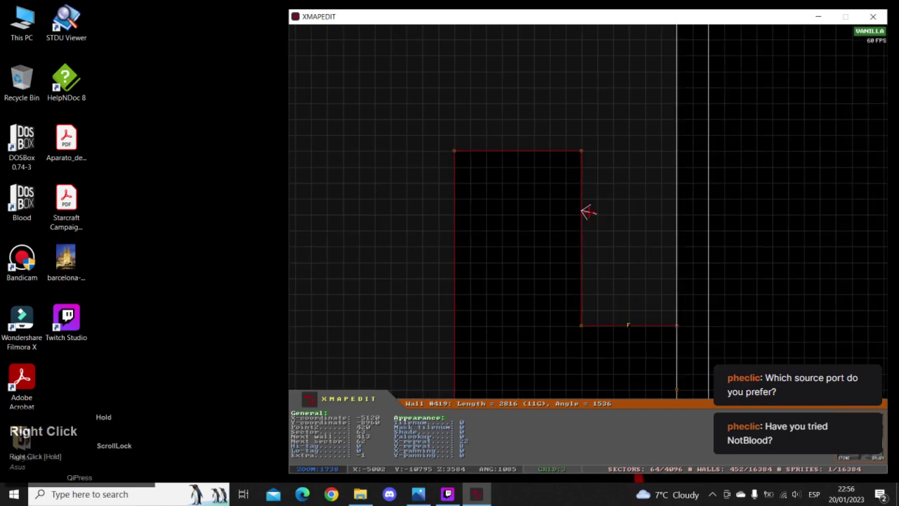
pyautogui.keyDown('shift'); pyautogui.moveTo(610, 119); pyautogui.dragTo(445, 159); pyautogui.keyUp('shift')
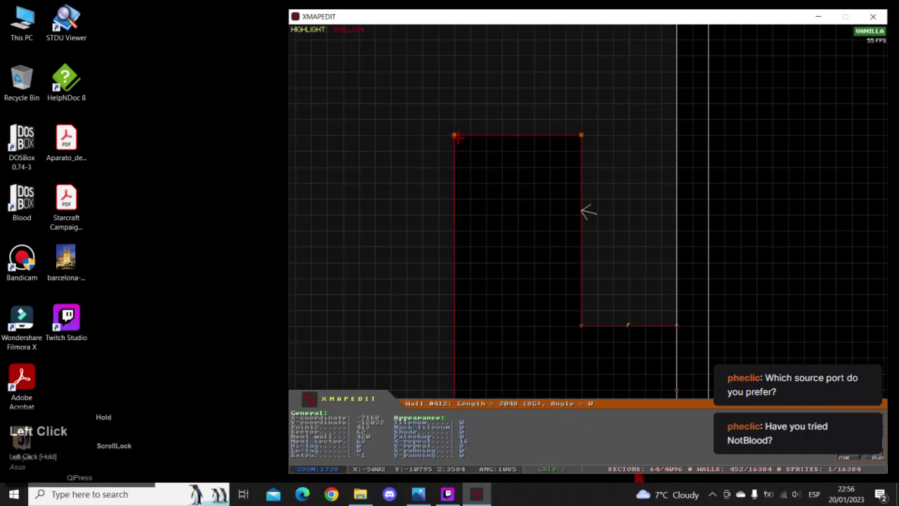
pyautogui.rightClick(588, 212)
pyautogui.press('z')
pyautogui.press('a')
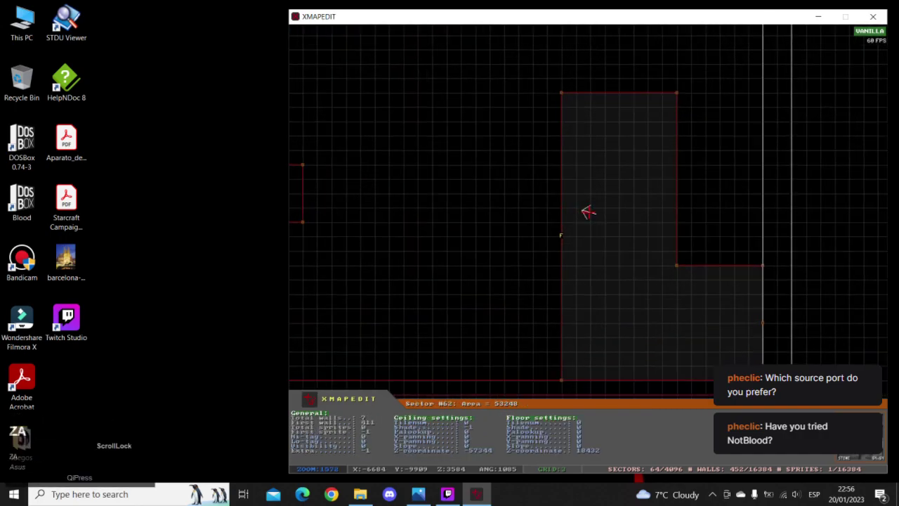
# - Raise the floor of L-shaped sector 62 to Z 14336 in the 3D view and check the step against the courtyard
pyautogui.press('KP_Enter')
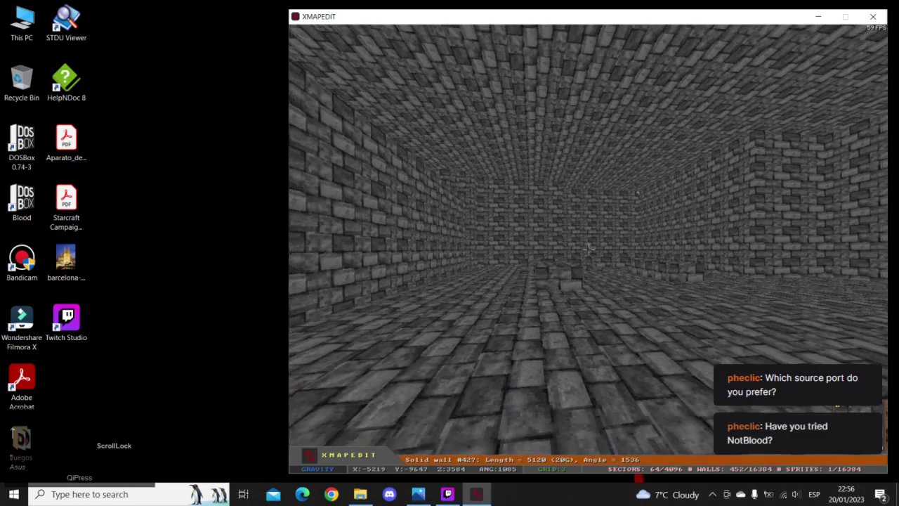
pyautogui.press('pageup')
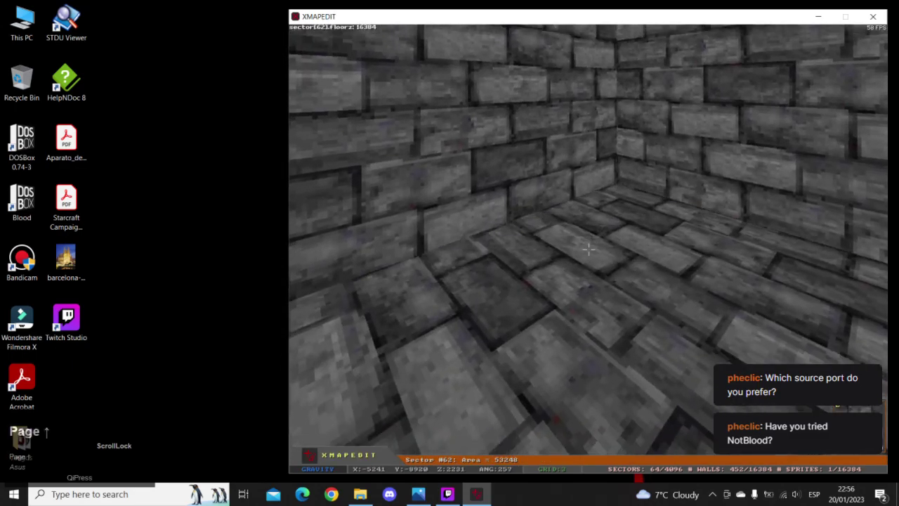
pyautogui.press('pagedown')
pyautogui.press('Down')
pyautogui.press('pagedown')
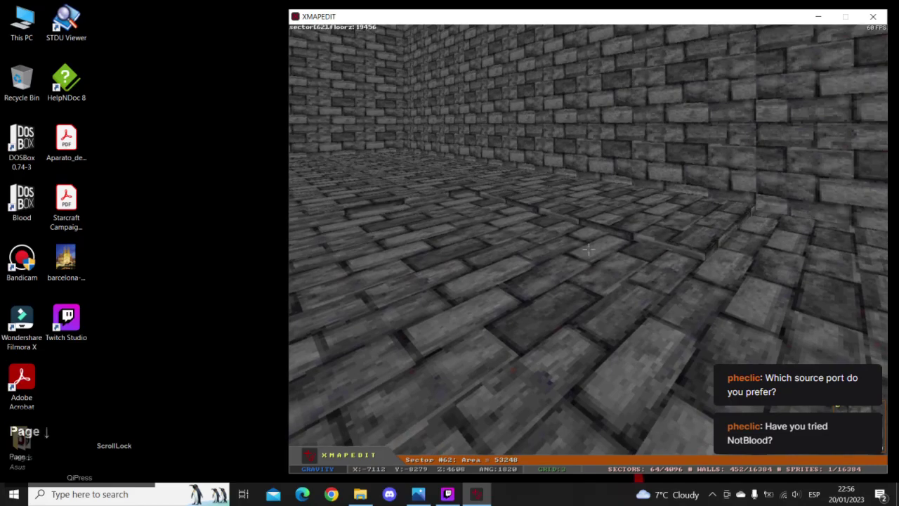
pyautogui.press('pageup')
pyautogui.press('pageup')
pyautogui.press('pageup')
pyautogui.press('Left')
pyautogui.press('Down')
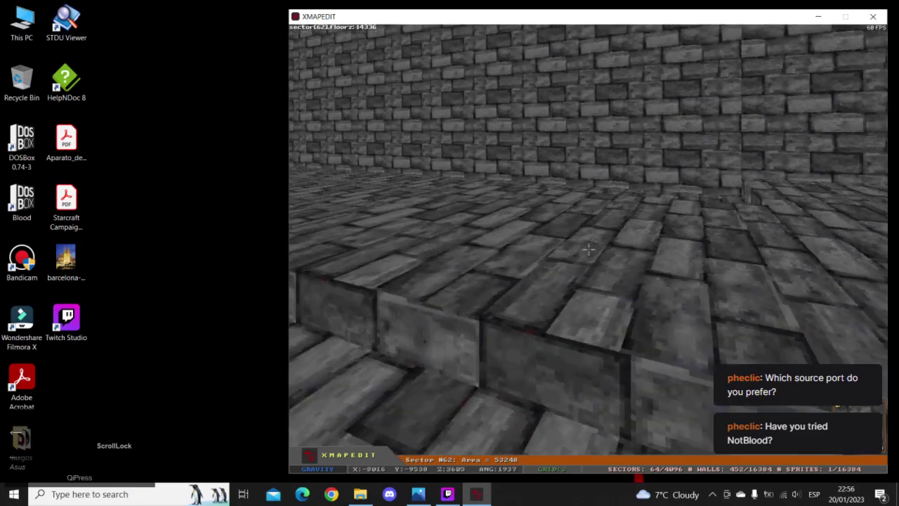
pyautogui.press('Right')
pyautogui.press('Up')
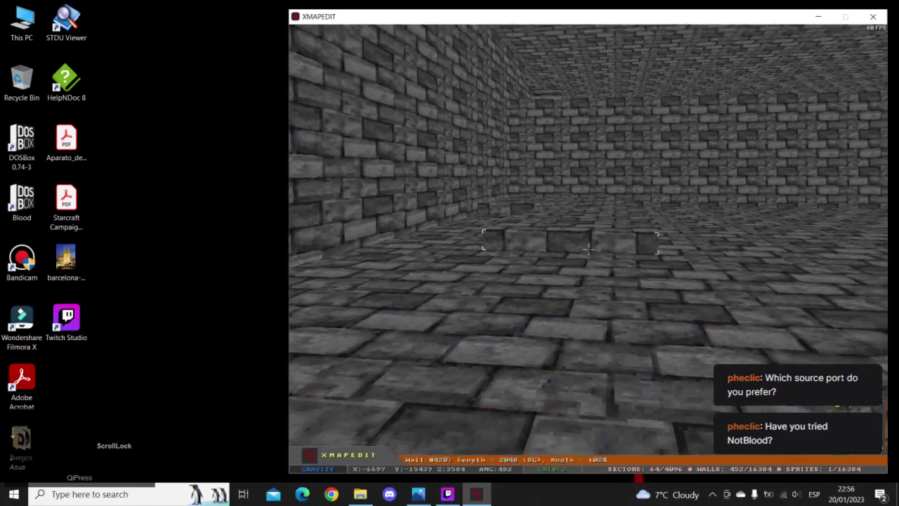
pyautogui.press('Up')
pyautogui.press('KP_Enter')
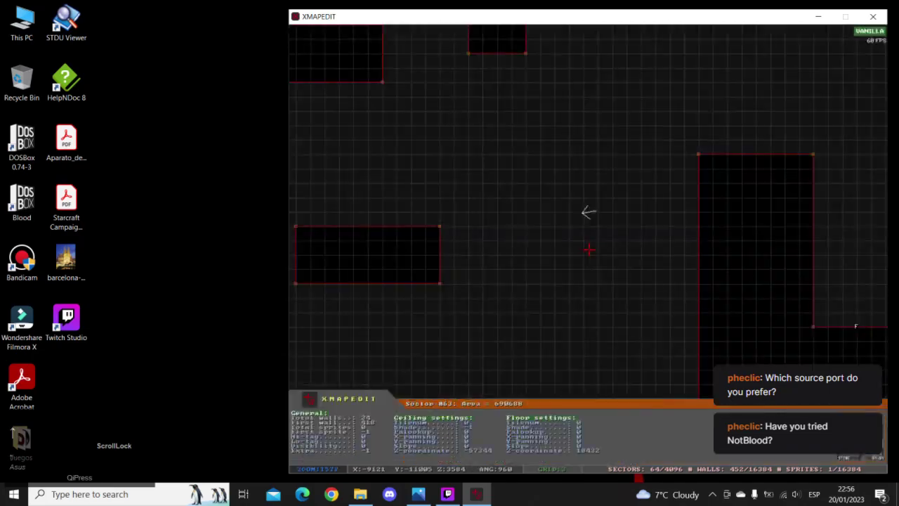
# - Move the two north vertices of sector 62 south to Y -10496, making the inner vertical wall 1536 units long
pyautogui.press('a')
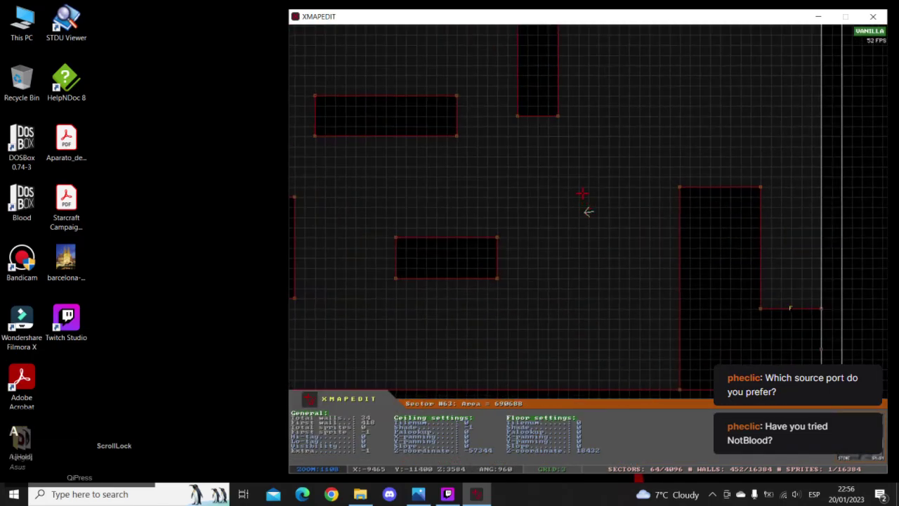
pyautogui.rightClick(568, 173)
pyautogui.moveTo(589, 212); pyautogui.dragTo(494, 123, button='right')
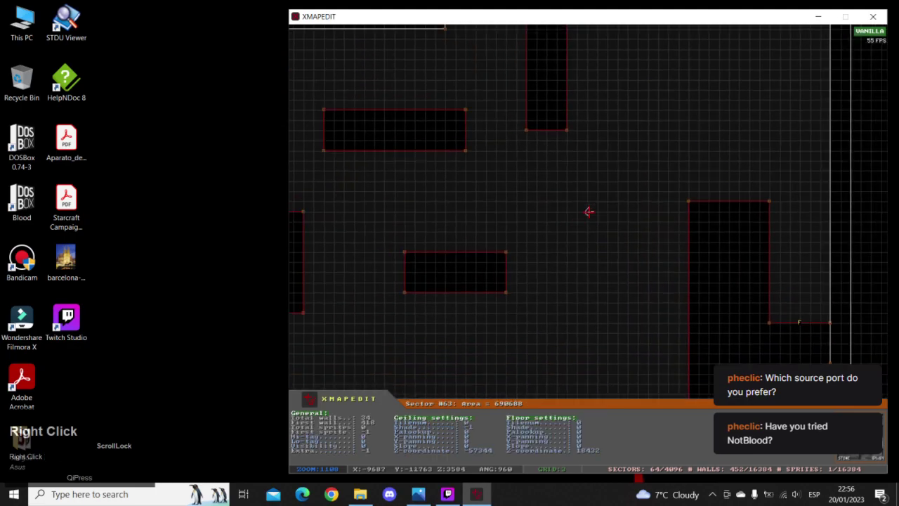
pyautogui.moveTo(589, 212); pyautogui.dragTo(701, 210, button='right')
pyautogui.press('a')
pyautogui.keyDown('shift'); pyautogui.moveTo(482, 77); pyautogui.dragTo(700, 151); pyautogui.keyUp('shift')
pyautogui.moveTo(642, 106); pyautogui.dragTo(632, 188)
pyautogui.moveTo(632, 188); pyautogui.dragTo(666, 213, button='right')
pyautogui.moveTo(589, 212); pyautogui.dragTo(587, 210, button='right')
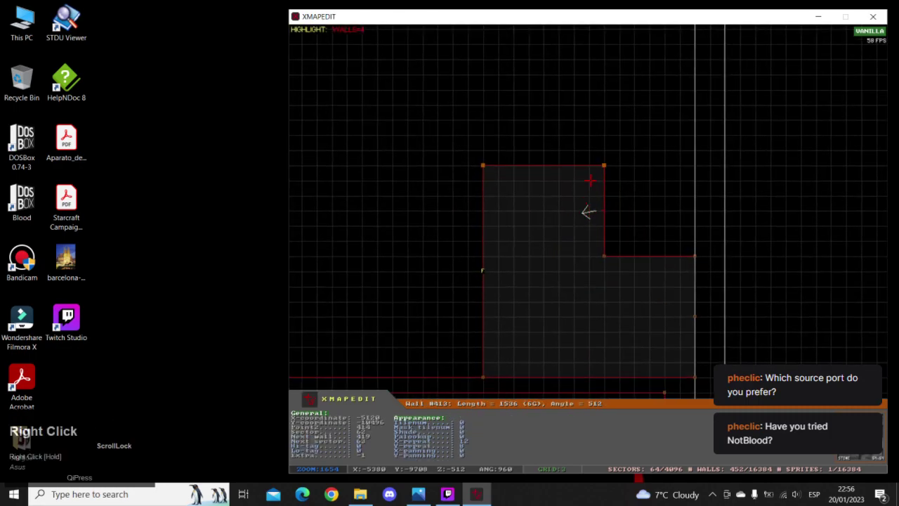
# - Move L-shaped sector 62's west and inner vertical walls 512 units west and its north wall 512 units north, and check the shape in 3D
pyautogui.moveTo(602, 171)
pyautogui.mouseDown()
pyautogui.moveTo(602, 149)
pyautogui.moveTo(604, 166)
pyautogui.mouseUp()
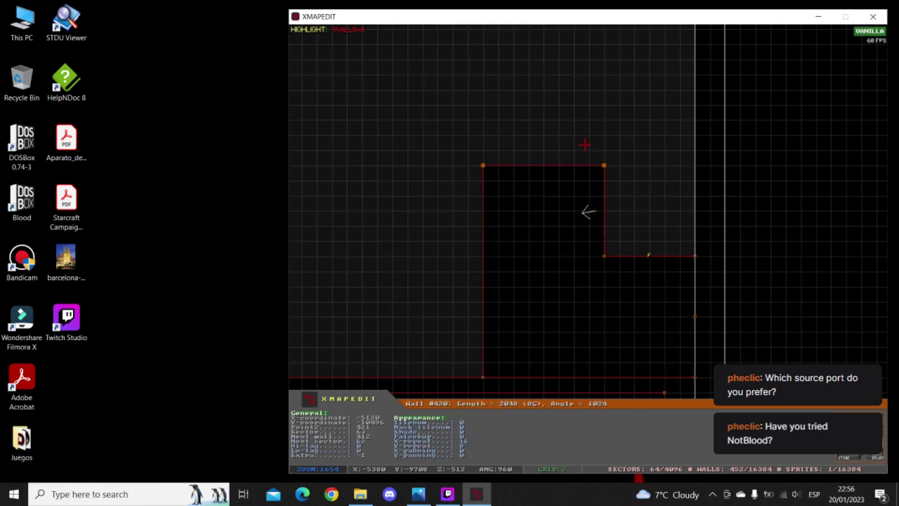
pyautogui.keyDown('shift'); pyautogui.moveTo(421, 101); pyautogui.dragTo(631, 390); pyautogui.keyUp('shift')
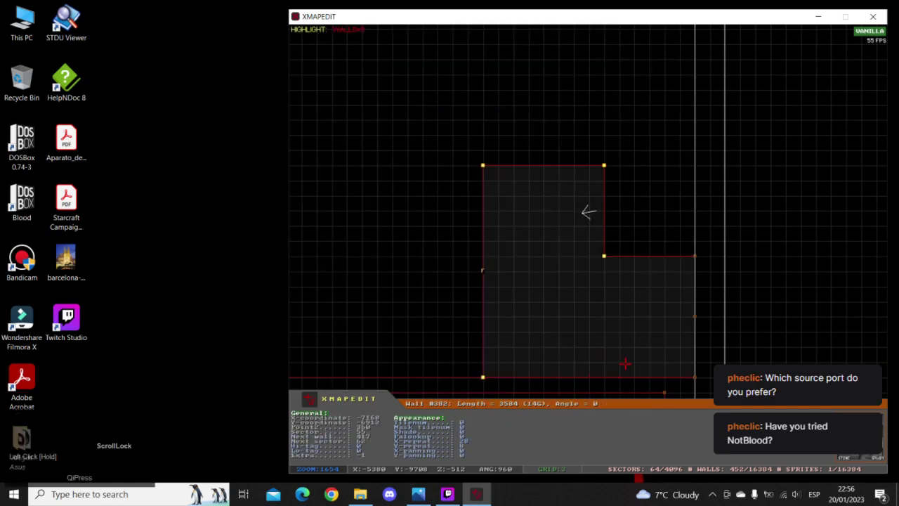
pyautogui.moveTo(604, 256); pyautogui.dragTo(575, 256)
pyautogui.keyDown('shift'); pyautogui.moveTo(421, 142); pyautogui.dragTo(640, 224); pyautogui.keyUp('shift')
pyautogui.moveTo(567, 172); pyautogui.dragTo(574, 138)
pyautogui.rightClick(547, 162)
pyautogui.press('z')
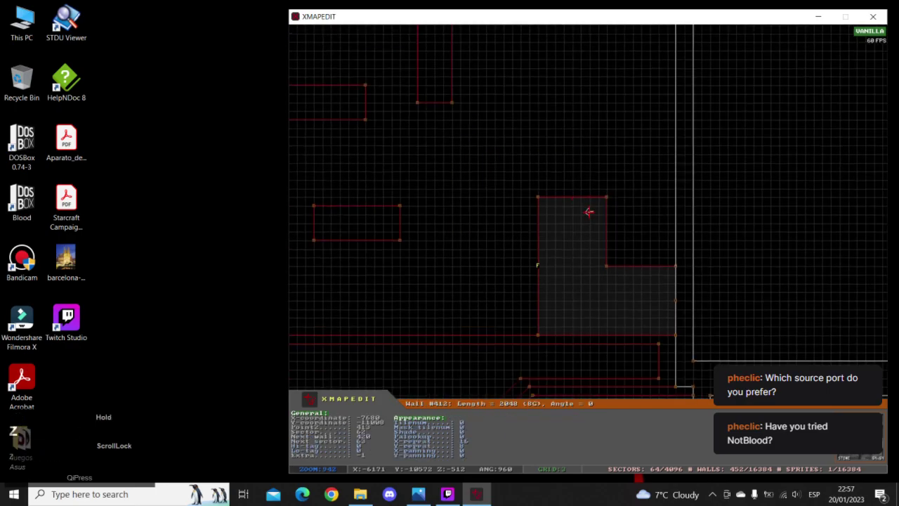
pyautogui.press('KP_Enter')
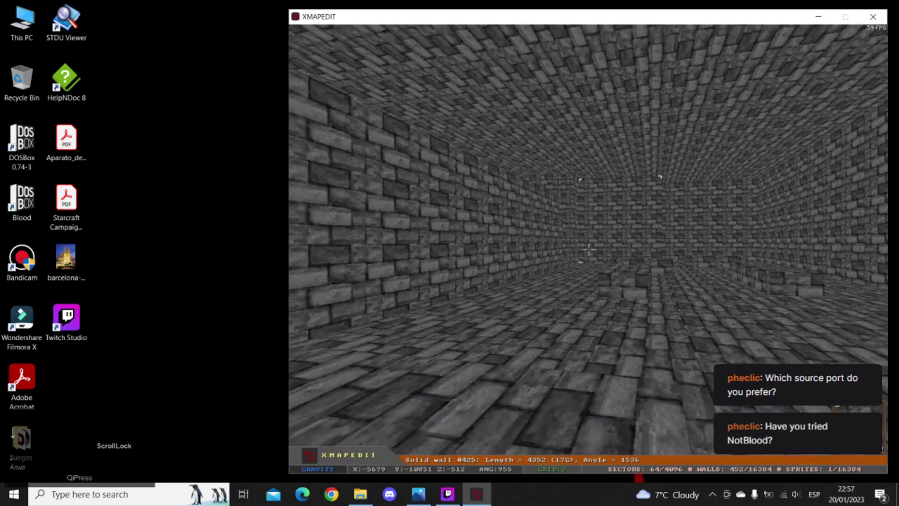
pyautogui.press('Right')
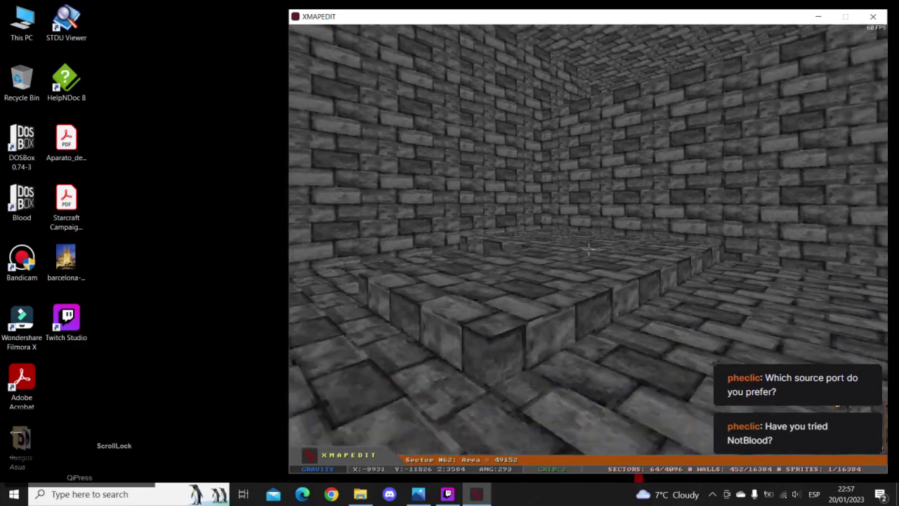
pyautogui.press('Up')
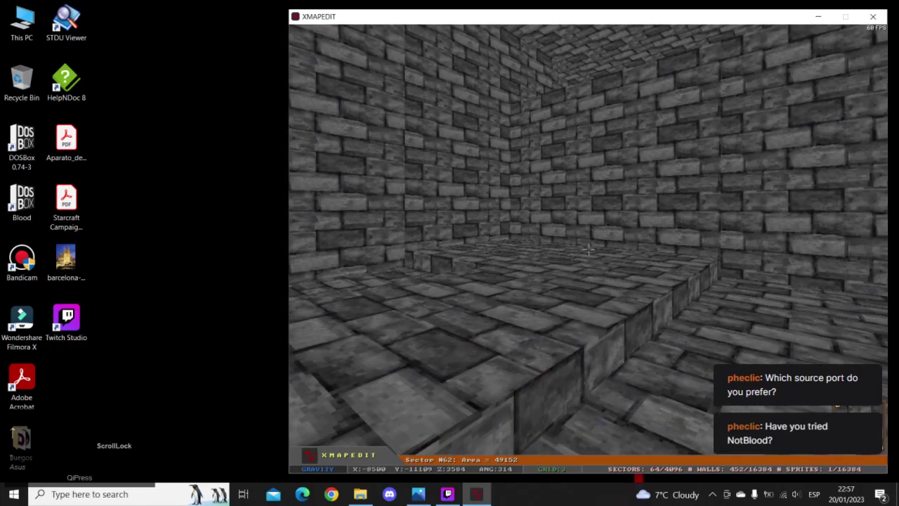
pyautogui.press('KP_Enter')
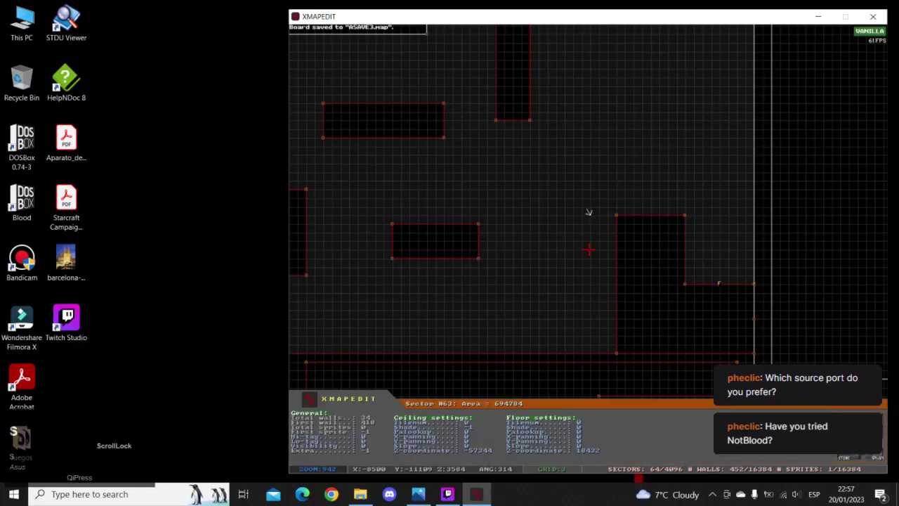
# - Highlight the four corners of the northernmost tall block in the courtyard and move it 256 units east and 512 units north
pyautogui.rightClick(589, 212)
pyautogui.press('z')
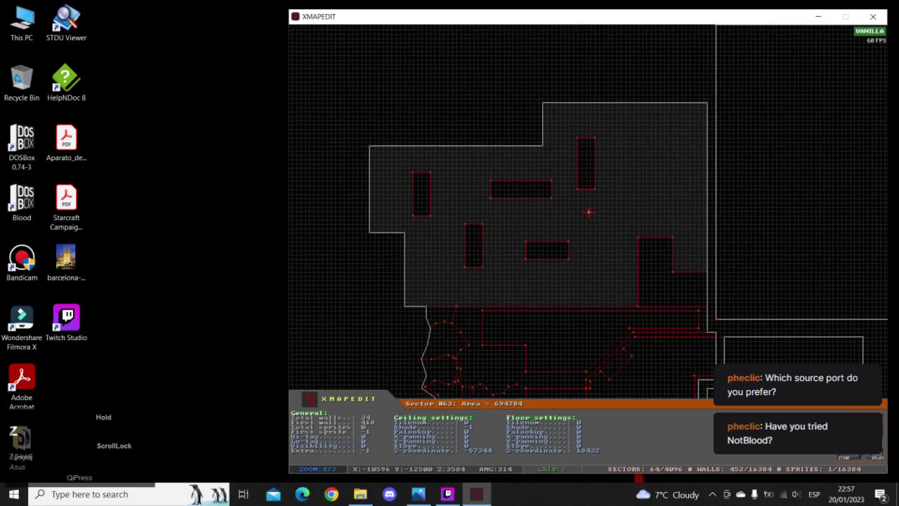
pyautogui.press('Left')
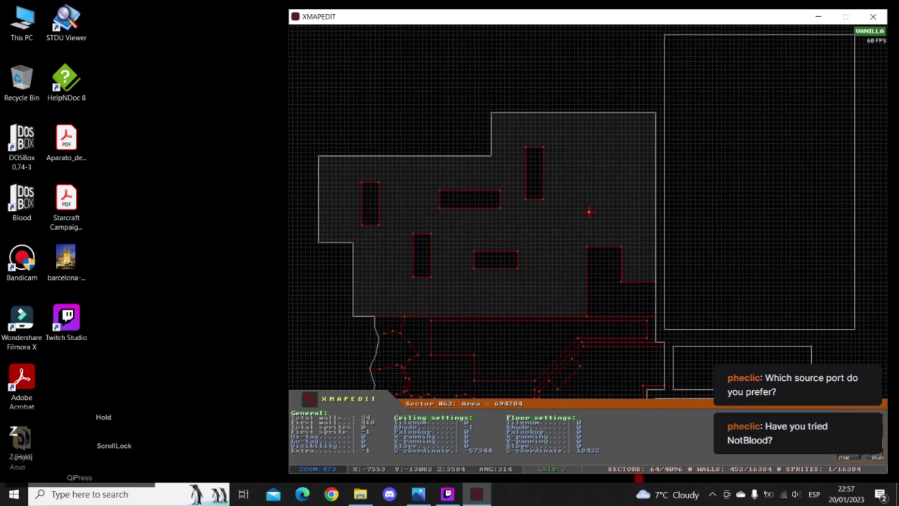
pyautogui.press('a')
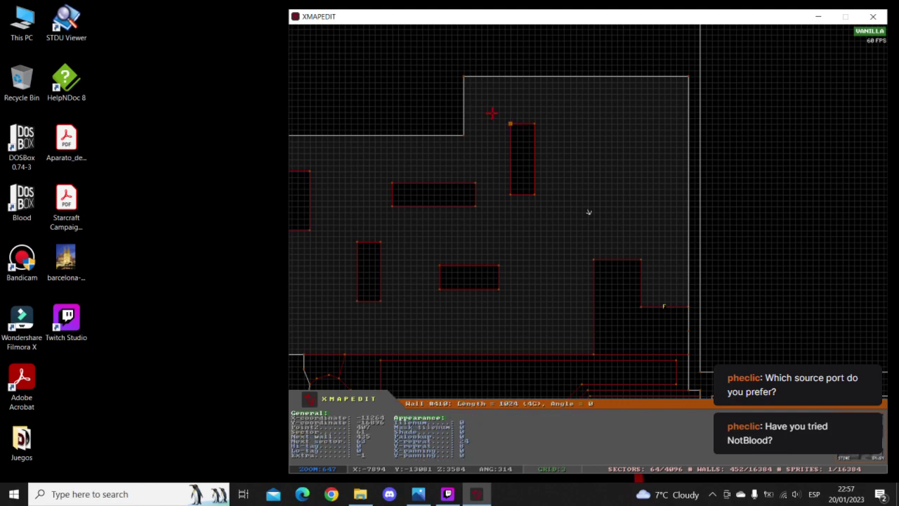
pyautogui.moveTo(589, 212); pyautogui.dragTo(588, 211, button='right')
pyautogui.press('a')
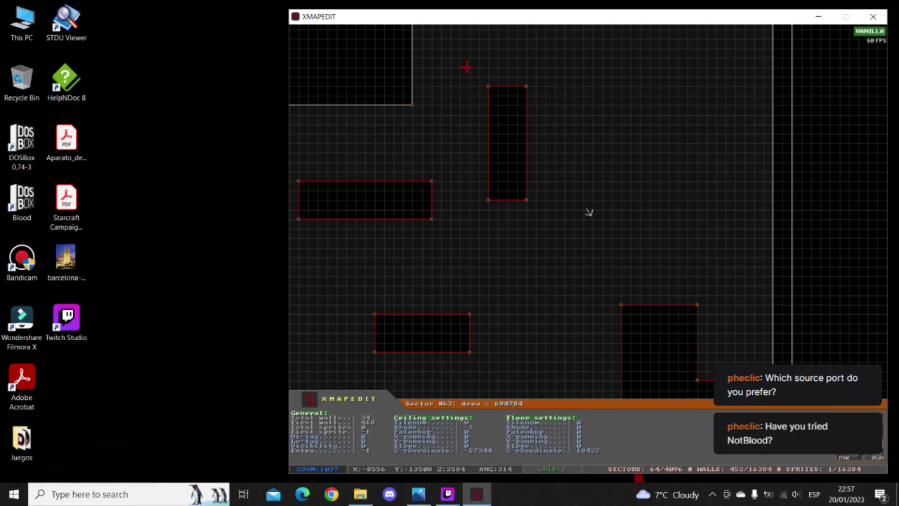
pyautogui.keyDown('shift'); pyautogui.moveTo(467, 63); pyautogui.dragTo(536, 181); pyautogui.keyUp('shift')
pyautogui.press('z')
pyautogui.moveTo(537, 181); pyautogui.dragTo(589, 211, button='right')
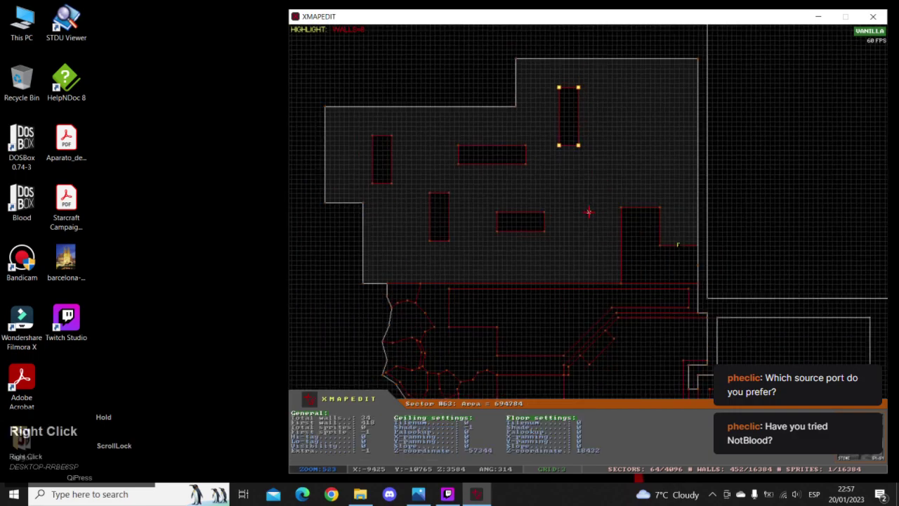
# - Draw a vertical rectangle 1280 units wide between the small horizontal block and the L-shaped sector, and make it an inner sector
pyautogui.press('a')
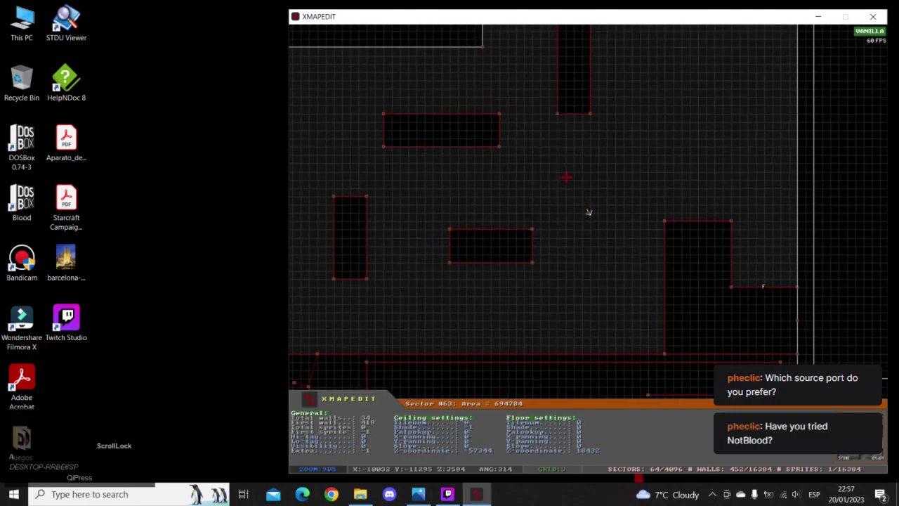
pyautogui.press('space')
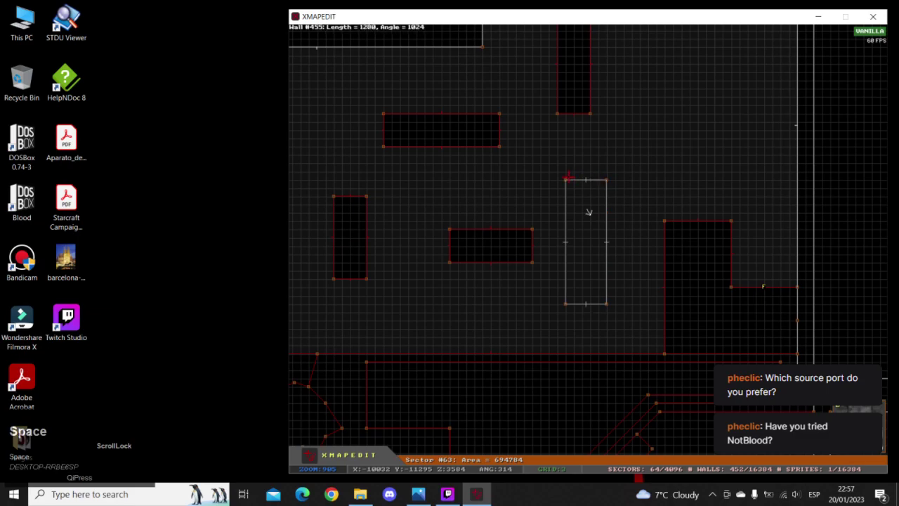
pyautogui.press('space')
pyautogui.hotkey('alt', 's')
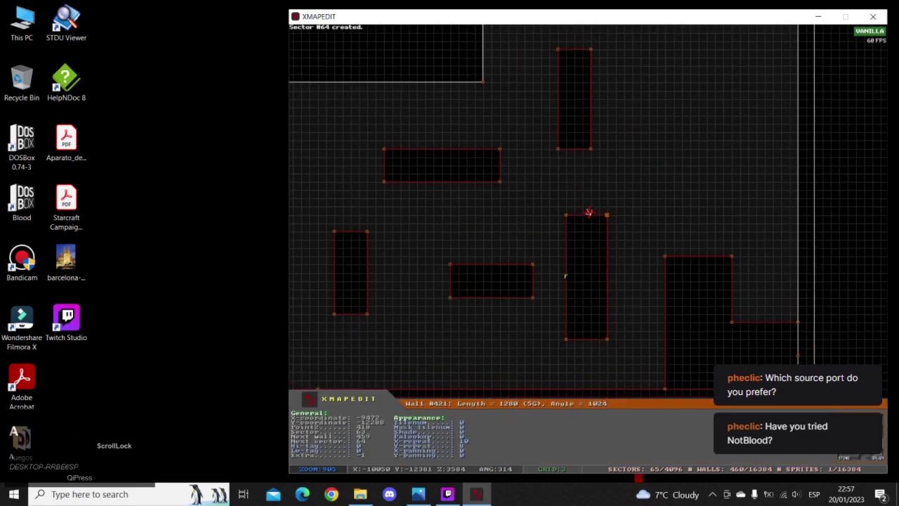
# - Move the new rectangular sector's two west vertices 256 units east, narrowing it to 1024 units
pyautogui.press('a')
pyautogui.keyDown('shift'); pyautogui.moveTo(526, 161); pyautogui.dragTo(576, 369); pyautogui.keyUp('shift')
pyautogui.moveTo(576, 370); pyautogui.dragTo(588, 212, button='right')
pyautogui.press('z')
pyautogui.press('a')
pyautogui.press('z')
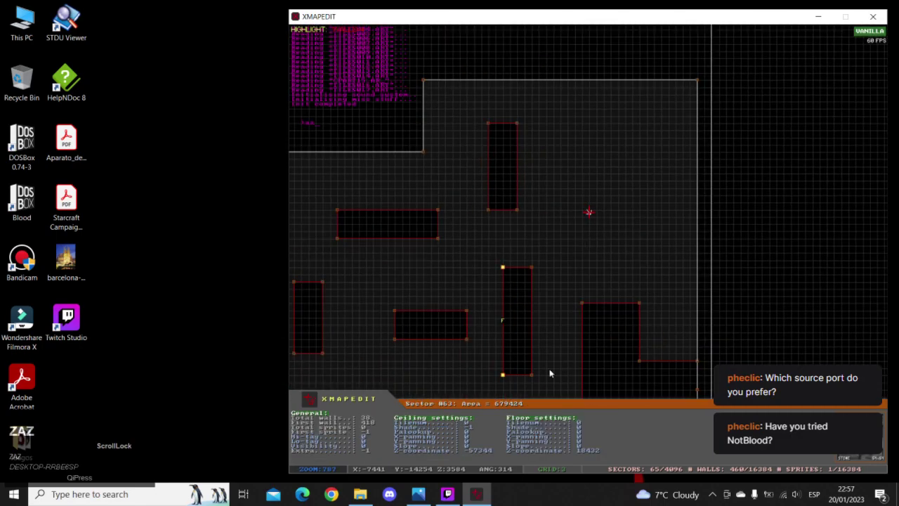
# - Consult the hand-drawn layout in Photos, return to XMAPEDIT and draw a slanted four-sided wall loop in the courtyard's northeast area
pyautogui.click(418, 494)
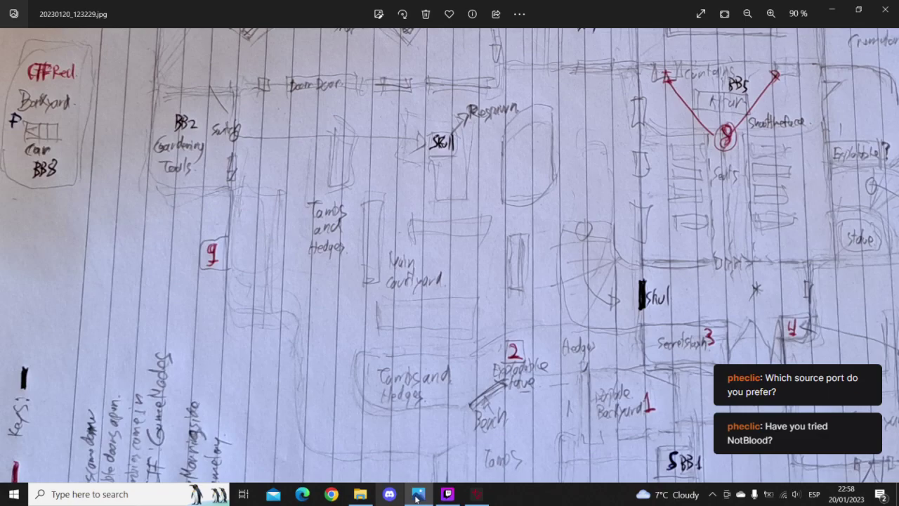
pyautogui.moveTo(415, 498)
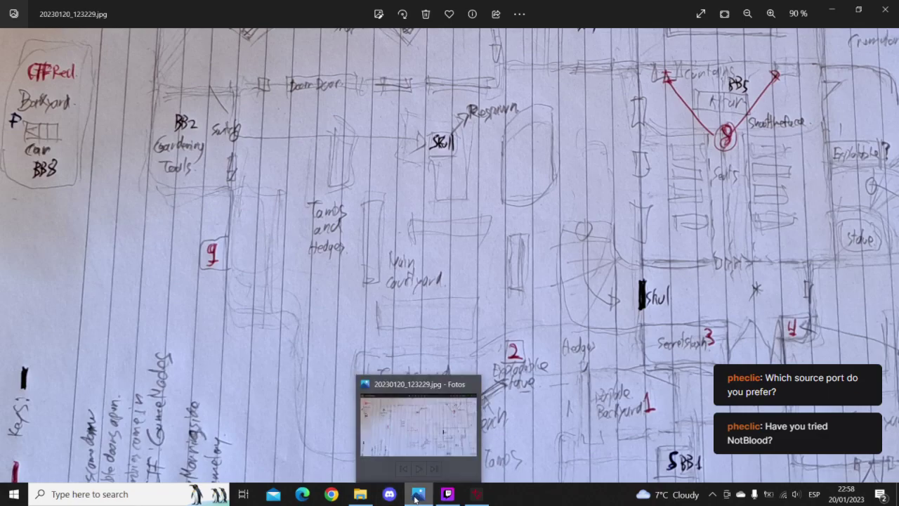
pyautogui.click(416, 496)
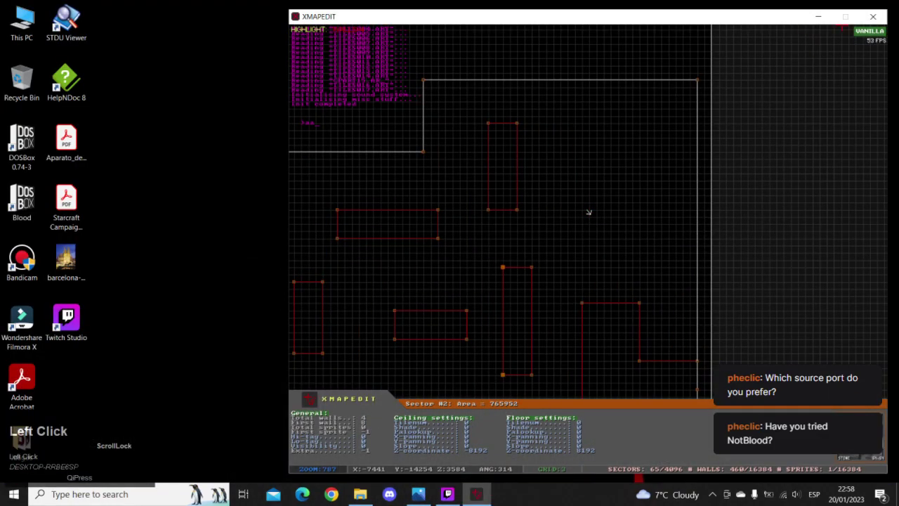
pyautogui.press('a')
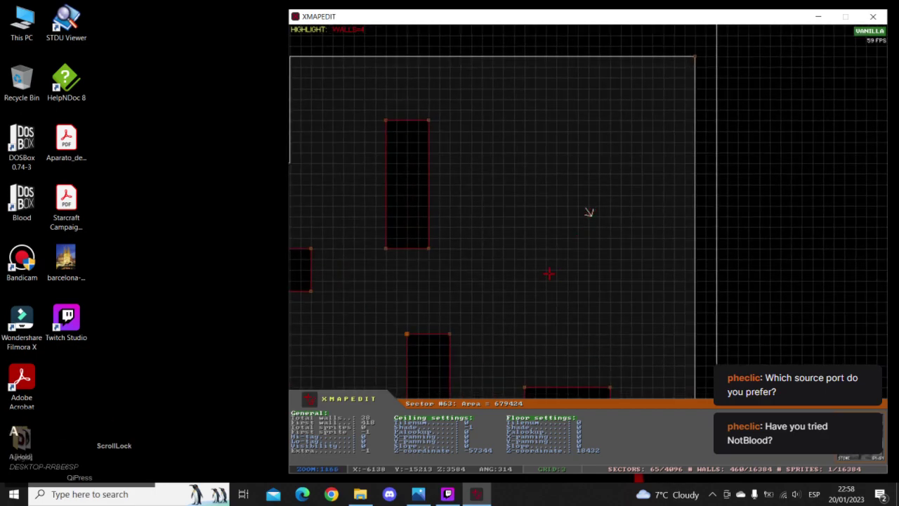
pyautogui.press('space')
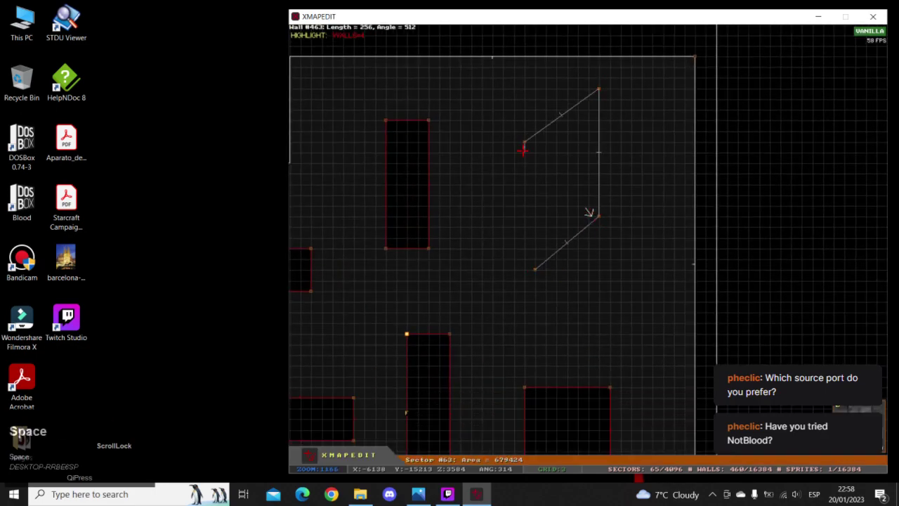
pyautogui.press('space')
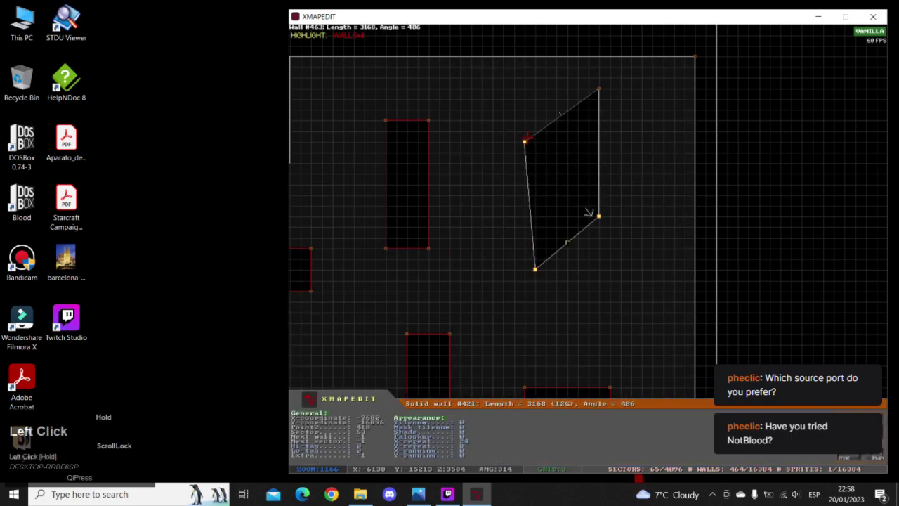
# - Move the slanted loop's northwest vertex 256 units east to make its west side vertical, and turn the loop into a sector
pyautogui.moveTo(527, 138); pyautogui.dragTo(536, 140)
pyautogui.press('z')
pyautogui.rightClick(588, 212)
pyautogui.press('a')
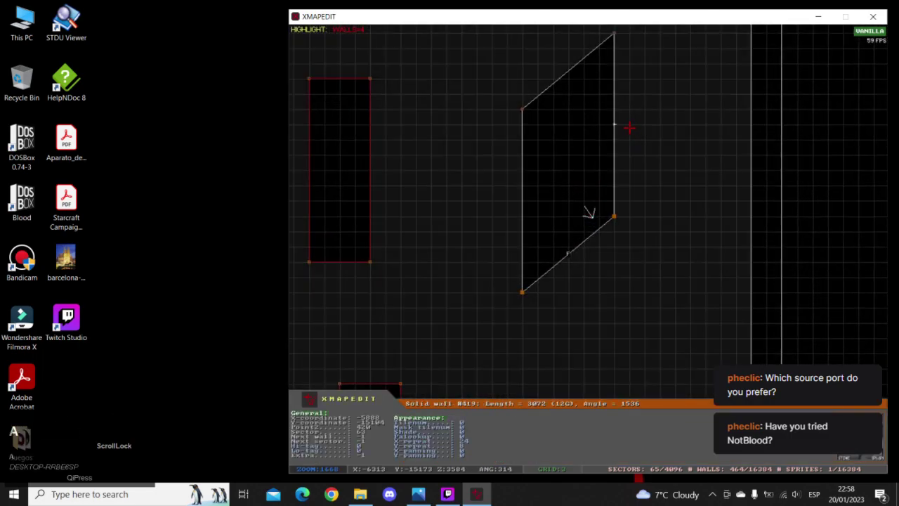
pyautogui.press('z')
# - Switch to the 3D view, clear the vertex highlight and look over the courtyard floor around the new slanted sector
pyautogui.press('KP_Enter')
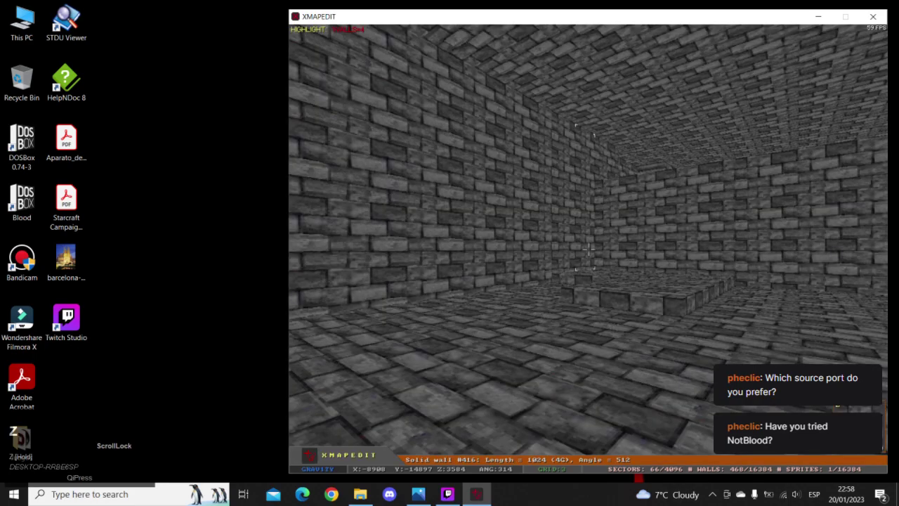
pyautogui.press('pagedown')
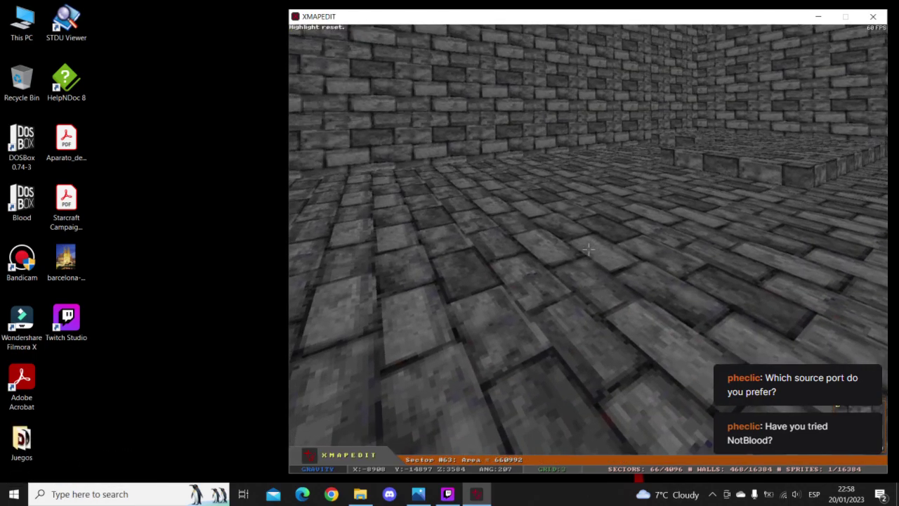